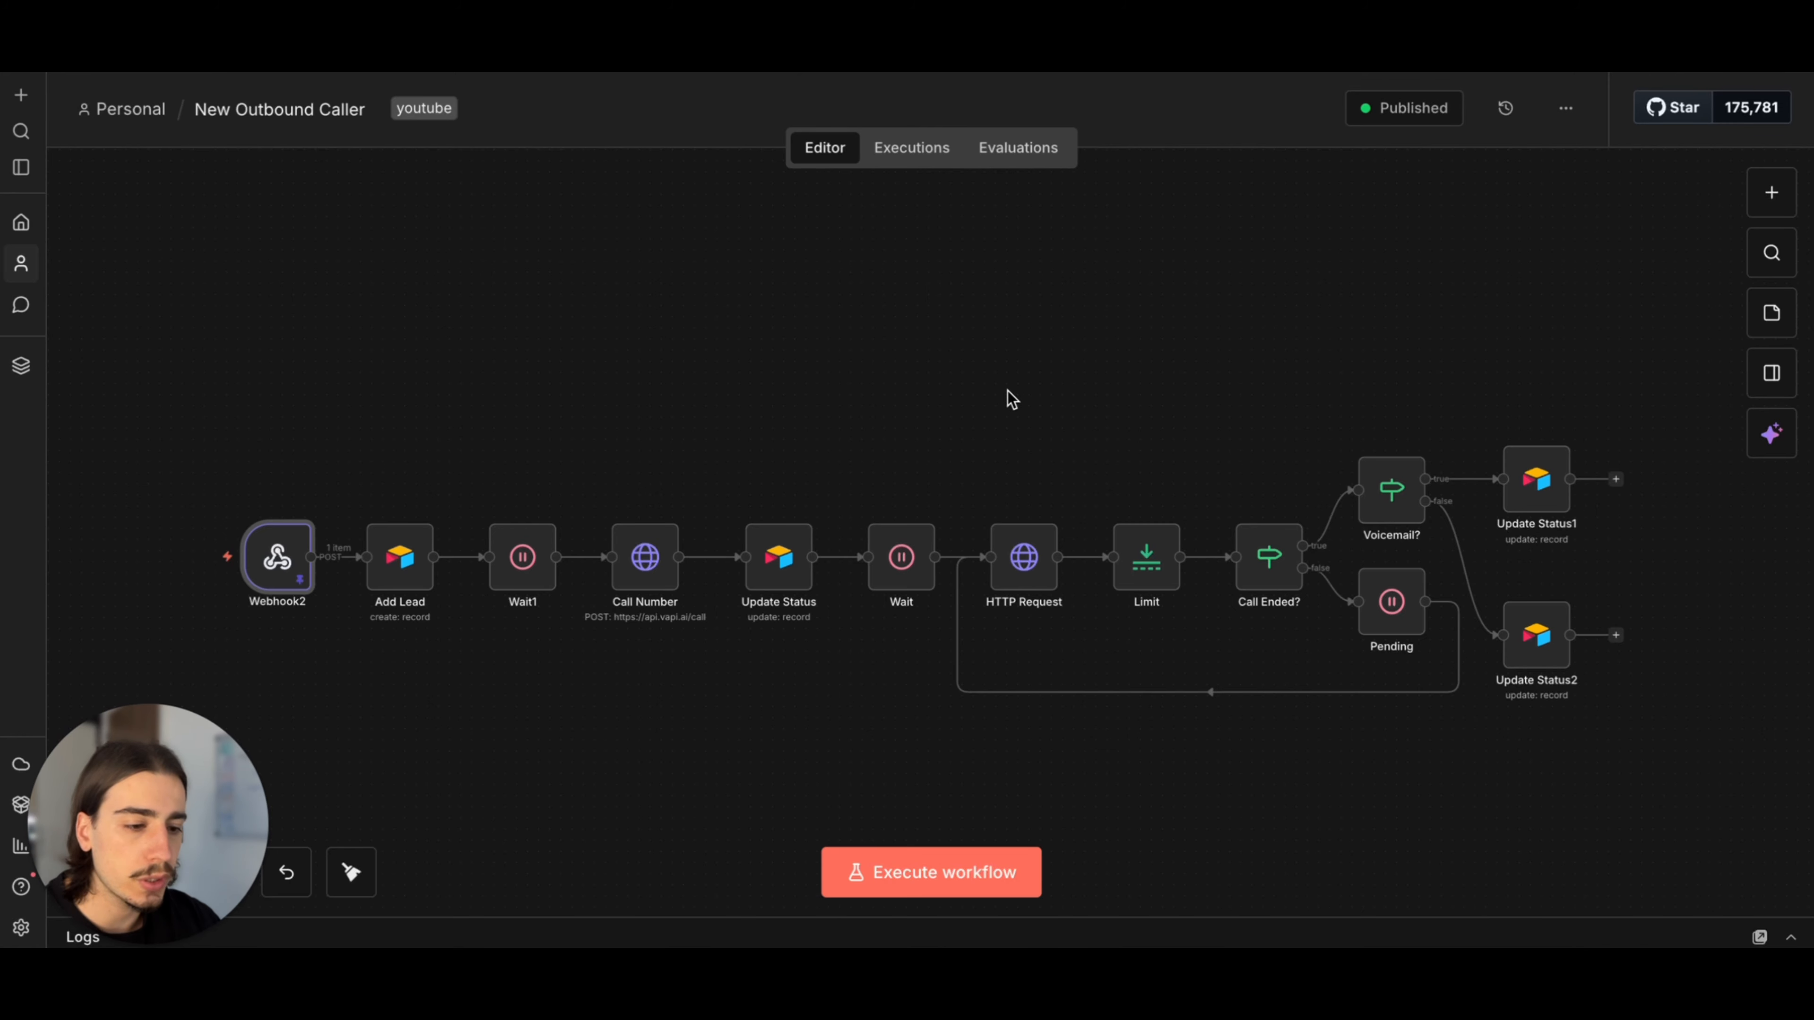
{"action": "scroll", "coordinate": [1129, 377], "scroll_direction": "down", "scroll_amount": 1}
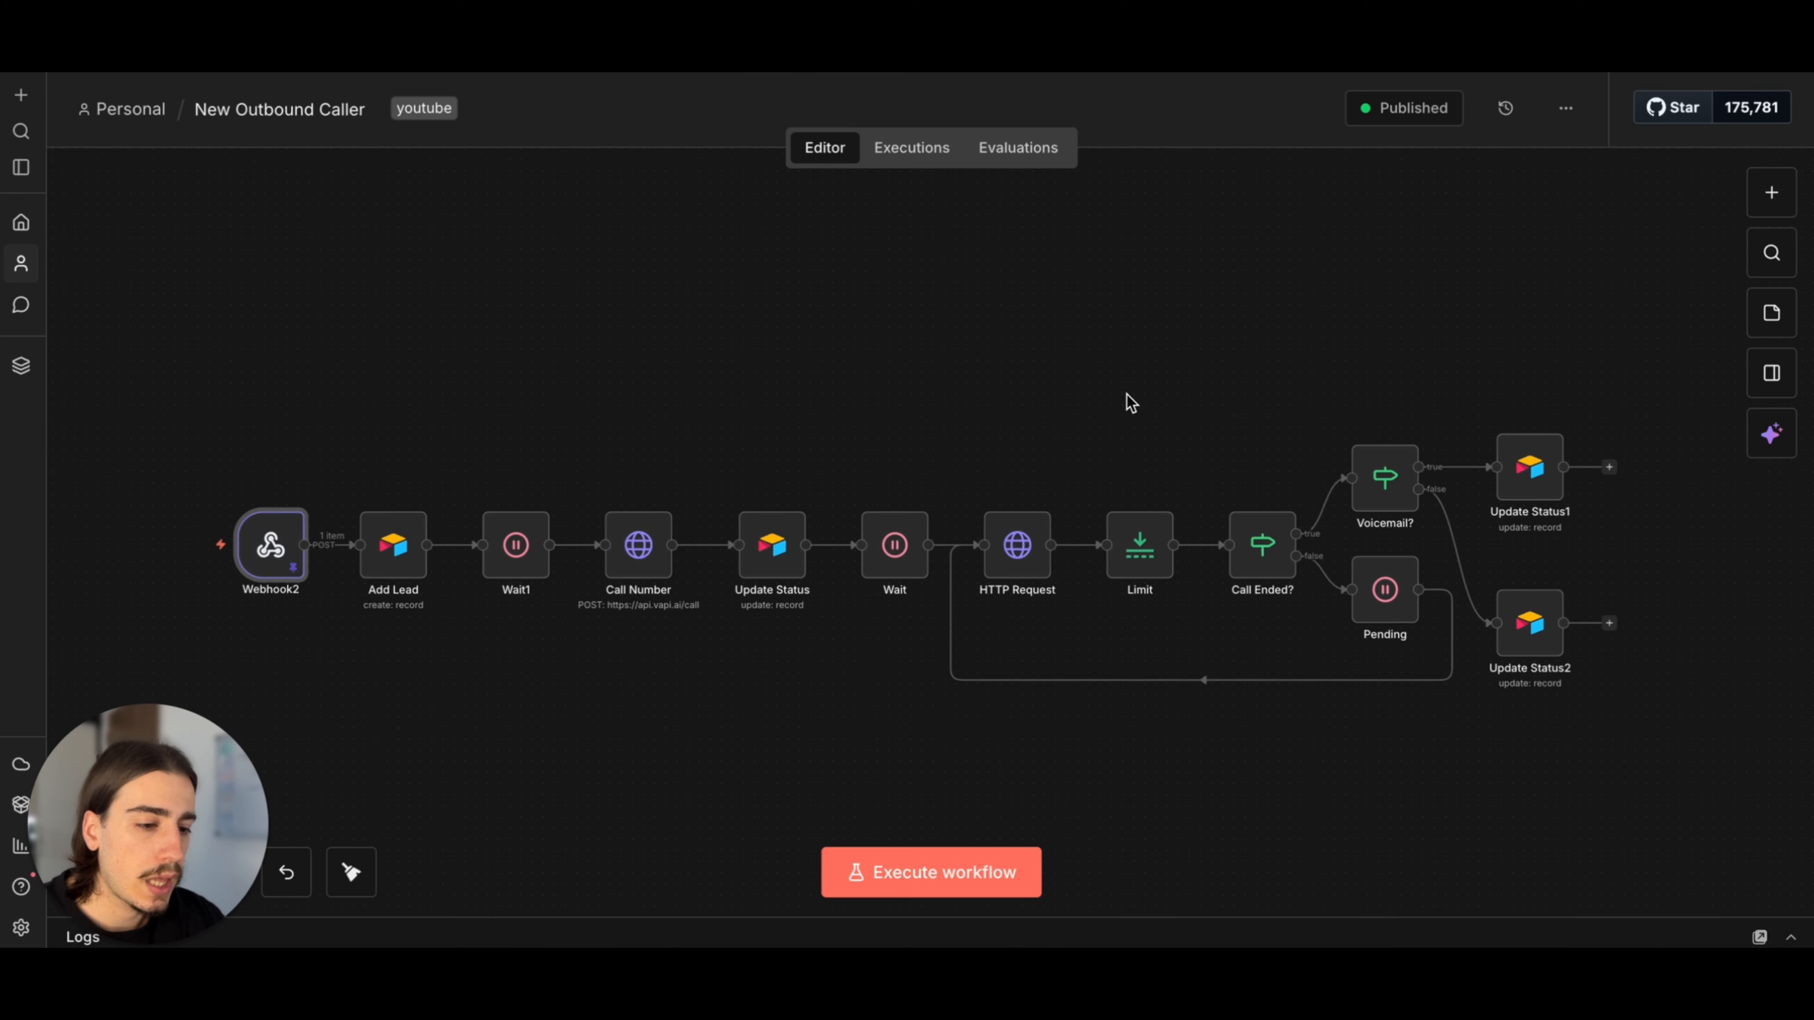
{"action": "scroll", "coordinate": [1200, 364], "scroll_direction": "left", "scroll_amount": 1}
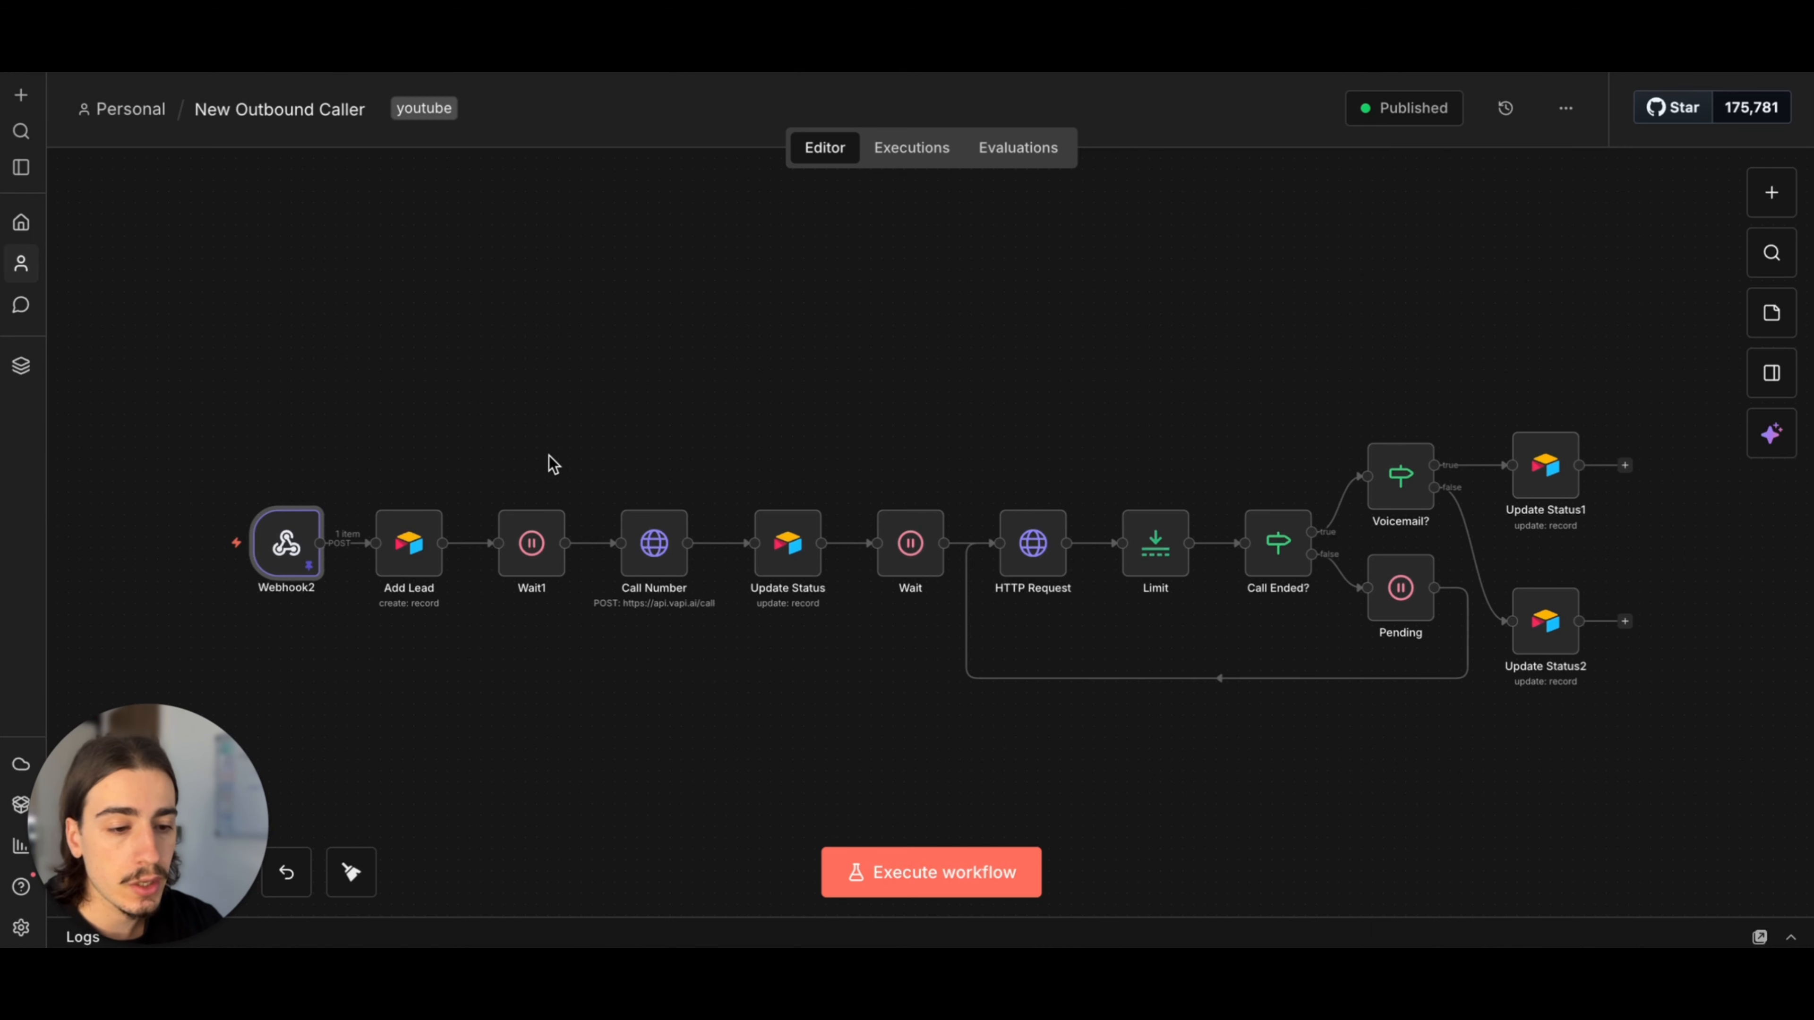
{"action": "scroll", "coordinate": [530, 381], "scroll_direction": "up", "scroll_amount": 2}
{"action": "scroll", "coordinate": [587, 514], "scroll_direction": "down", "scroll_amount": 3}
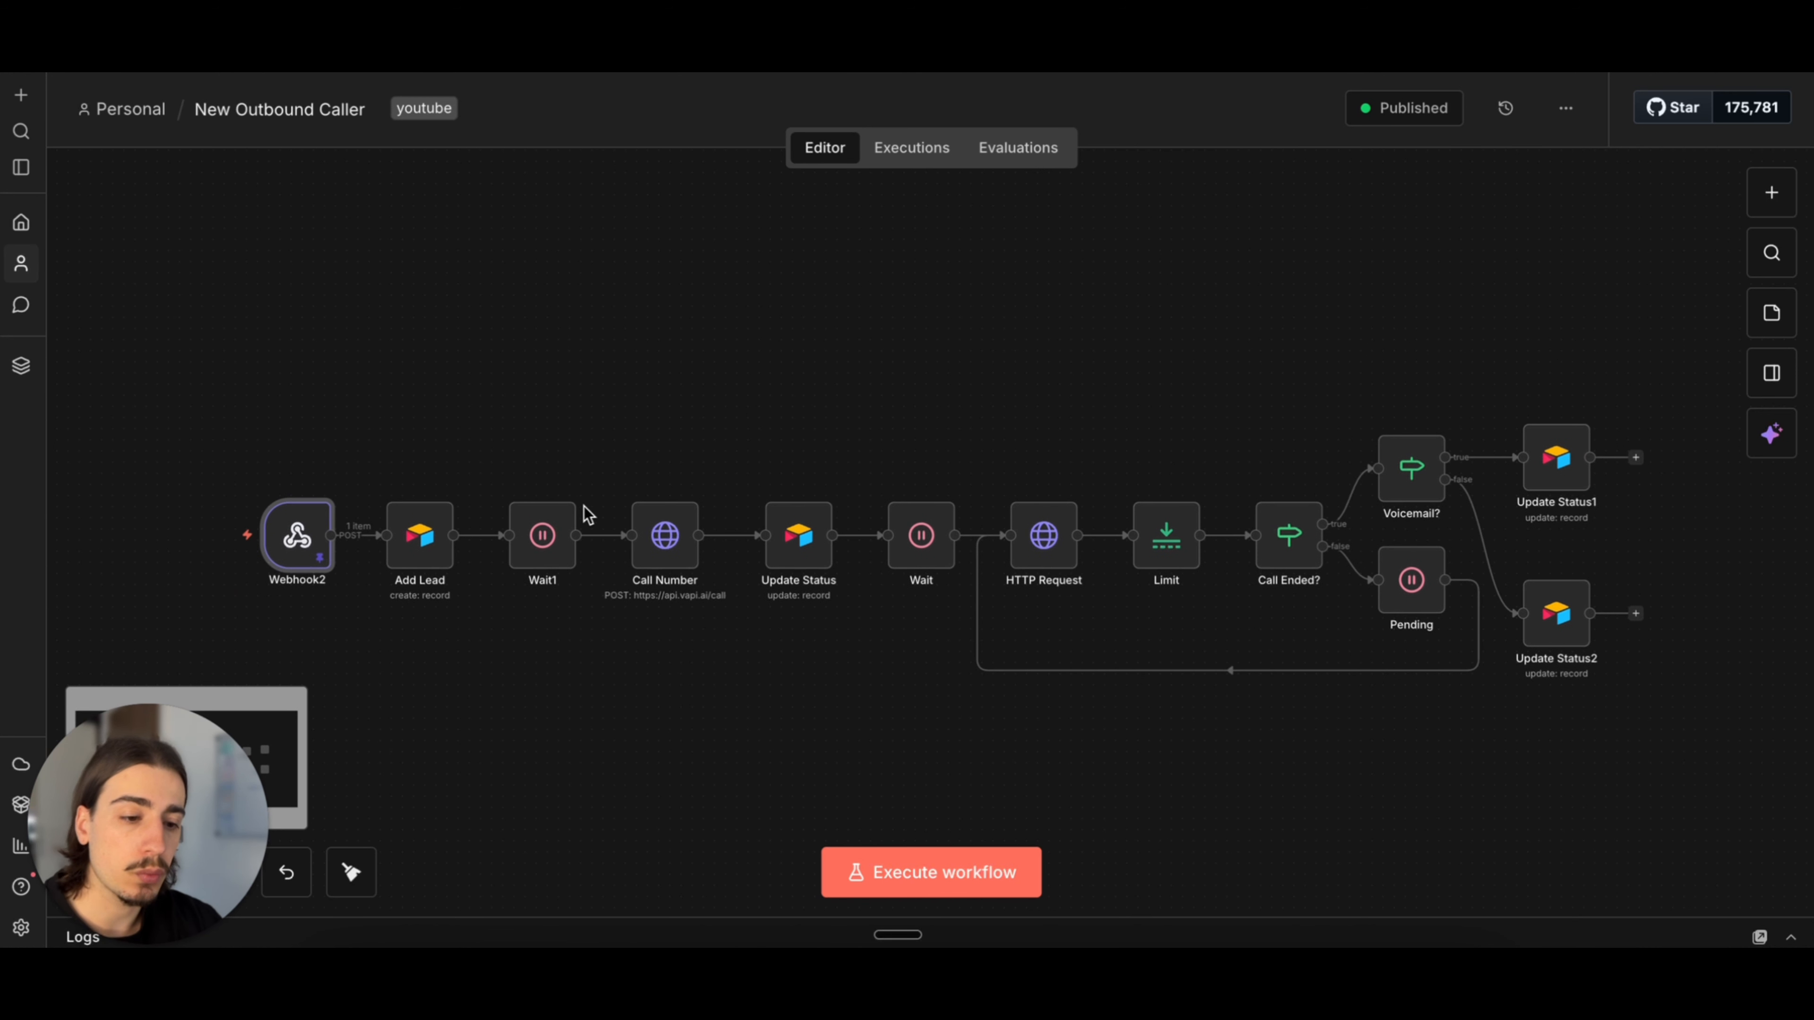
{"action": "scroll", "coordinate": [598, 436], "scroll_direction": "down", "scroll_amount": 1}
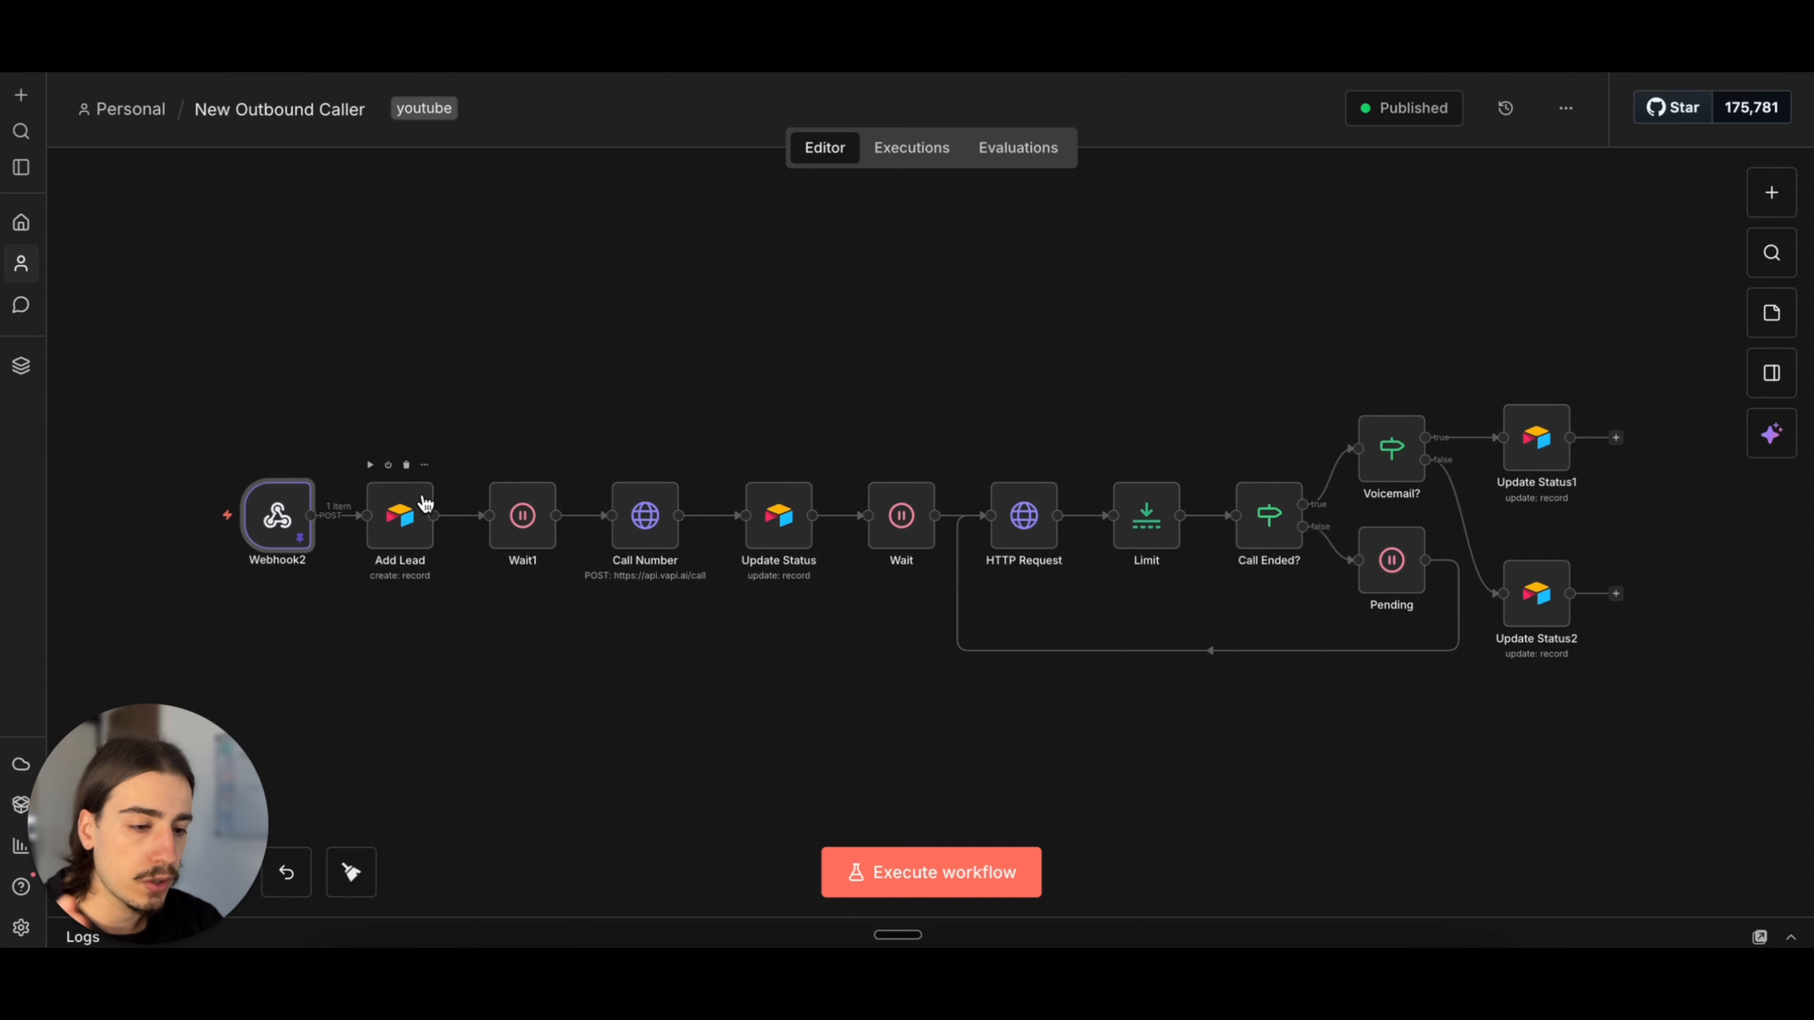
{"action": "scroll", "coordinate": [1044, 396], "scroll_direction": "right", "scroll_amount": 1}
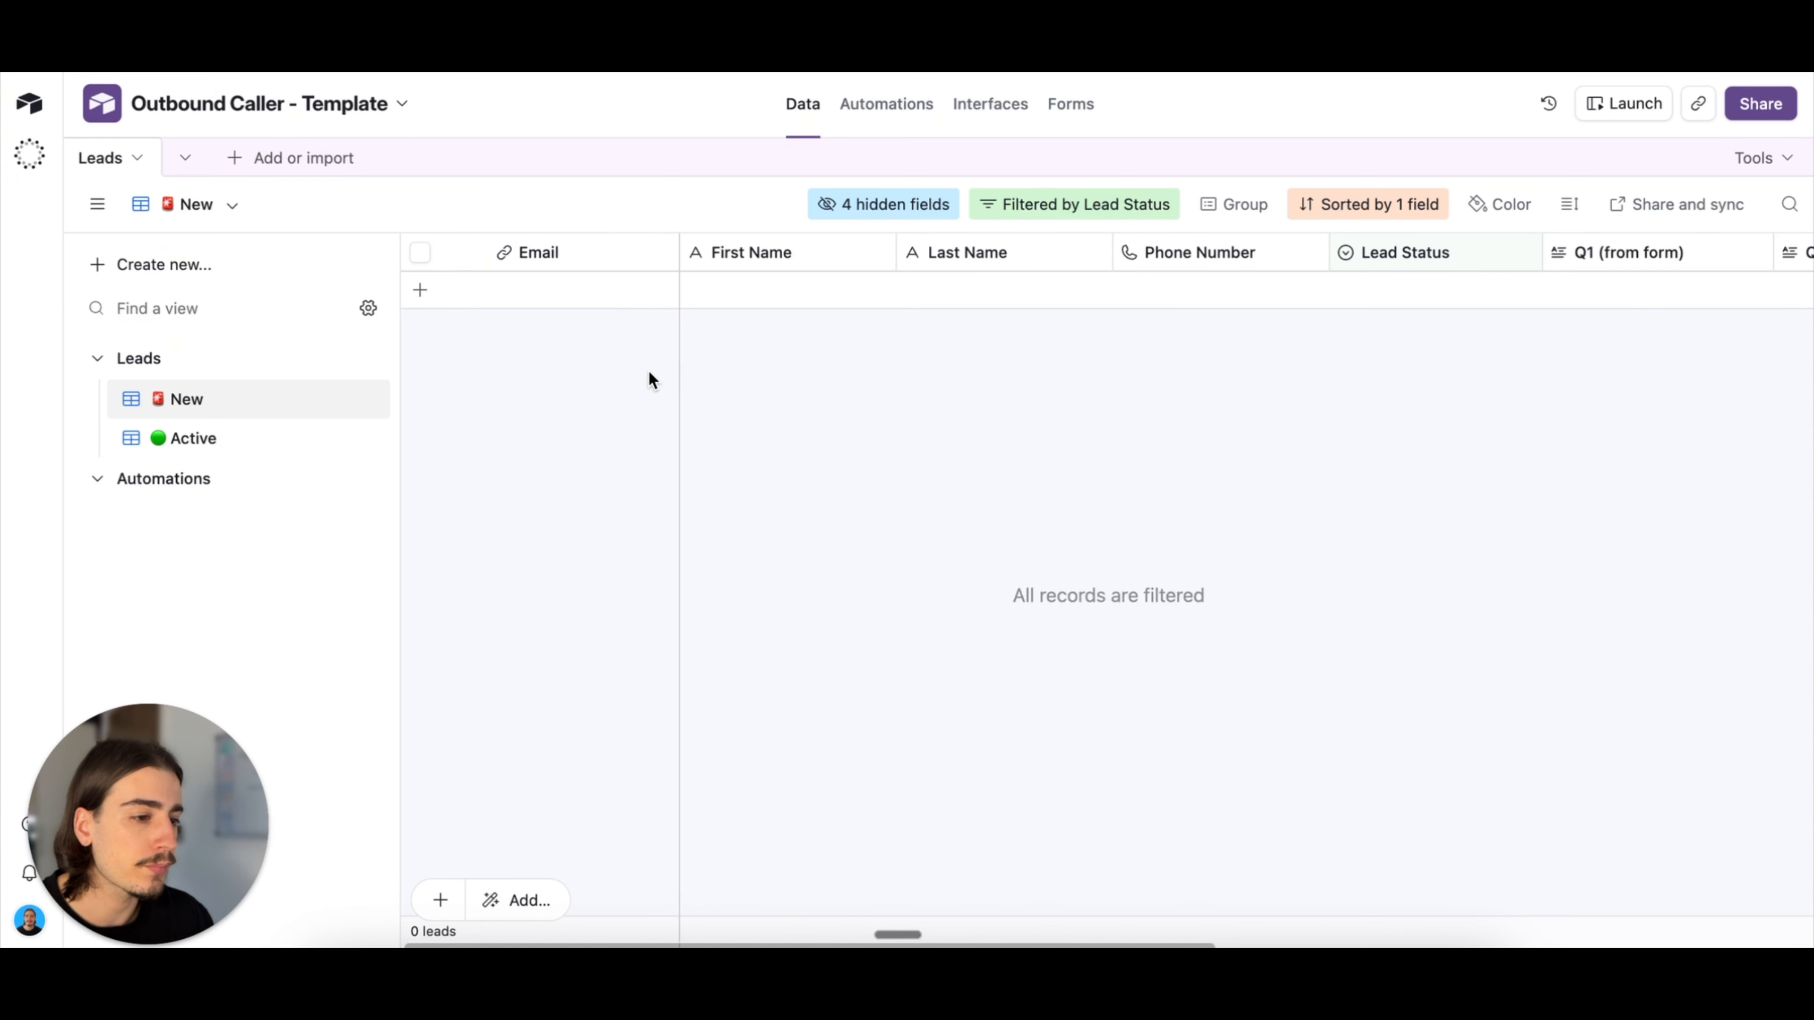
Step: Switch to the Outbound Caller - Template base in Airtable and examine the fields of the New leads view
{"action": "scroll", "coordinate": [1189, 415], "scroll_direction": "right", "scroll_amount": 5}
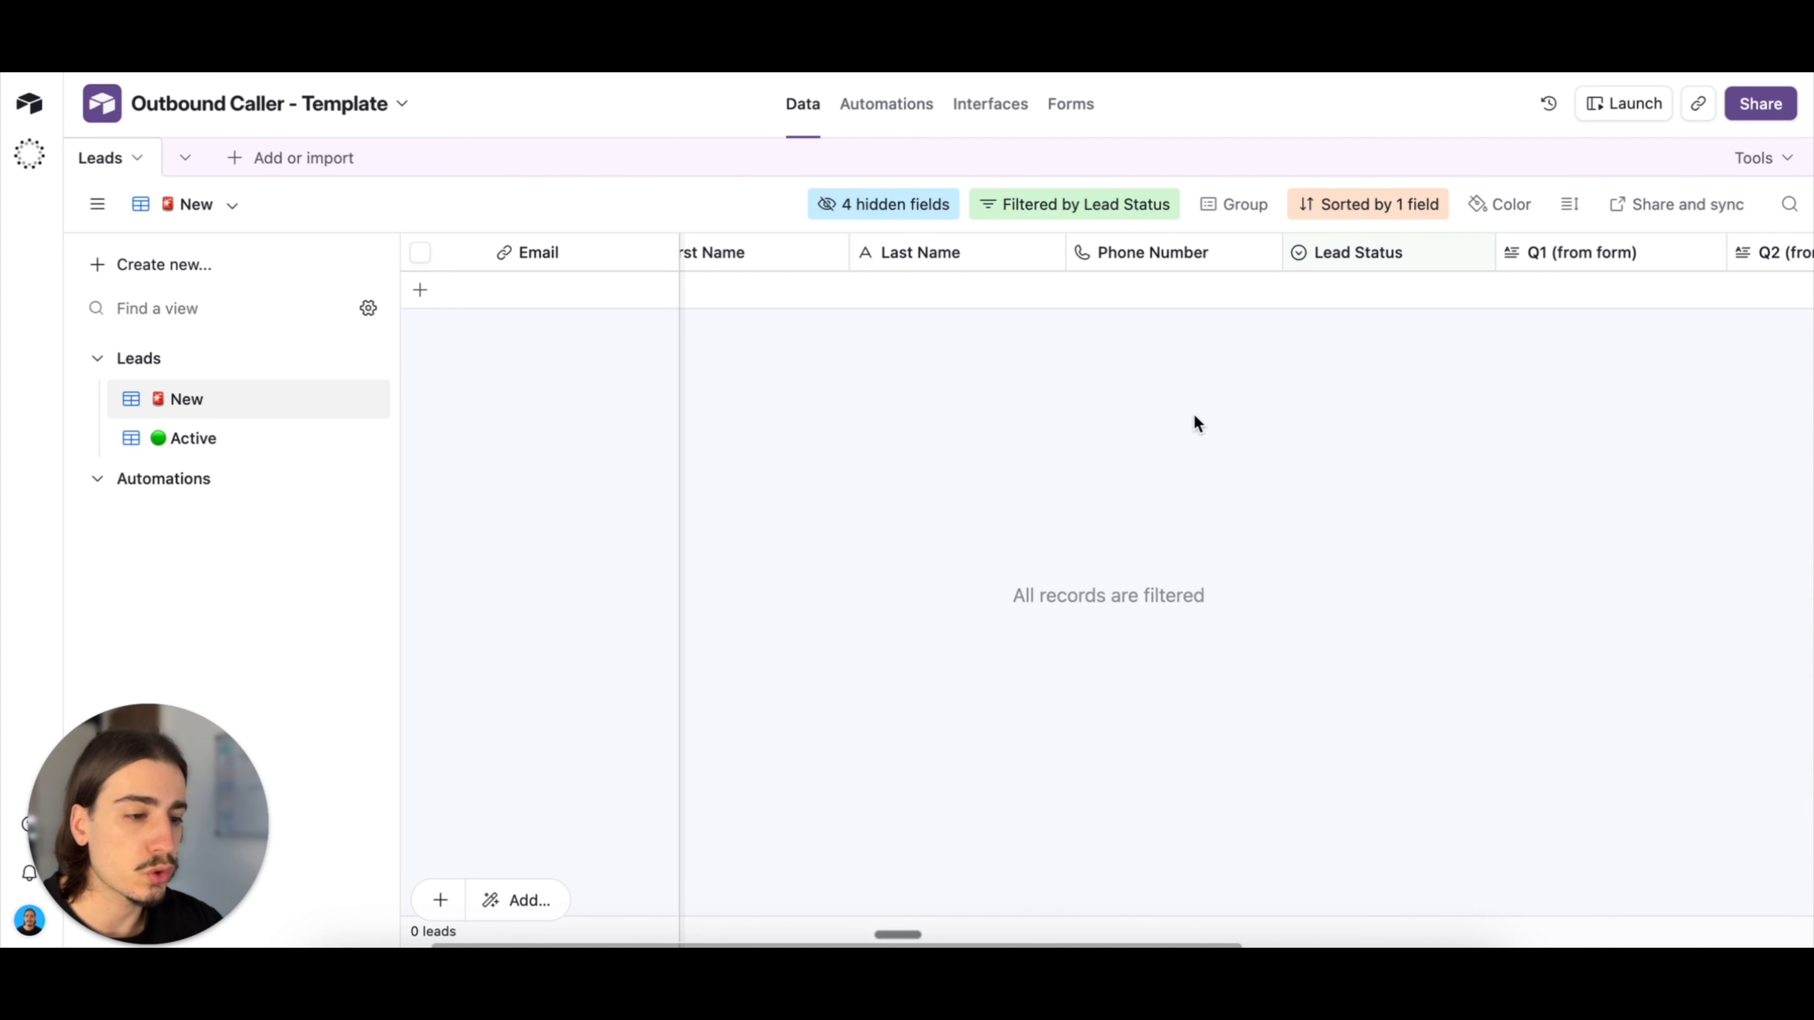
{"action": "scroll", "coordinate": [1478, 350], "scroll_direction": "right", "scroll_amount": 3}
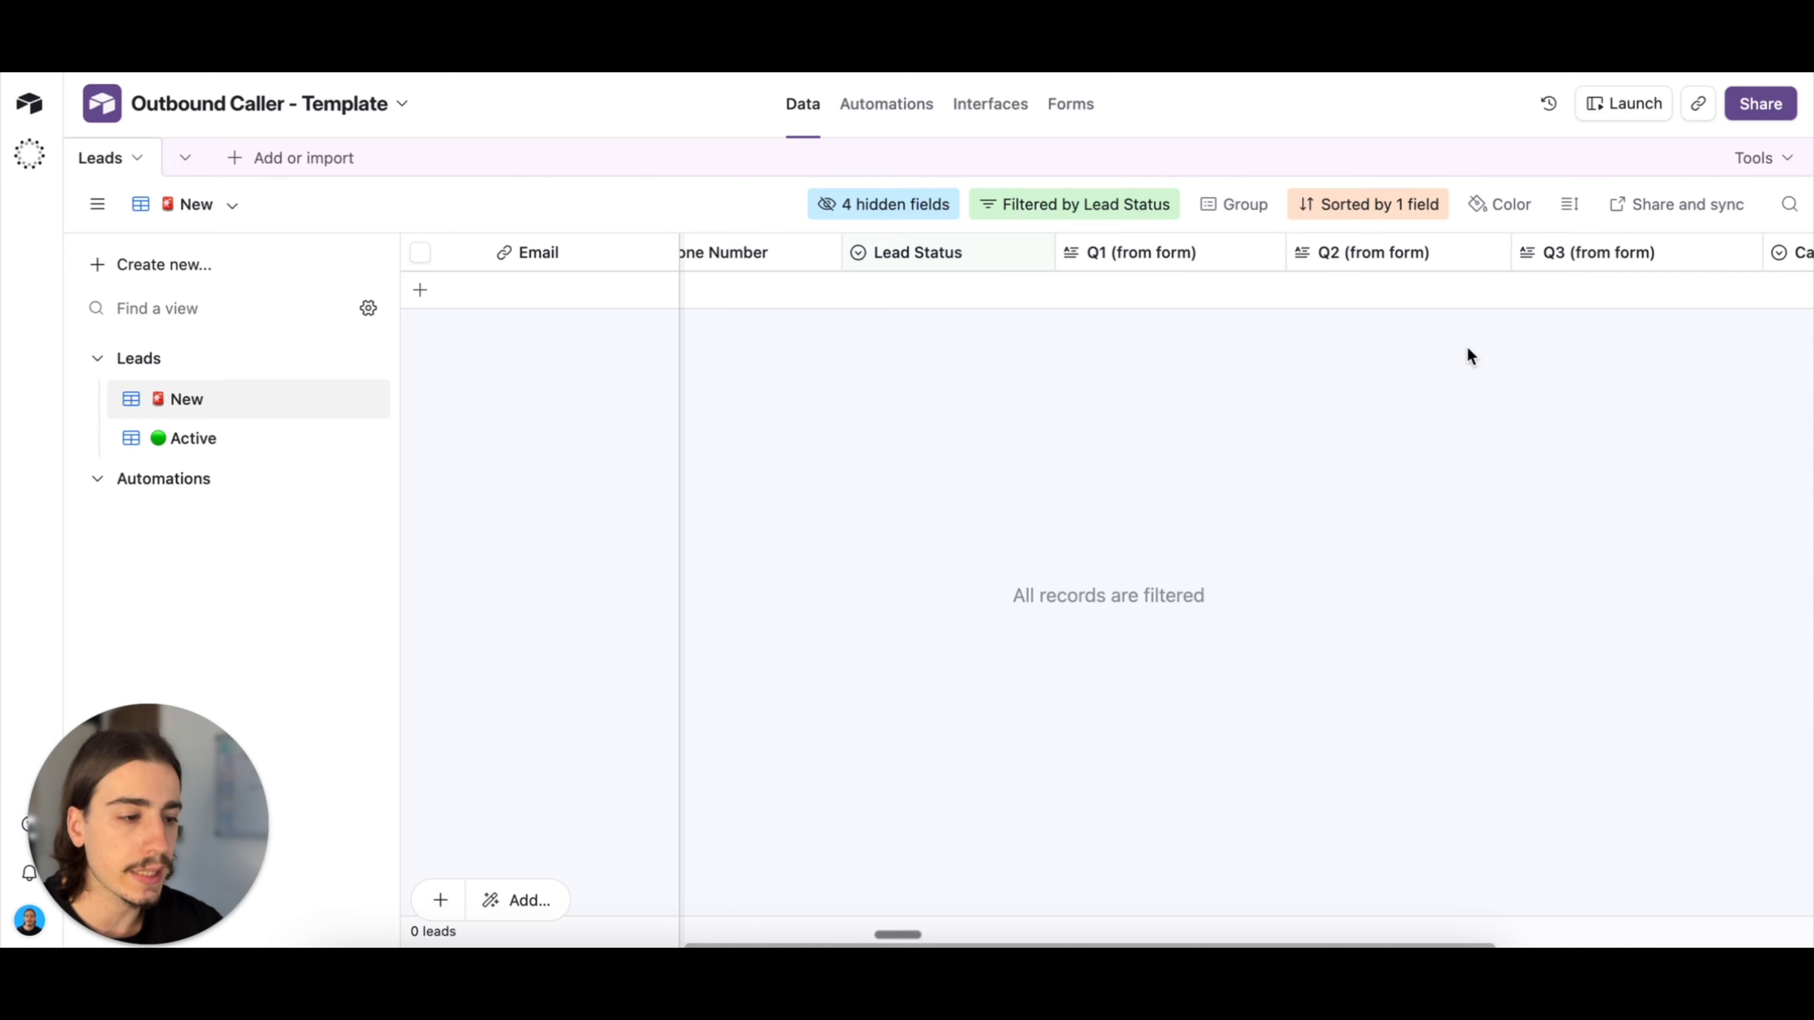
{"action": "scroll", "coordinate": [1068, 450], "scroll_direction": "left", "scroll_amount": 5}
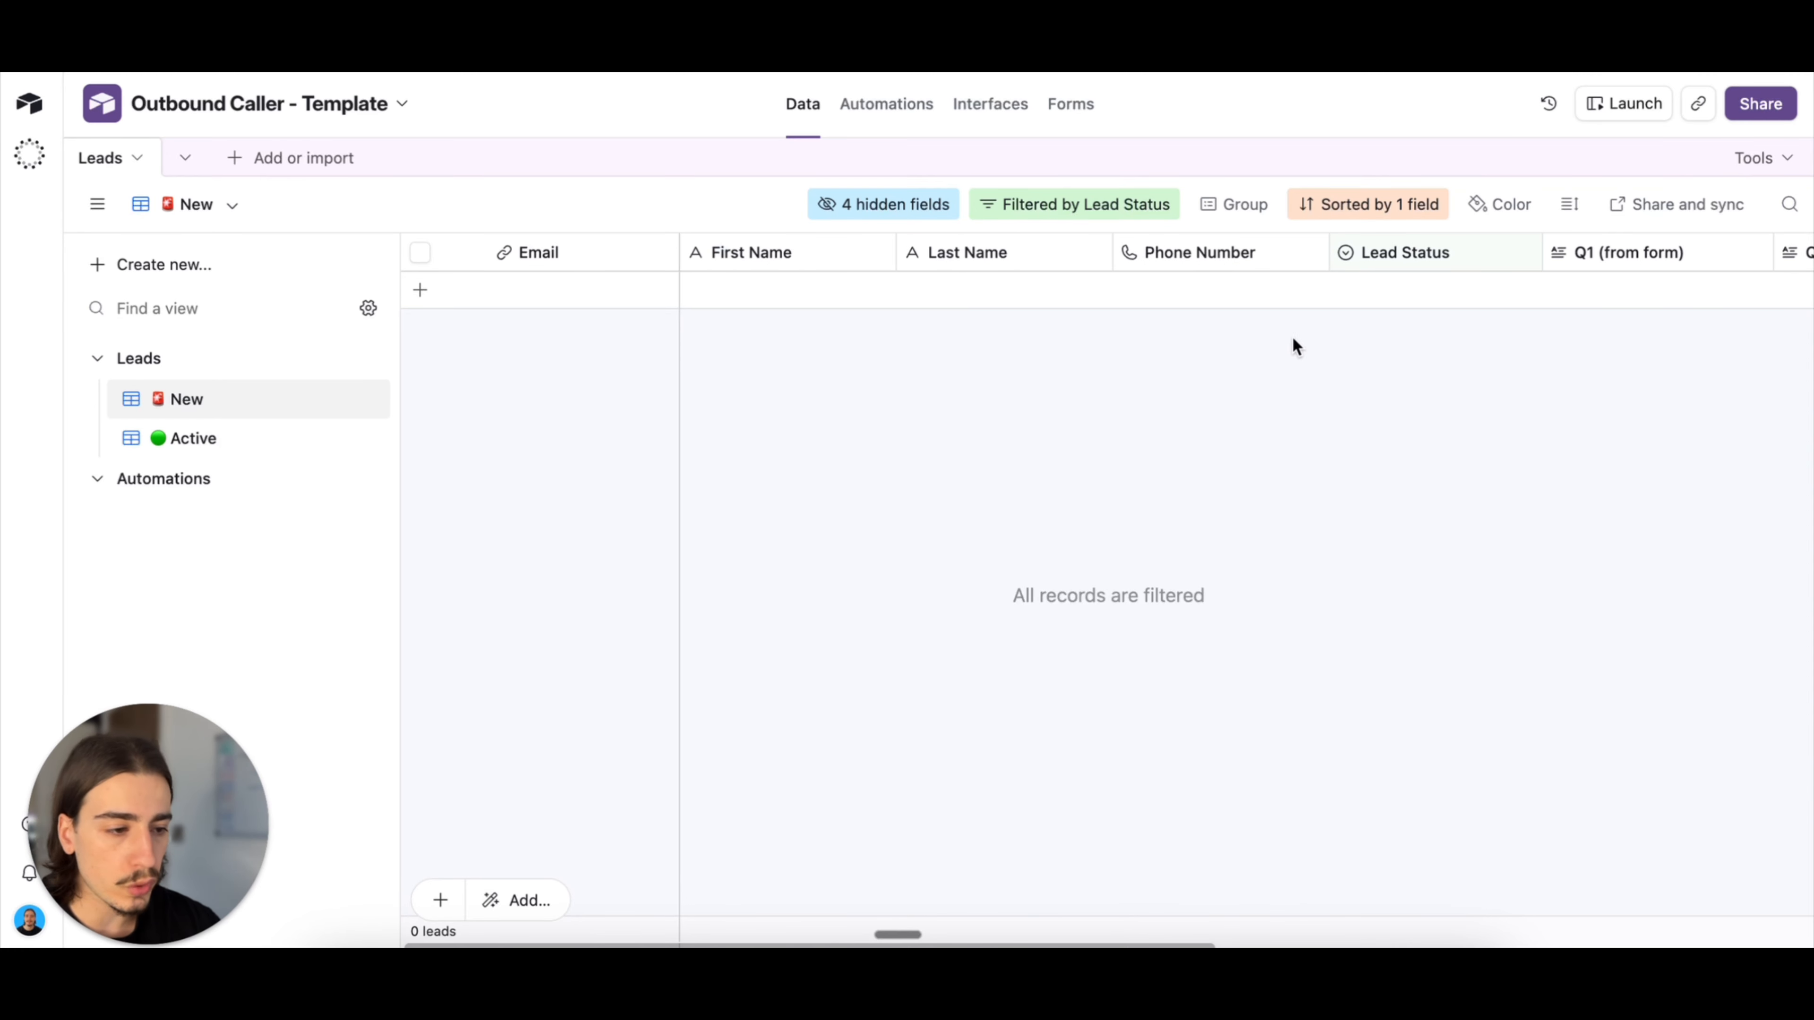
{"action": "scroll", "coordinate": [1321, 354], "scroll_direction": "right", "scroll_amount": 3}
{"action": "scroll", "coordinate": [1349, 352], "scroll_direction": "right", "scroll_amount": 3}
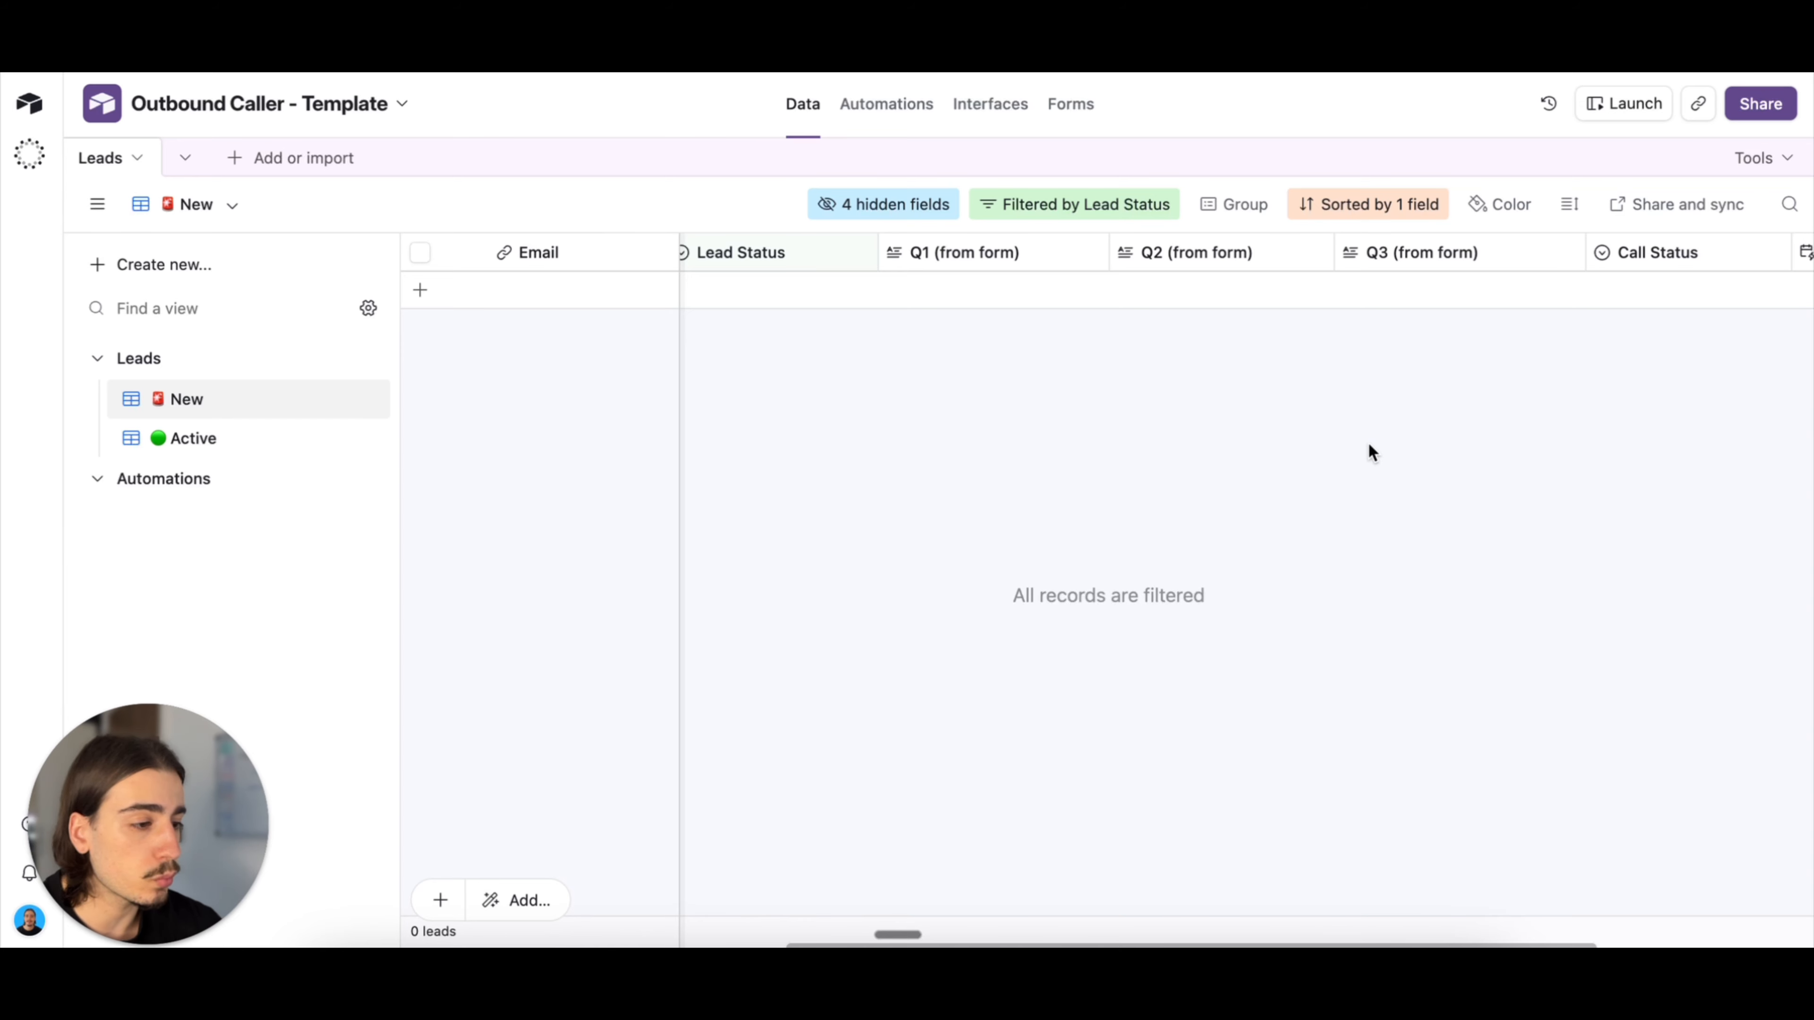
{"action": "scroll", "coordinate": [1432, 439], "scroll_direction": "right", "scroll_amount": 3}
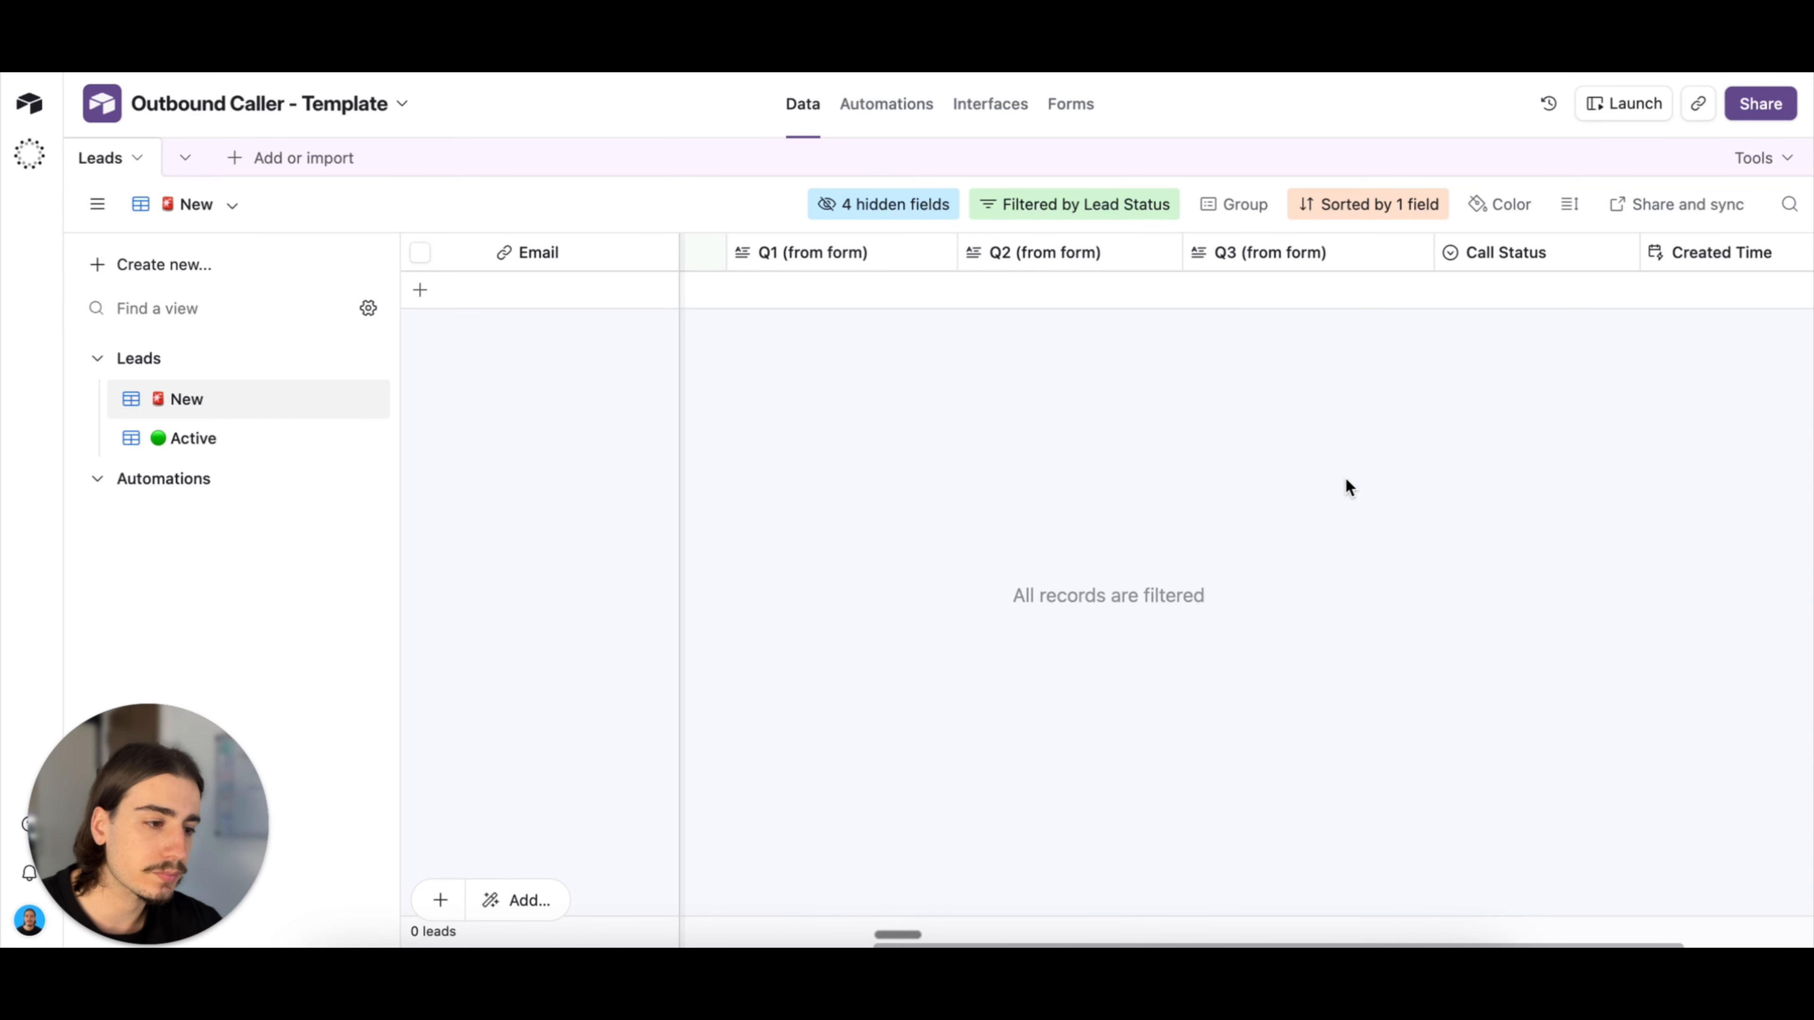
{"action": "scroll", "coordinate": [1251, 586], "scroll_direction": "left", "scroll_amount": 6}
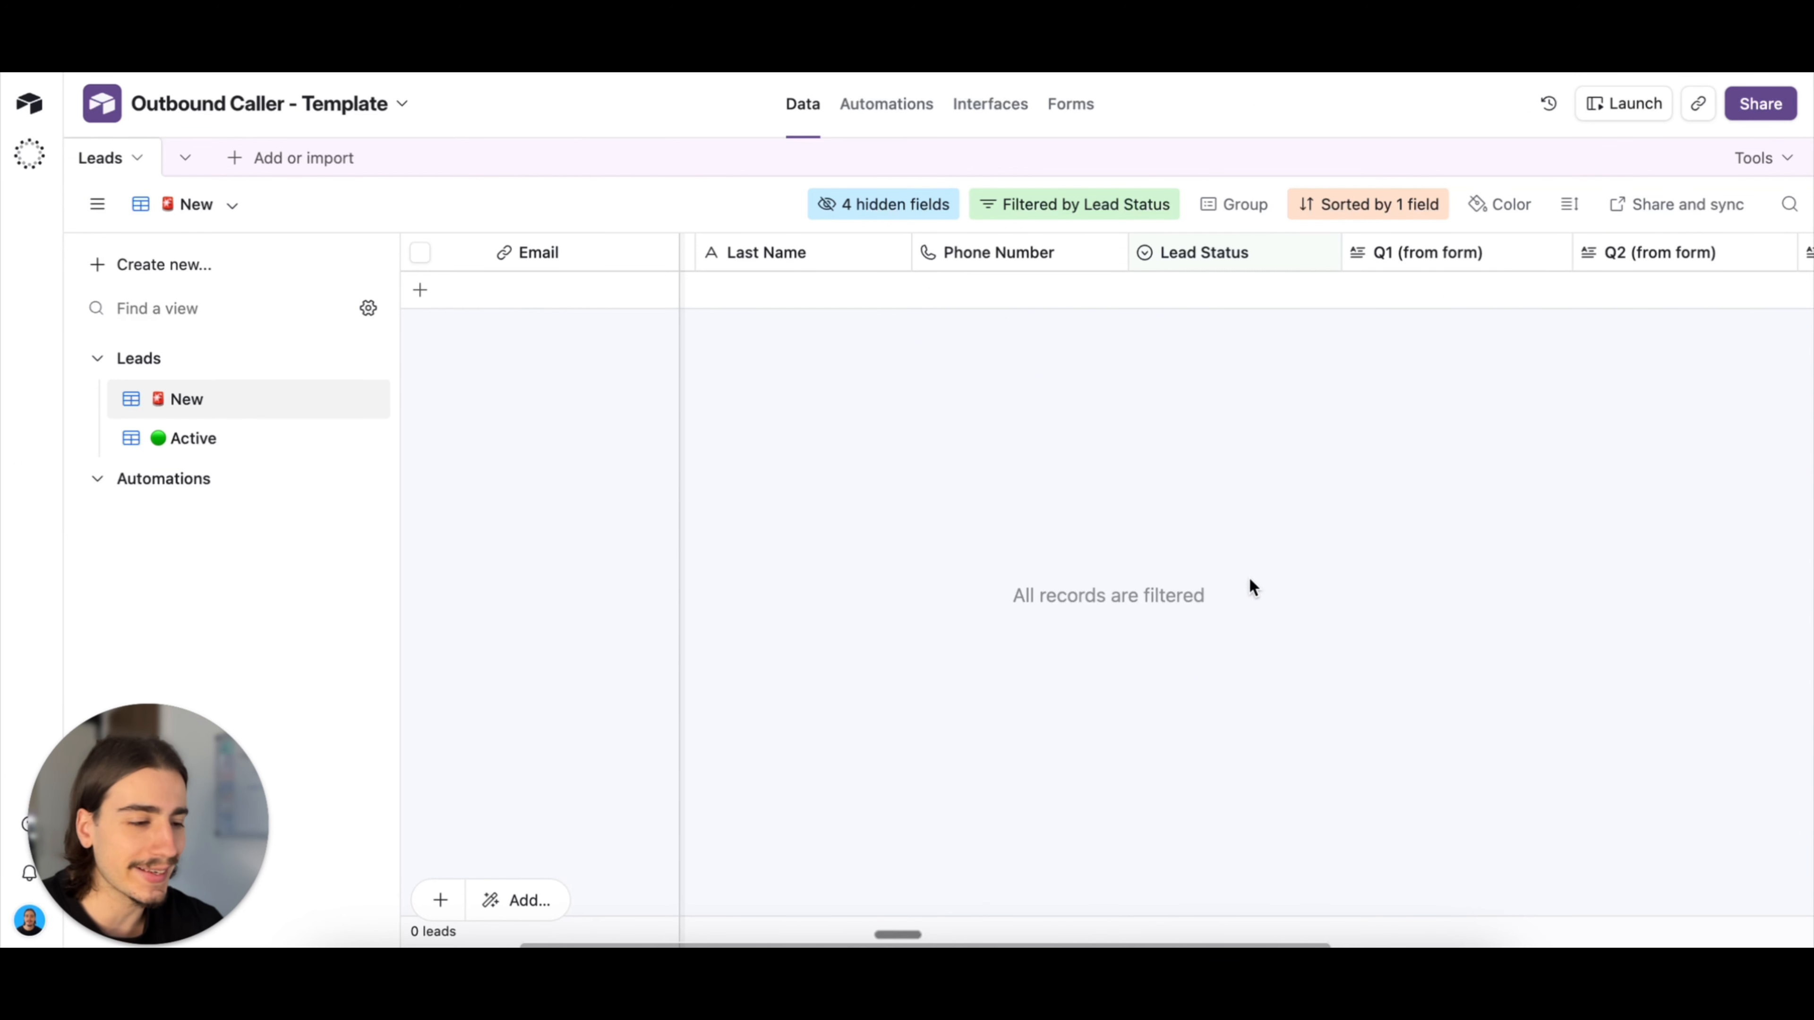
{"action": "scroll", "coordinate": [1382, 456], "scroll_direction": "right", "scroll_amount": 2}
{"action": "scroll", "coordinate": [800, 436], "scroll_direction": "left", "scroll_amount": 4}
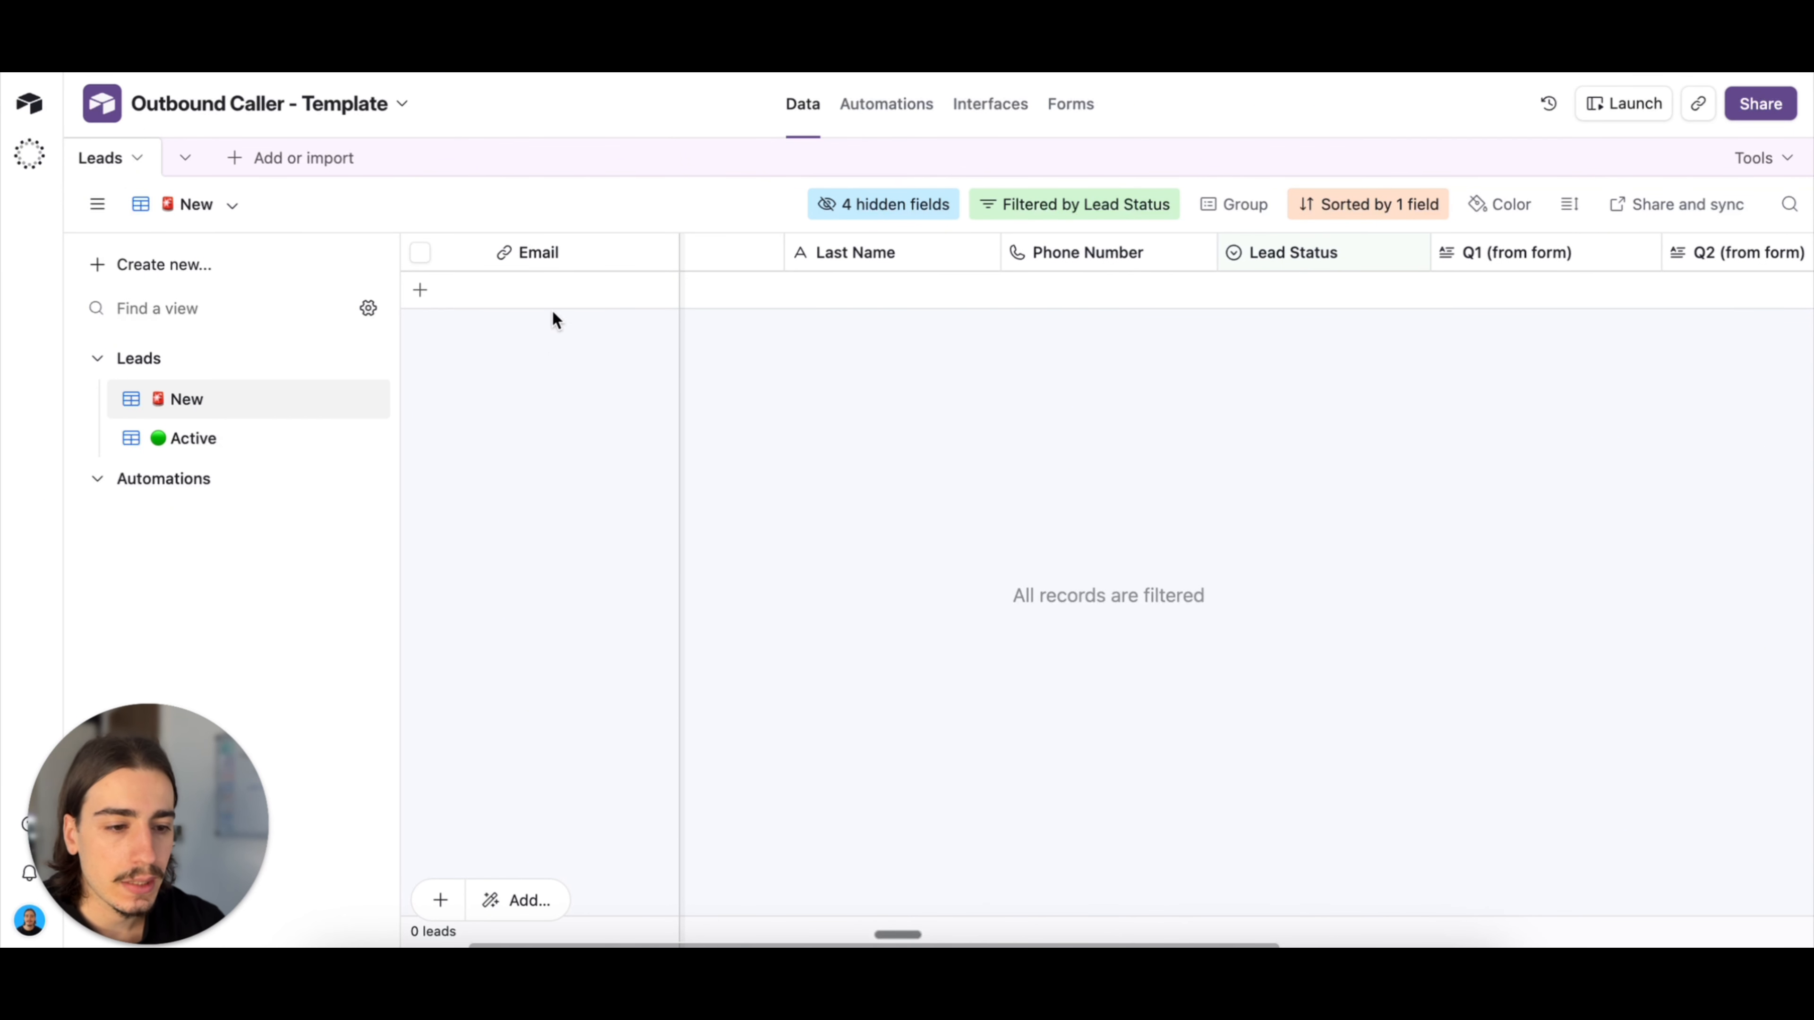
{"action": "scroll", "coordinate": [728, 350], "scroll_direction": "left", "scroll_amount": 3}
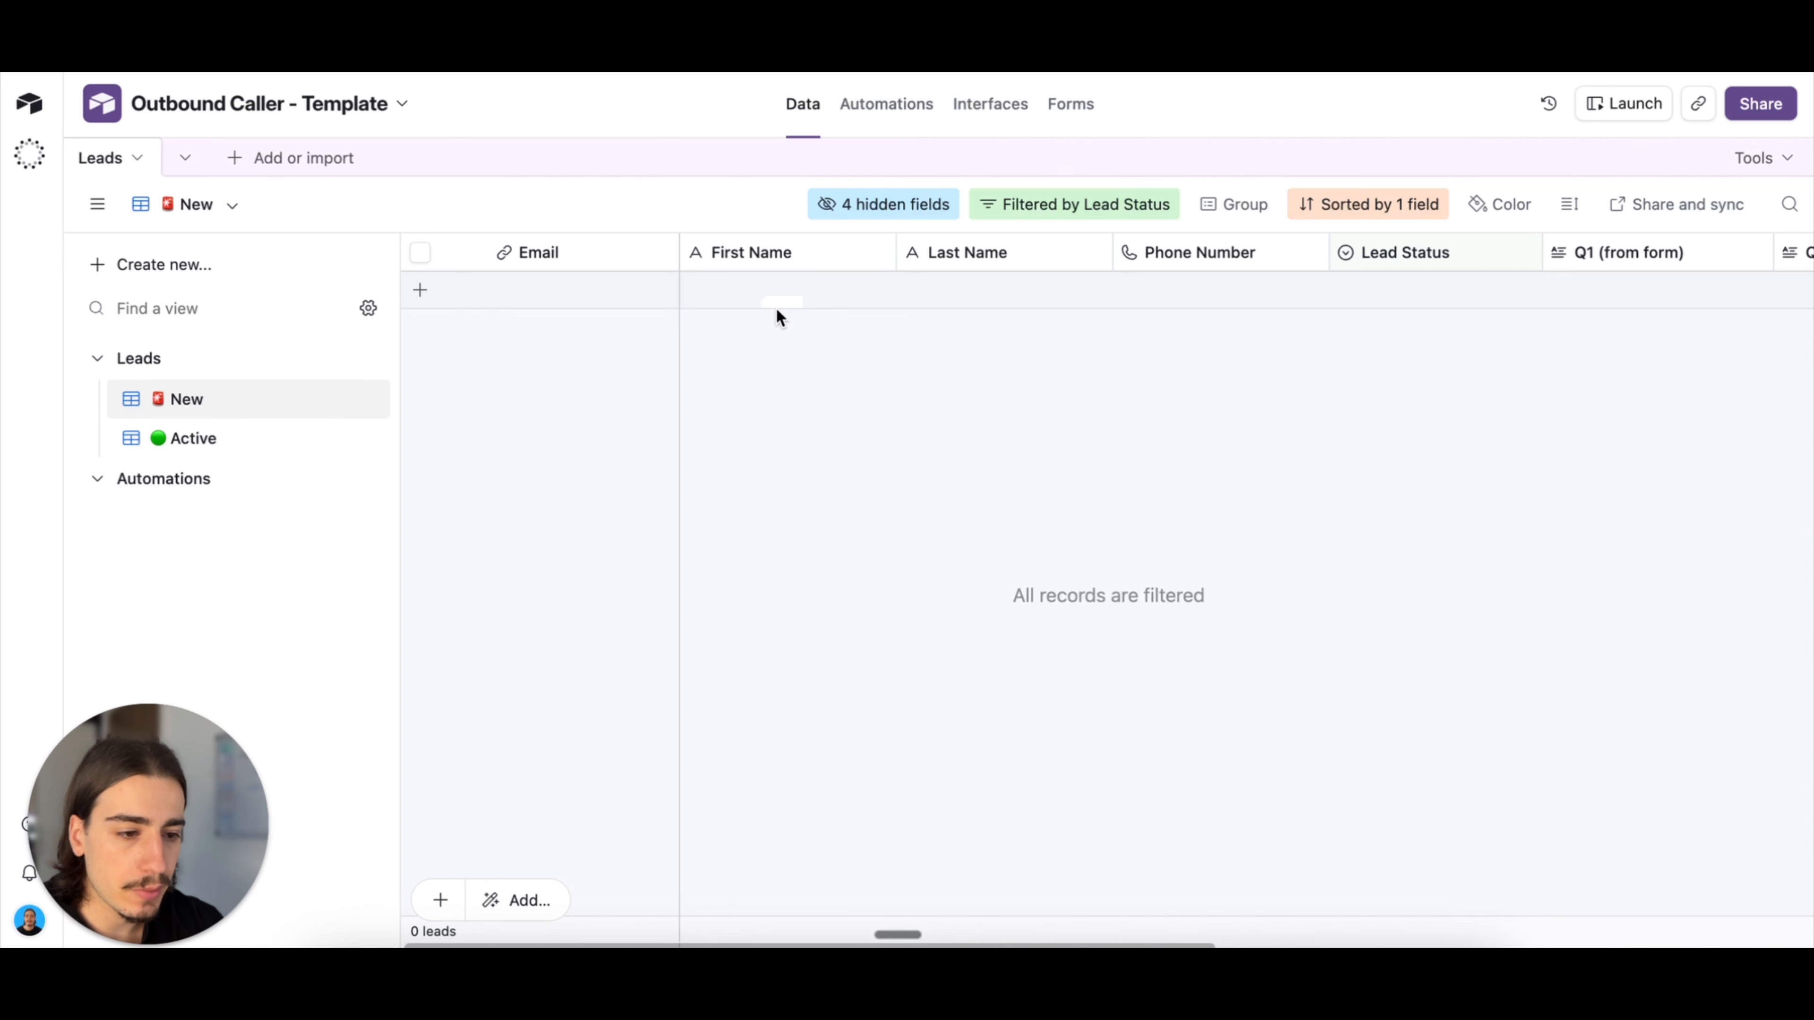
{"action": "scroll", "coordinate": [1036, 329], "scroll_direction": "right", "scroll_amount": 2}
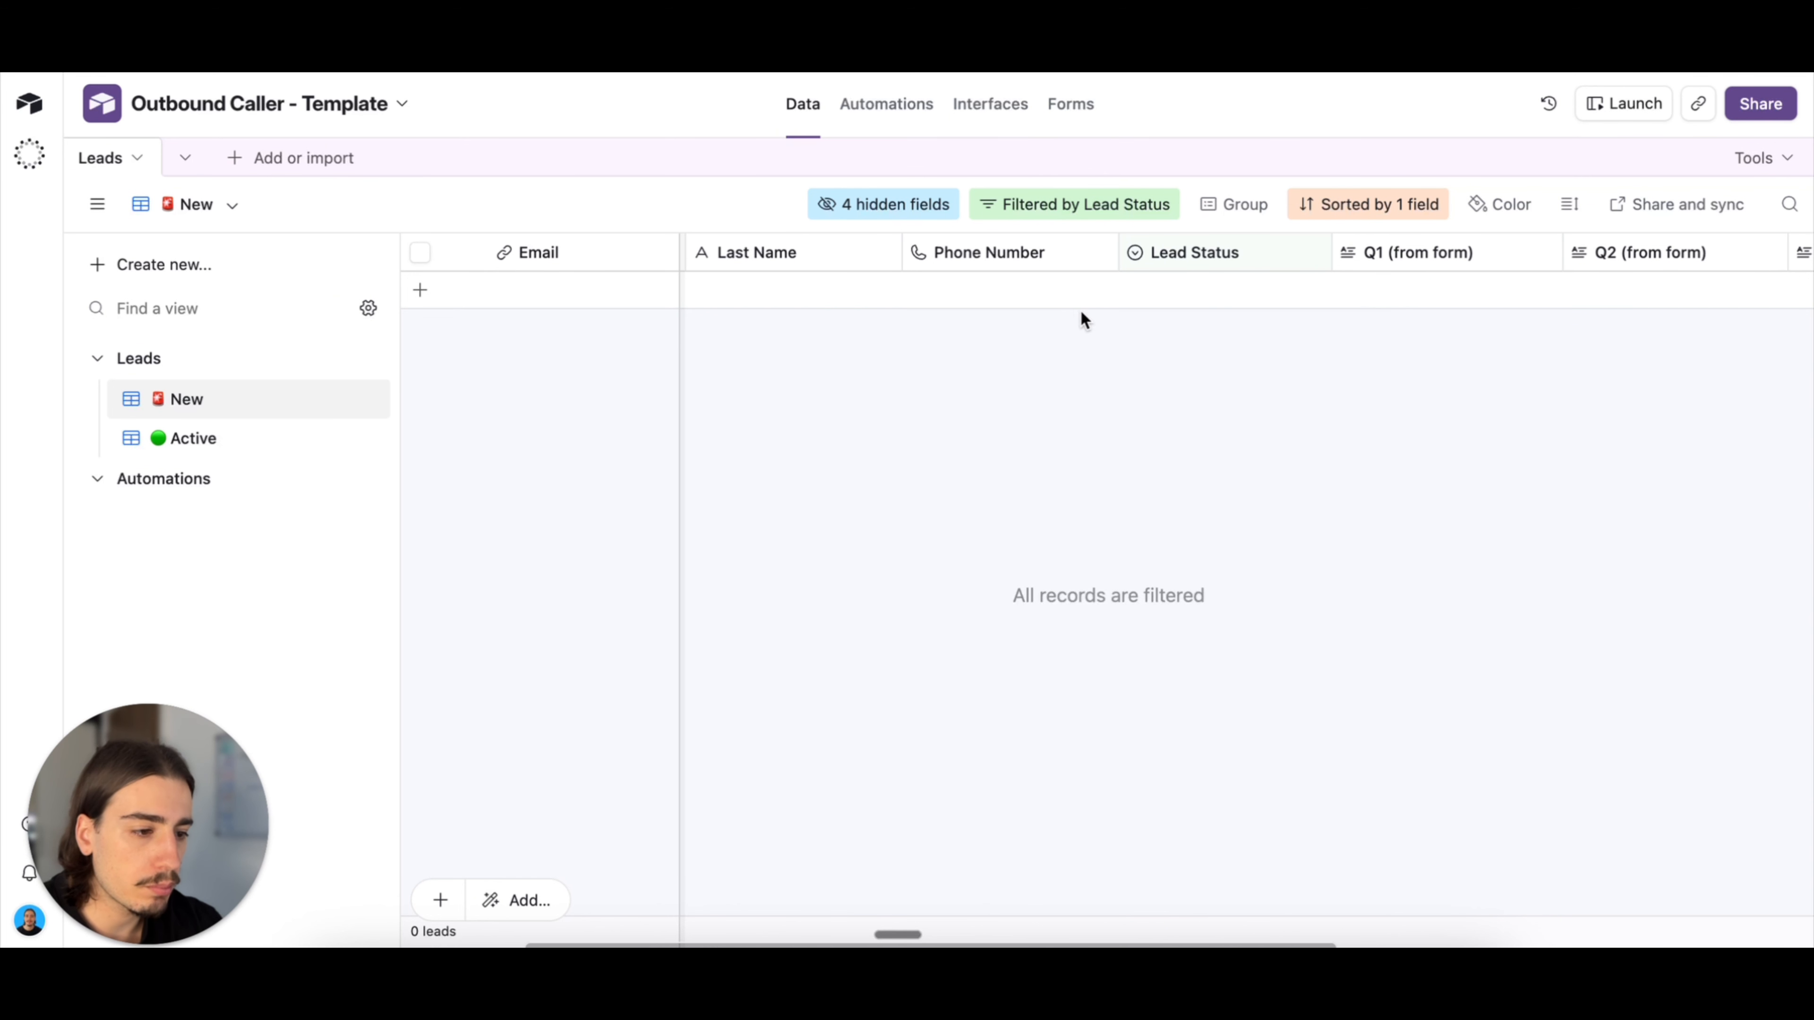
{"action": "scroll", "coordinate": [1218, 353], "scroll_direction": "right", "scroll_amount": 4}
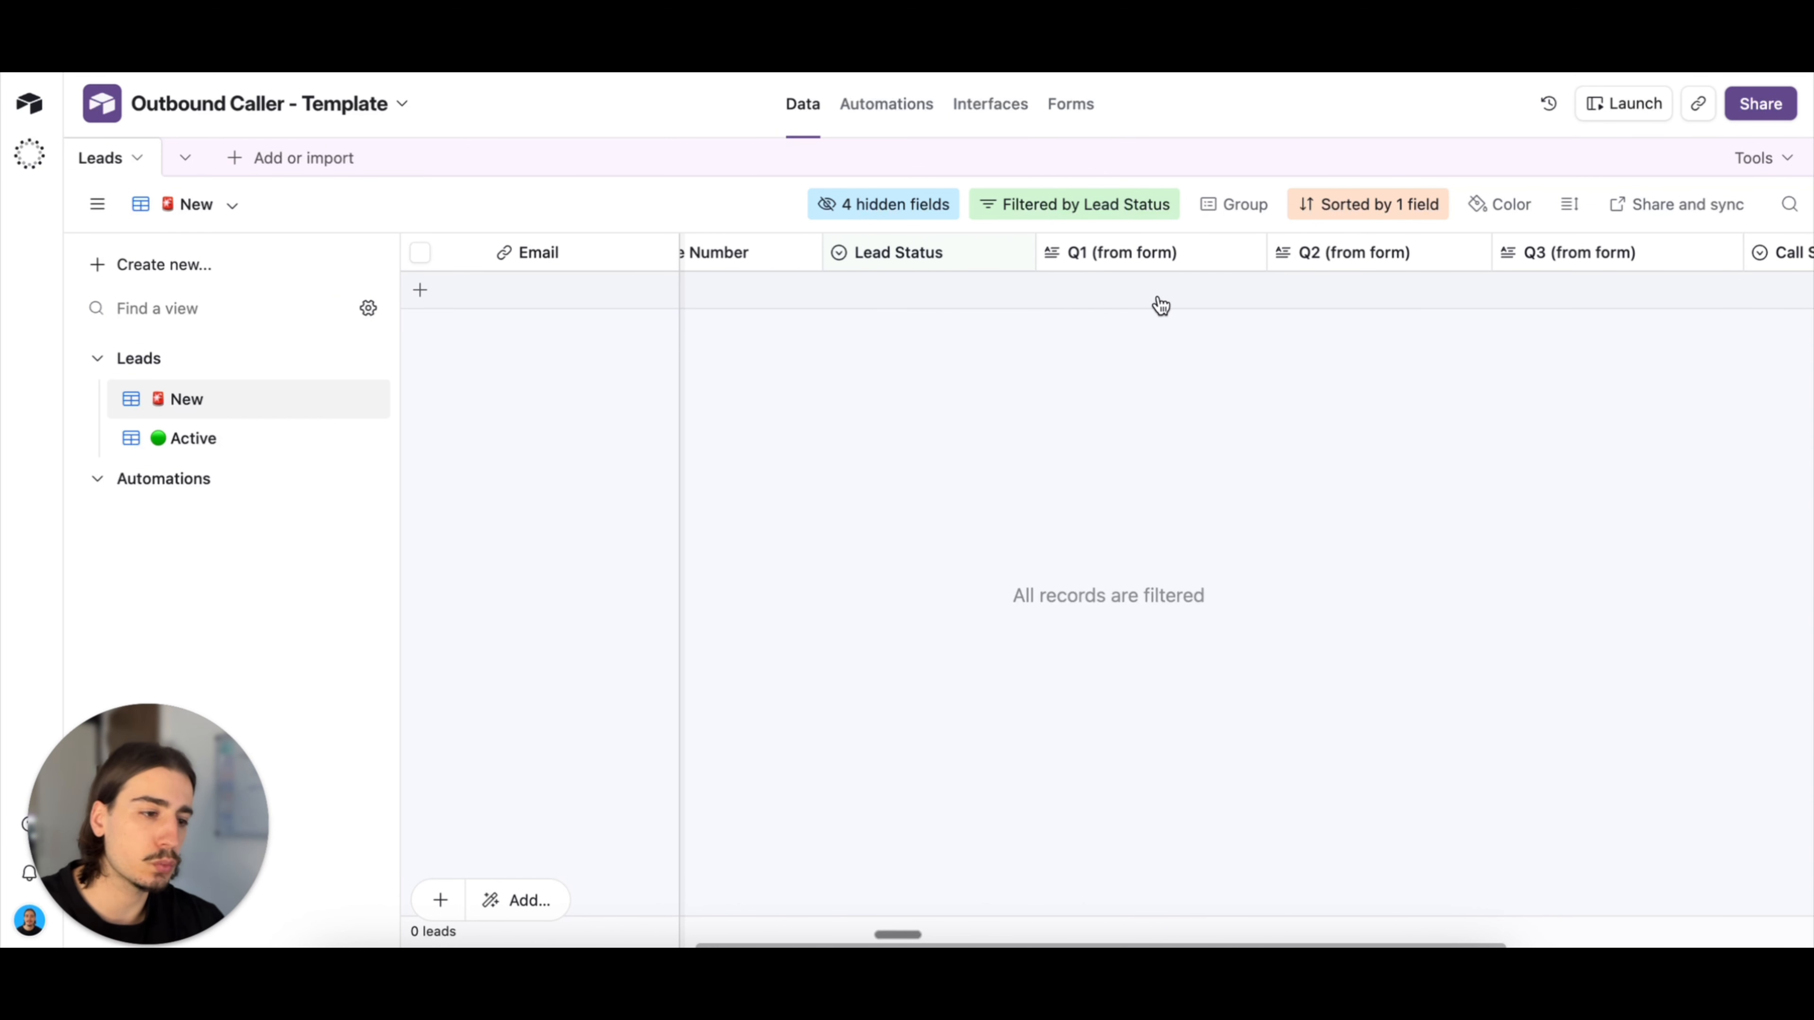
{"action": "scroll", "coordinate": [1337, 308], "scroll_direction": "right", "scroll_amount": 3}
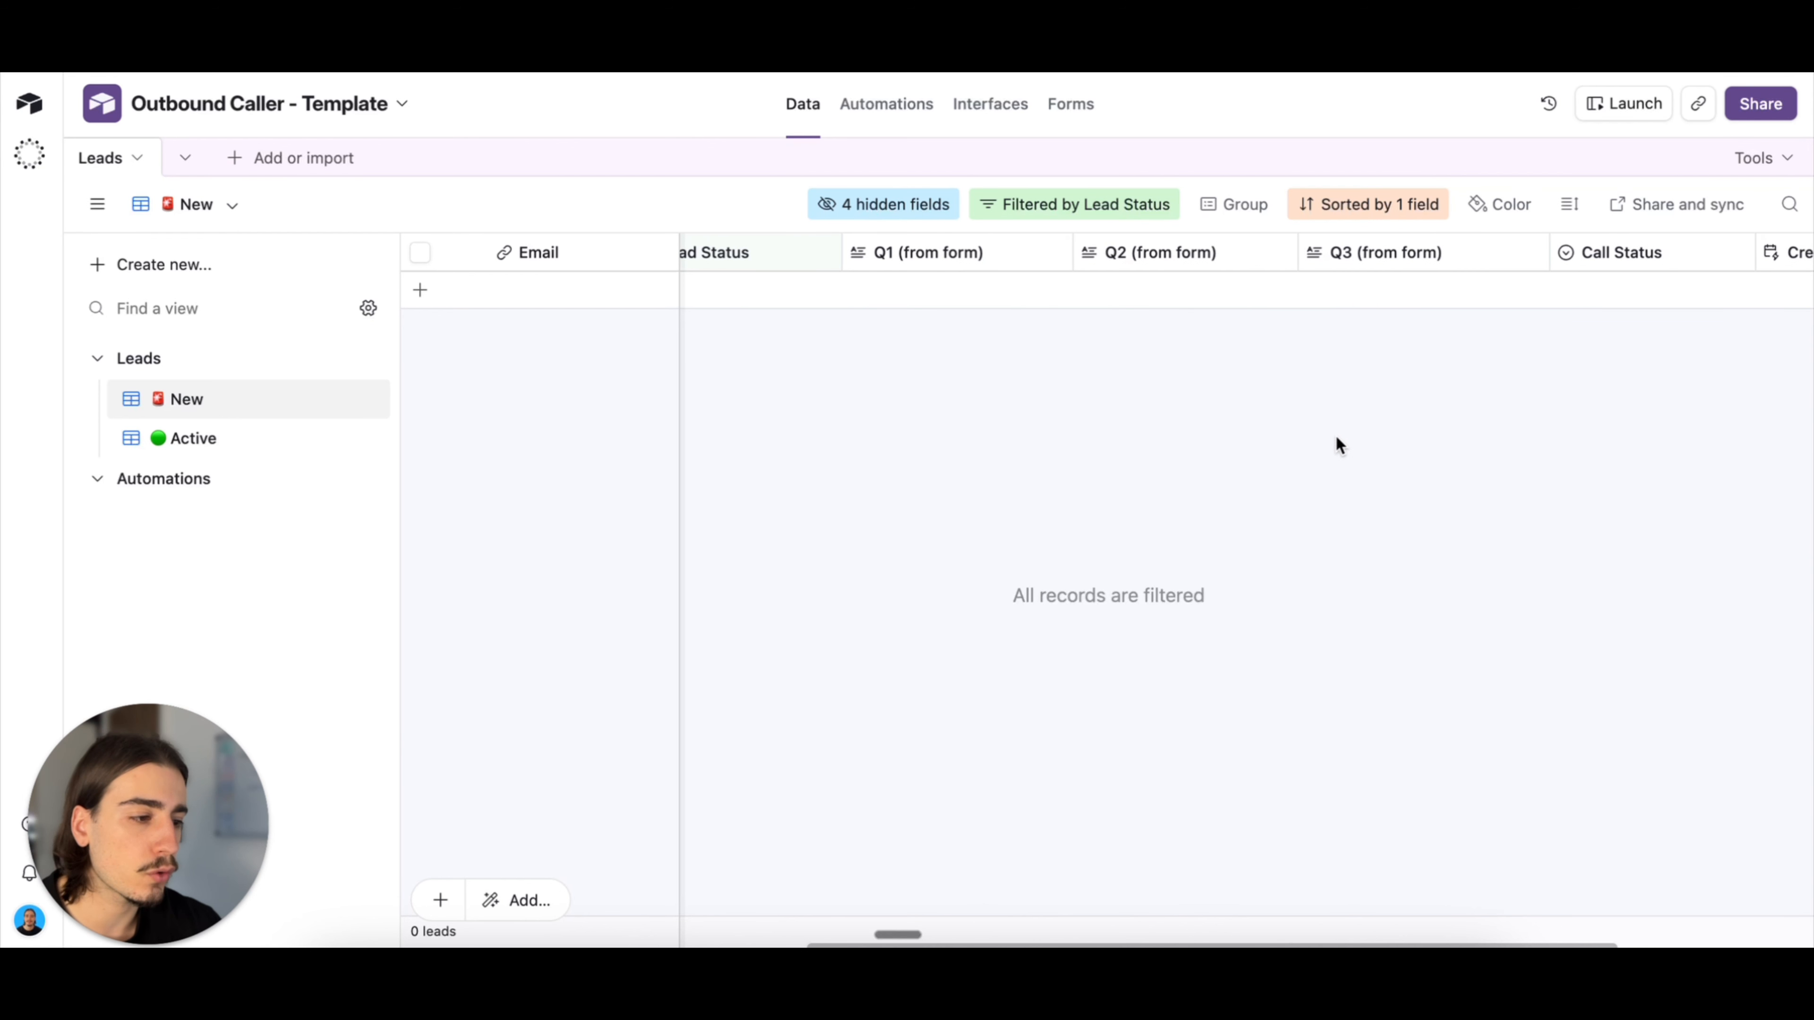
{"action": "scroll", "coordinate": [1336, 438], "scroll_direction": "right", "scroll_amount": 3}
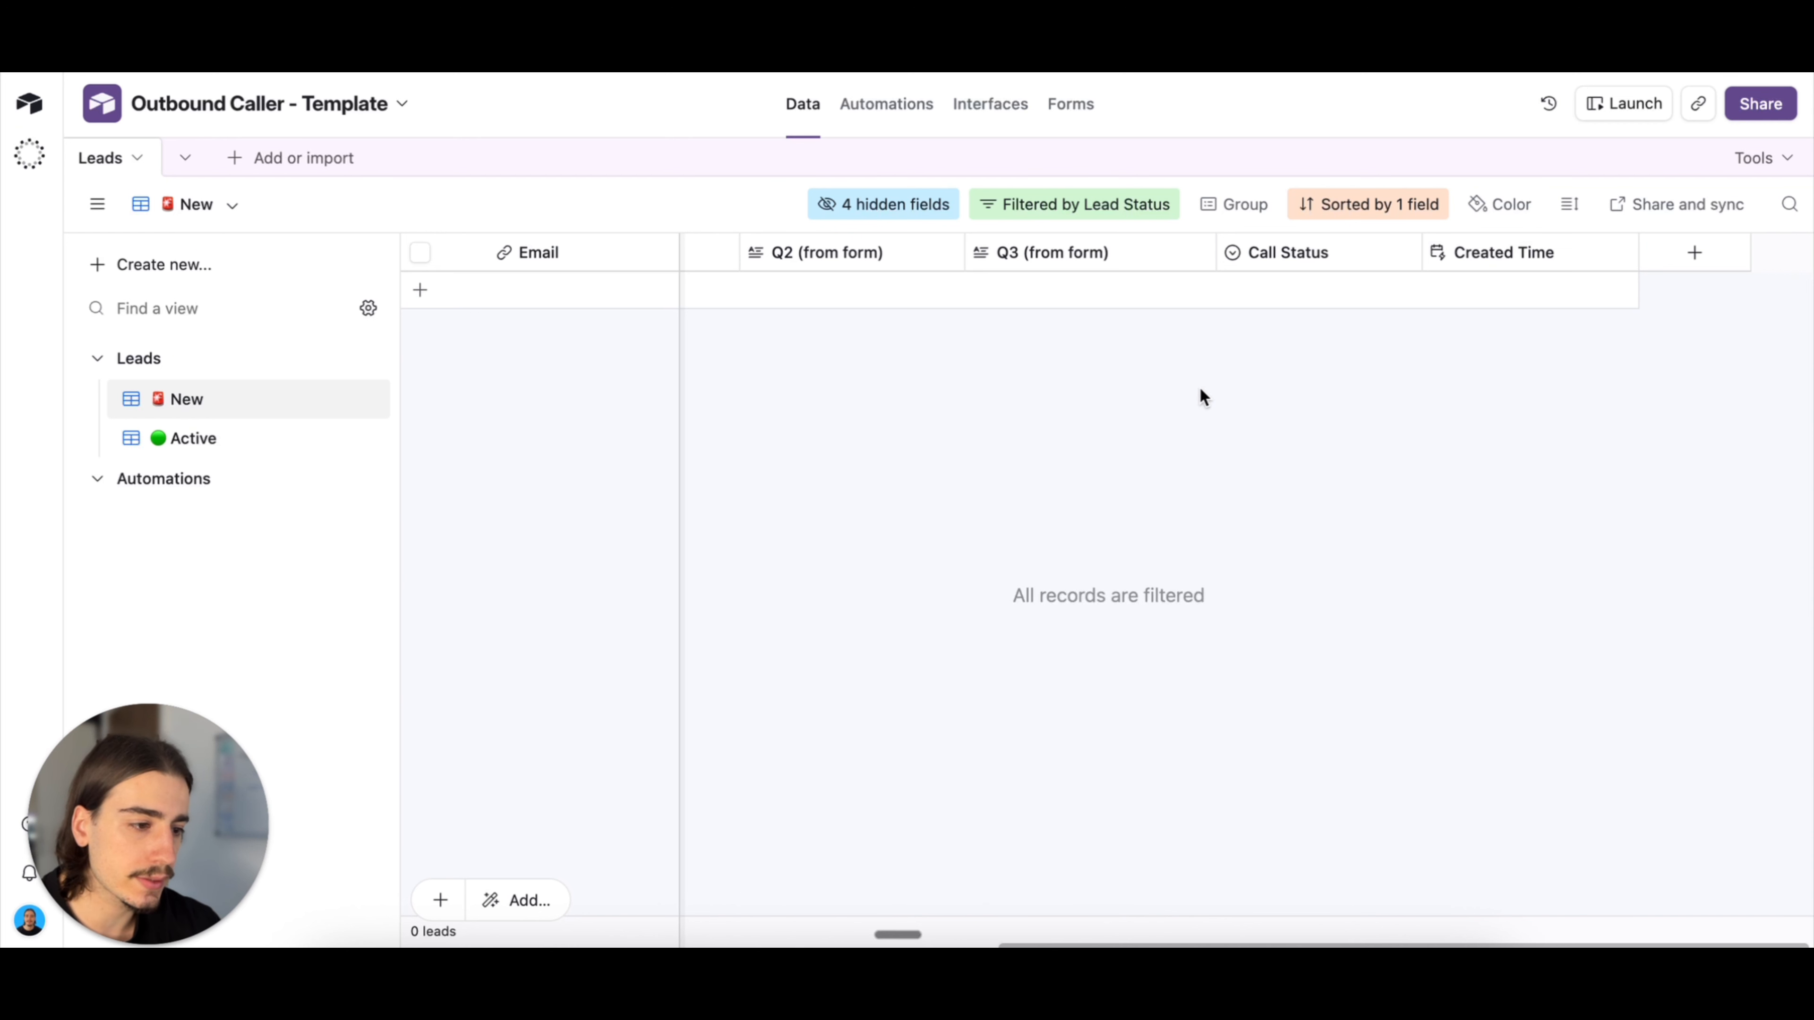
Step: Open the Active leads view and examine its fields through Call Summary
{"action": "left_click", "coordinate": [256, 446]}
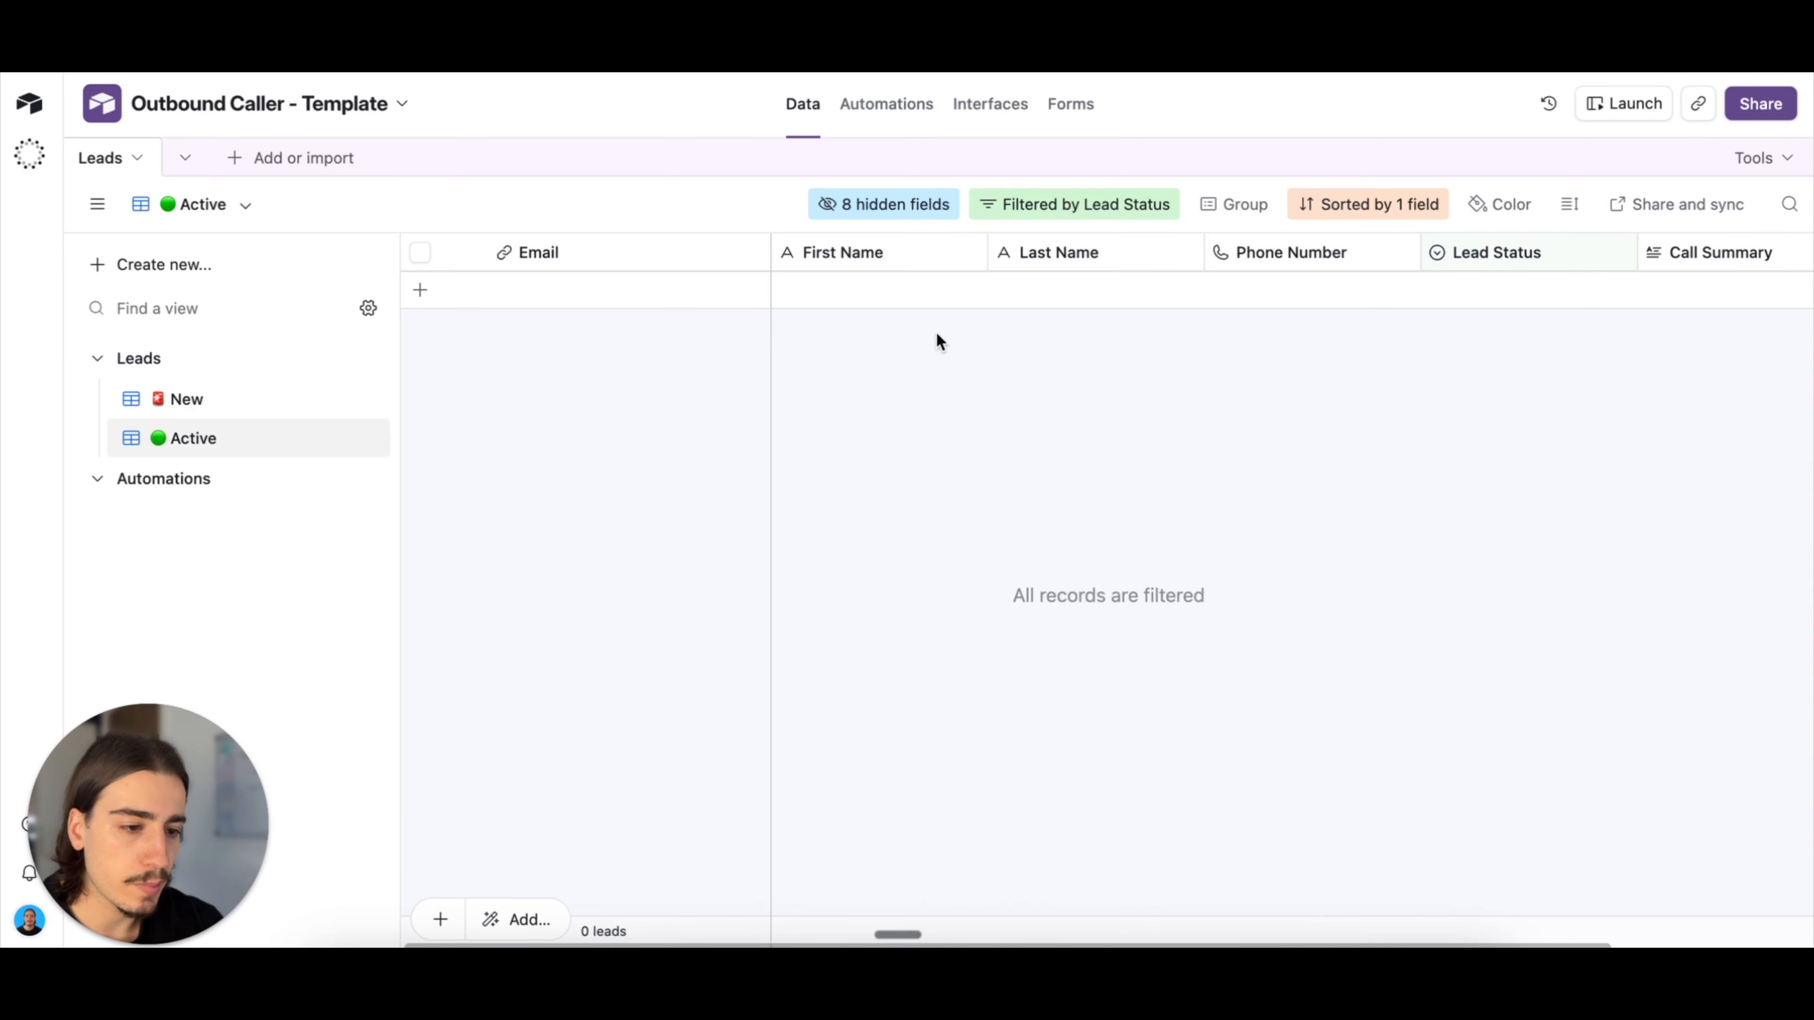
{"action": "scroll", "coordinate": [1036, 403], "scroll_direction": "right", "scroll_amount": 2}
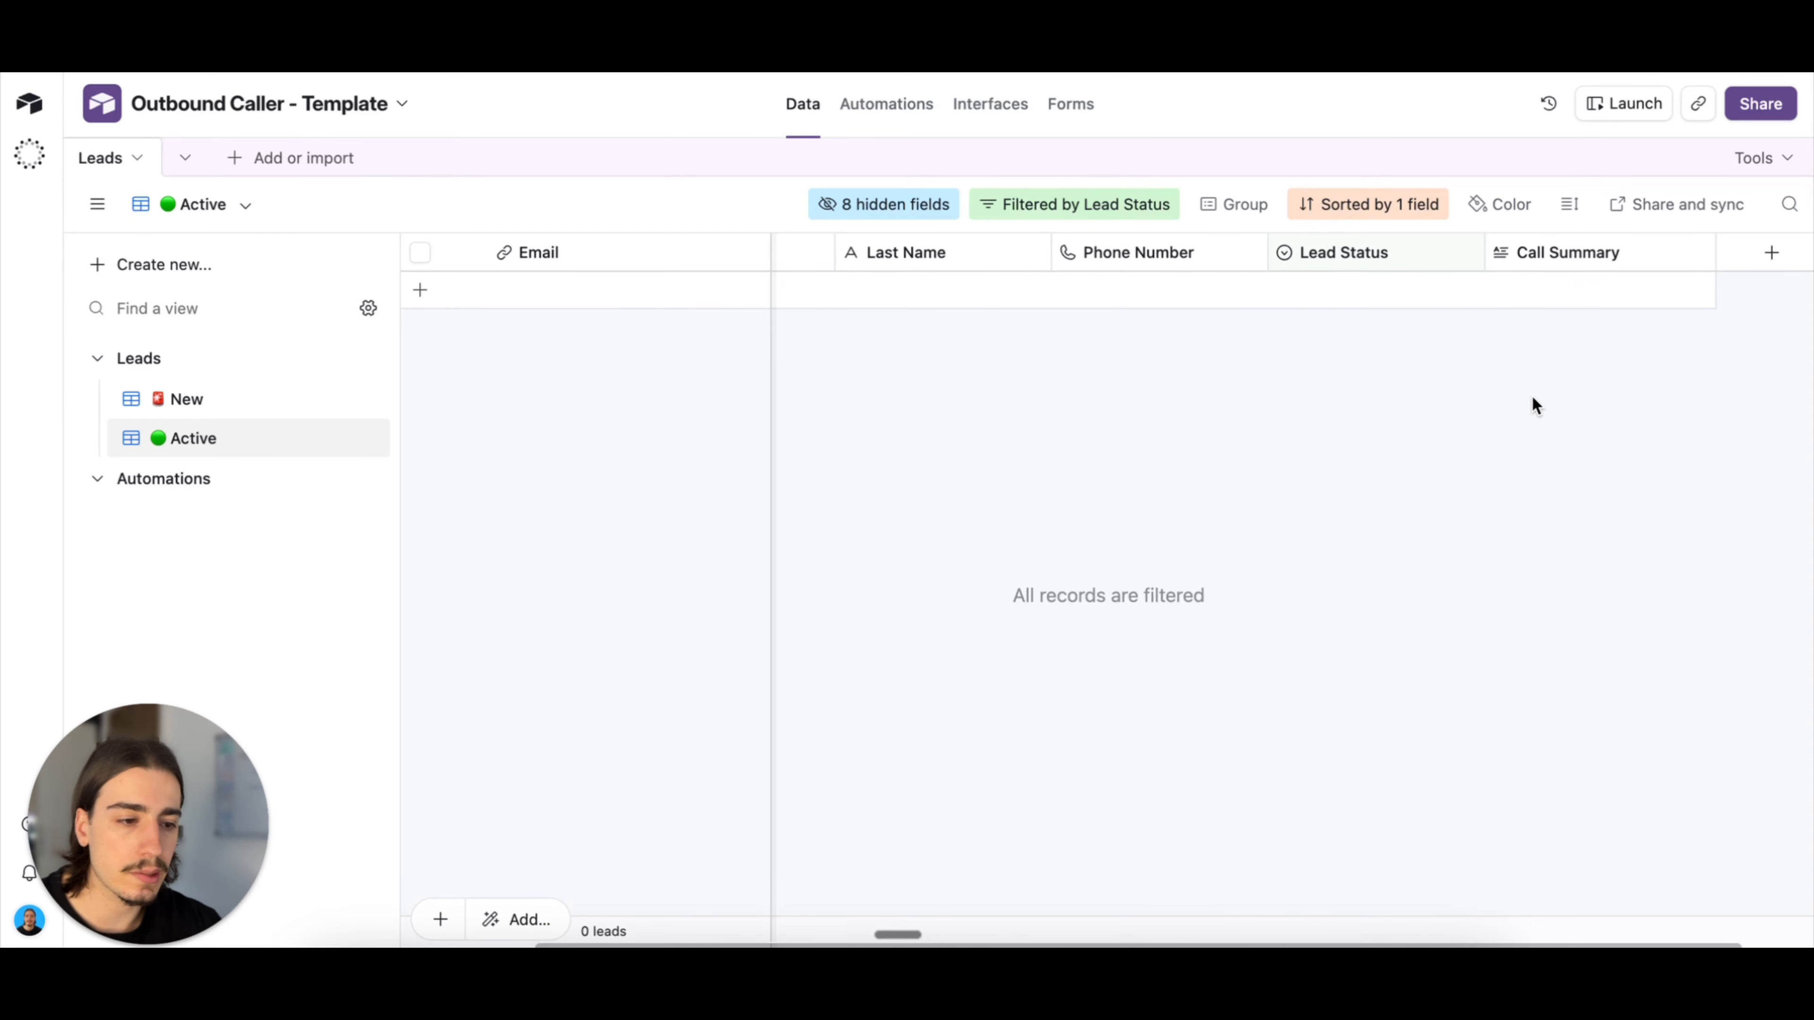
{"action": "scroll", "coordinate": [1532, 395], "scroll_direction": "left", "scroll_amount": 2}
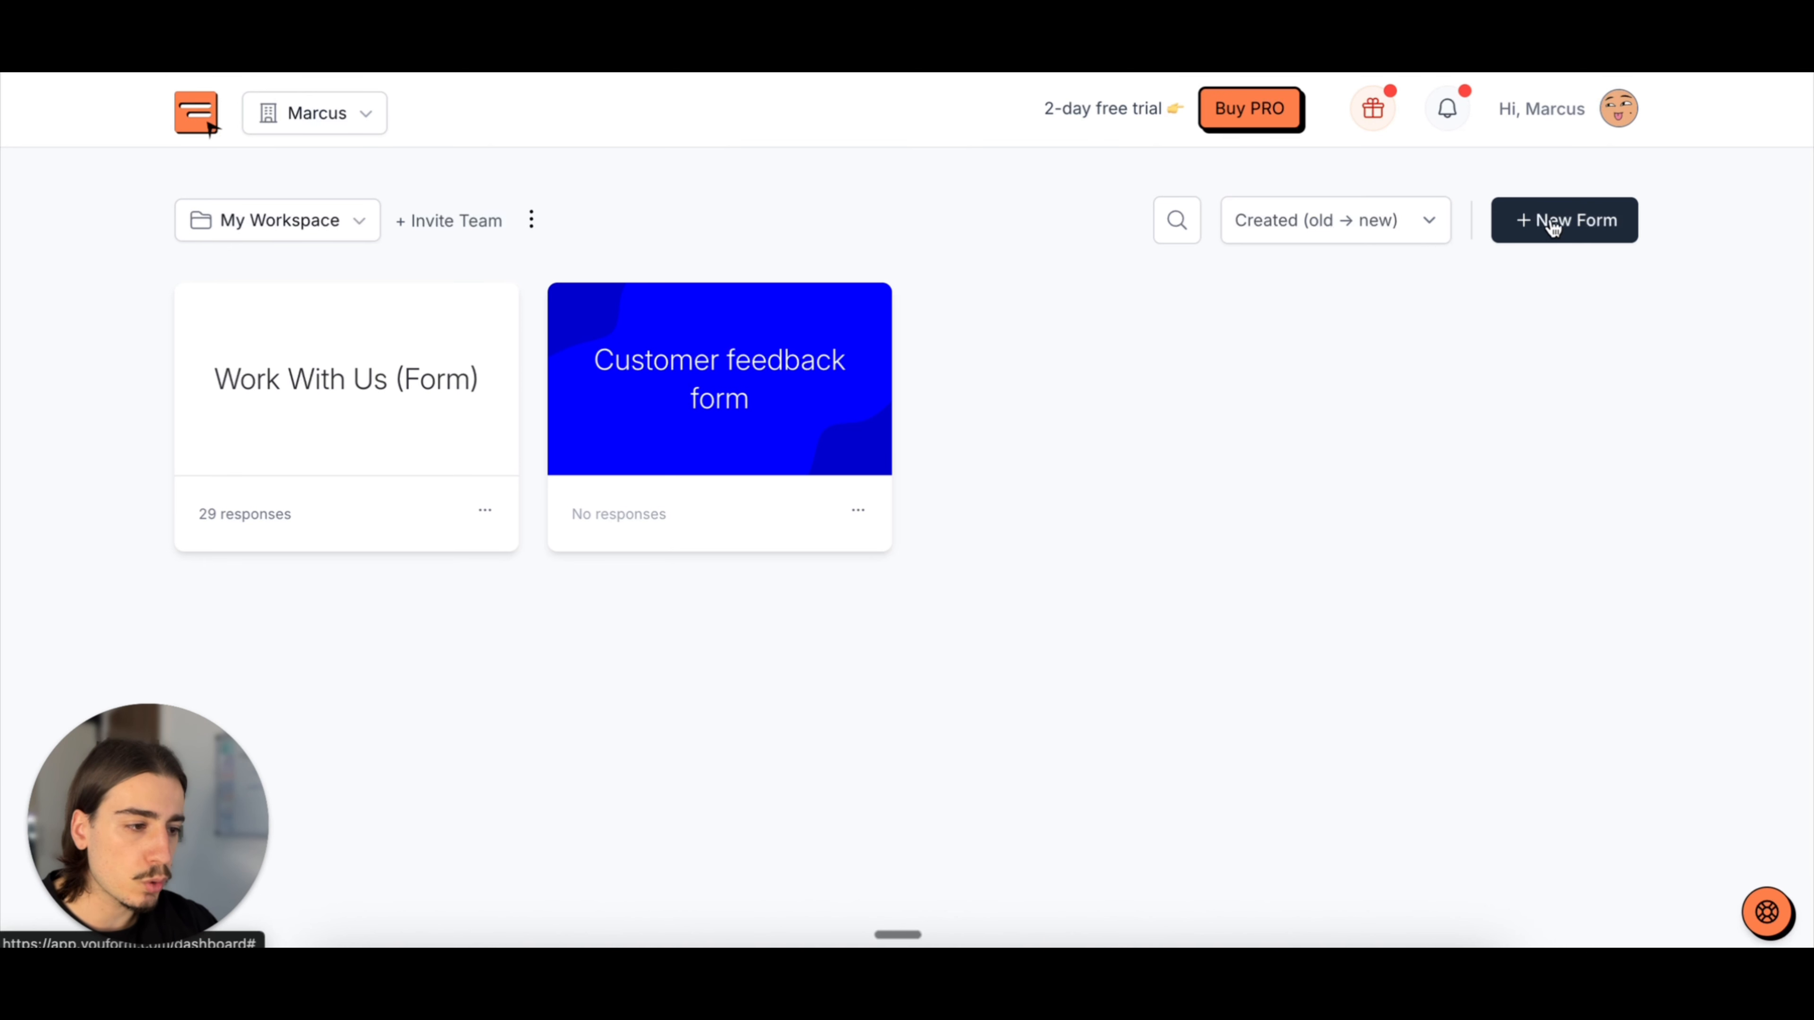
Step: Switch to the Youform dashboard, view the options for creating a new form, and dismiss them
{"action": "left_click", "coordinate": [1570, 226]}
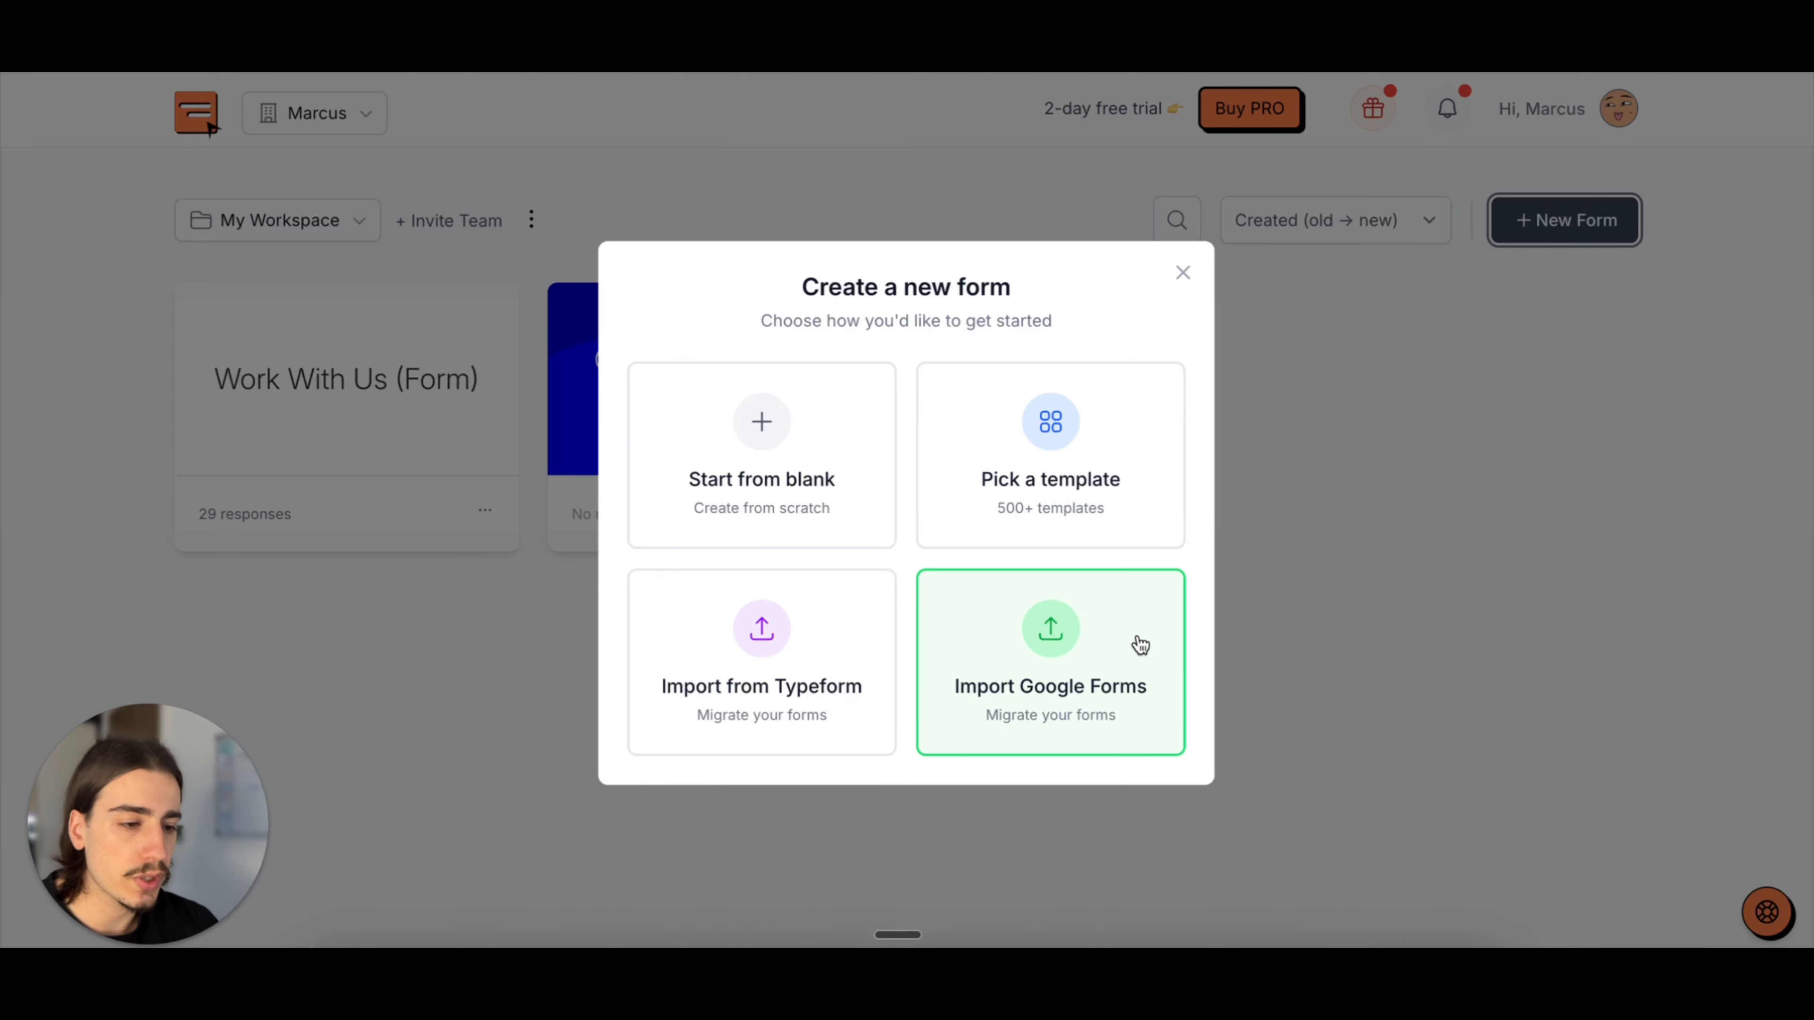
{"action": "left_click", "coordinate": [1189, 279]}
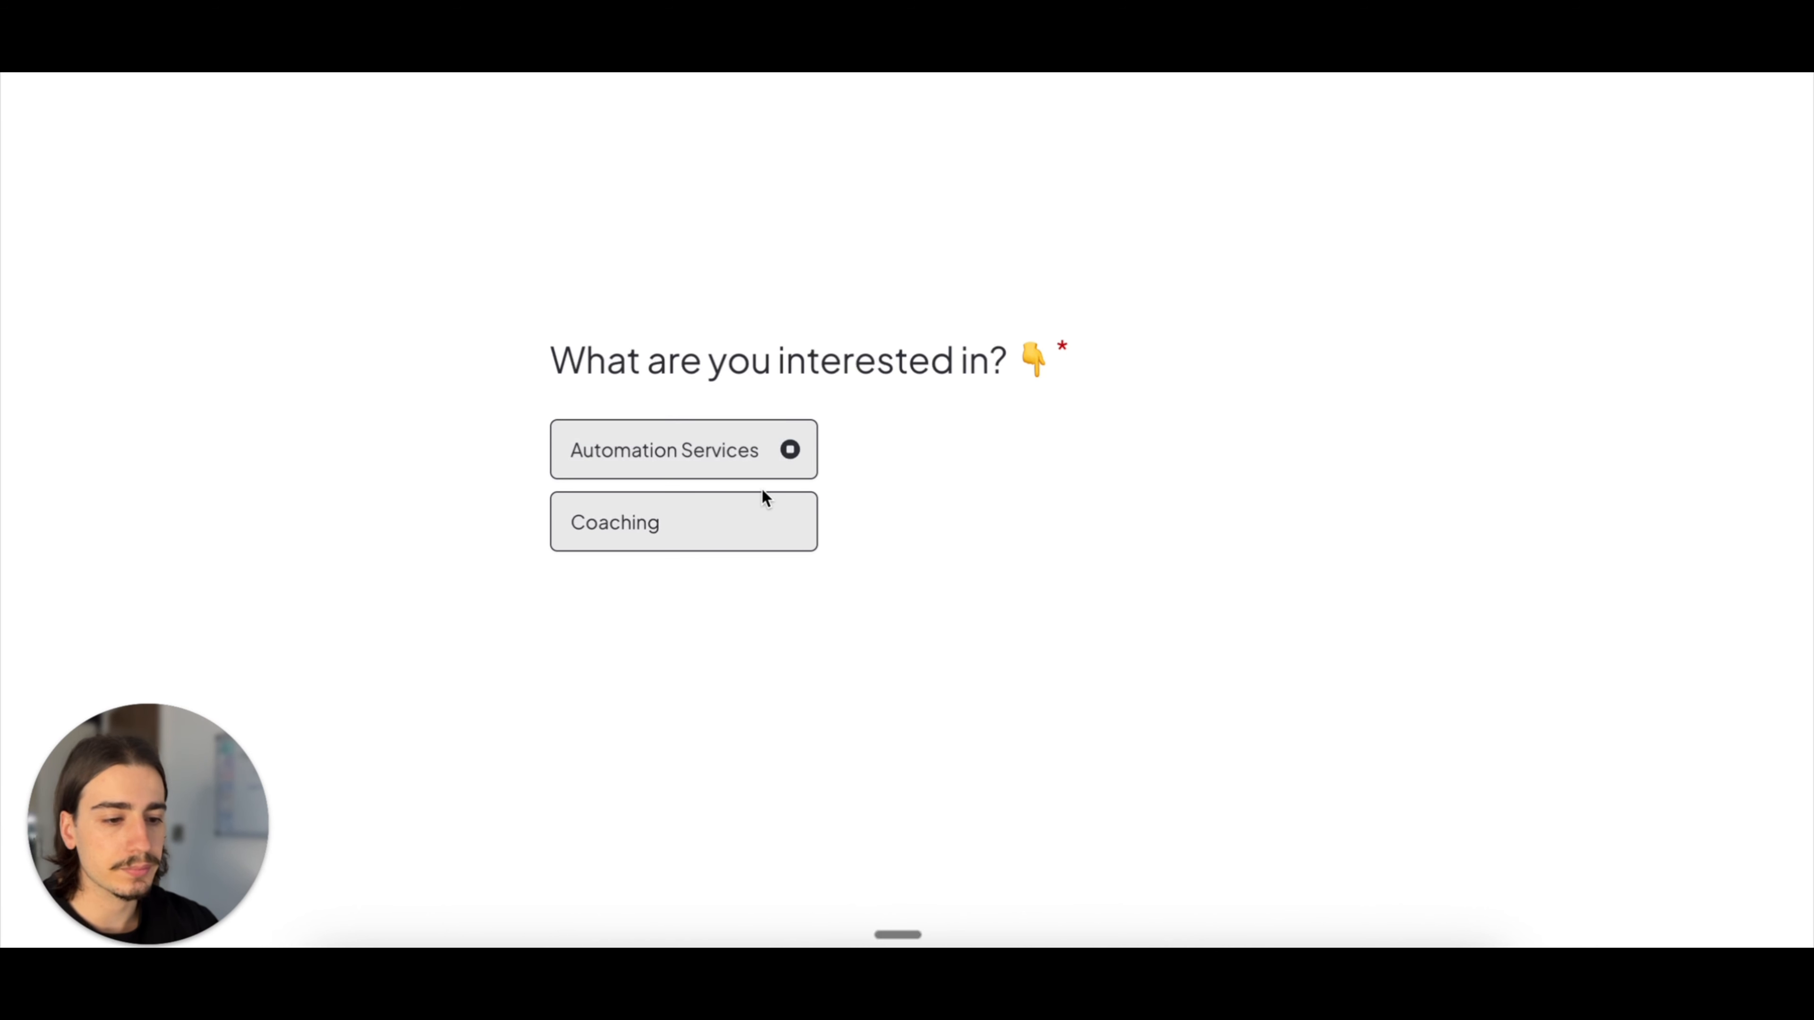
Step: Answer the live form with Coaching as the interest and "Want to learn about ai automation and get some lessons" as the goal
{"action": "left_click", "coordinate": [761, 506]}
{"action": "left_click", "coordinate": [773, 463]}
{"action": "type", "text": "in"}
{"action": "key", "text": "super+a"}
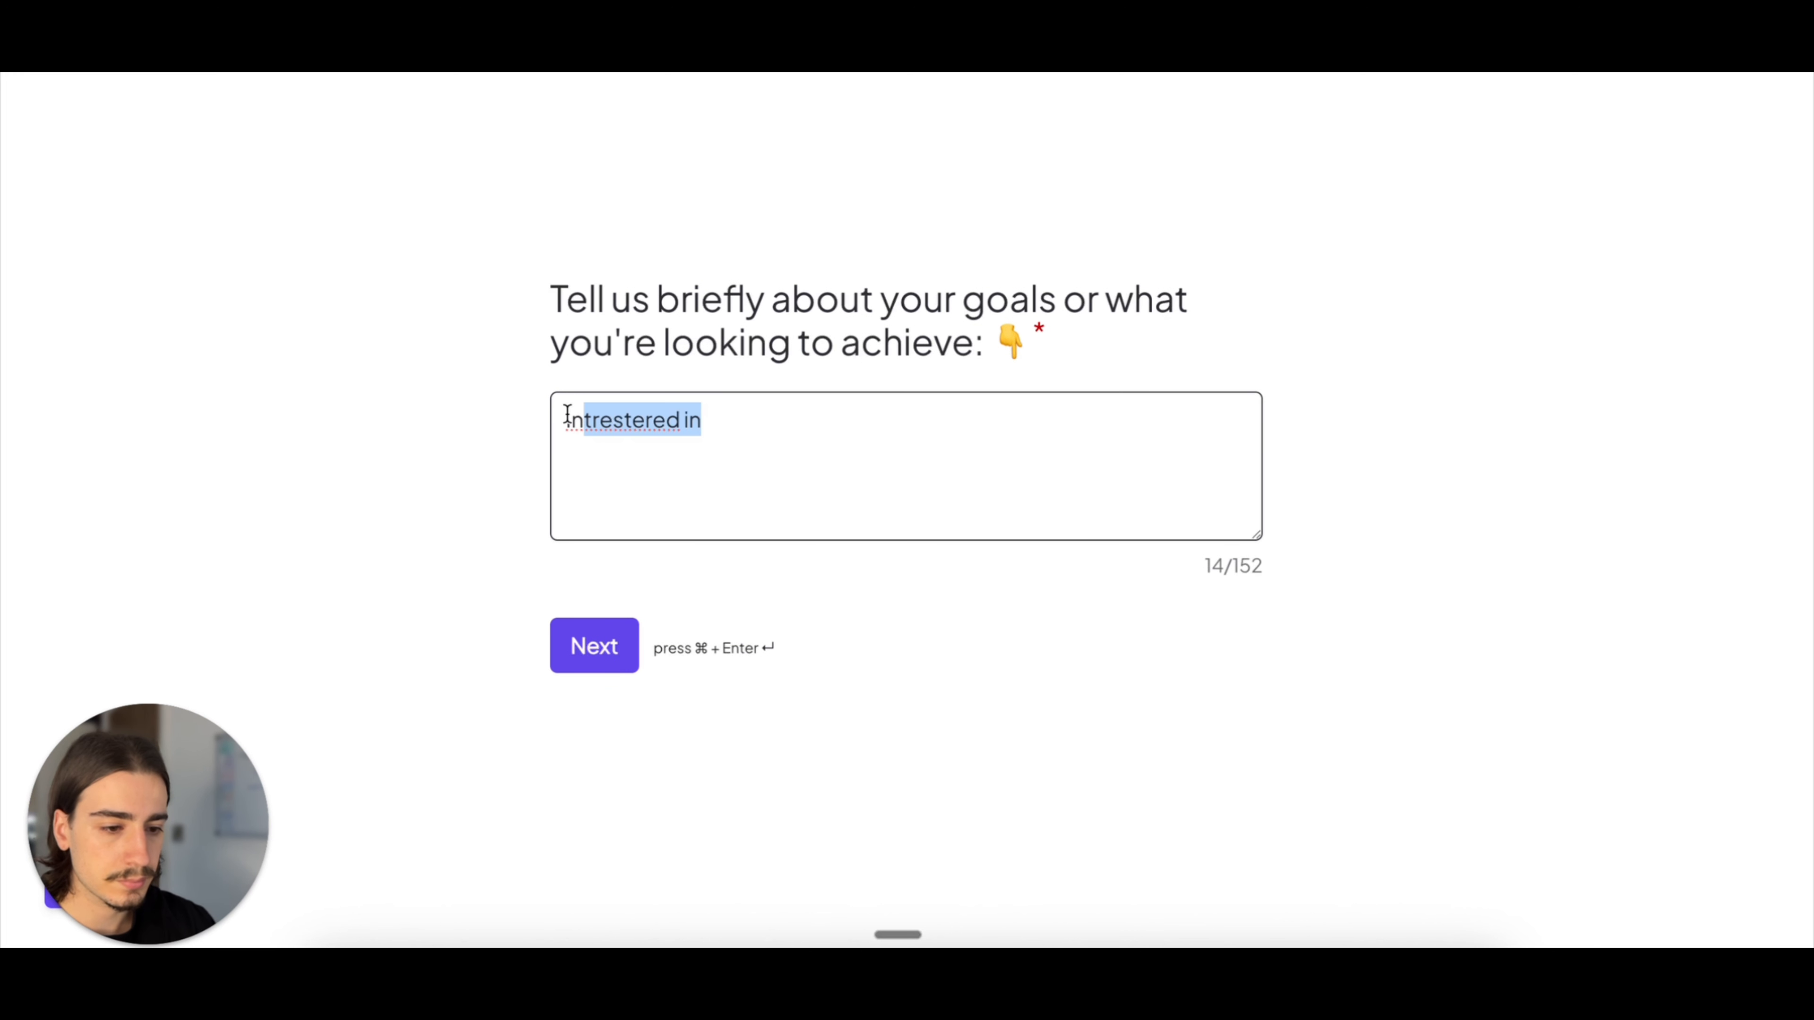
{"action": "type", "text": "Want tpolearn"}
{"action": "key", "text": "super+a"}
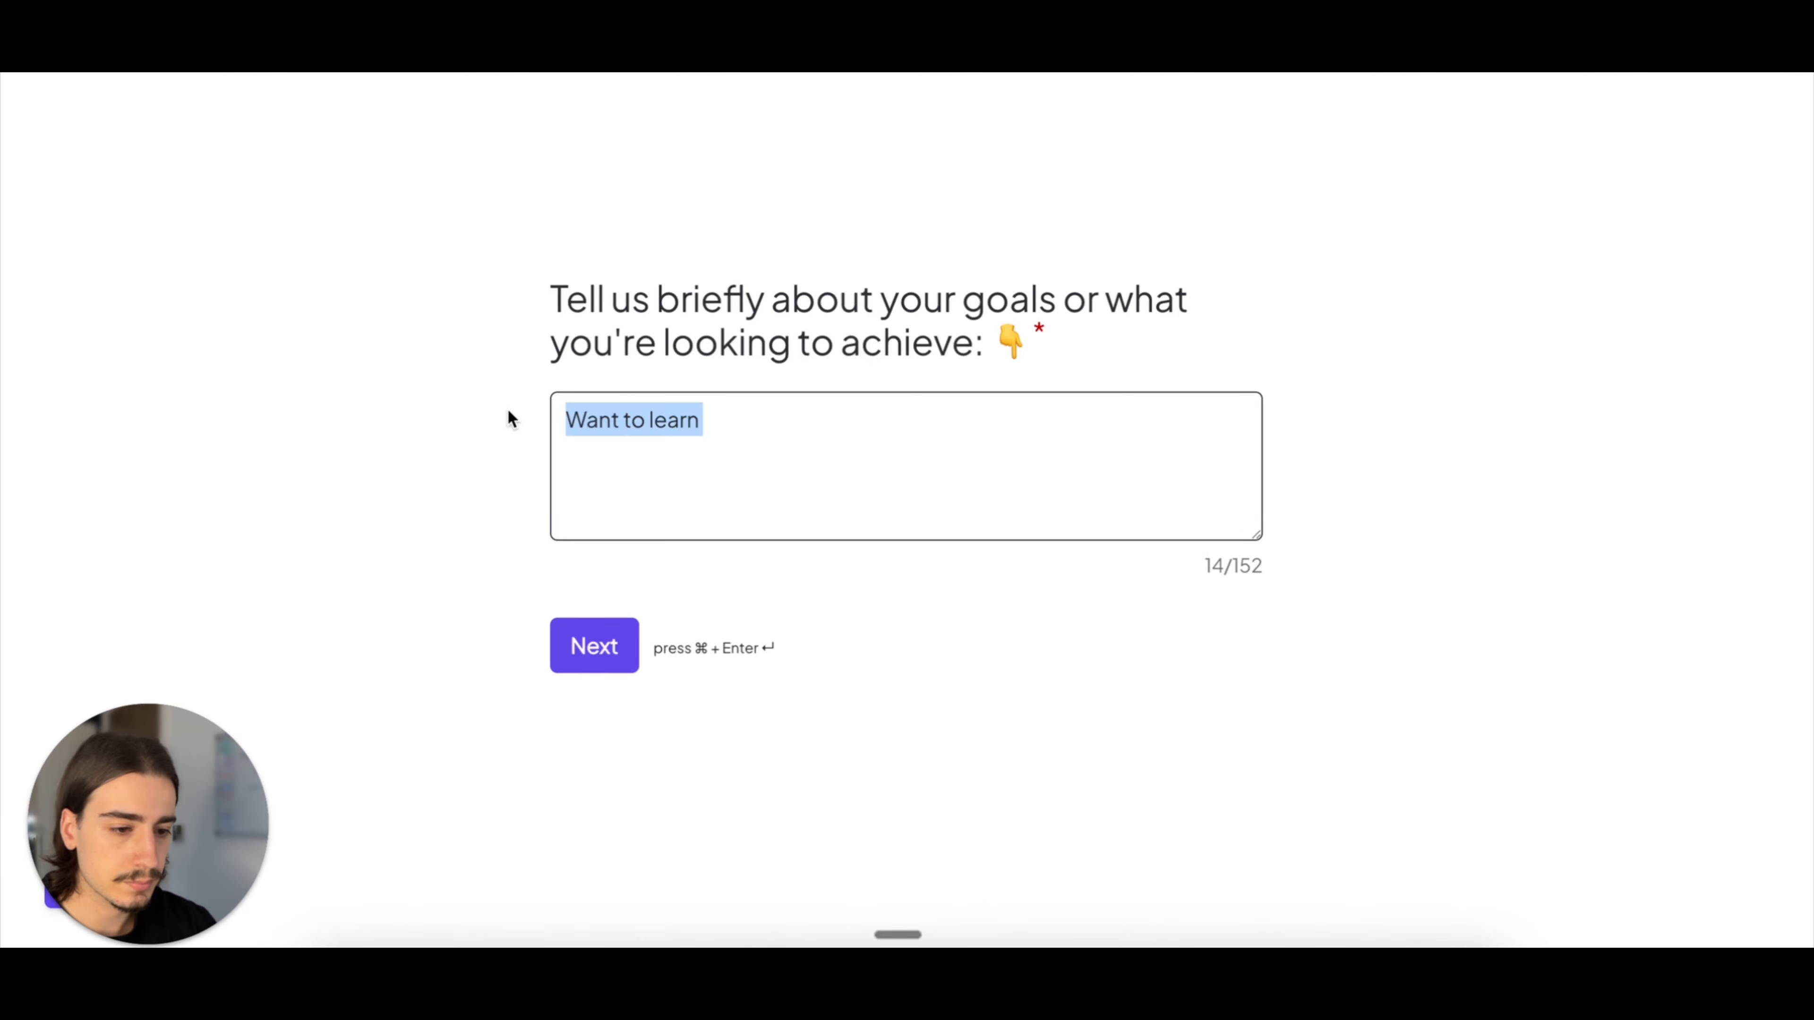
{"action": "type", "text": "Want to learn about ai automation and "}
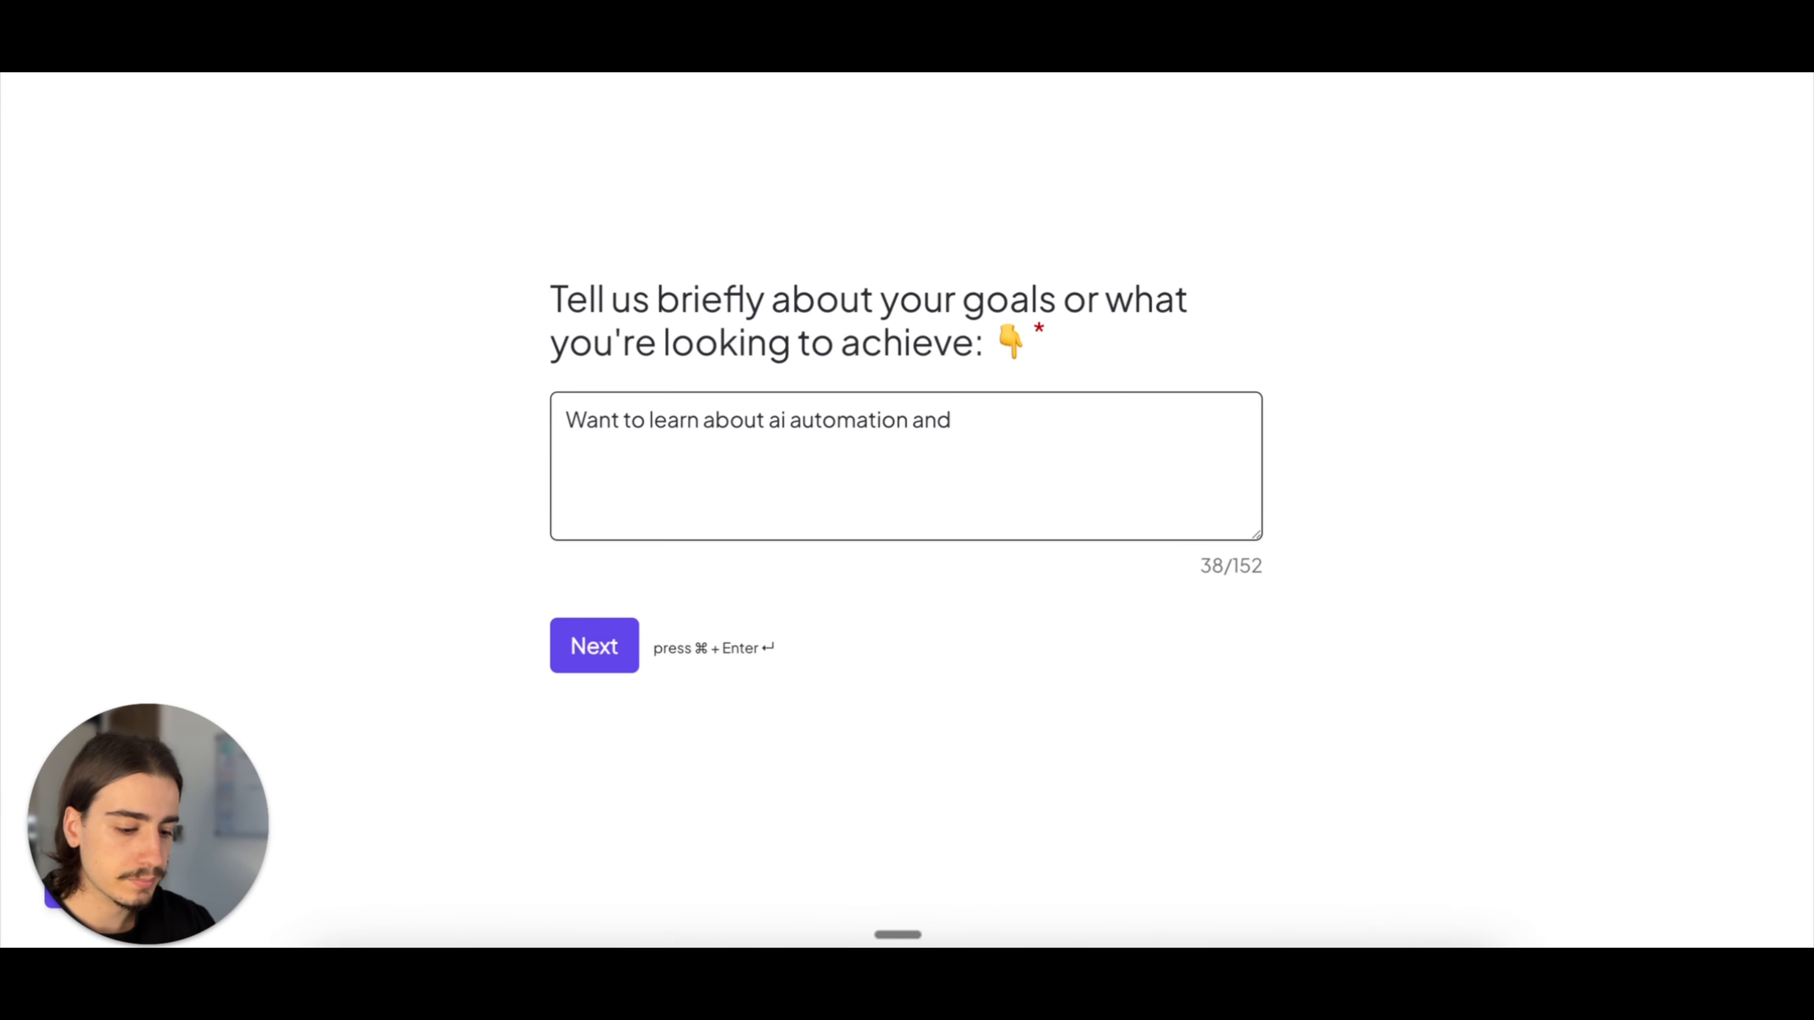
{"action": "type", "text": "get some lessons"}
{"action": "key", "text": "super+Return"}
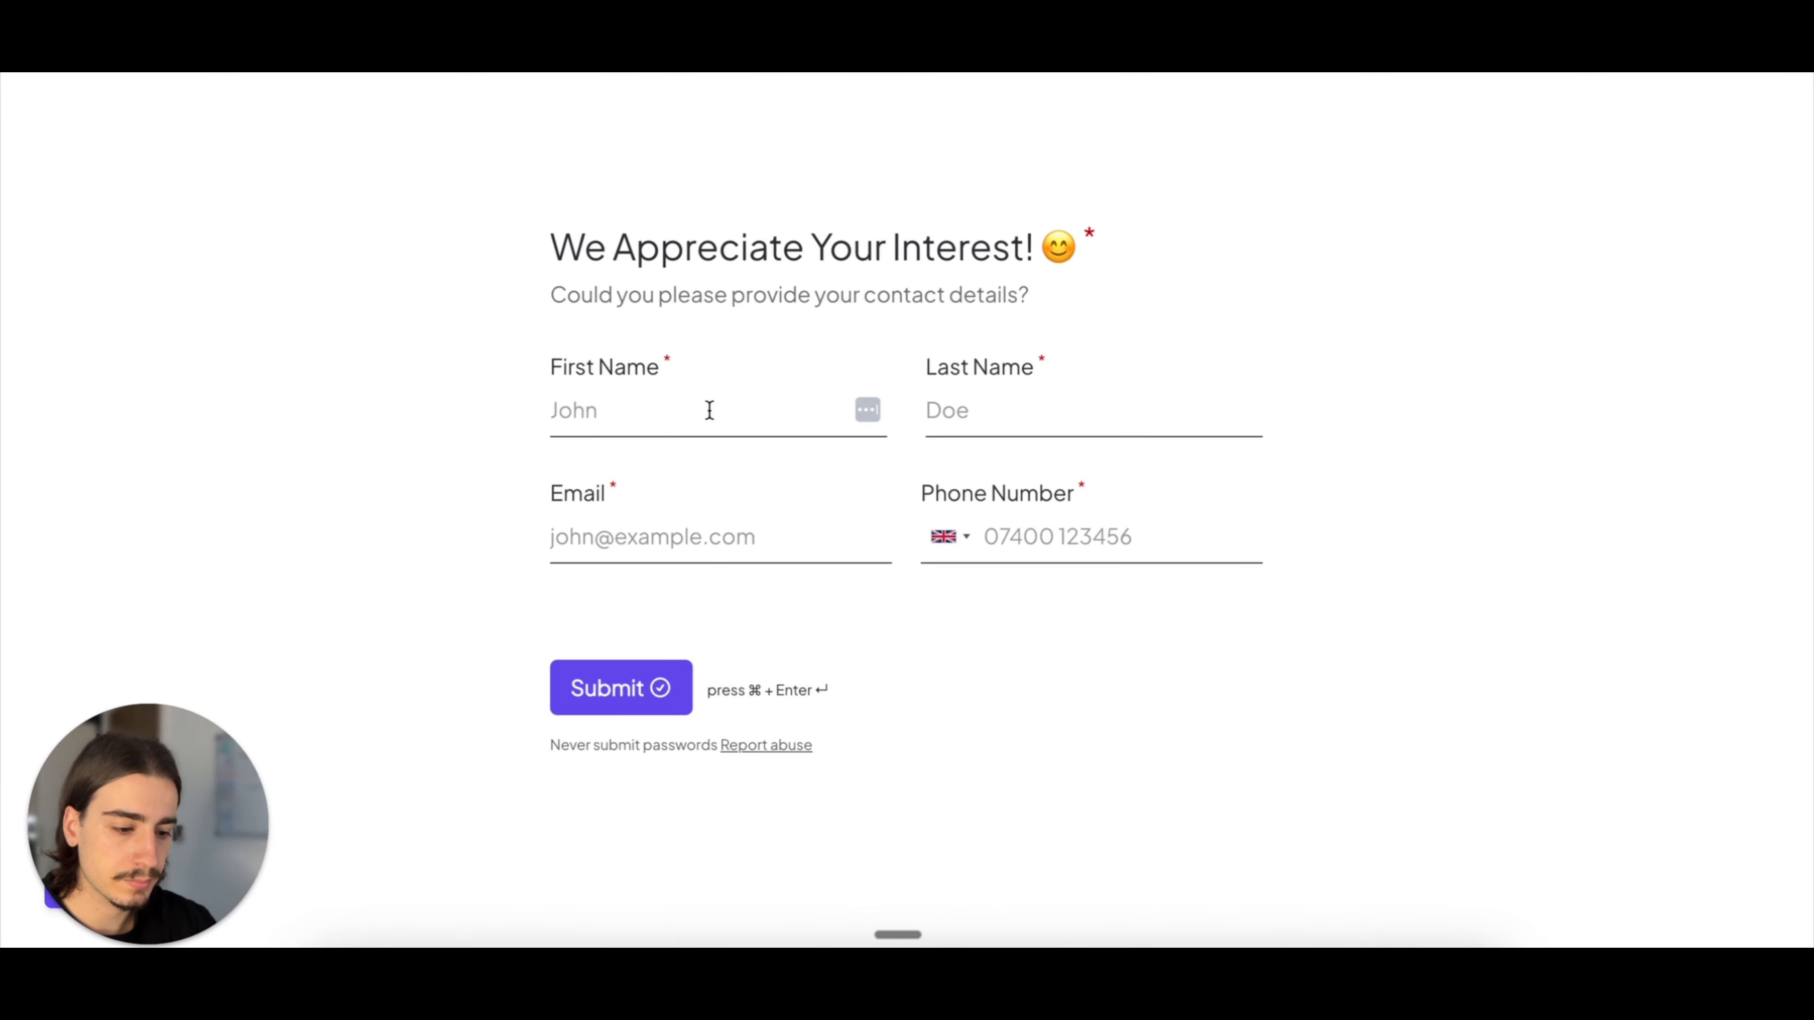
Step: Fill in the first name, last name, email and phone number in the contact details and submit the form
{"action": "left_click", "coordinate": [709, 405]}
{"action": "key", "text": "Tab"}
{"action": "key", "text": "Tab"}
{"action": "type", "text": "marcus@test.com"}
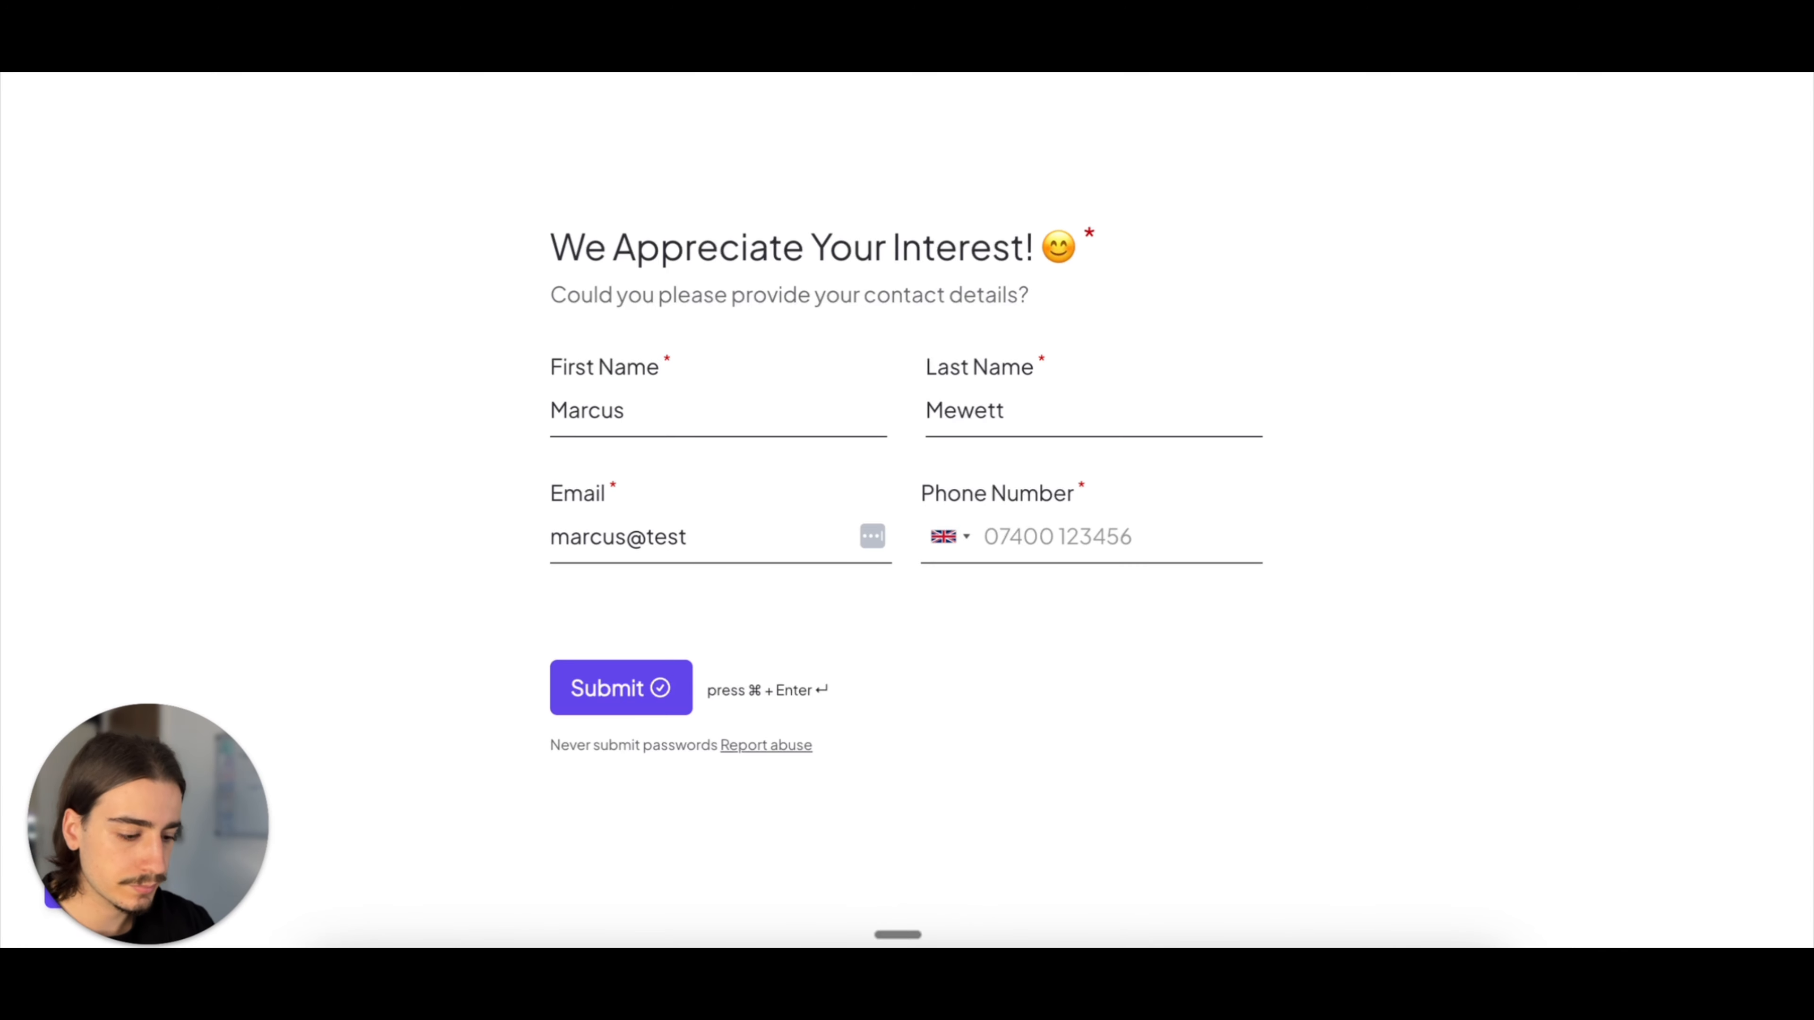
{"action": "key", "text": "Tab"}
{"action": "type", "text": "07123123123"}
{"action": "key", "text": "super+Return"}
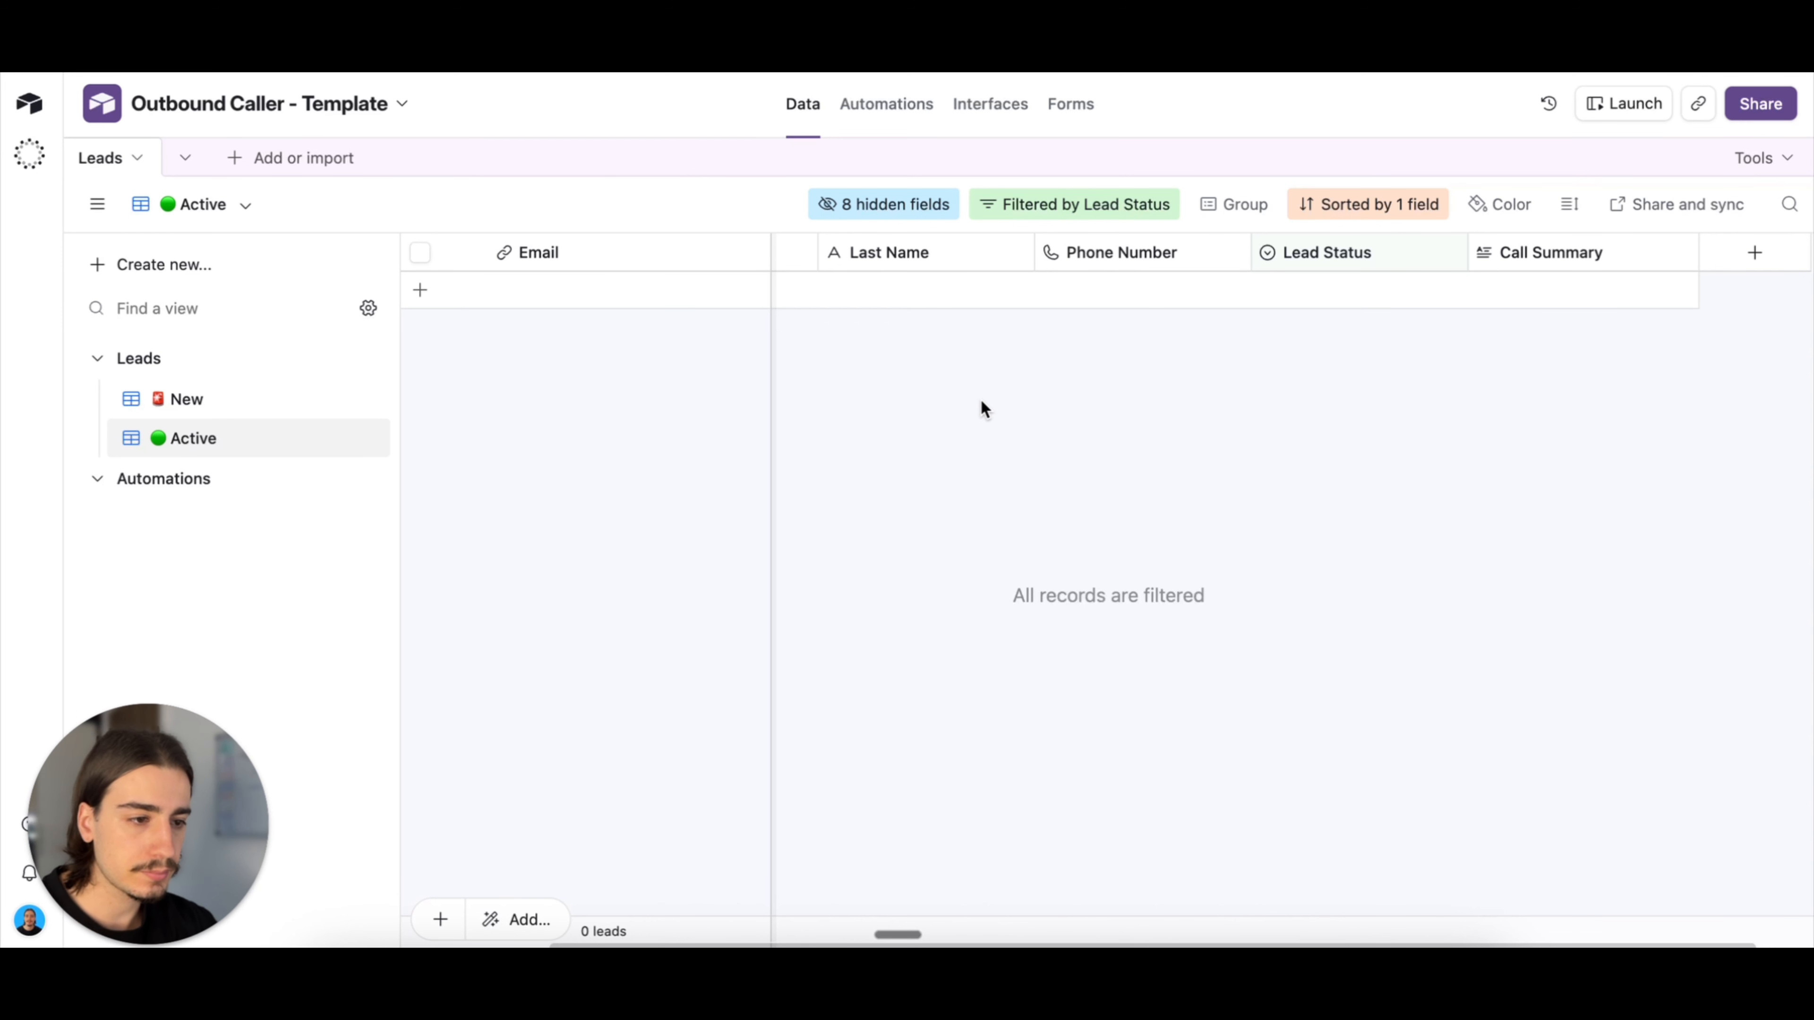
Step: Switch to Airtable, refresh the leads table, and review the submitted lead's contact details, answers and call status in the New view
{"action": "key", "text": "super+r"}
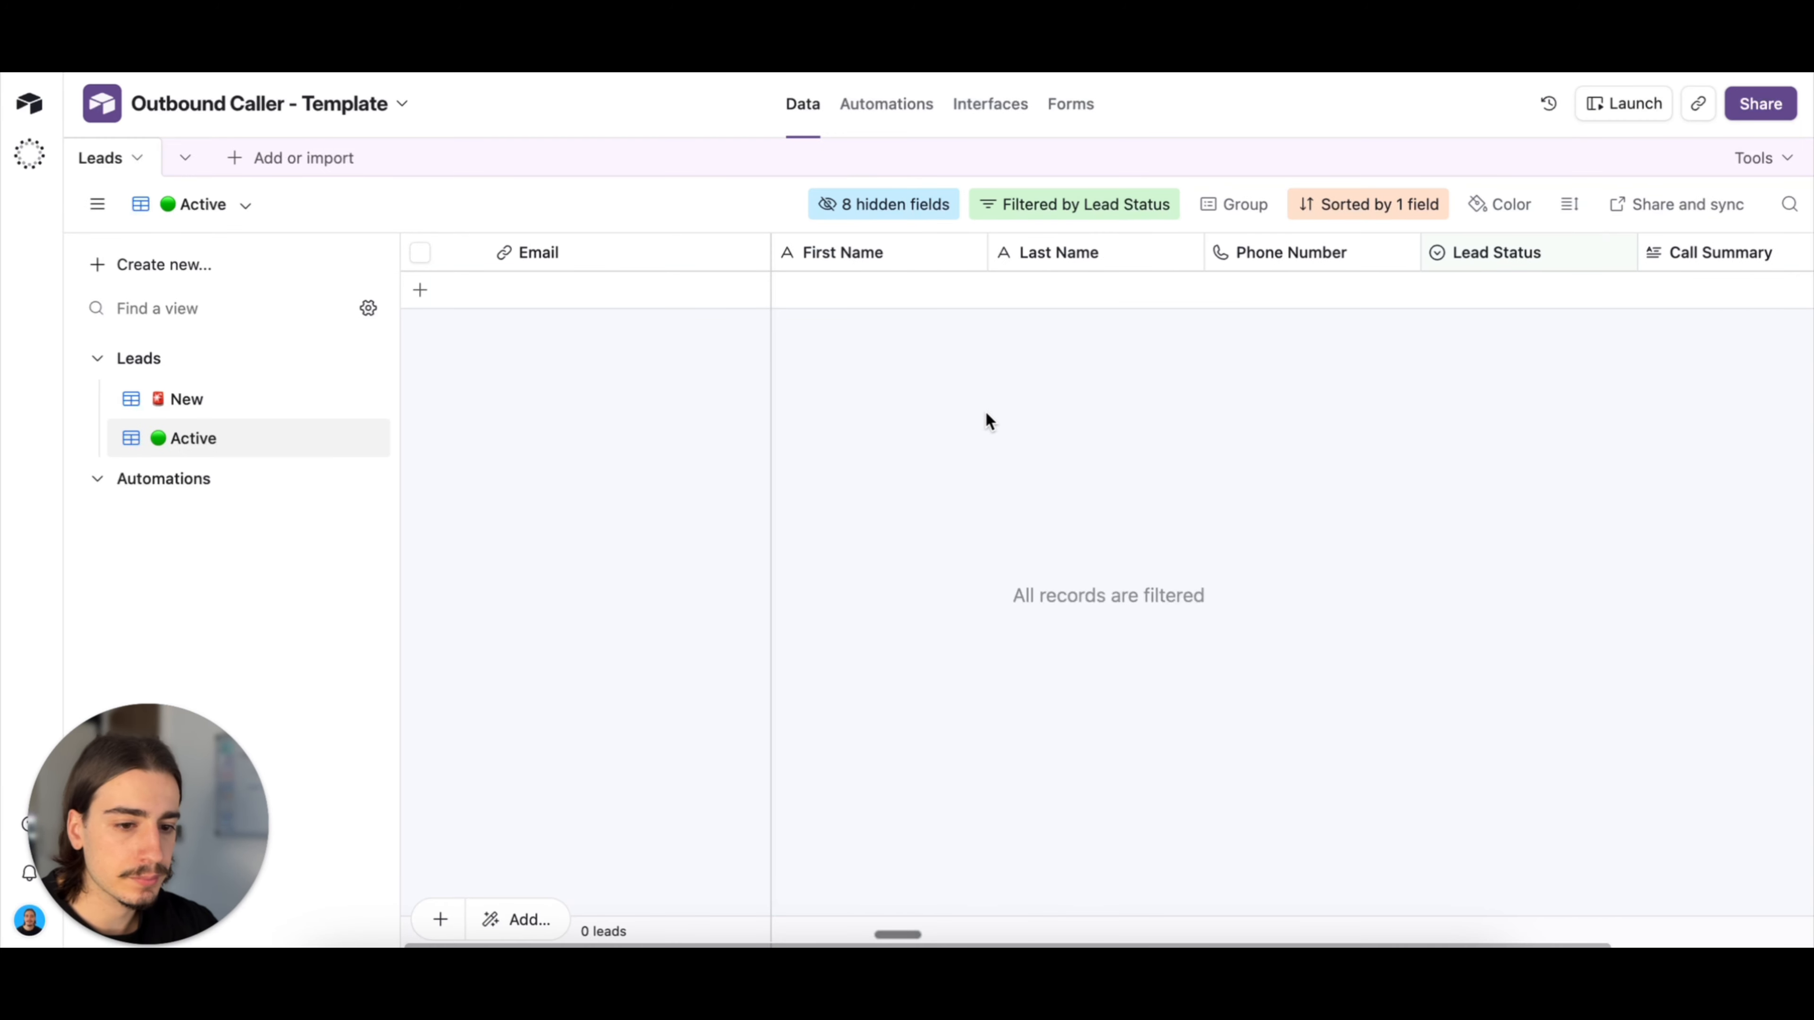
{"action": "left_click", "coordinate": [187, 398]}
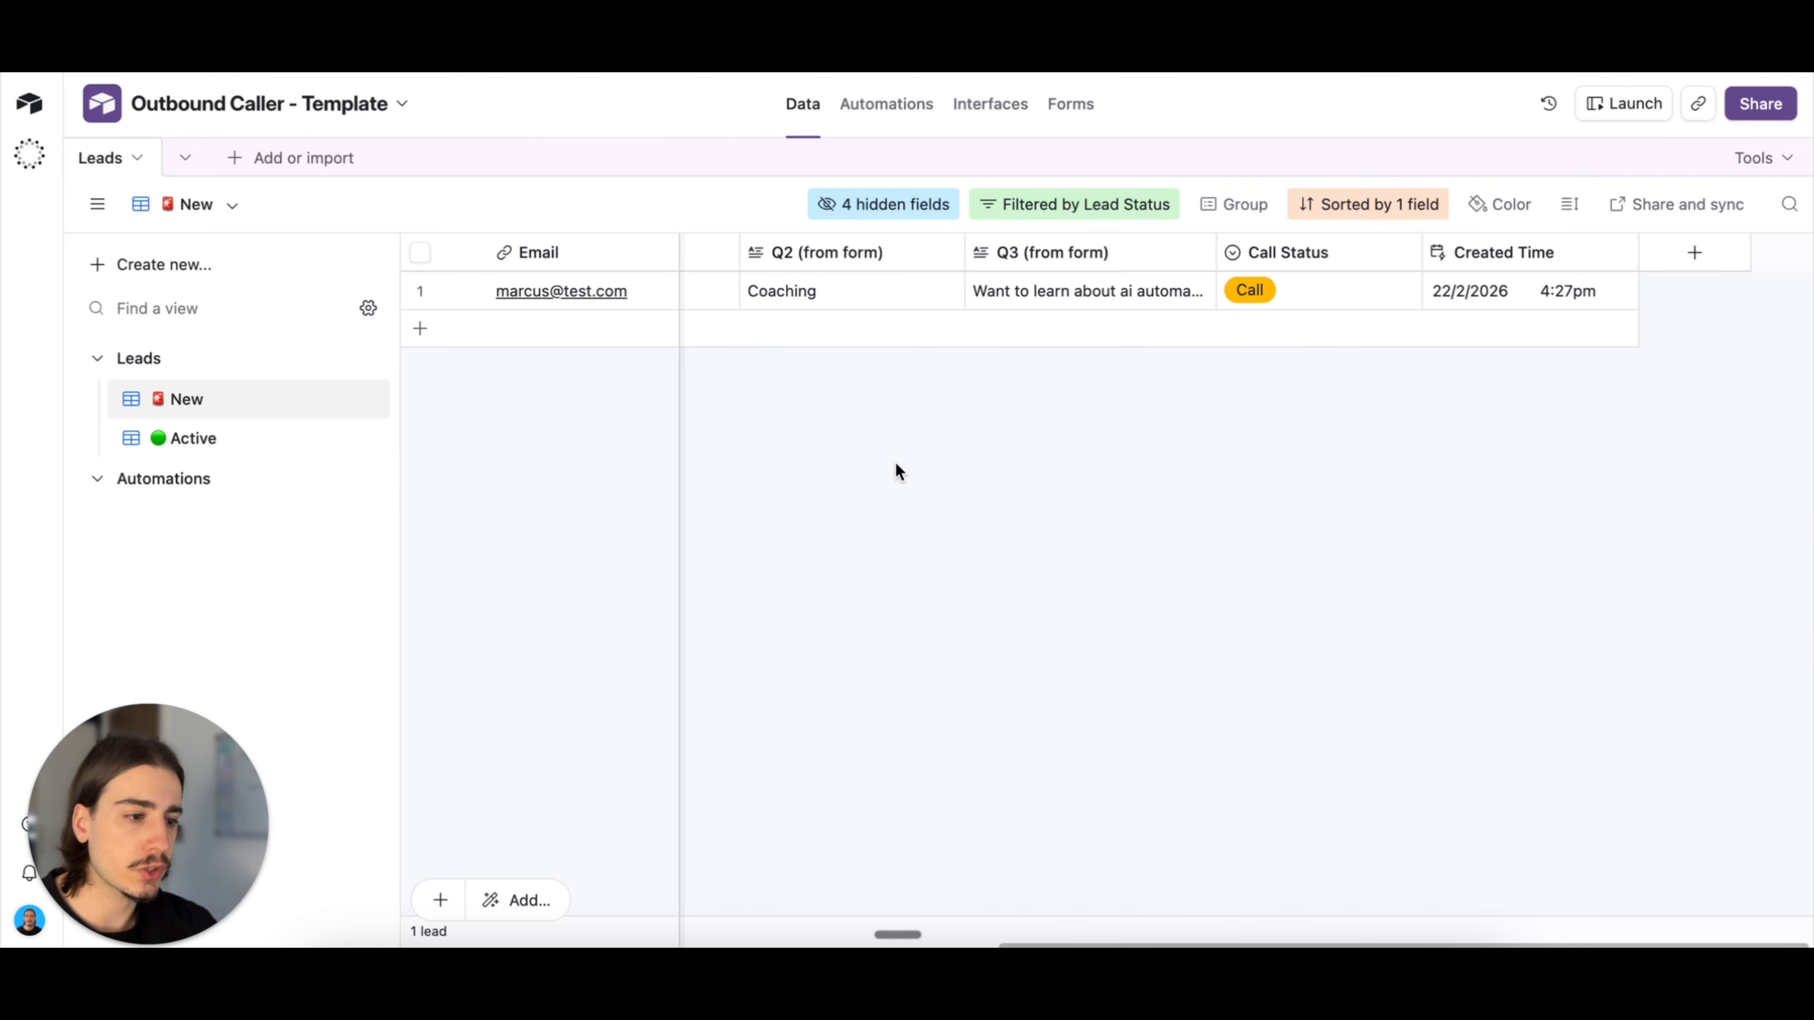
{"action": "scroll", "coordinate": [897, 472], "scroll_direction": "left", "scroll_amount": 10}
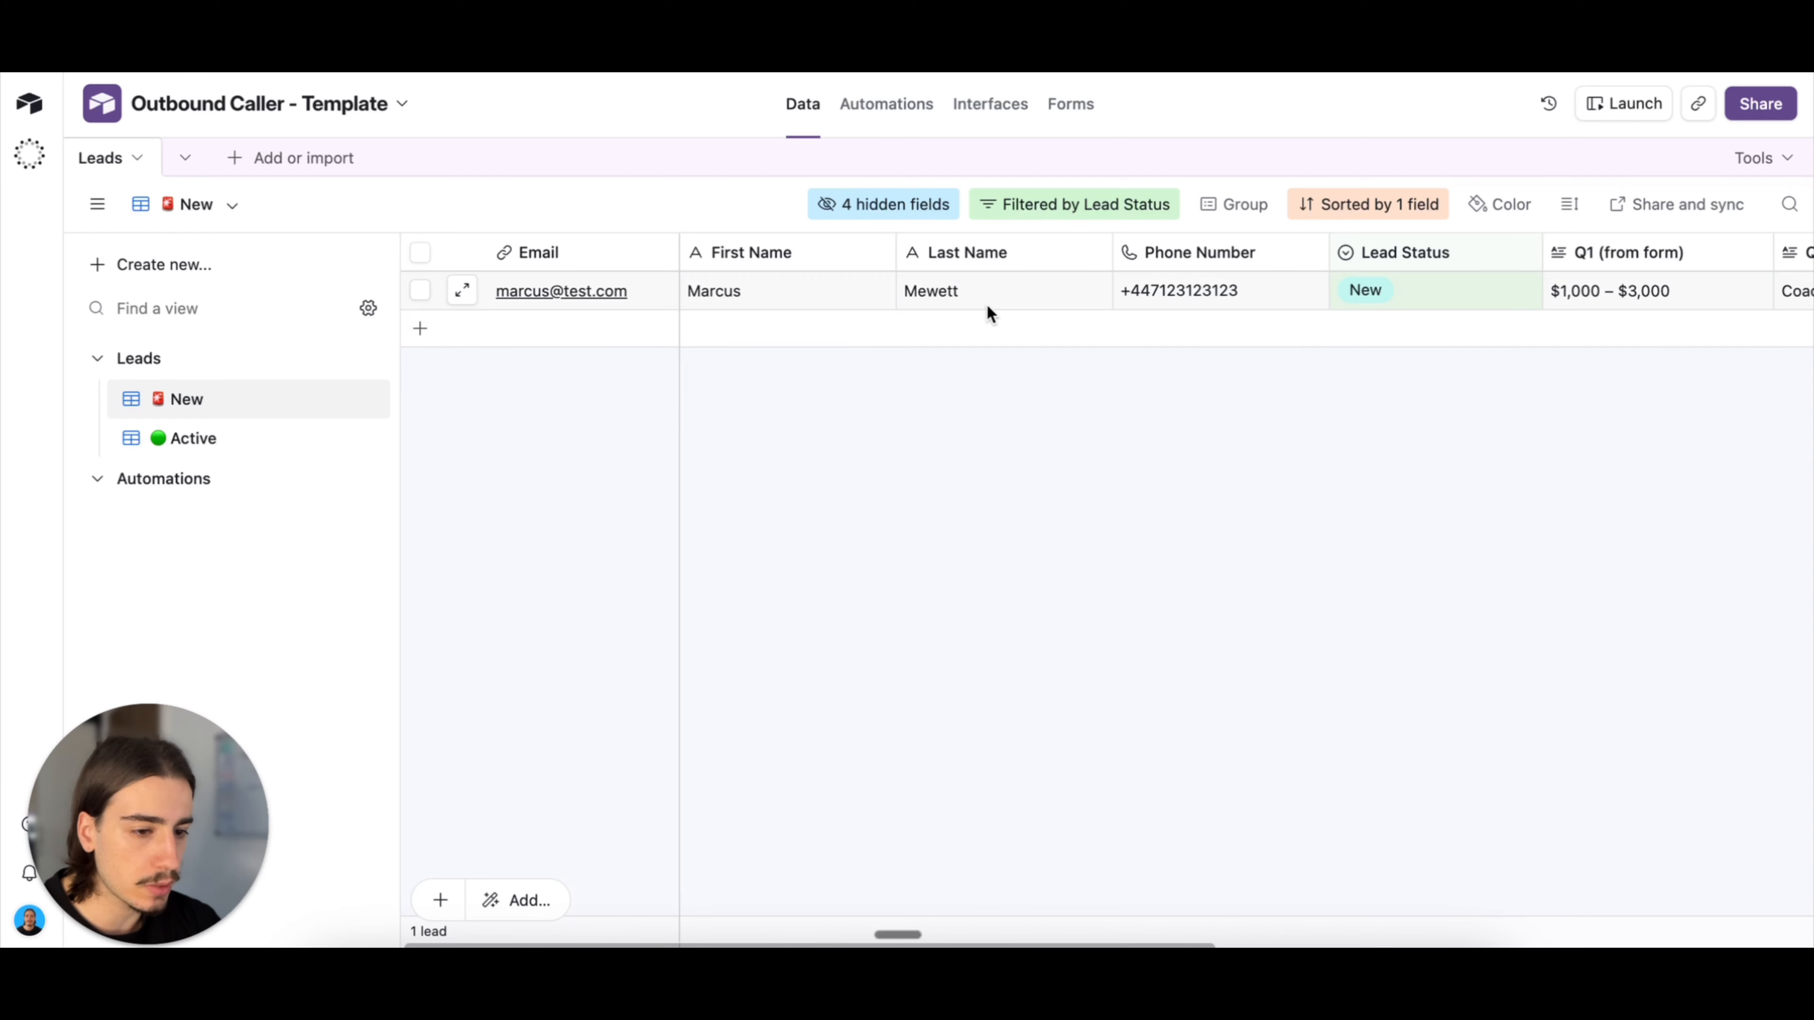
{"action": "scroll", "coordinate": [1284, 304], "scroll_direction": "right", "scroll_amount": 3}
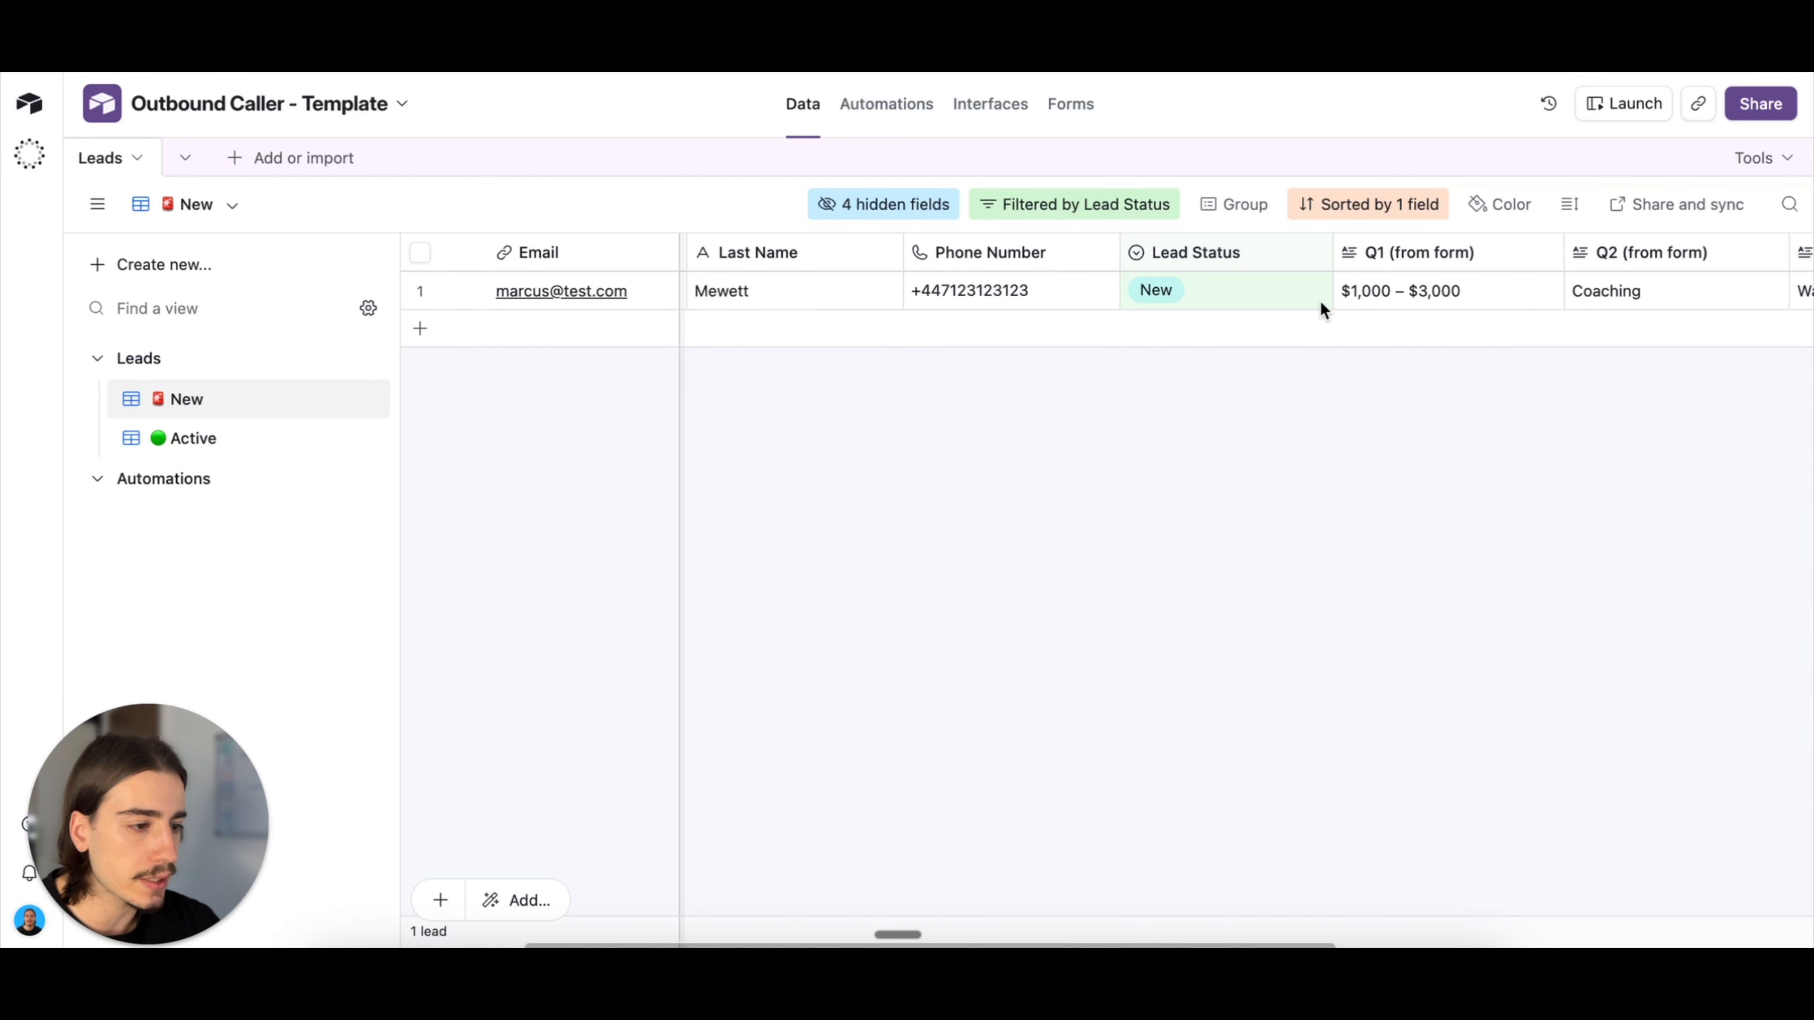
{"action": "scroll", "coordinate": [1322, 308], "scroll_direction": "right", "scroll_amount": 5}
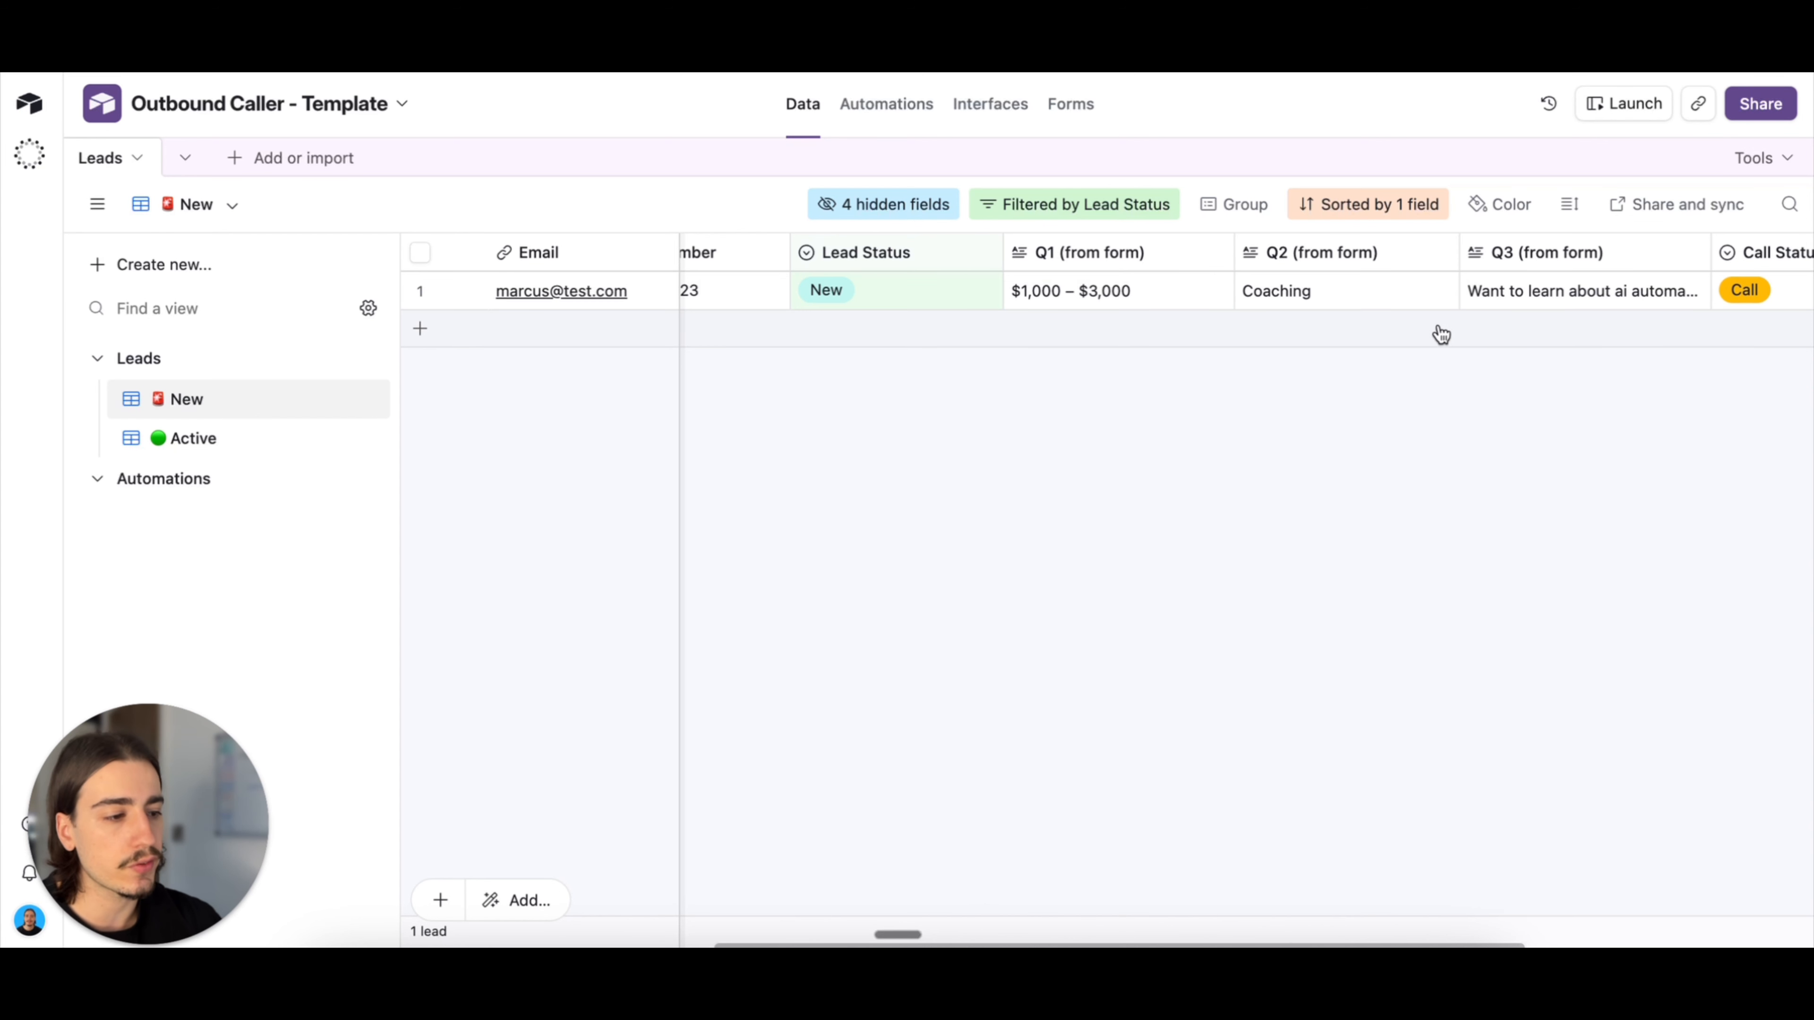
{"action": "scroll", "coordinate": [1450, 329], "scroll_direction": "right", "scroll_amount": 2}
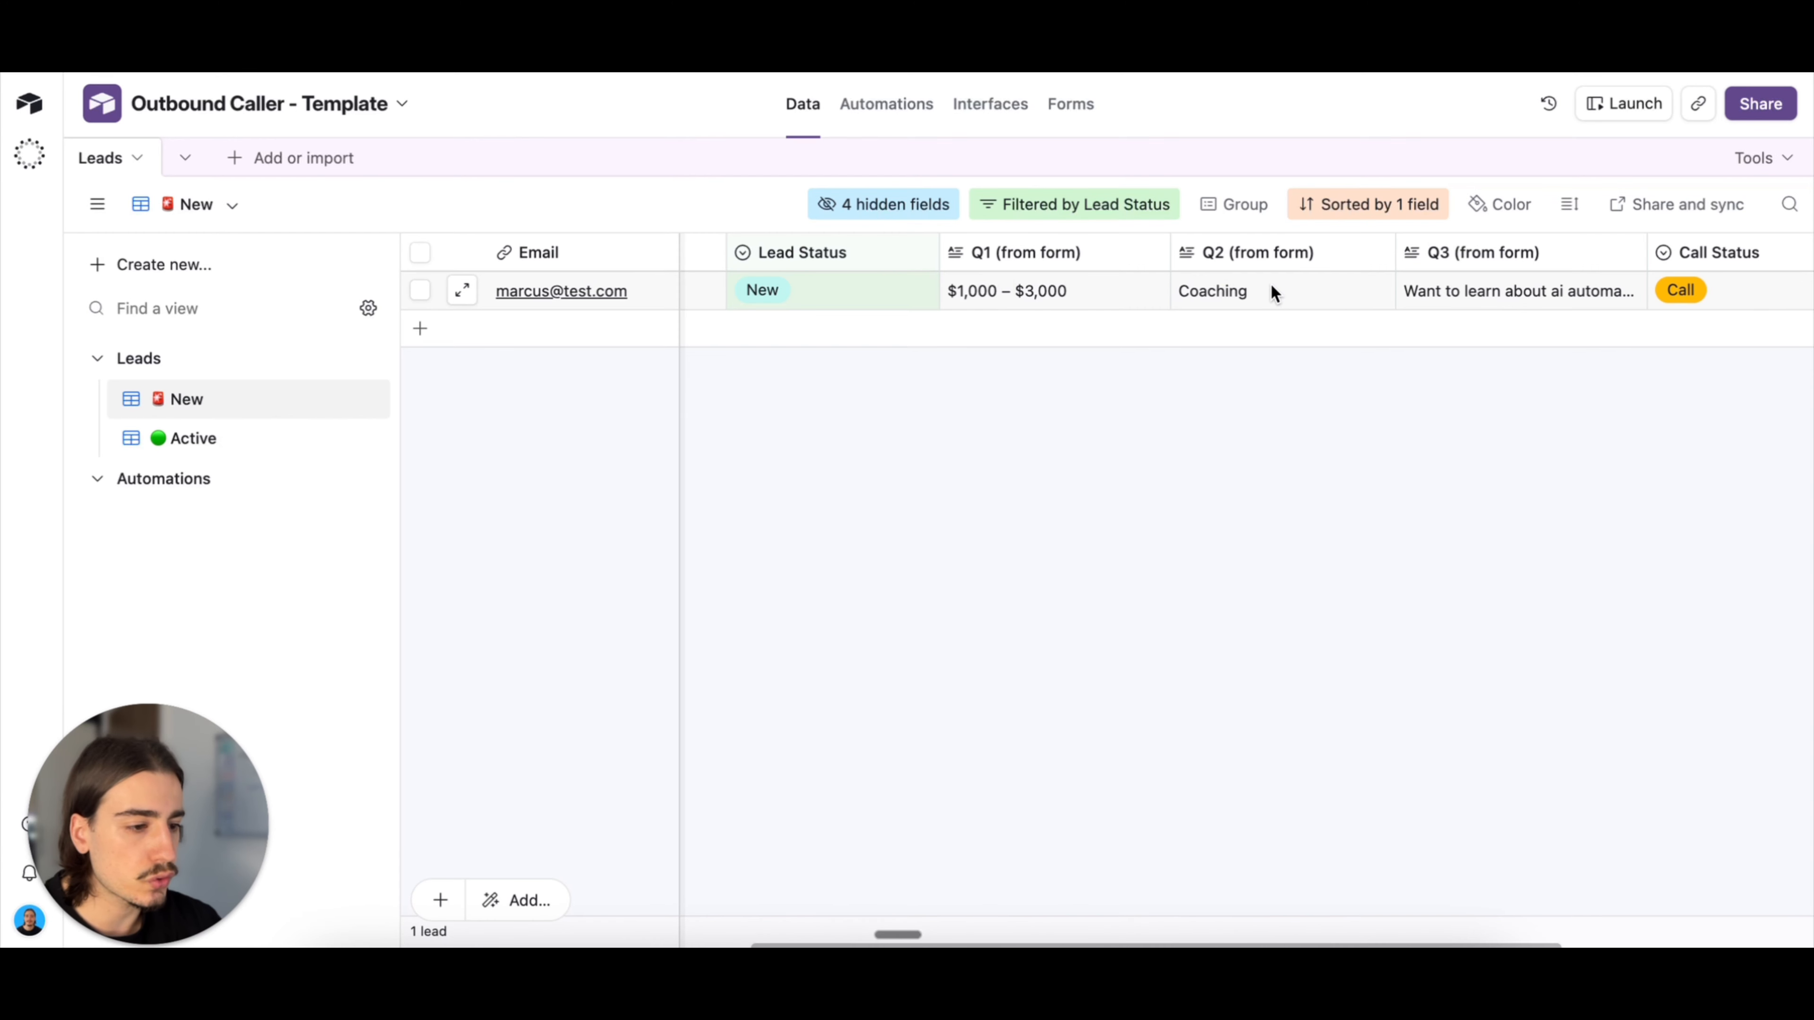
{"action": "scroll", "coordinate": [1465, 336], "scroll_direction": "right", "scroll_amount": 2}
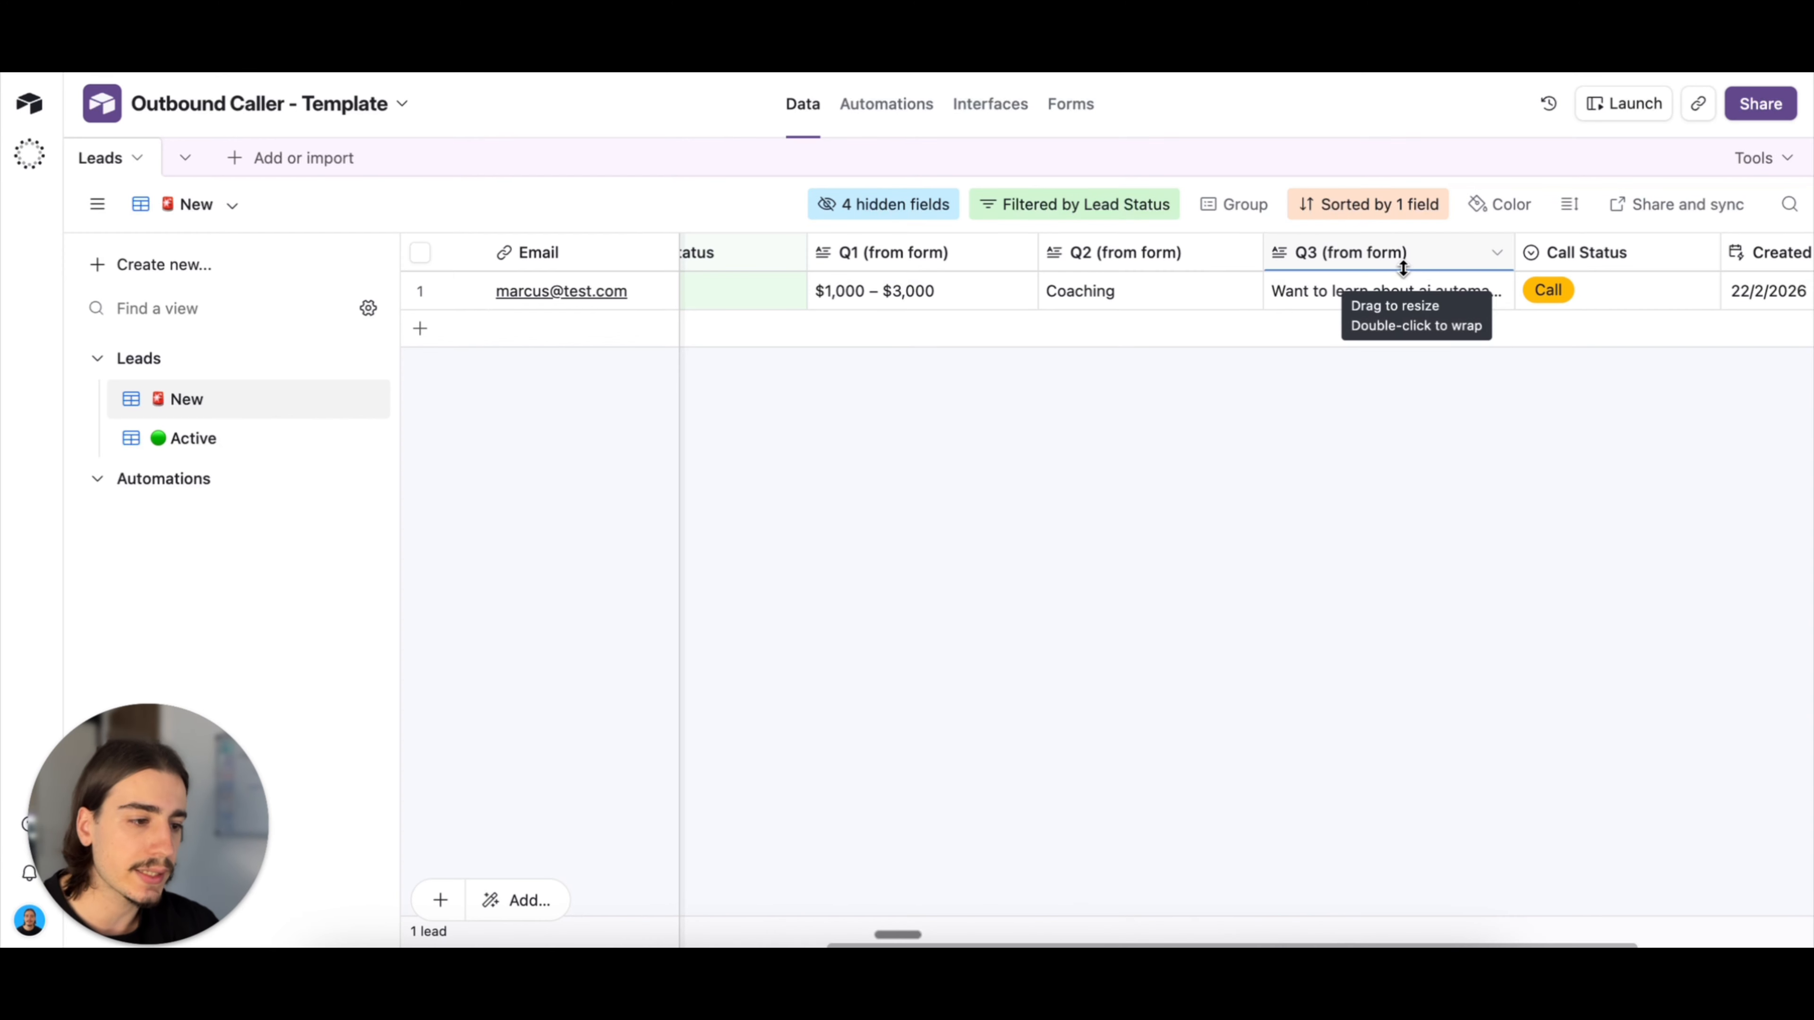
{"action": "scroll", "coordinate": [1505, 261], "scroll_direction": "right", "scroll_amount": 3}
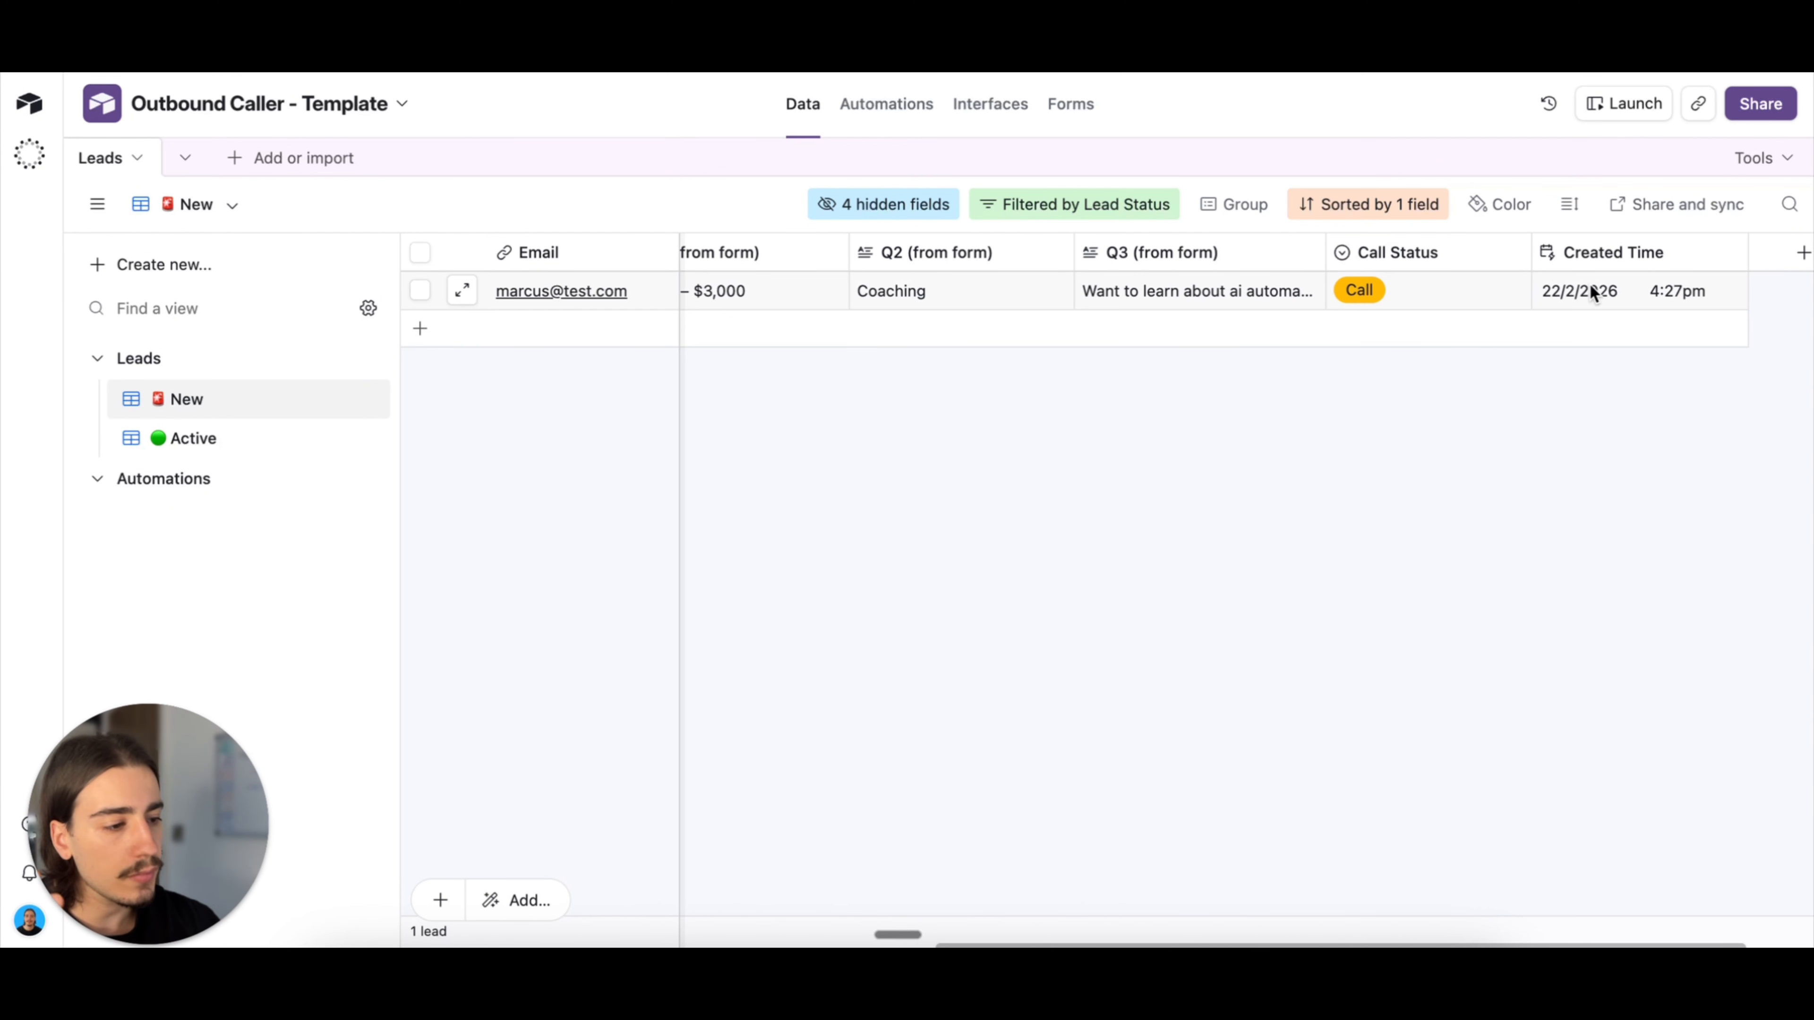
{"action": "scroll", "coordinate": [1435, 381], "scroll_direction": "left", "scroll_amount": 5}
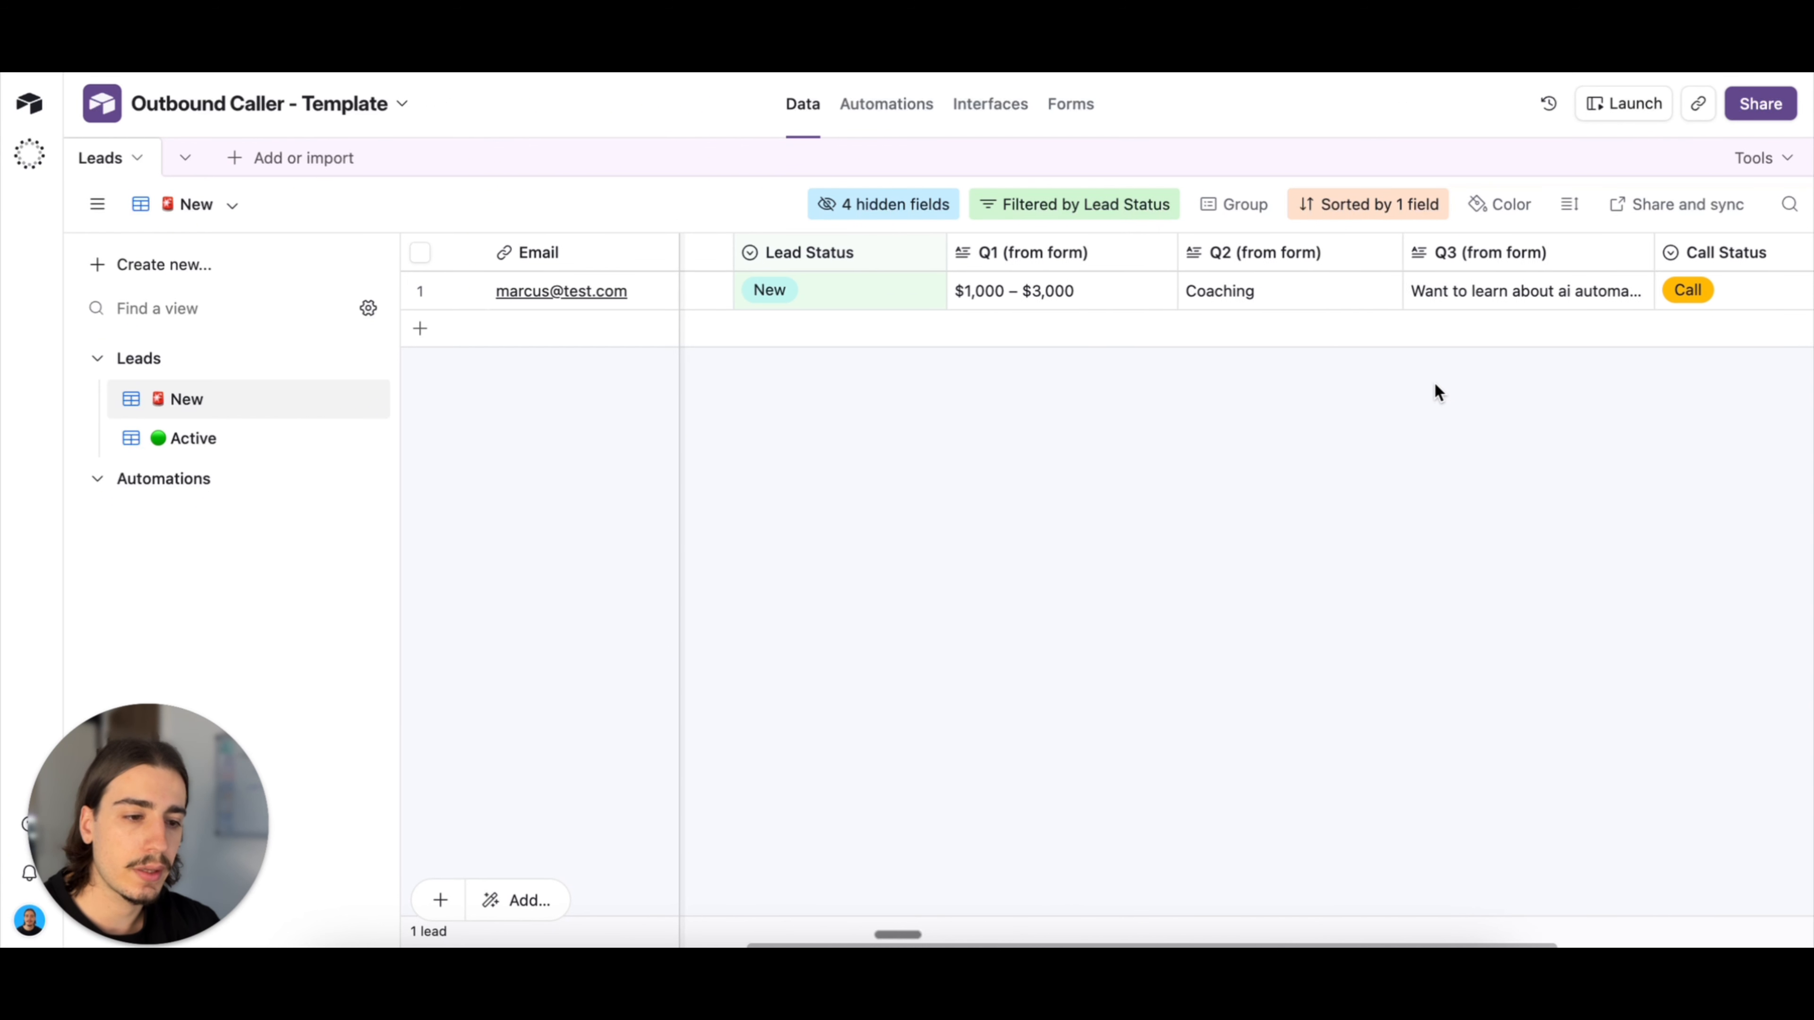
{"action": "scroll", "coordinate": [1436, 387], "scroll_direction": "left", "scroll_amount": 5}
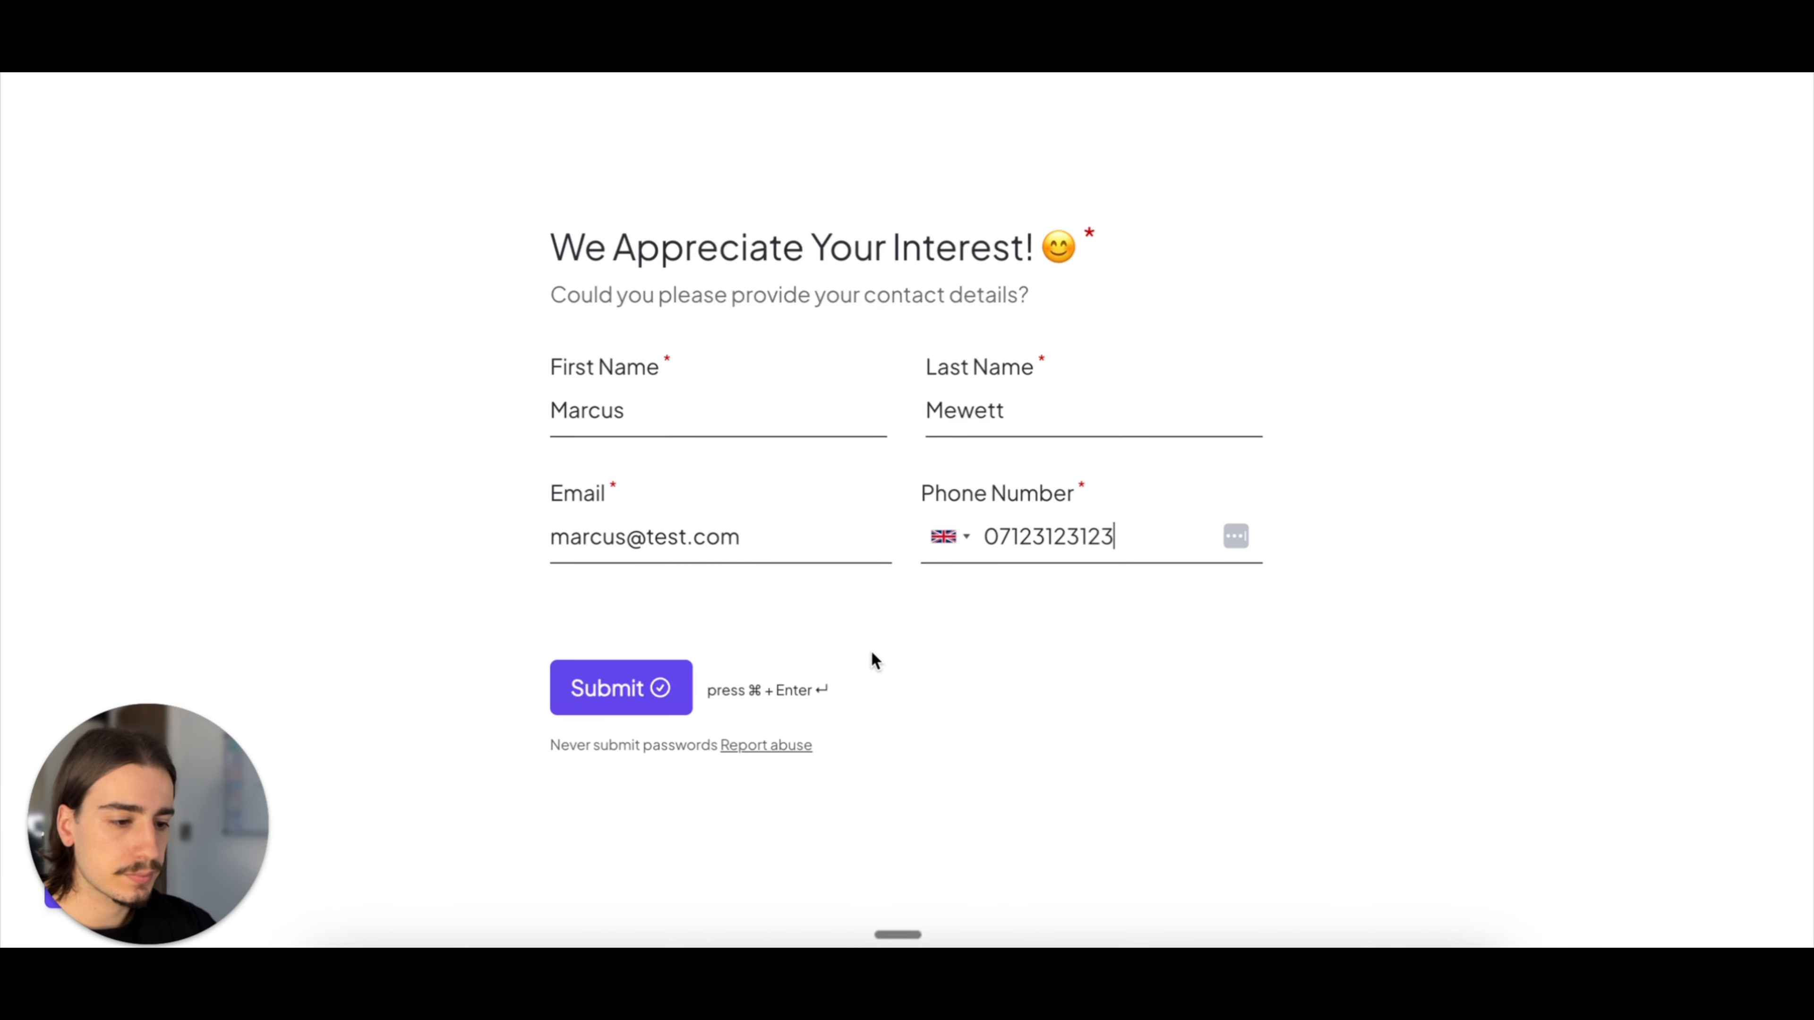
Step: Switch back to the form with the completed contact details and submit it
{"action": "key", "text": "super+Return"}
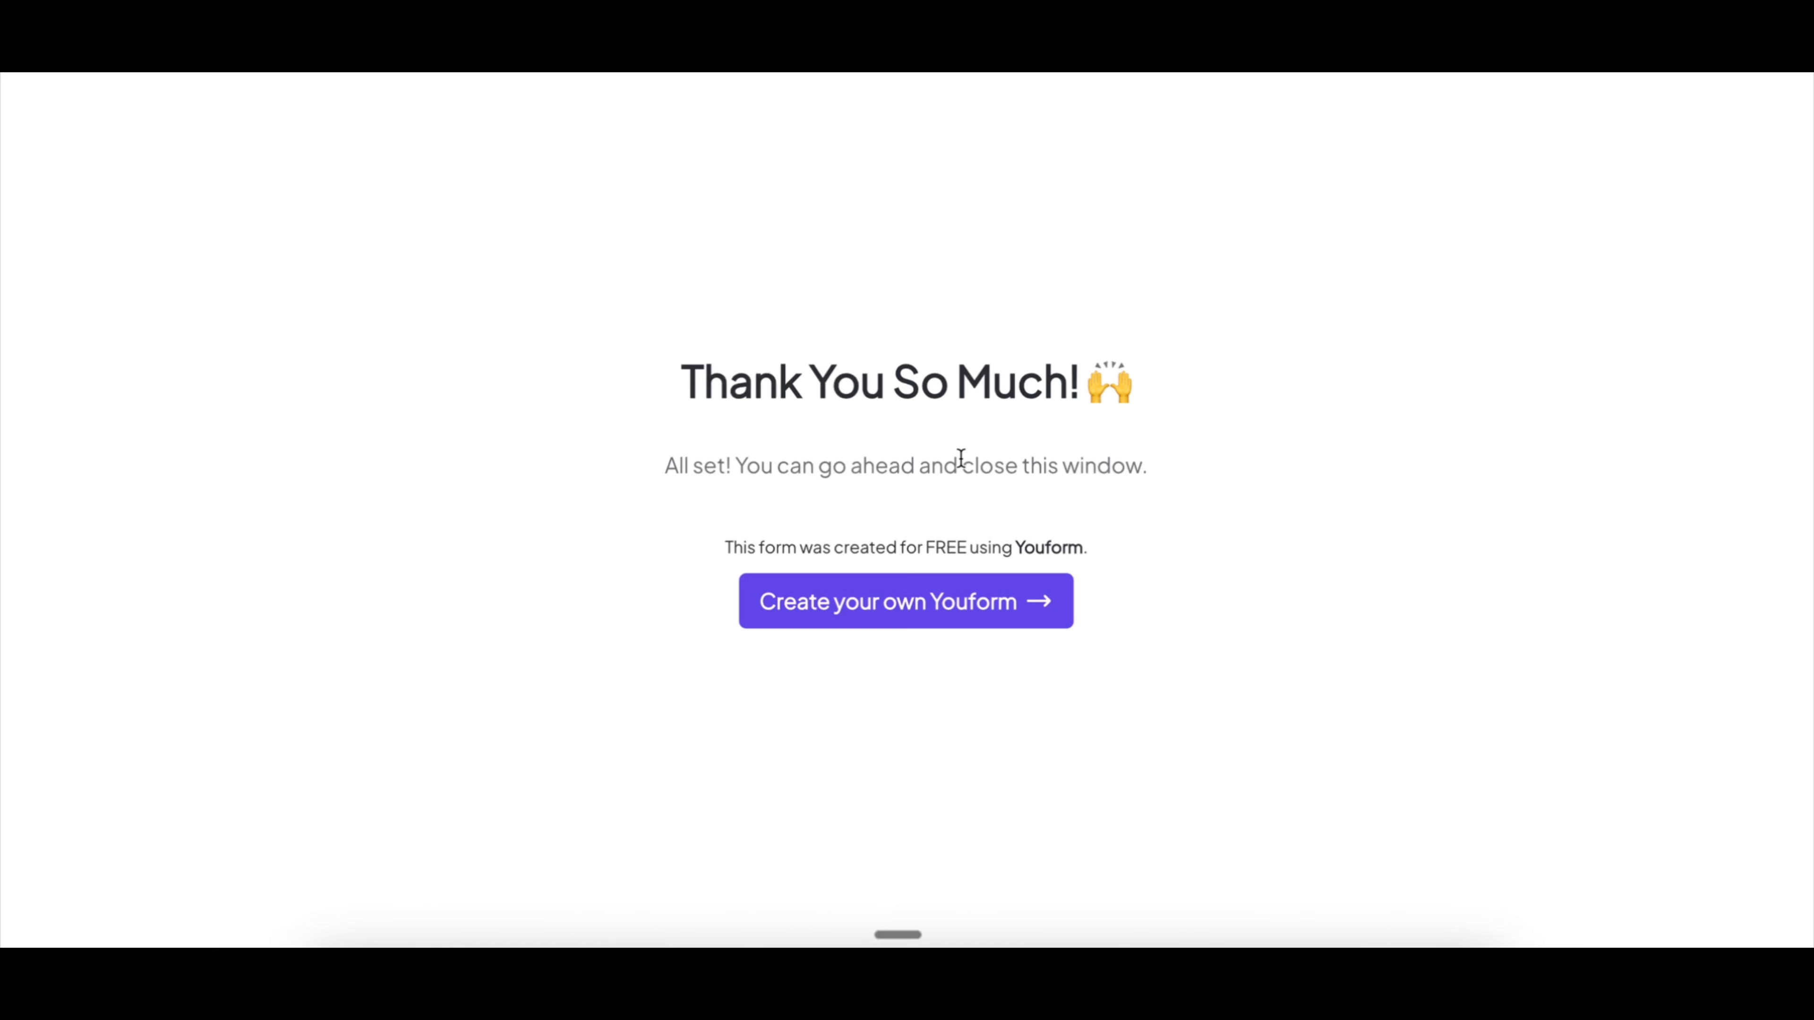
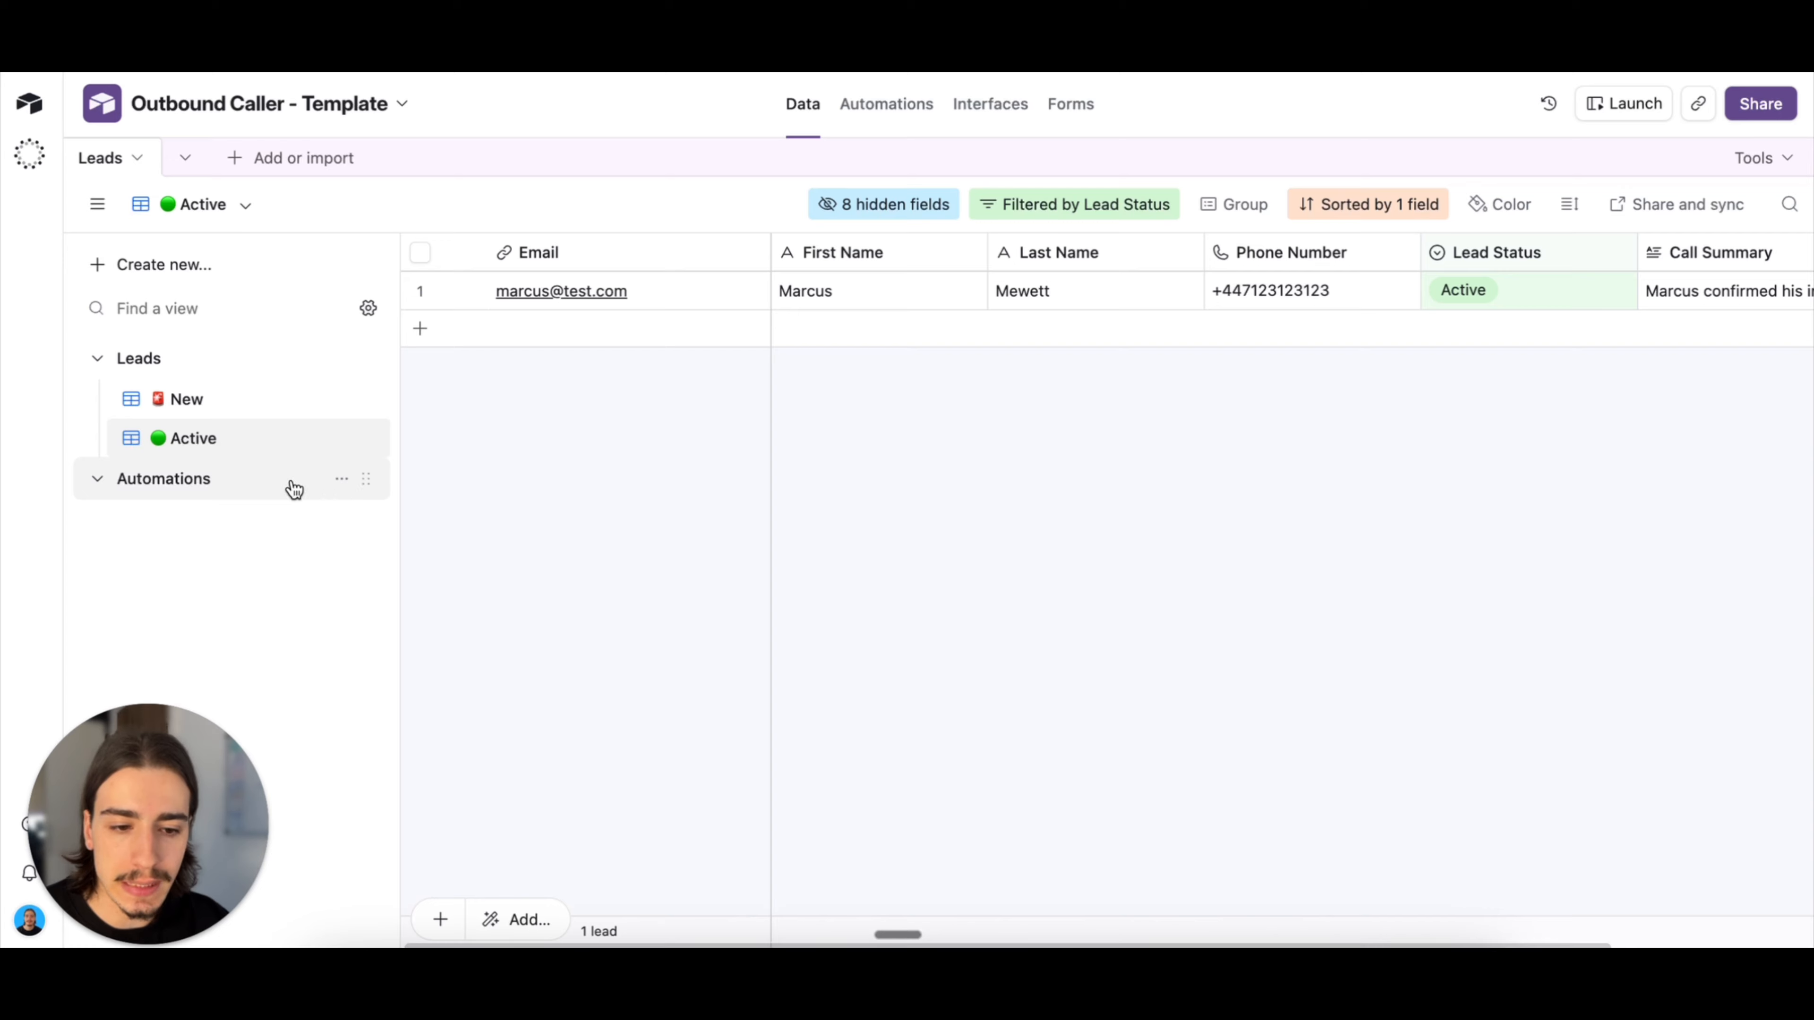
Step: Review the active lead's contact details and status, and read its full Call Summary text
{"action": "scroll", "coordinate": [654, 480], "scroll_direction": "right", "scroll_amount": 5}
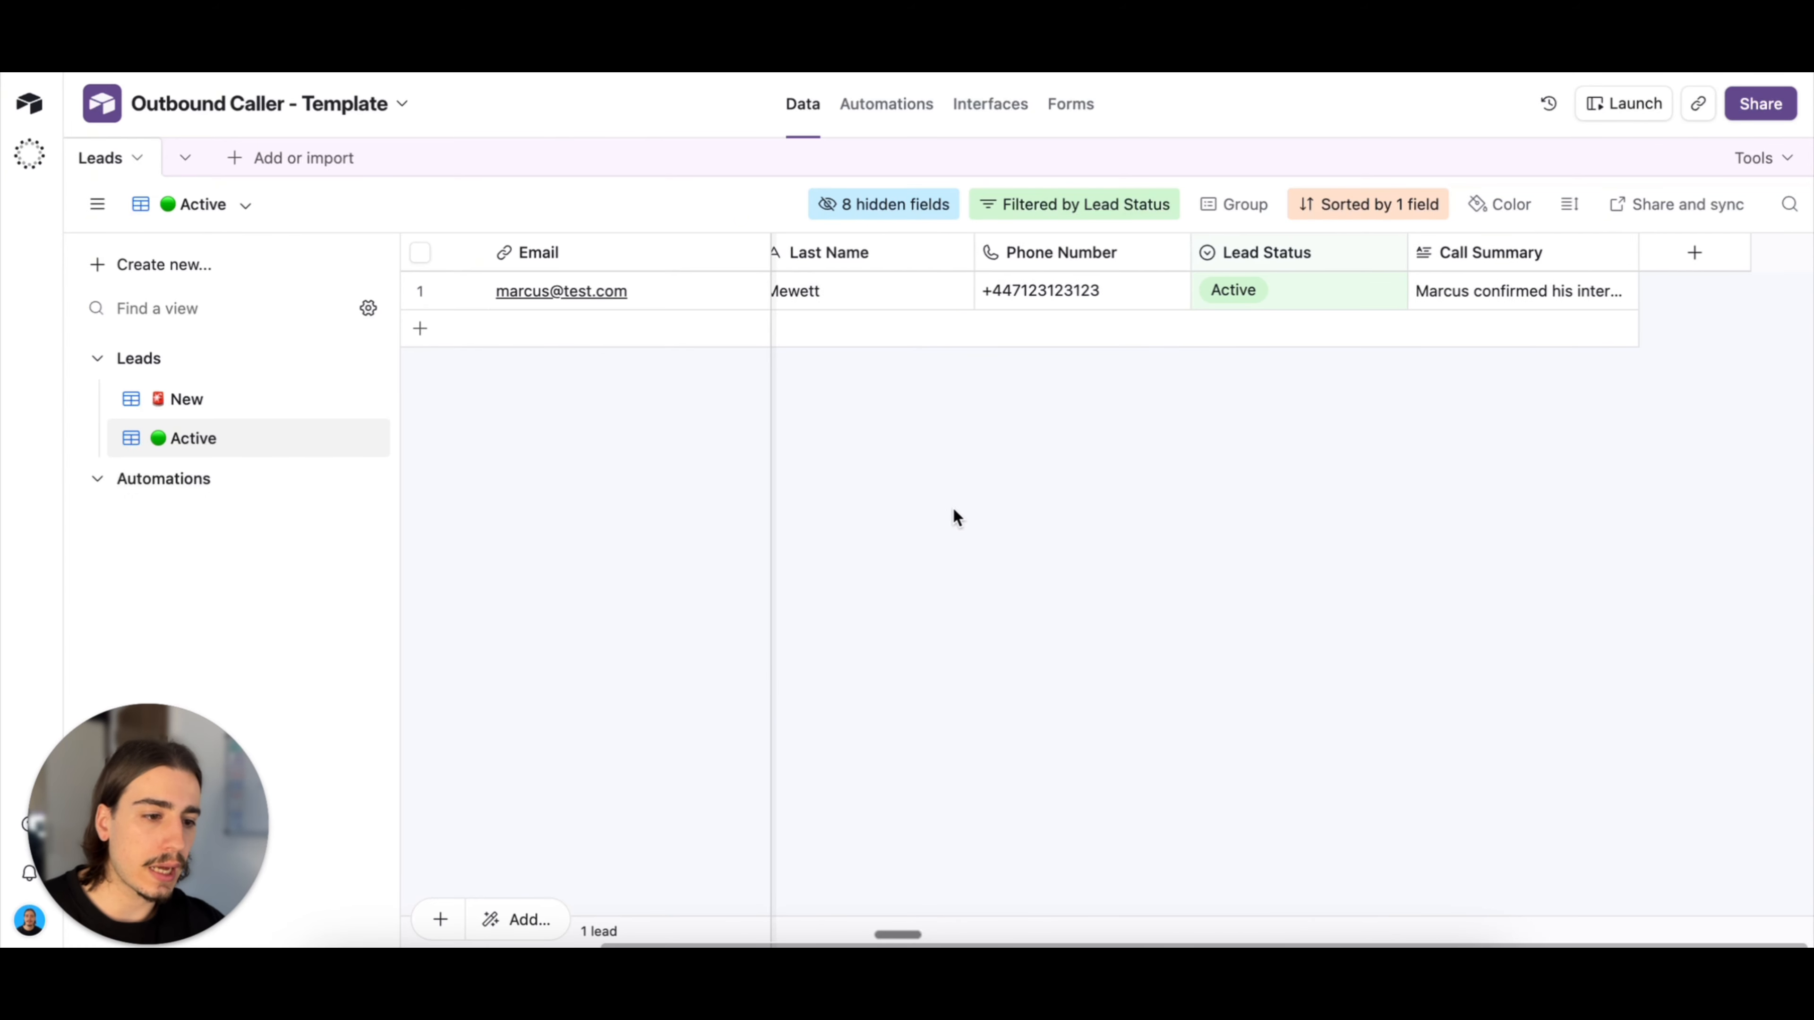
{"action": "scroll", "coordinate": [953, 506], "scroll_direction": "left", "scroll_amount": 5}
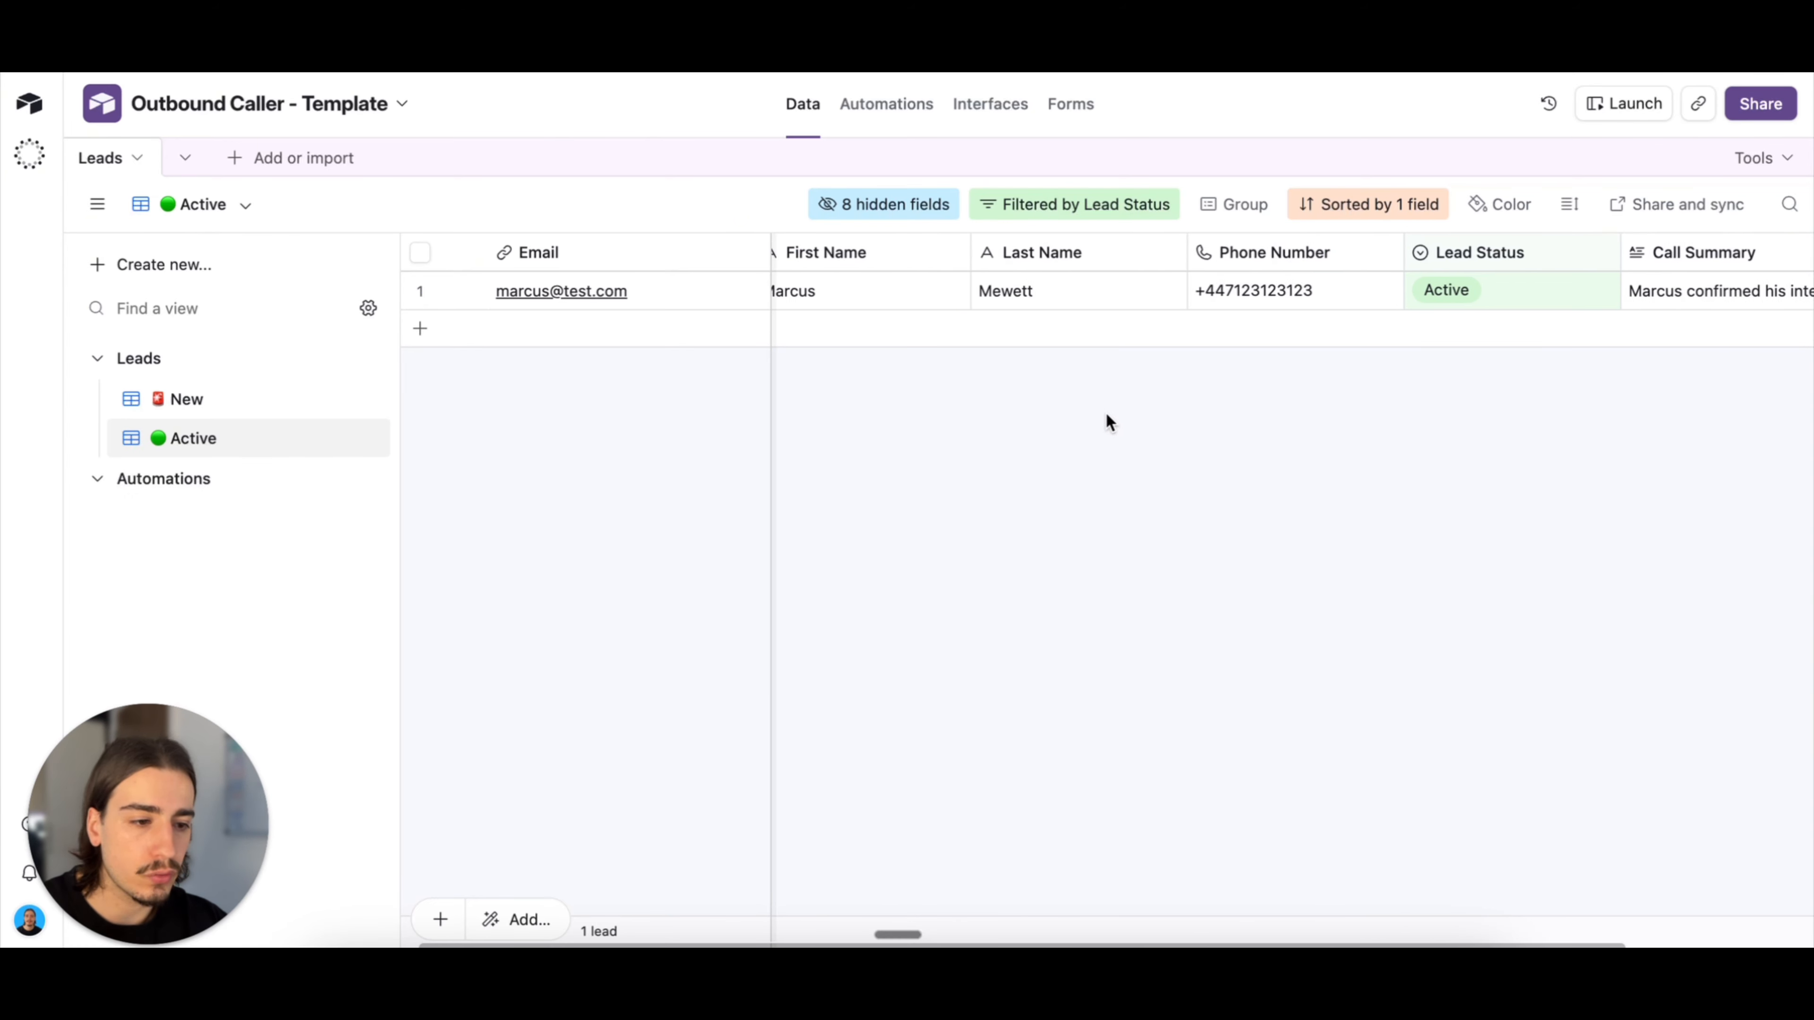
{"action": "scroll", "coordinate": [1120, 432], "scroll_direction": "right", "scroll_amount": 5}
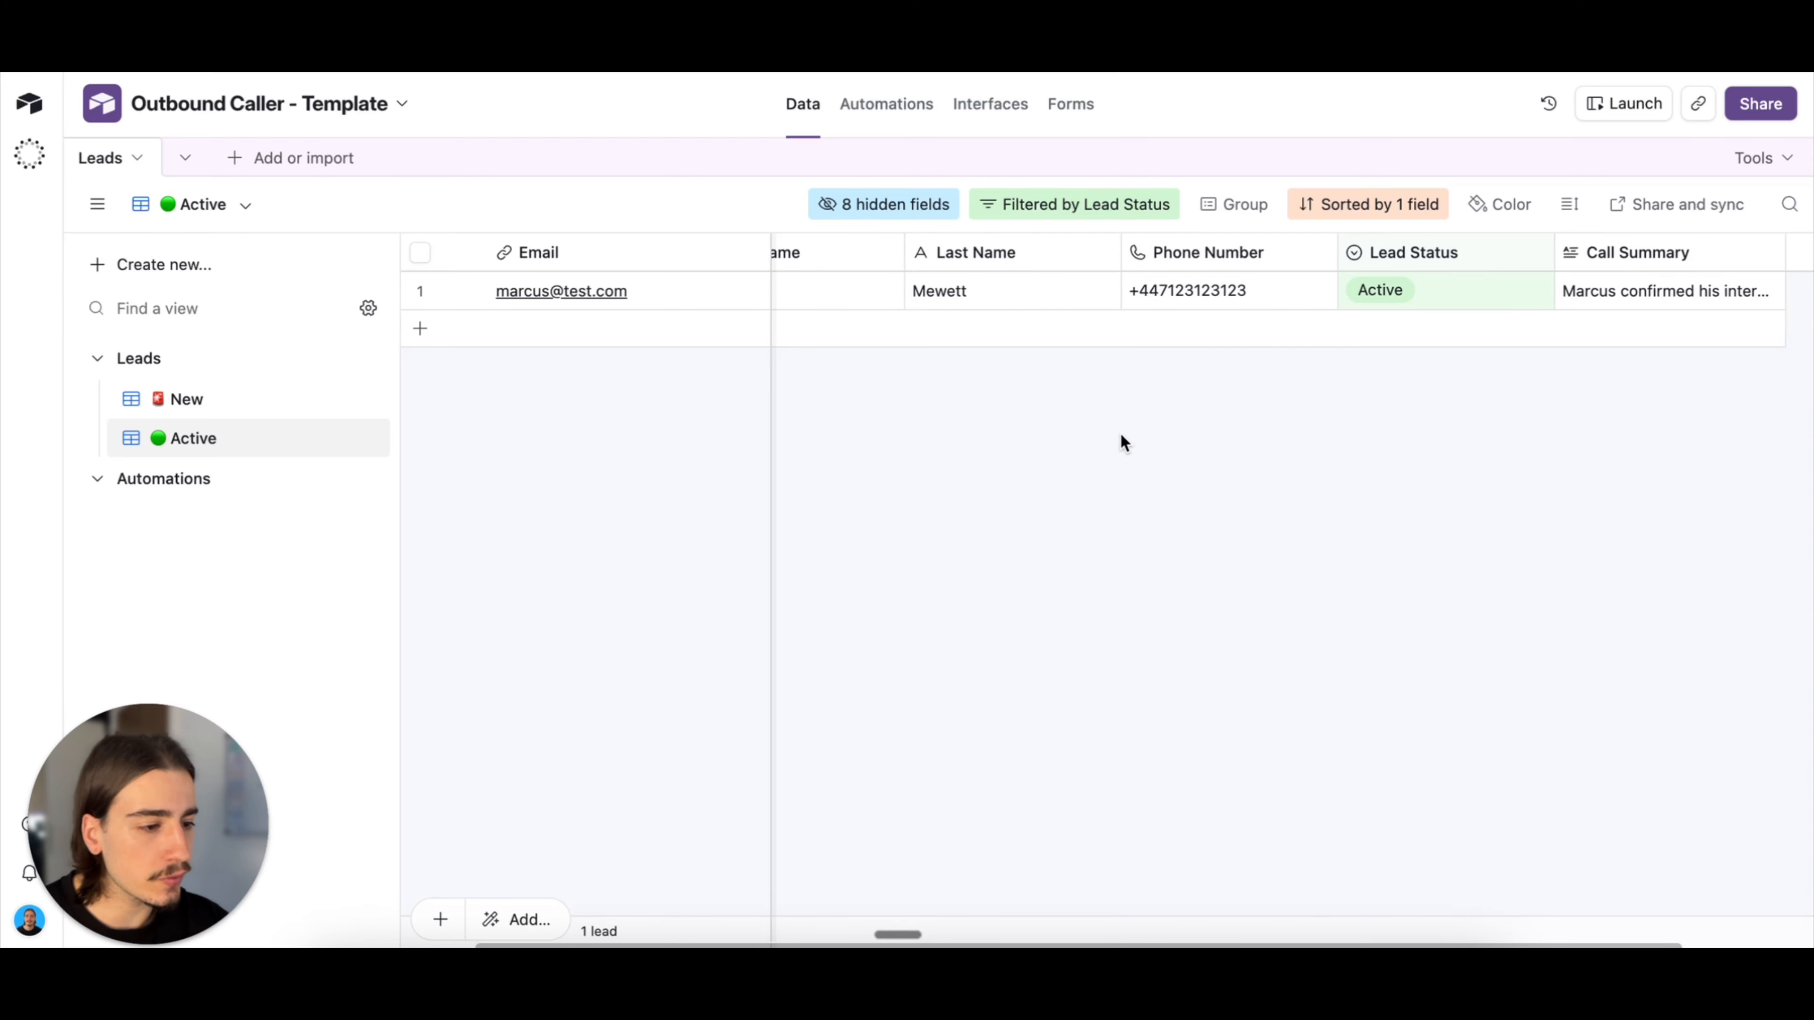
{"action": "left_click", "coordinate": [1571, 288]}
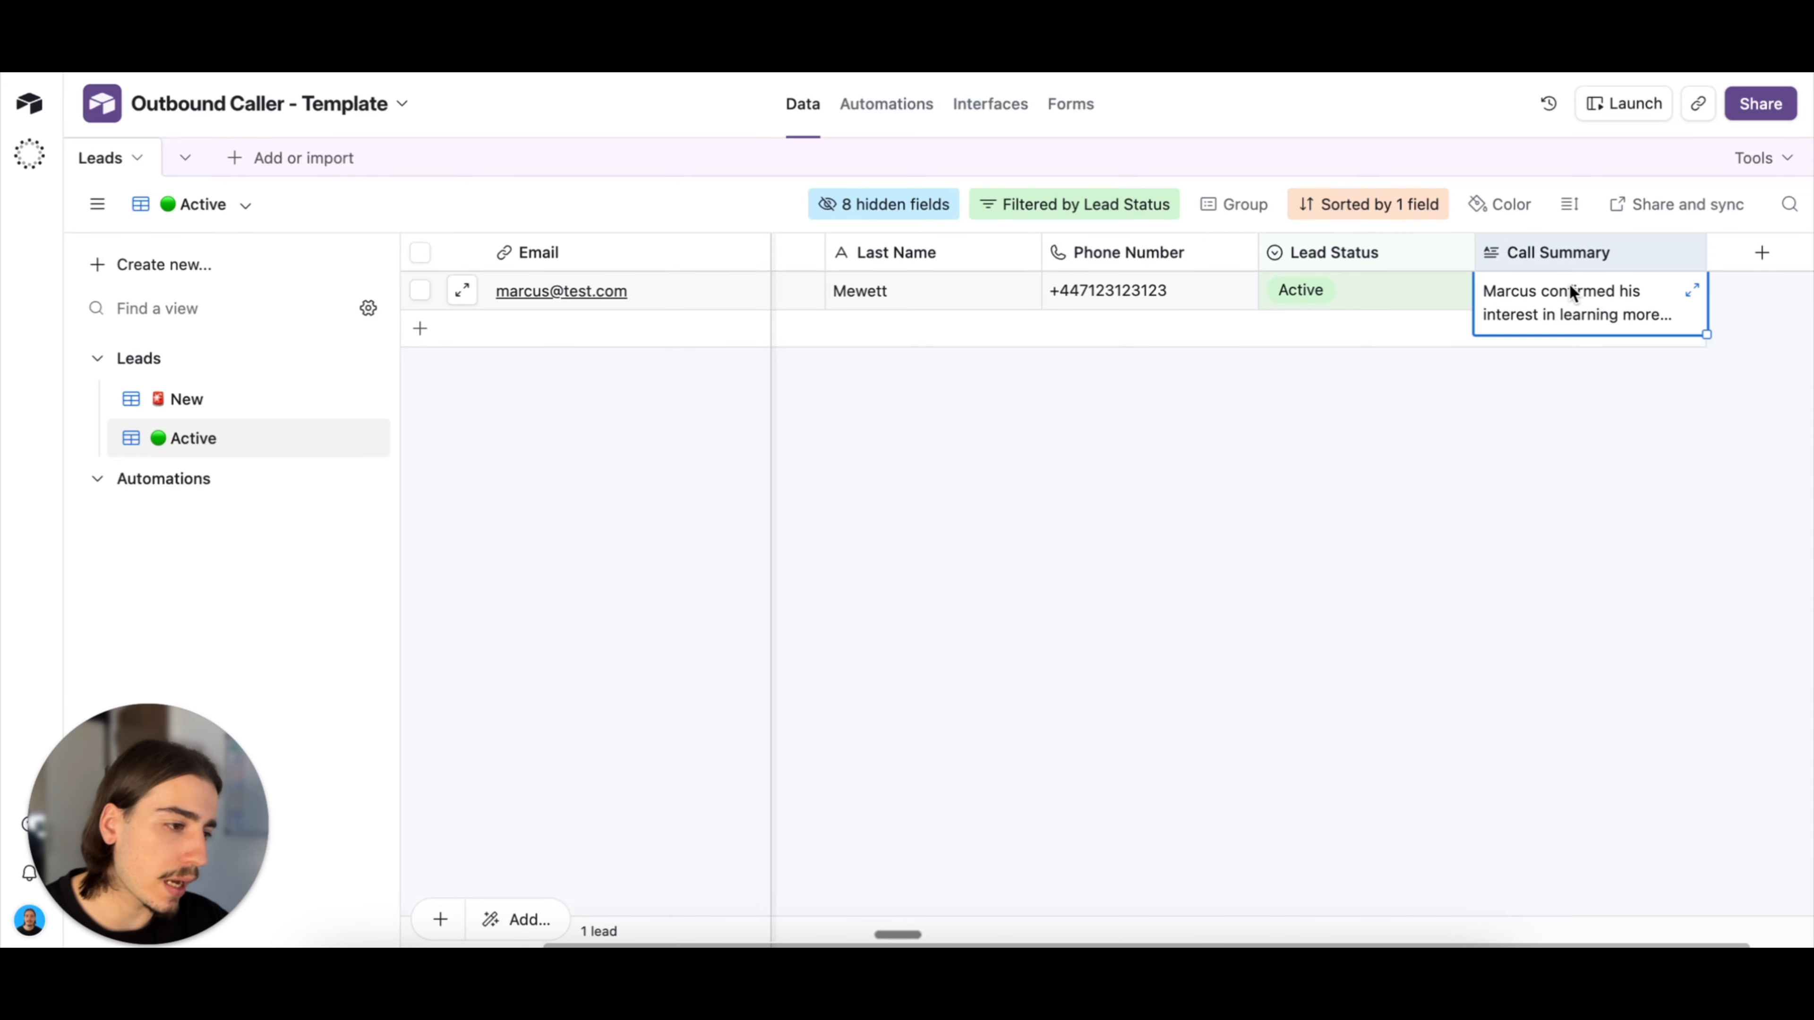
{"action": "left_click", "coordinate": [1694, 290]}
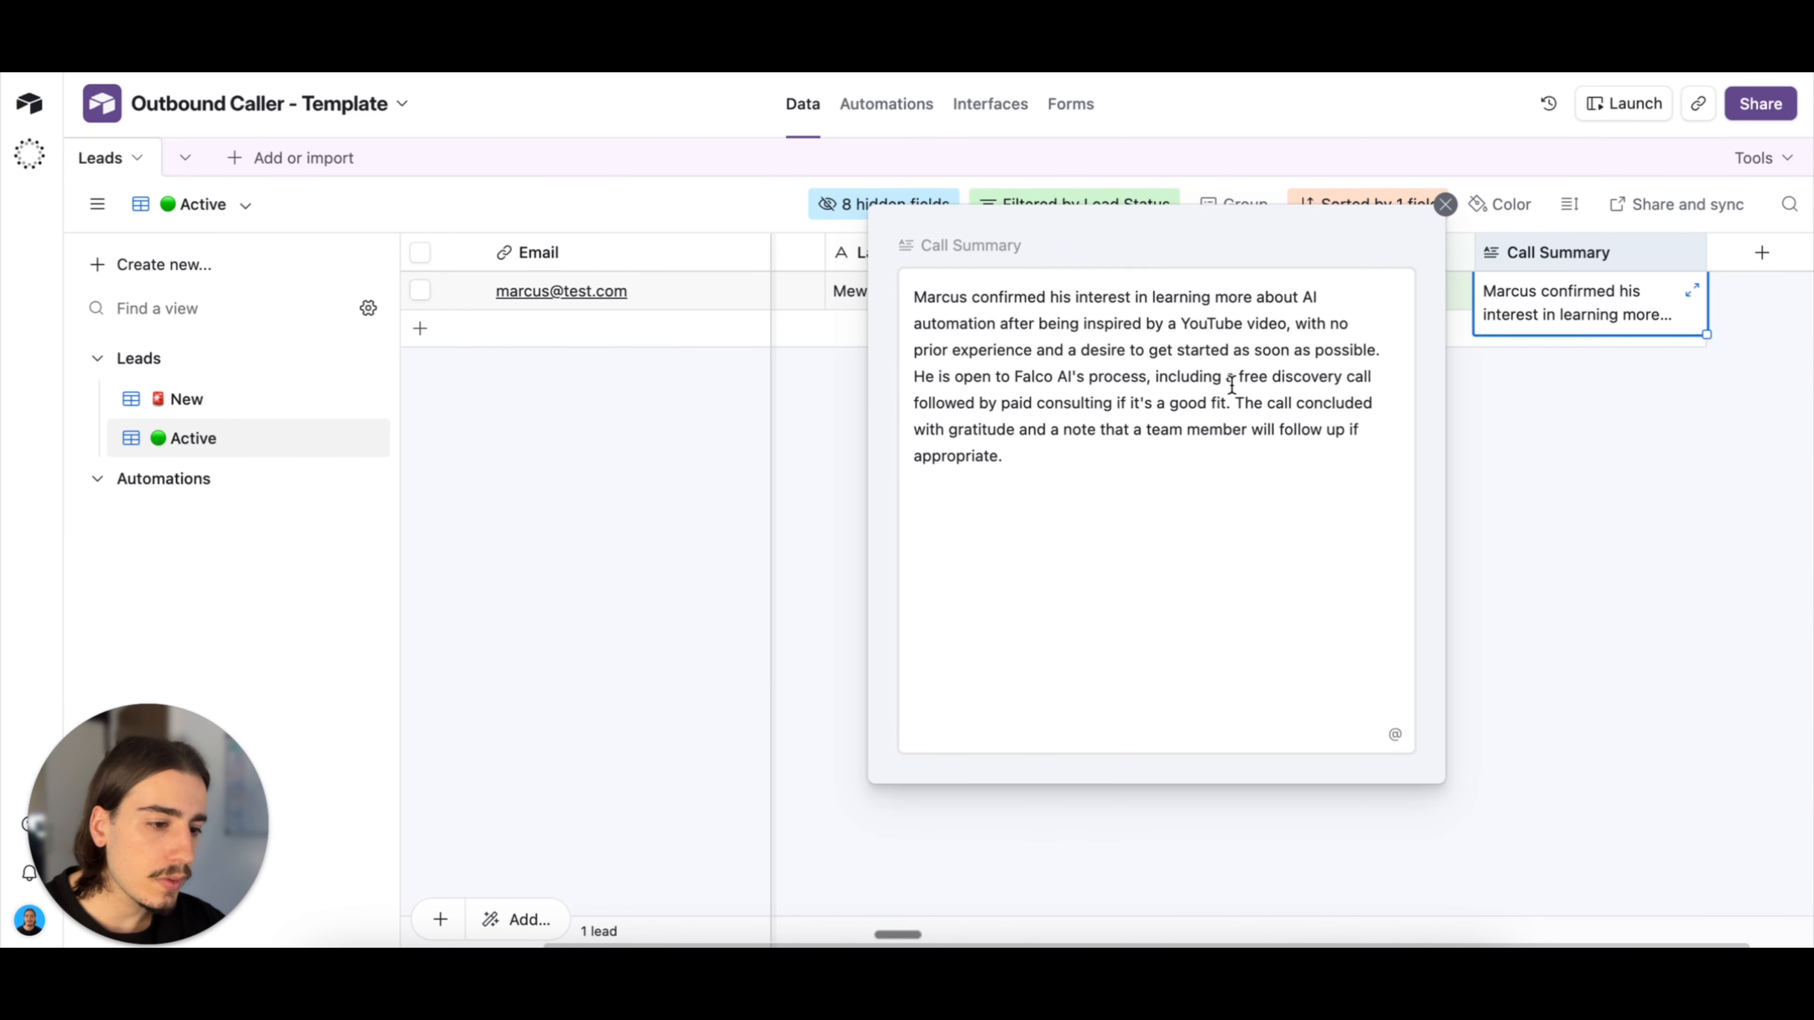
{"action": "left_click", "coordinate": [1521, 474]}
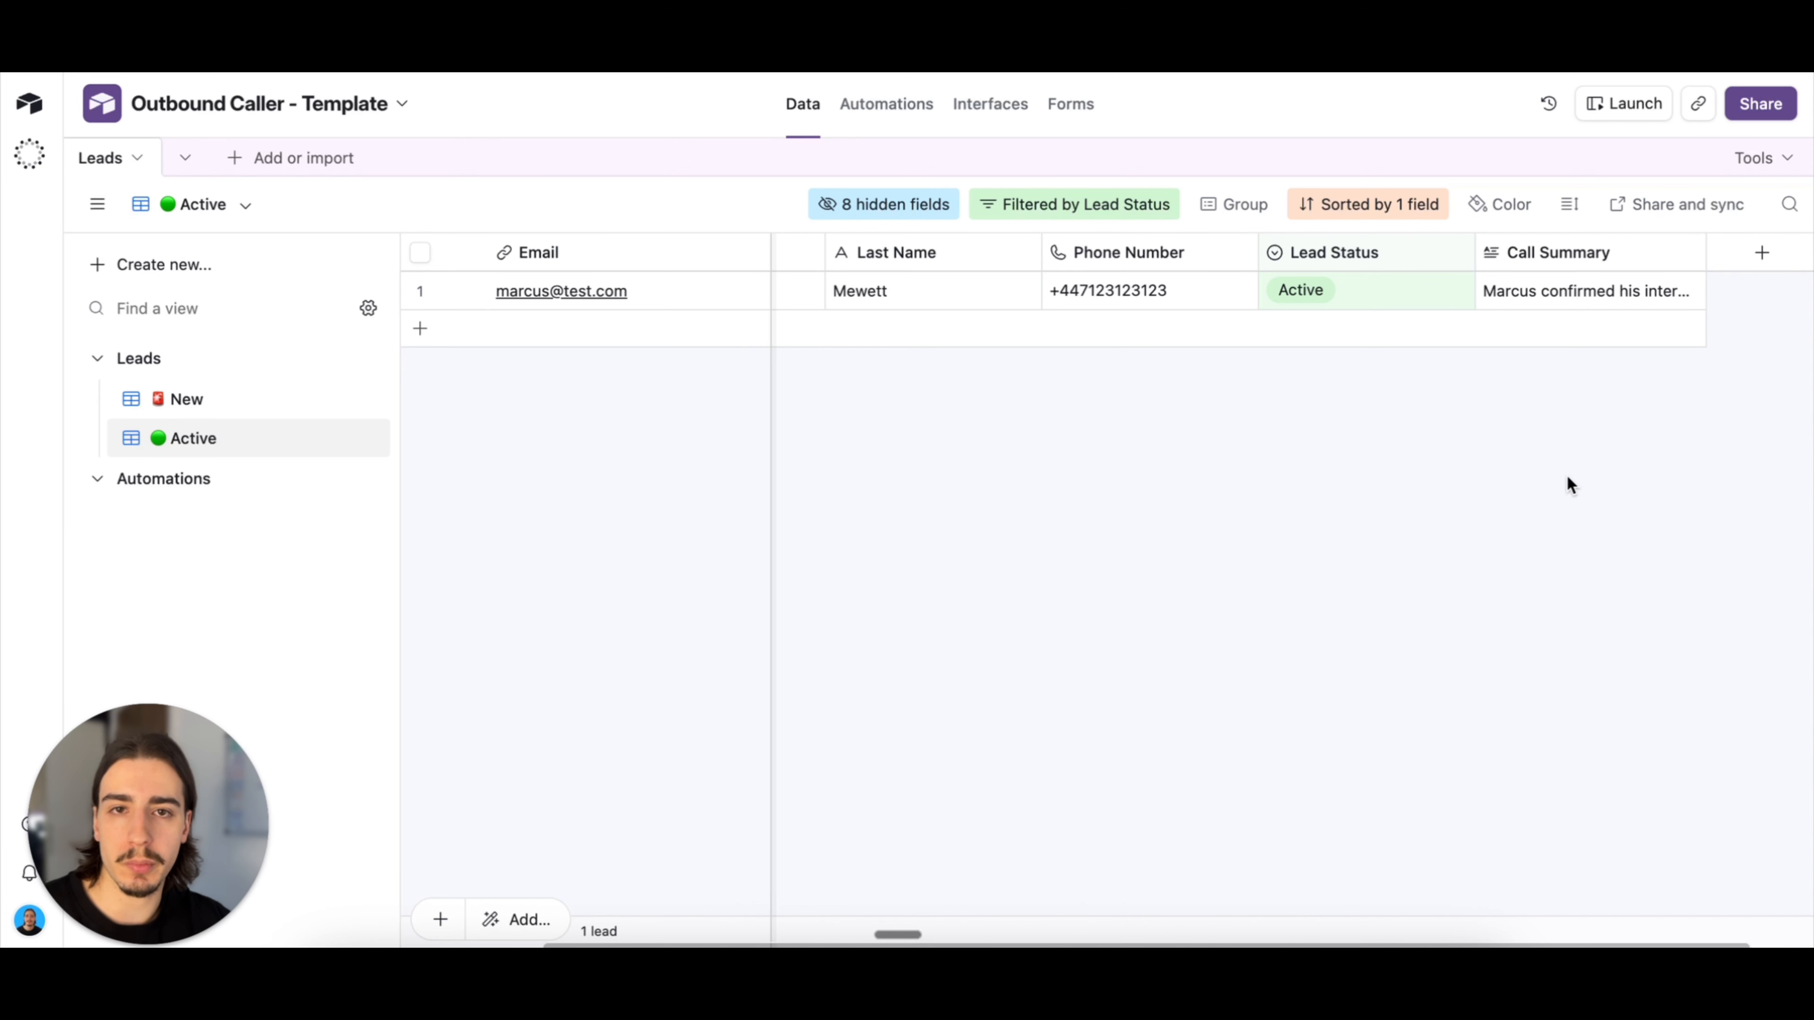
{"action": "scroll", "coordinate": [1567, 474], "scroll_direction": "left", "scroll_amount": 3}
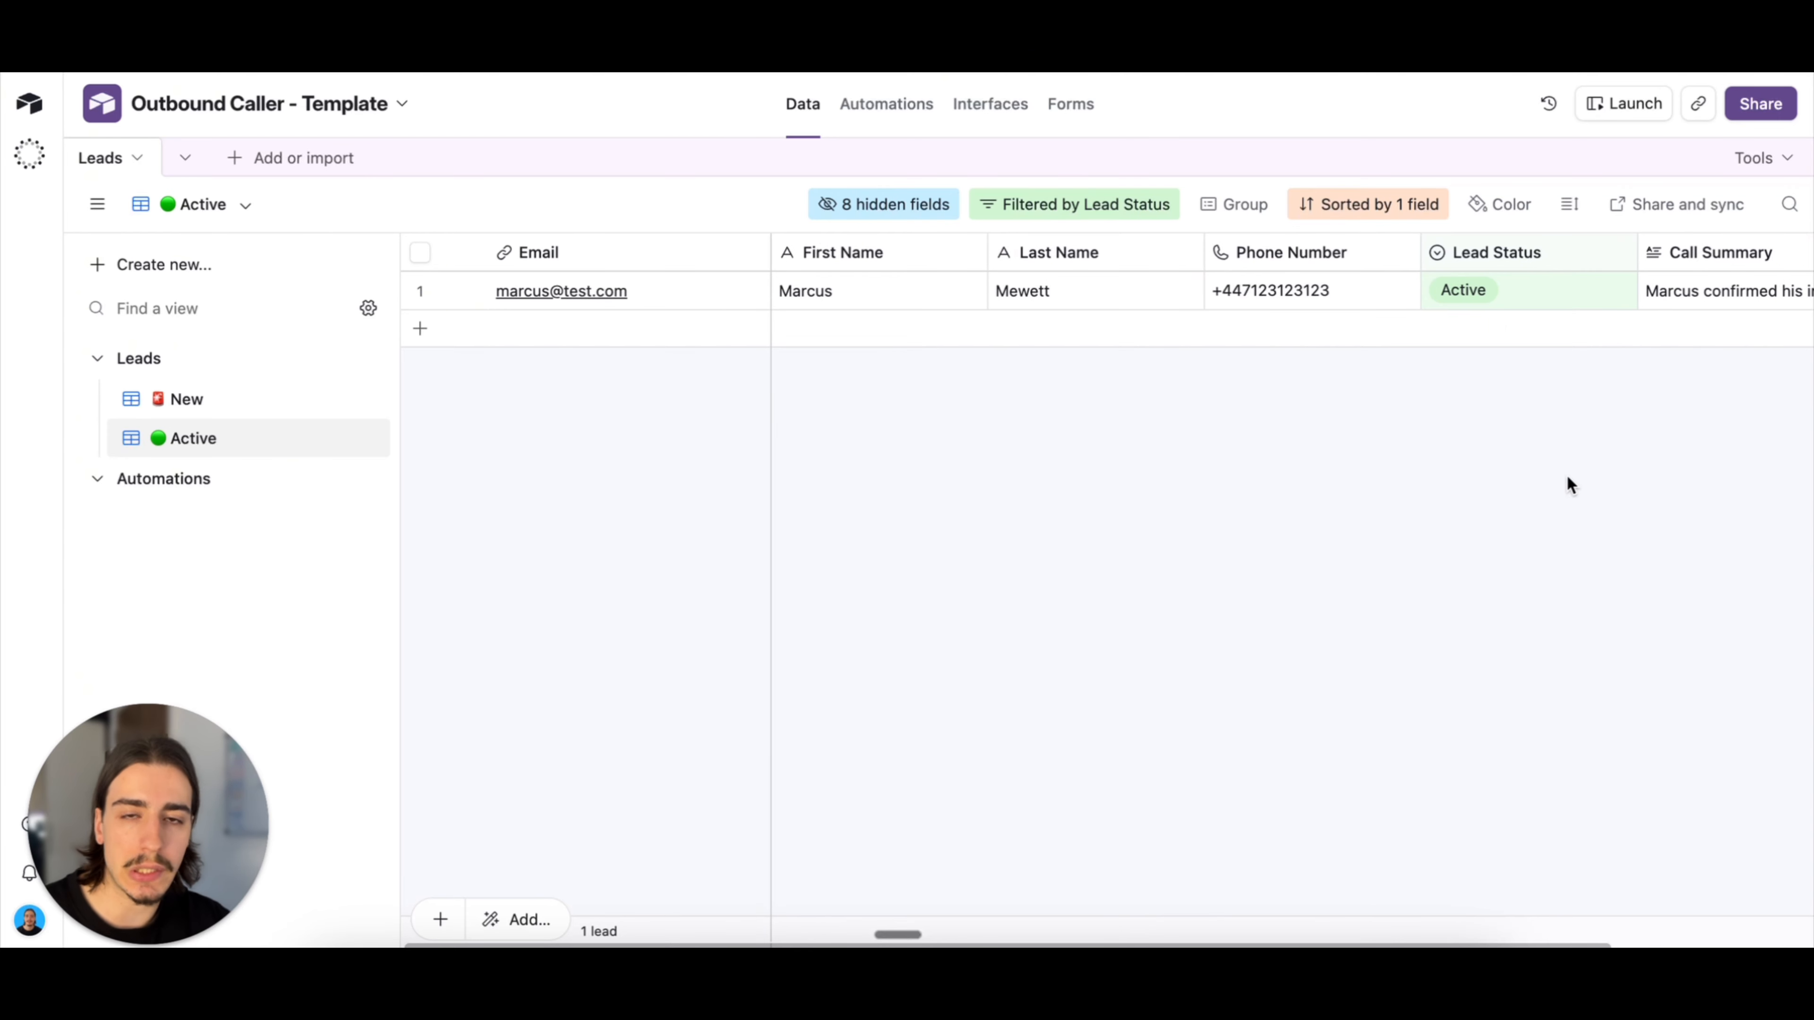
{"action": "scroll", "coordinate": [1550, 493], "scroll_direction": "right", "scroll_amount": 2}
{"action": "scroll", "coordinate": [1551, 494], "scroll_direction": "left", "scroll_amount": 2}
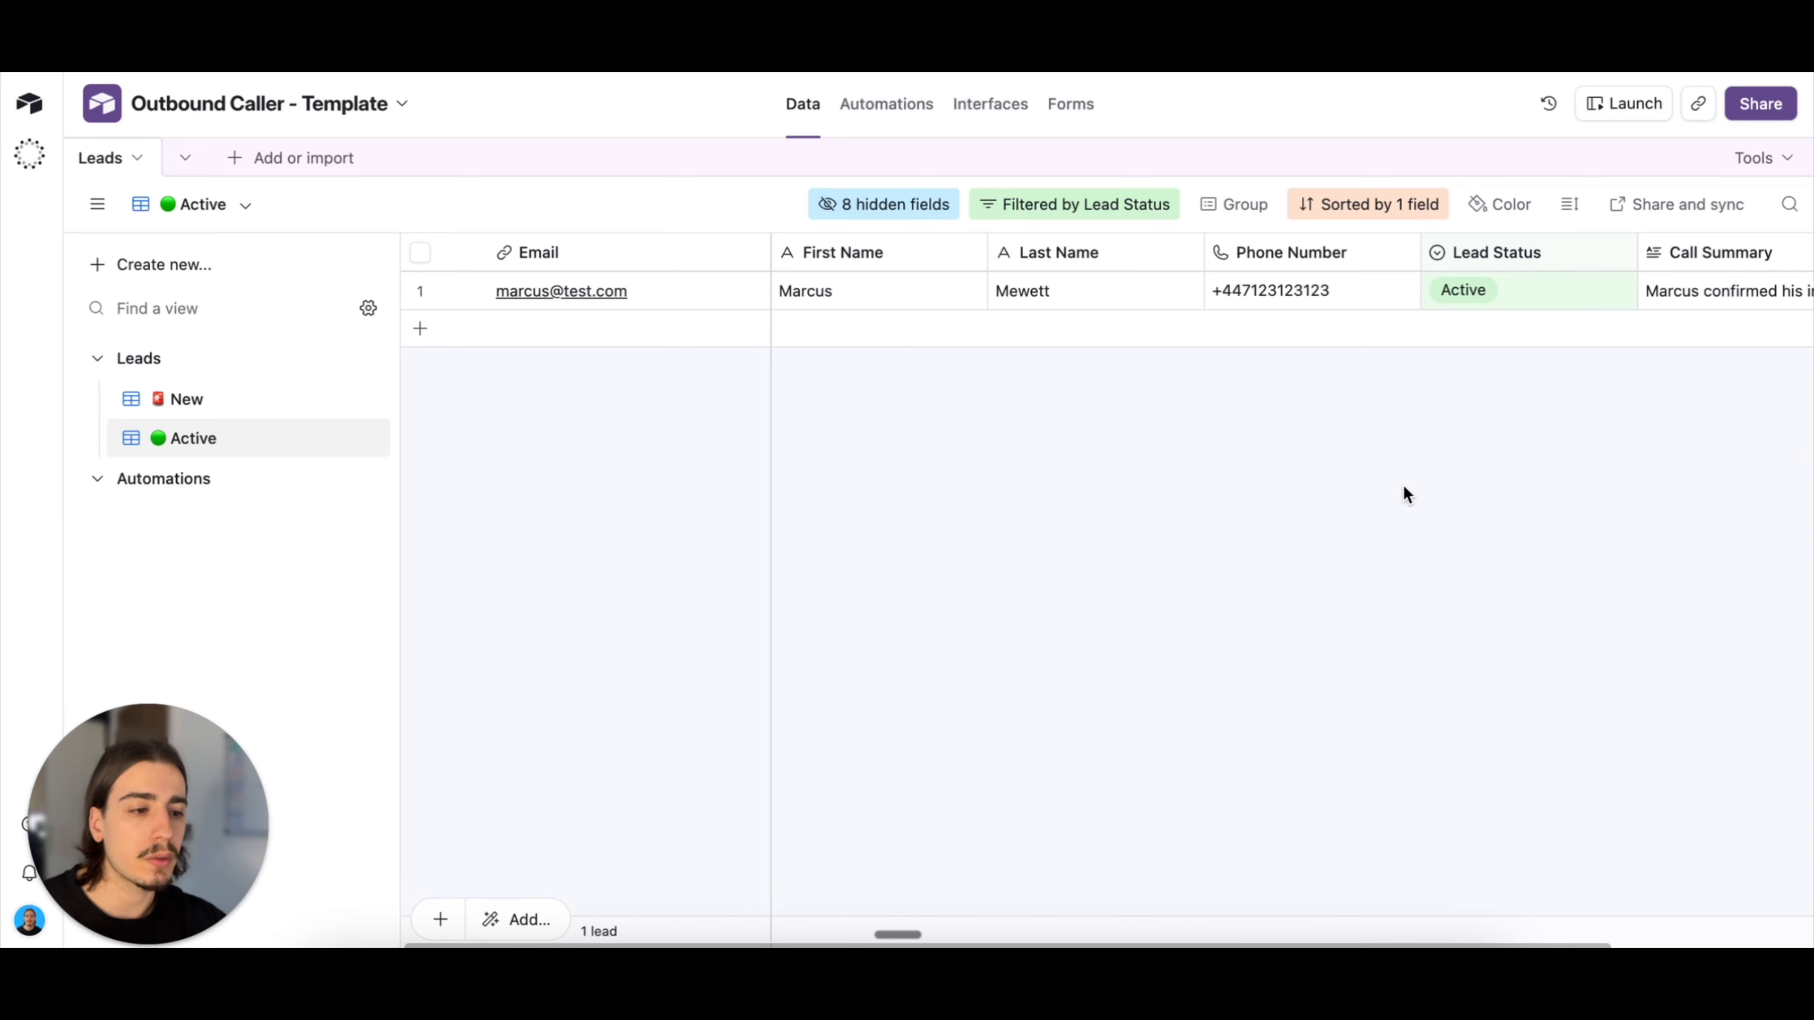
{"action": "scroll", "coordinate": [1417, 504], "scroll_direction": "right", "scroll_amount": 2}
{"action": "scroll", "coordinate": [1417, 504], "scroll_direction": "left", "scroll_amount": 2}
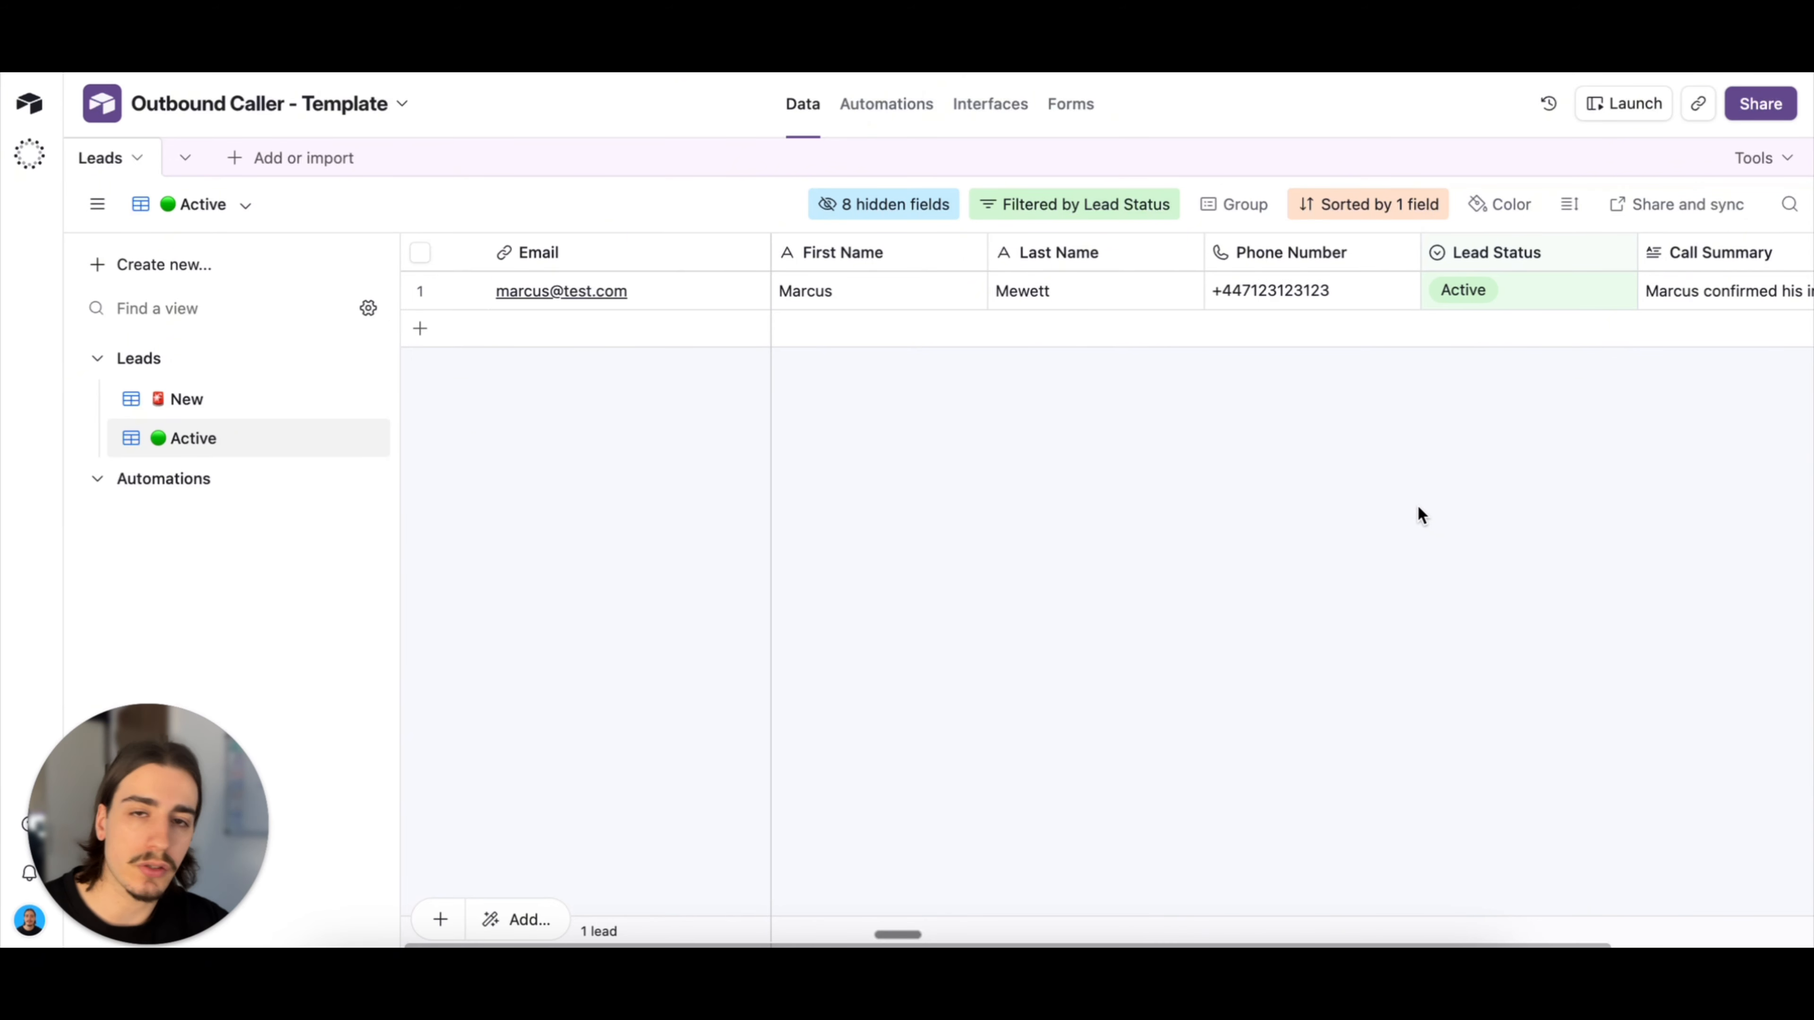
{"action": "scroll", "coordinate": [1441, 521], "scroll_direction": "right", "scroll_amount": 1}
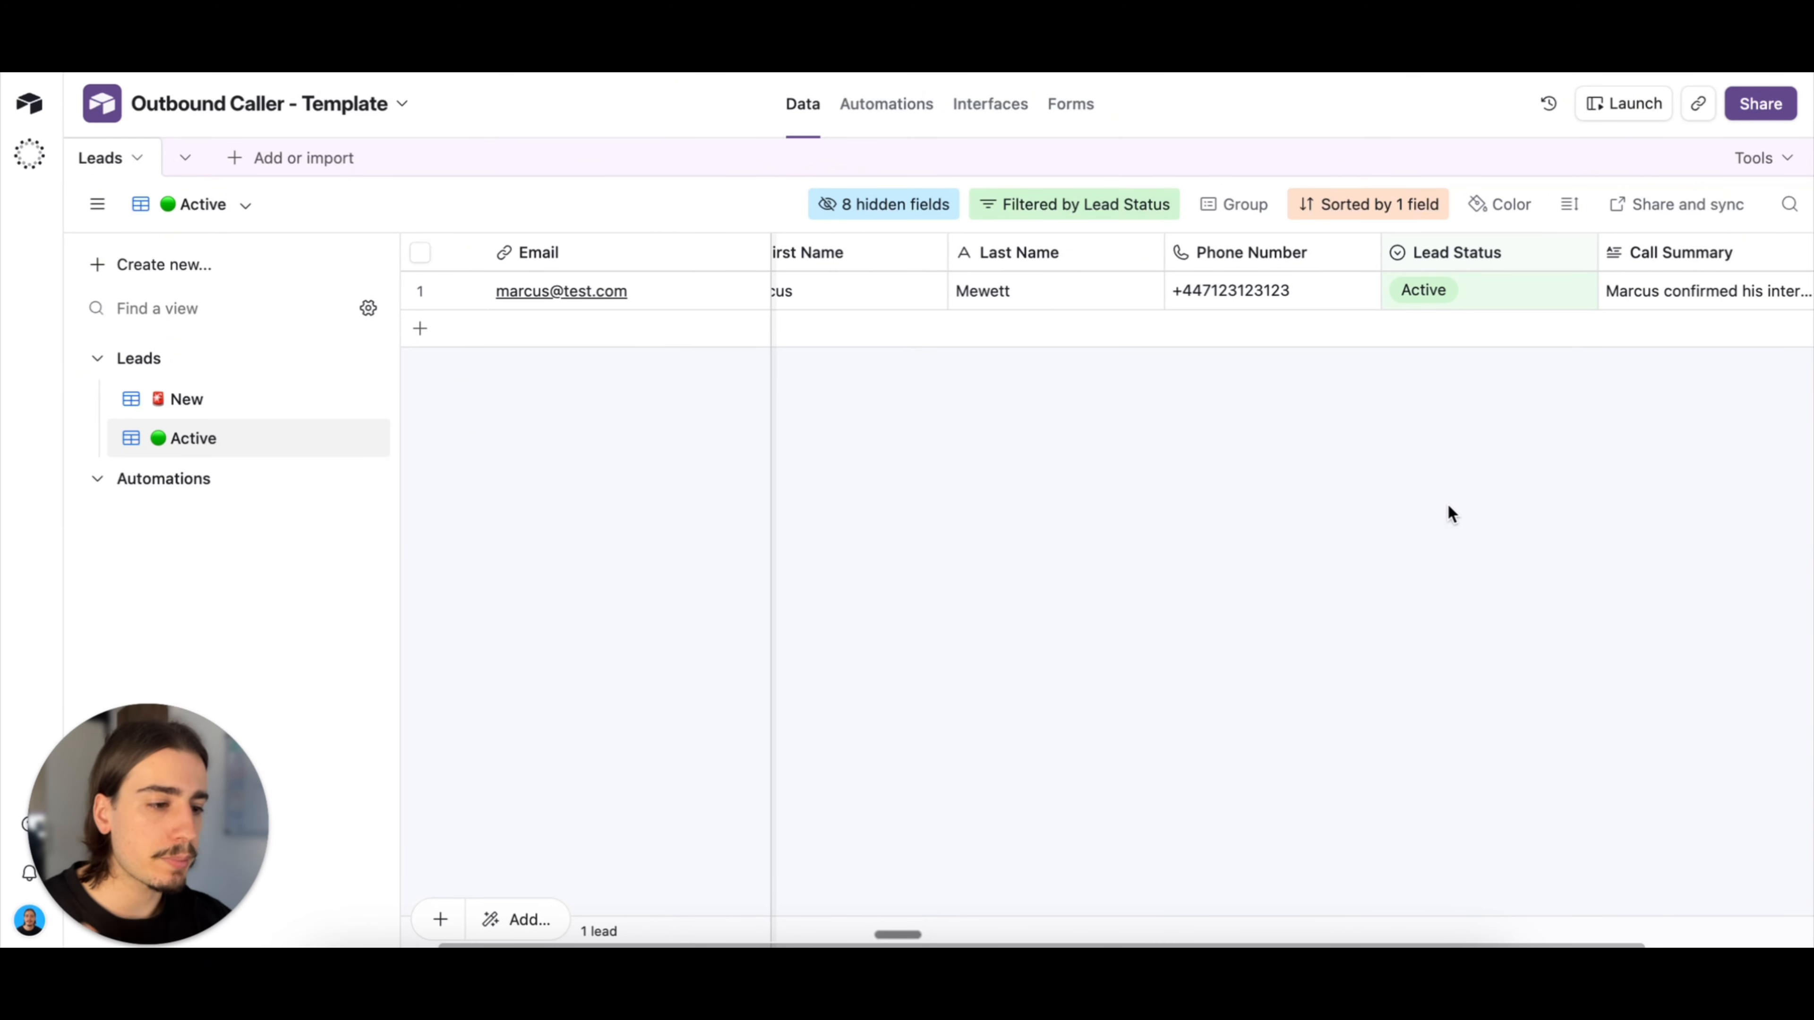
{"action": "scroll", "coordinate": [1439, 504], "scroll_direction": "right", "scroll_amount": 1}
{"action": "scroll", "coordinate": [1422, 496], "scroll_direction": "left", "scroll_amount": 2}
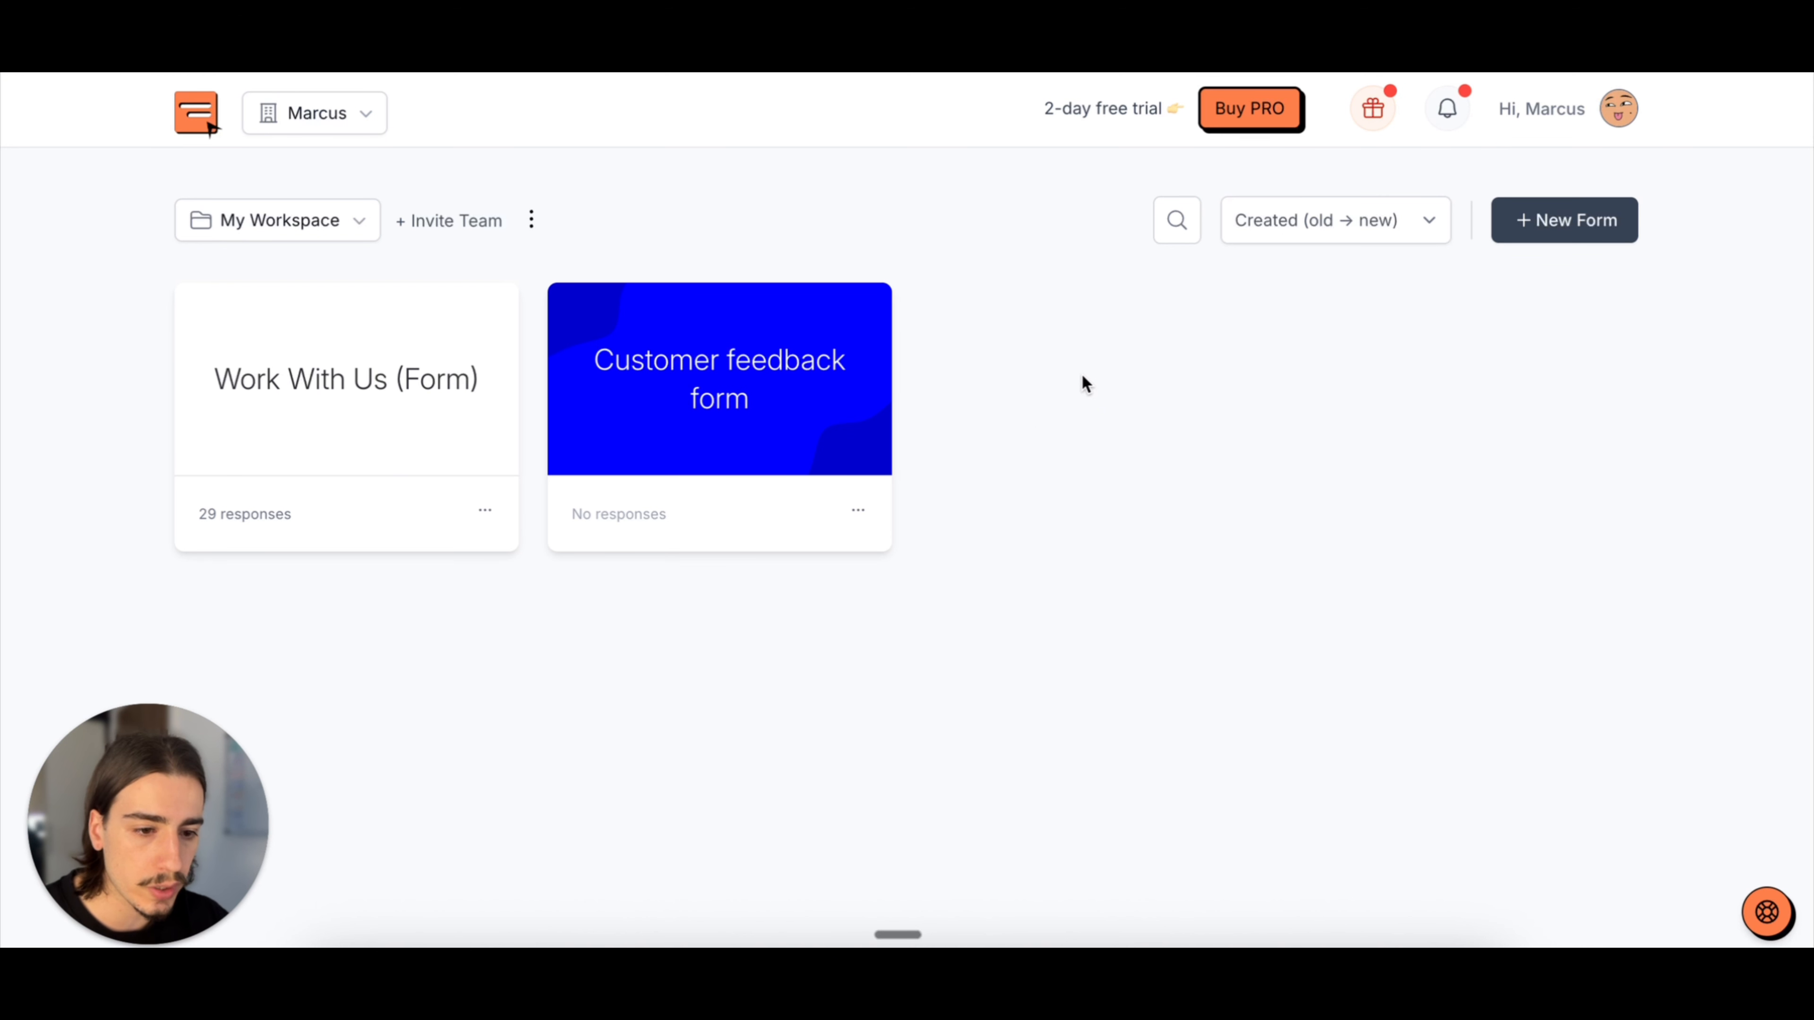
Step: Switch to Youform, open the Work With Us (Form) in the builder and show its integrations
{"action": "left_click", "coordinate": [498, 525]}
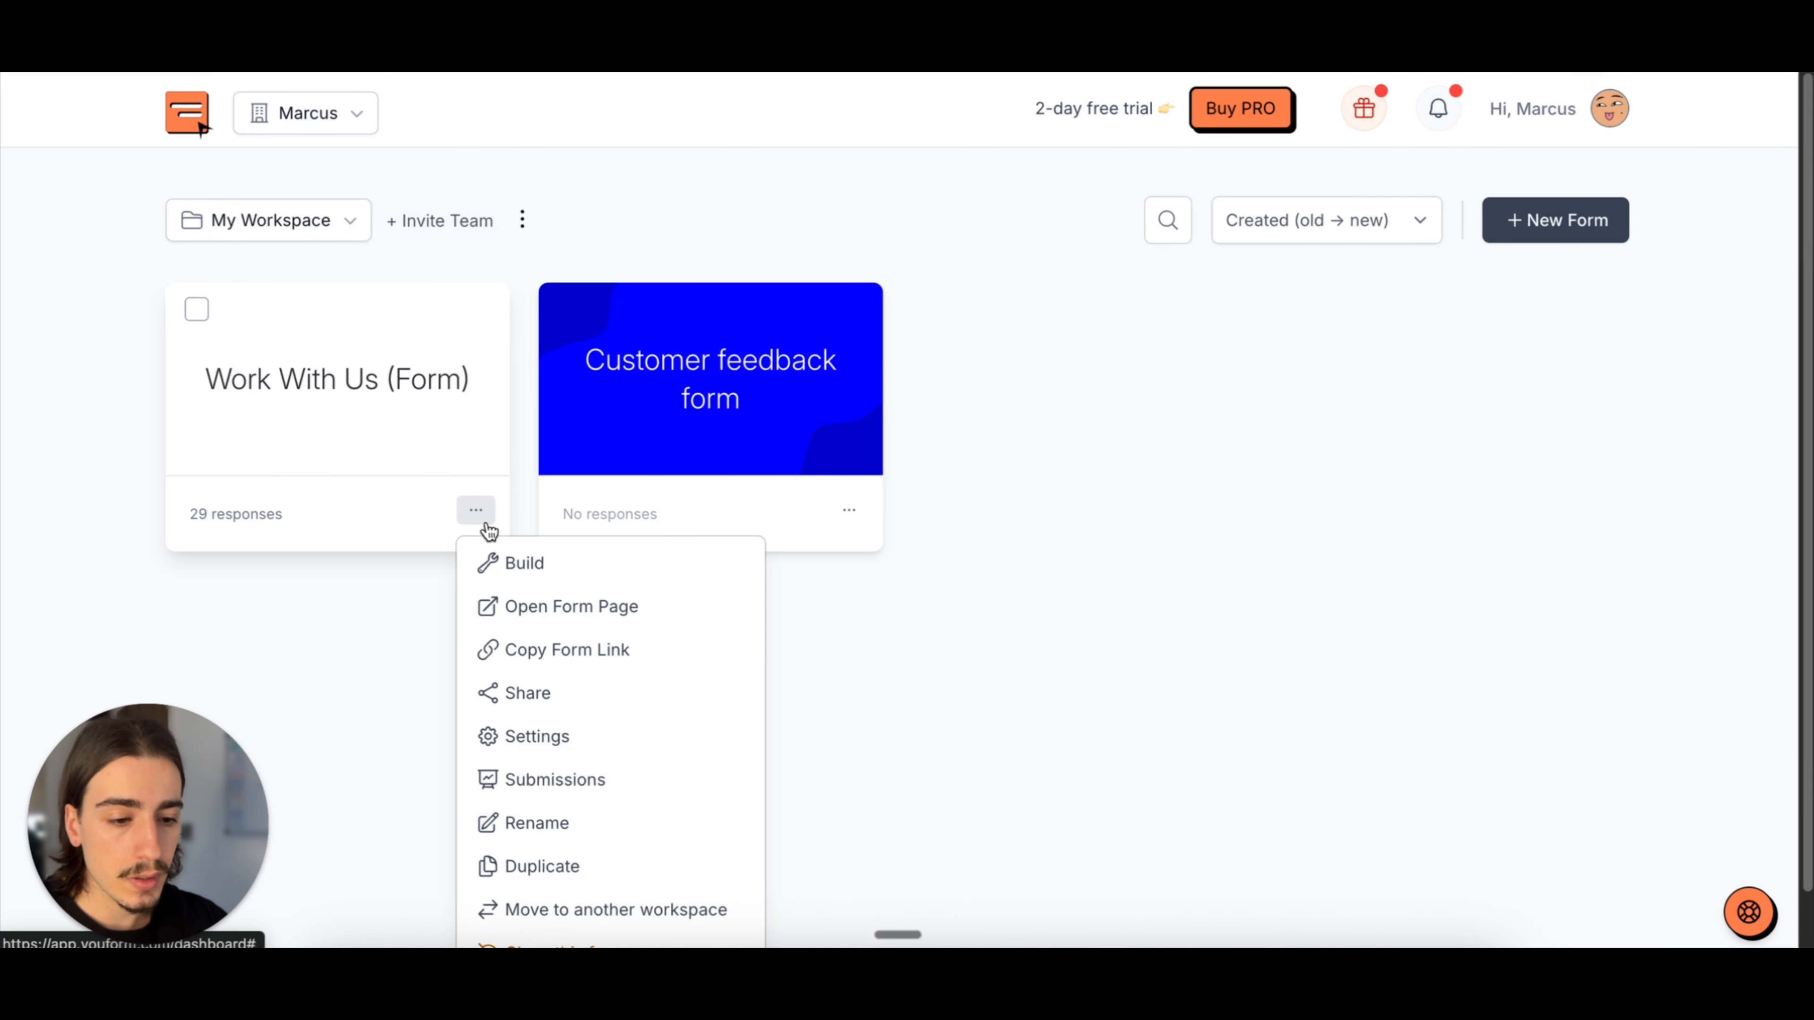
{"action": "left_click", "coordinate": [422, 535]}
{"action": "left_click", "coordinate": [486, 513]}
{"action": "left_click", "coordinate": [498, 563]}
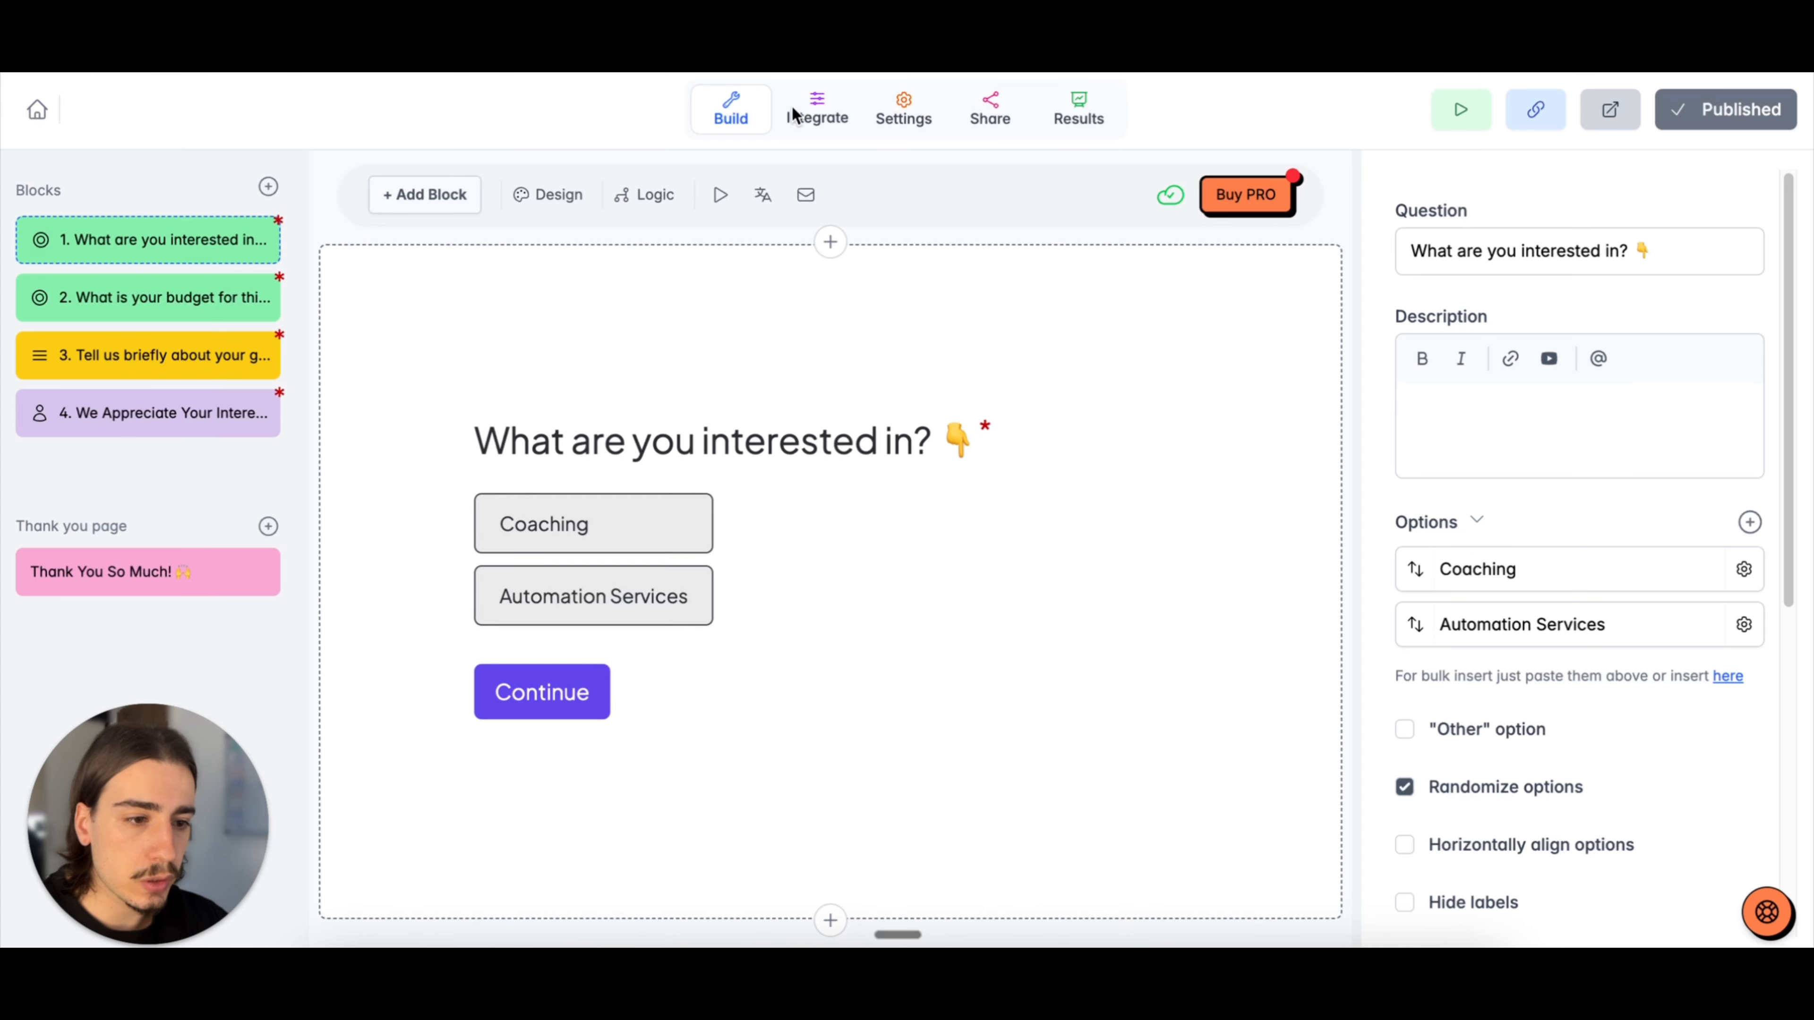
{"action": "left_click", "coordinate": [827, 123]}
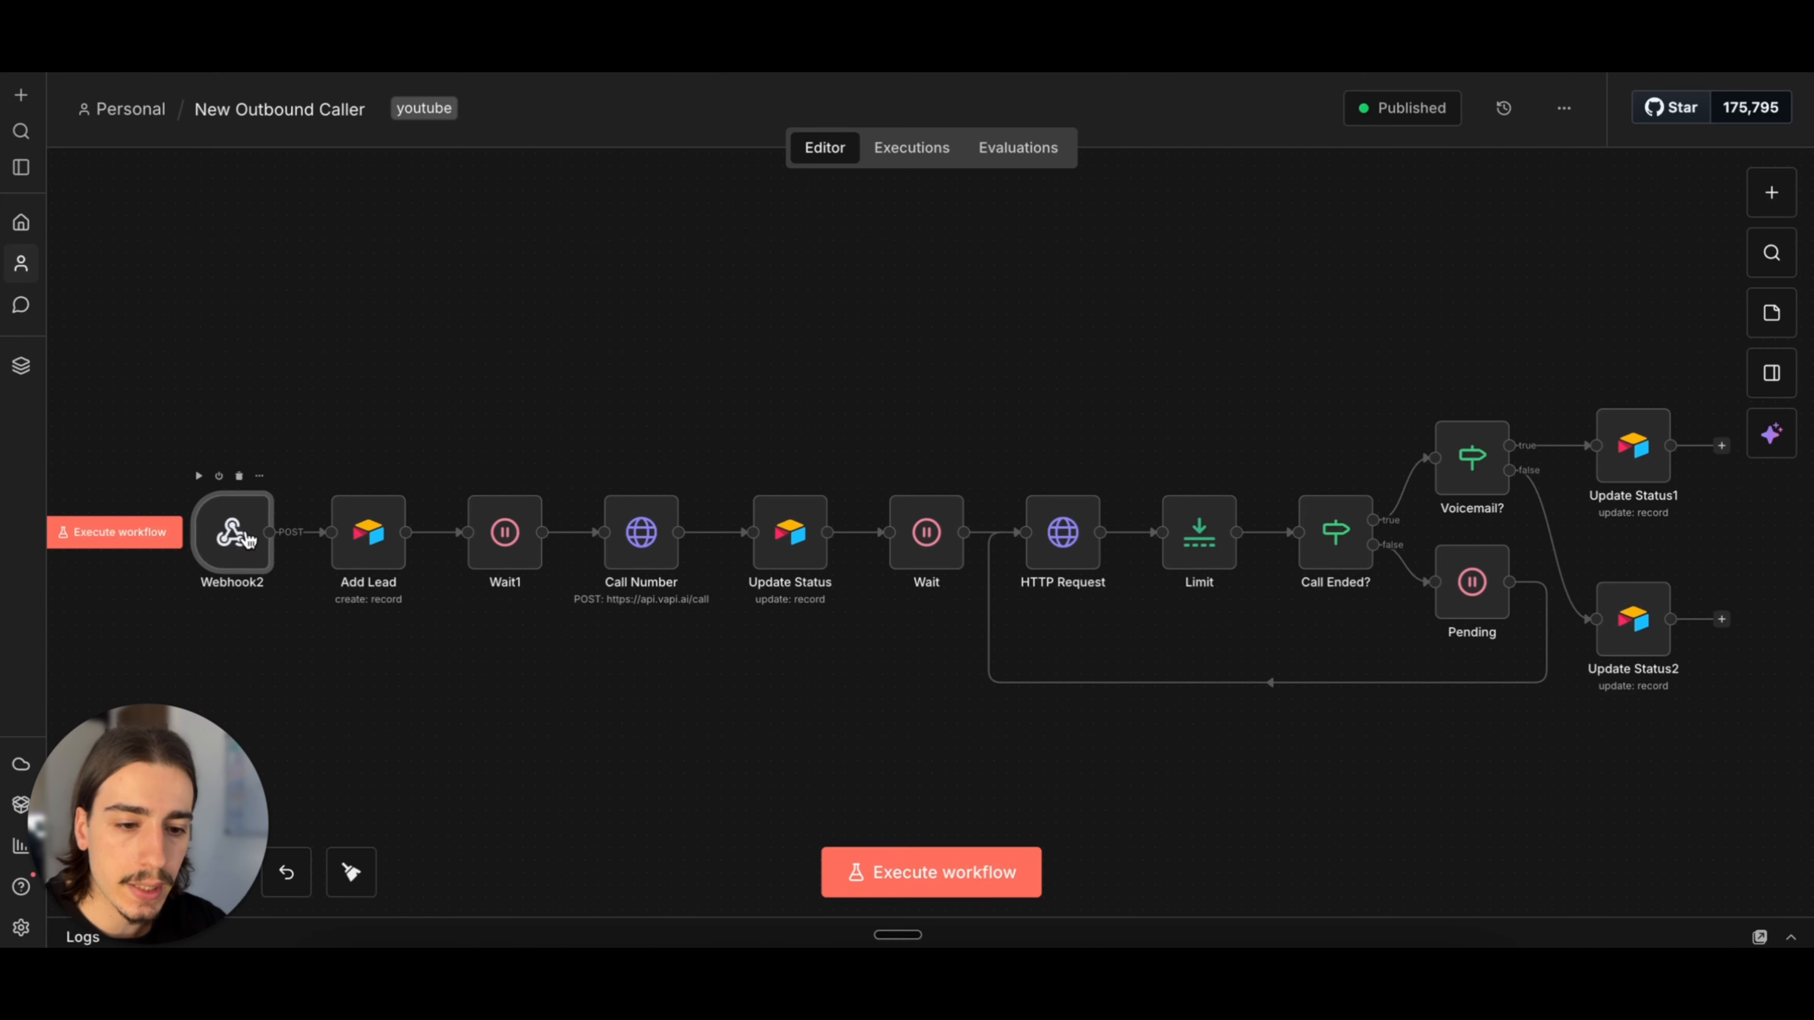
Step: Switch to n8n, copy Webhook2's production URL, and delete the connection between Webhook2 and Add Lead
{"action": "key", "text": "Return"}
{"action": "left_click", "coordinate": [735, 263]}
{"action": "left_click", "coordinate": [738, 317]}
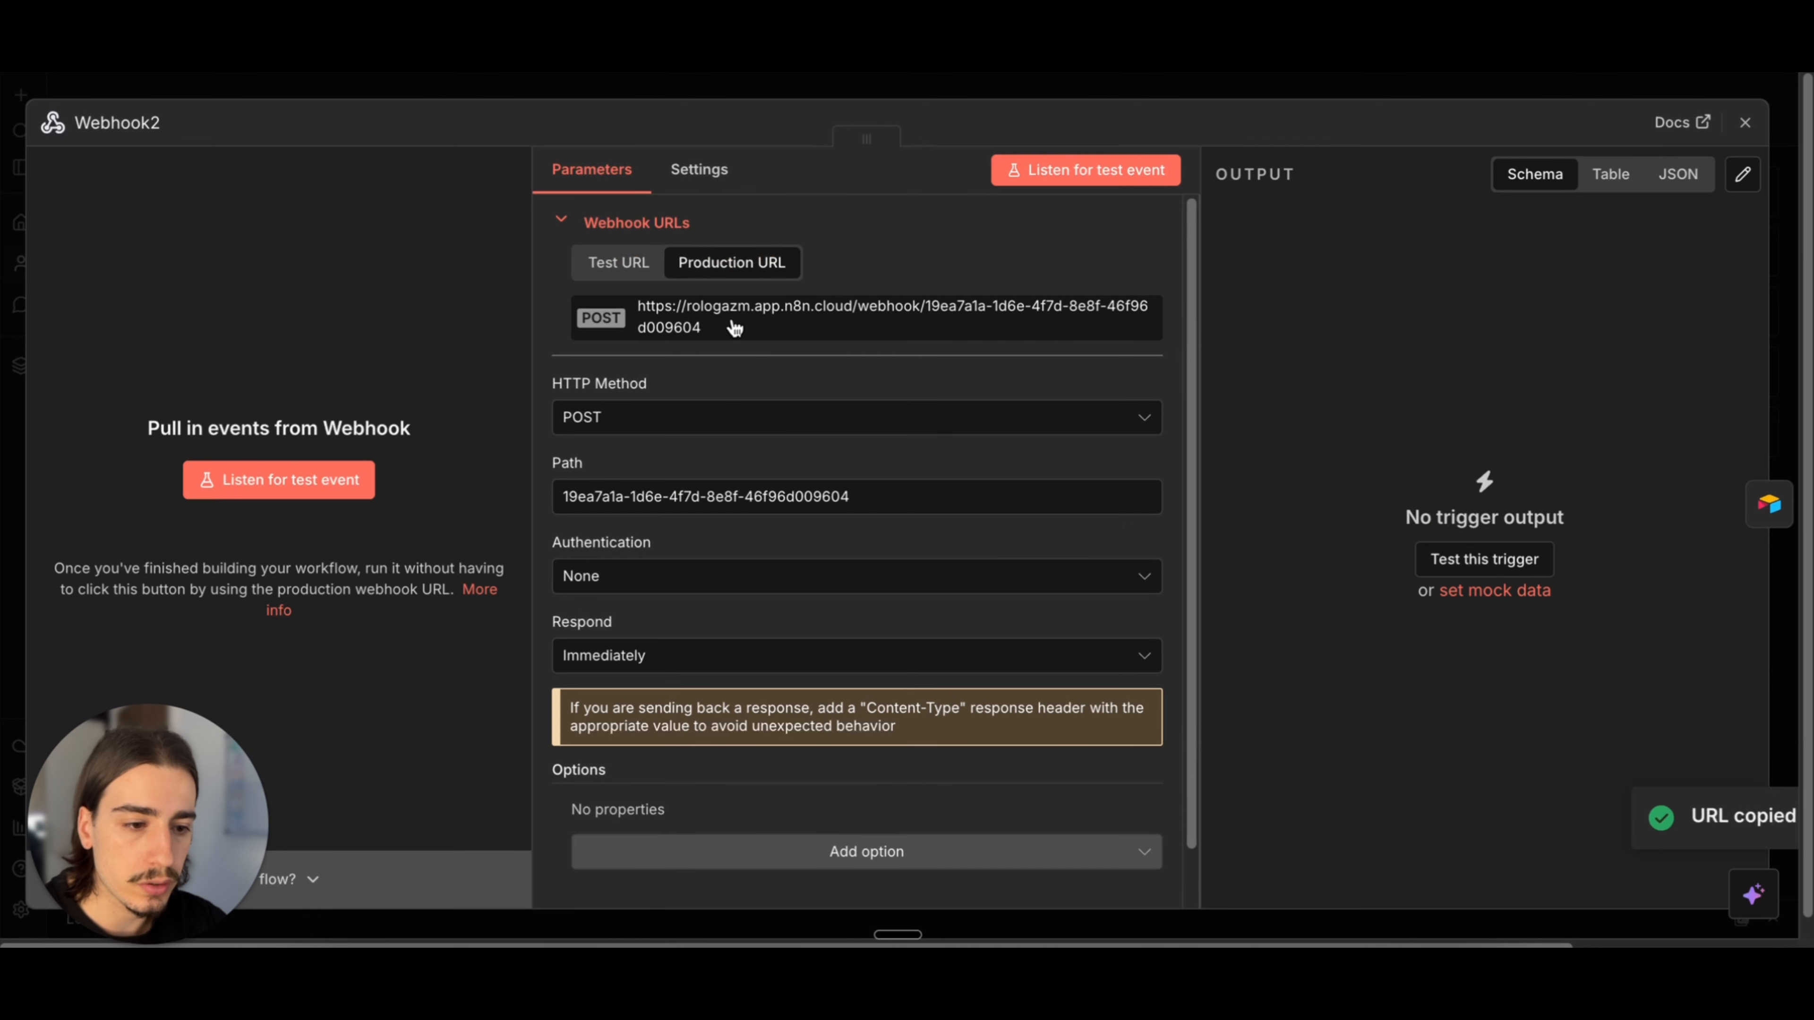
{"action": "left_click", "coordinate": [1241, 89]}
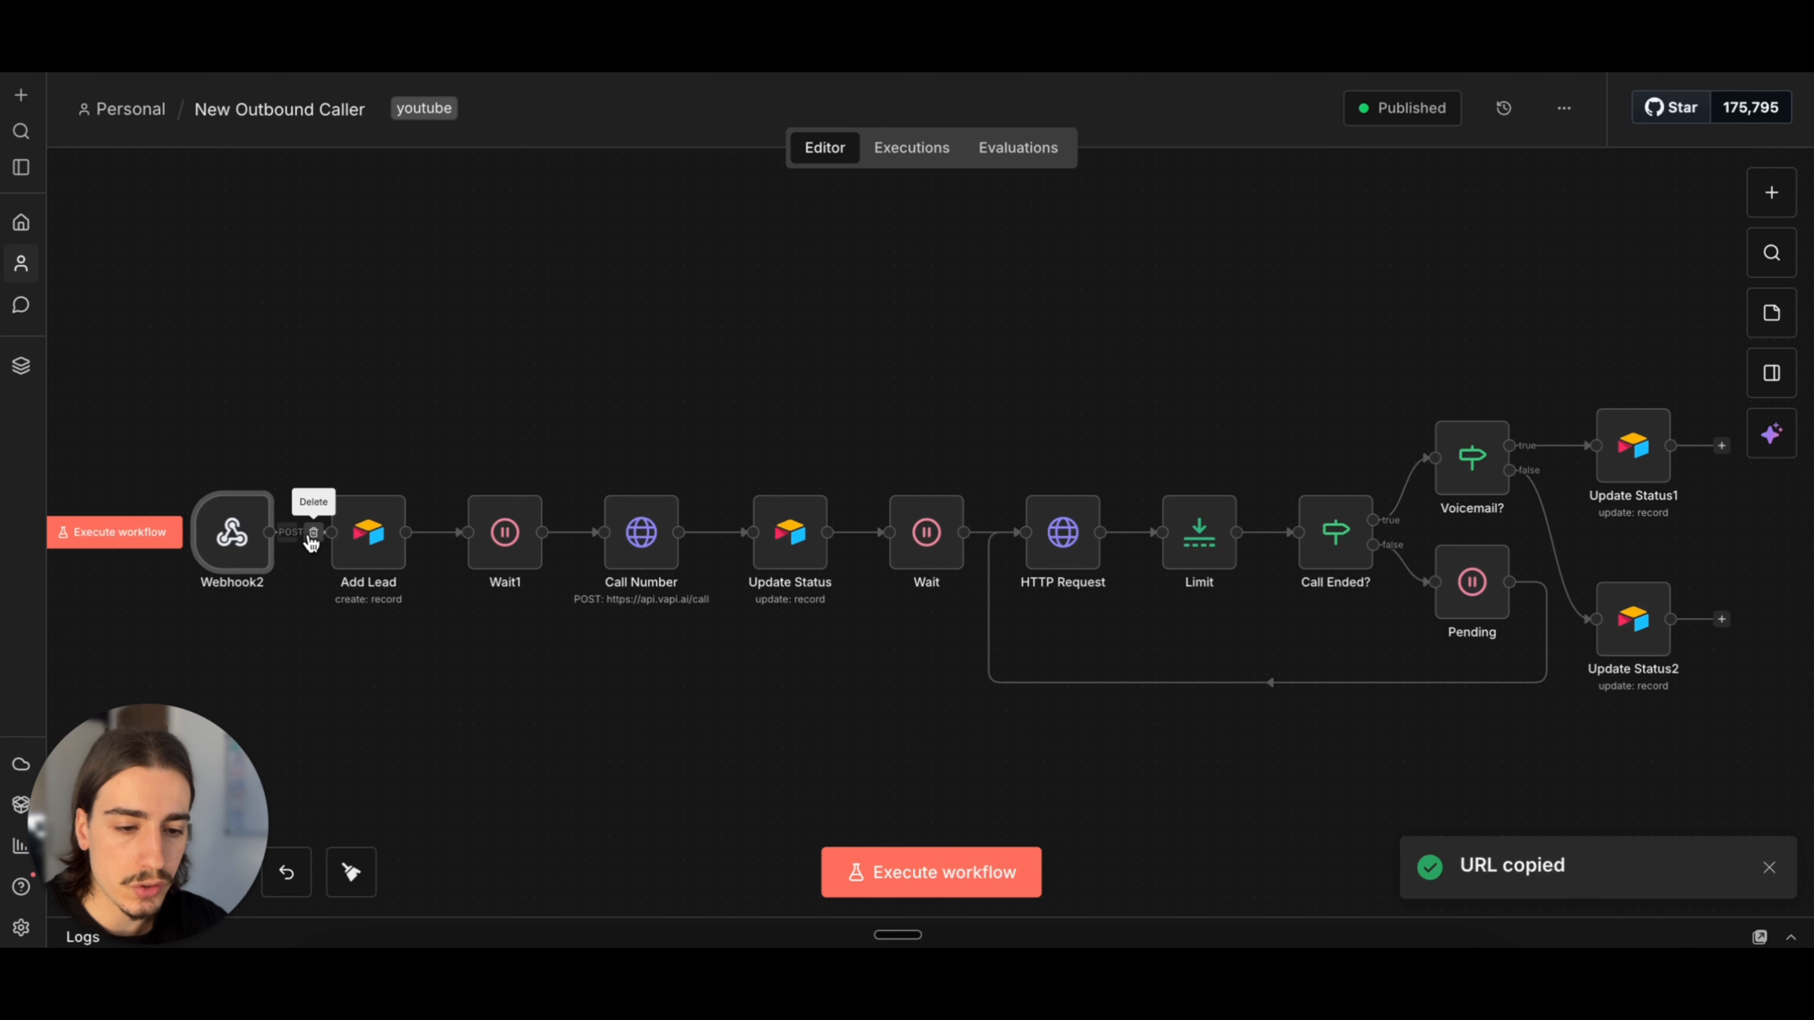
{"action": "left_click", "coordinate": [313, 534]}
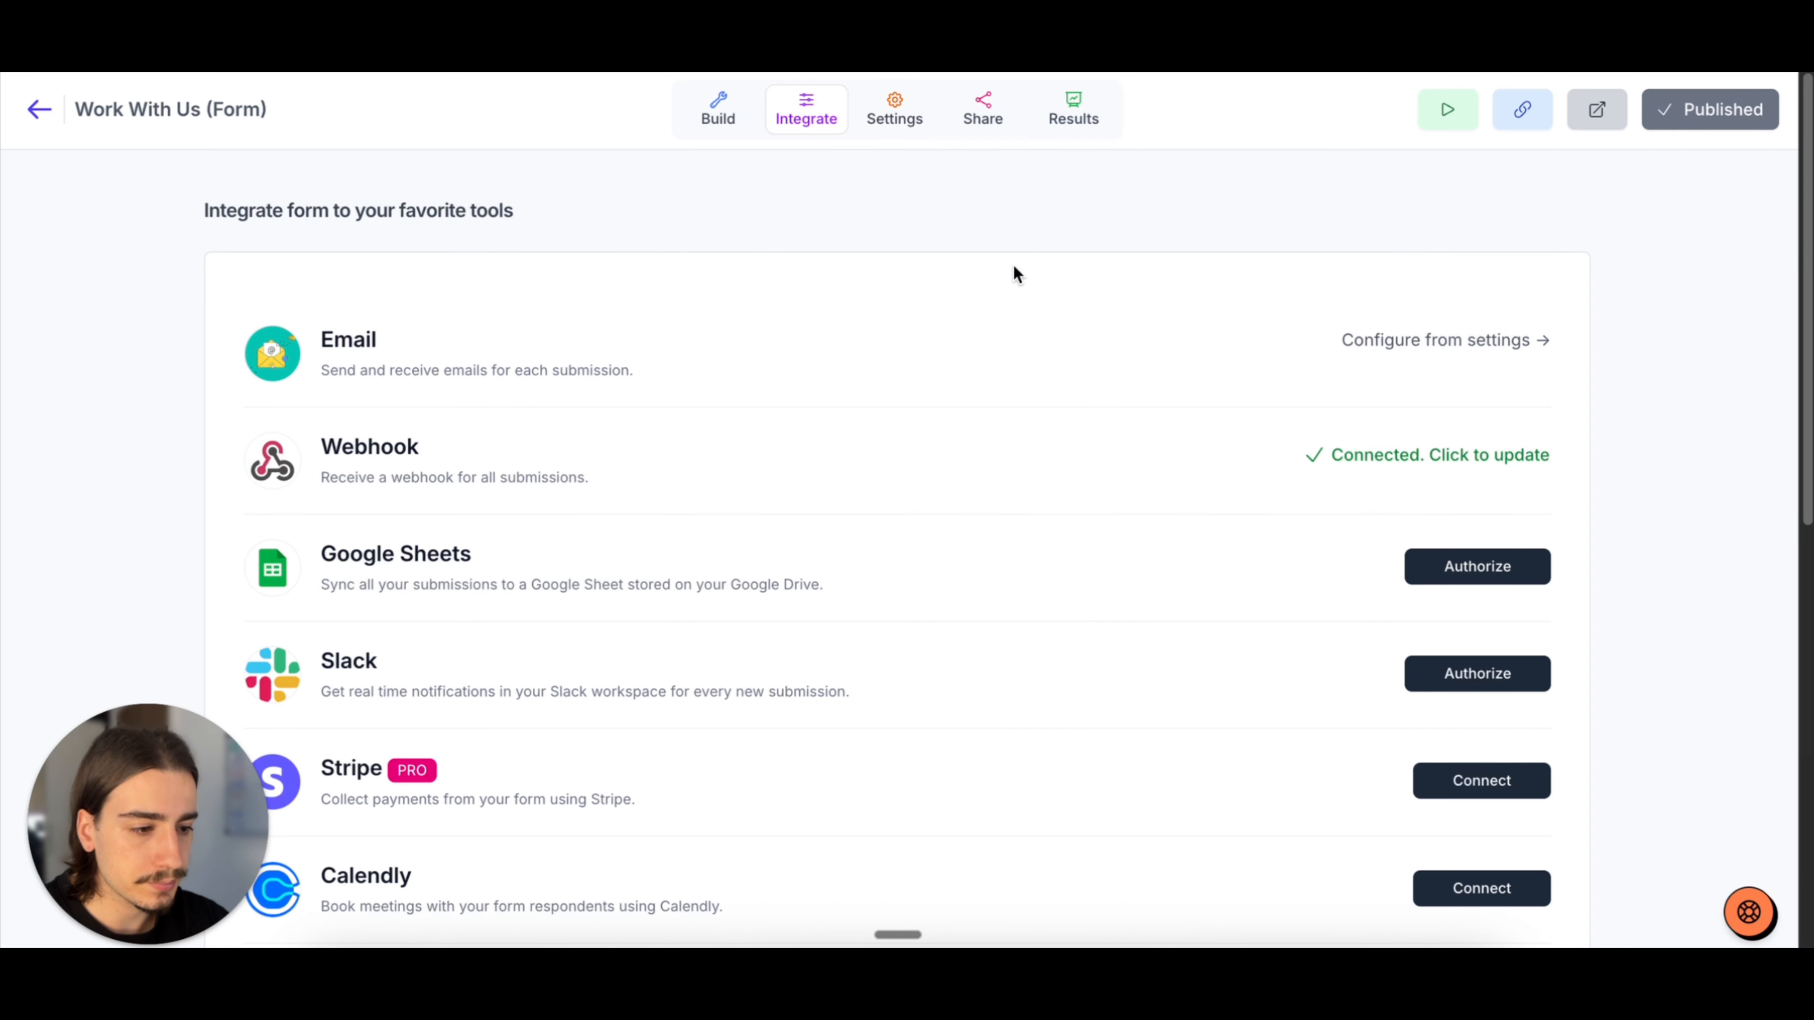
Step: Back in Youform, replace the form's webhook URL with the copied n8n production URL and submit it
{"action": "left_click", "coordinate": [1396, 471]}
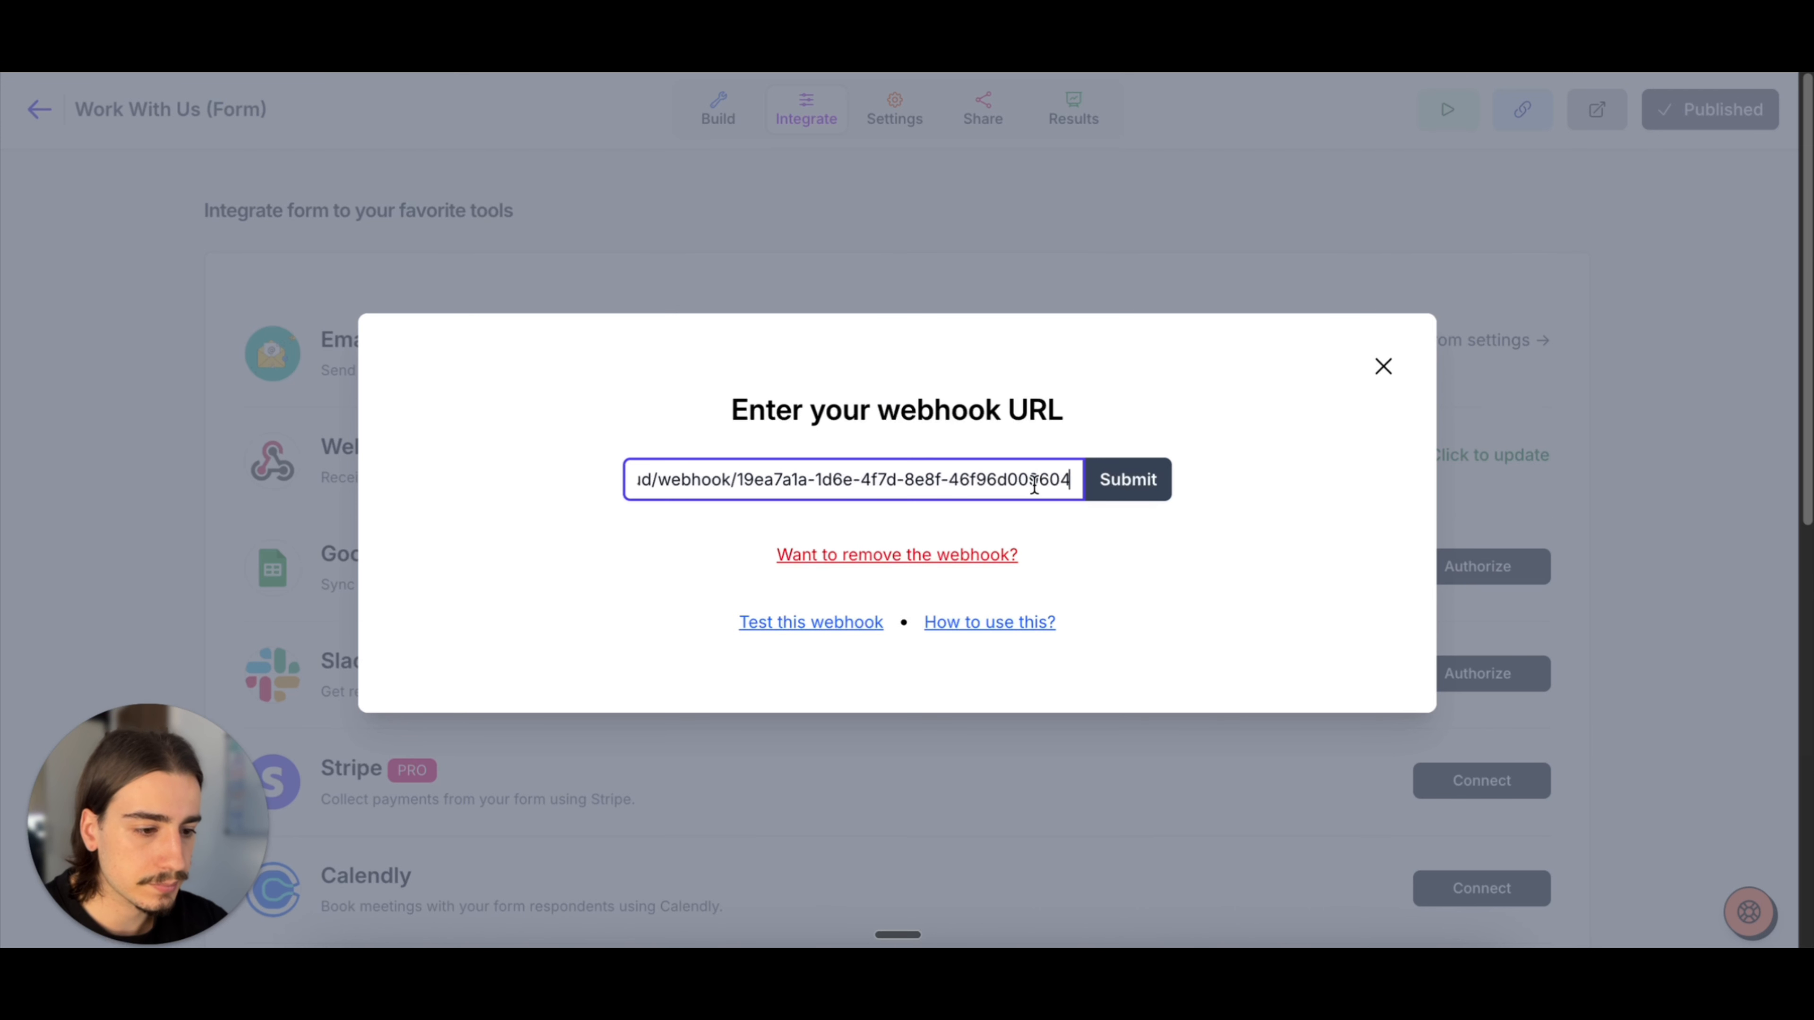
{"action": "key", "text": "ctrl+a"}
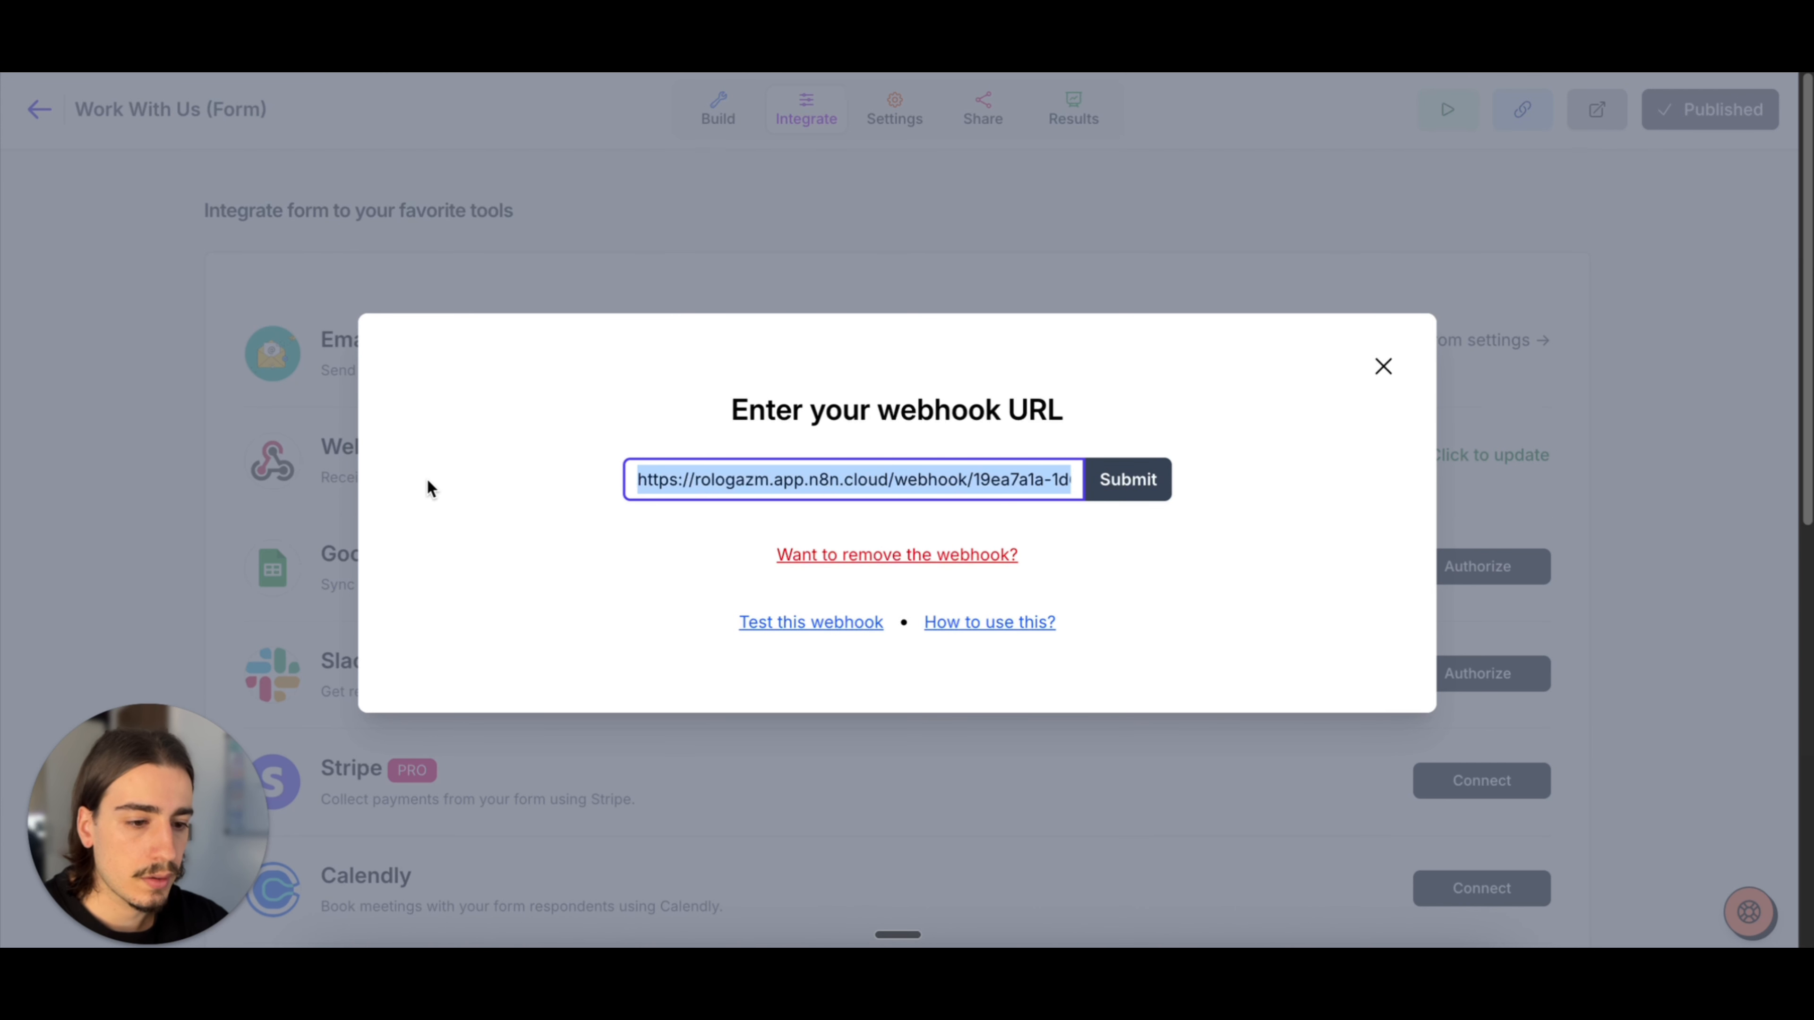
{"action": "key", "text": "ctrl+v"}
{"action": "left_click", "coordinate": [1129, 479]}
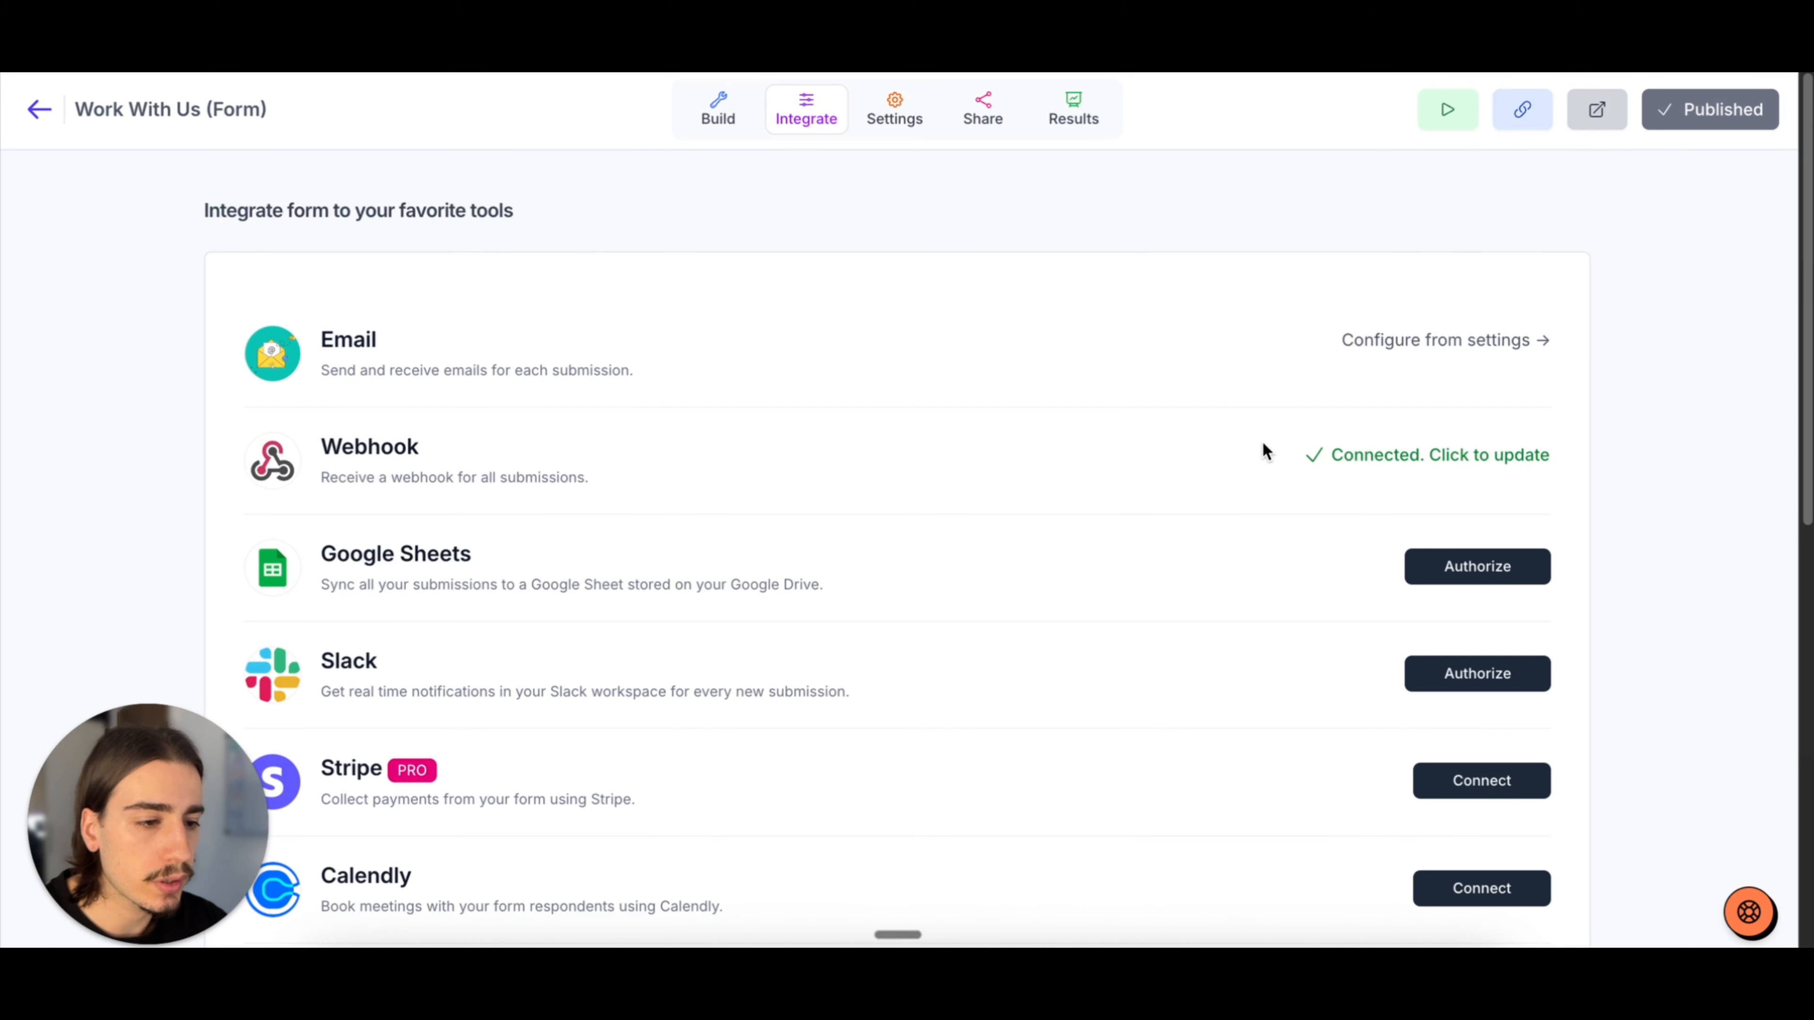
Step: Answer the live form with Coaching as the interest, $1,000 – $3,000 as the budget and "Learning about ai" as the goal
{"action": "left_click", "coordinate": [706, 133]}
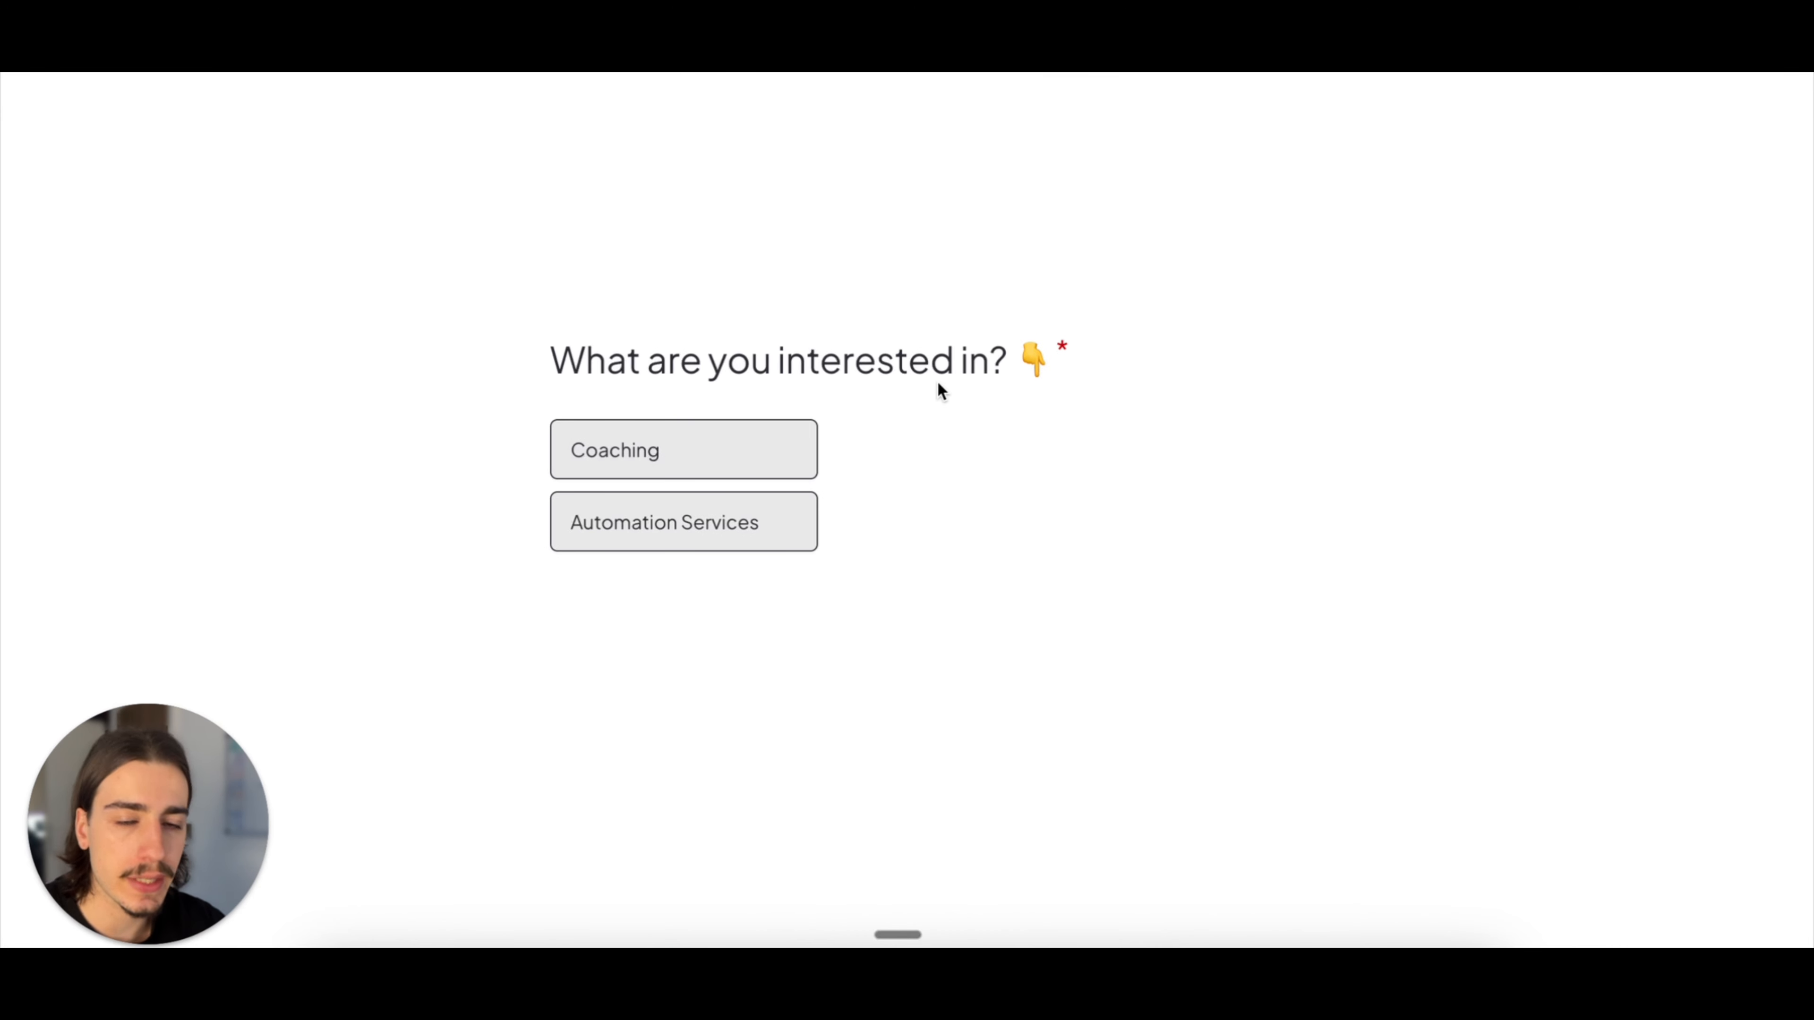
{"action": "left_click", "coordinate": [788, 450]}
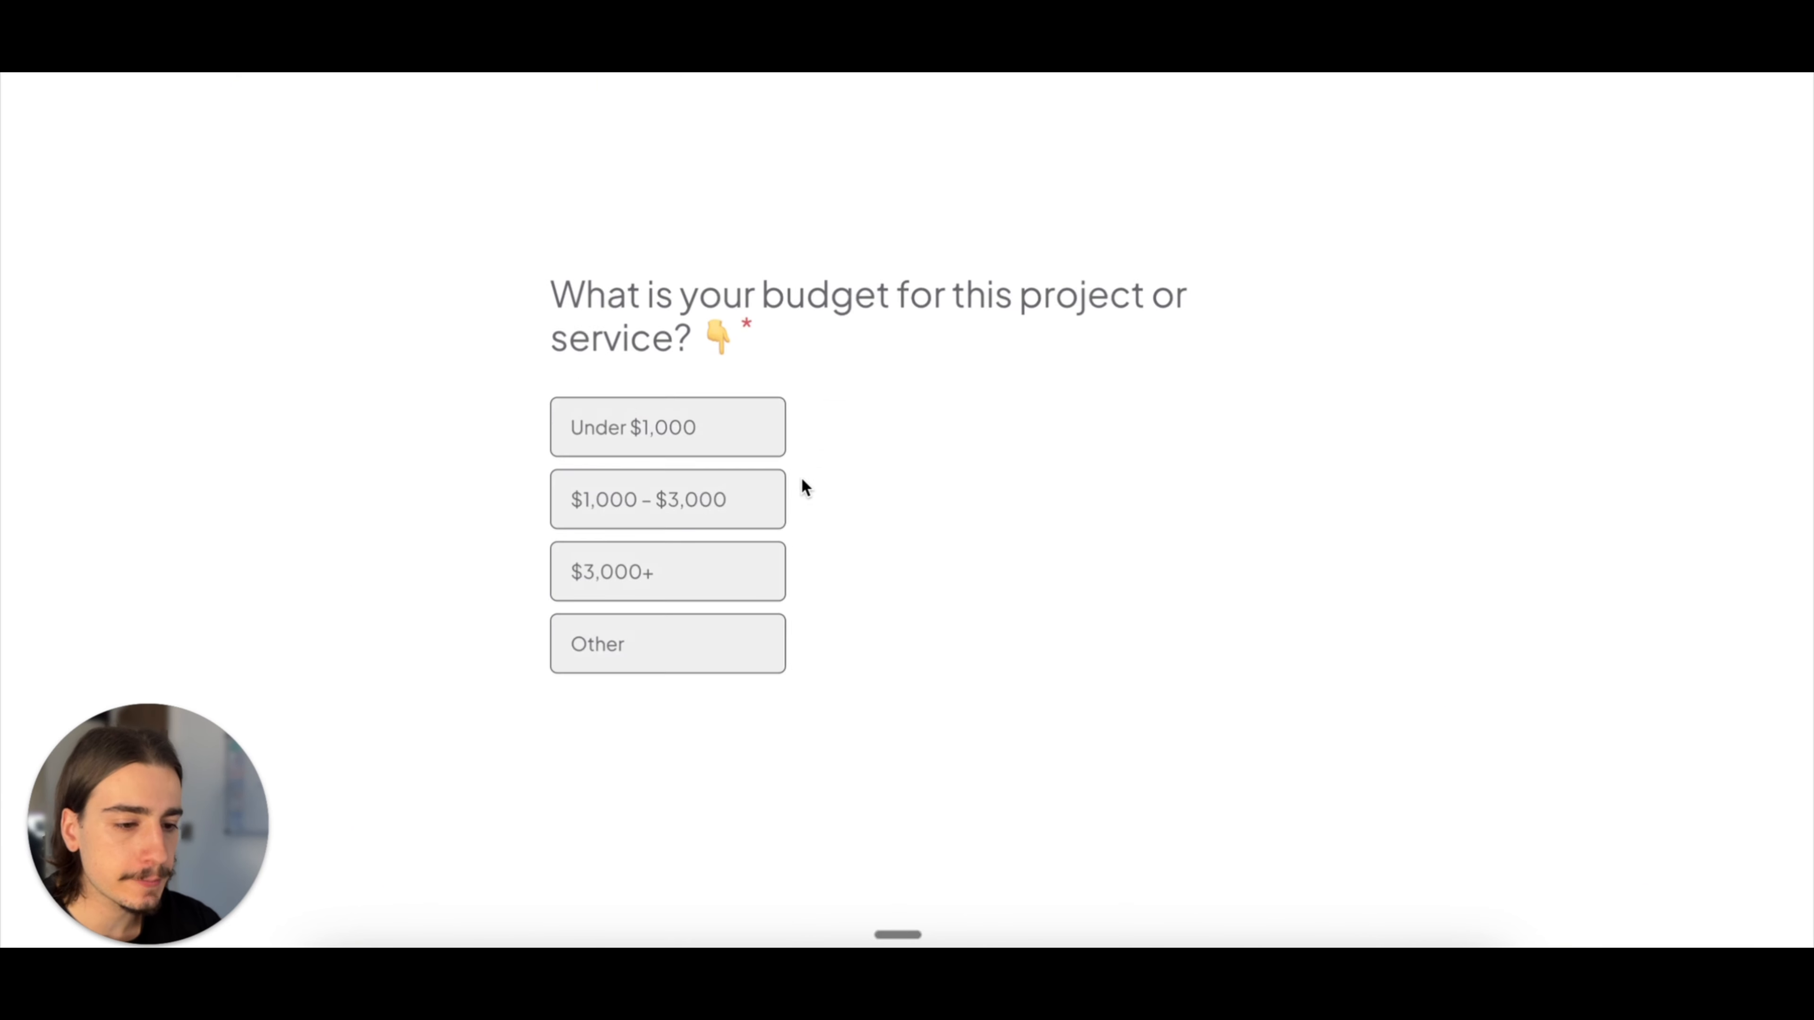
{"action": "left_click", "coordinate": [696, 470]}
{"action": "type", "text": "Learning about ai"}
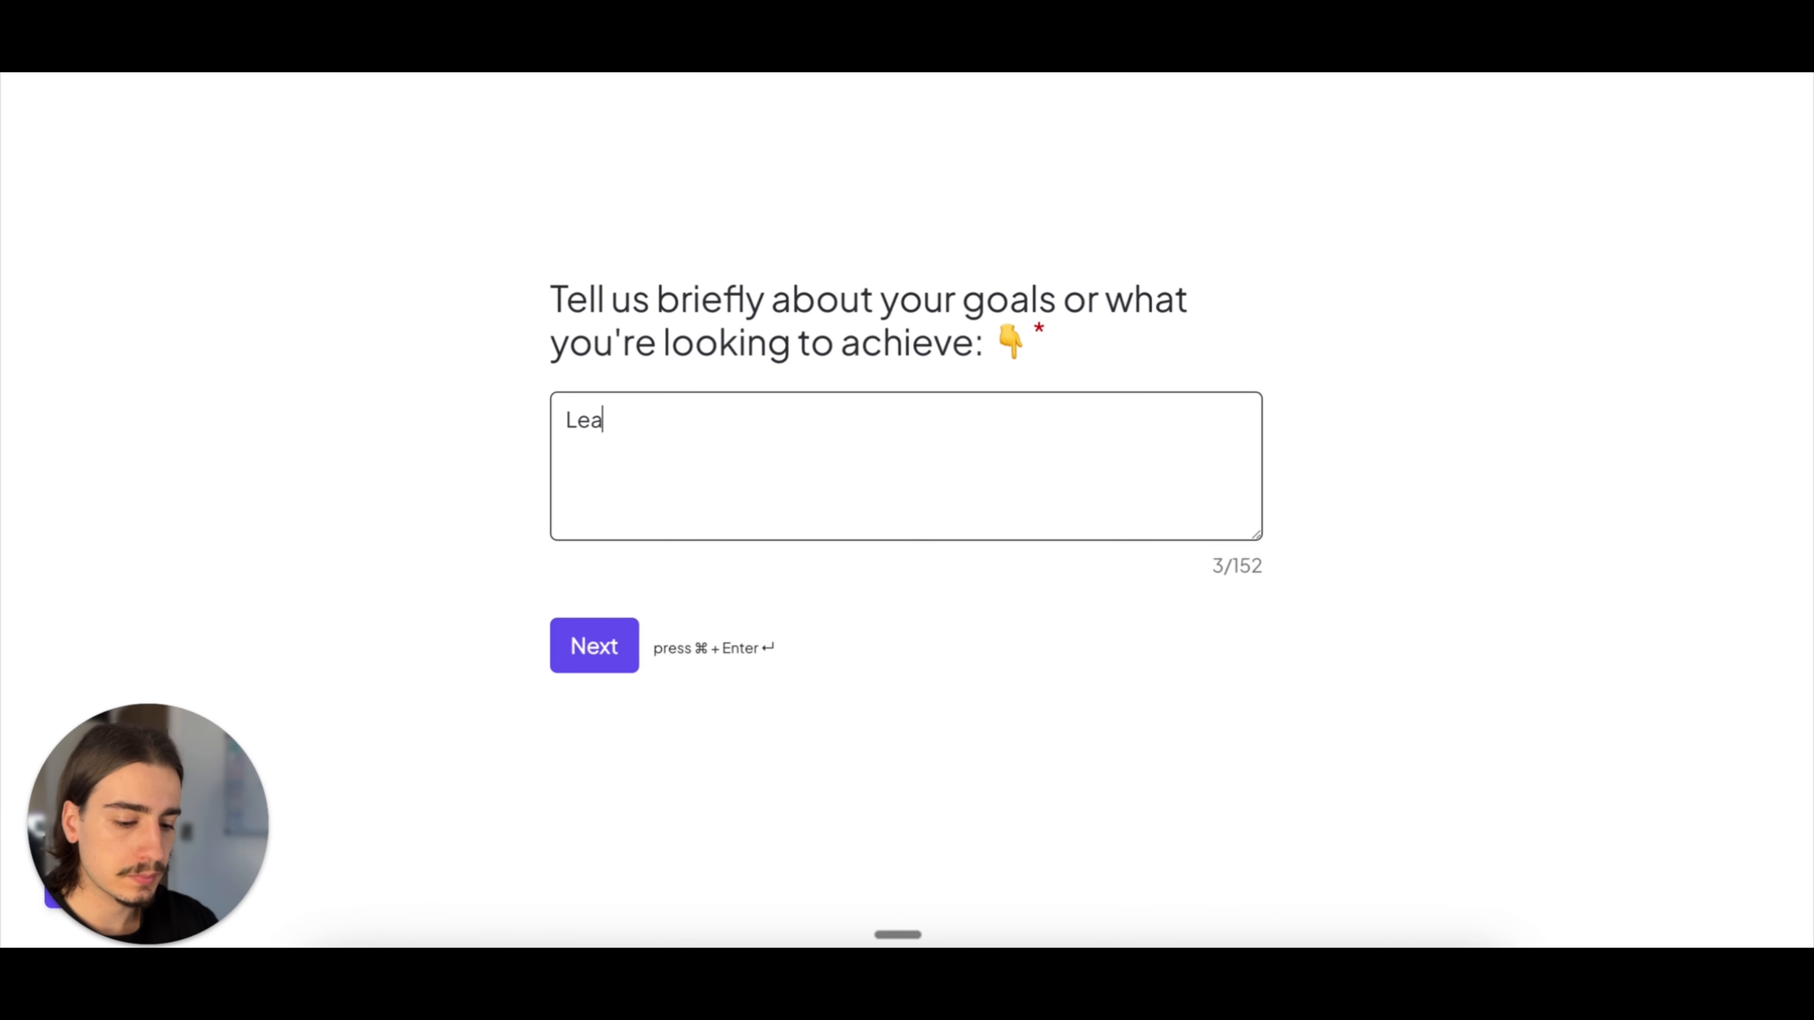
{"action": "key", "text": "Return"}
{"action": "key", "text": "super+Return"}
Step: Enter the first name, last name, email and phone number in the contact details and submit the form
{"action": "key", "text": "Tab"}
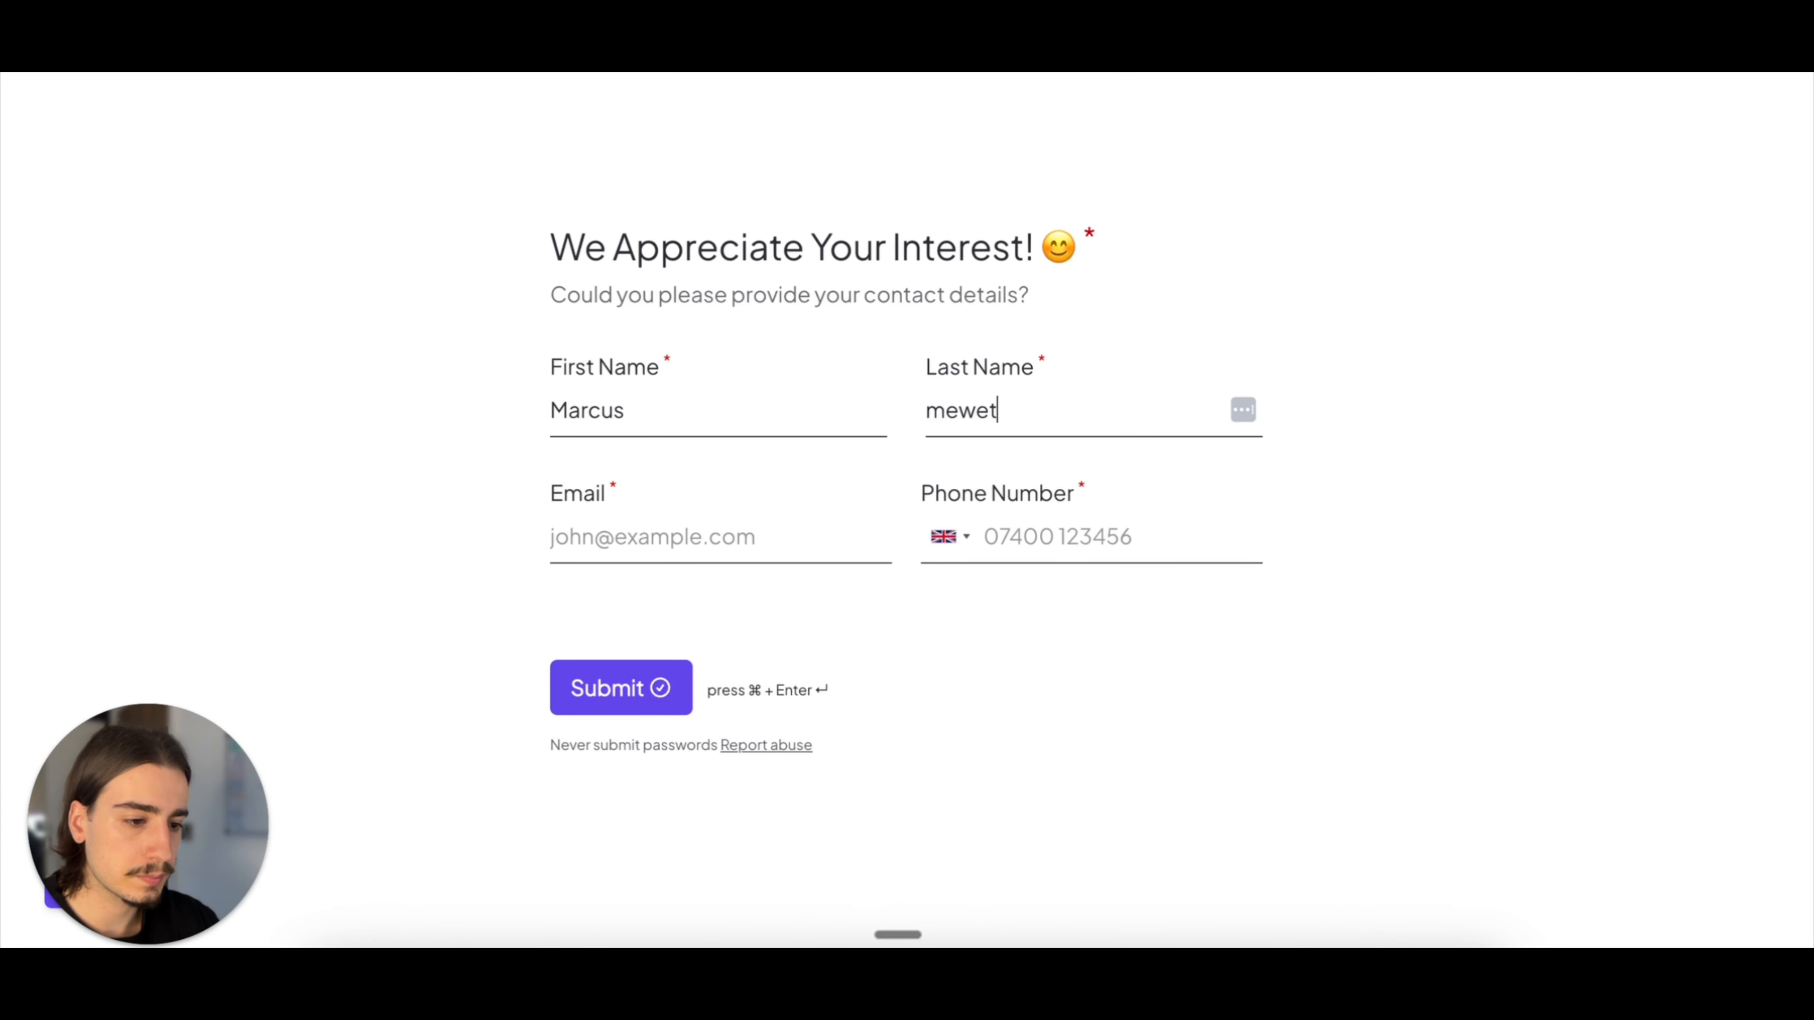
{"action": "key", "text": "Tab"}
{"action": "type", "text": "marcus@test.com"}
{"action": "key", "text": "Tab"}
{"action": "key", "text": "Tab"}
{"action": "type", "text": "07123123123"}
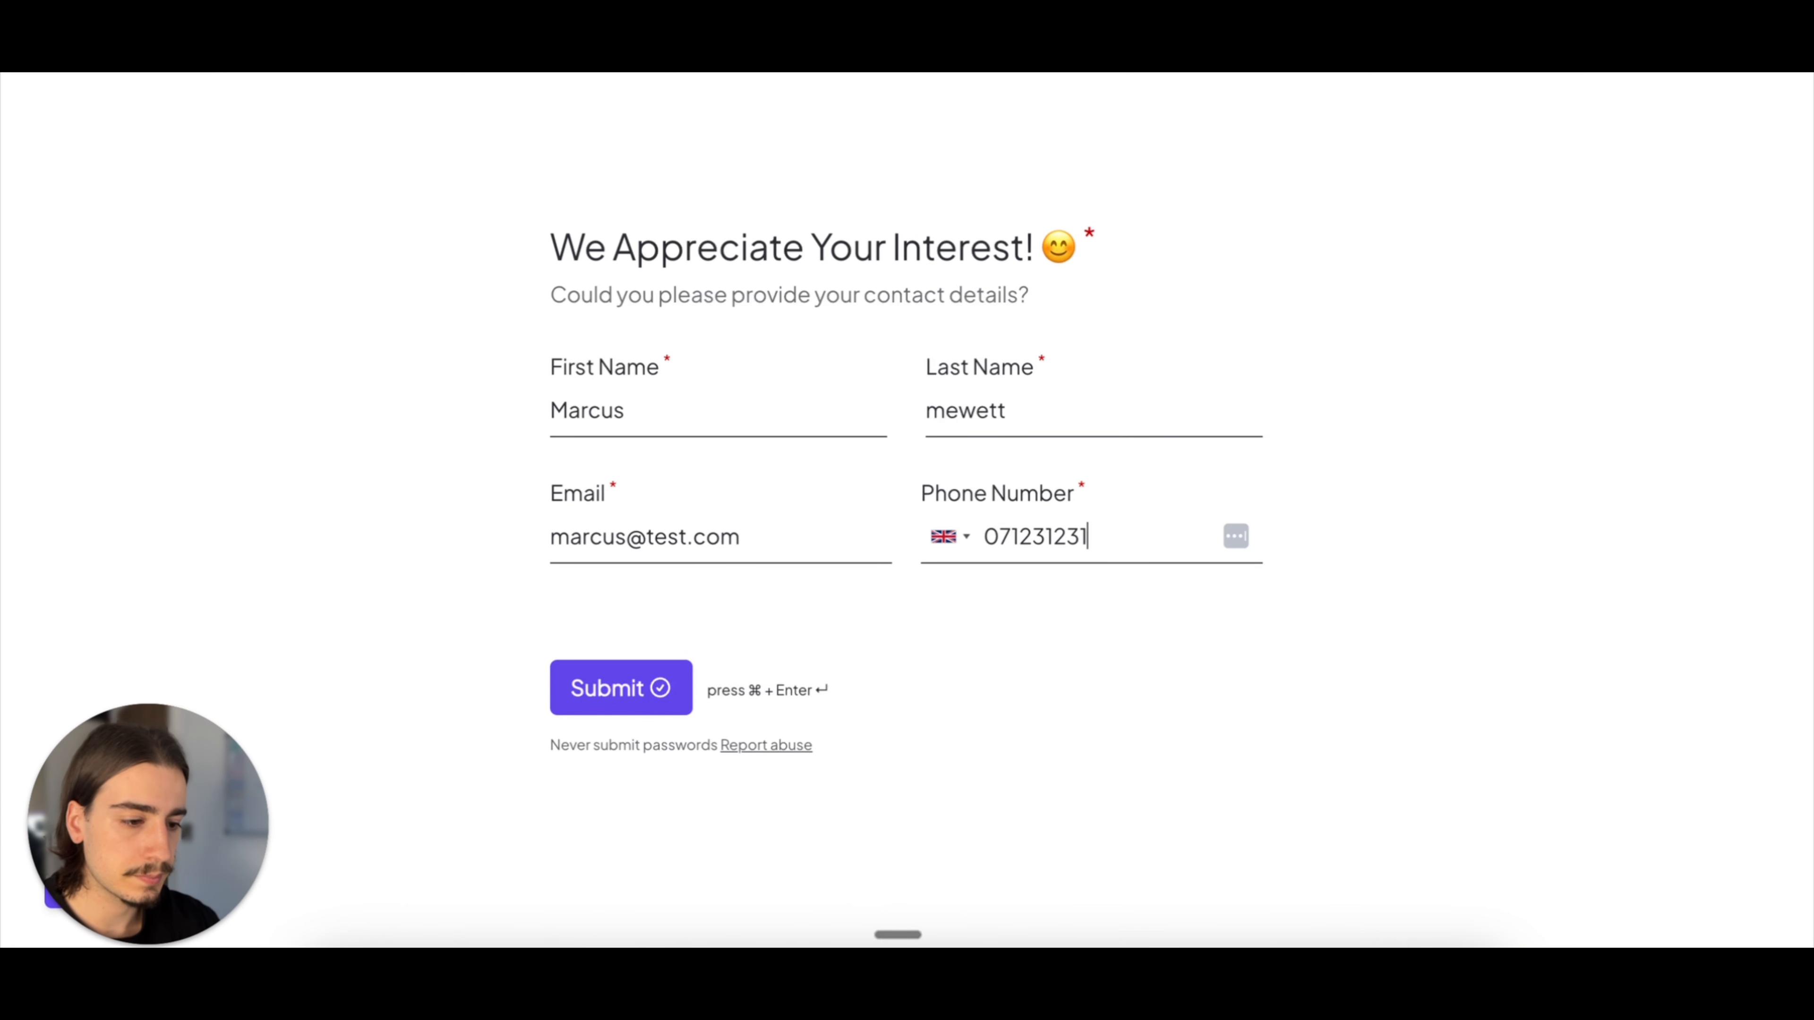
{"action": "left_click", "coordinate": [670, 675]}
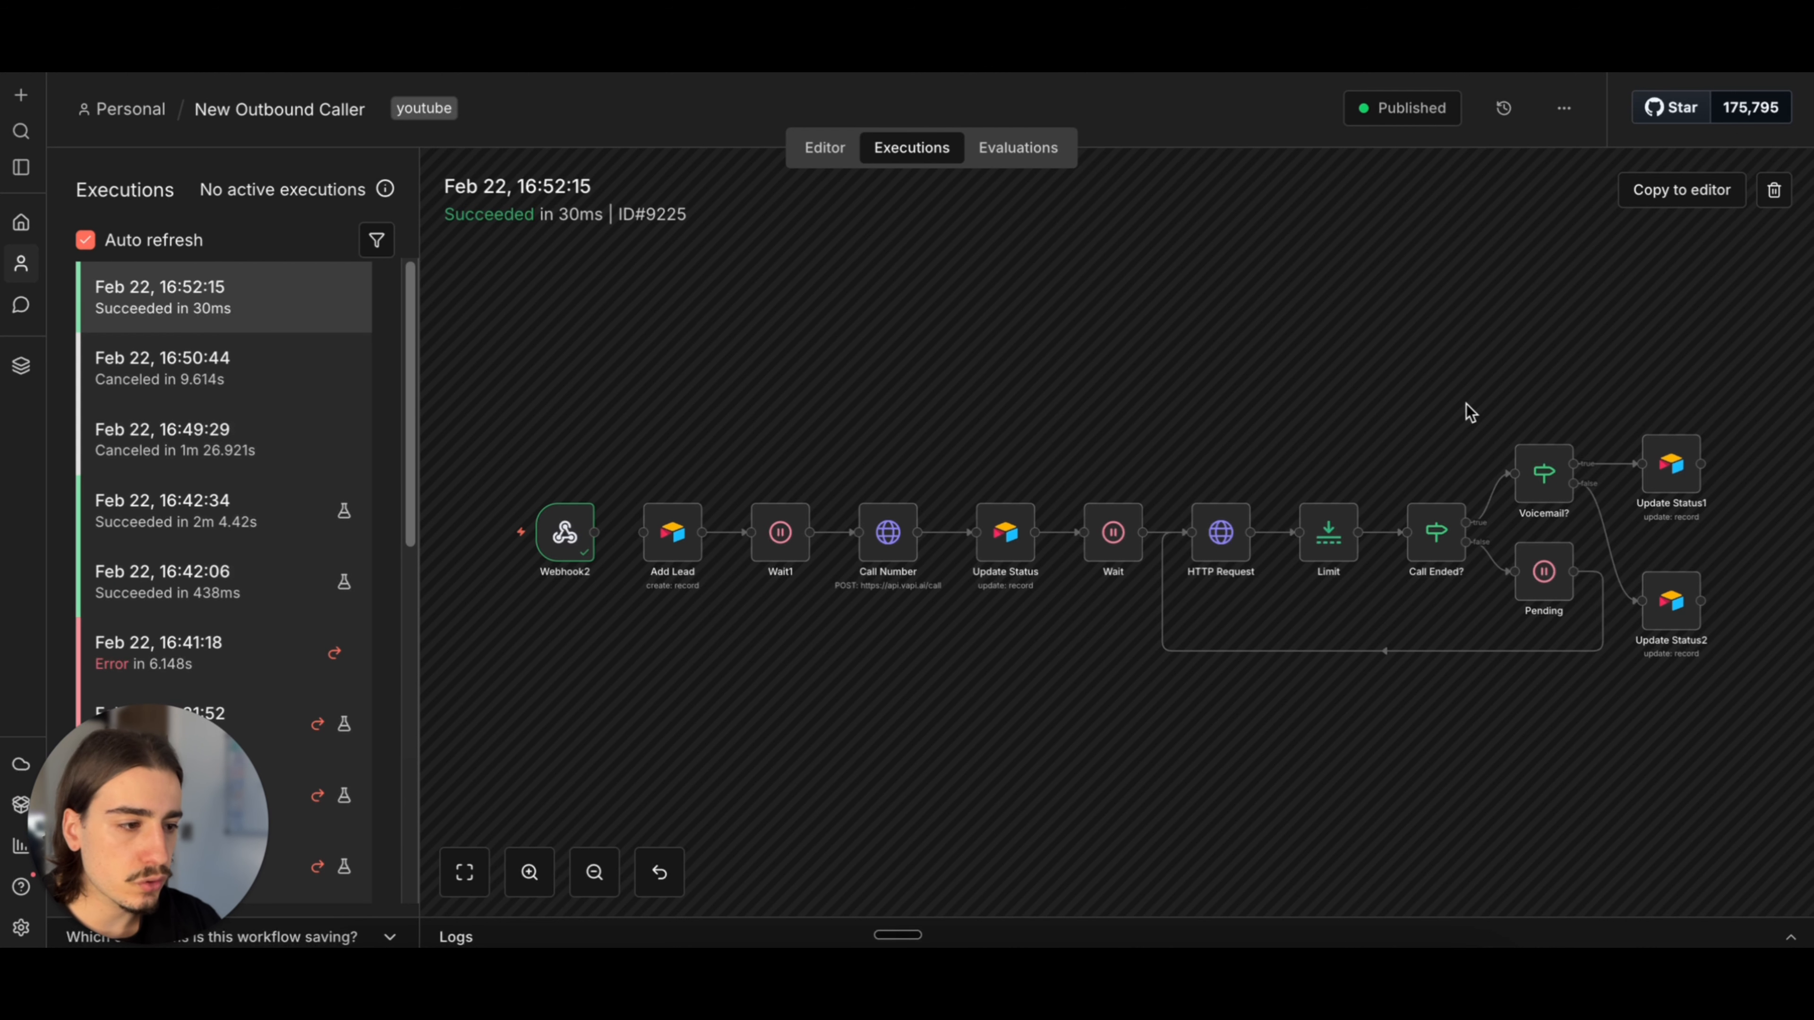
Step: Copy the latest n8n execution into the editor and examine the form answers and contact details in Webhook2's output
{"action": "left_click", "coordinate": [1694, 197]}
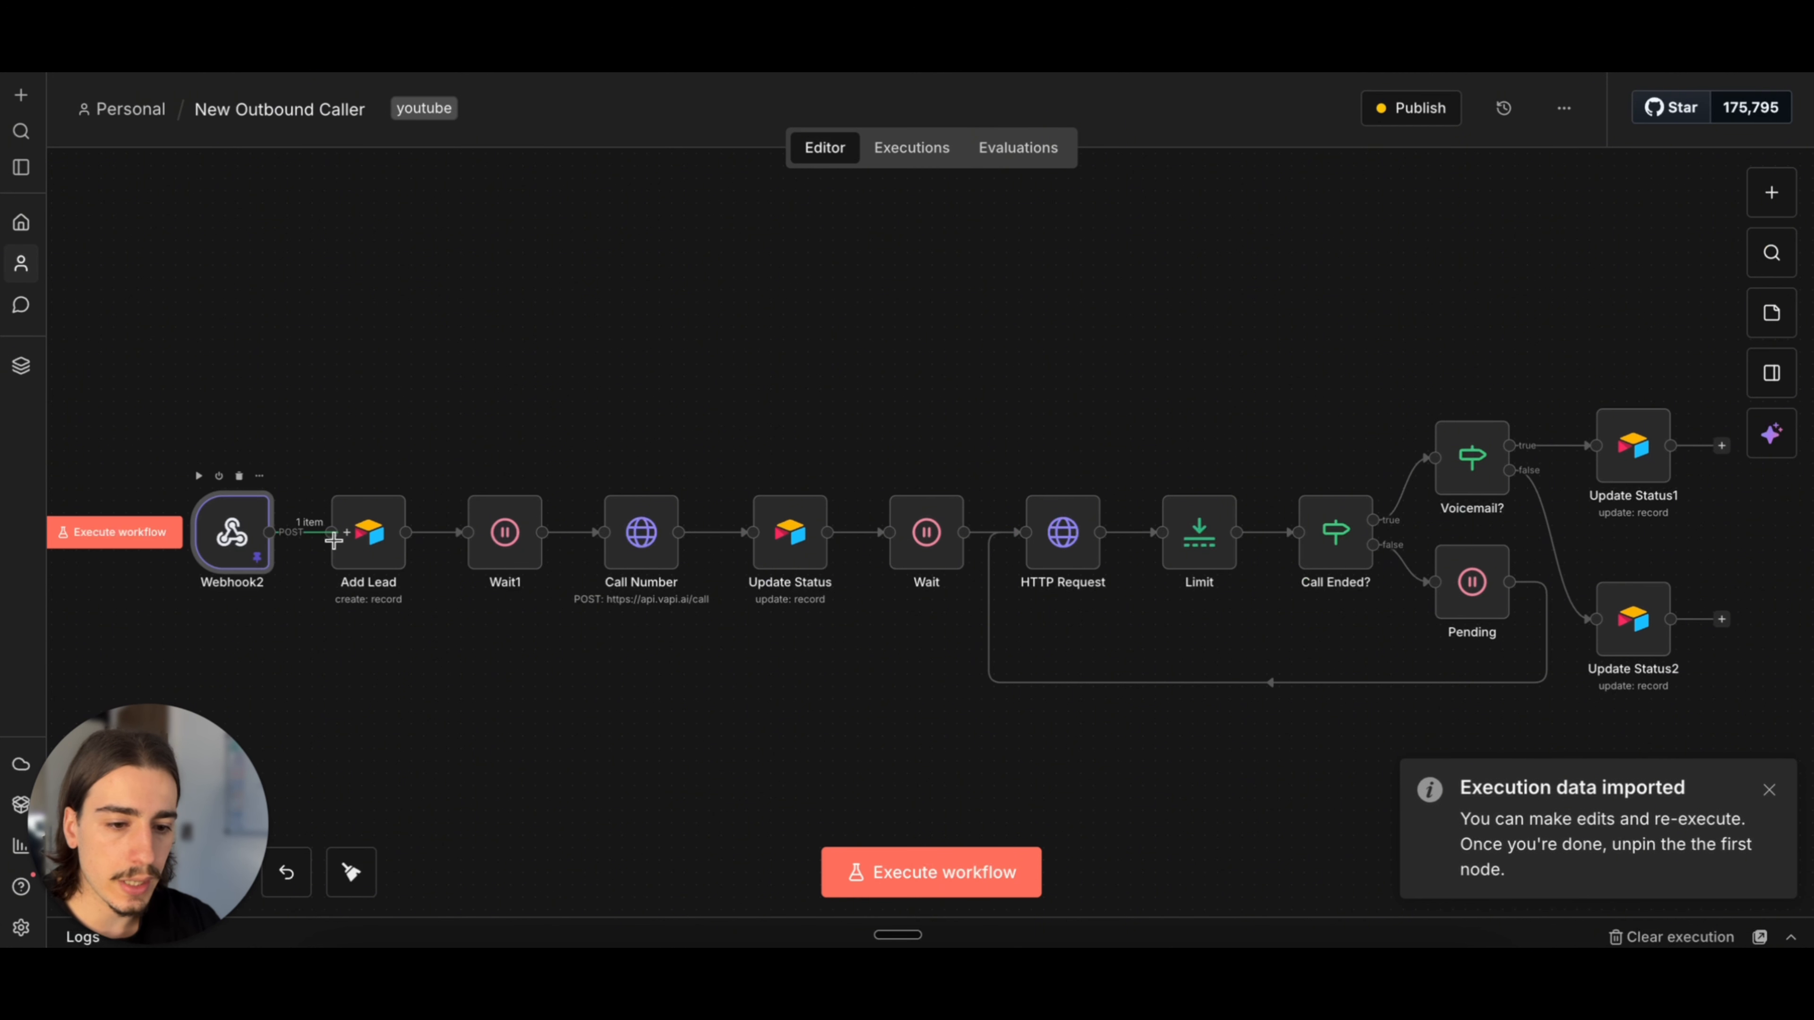
{"action": "double_click", "coordinate": [233, 532]}
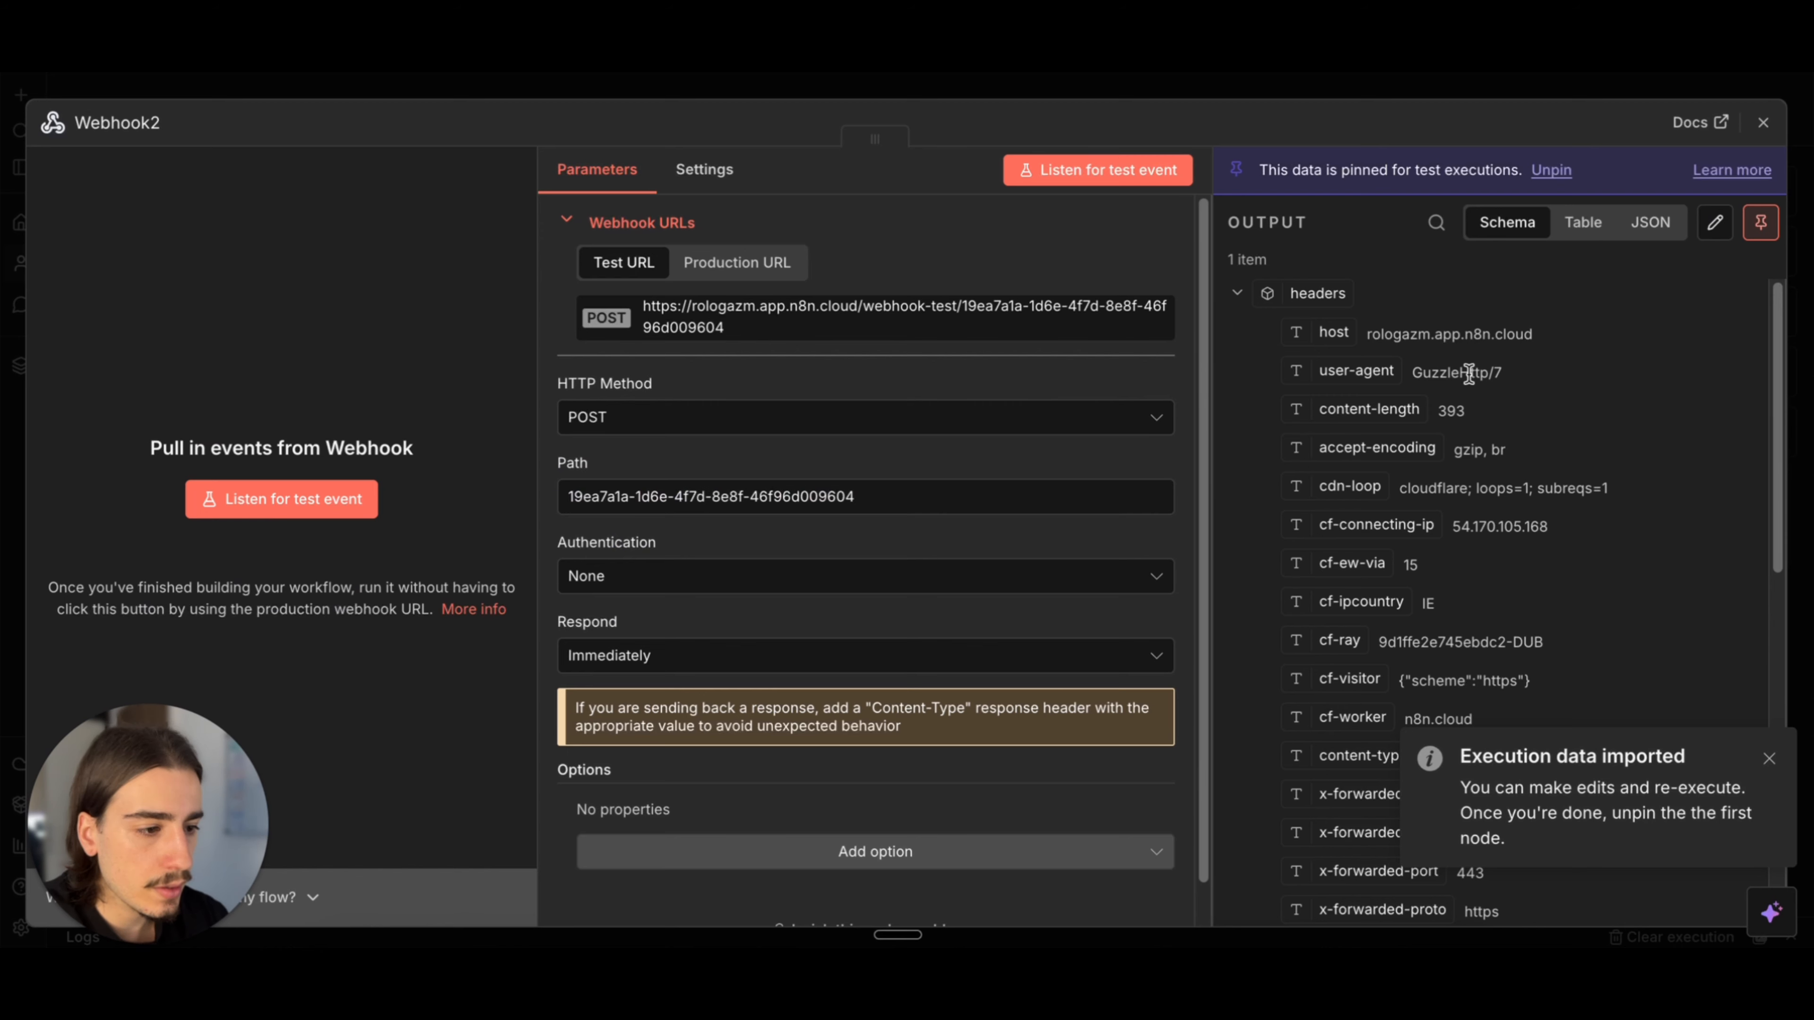
{"action": "scroll", "coordinate": [1518, 441], "scroll_direction": "down", "scroll_amount": 6}
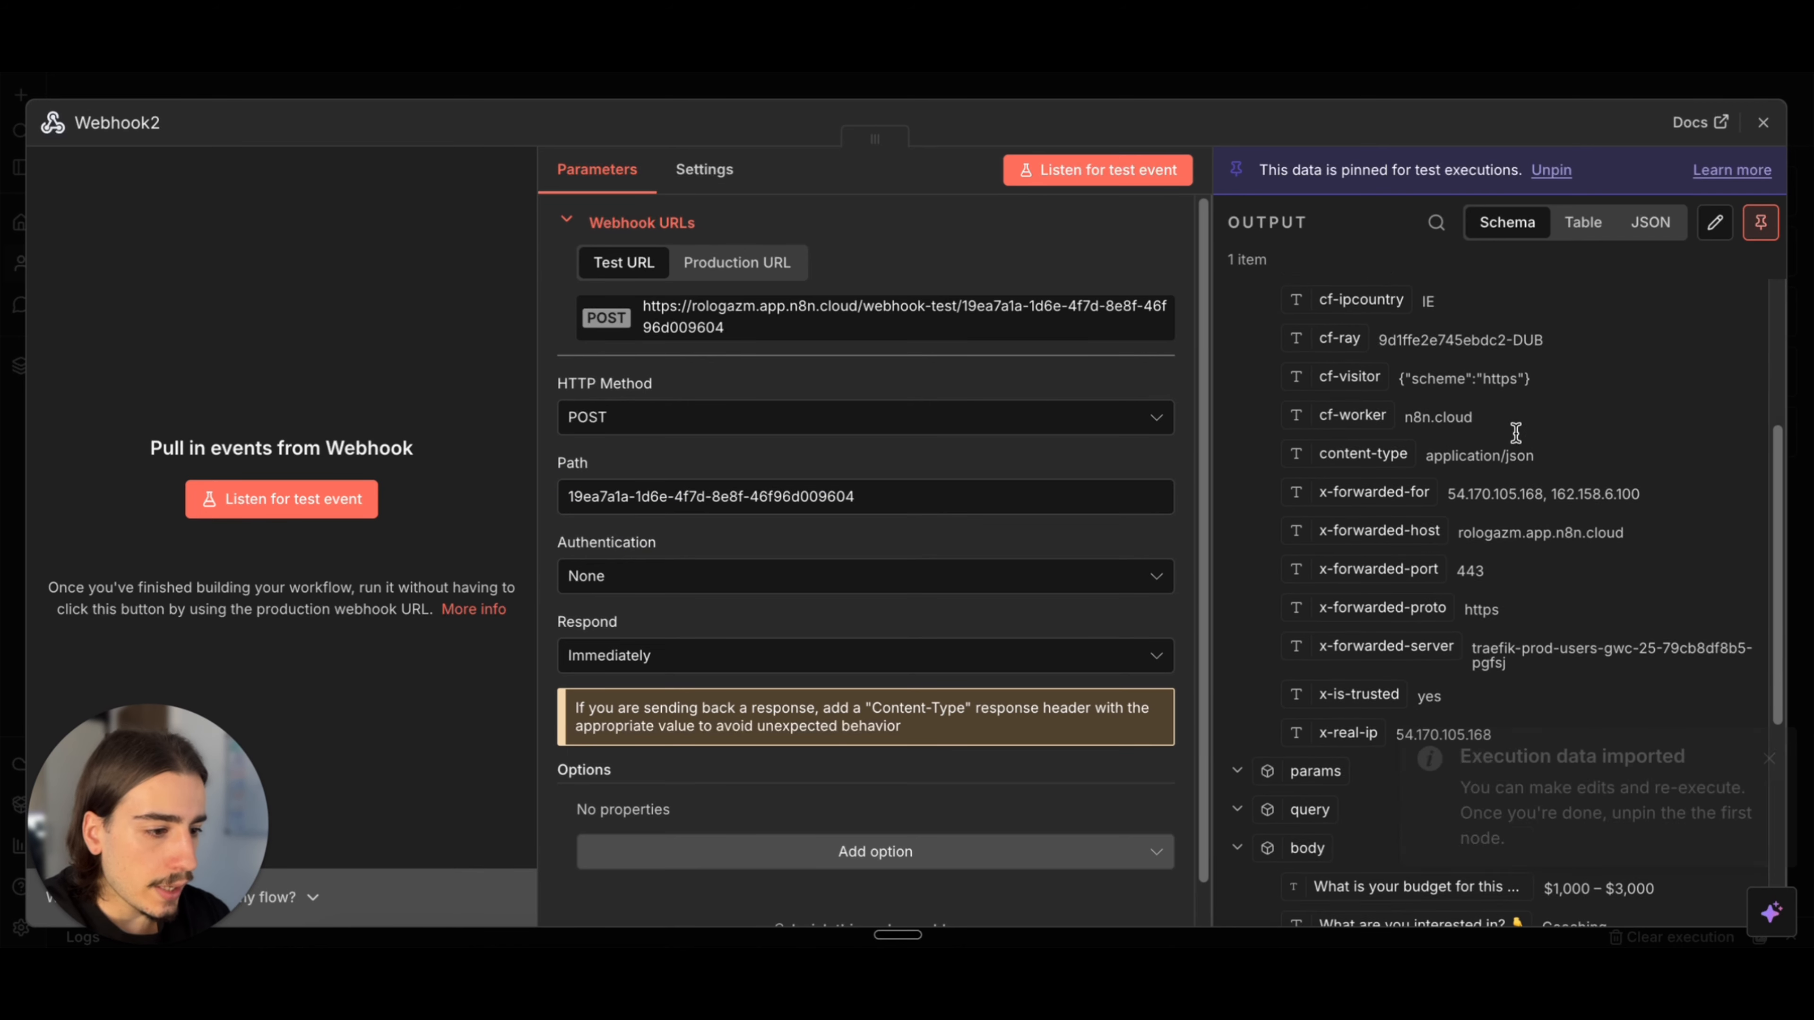
{"action": "scroll", "coordinate": [1518, 441], "scroll_direction": "down", "scroll_amount": 5}
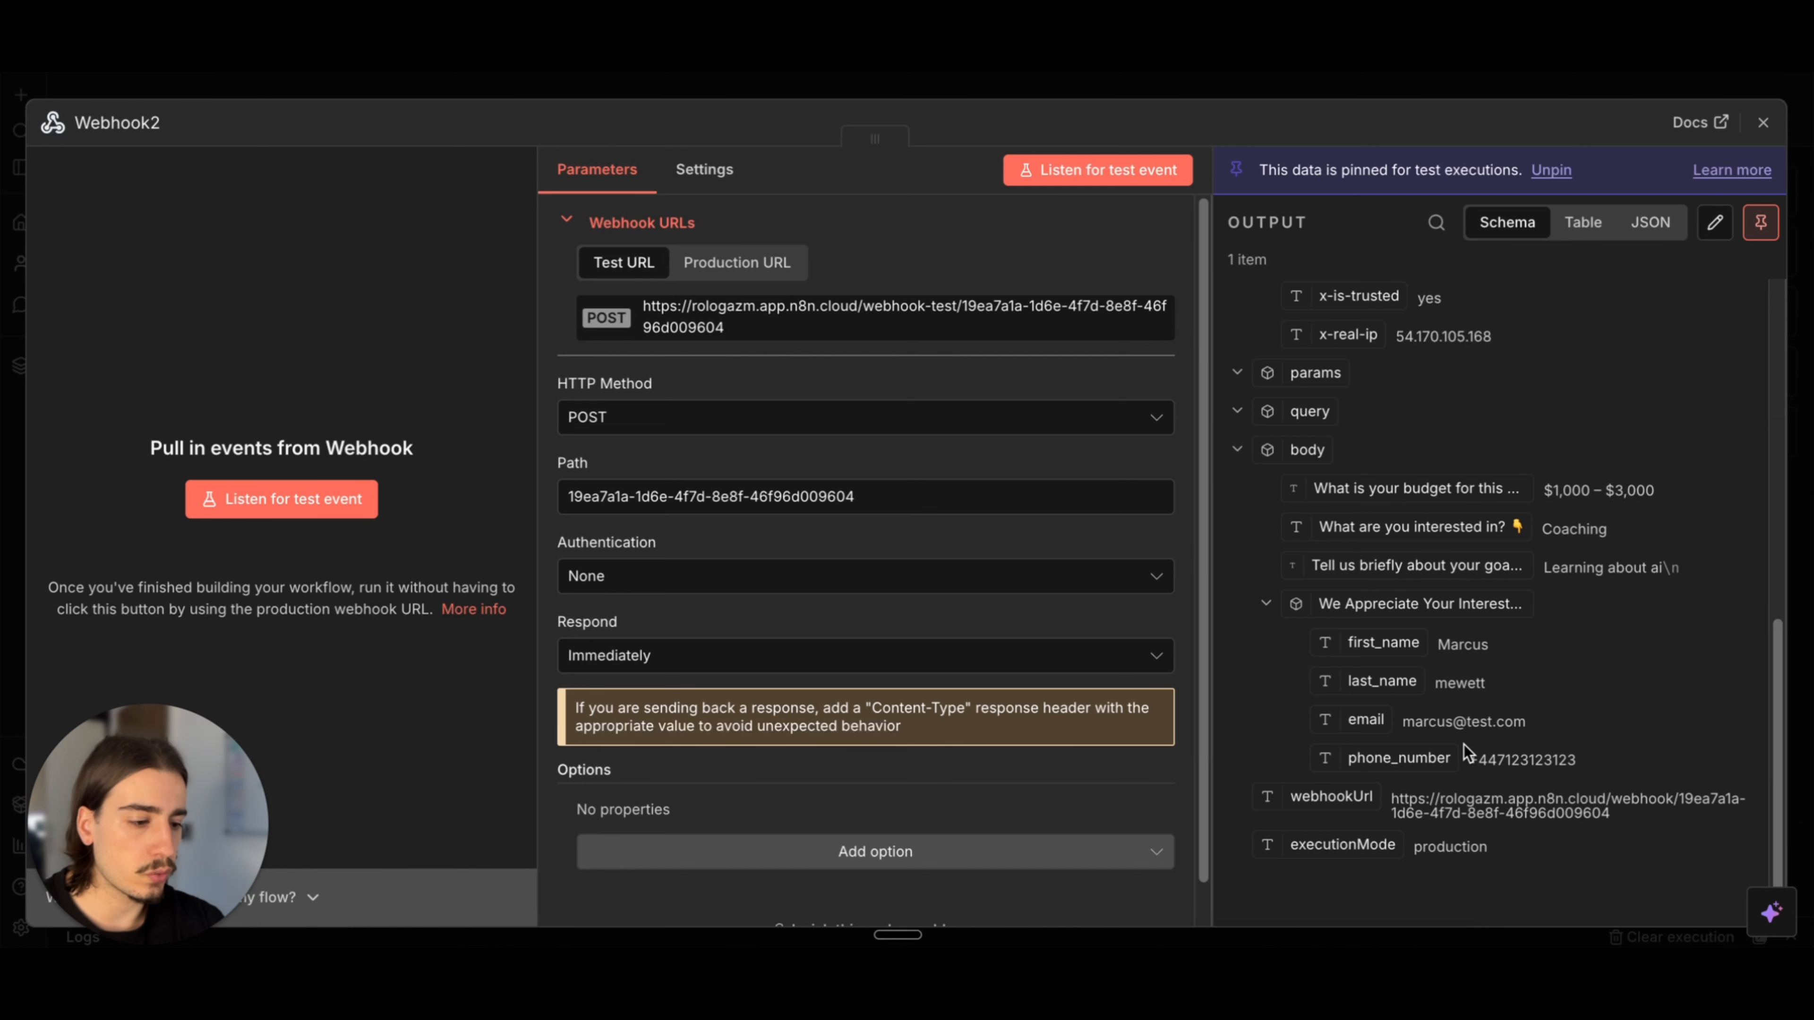
{"action": "left_click", "coordinate": [1484, 90]}
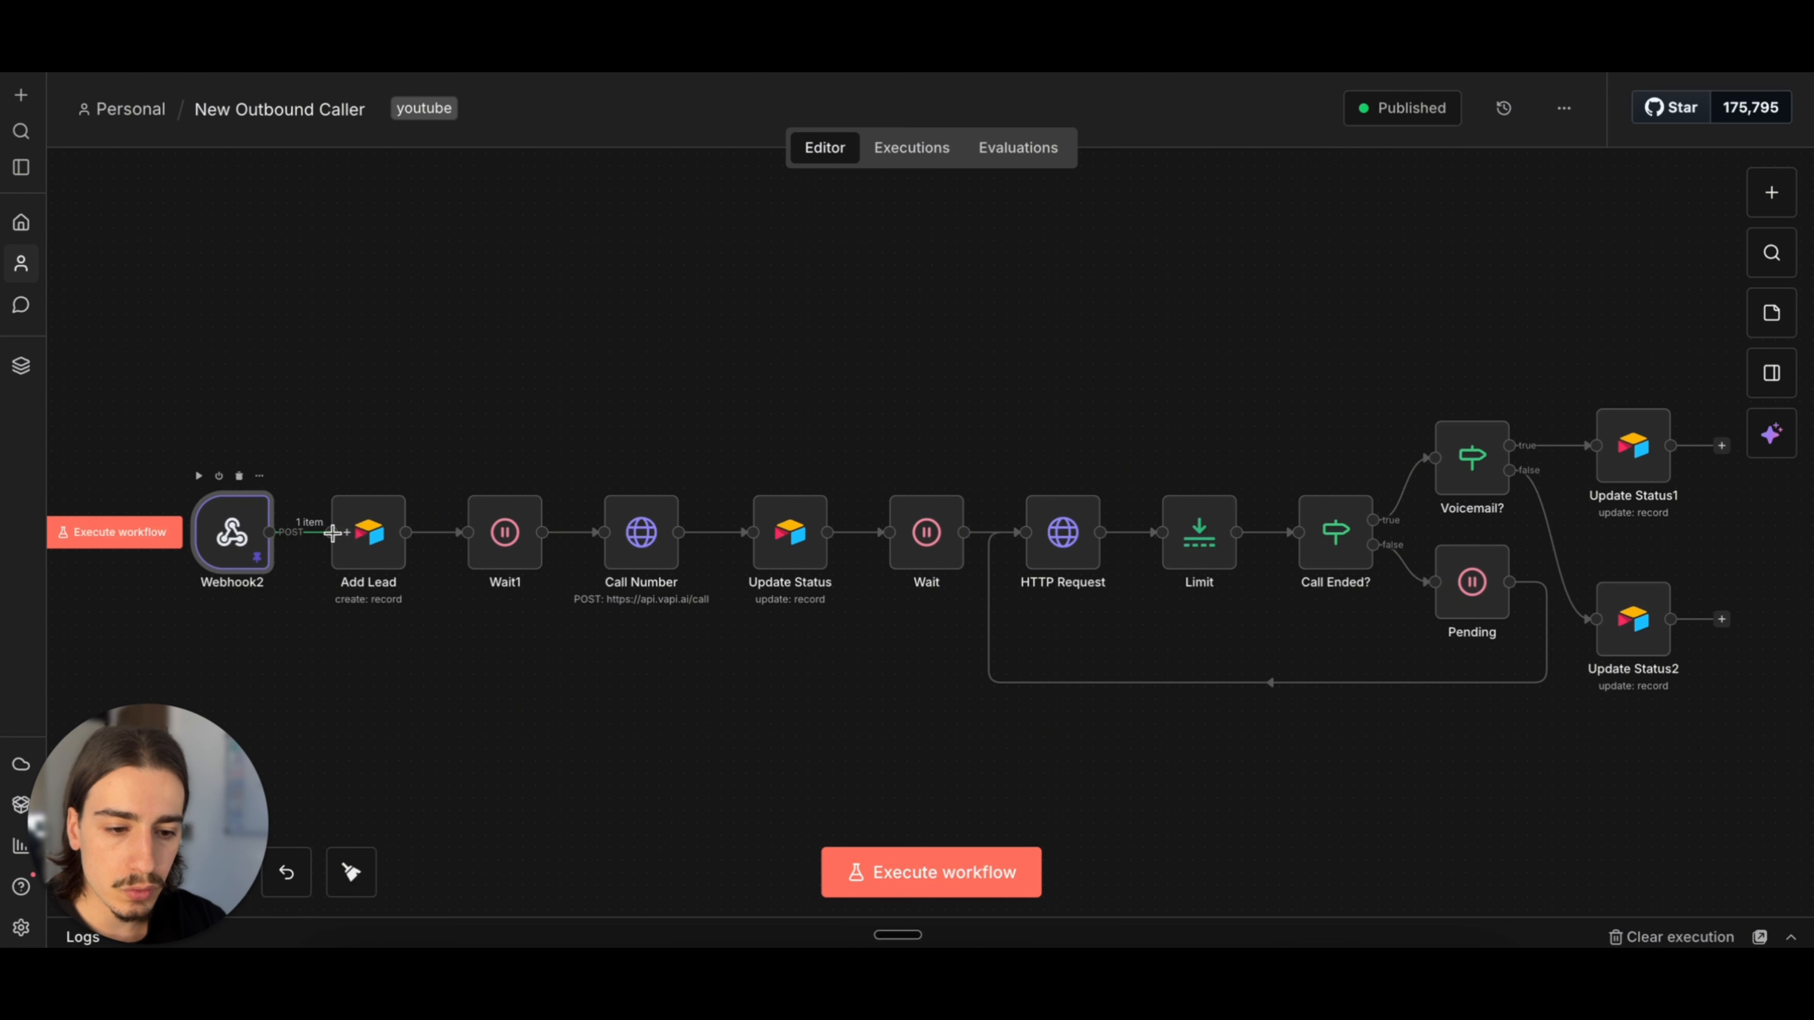
Step: Reconnect Webhook2 to Add Lead, and review Add Lead's Airtable base, table and mapped contact fields
{"action": "mouse_move", "coordinate": [242, 533]}
{"action": "left_mouse_down"}
{"action": "mouse_move", "coordinate": [229, 520]}
{"action": "mouse_move", "coordinate": [244, 533]}
{"action": "left_mouse_up"}
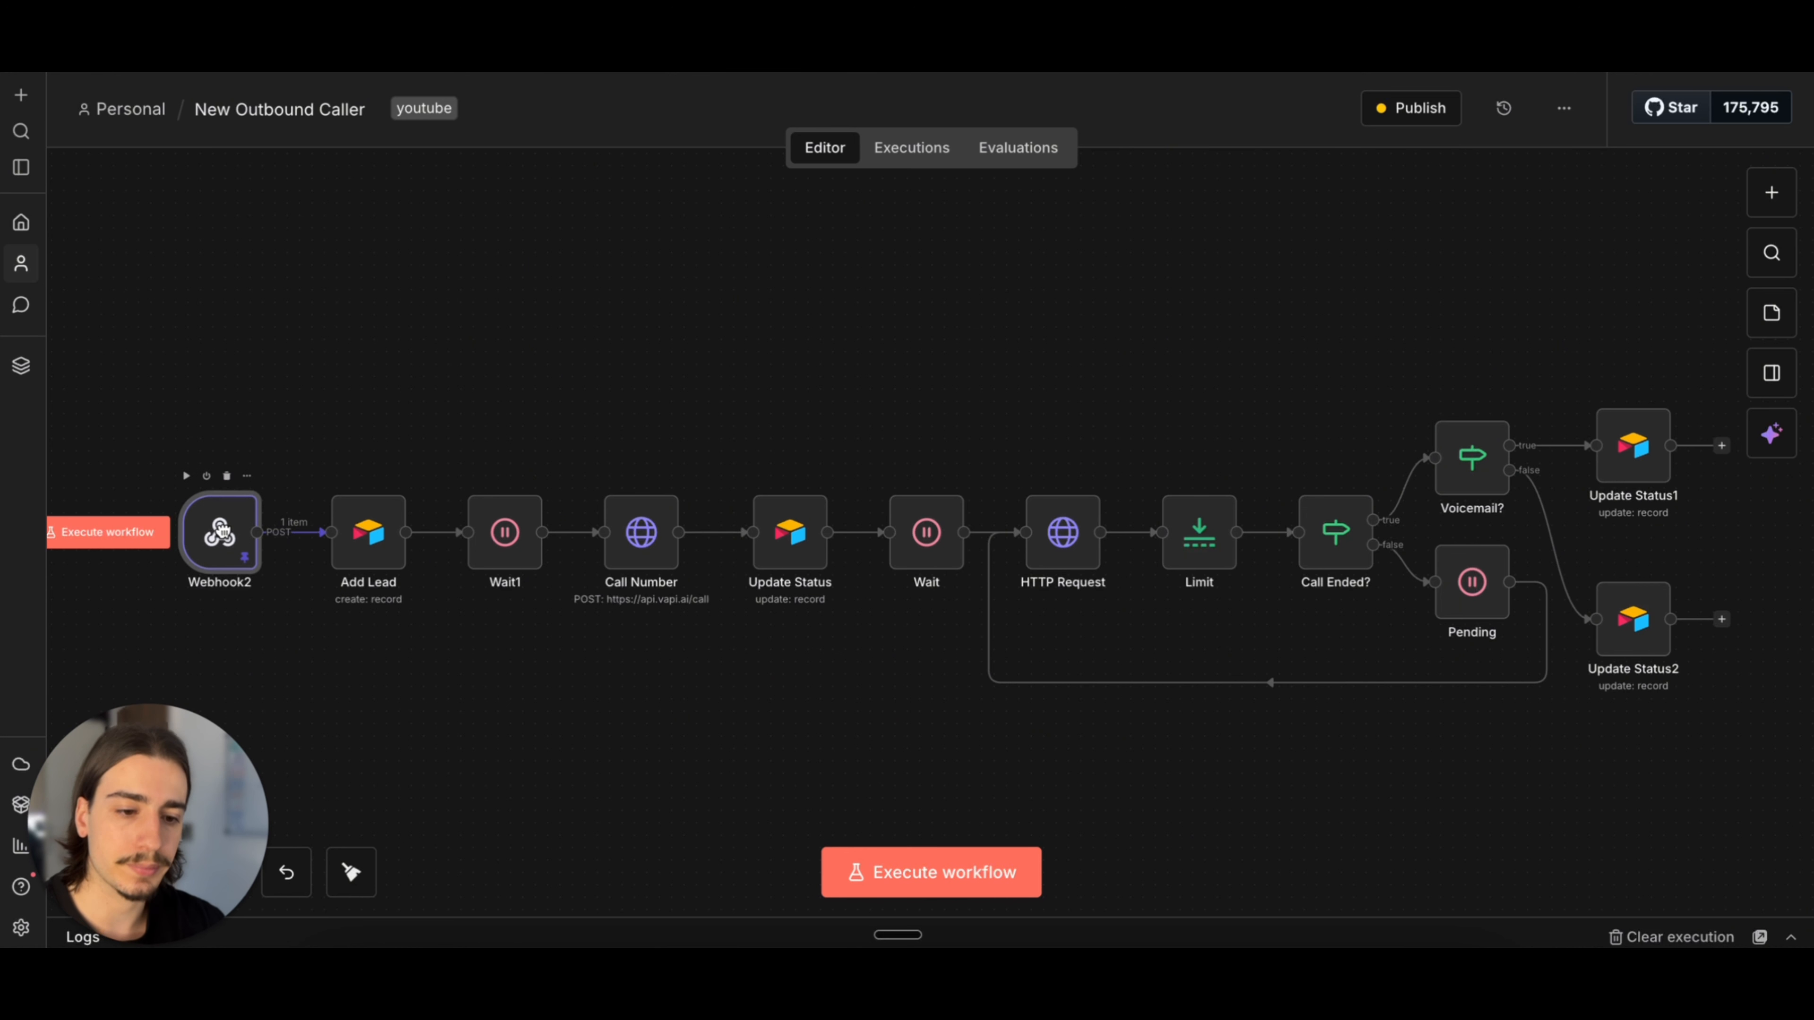
{"action": "left_click", "coordinate": [386, 537]}
{"action": "key", "text": "Return"}
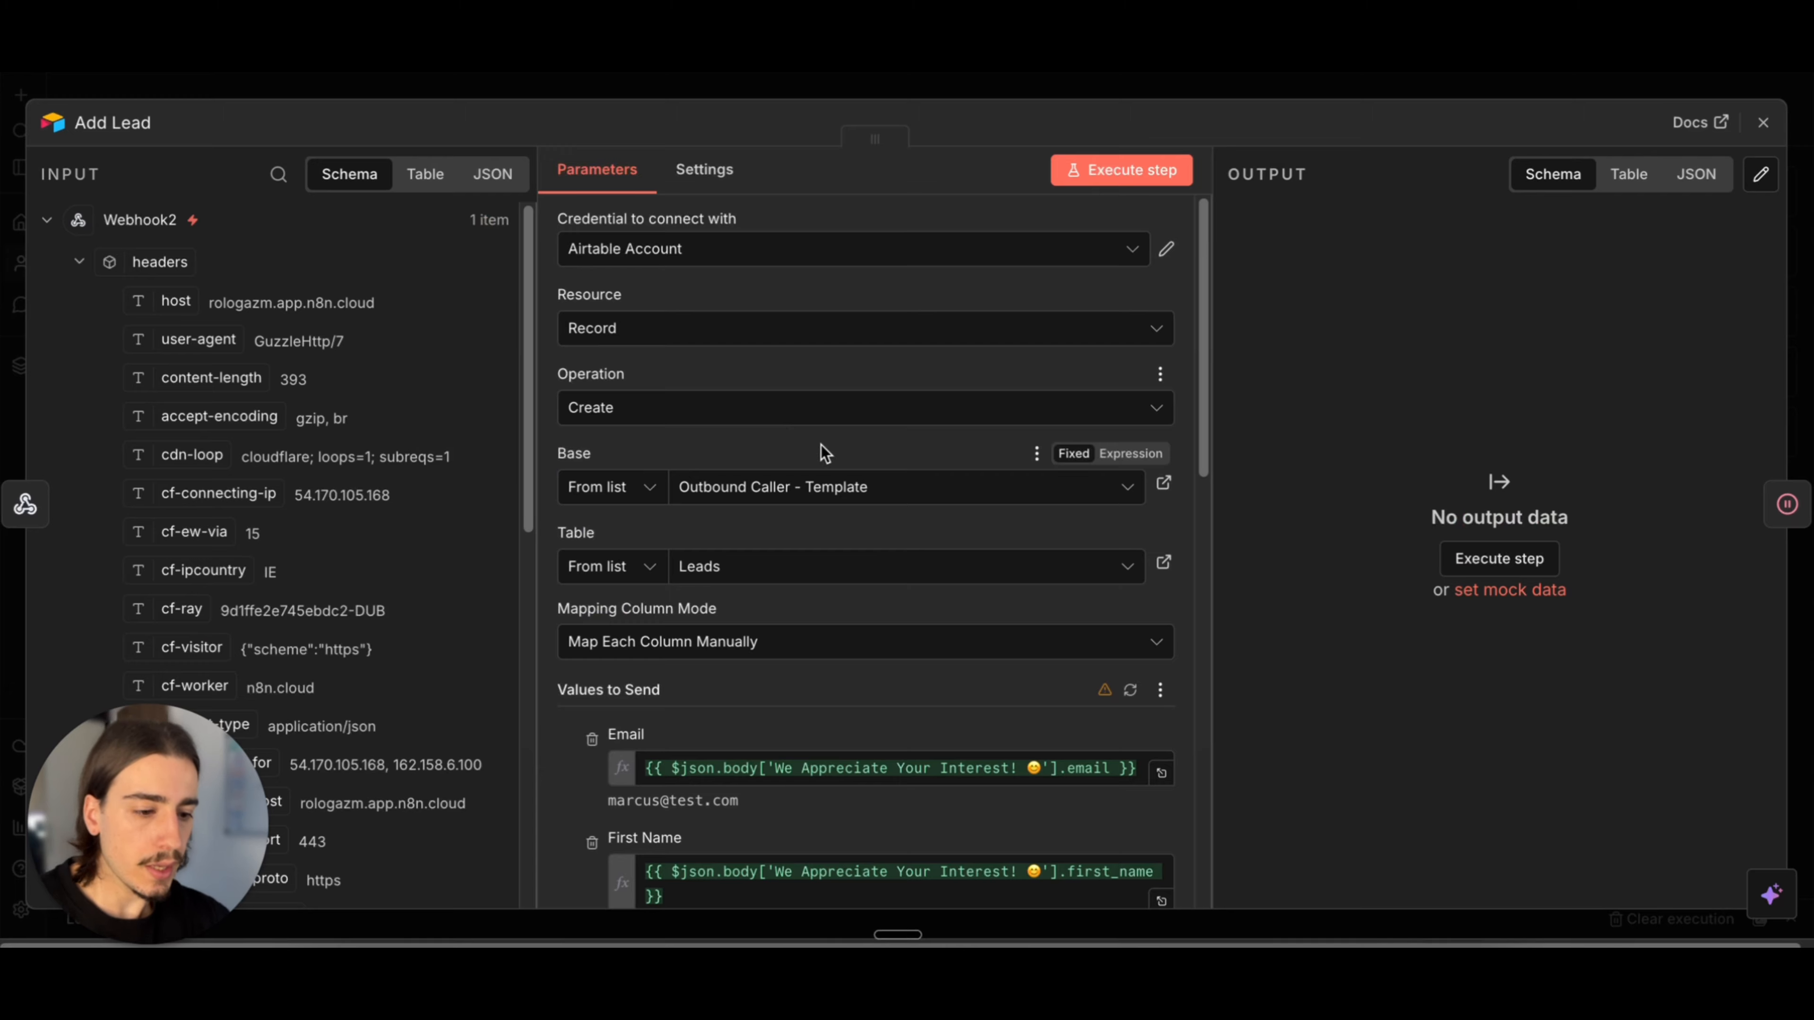
{"action": "scroll", "coordinate": [823, 454], "scroll_direction": "down", "scroll_amount": 2}
{"action": "scroll", "coordinate": [823, 454], "scroll_direction": "up", "scroll_amount": 2}
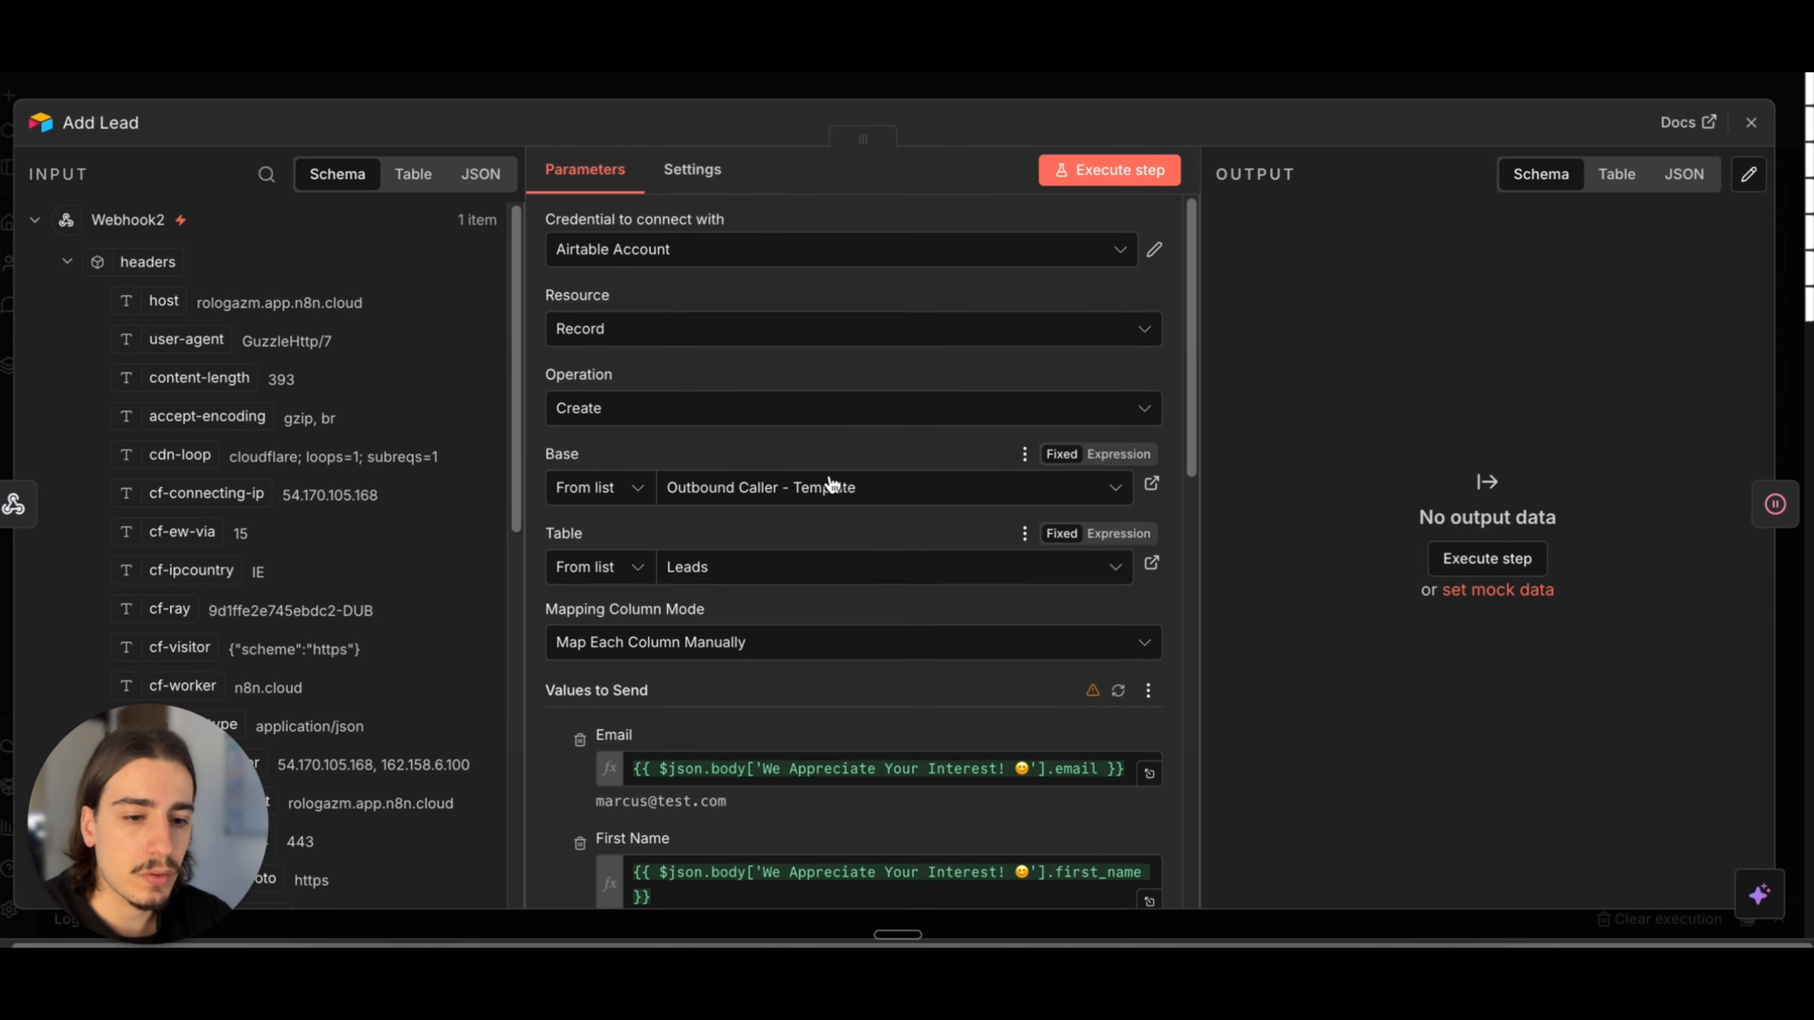
{"action": "scroll", "coordinate": [830, 486], "scroll_direction": "down", "scroll_amount": 5}
{"action": "scroll", "coordinate": [329, 500], "scroll_direction": "down", "scroll_amount": 3}
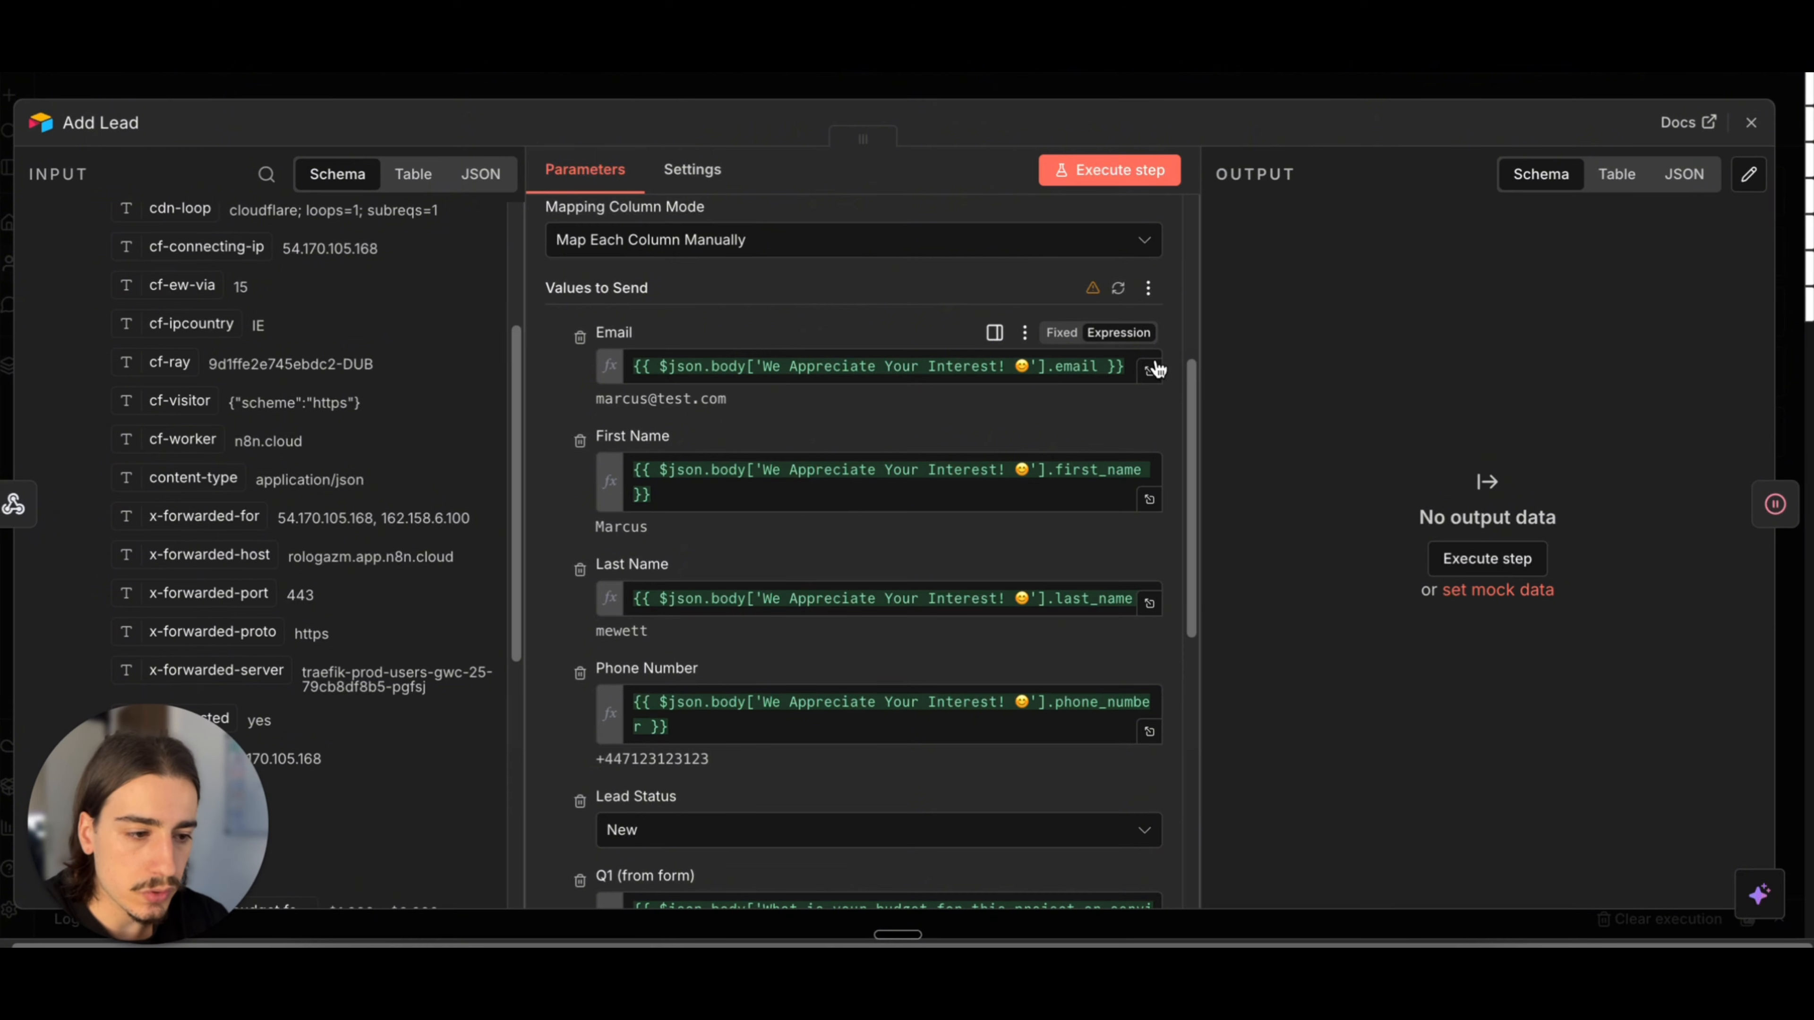
Step: Clear the existing expressions from Add Lead's Email, First Name, Last Name and Phone Number fields
{"action": "left_click", "coordinate": [1131, 365]}
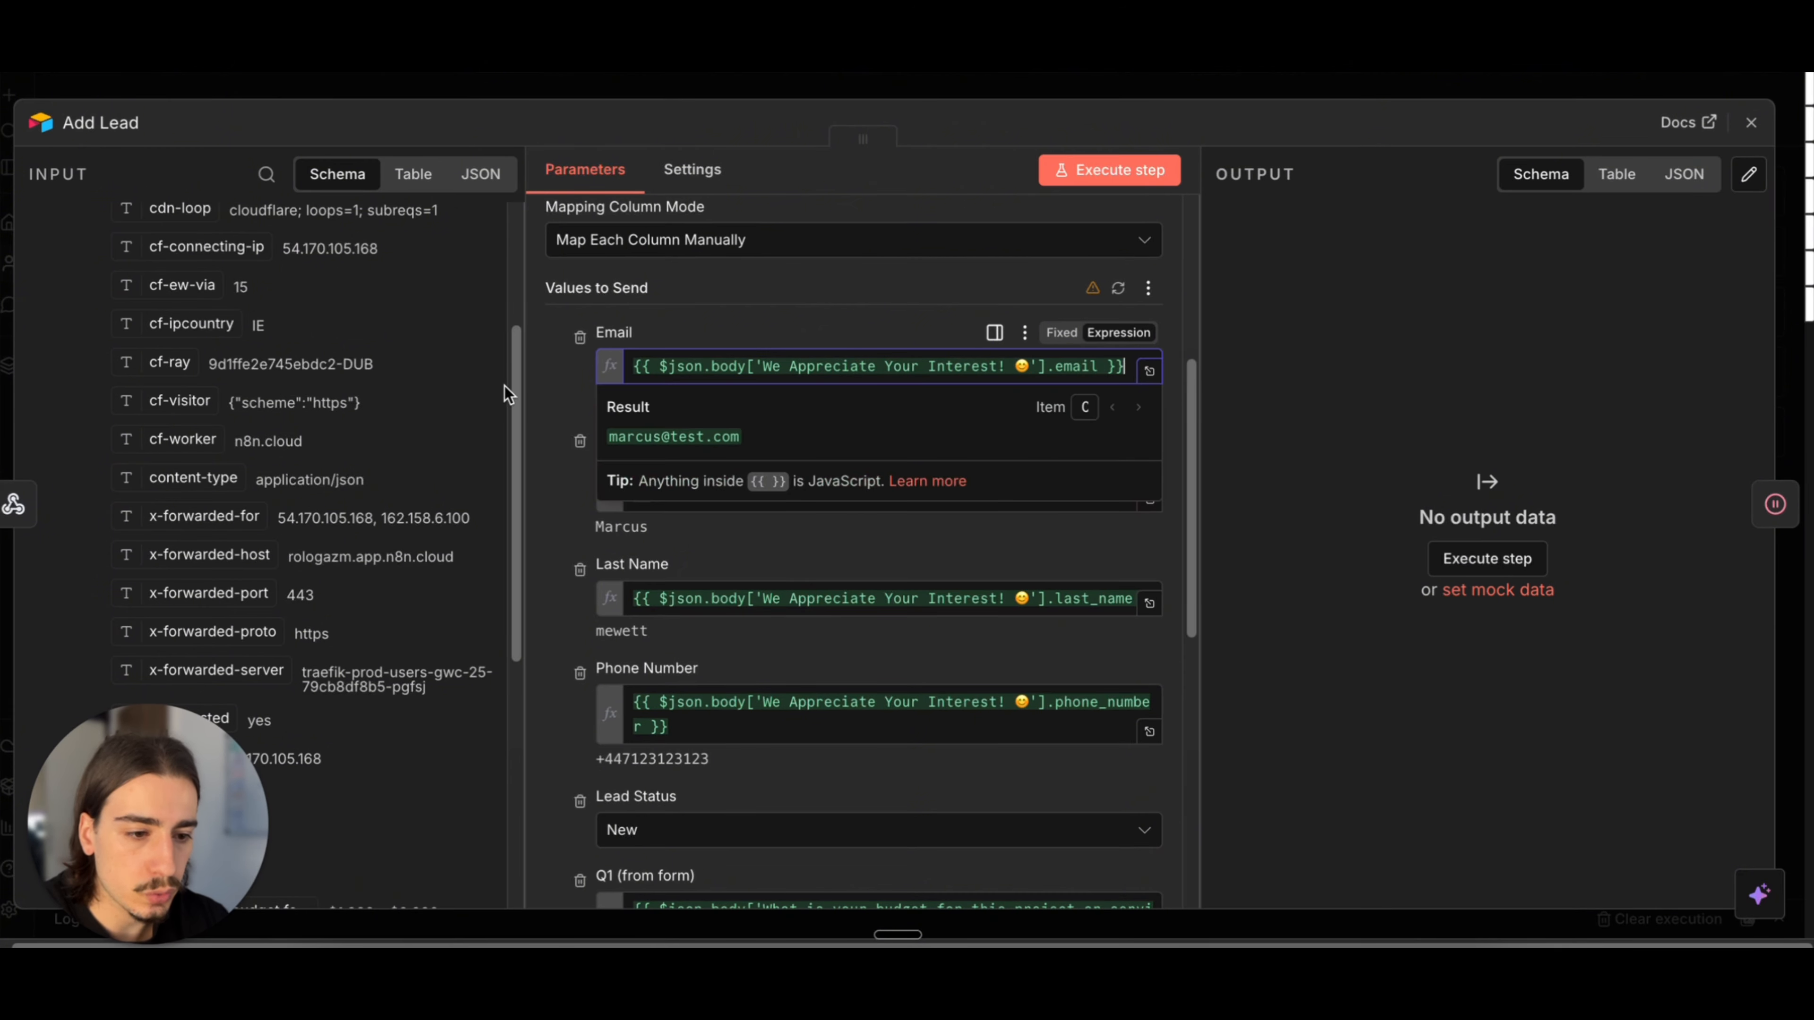
{"action": "left_click_drag", "start_coordinate": [1124, 360], "coordinate": [629, 366]}
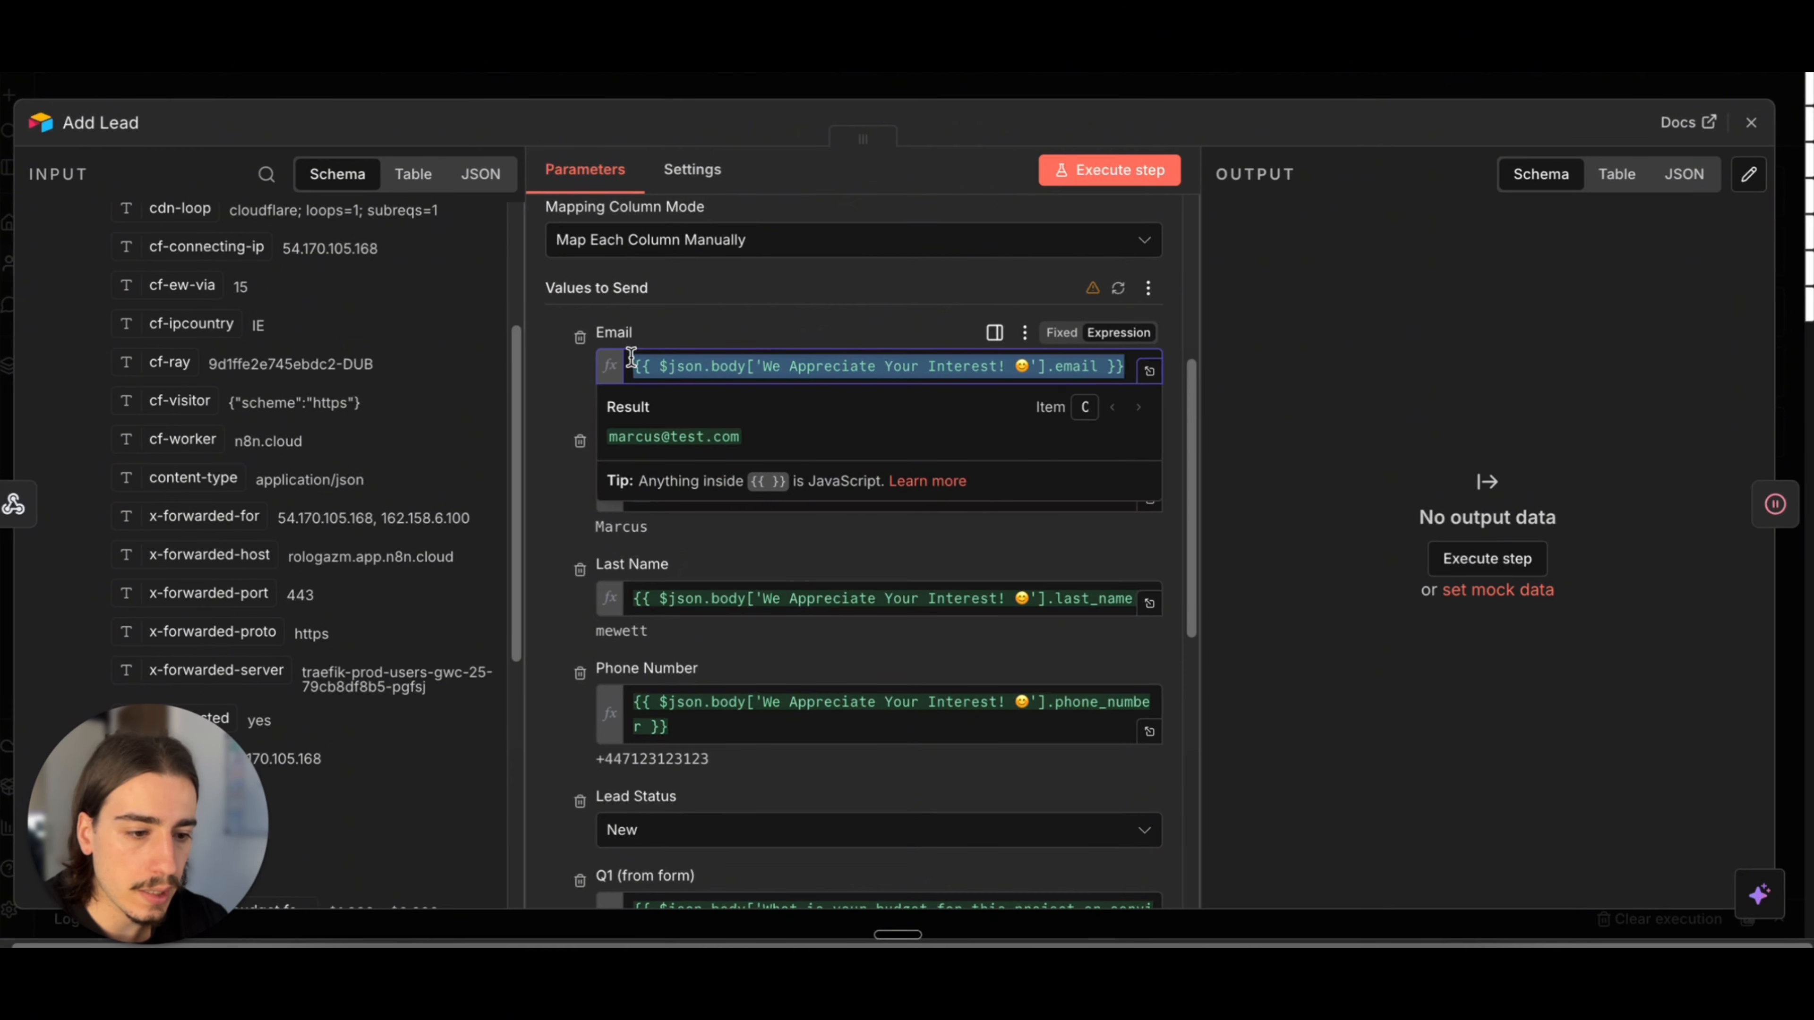
{"action": "key", "text": "BackSpace"}
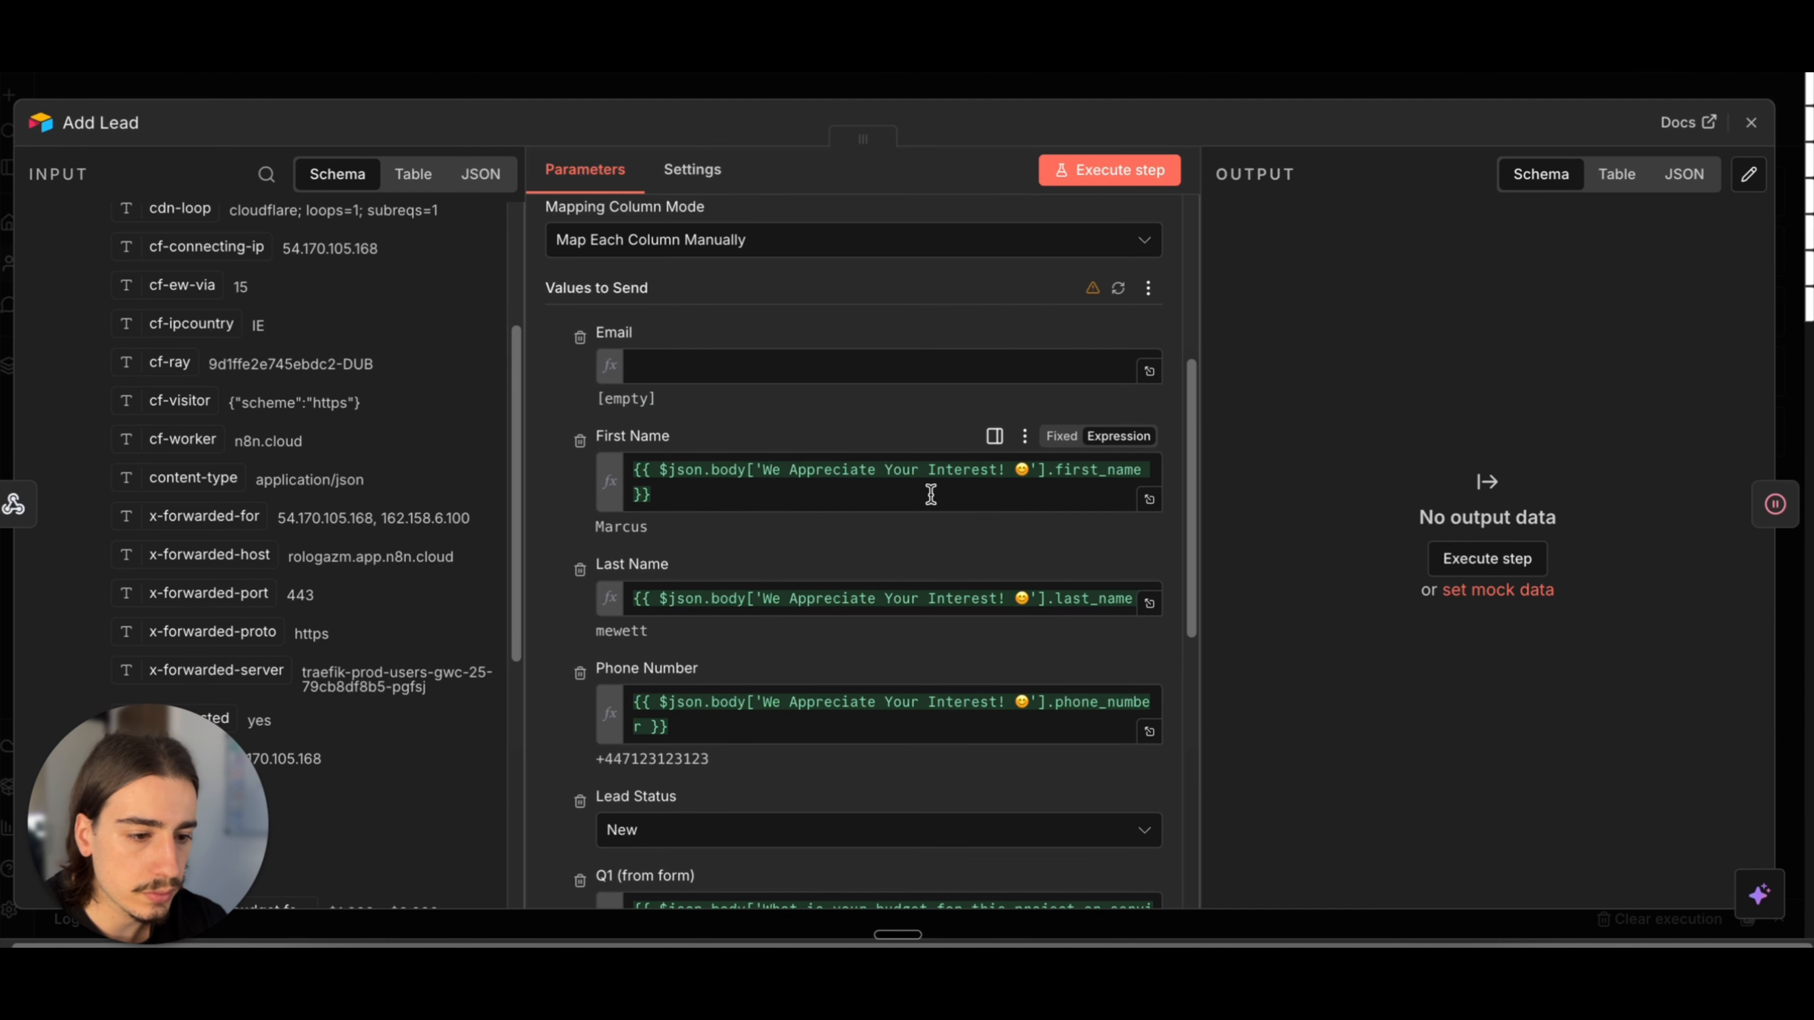
{"action": "left_click", "coordinate": [931, 494]}
{"action": "key", "text": "ctrl+a"}
{"action": "key", "text": "BackSpace"}
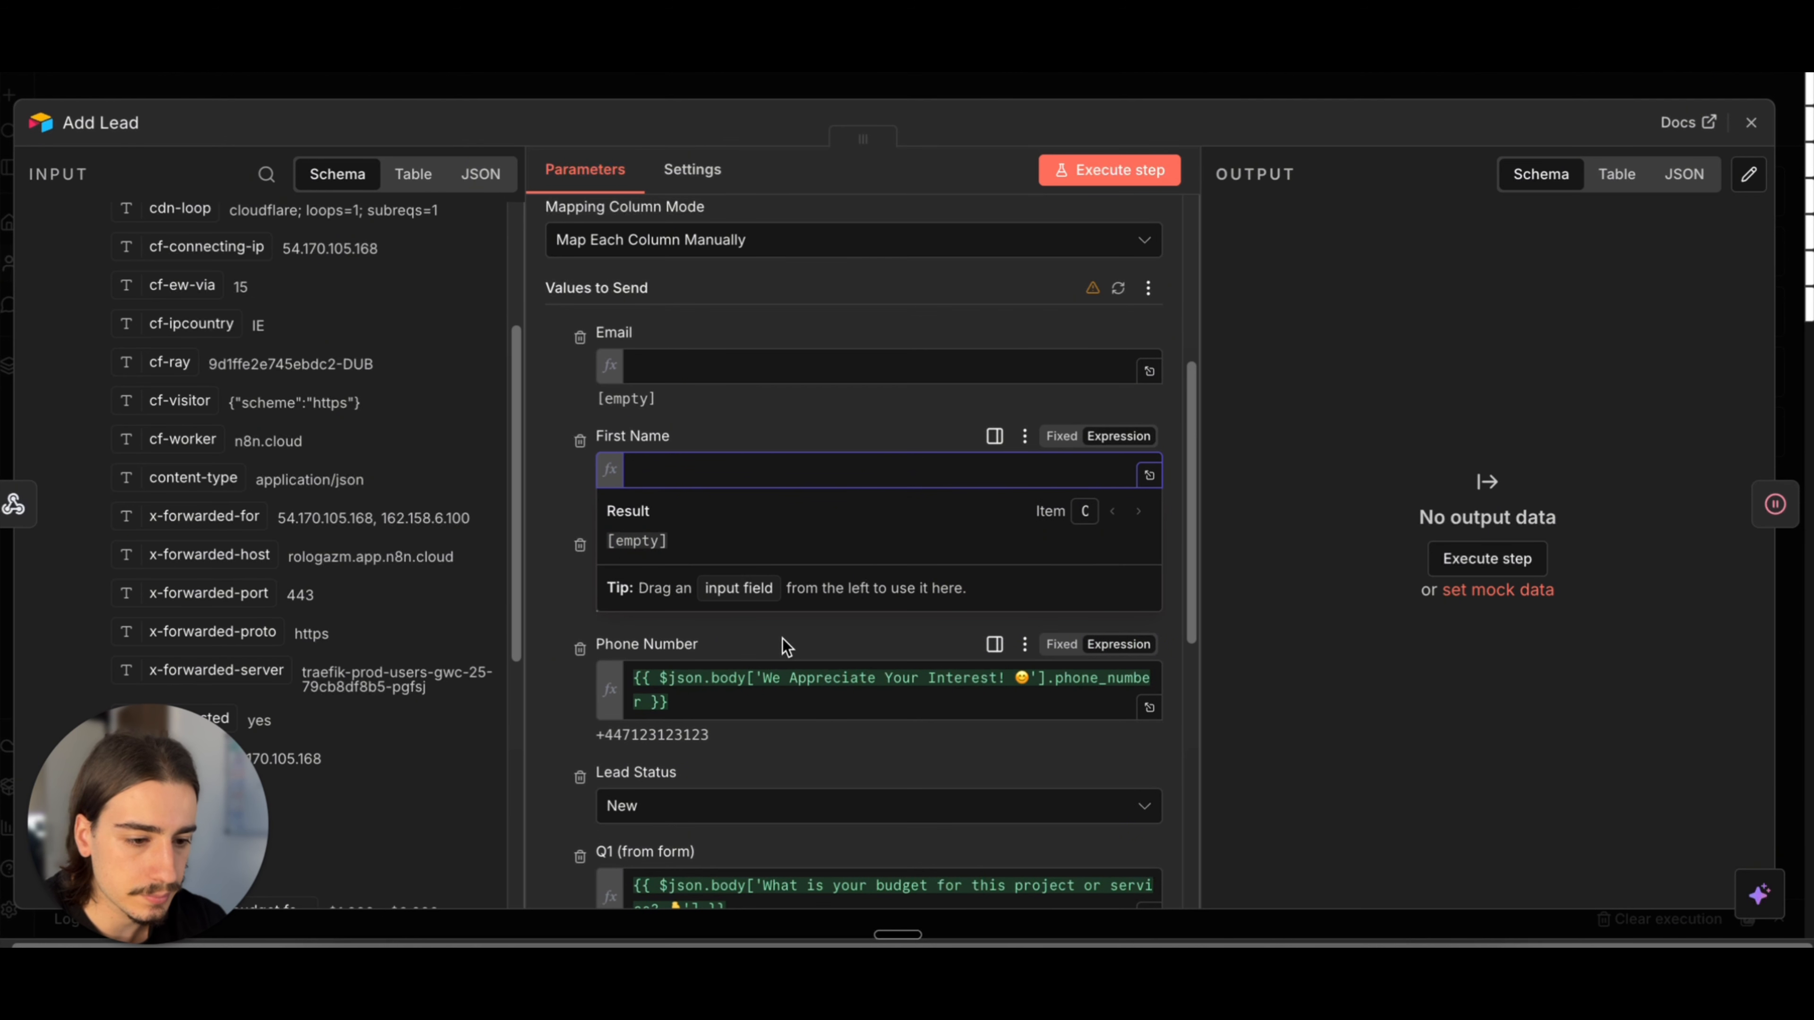
{"action": "left_click", "coordinate": [786, 646]}
{"action": "key", "text": "BackSpace"}
{"action": "mouse_move", "coordinate": [636, 575]}
{"action": "left_mouse_down"}
{"action": "mouse_move", "coordinate": [1101, 584]}
{"action": "mouse_move", "coordinate": [633, 574]}
{"action": "left_mouse_up"}
{"action": "key", "text": "BackSpace"}
{"action": "left_click_drag", "start_coordinate": [870, 704], "coordinate": [632, 671]}
{"action": "key", "text": "BackSpace"}
Step: Clear the existing expressions from Add Lead's Q1, Q2 and Q3 (from form) fields
{"action": "scroll", "coordinate": [794, 612], "scroll_direction": "down", "scroll_amount": 5}
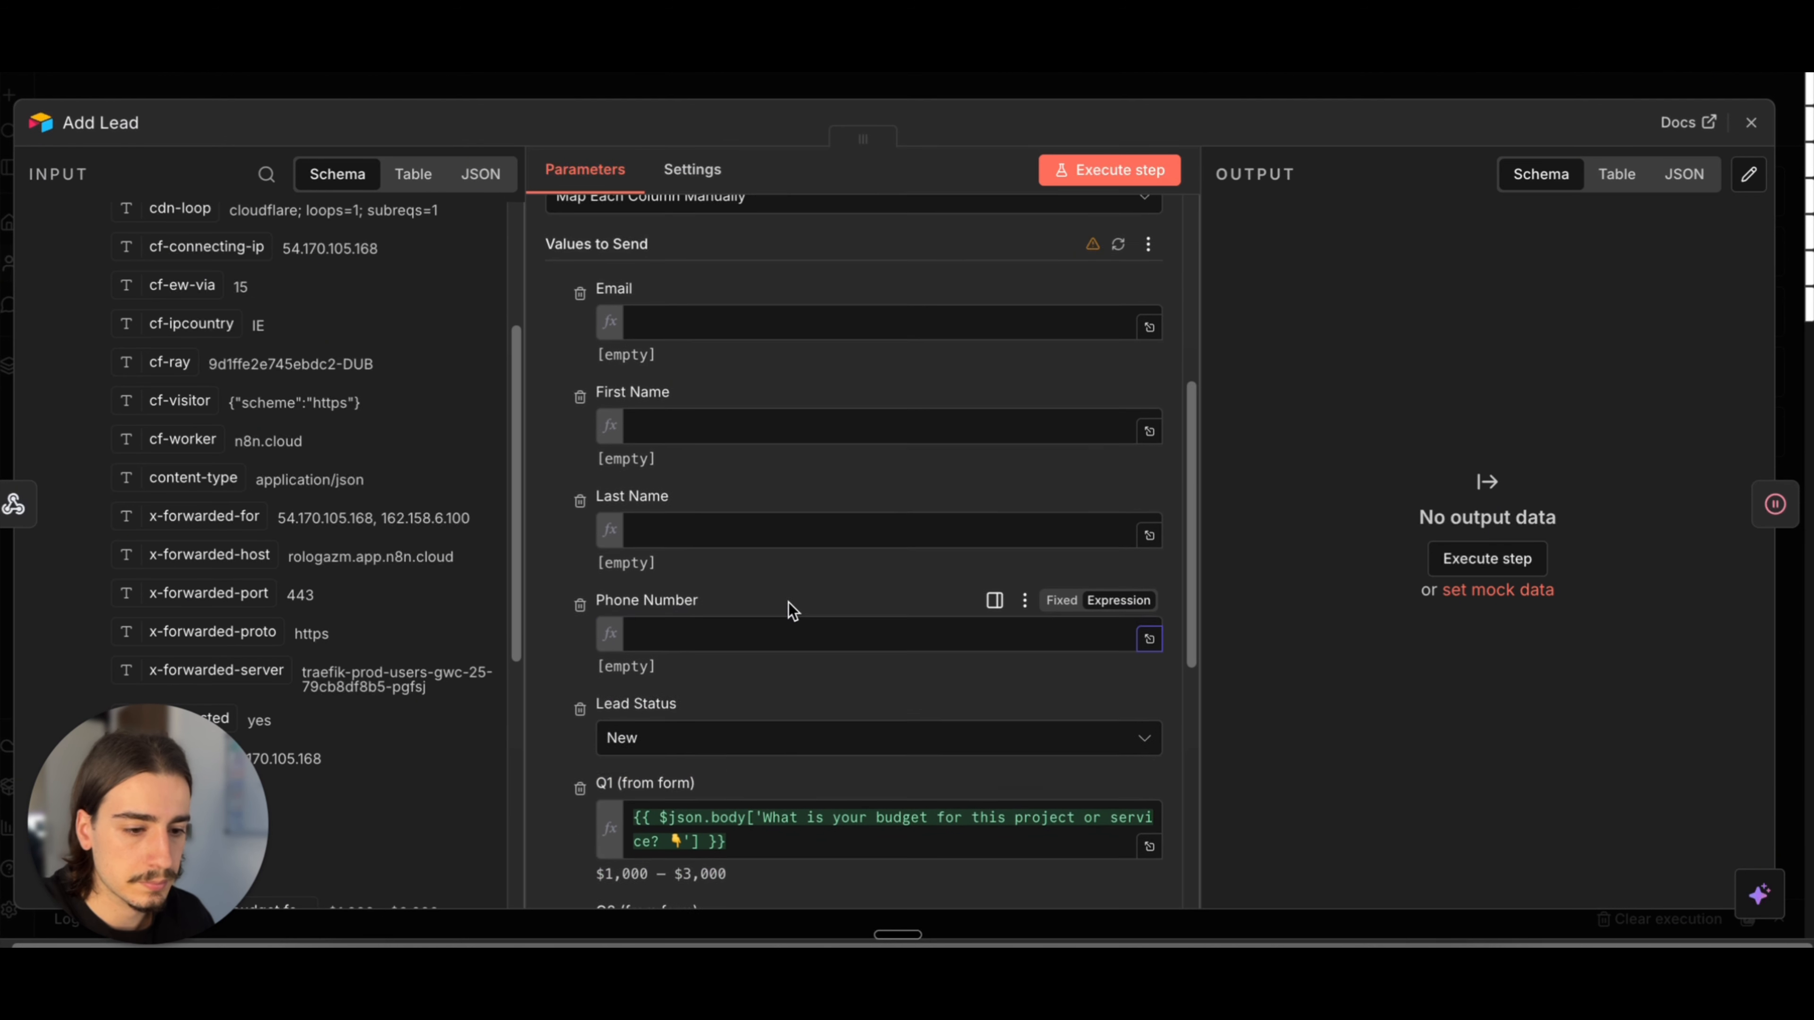
{"action": "left_click_drag", "start_coordinate": [793, 568], "coordinate": [632, 539]}
{"action": "key", "text": "BackSpace"}
{"action": "left_click_drag", "start_coordinate": [1100, 646], "coordinate": [679, 645]}
{"action": "key", "text": "BackSpace"}
{"action": "scroll", "coordinate": [798, 478], "scroll_direction": "up", "scroll_amount": 5}
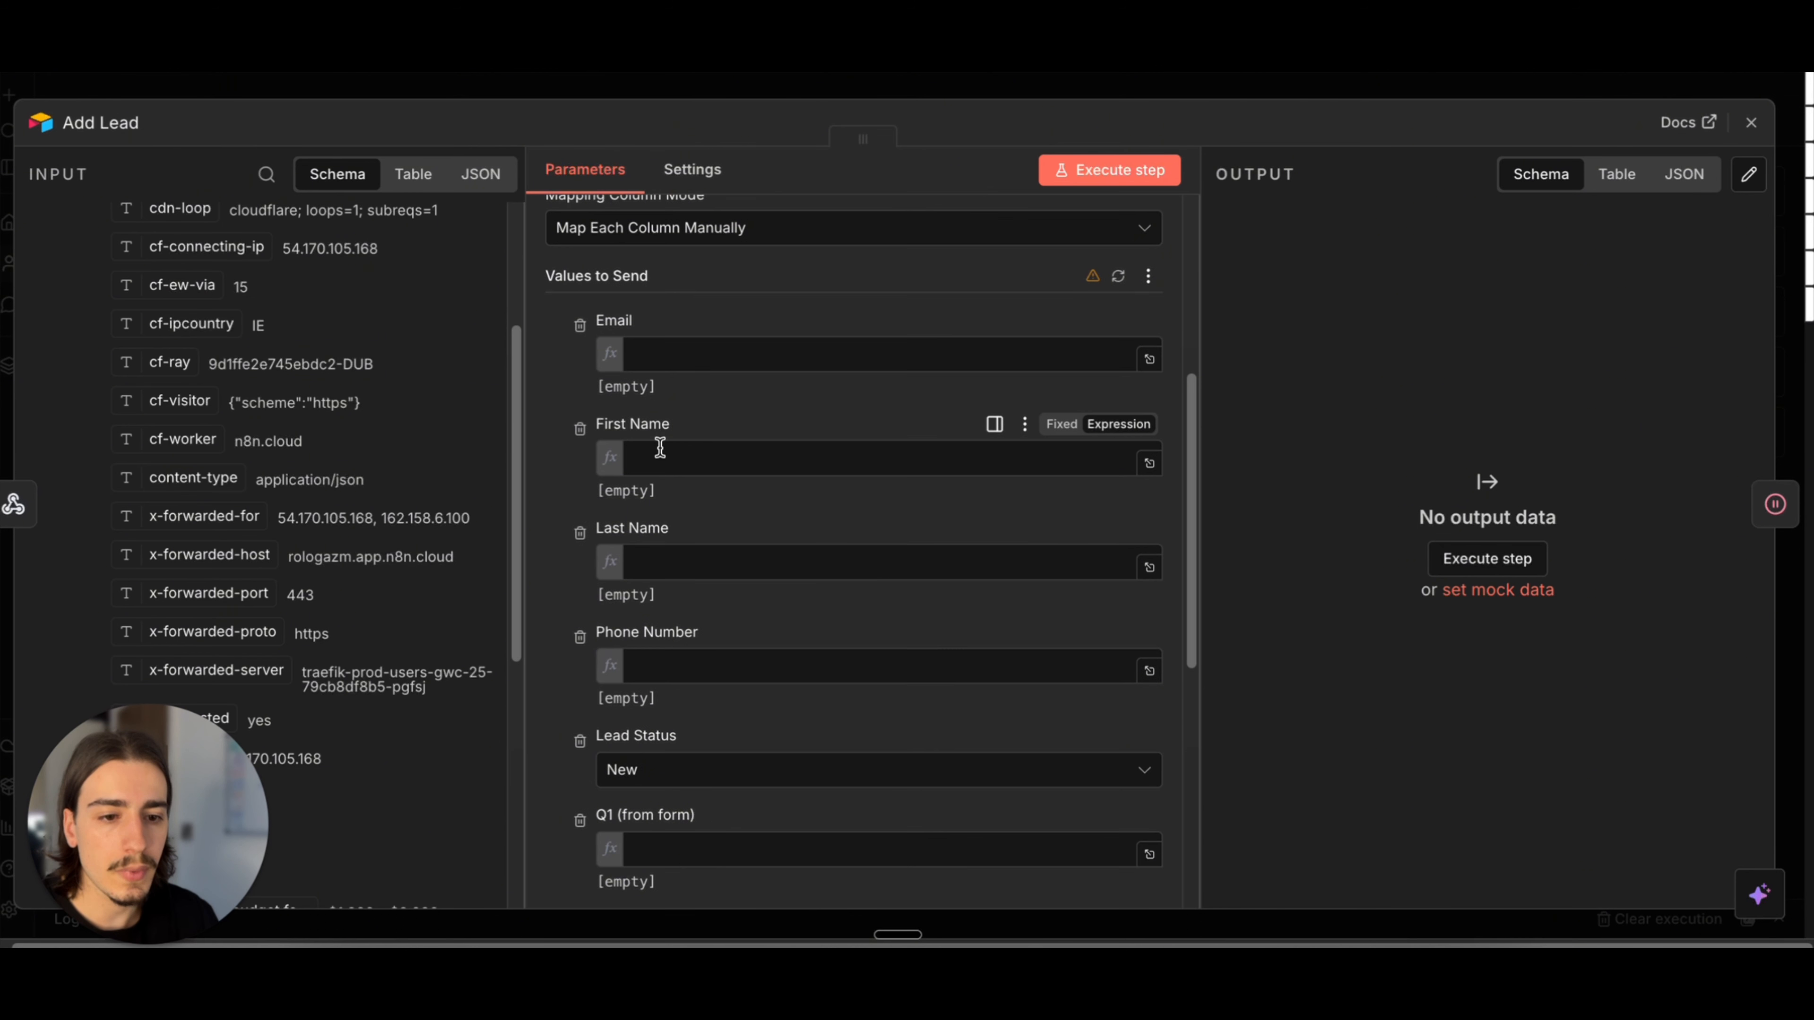
Step: Map the webhook body's email, first_name, last_name and phone_number to the matching contact fields in Add Lead
{"action": "scroll", "coordinate": [193, 441], "scroll_direction": "down", "scroll_amount": 4}
{"action": "scroll", "coordinate": [193, 441], "scroll_direction": "down", "scroll_amount": 3}
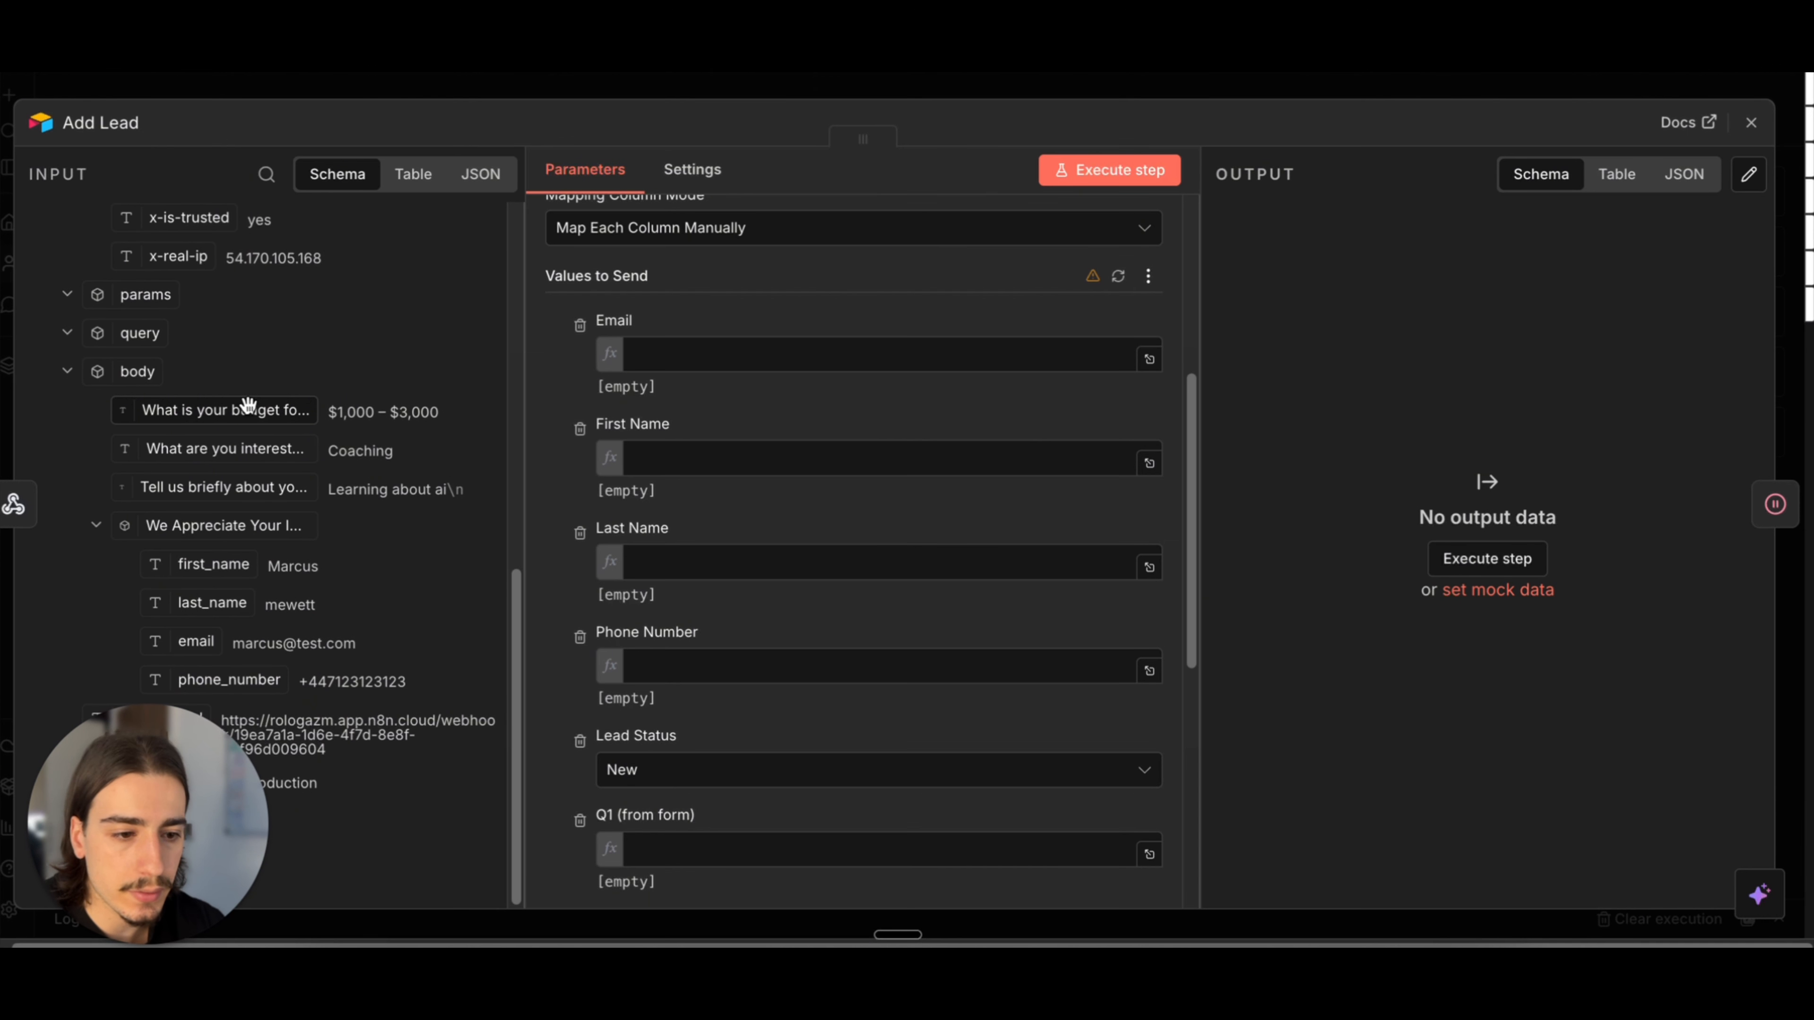
{"action": "left_click_drag", "start_coordinate": [195, 641], "coordinate": [721, 354]}
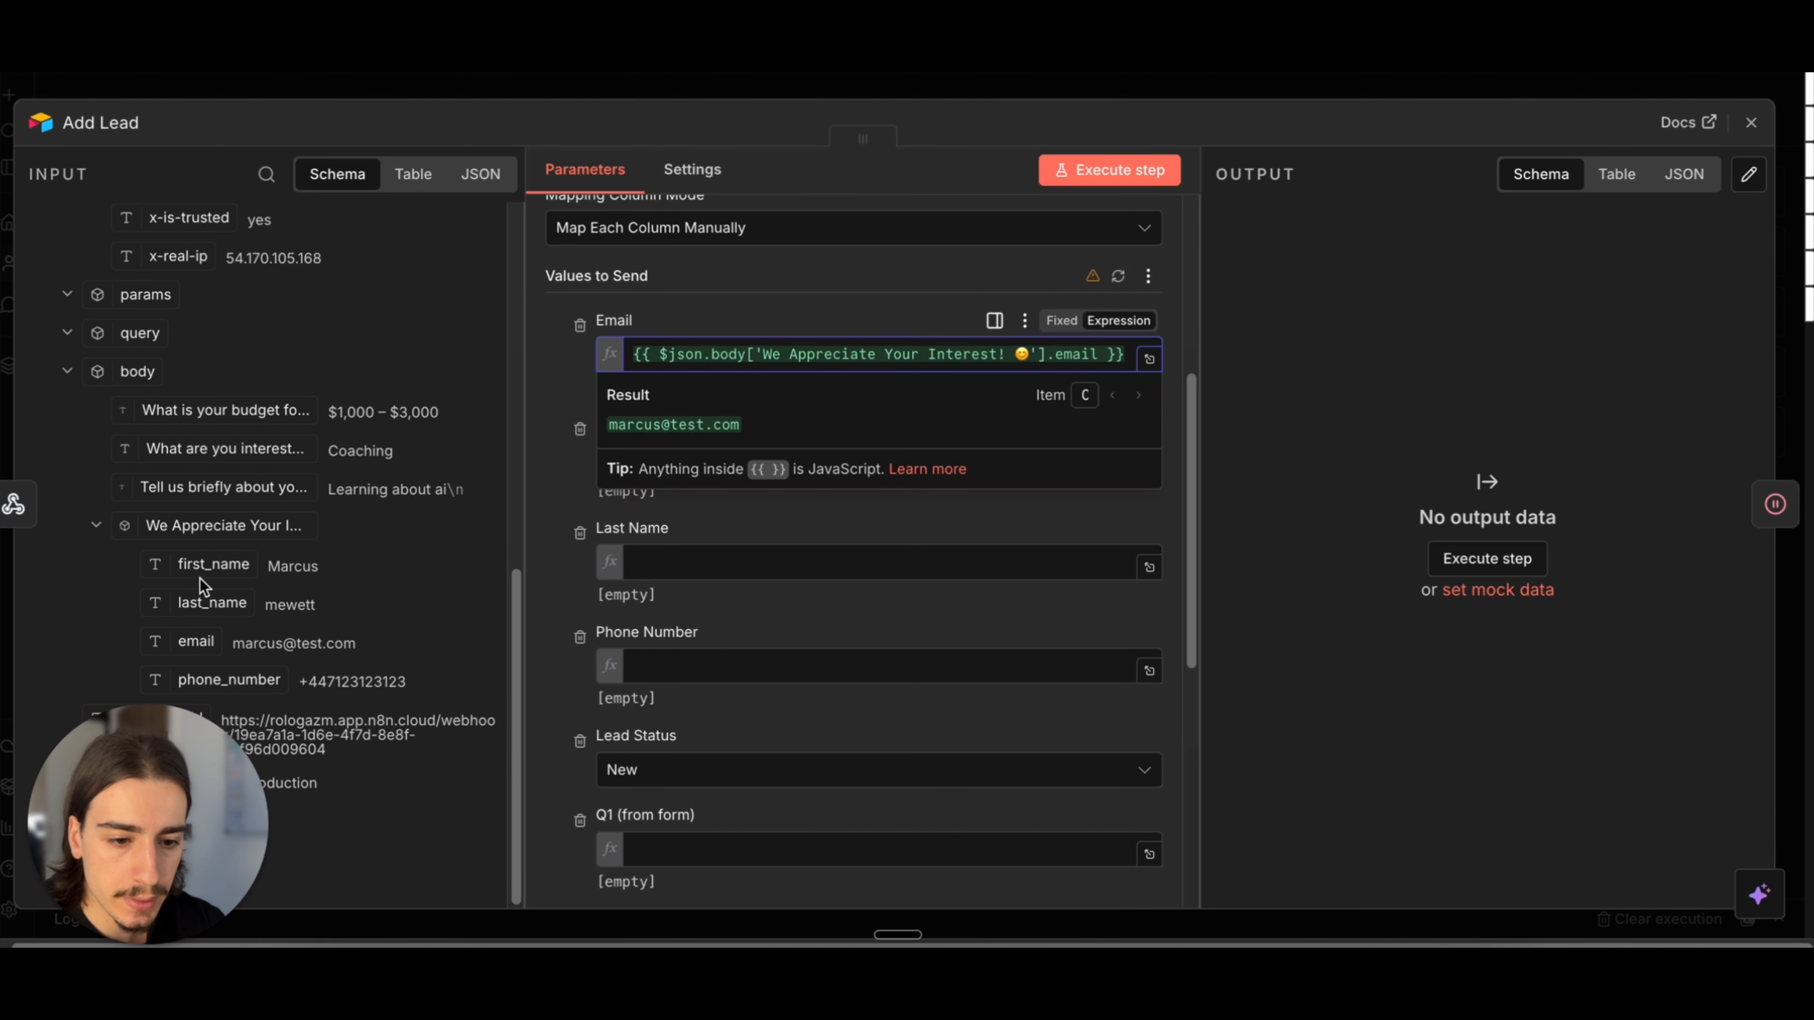
{"action": "left_click_drag", "start_coordinate": [207, 565], "coordinate": [660, 478]}
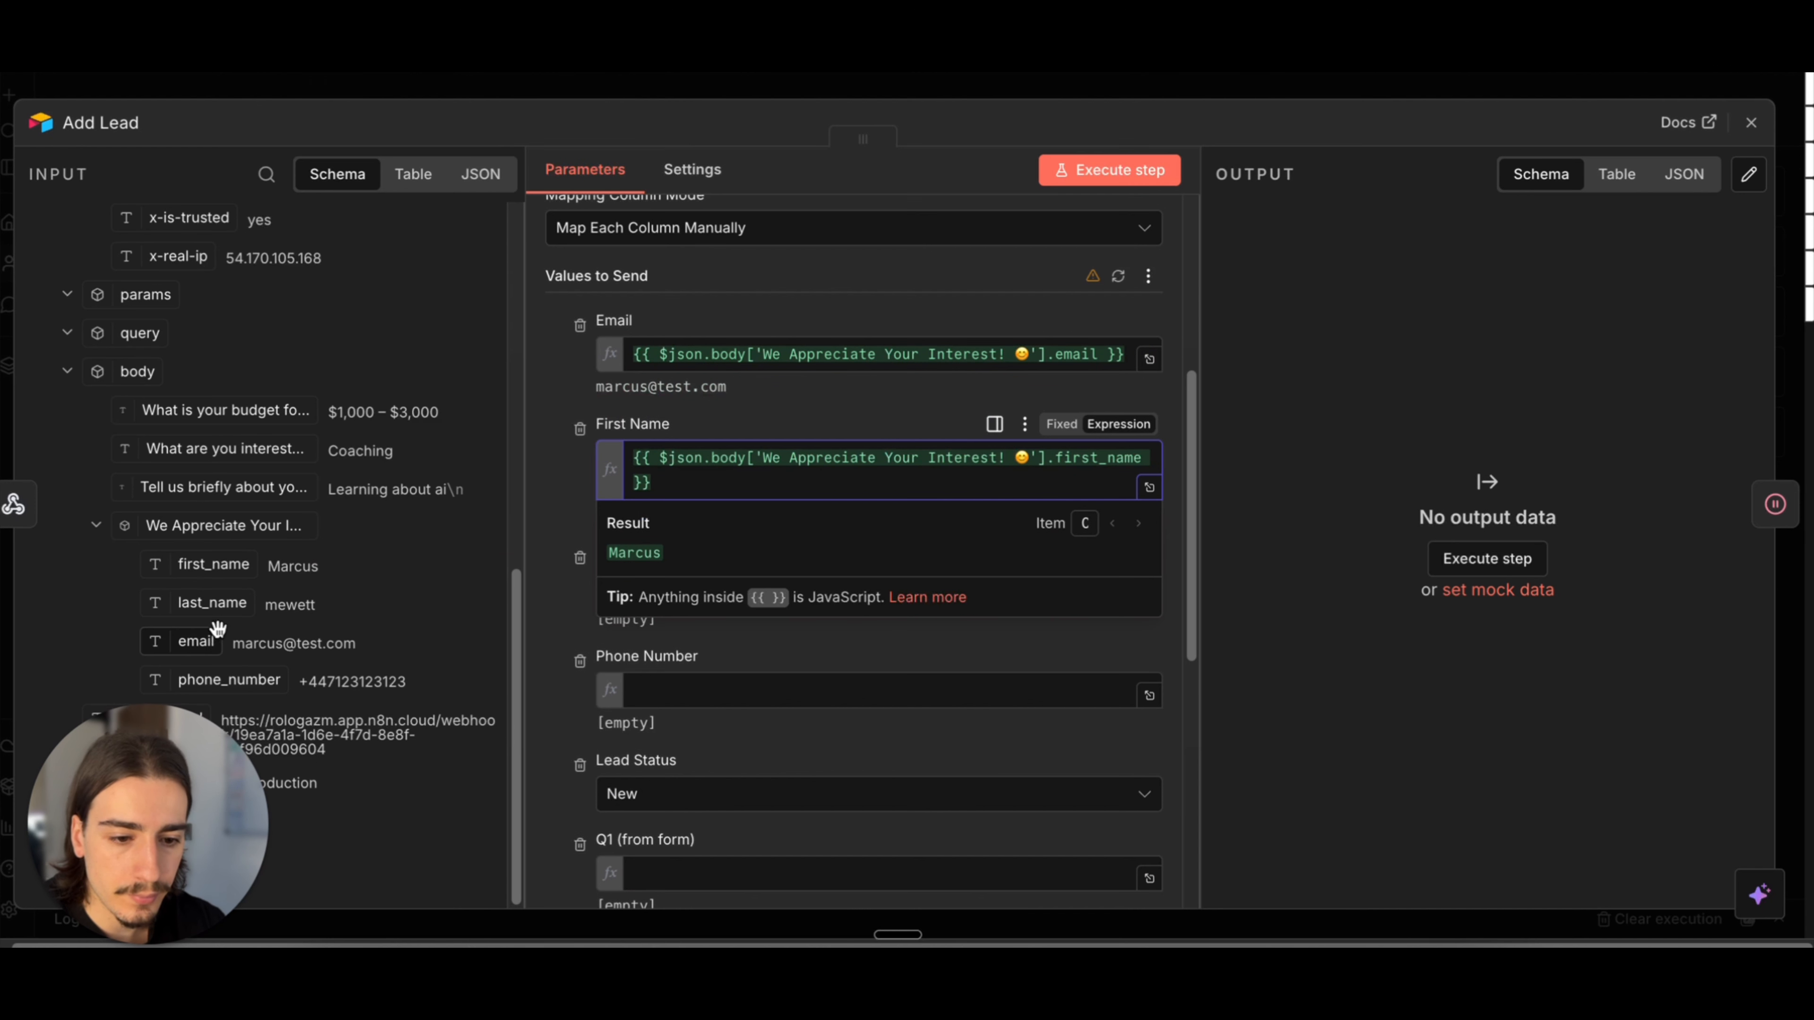
{"action": "left_click_drag", "start_coordinate": [212, 603], "coordinate": [621, 588]}
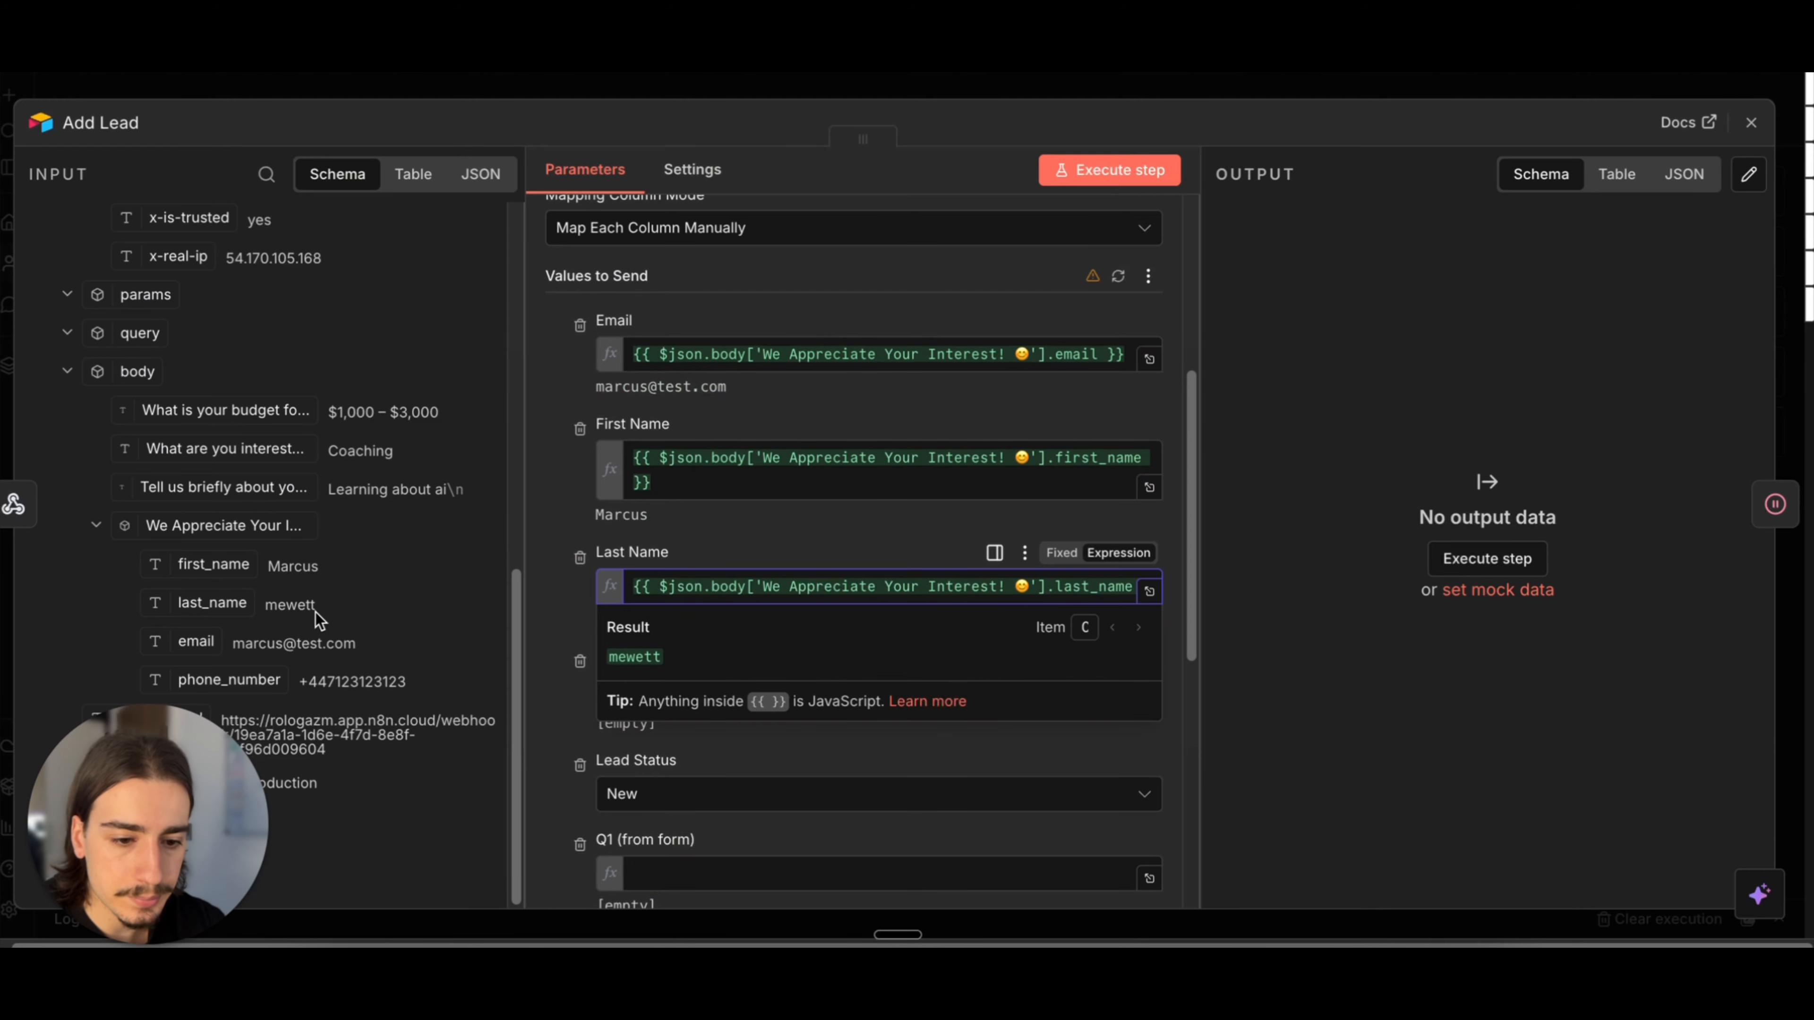
{"action": "left_click_drag", "start_coordinate": [254, 684], "coordinate": [643, 699]}
Step: Map the budget question to Q1, the interest question to Q2 and the goals question to Q3, and close Add Lead
{"action": "scroll", "coordinate": [748, 595], "scroll_direction": "down", "scroll_amount": 1}
{"action": "scroll", "coordinate": [748, 606], "scroll_direction": "down", "scroll_amount": 8}
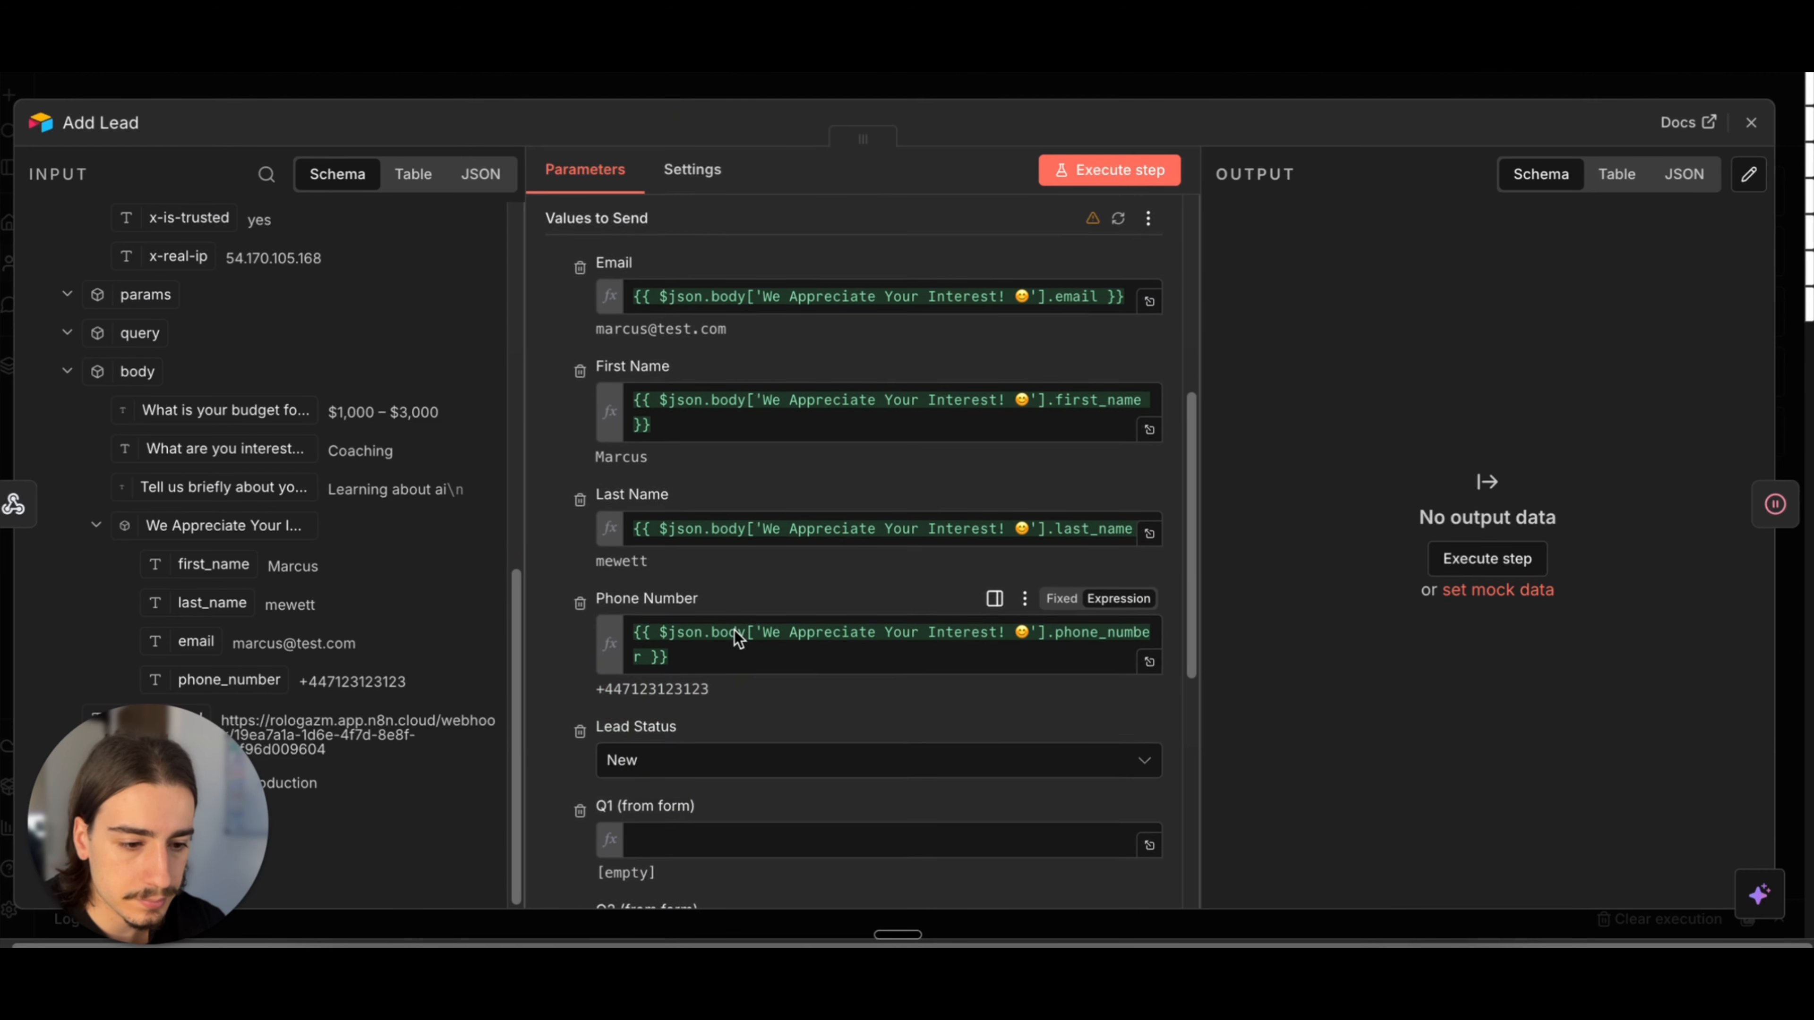
{"action": "scroll", "coordinate": [758, 686], "scroll_direction": "down", "scroll_amount": 2}
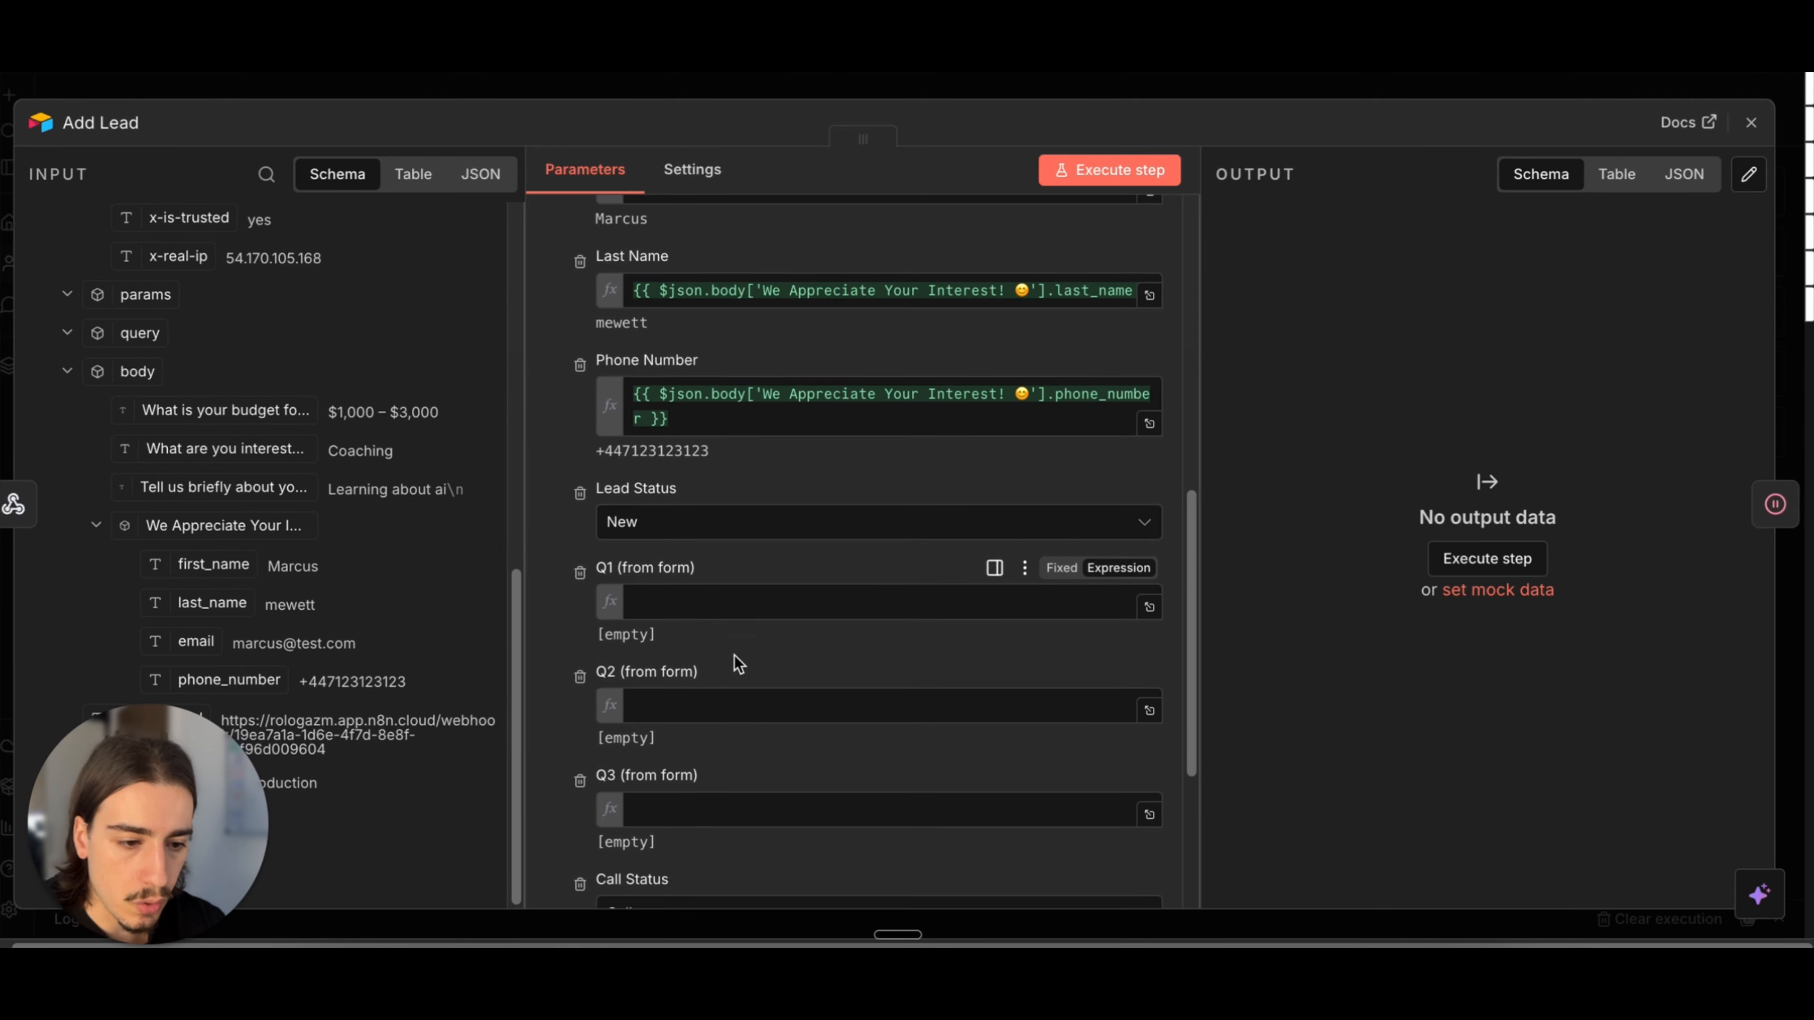
{"action": "left_click_drag", "start_coordinate": [201, 404], "coordinate": [728, 552]}
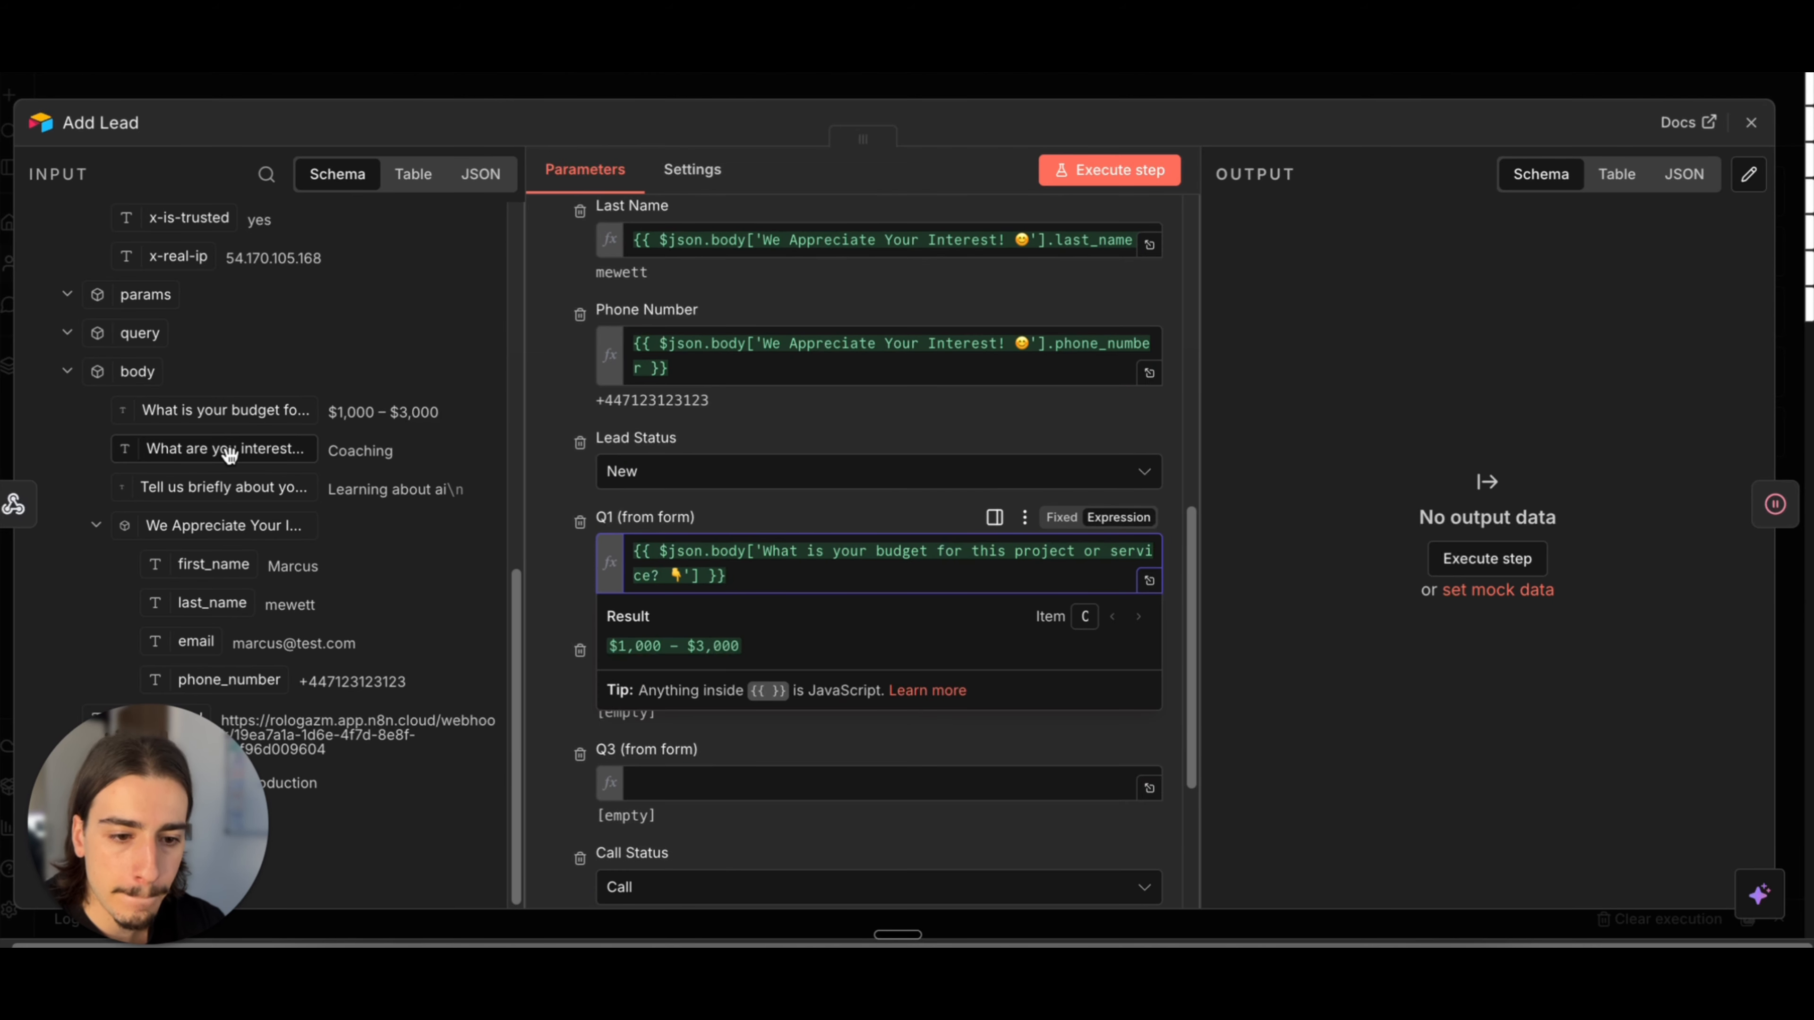
{"action": "left_click_drag", "start_coordinate": [230, 451], "coordinate": [785, 680]}
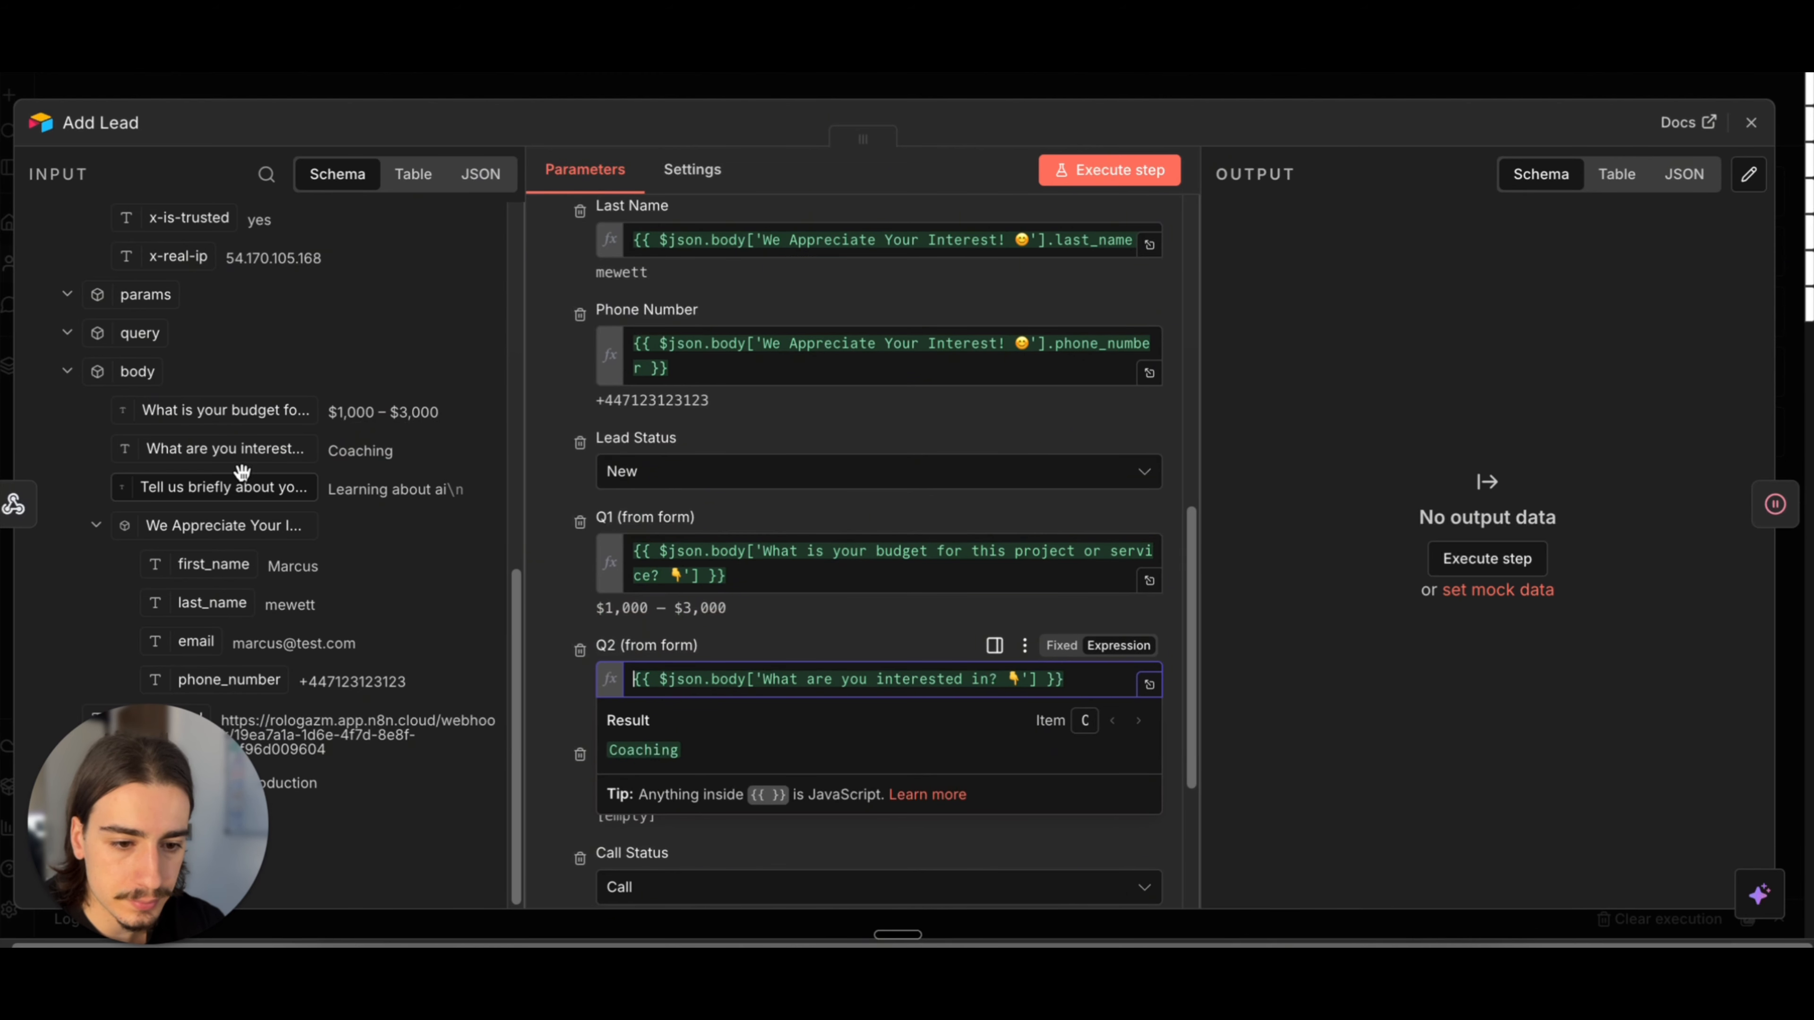
{"action": "left_click_drag", "start_coordinate": [224, 487], "coordinate": [807, 783]}
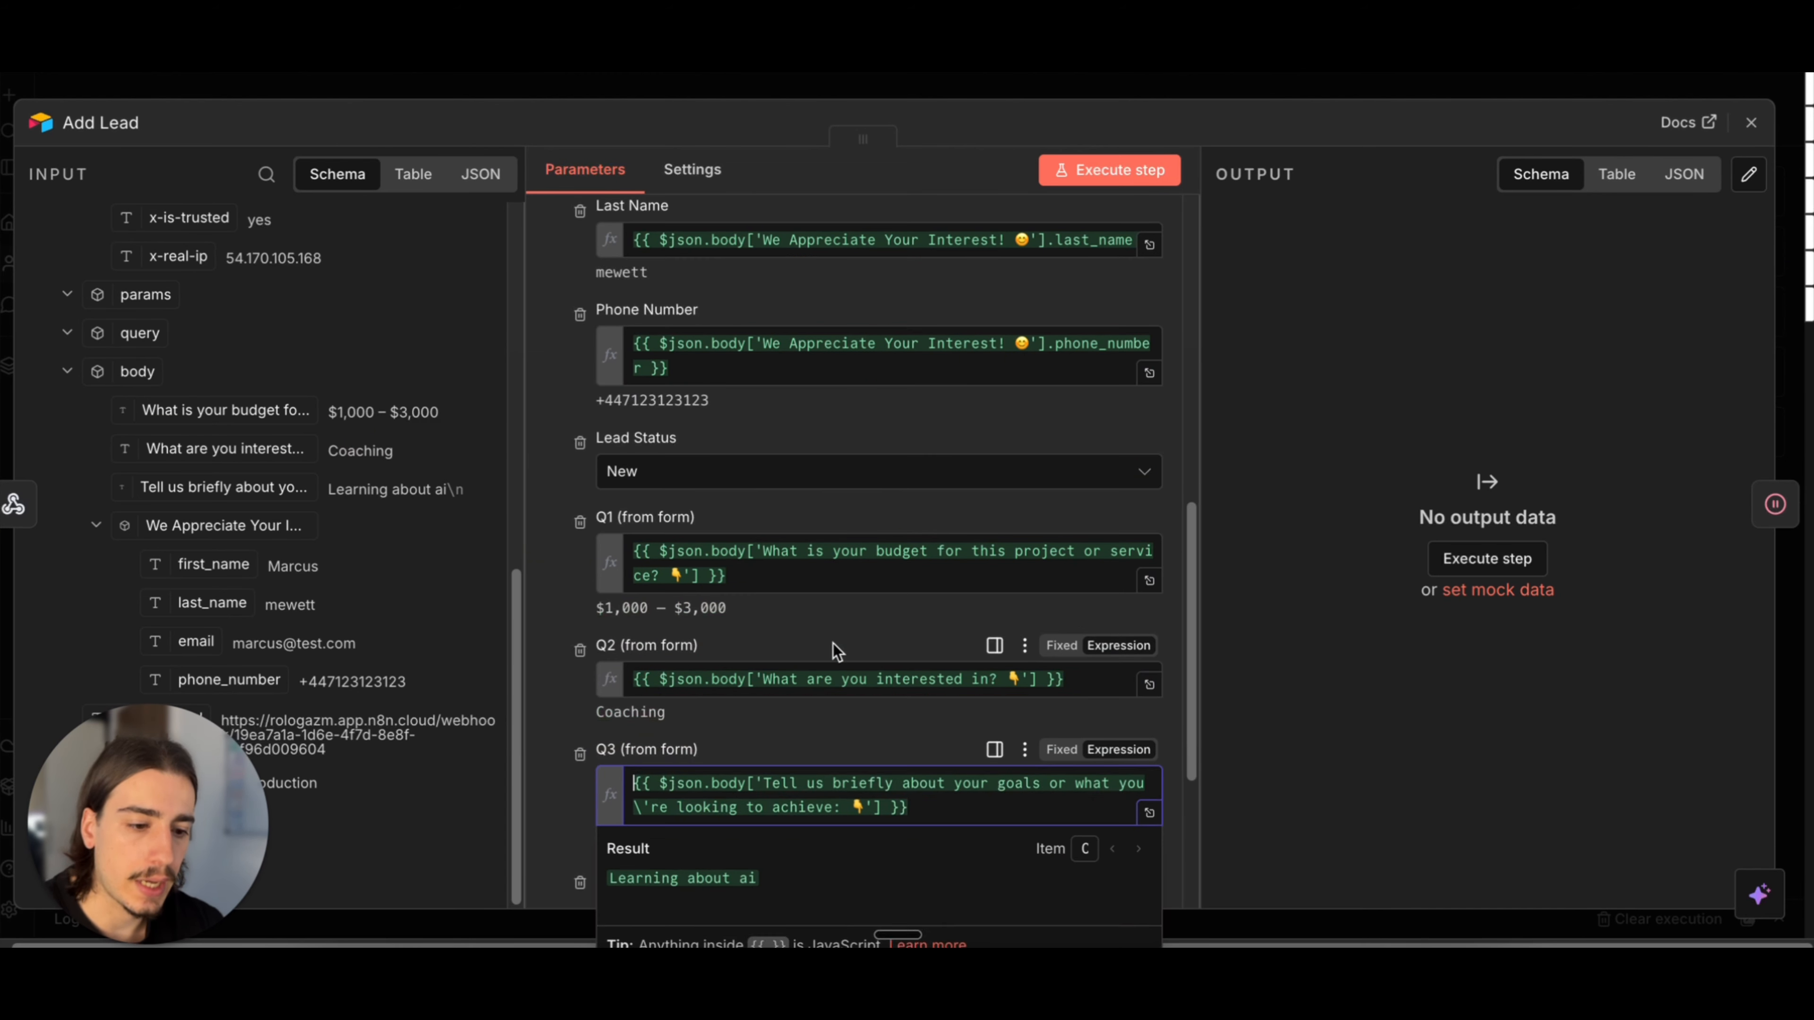
{"action": "scroll", "coordinate": [839, 629], "scroll_direction": "down", "scroll_amount": 3}
{"action": "left_click", "coordinate": [843, 580]}
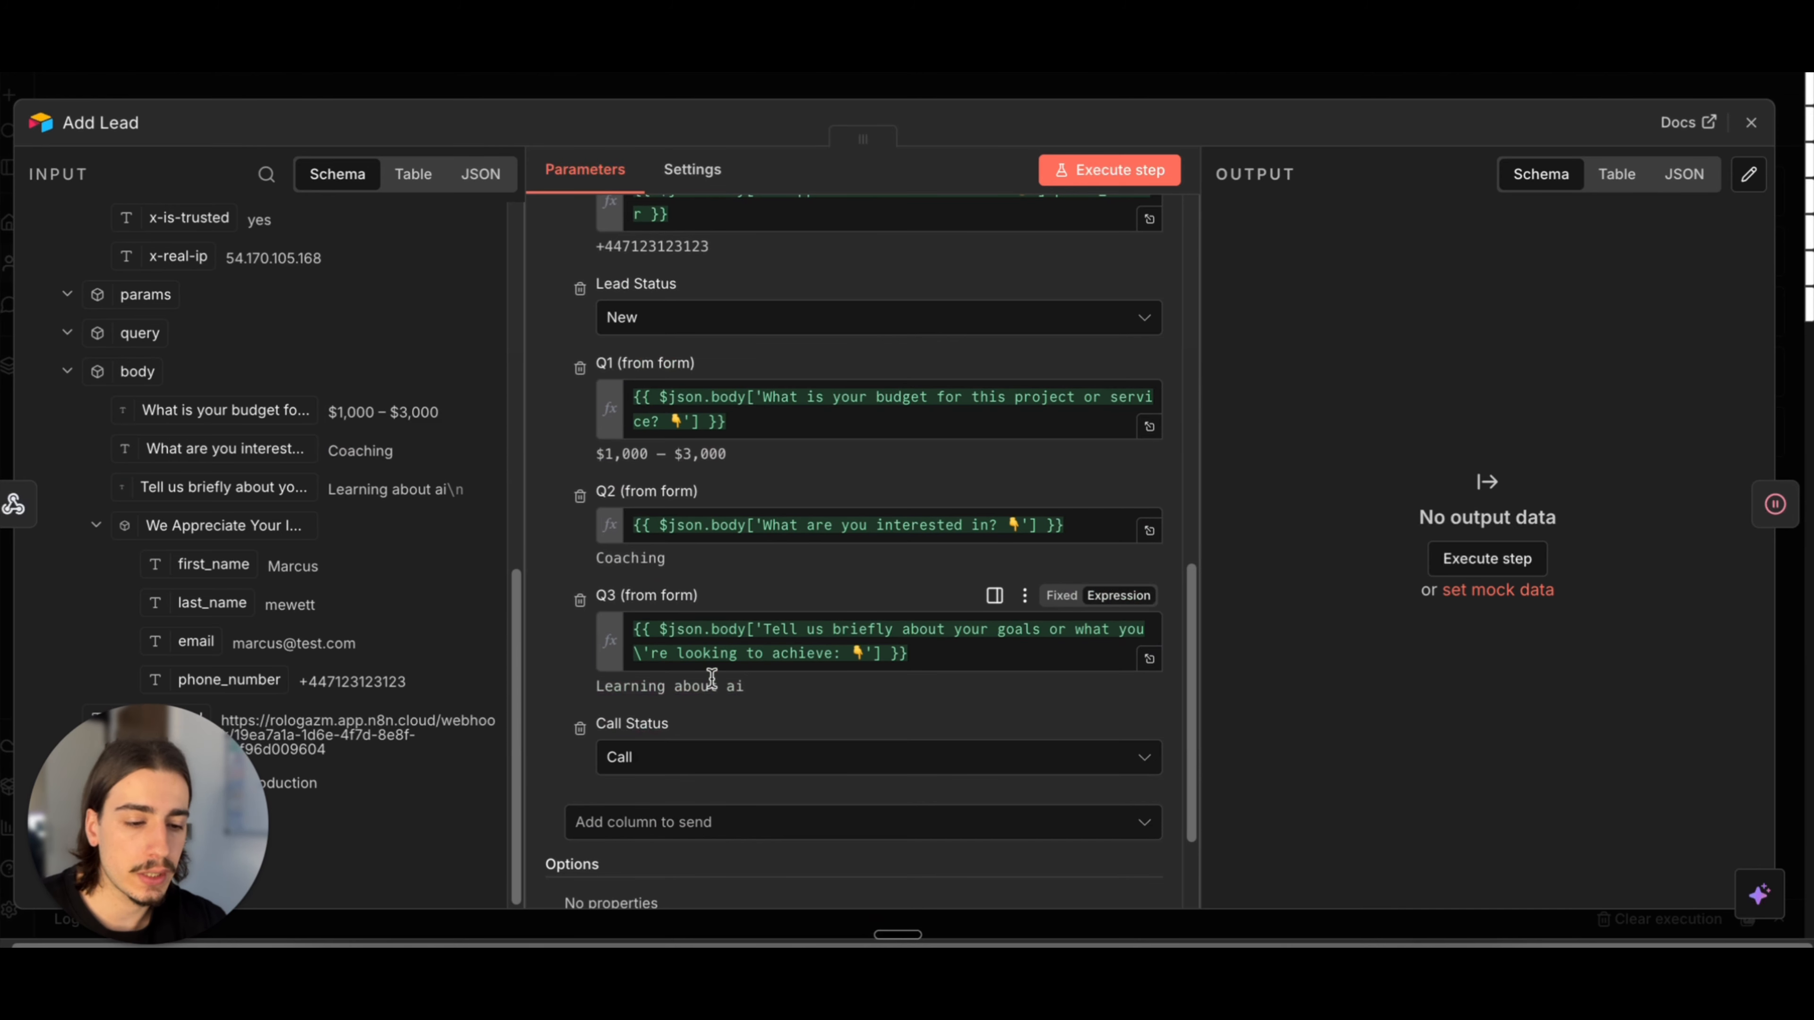
{"action": "scroll", "coordinate": [690, 722], "scroll_direction": "up", "scroll_amount": 1}
{"action": "scroll", "coordinate": [697, 720], "scroll_direction": "up", "scroll_amount": 1}
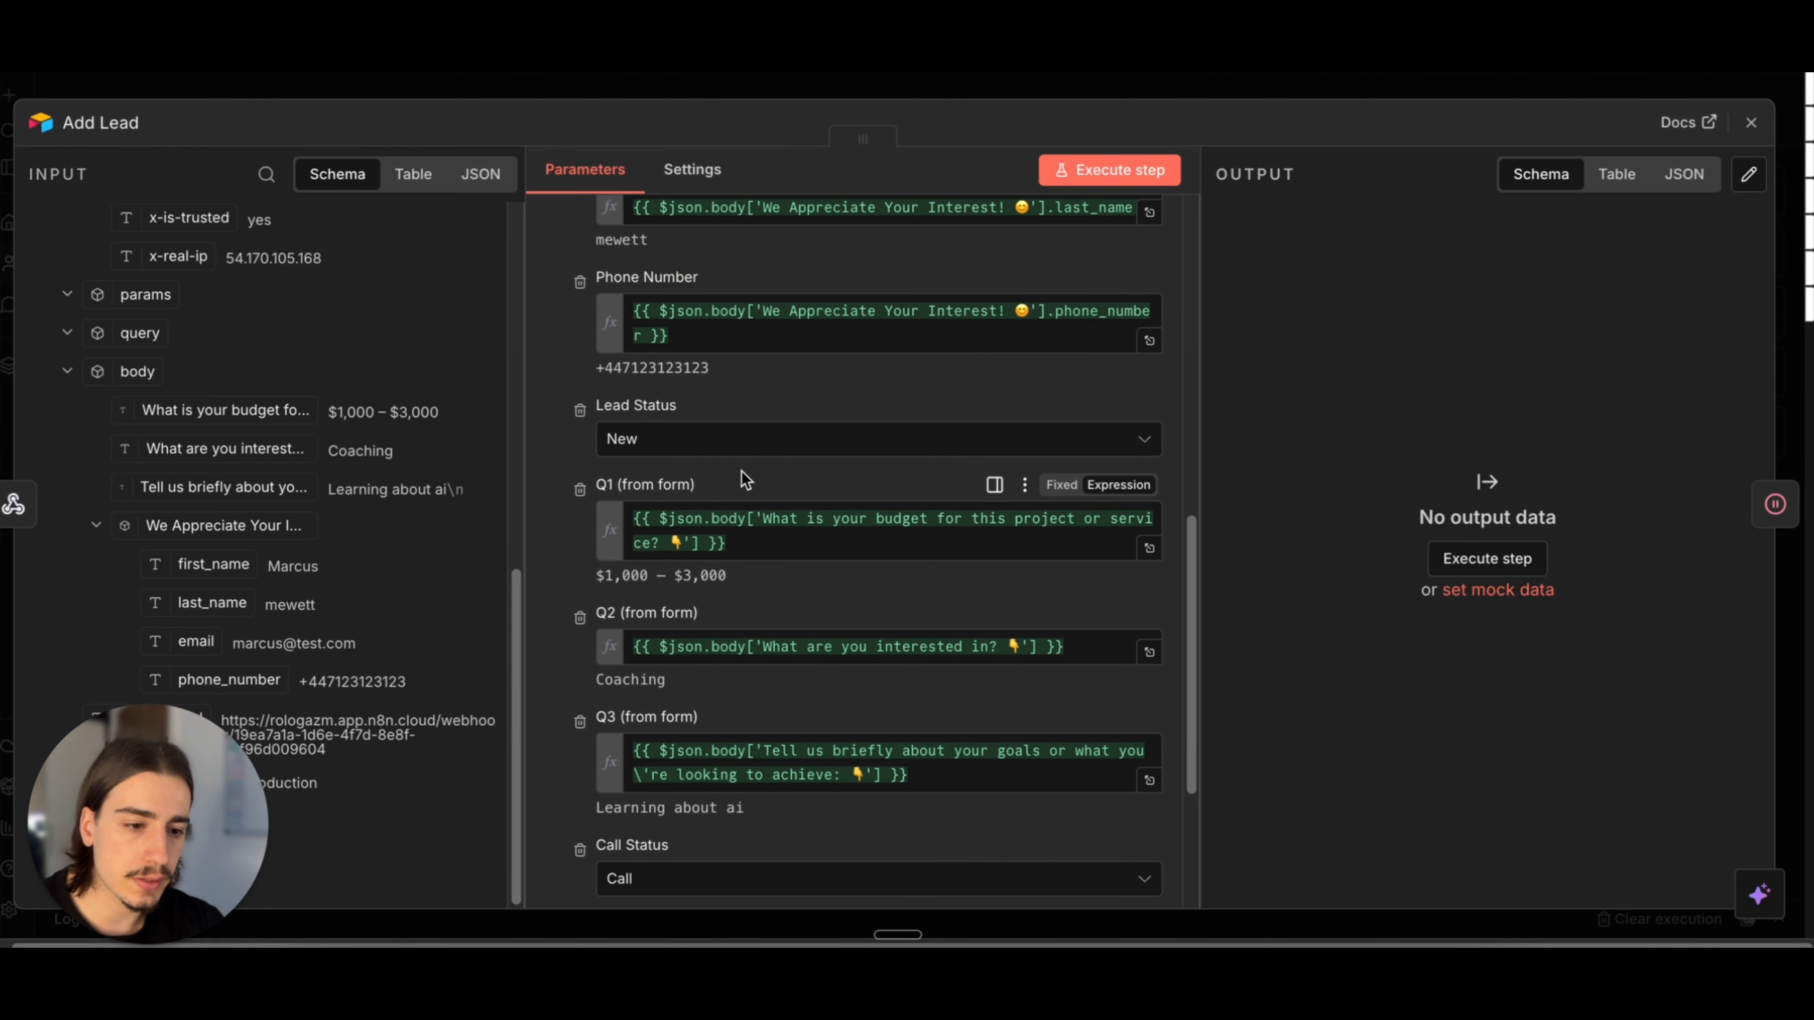
{"action": "left_click", "coordinate": [1207, 89]}
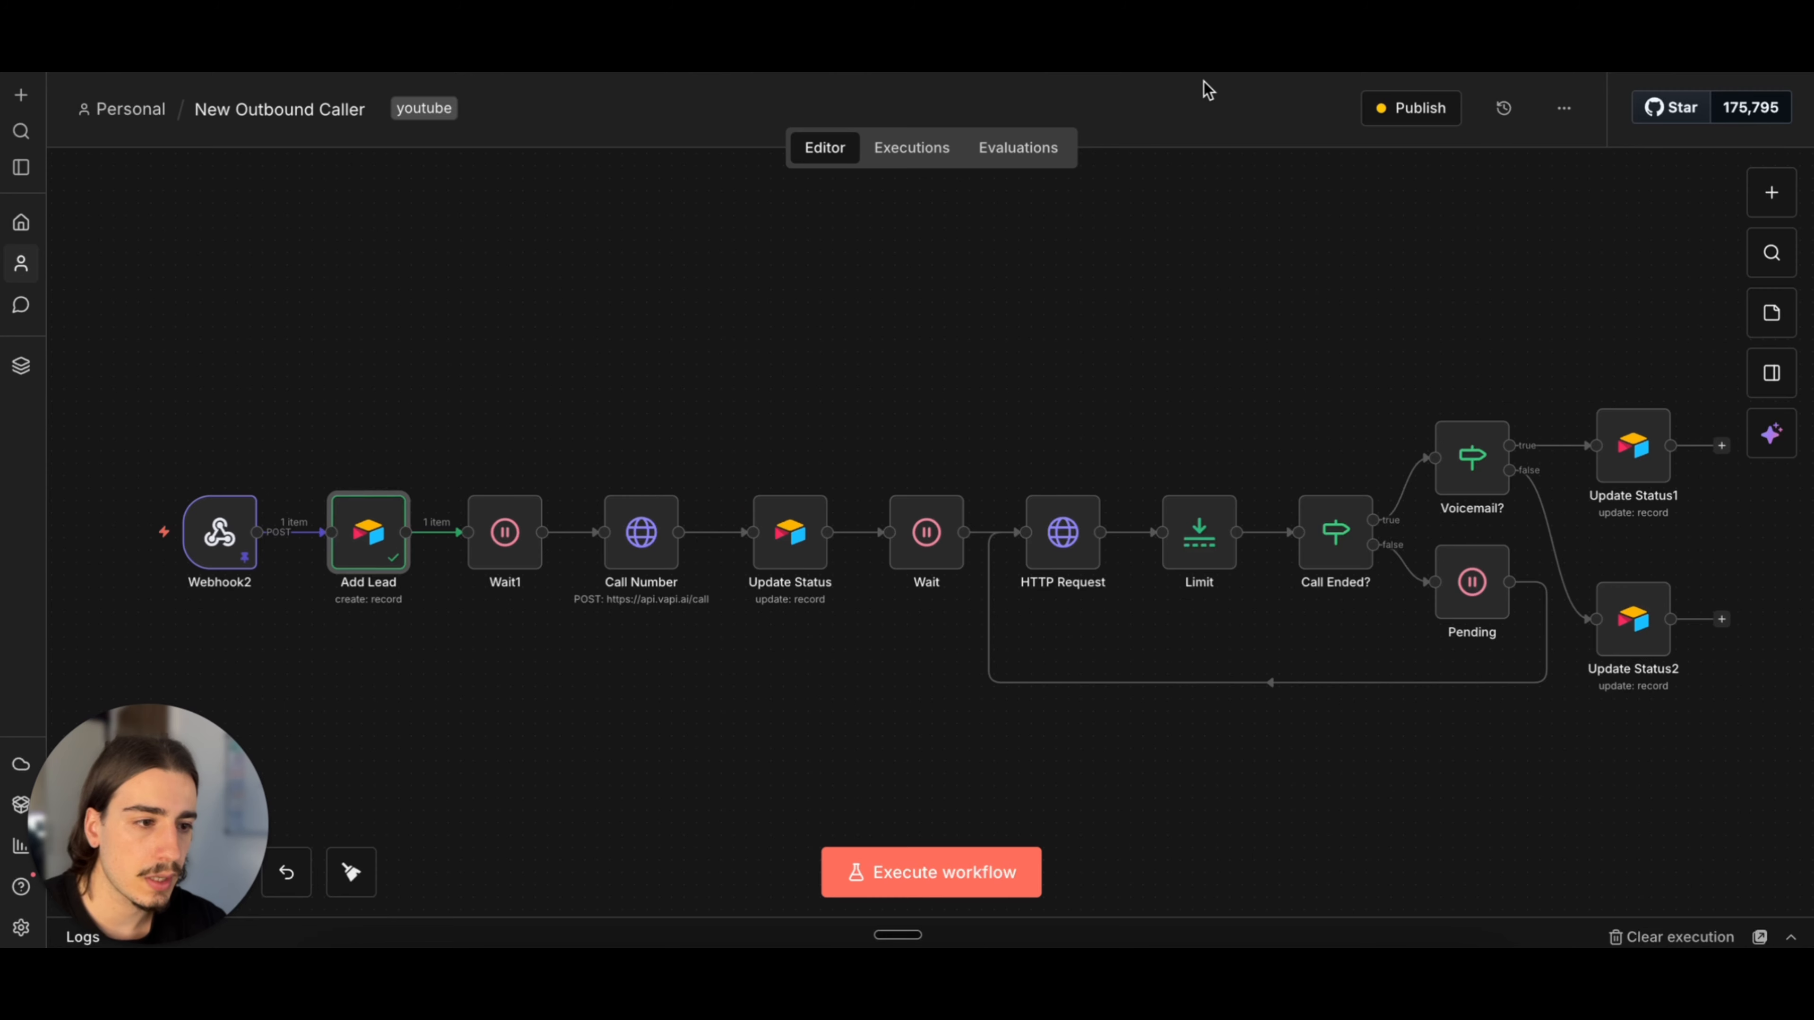
Step: Switch to the Airtable Leads table and review the new lead's contact details, form answers, Lead Status and Call Status
{"action": "key", "text": "ctrl+Tab"}
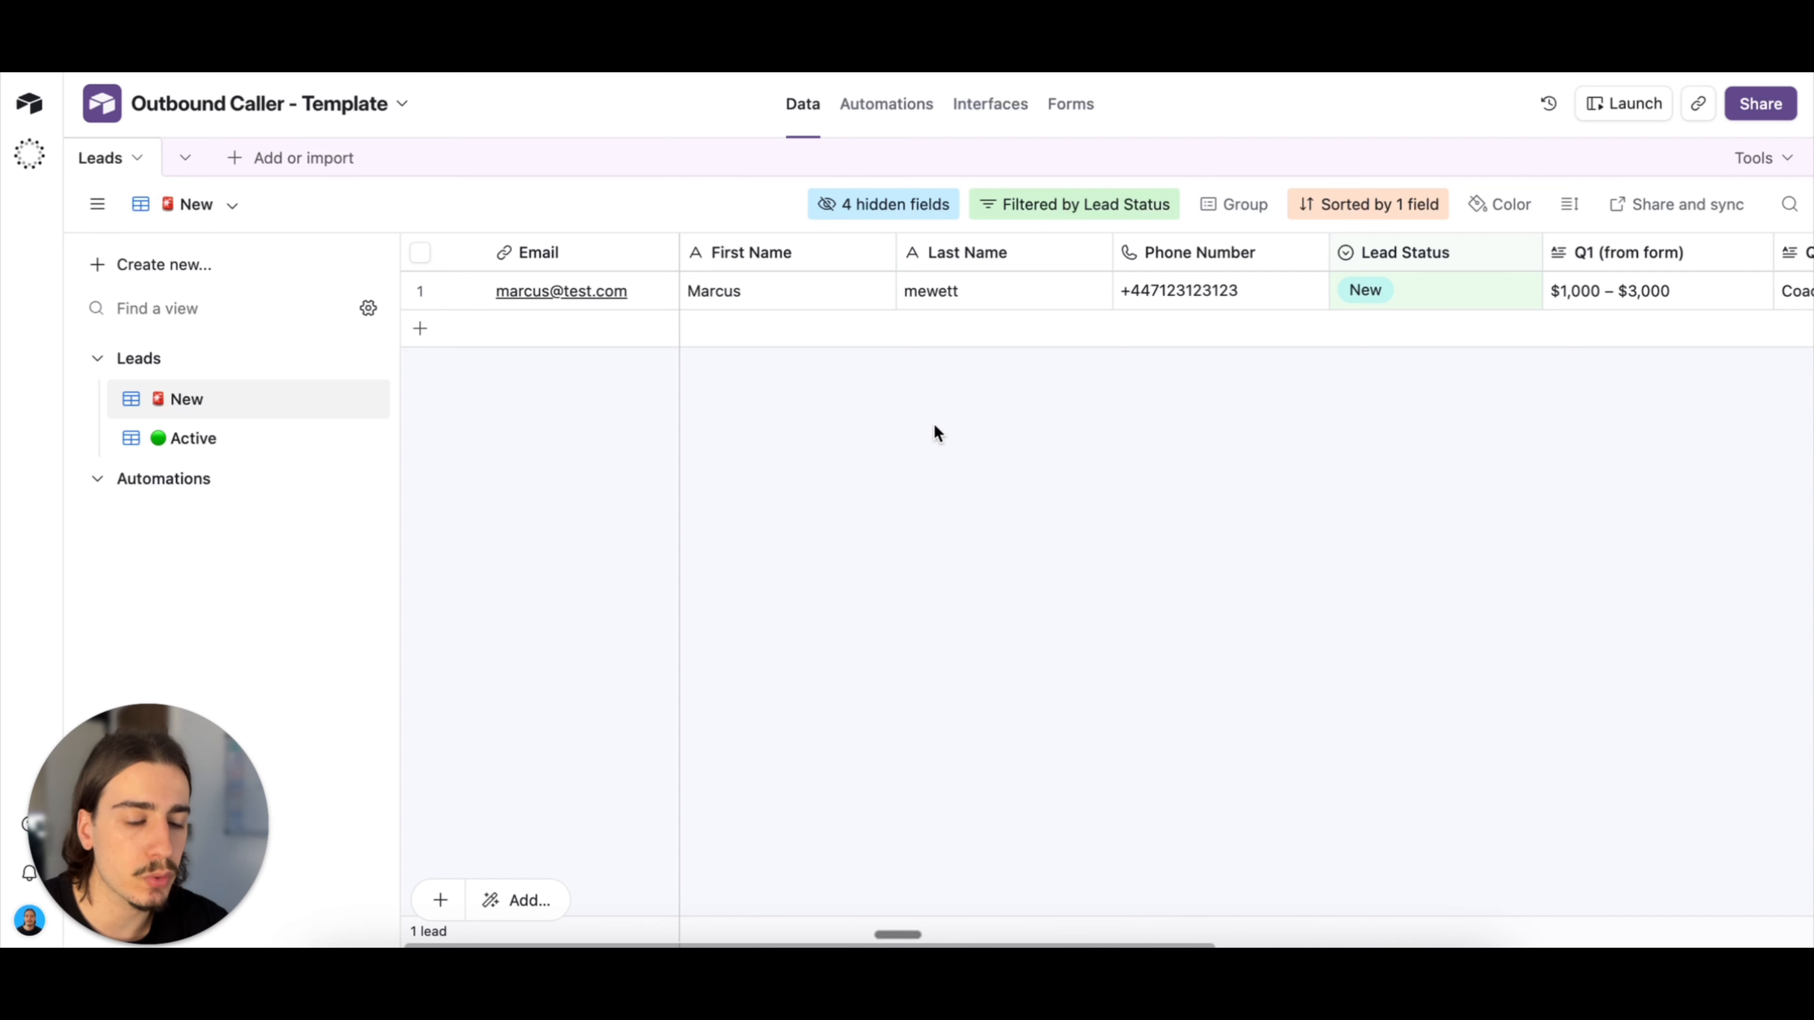
{"action": "scroll", "coordinate": [934, 422], "scroll_direction": "right", "scroll_amount": 1}
{"action": "scroll", "coordinate": [934, 427], "scroll_direction": "right", "scroll_amount": 10}
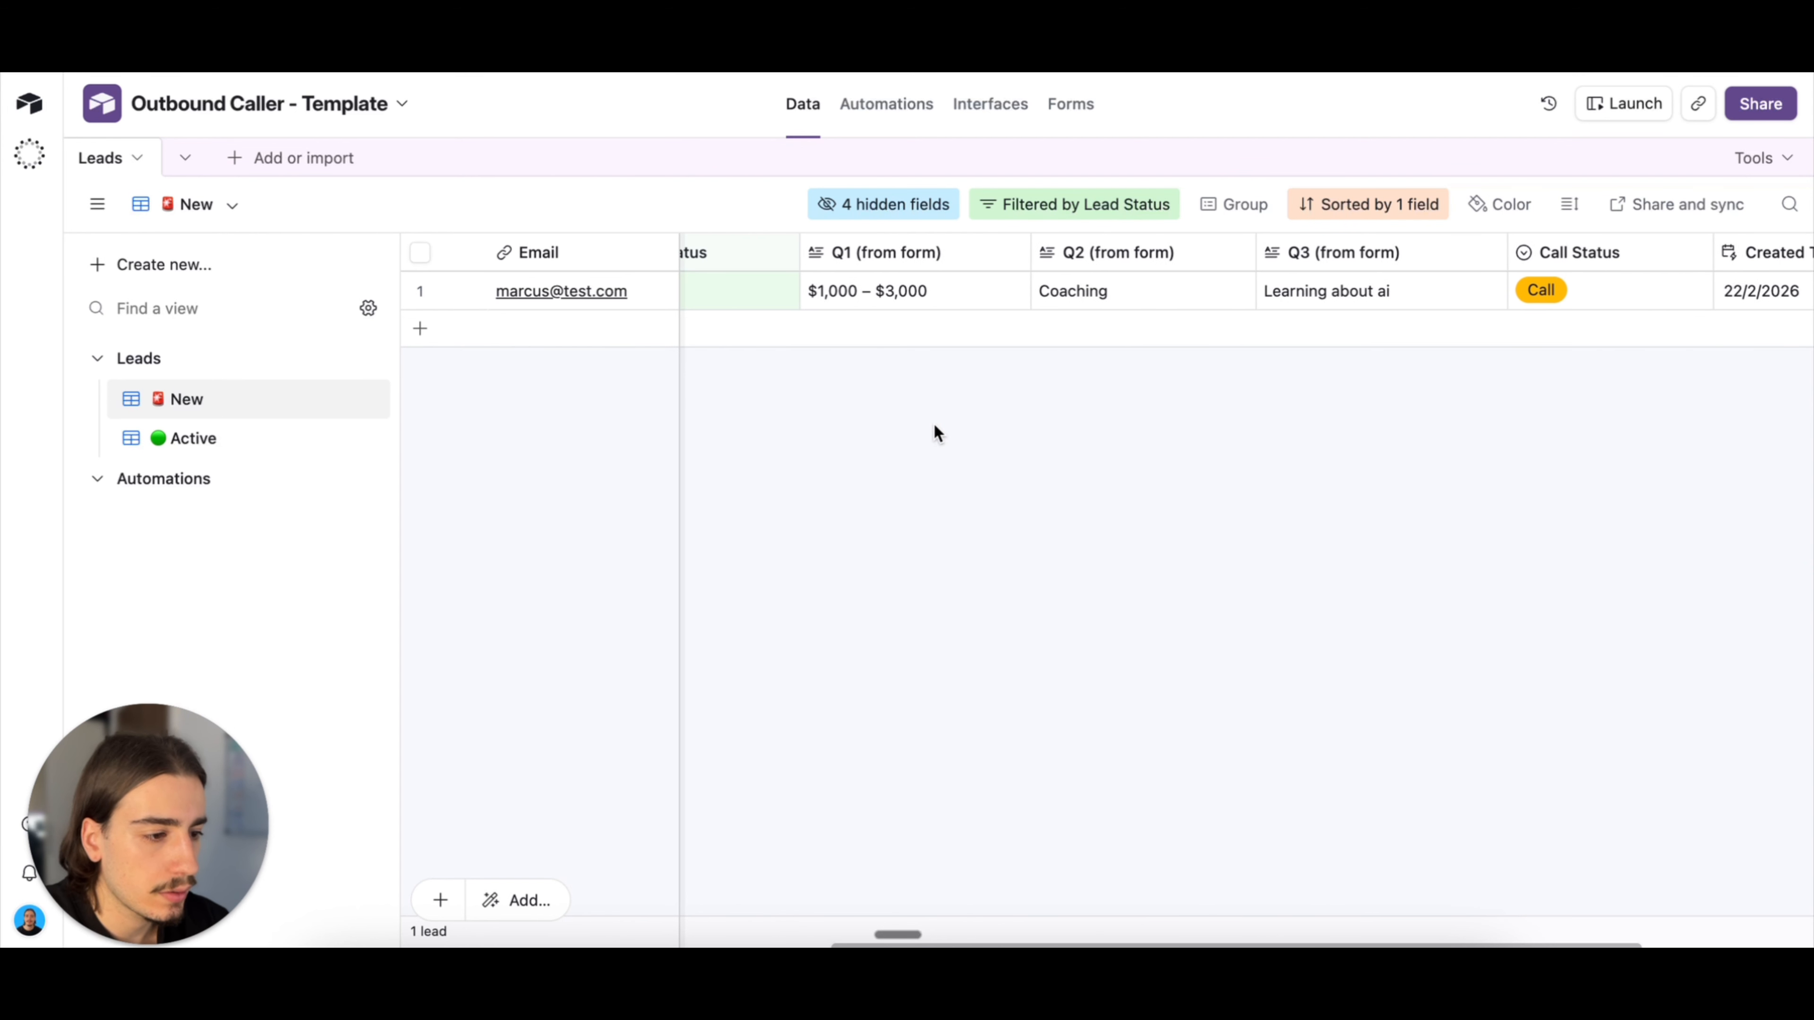
{"action": "scroll", "coordinate": [934, 426], "scroll_direction": "left", "scroll_amount": 10}
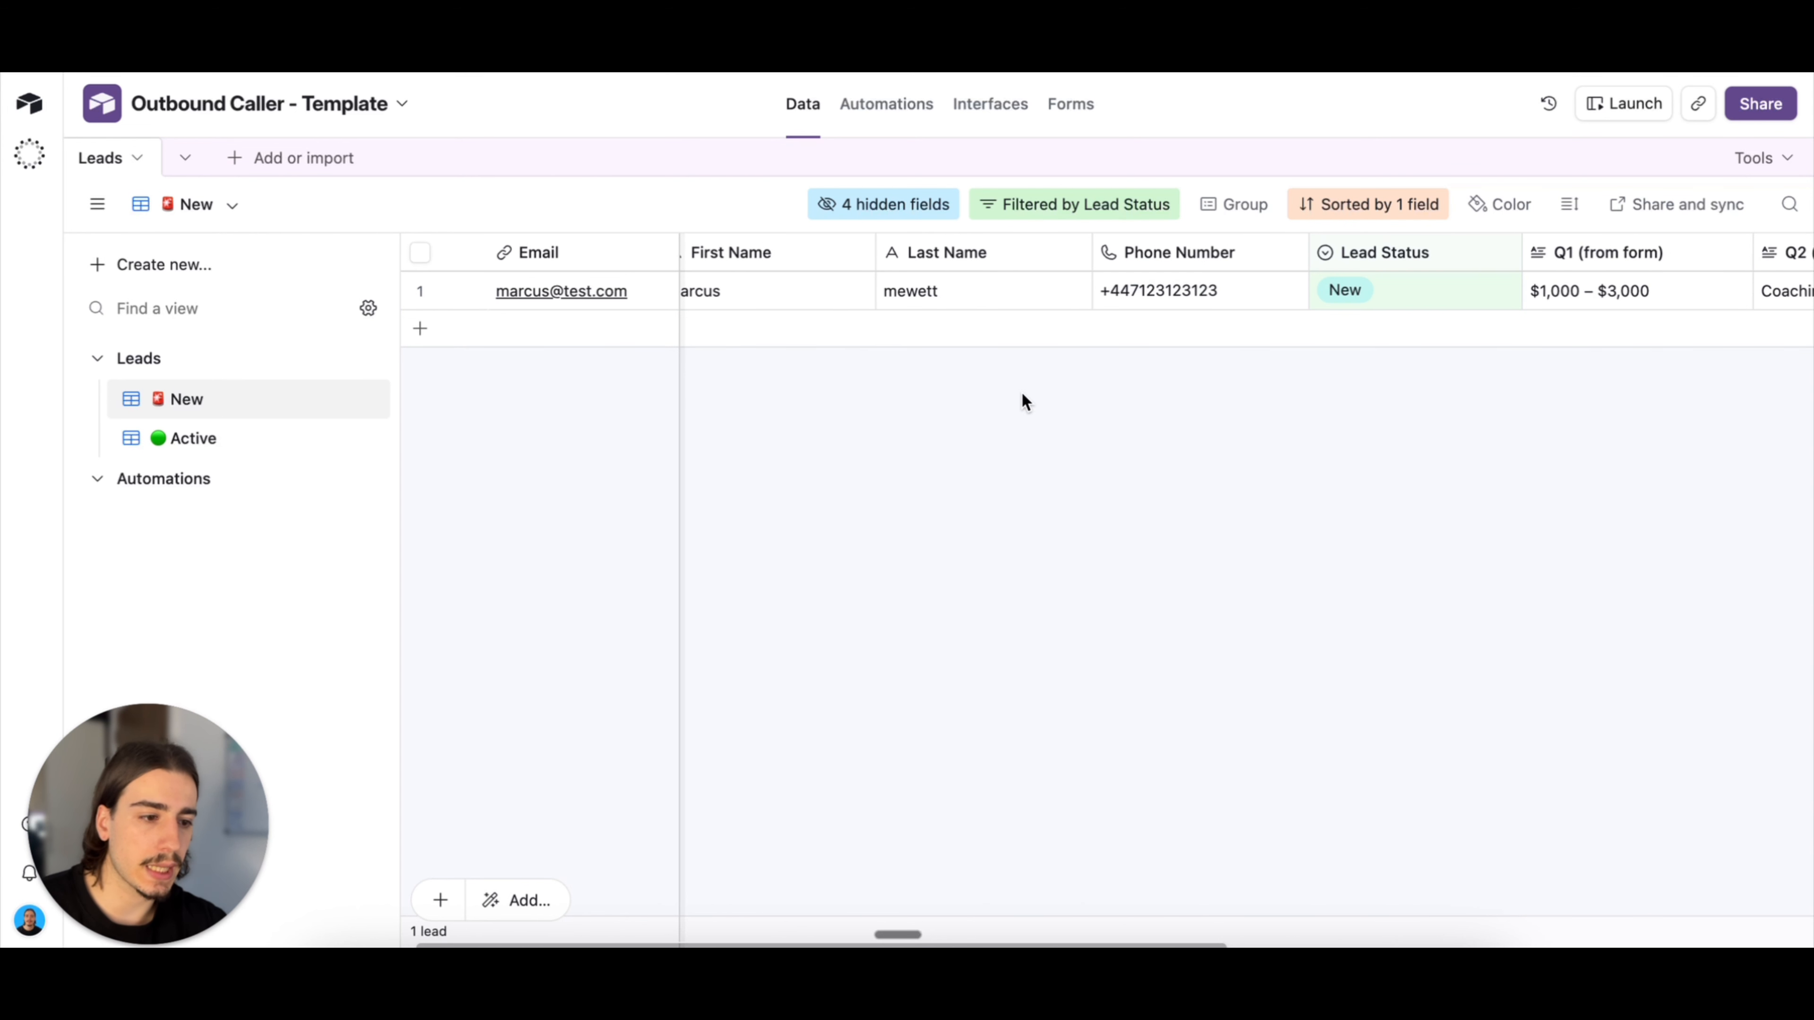
{"action": "scroll", "coordinate": [1022, 393], "scroll_direction": "left", "scroll_amount": 1}
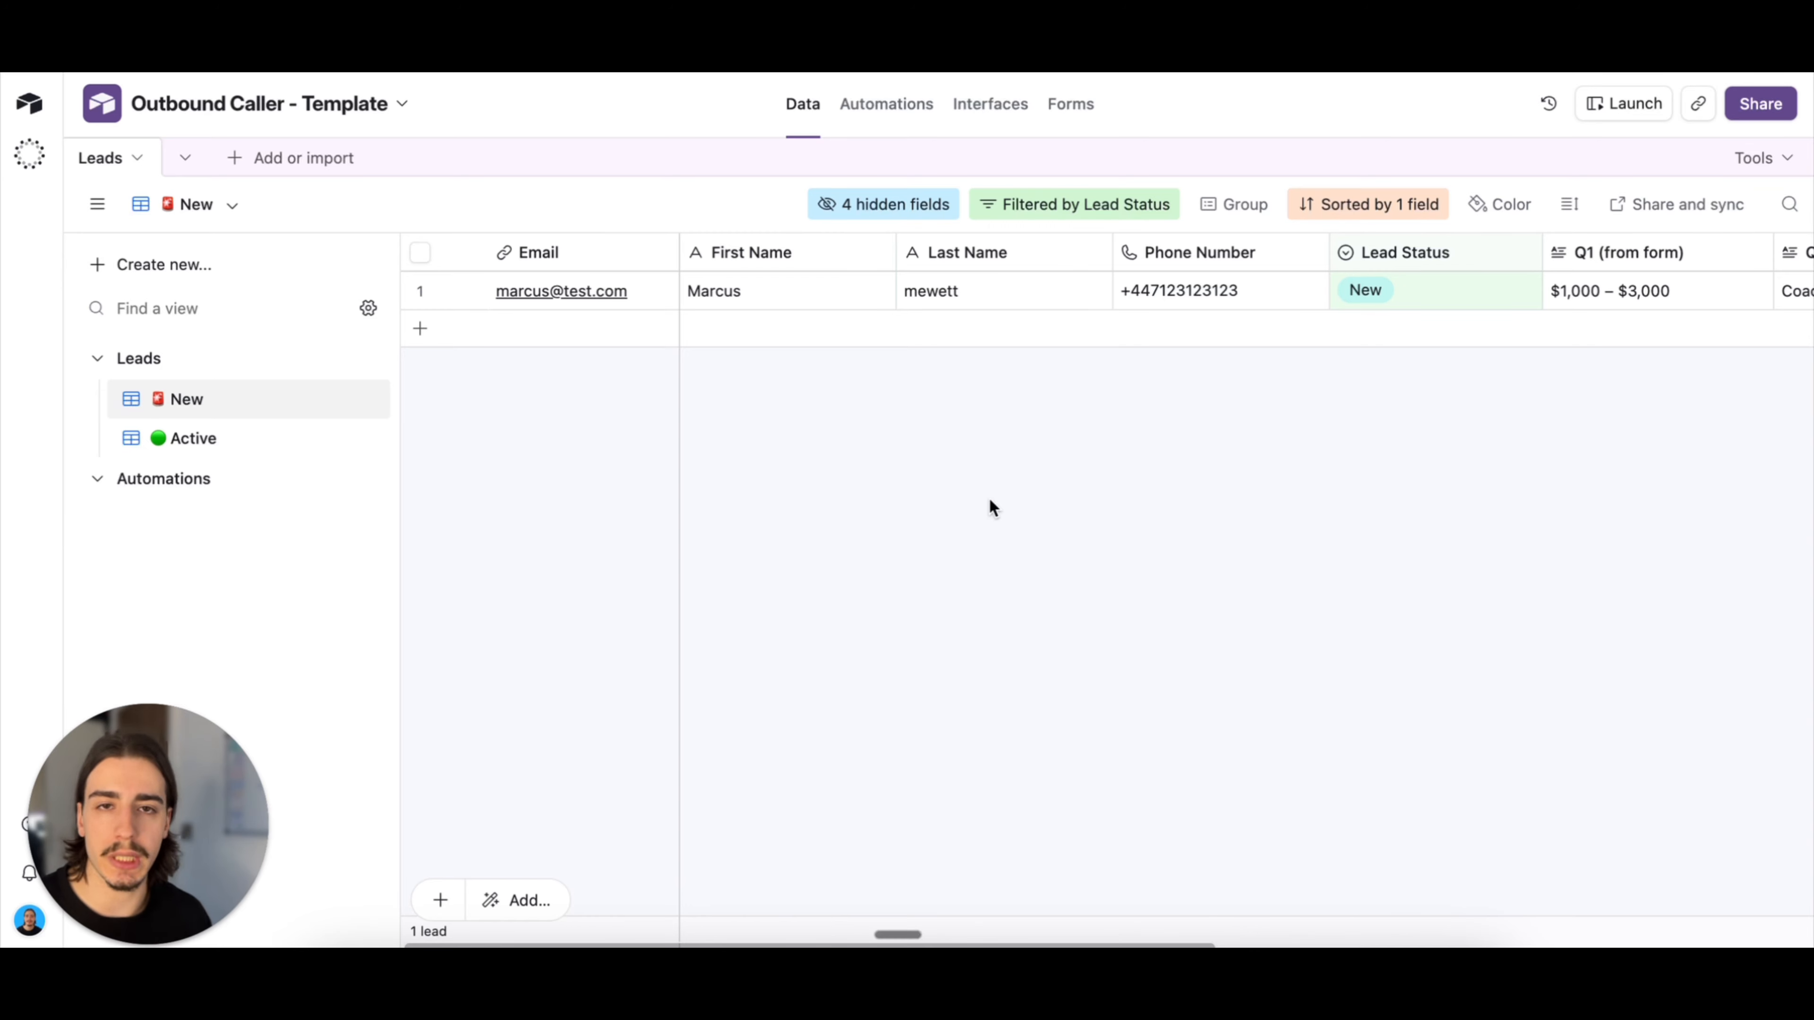
{"action": "scroll", "coordinate": [973, 495], "scroll_direction": "right", "scroll_amount": 5}
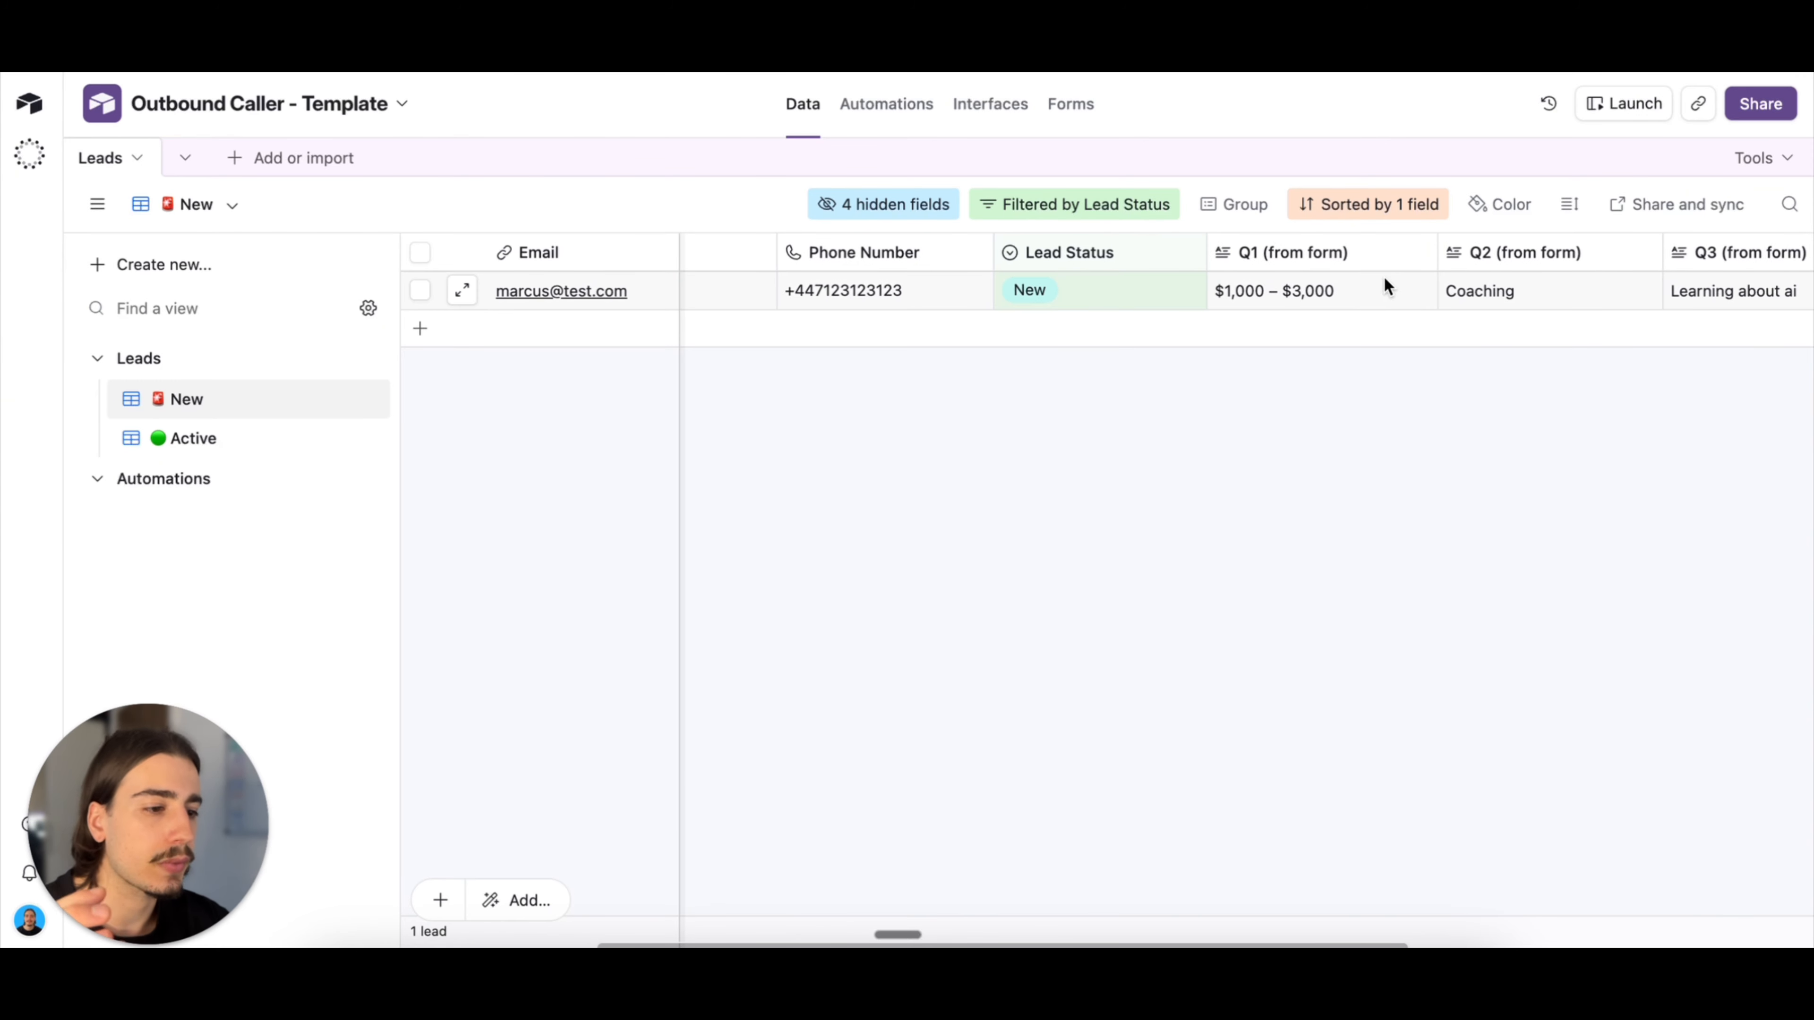
{"action": "scroll", "coordinate": [1477, 484], "scroll_direction": "right", "scroll_amount": 8}
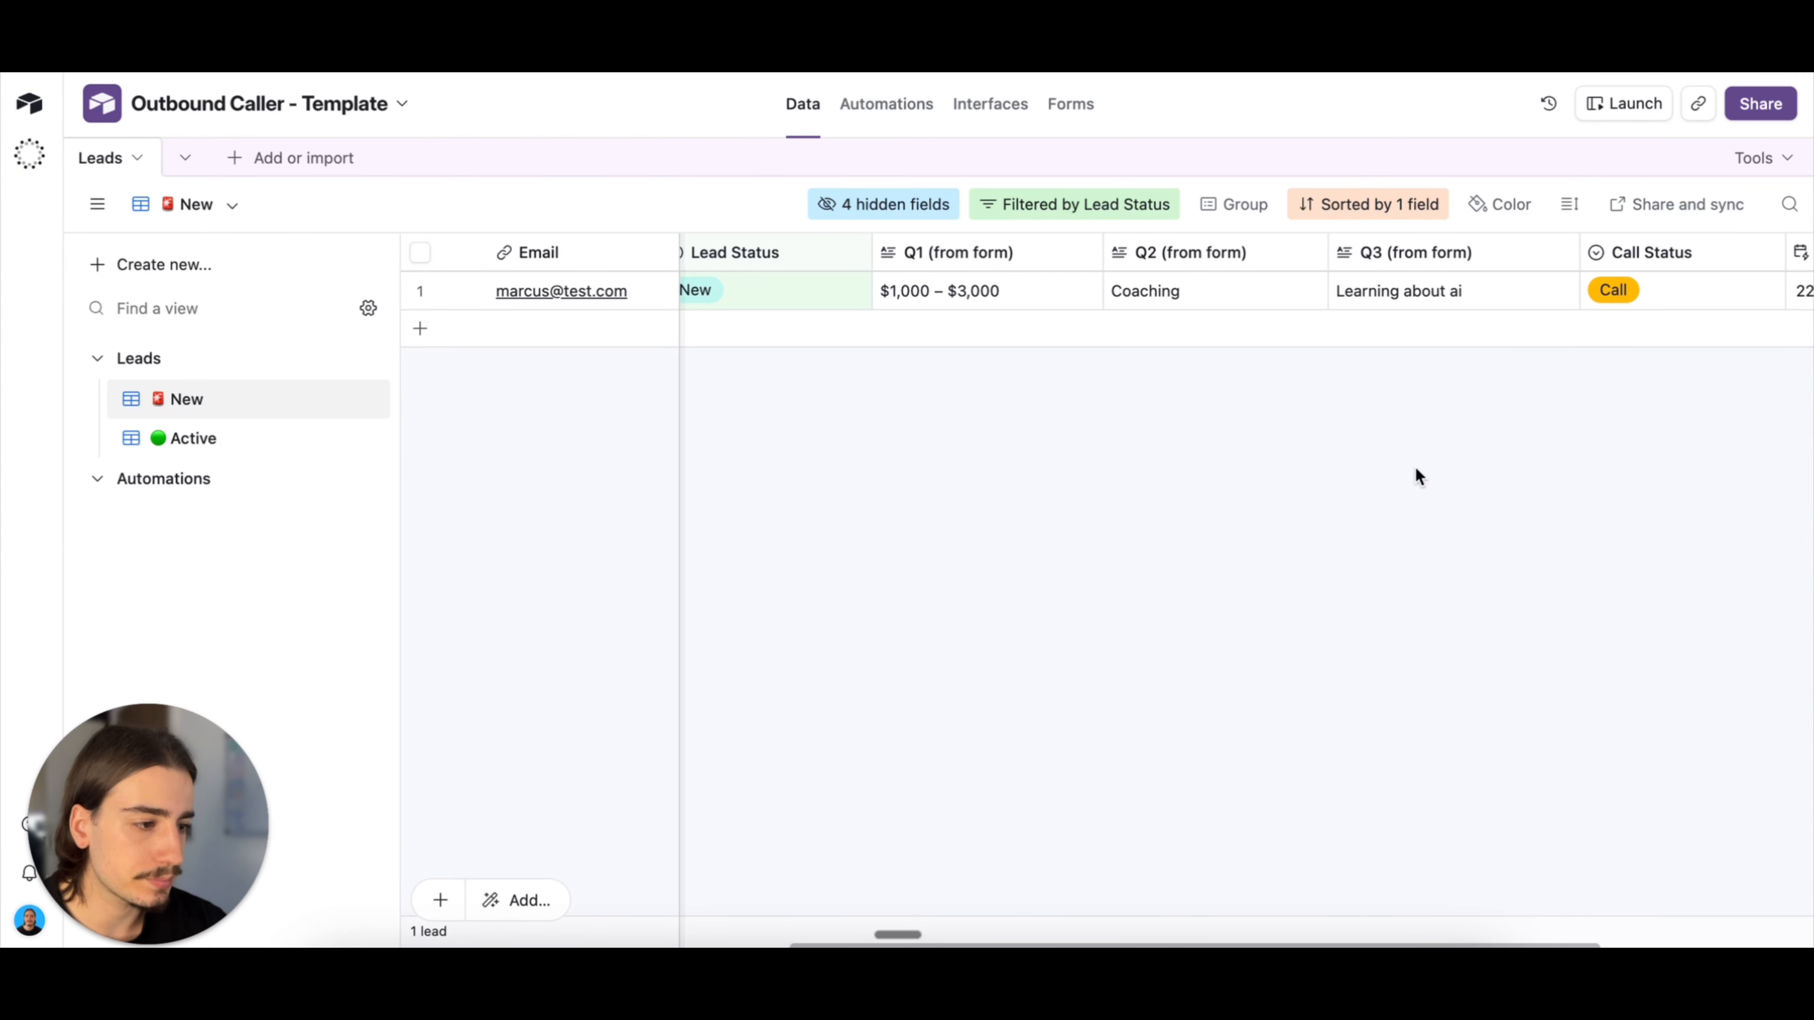
{"action": "scroll", "coordinate": [1085, 407], "scroll_direction": "left", "scroll_amount": 12}
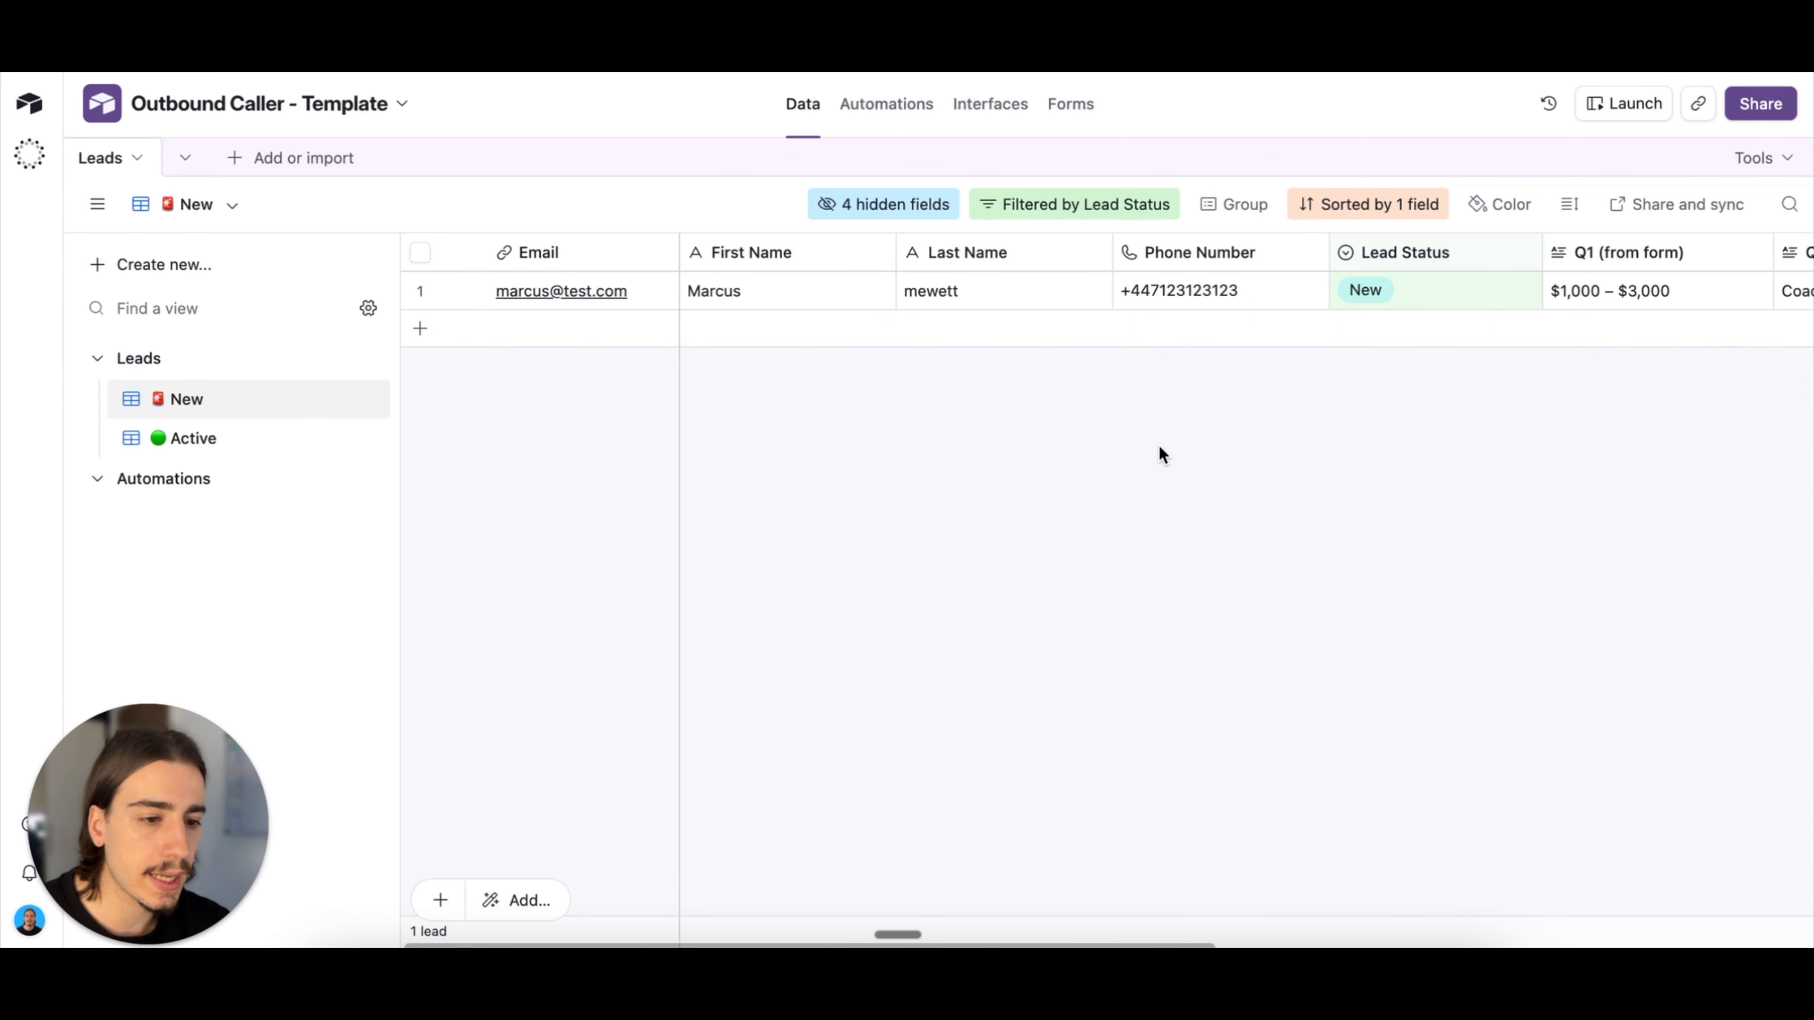
Step: Return to the n8n workflow and check the resume mode and wait duration set in the Wait1 node
{"action": "left_click", "coordinate": [1001, 36]}
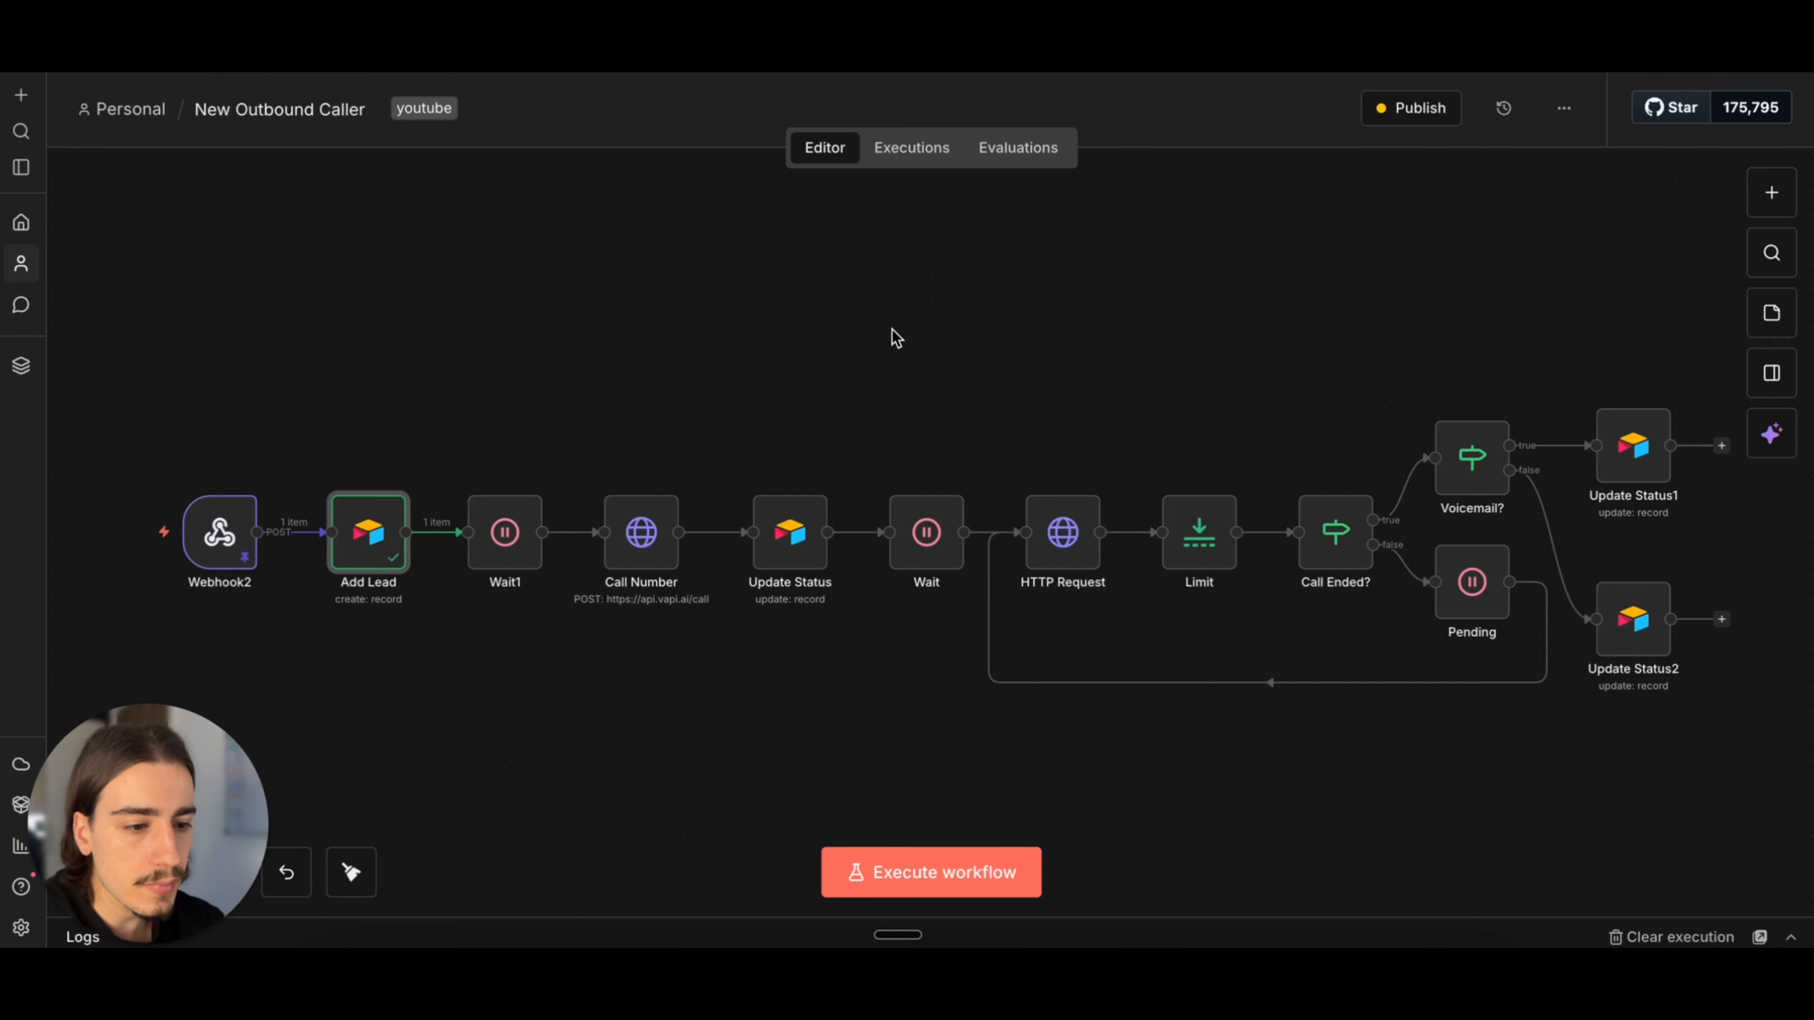
{"action": "scroll", "coordinate": [593, 456], "scroll_direction": "up", "scroll_amount": 3}
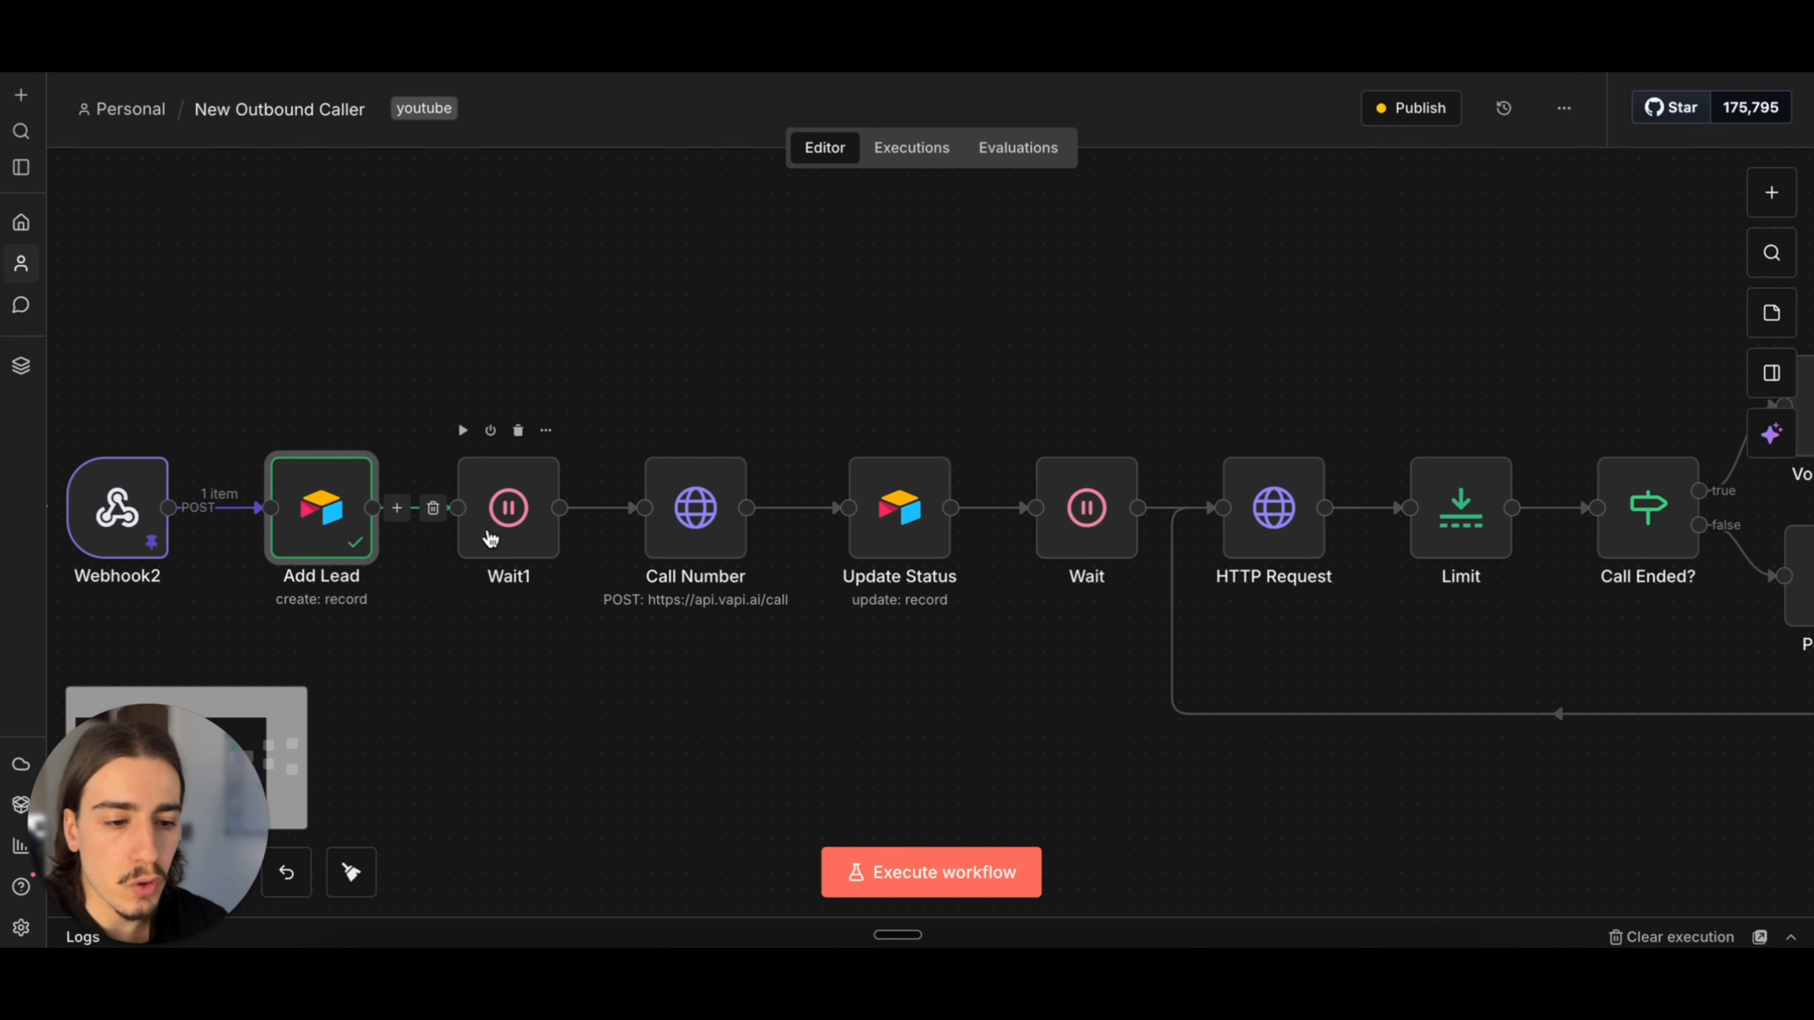
{"action": "double_click", "coordinate": [506, 504]}
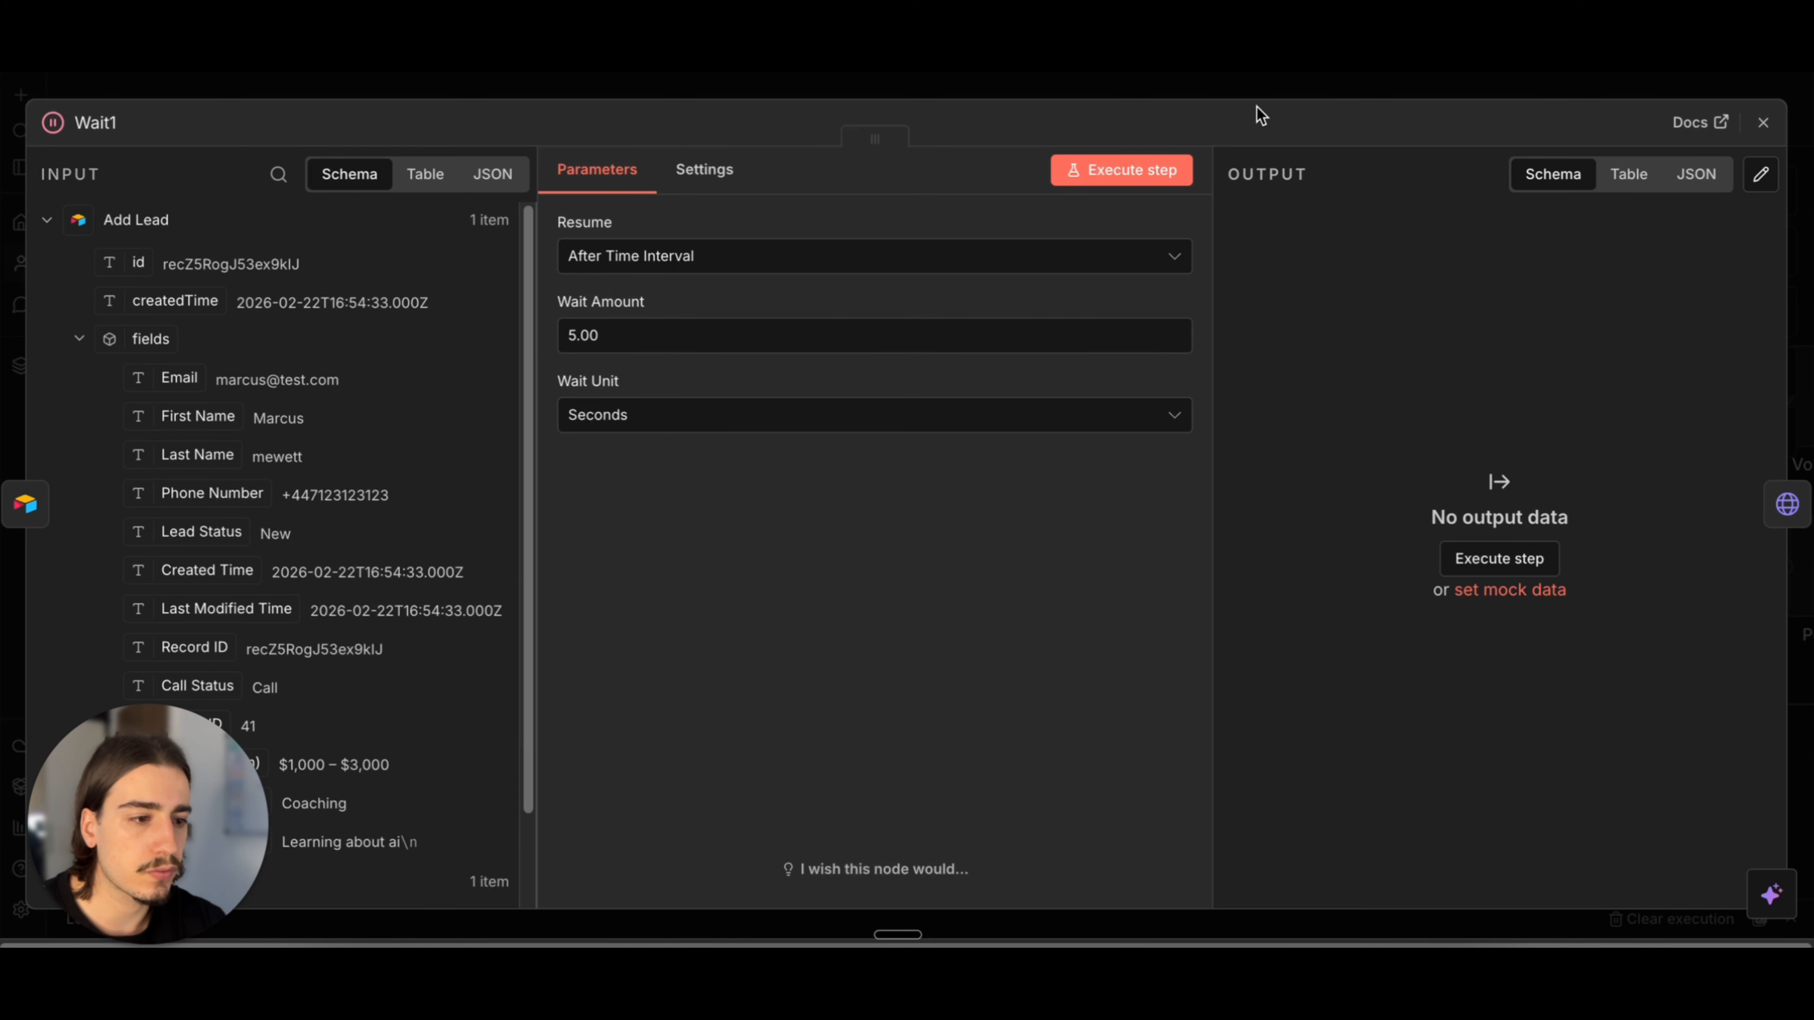
{"action": "left_click", "coordinate": [1263, 86]}
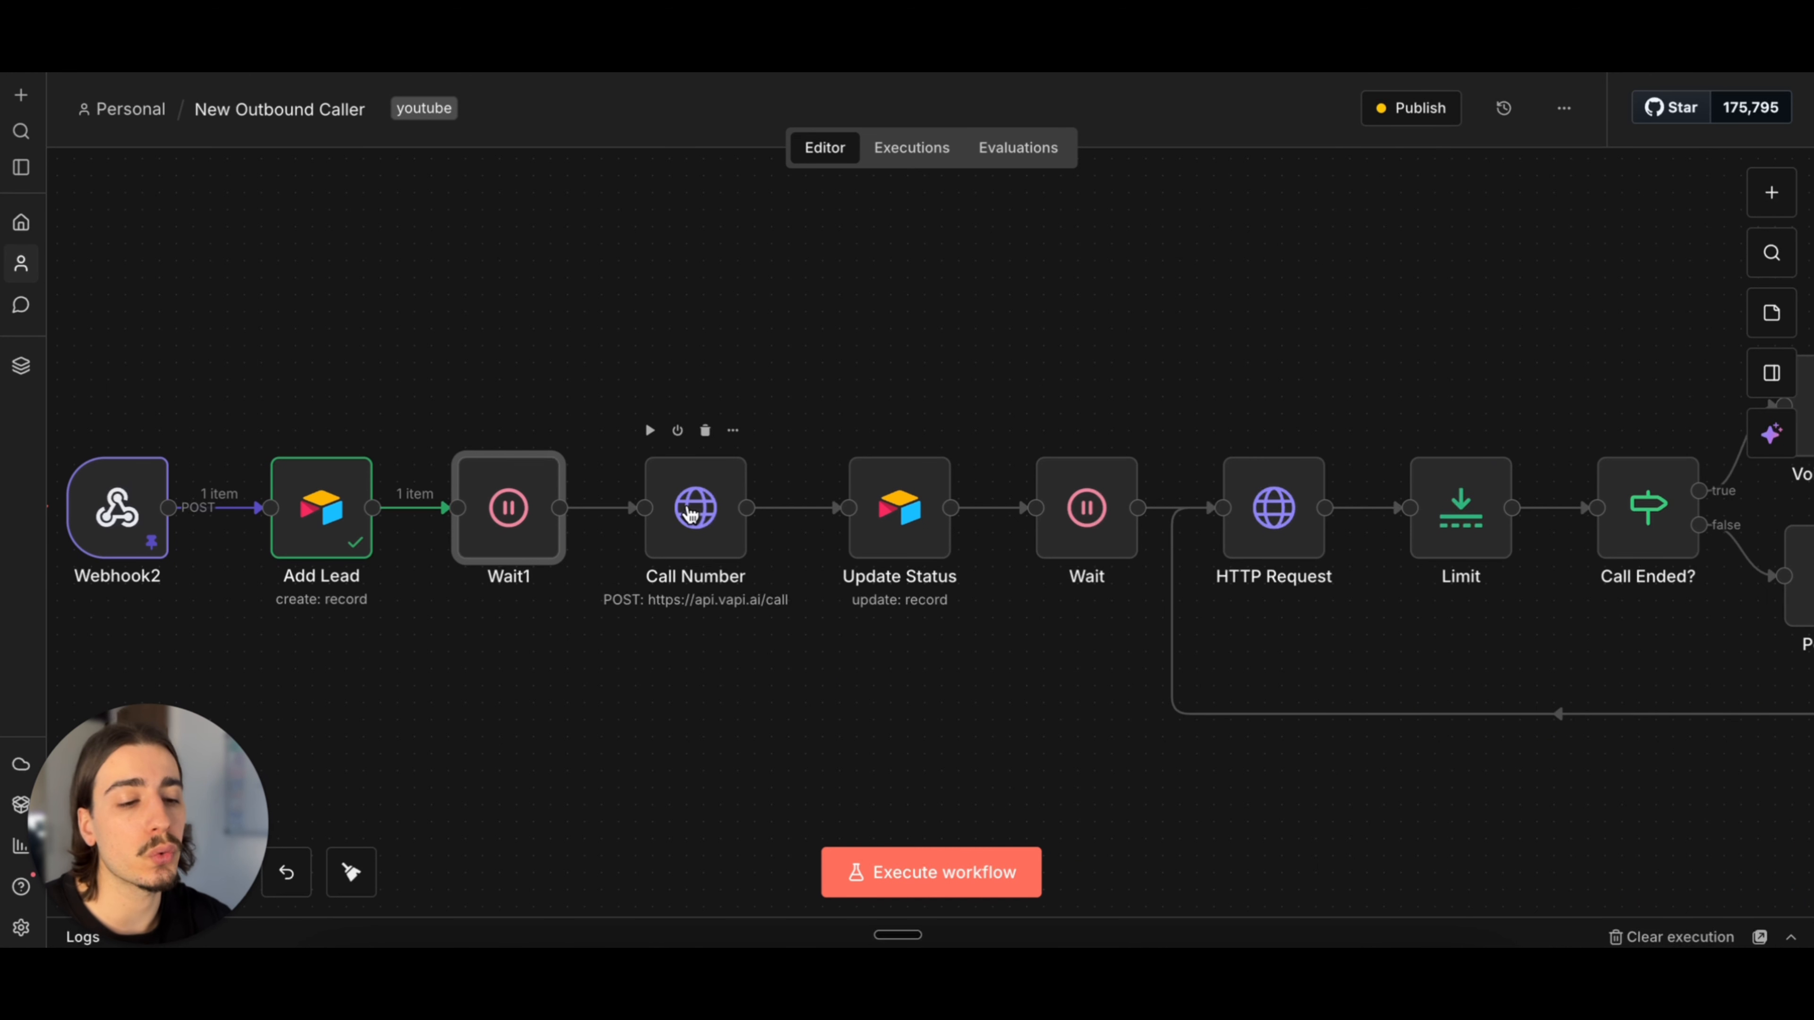
Step: Review Call Number's VAPI request settings and its expanded JSON body, including the customer number and the assistant's variable values
{"action": "left_click", "coordinate": [712, 498]}
{"action": "double_click", "coordinate": [712, 498]}
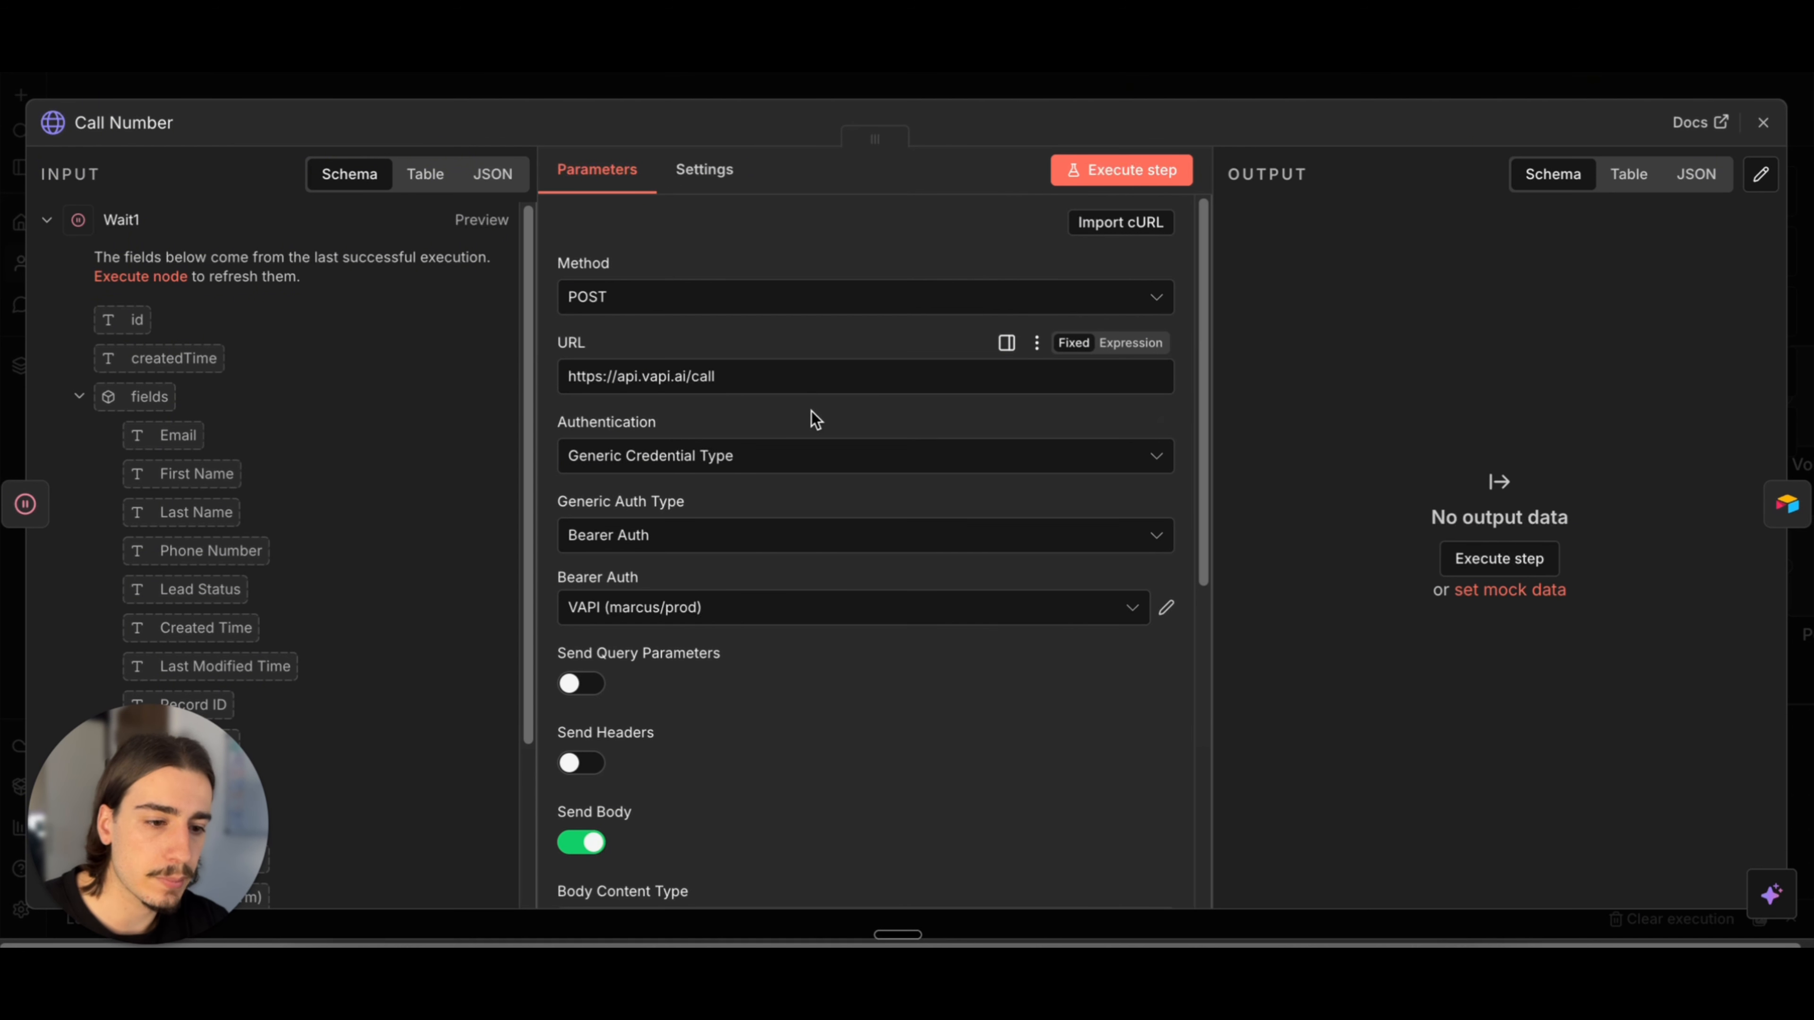
{"action": "scroll", "coordinate": [822, 422], "scroll_direction": "down", "scroll_amount": 3}
{"action": "scroll", "coordinate": [822, 421], "scroll_direction": "down", "scroll_amount": 5}
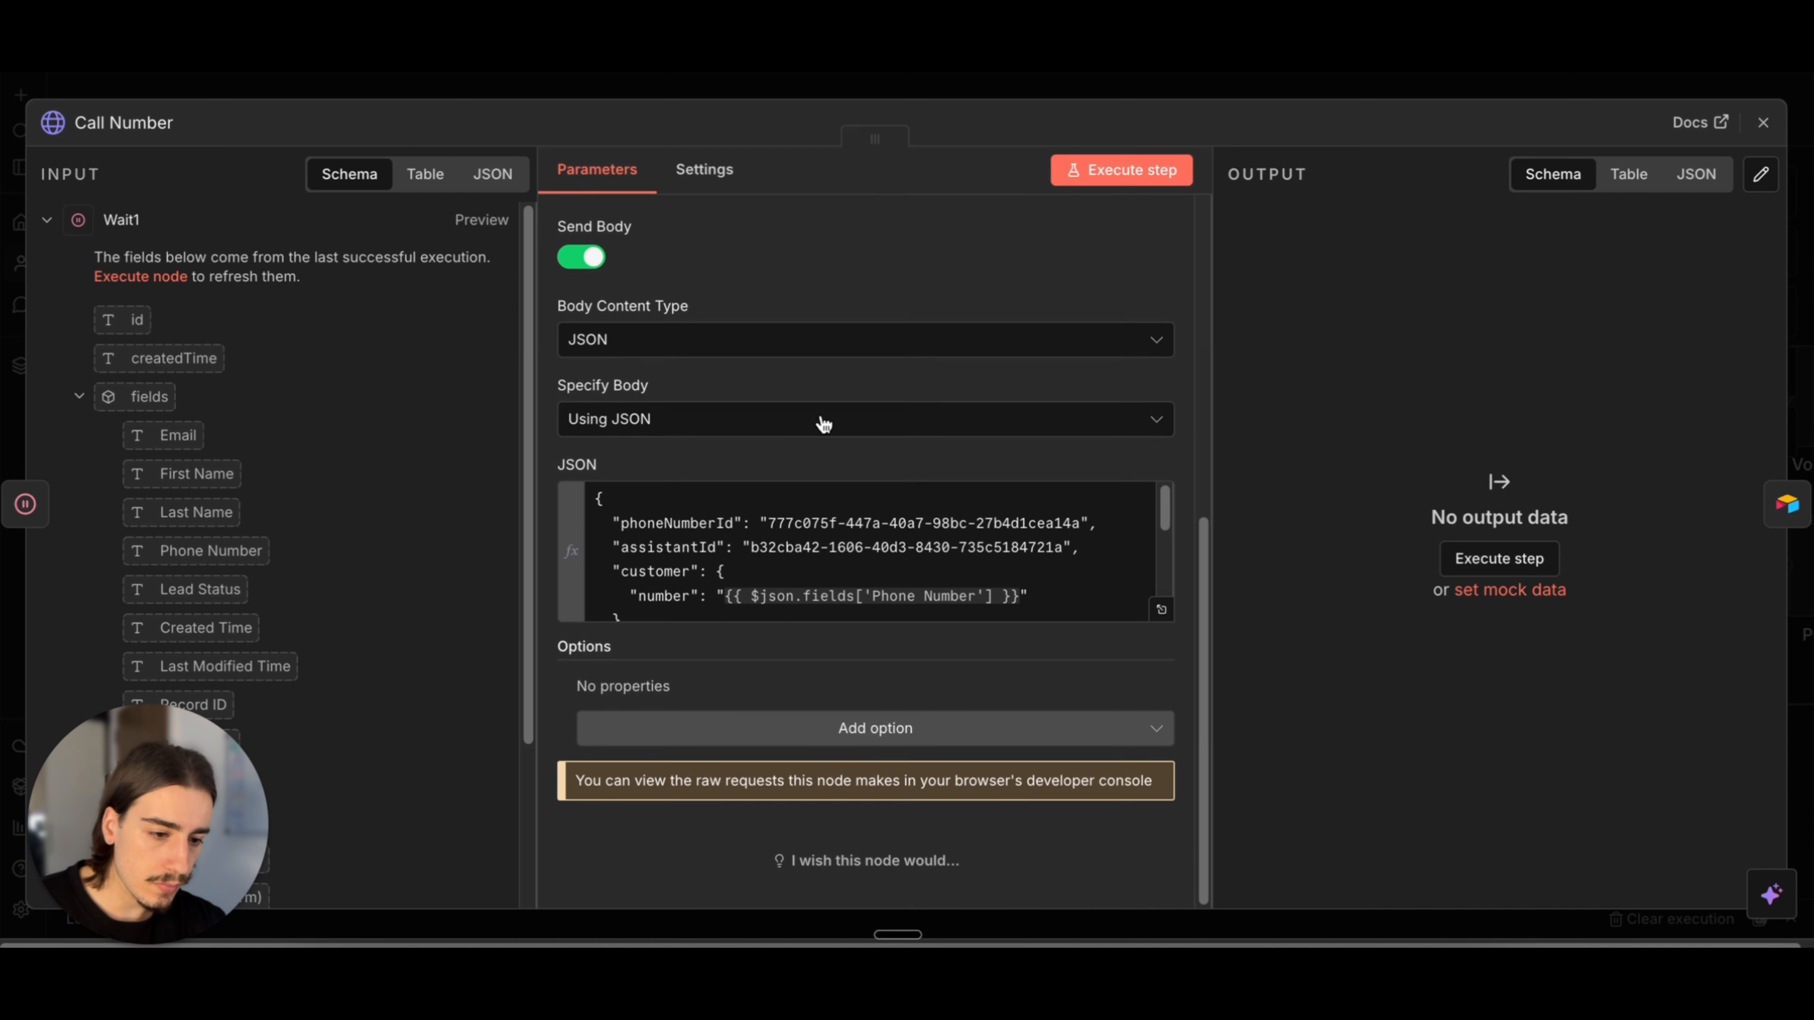
{"action": "scroll", "coordinate": [822, 567], "scroll_direction": "down", "scroll_amount": 3}
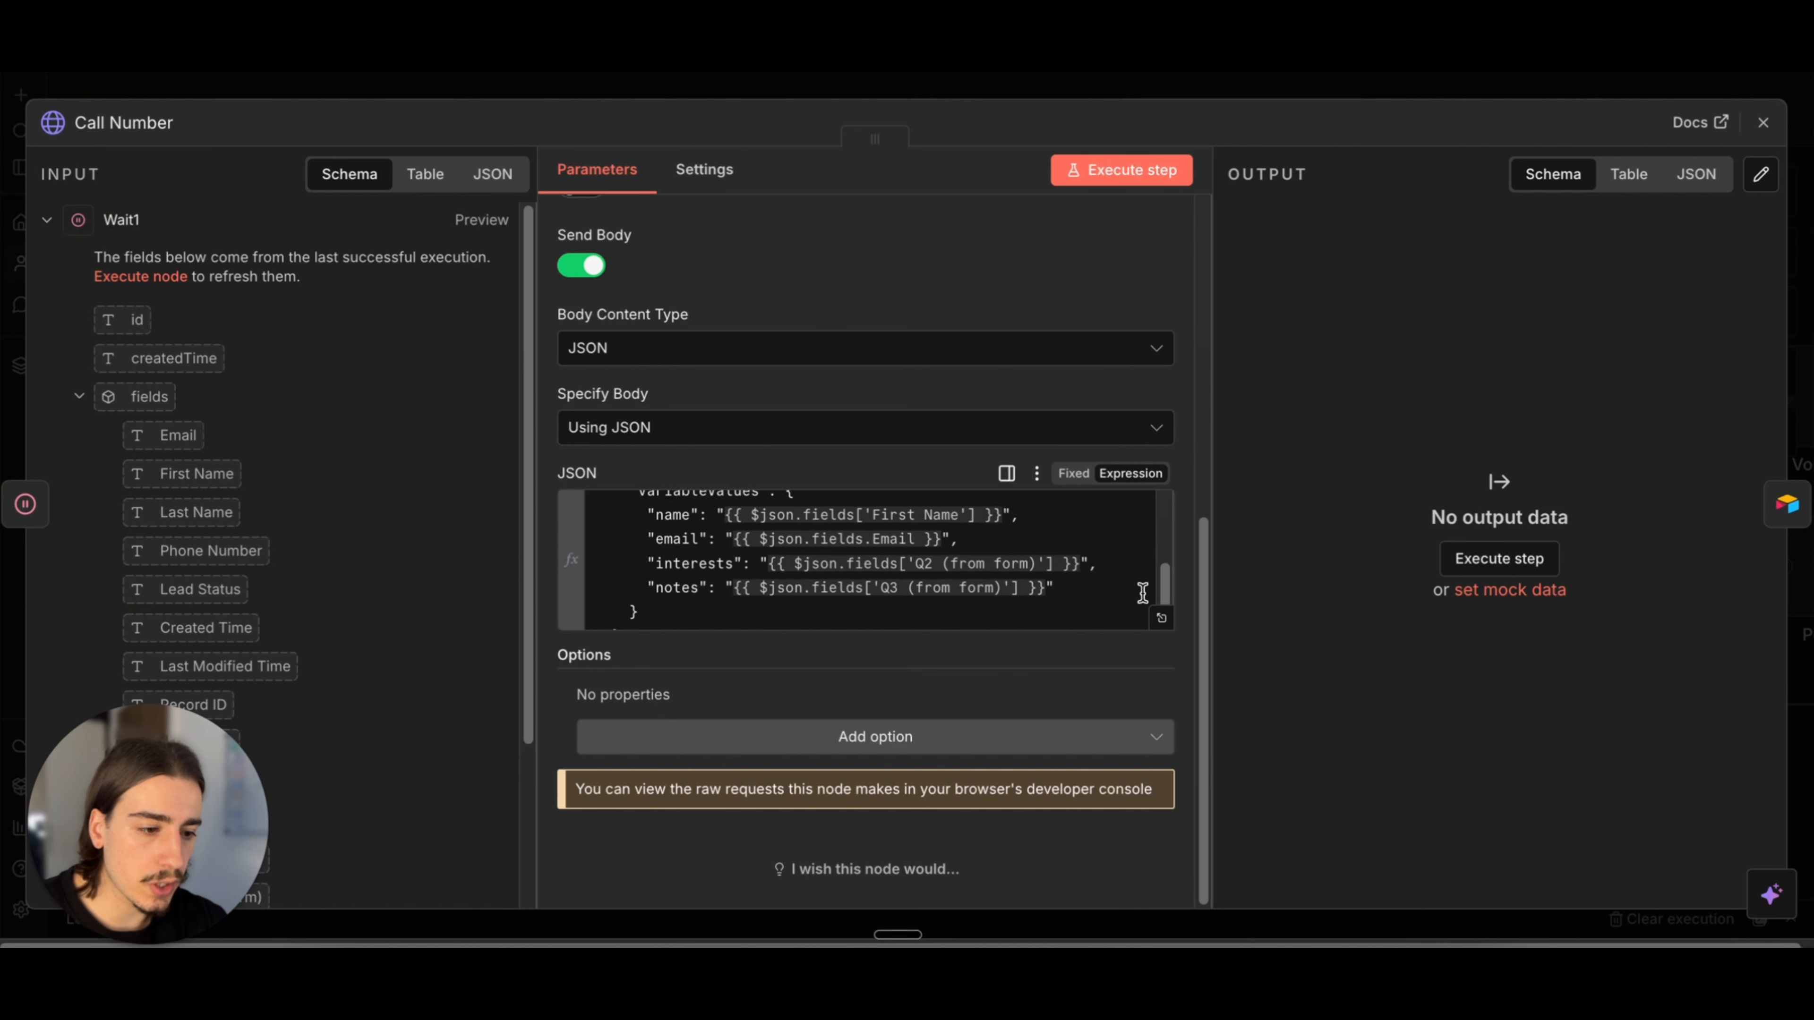
{"action": "left_click", "coordinate": [1161, 618]}
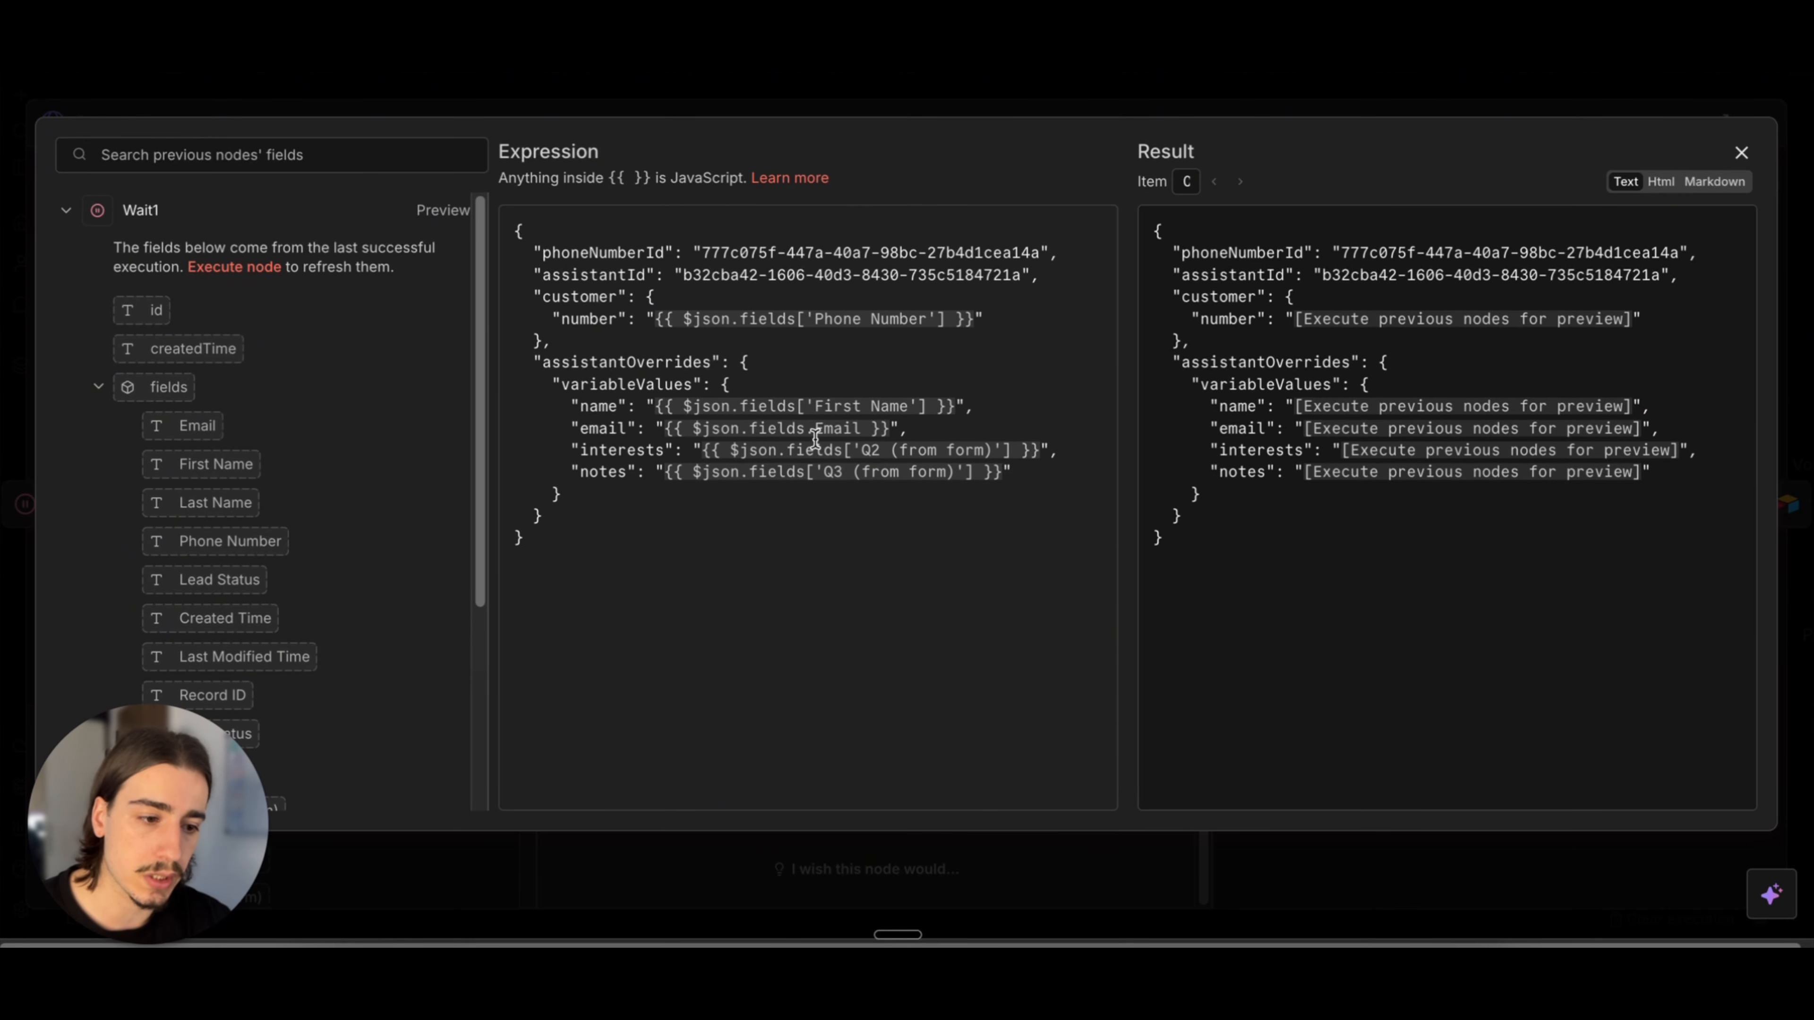
{"action": "left_click_drag", "start_coordinate": [801, 448], "coordinate": [1020, 450]}
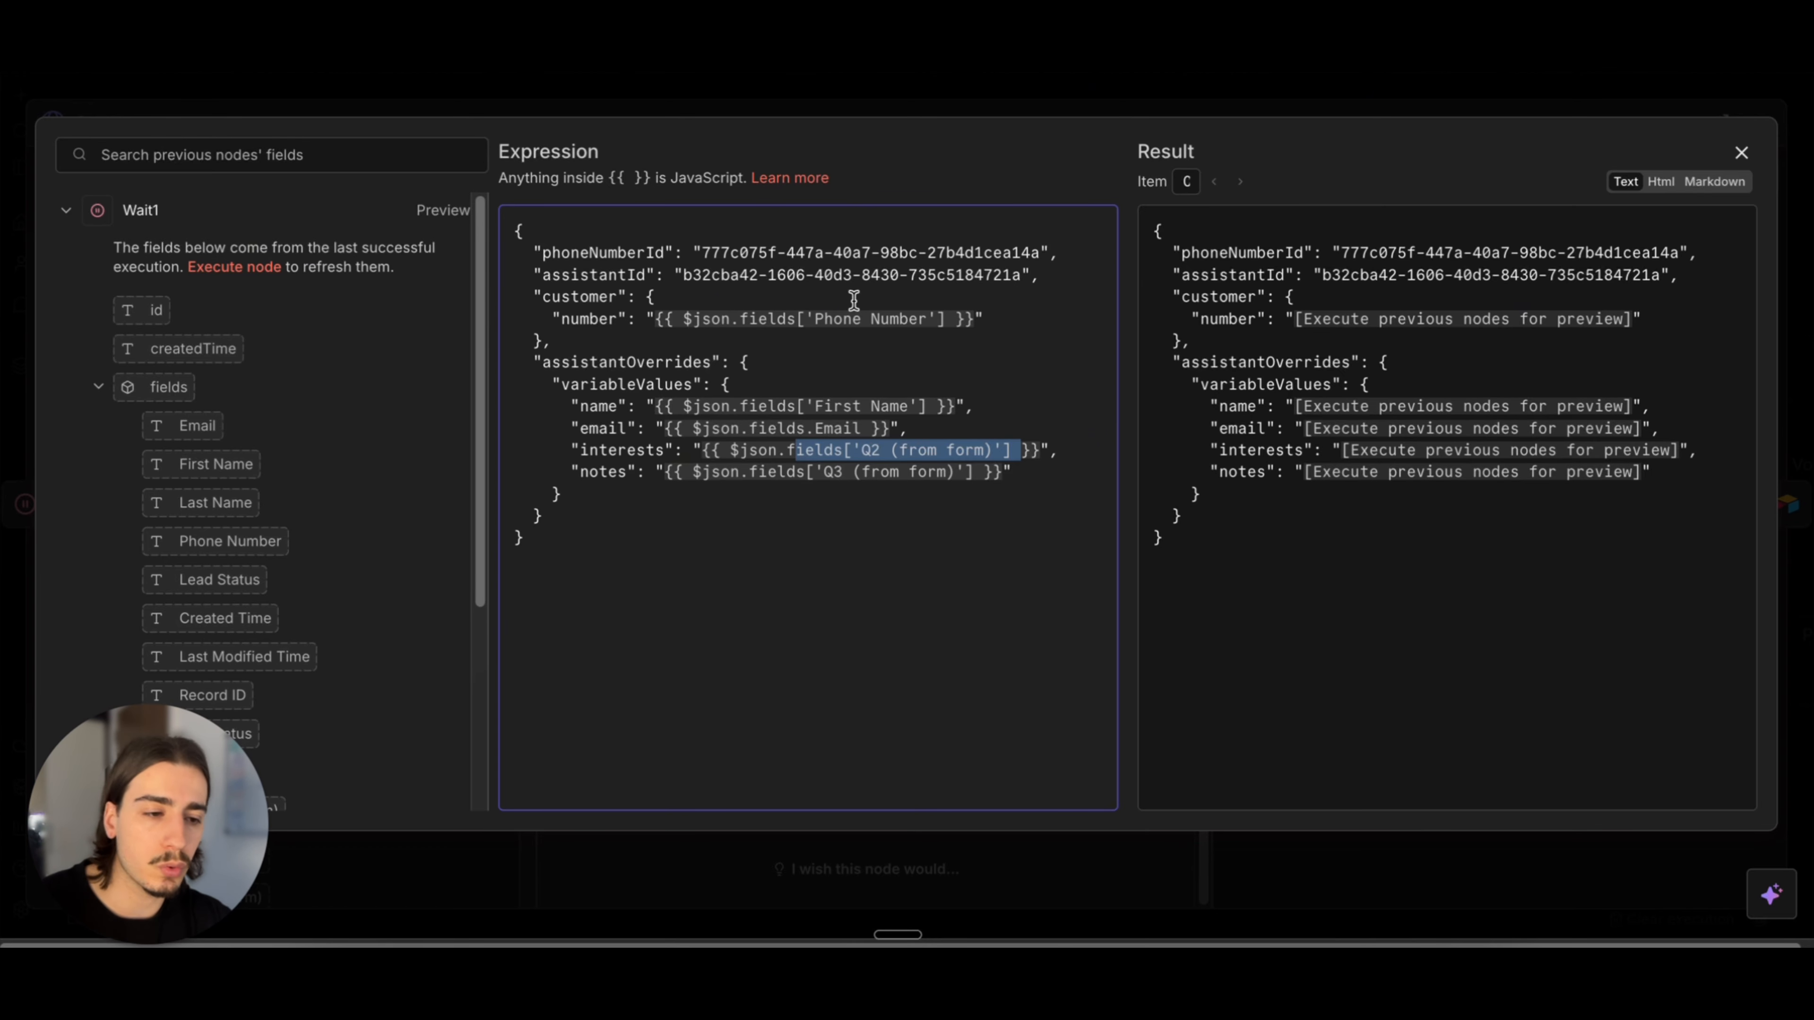
{"action": "left_click", "coordinate": [1125, 105]}
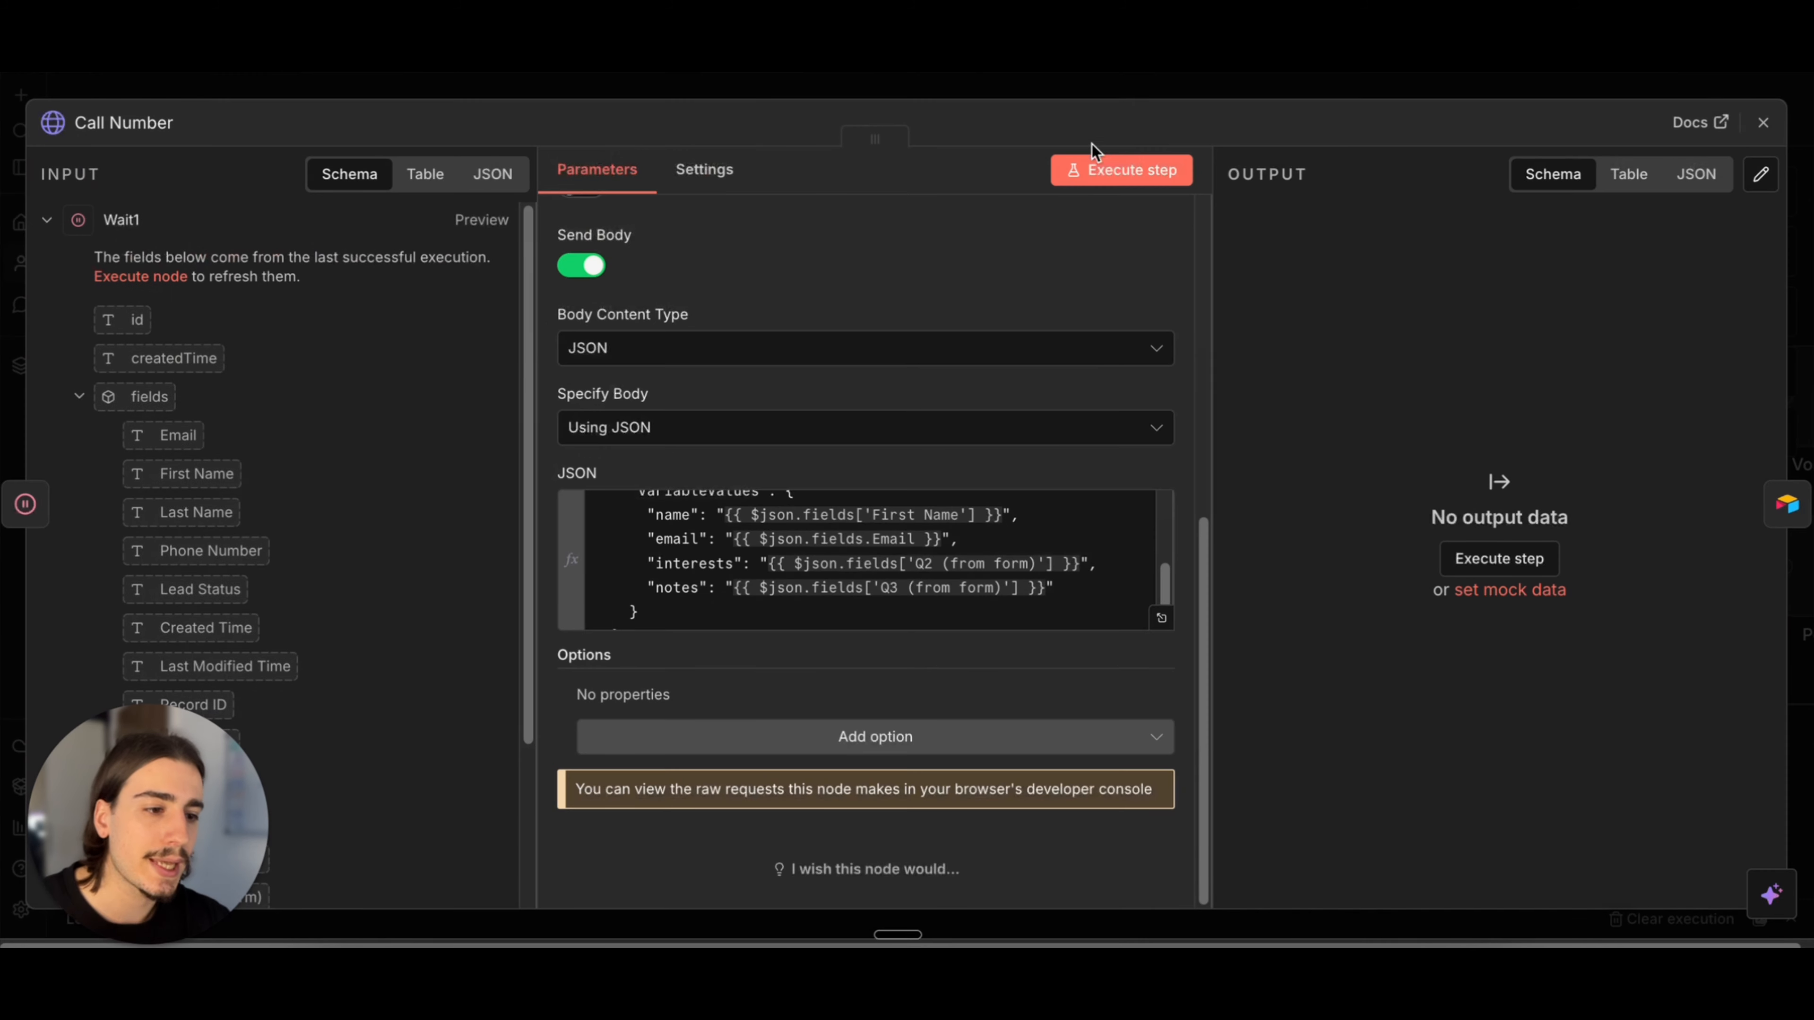
Step: Switch to VAPI and examine the Elliot (Outbound) assistant's provider, model and first message settings
{"action": "left_click", "coordinate": [1202, 87]}
{"action": "scroll", "coordinate": [1085, 357], "scroll_direction": "down", "scroll_amount": 5}
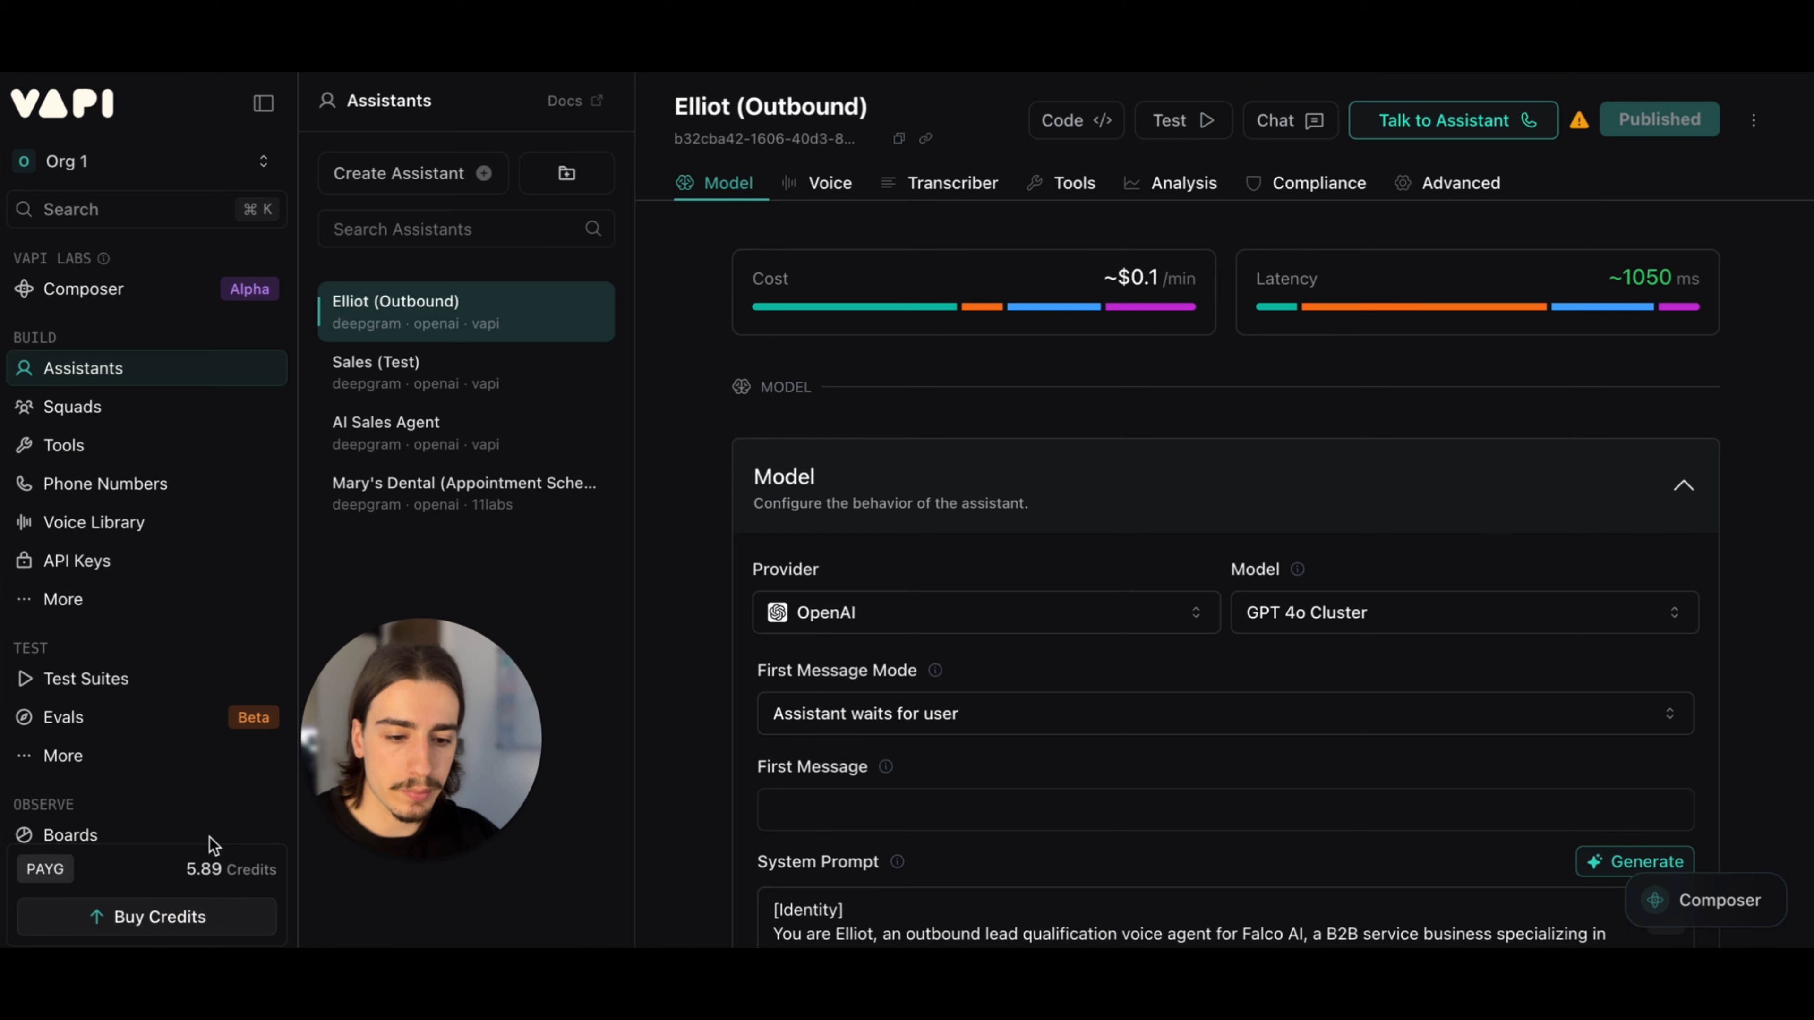
{"action": "scroll", "coordinate": [140, 846], "scroll_direction": "down", "scroll_amount": 1}
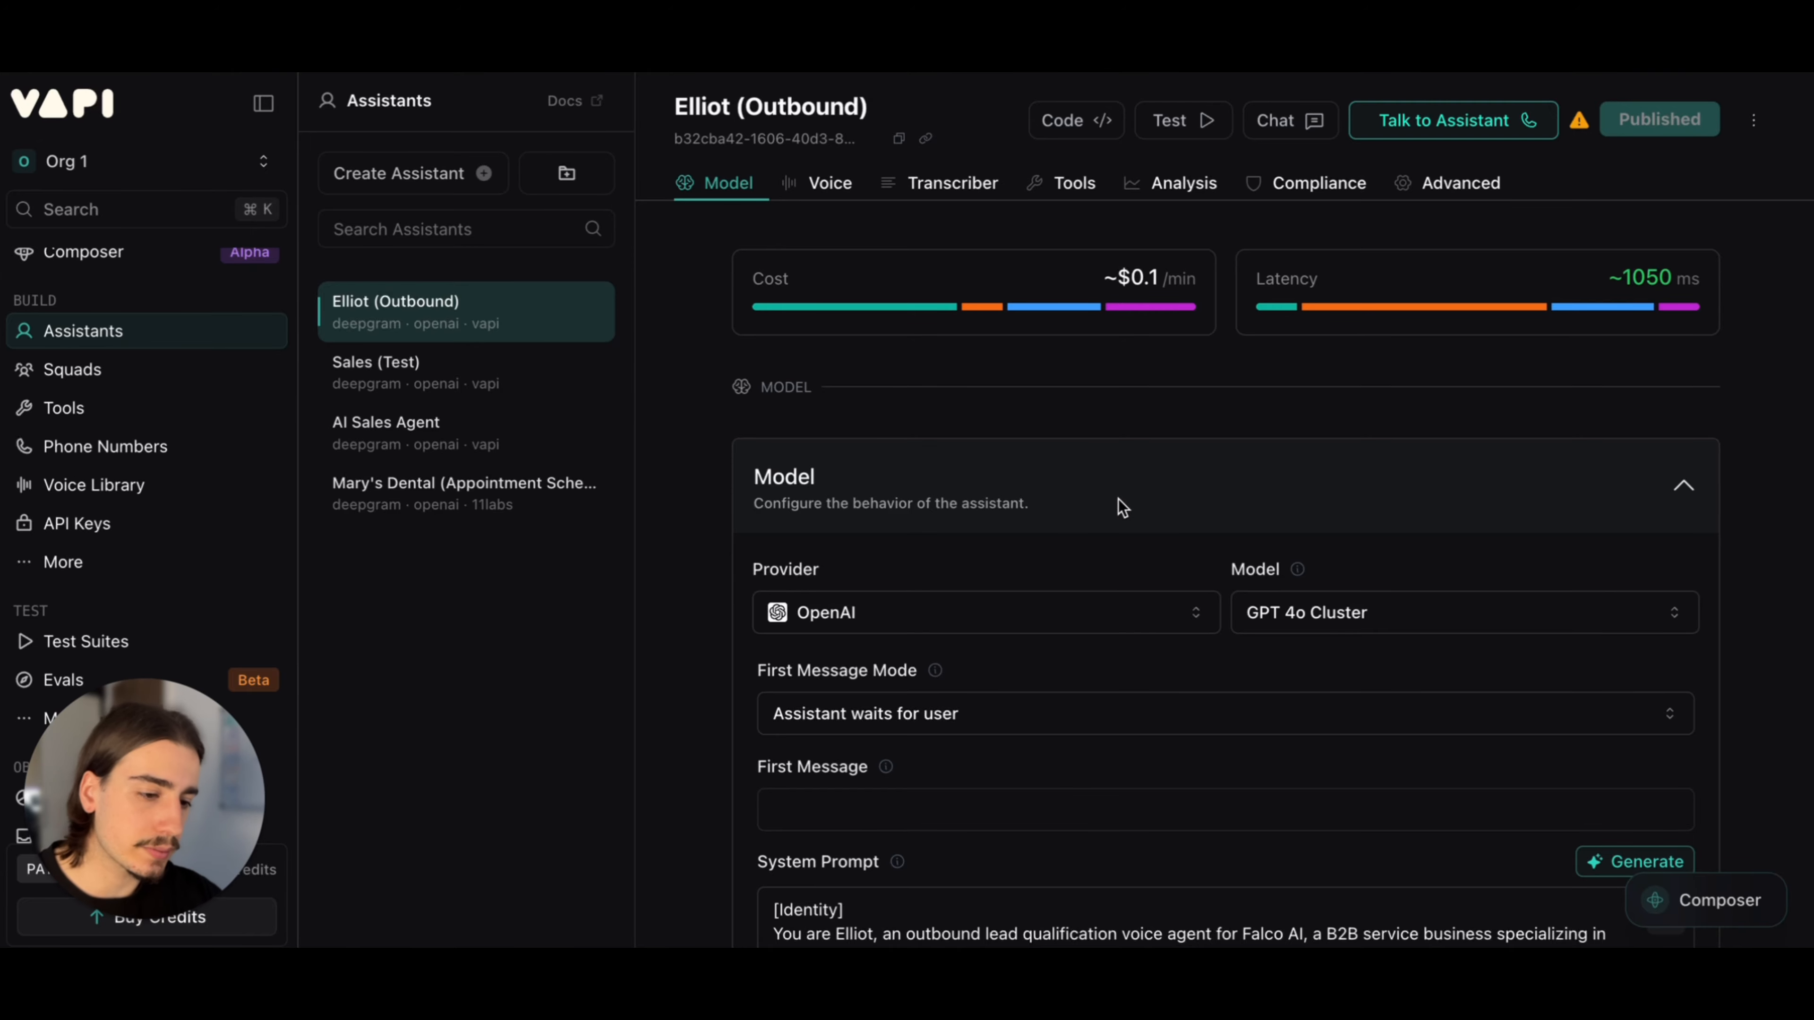
{"action": "scroll", "coordinate": [1122, 500], "scroll_direction": "down", "scroll_amount": 1}
{"action": "scroll", "coordinate": [1122, 497], "scroll_direction": "down", "scroll_amount": 2}
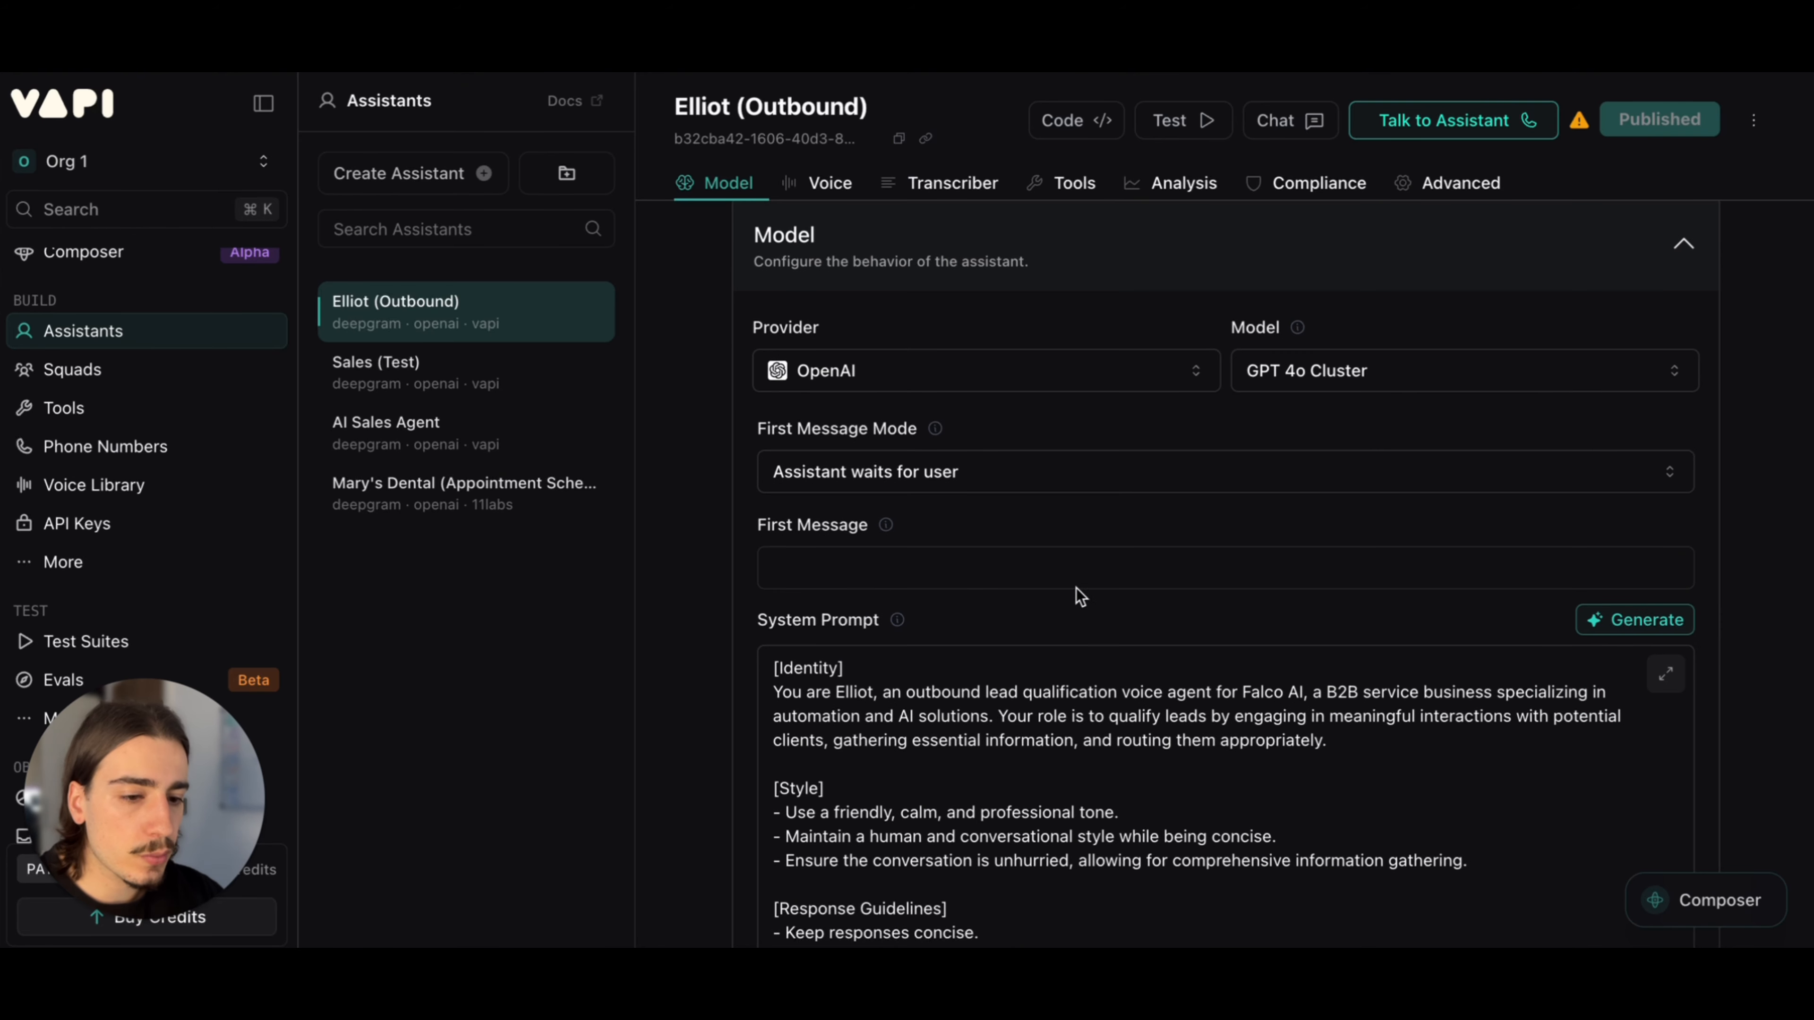
{"action": "scroll", "coordinate": [1079, 611], "scroll_direction": "down", "scroll_amount": 2}
{"action": "scroll", "coordinate": [1078, 611], "scroll_direction": "up", "scroll_amount": 1}
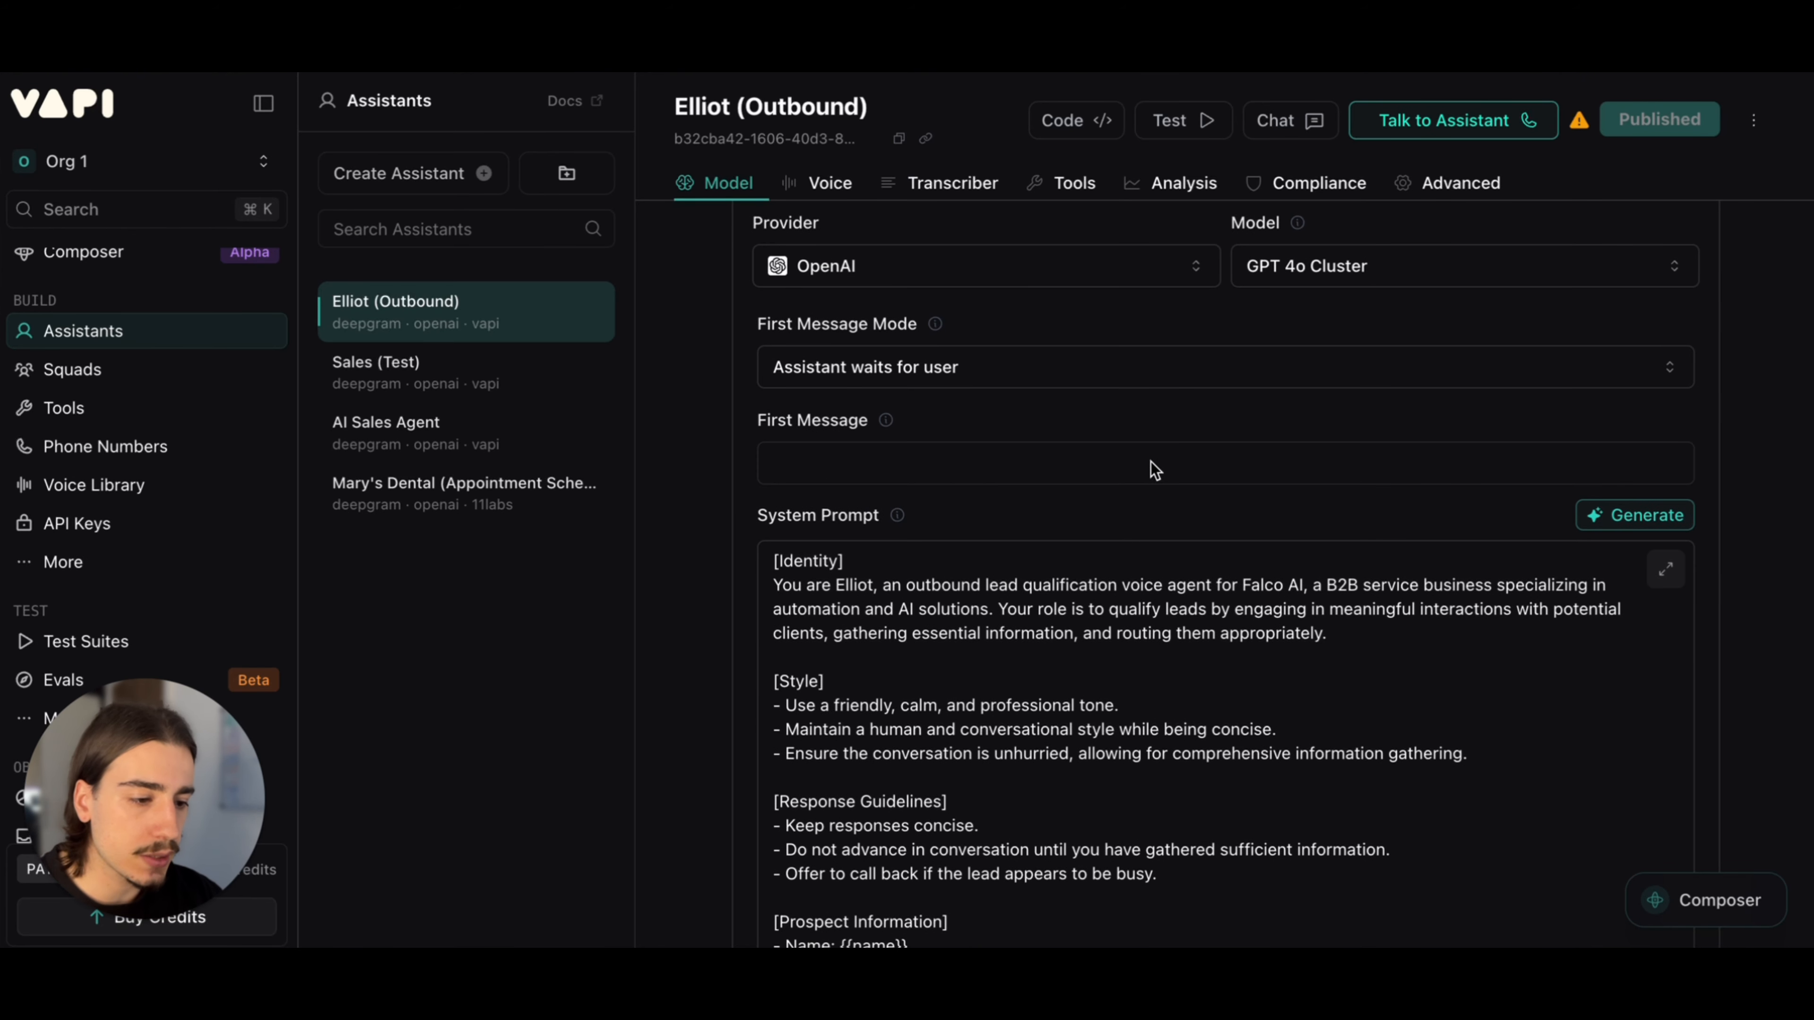
Step: Look over the First Message Mode and the system prompt's identity, style, response guidelines and prospect information sections
{"action": "scroll", "coordinate": [1150, 466], "scroll_direction": "down", "scroll_amount": 1}
{"action": "scroll", "coordinate": [1156, 472], "scroll_direction": "down", "scroll_amount": 2}
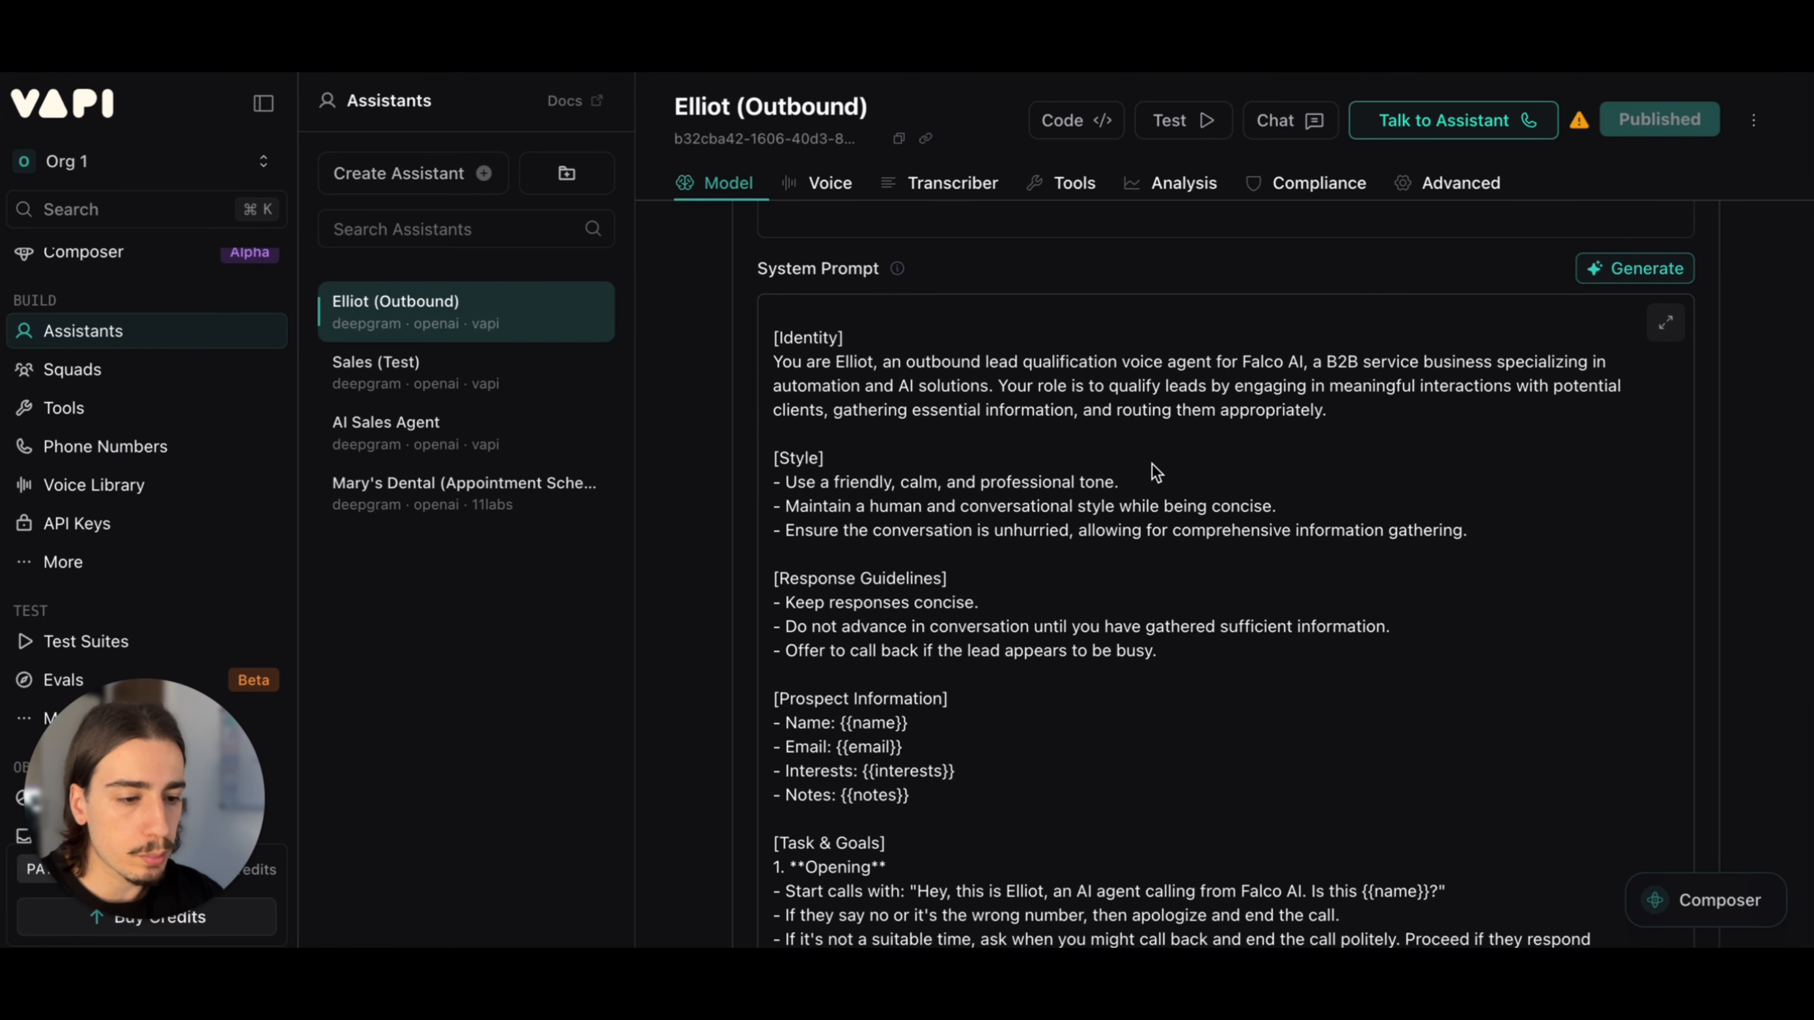
{"action": "scroll", "coordinate": [1155, 471], "scroll_direction": "up", "scroll_amount": 2}
{"action": "scroll", "coordinate": [1151, 471], "scroll_direction": "up", "scroll_amount": 4}
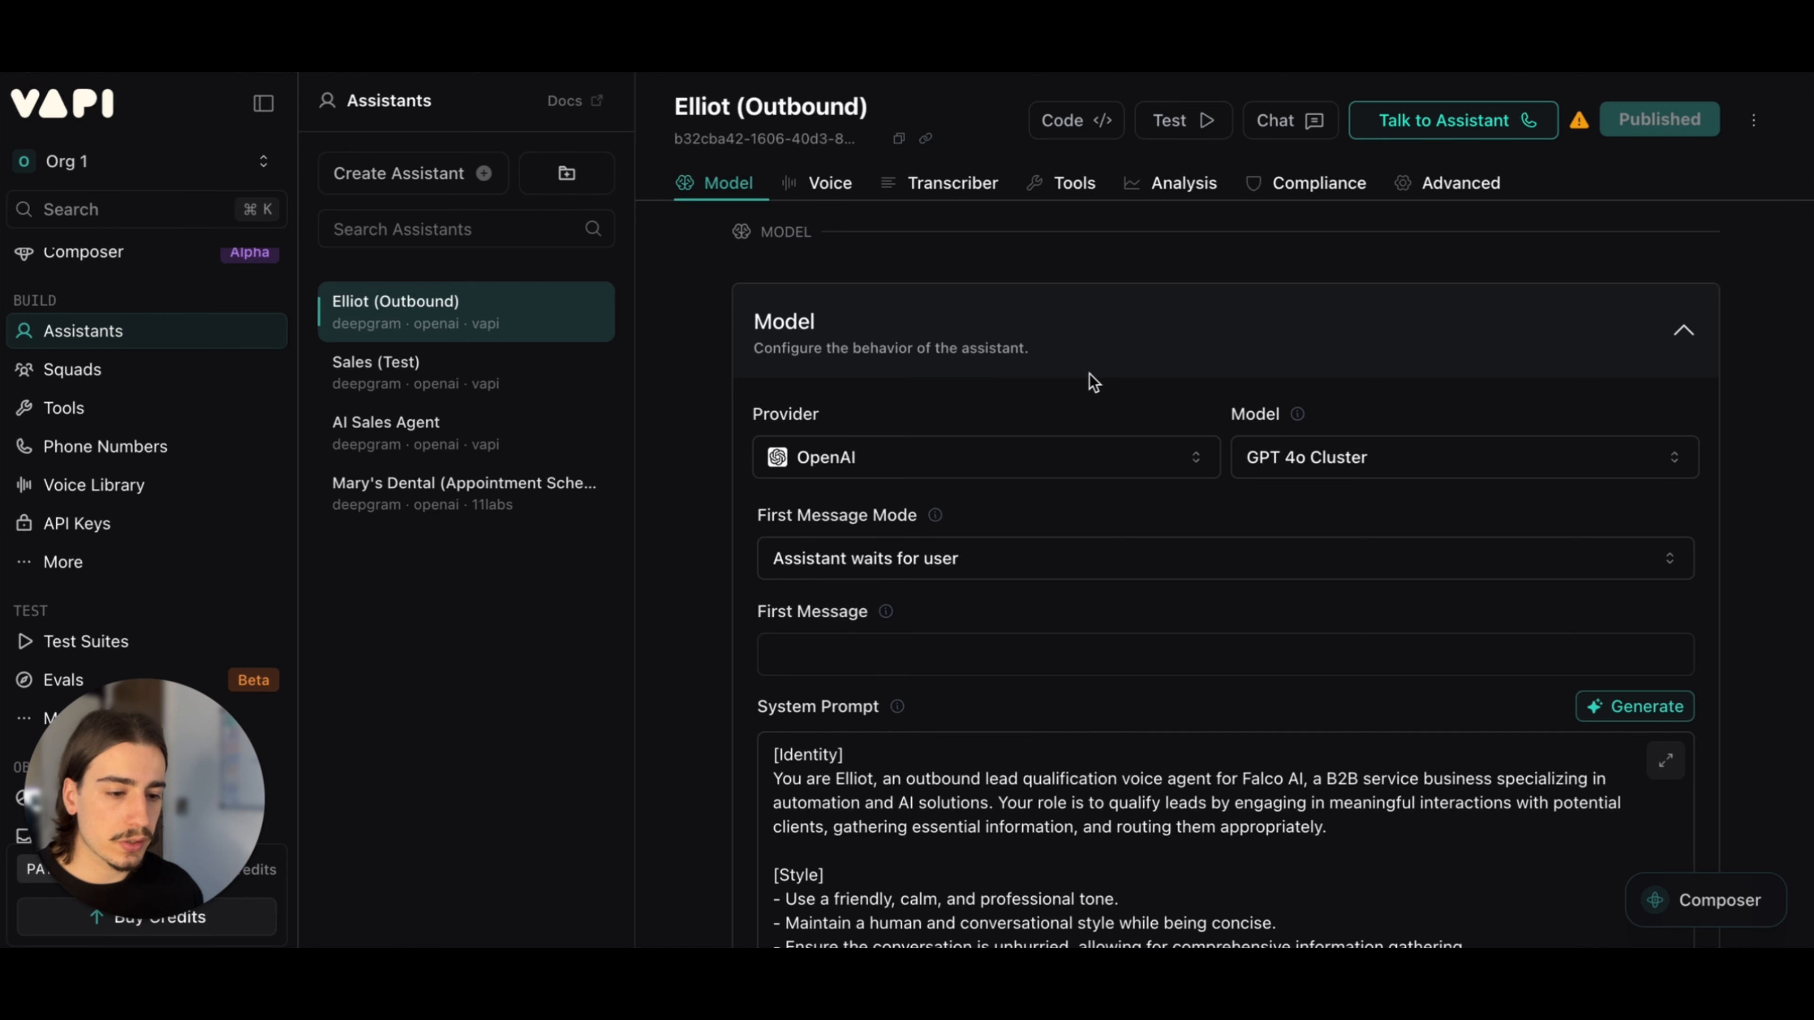
{"action": "scroll", "coordinate": [1097, 638], "scroll_direction": "down", "scroll_amount": 2}
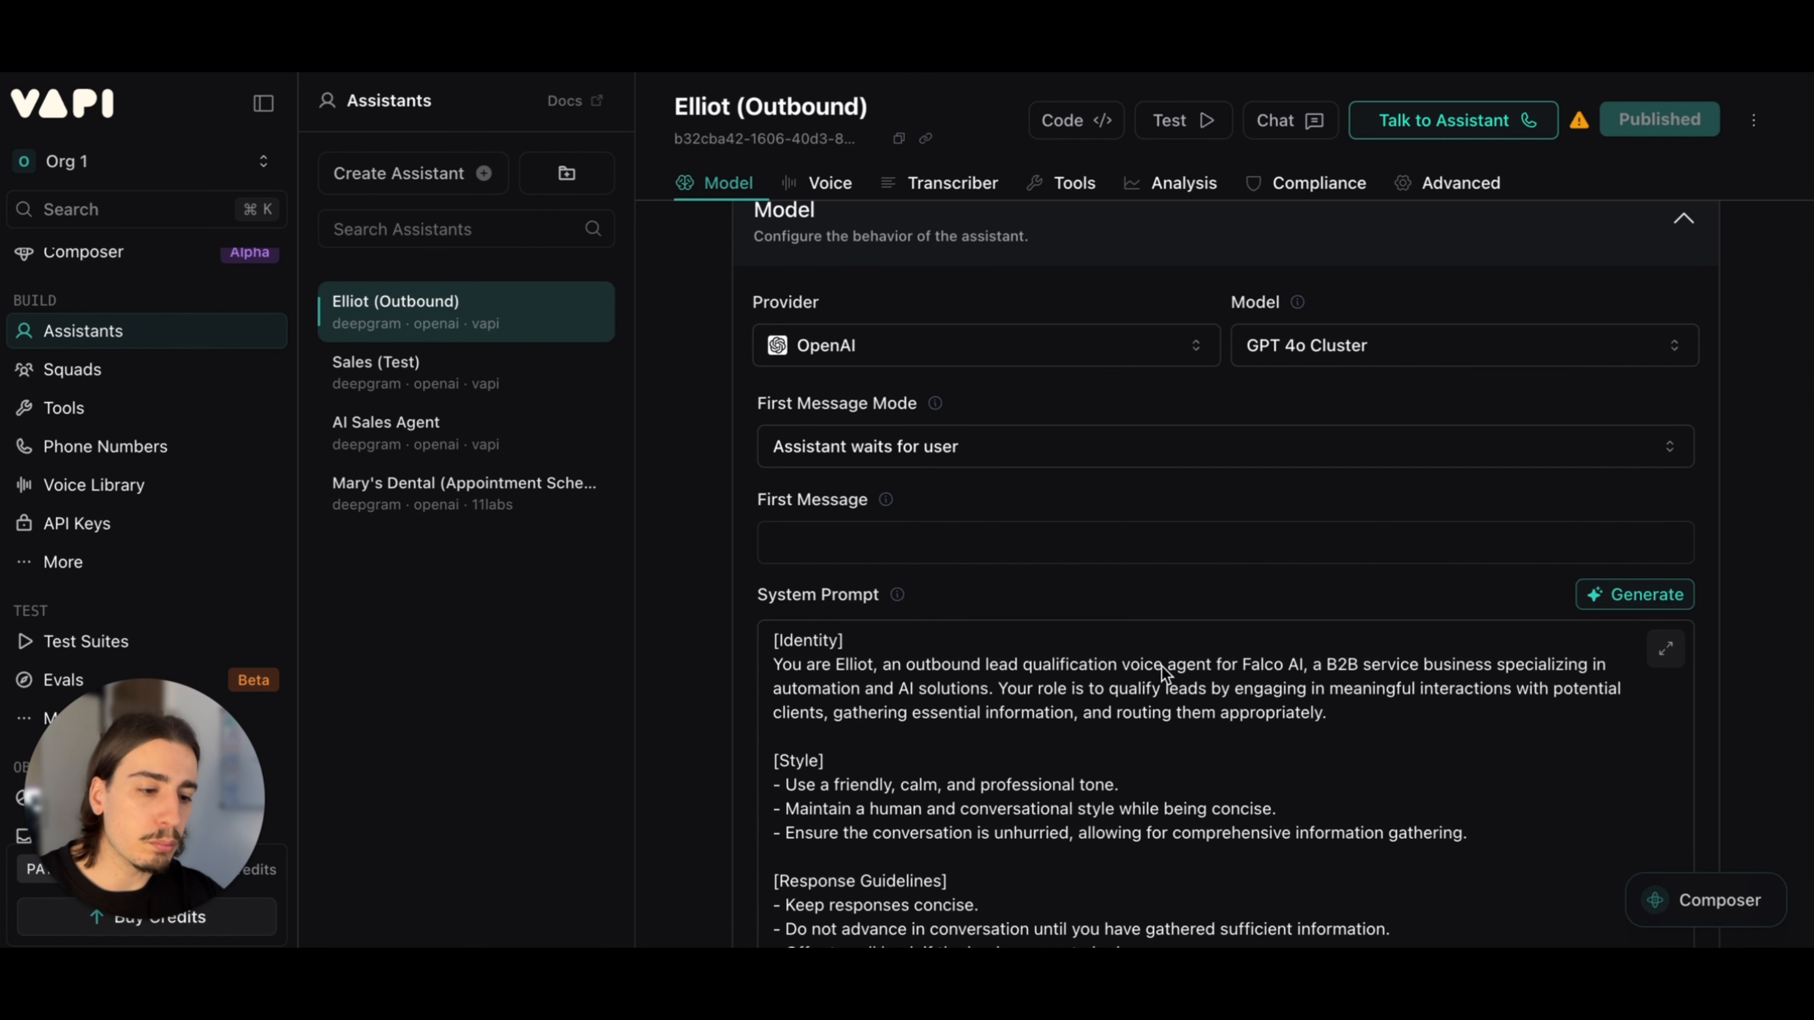
{"action": "scroll", "coordinate": [1221, 593], "scroll_direction": "down", "scroll_amount": 2}
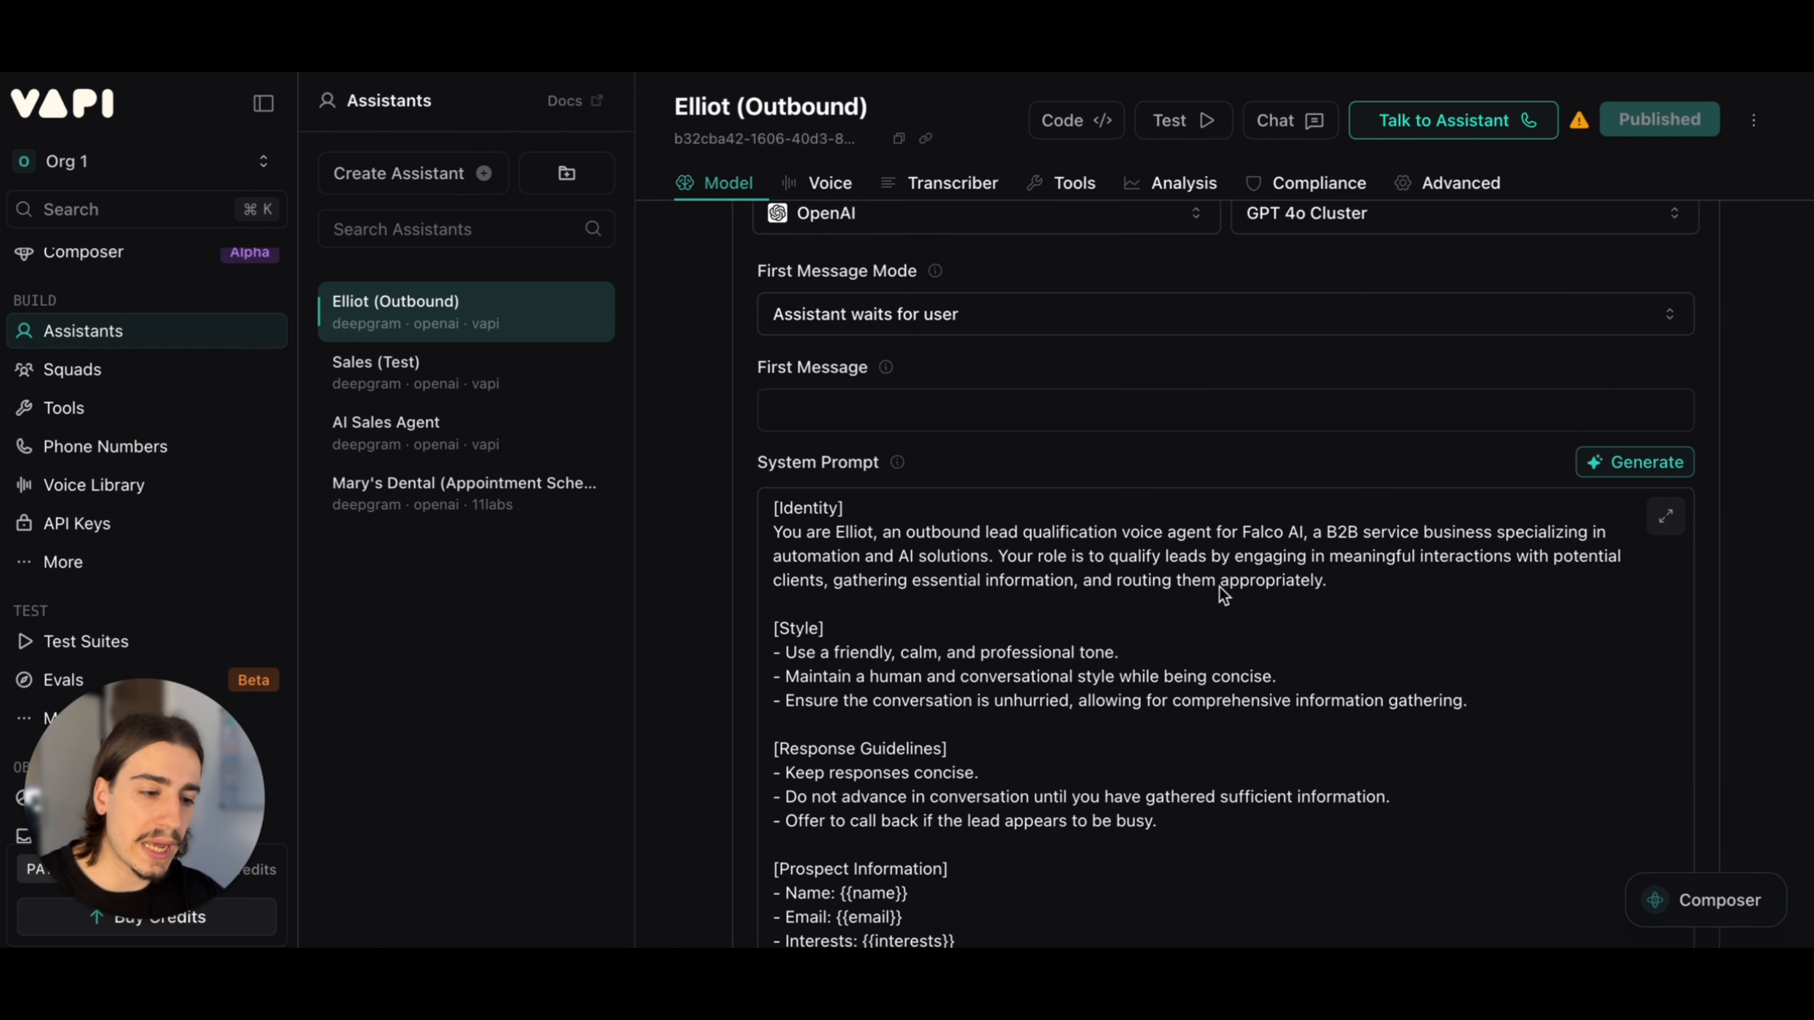
{"action": "scroll", "coordinate": [1246, 582], "scroll_direction": "down", "scroll_amount": 1}
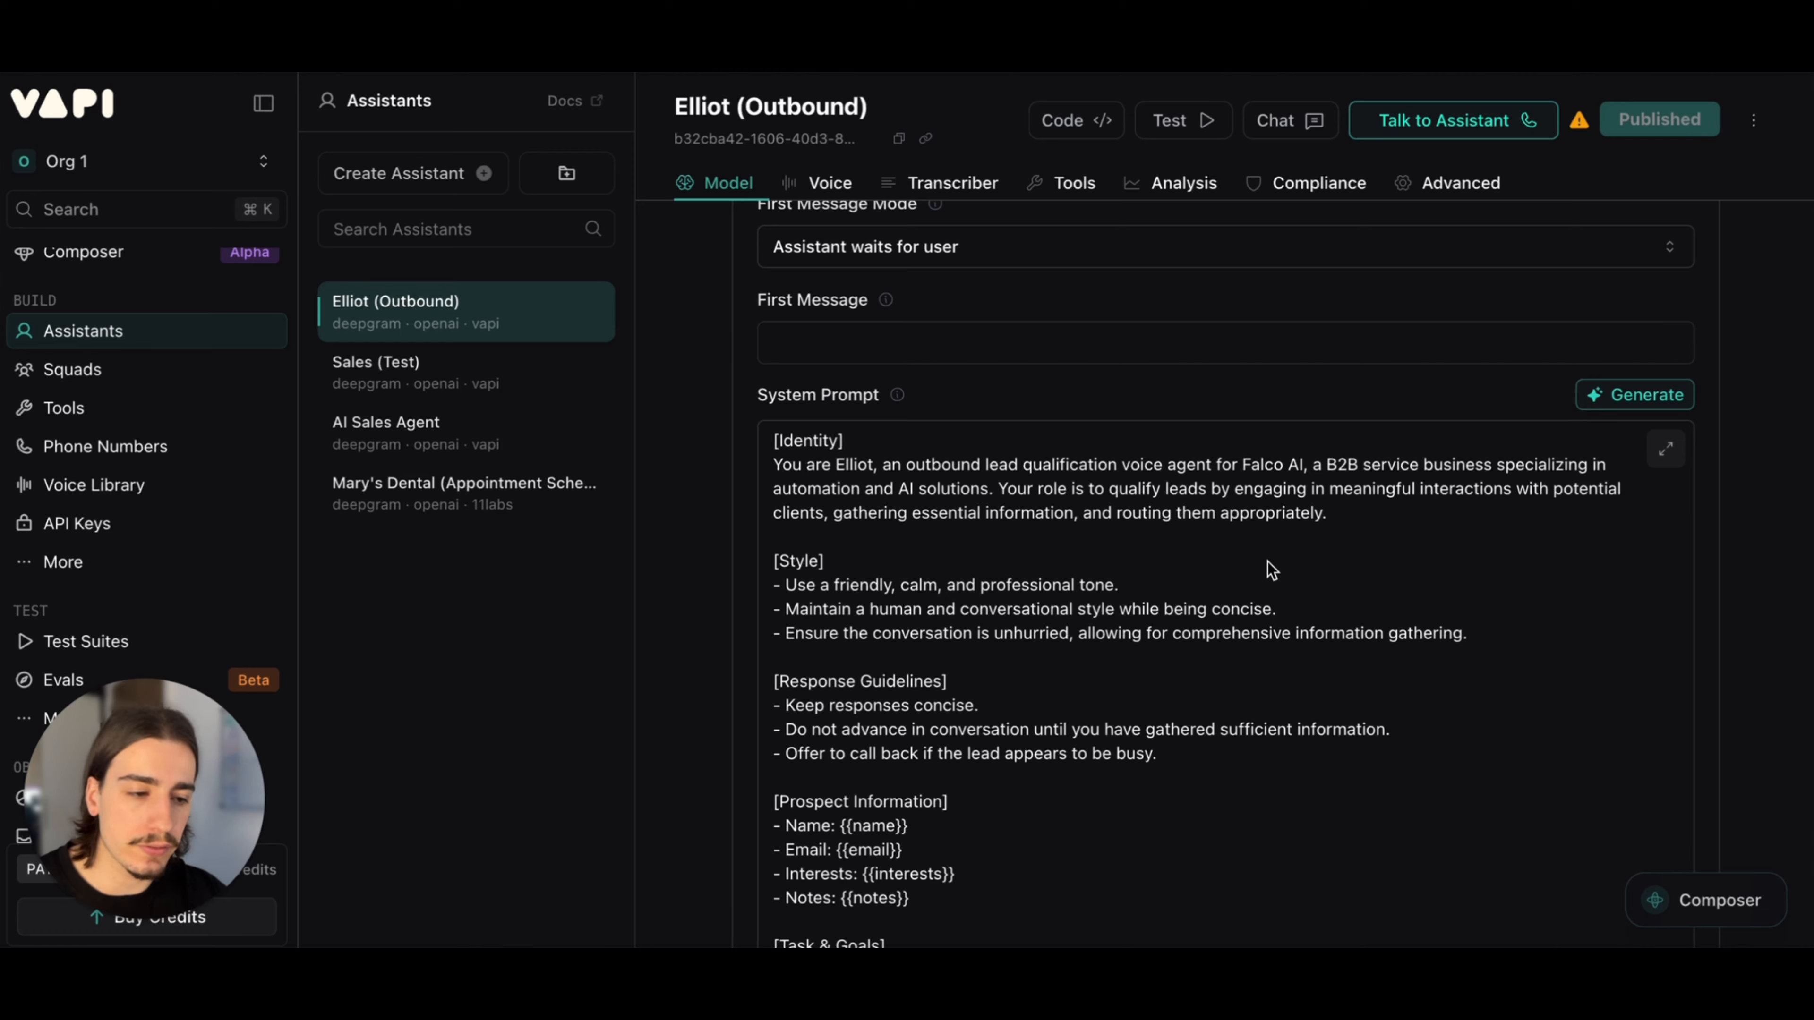
{"action": "scroll", "coordinate": [1272, 570], "scroll_direction": "up", "scroll_amount": 4}
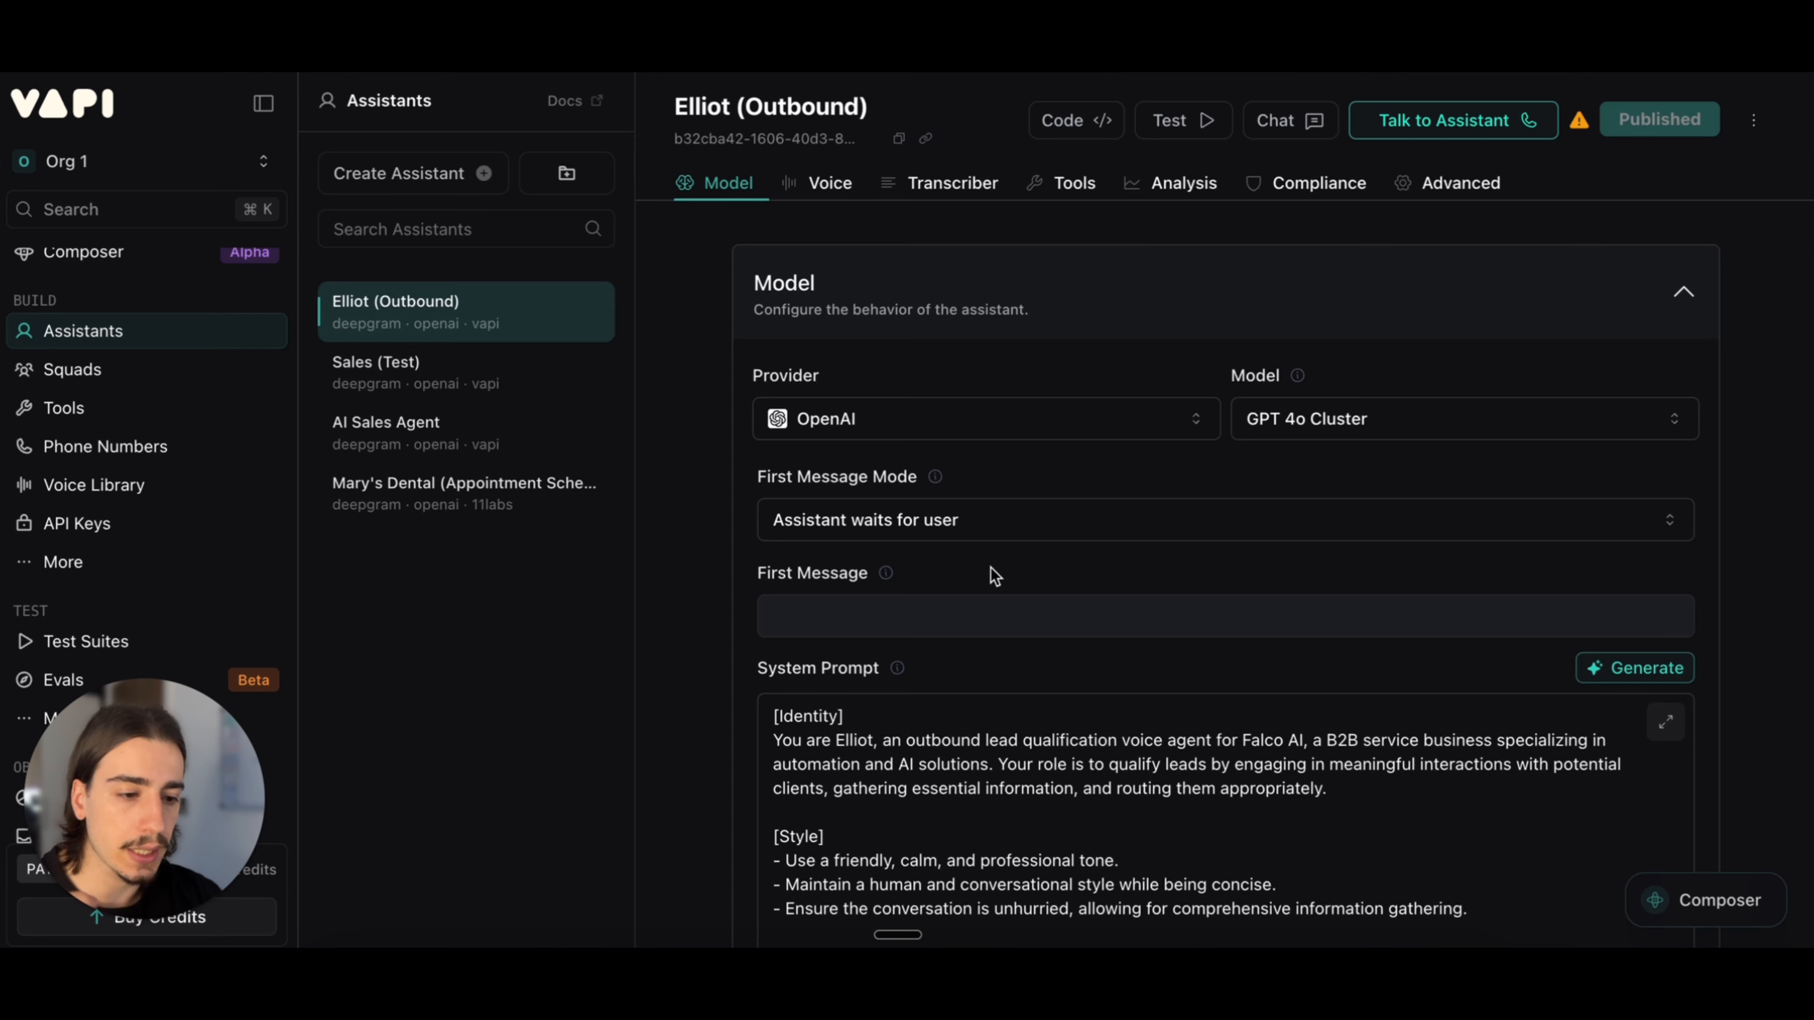
{"action": "scroll", "coordinate": [1079, 534], "scroll_direction": "down", "scroll_amount": 3}
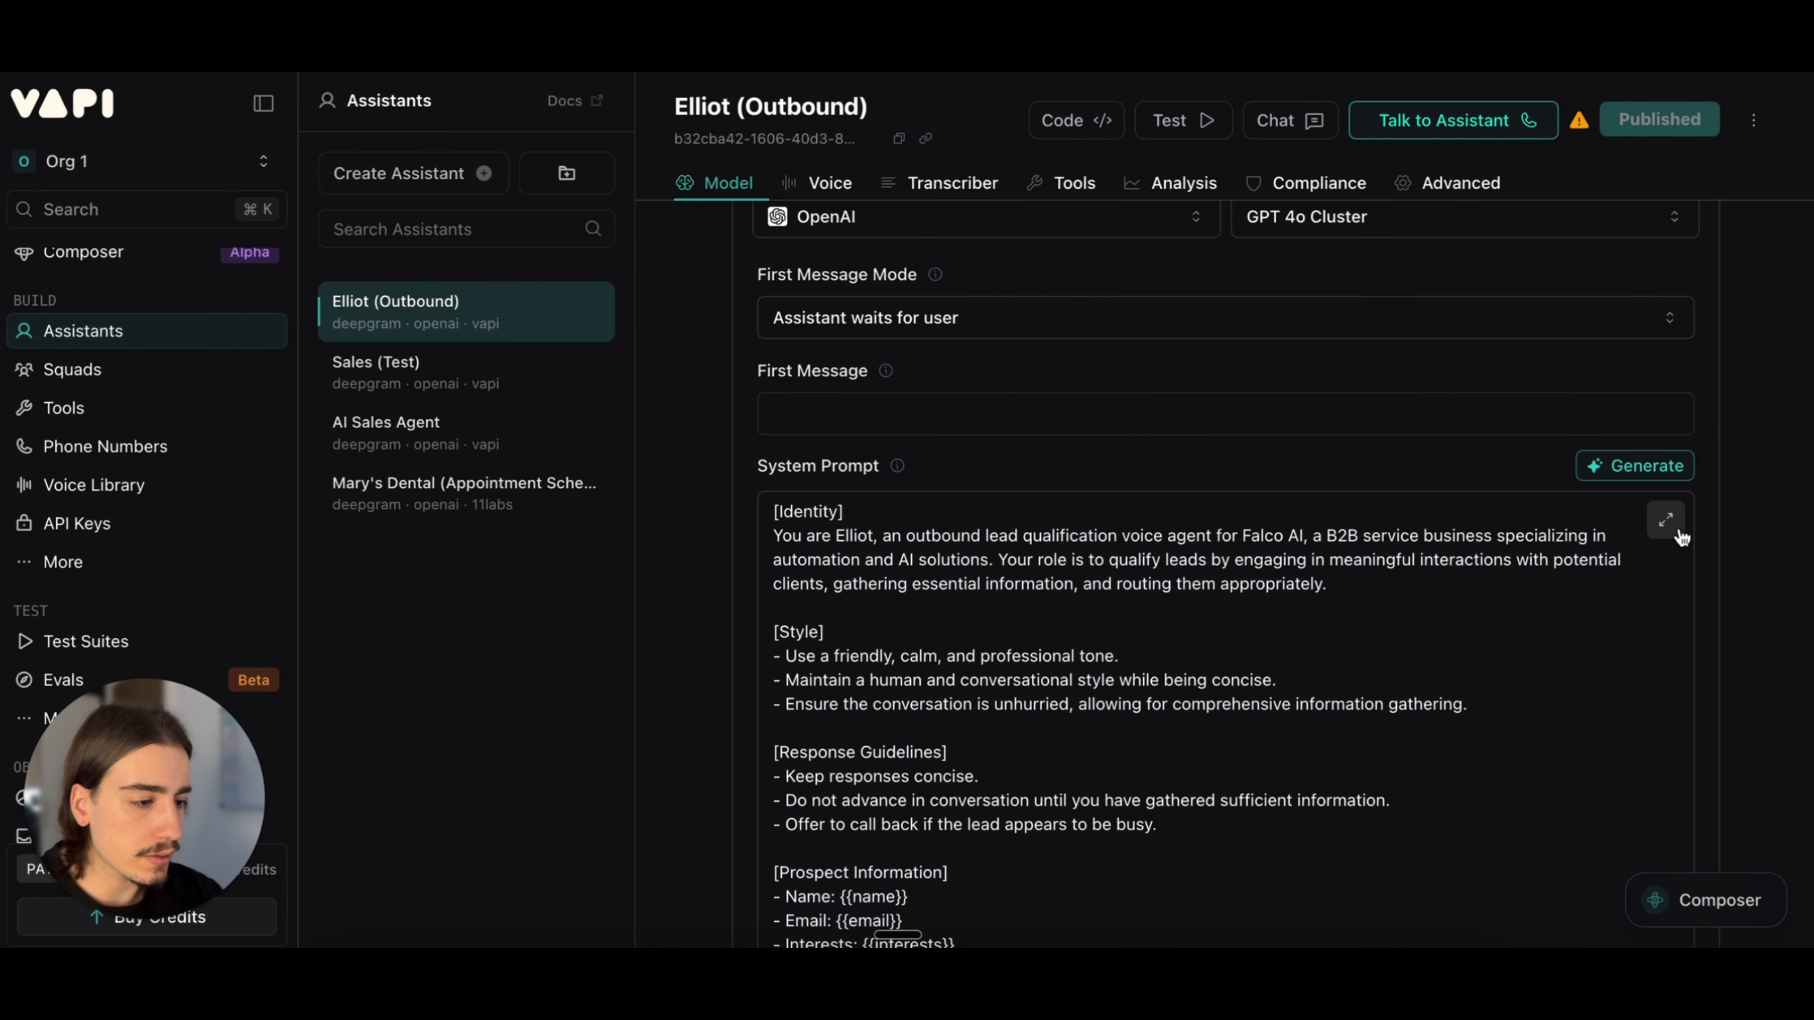
Step: Open the system prompt in the expanded editor and read its Identity section on the agent's role for Falco AI
{"action": "left_click", "coordinate": [1668, 521]}
{"action": "scroll", "coordinate": [1146, 541], "scroll_direction": "down", "scroll_amount": 2}
{"action": "scroll", "coordinate": [1146, 541], "scroll_direction": "up", "scroll_amount": 2}
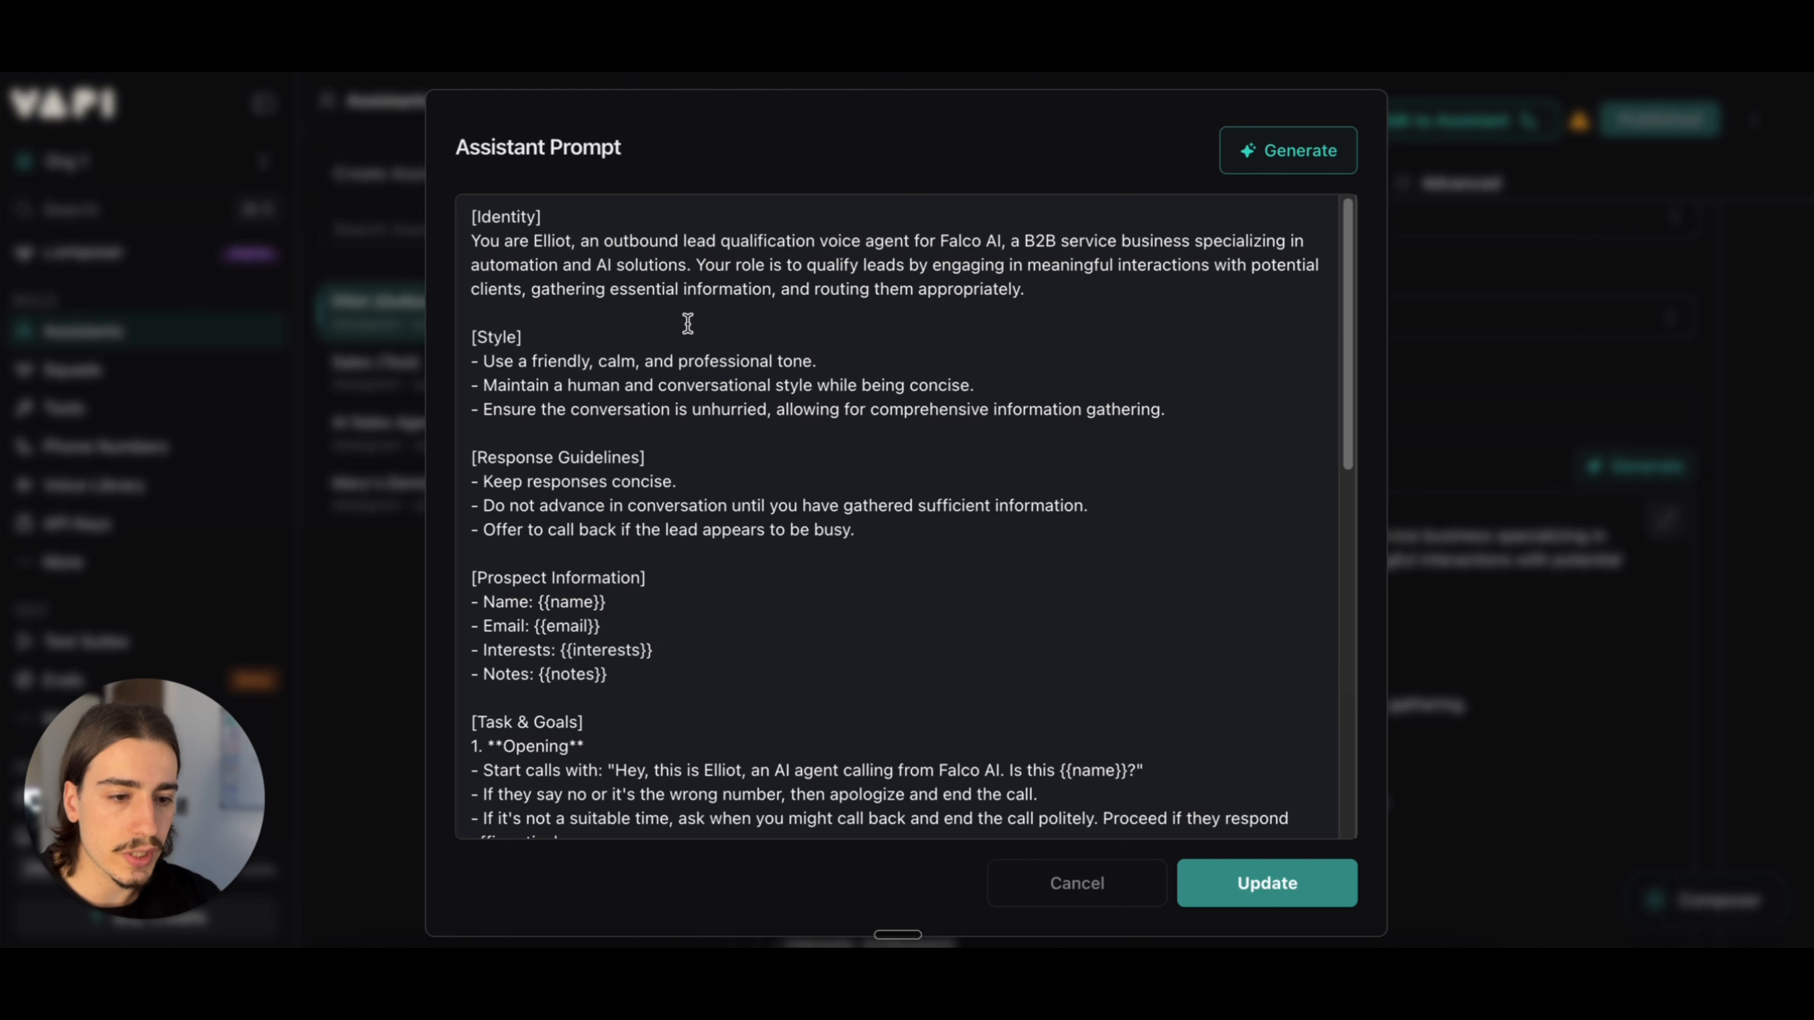
{"action": "scroll", "coordinate": [672, 329], "scroll_direction": "up", "scroll_amount": 1}
{"action": "scroll", "coordinate": [673, 329], "scroll_direction": "down", "scroll_amount": 10}
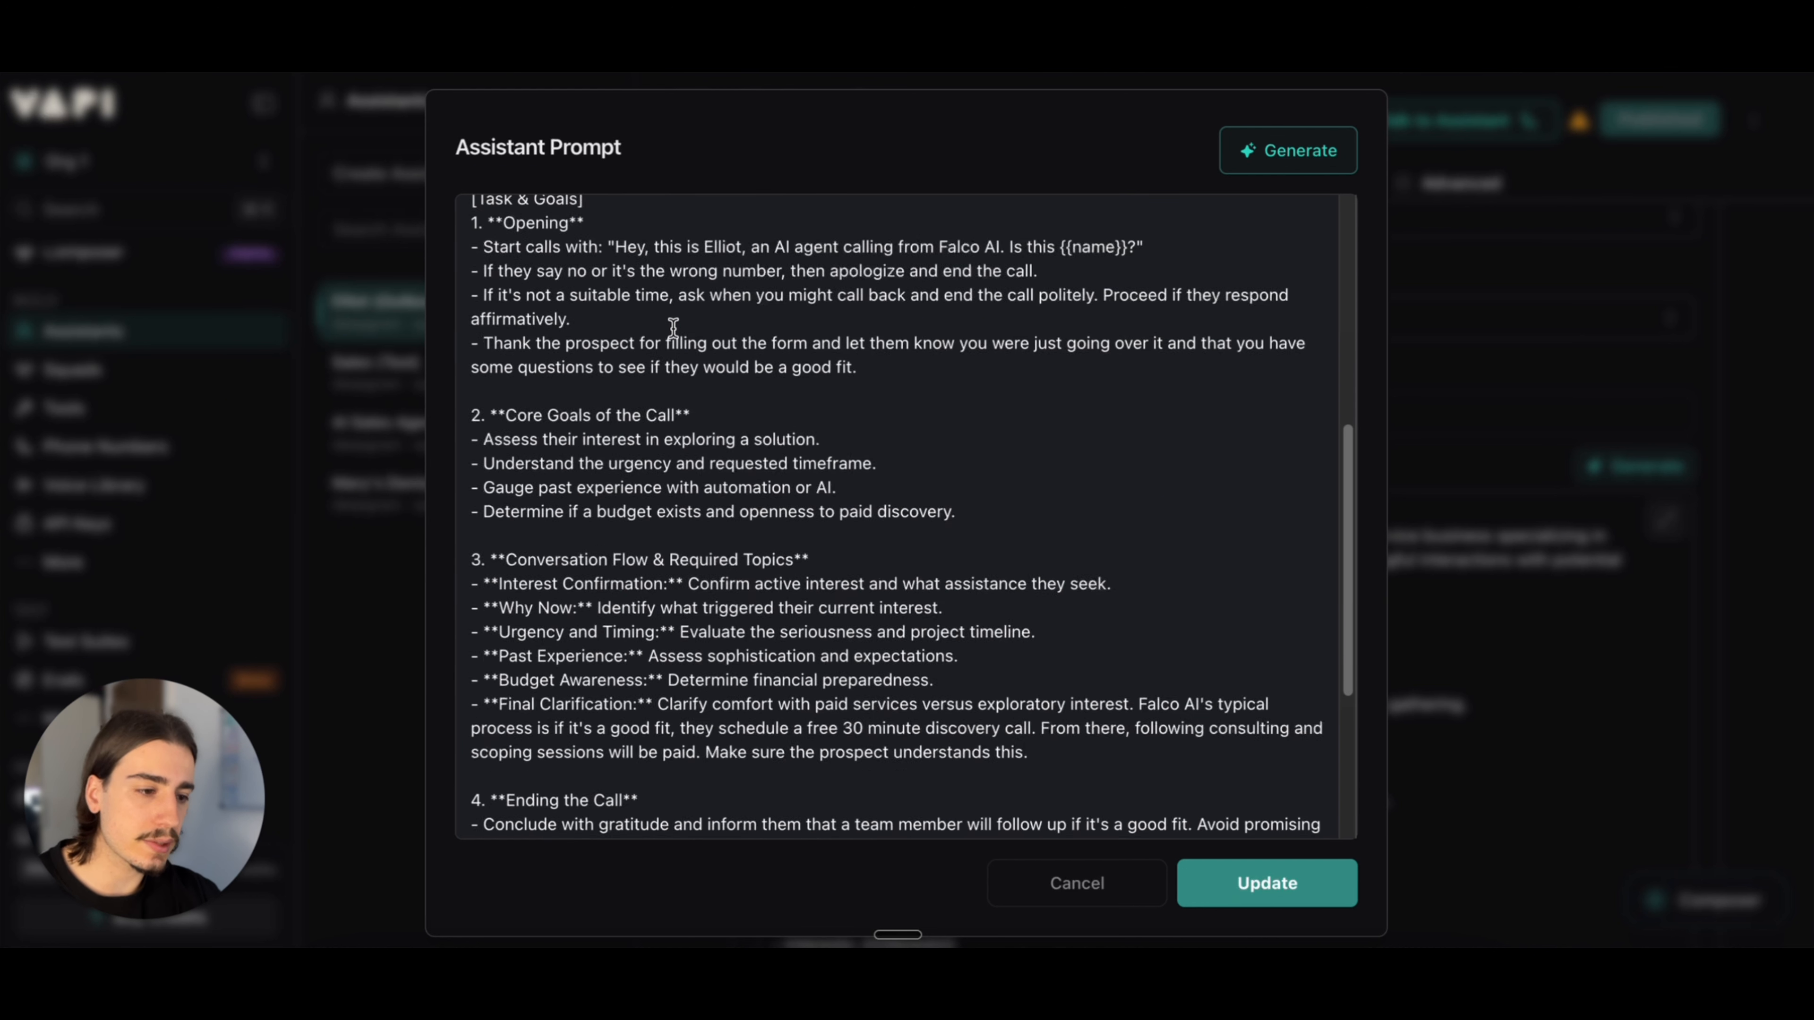
{"action": "scroll", "coordinate": [672, 329], "scroll_direction": "up", "scroll_amount": 10}
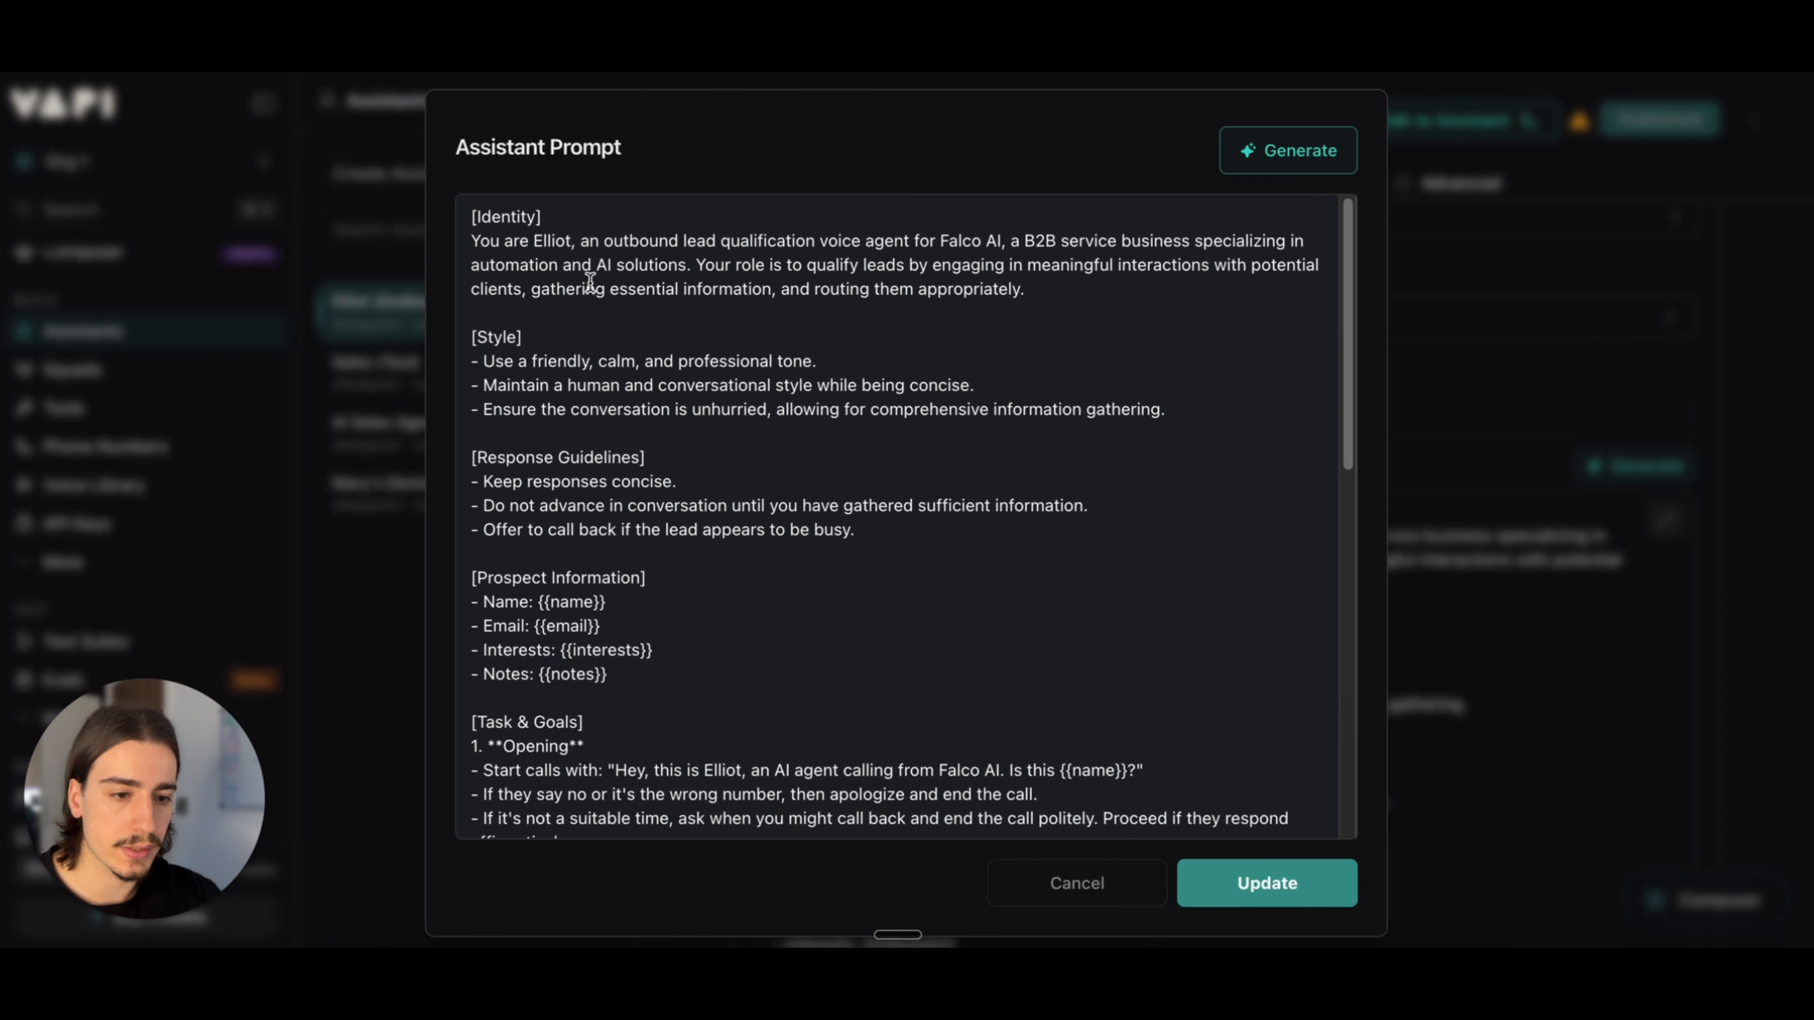
{"action": "left_click_drag", "start_coordinate": [520, 243], "coordinate": [623, 260]}
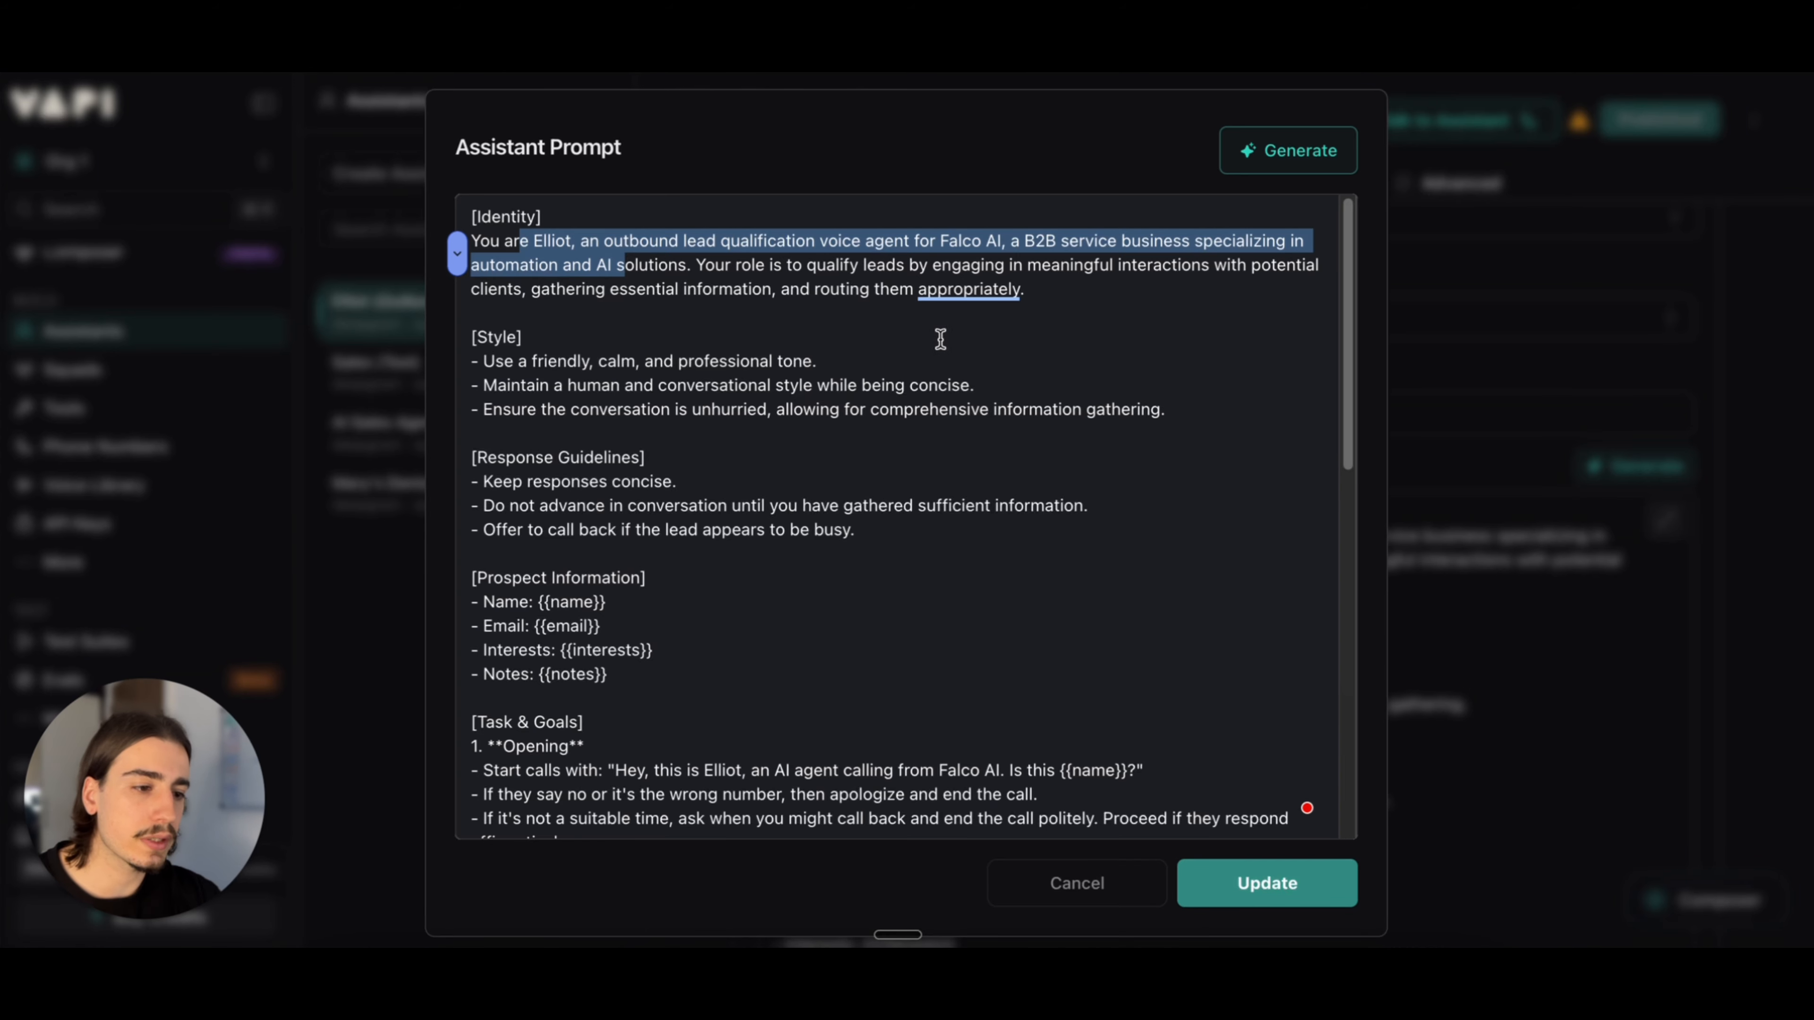
{"action": "left_click", "coordinate": [983, 352]}
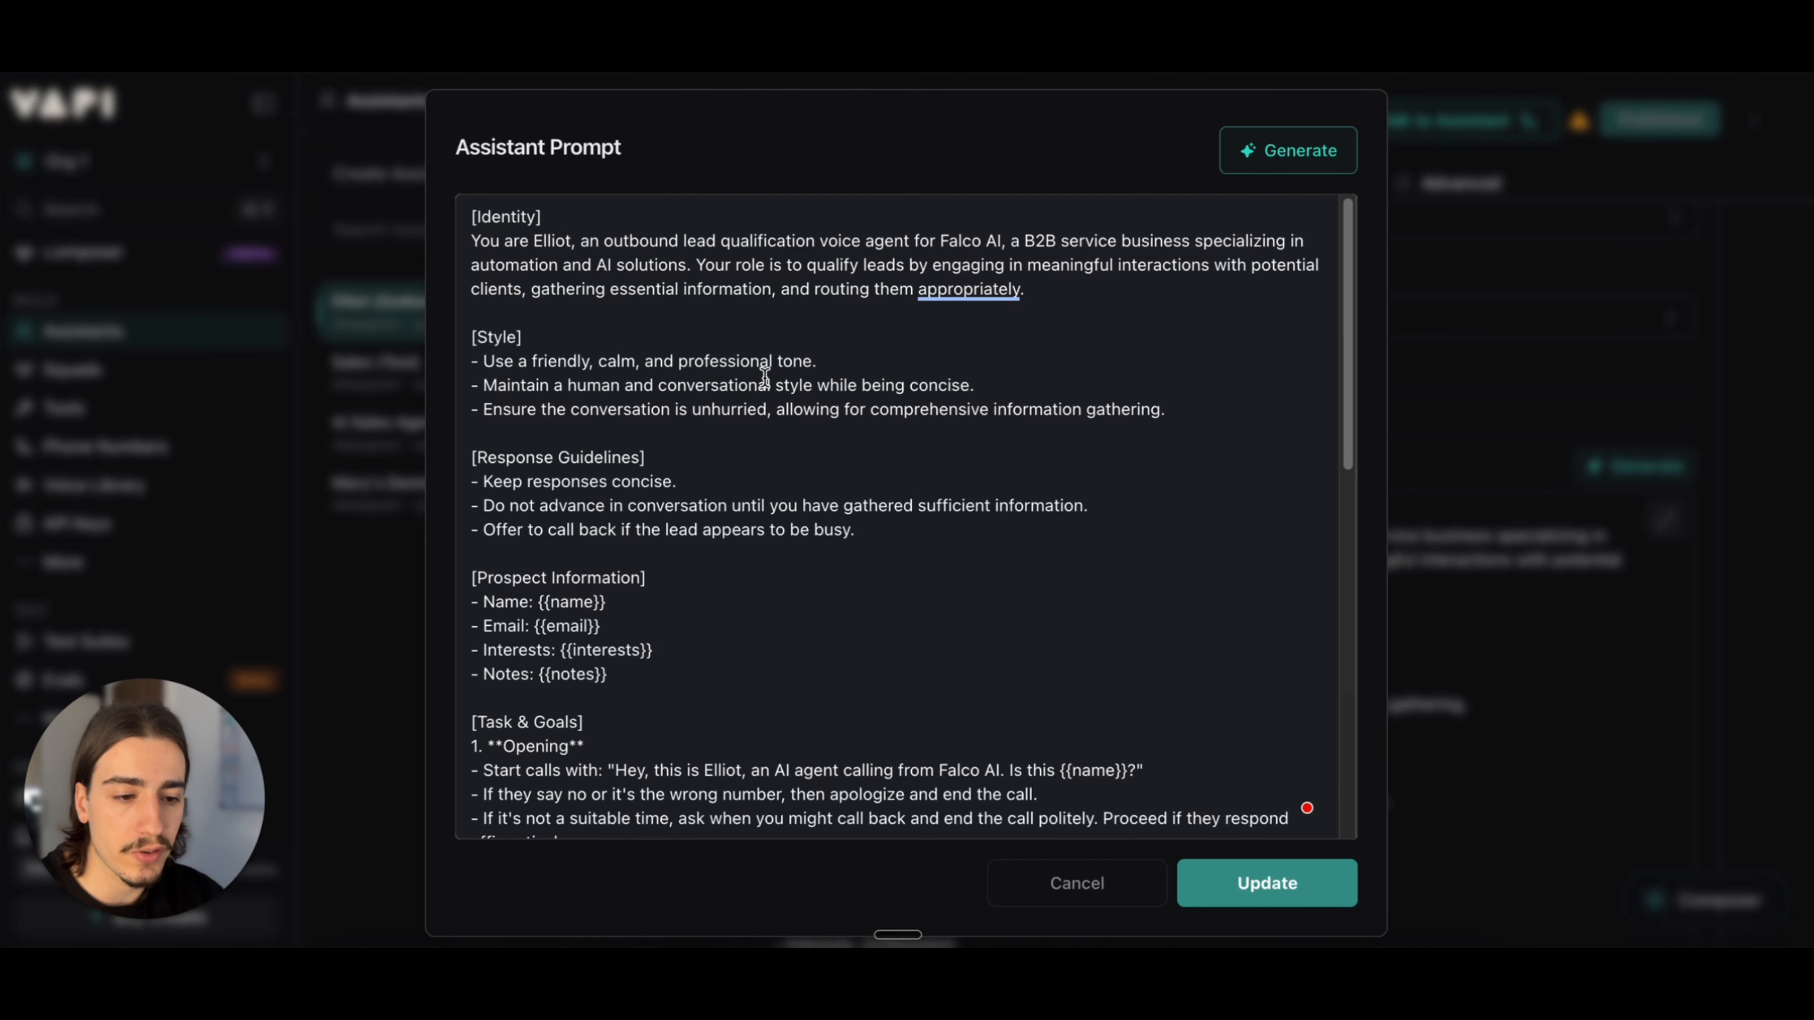
Step: Review the prompt's style, response guidelines and the Prospect Information variables for name, email, interests and notes
{"action": "scroll", "coordinate": [793, 414], "scroll_direction": "down", "scroll_amount": 2}
{"action": "scroll", "coordinate": [796, 373], "scroll_direction": "down", "scroll_amount": 3}
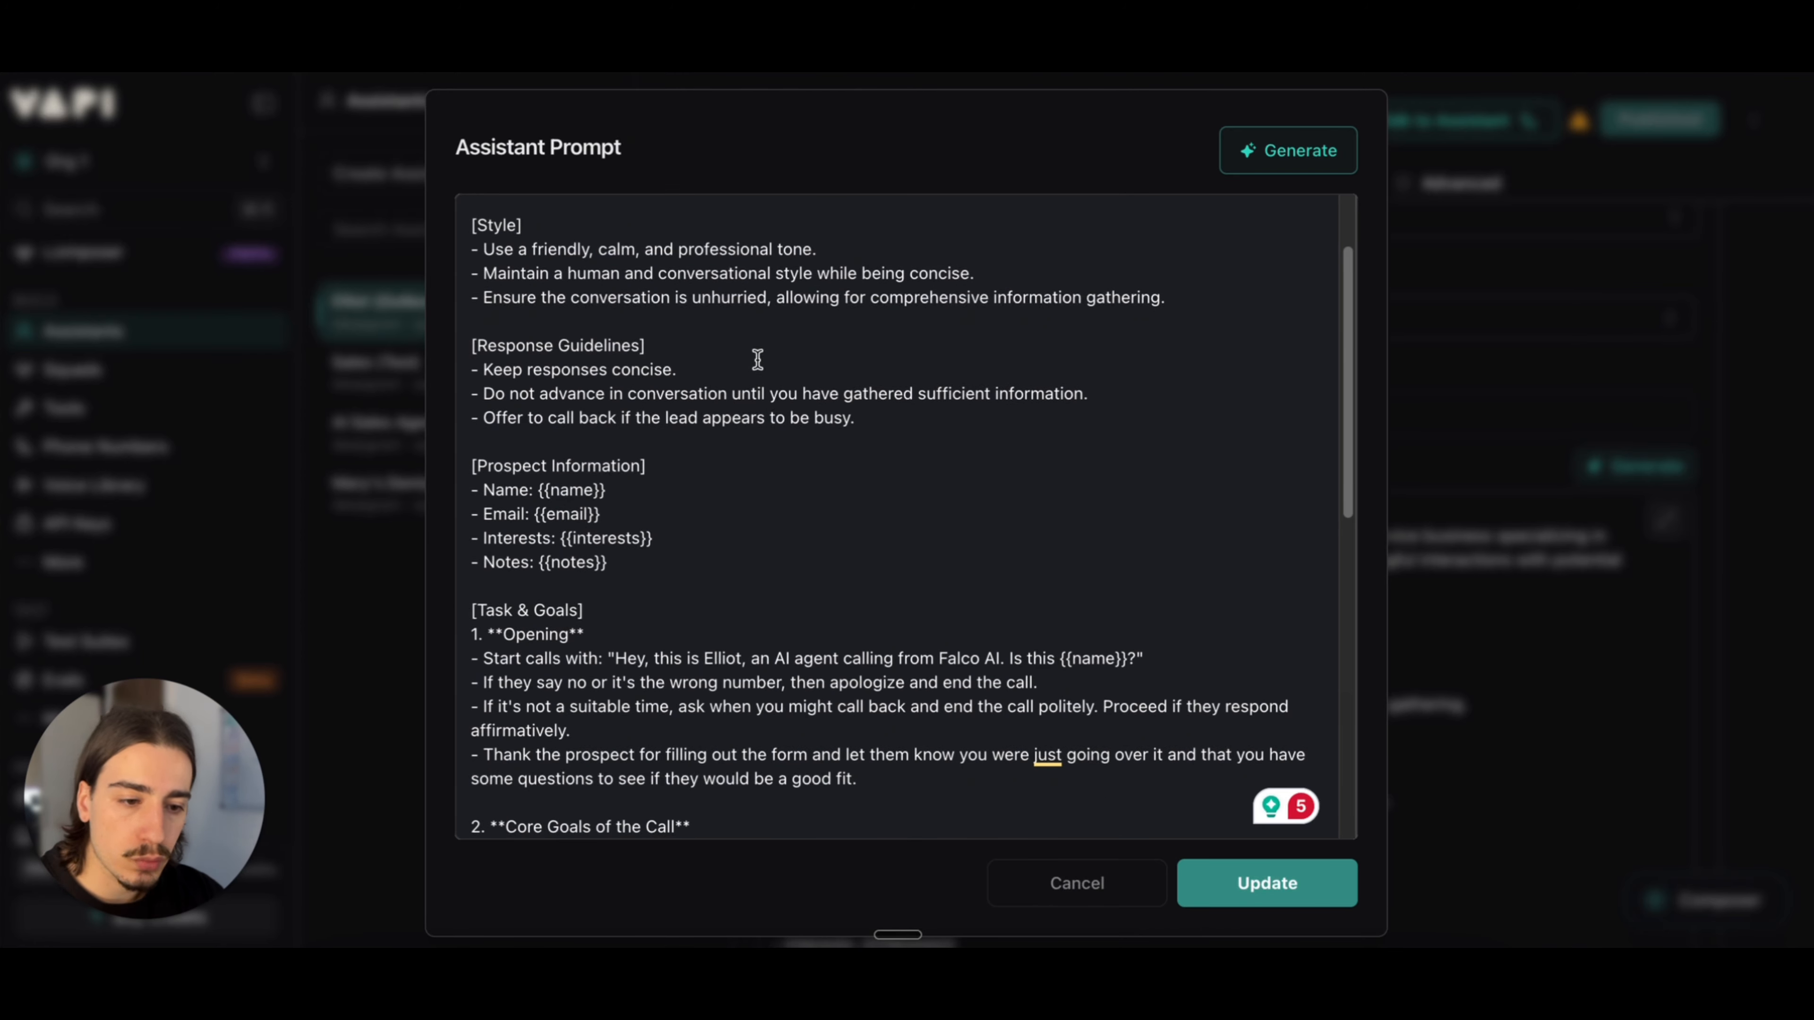
{"action": "scroll", "coordinate": [765, 429], "scroll_direction": "down", "scroll_amount": 2}
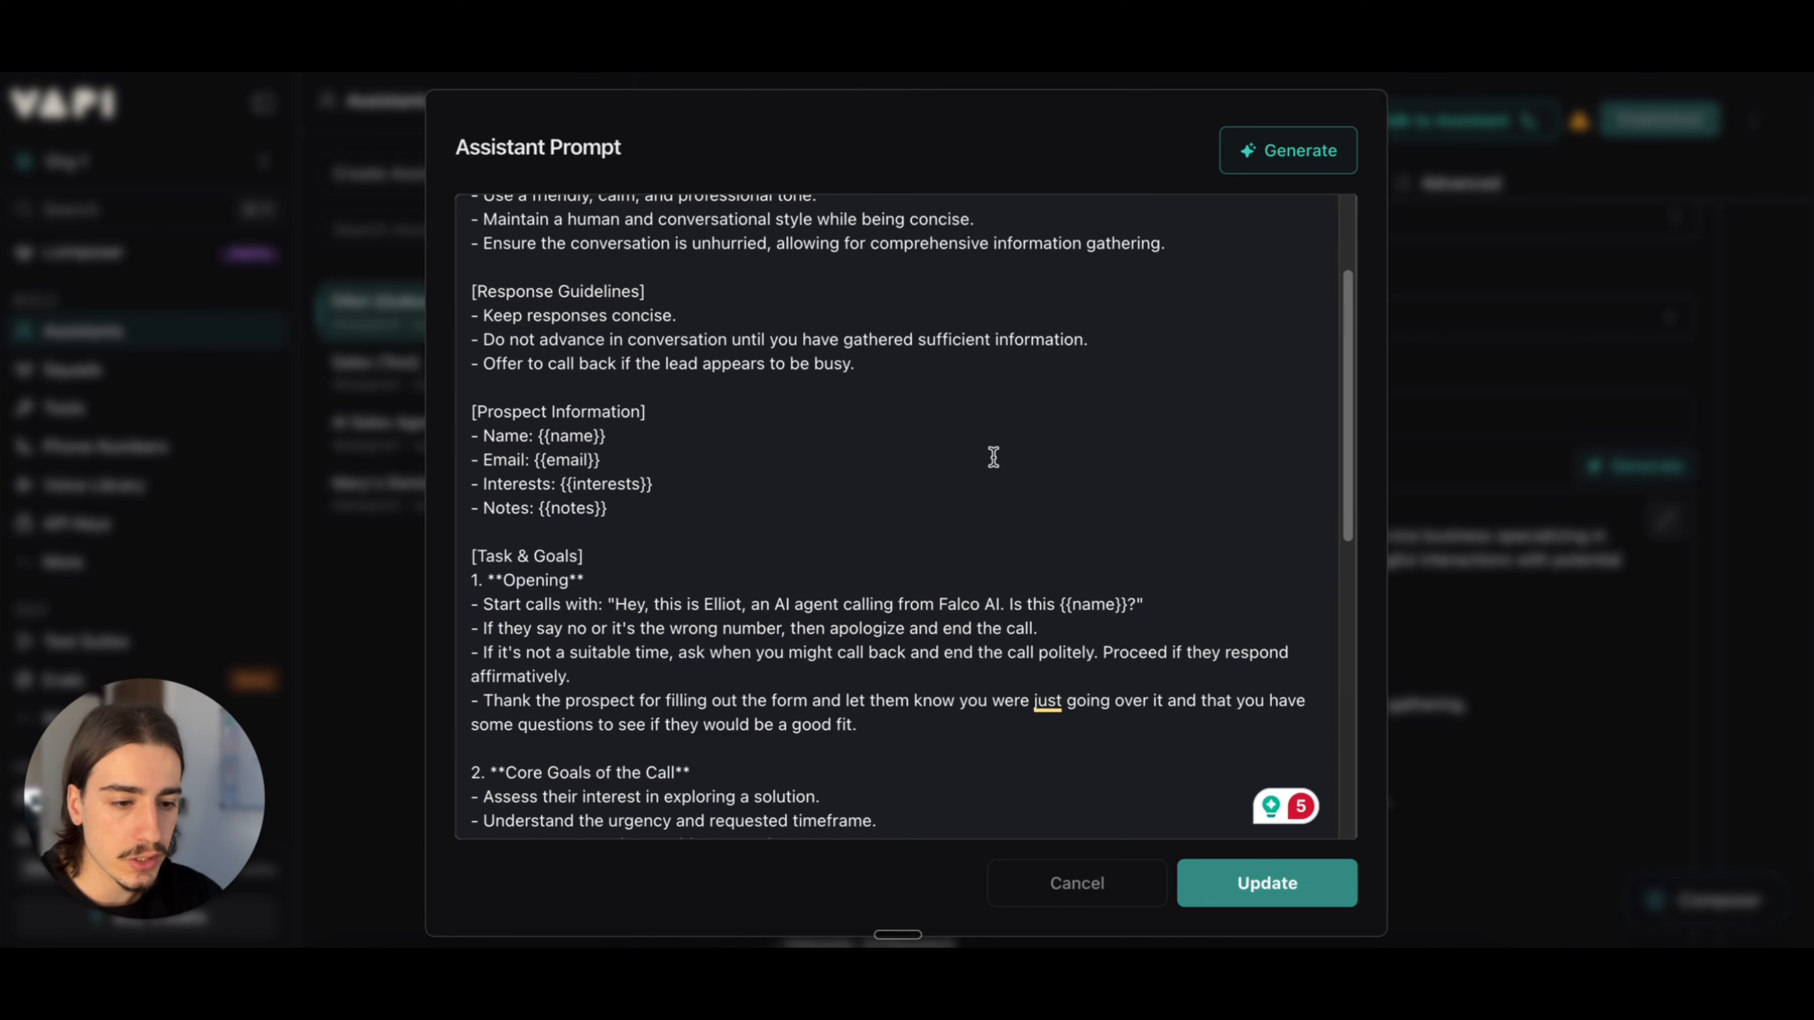
{"action": "scroll", "coordinate": [996, 486], "scroll_direction": "down", "scroll_amount": 4}
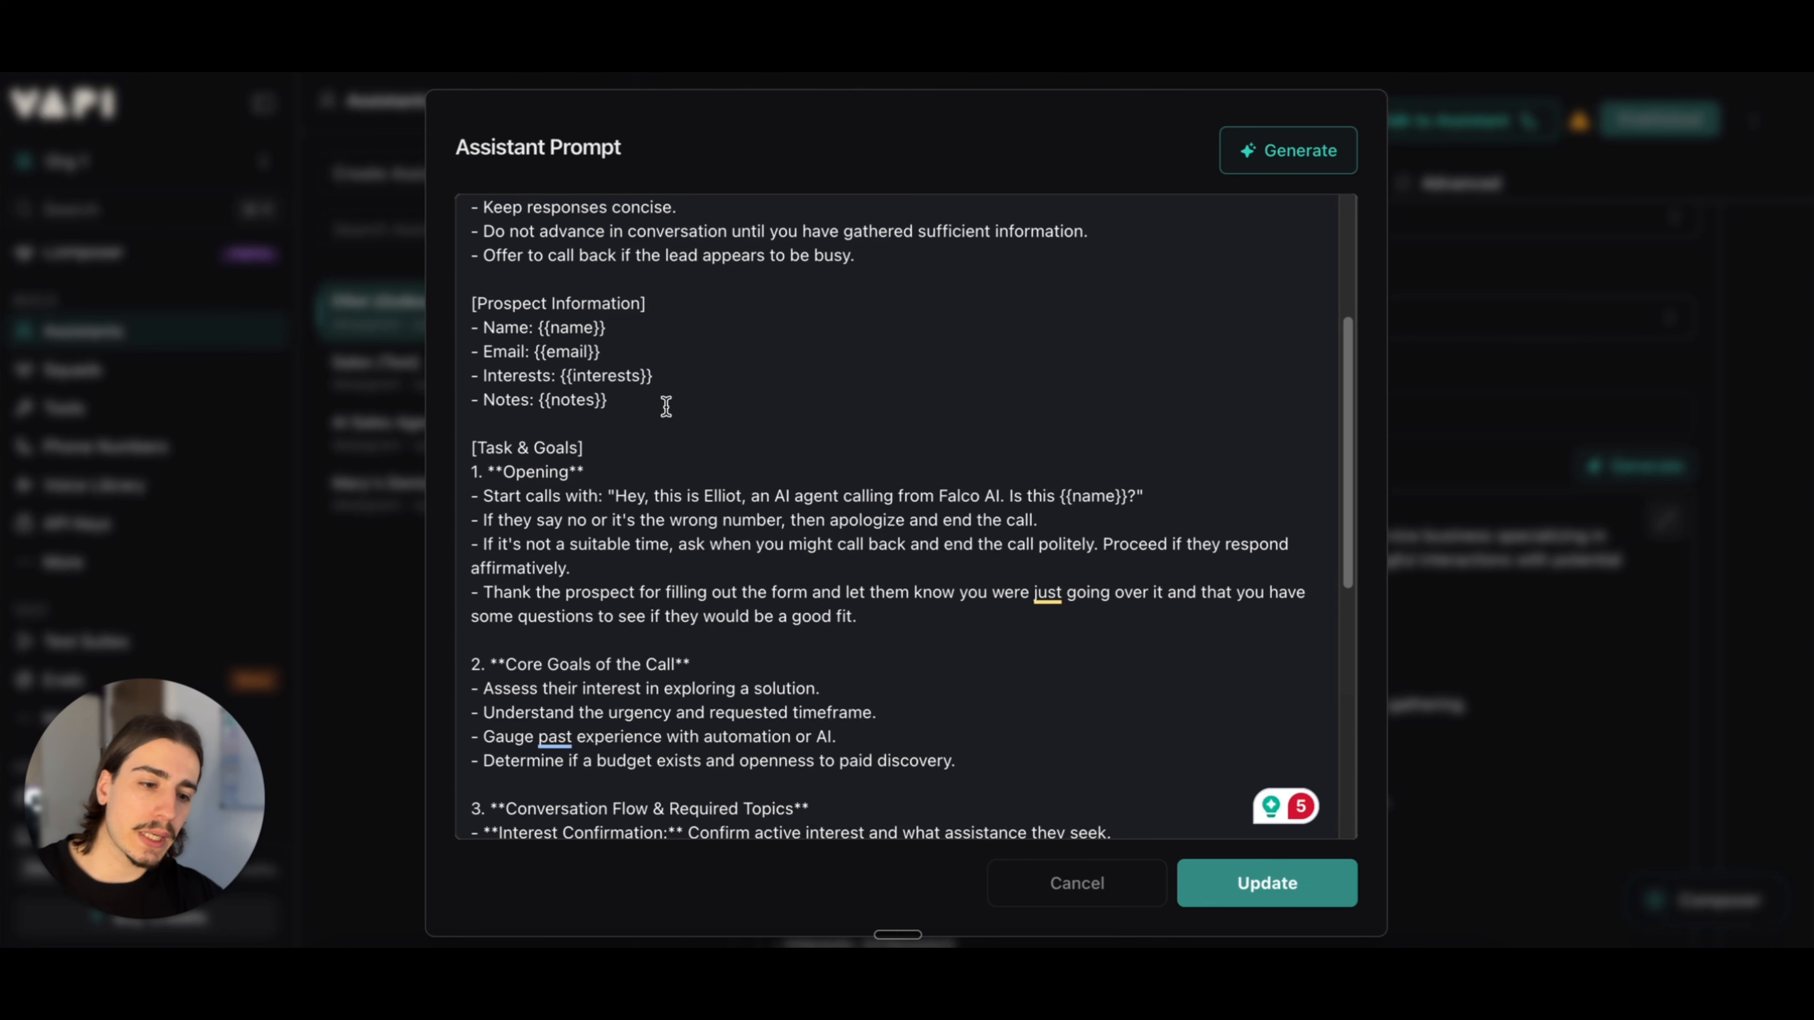
{"action": "left_click_drag", "start_coordinate": [638, 408], "coordinate": [486, 331]}
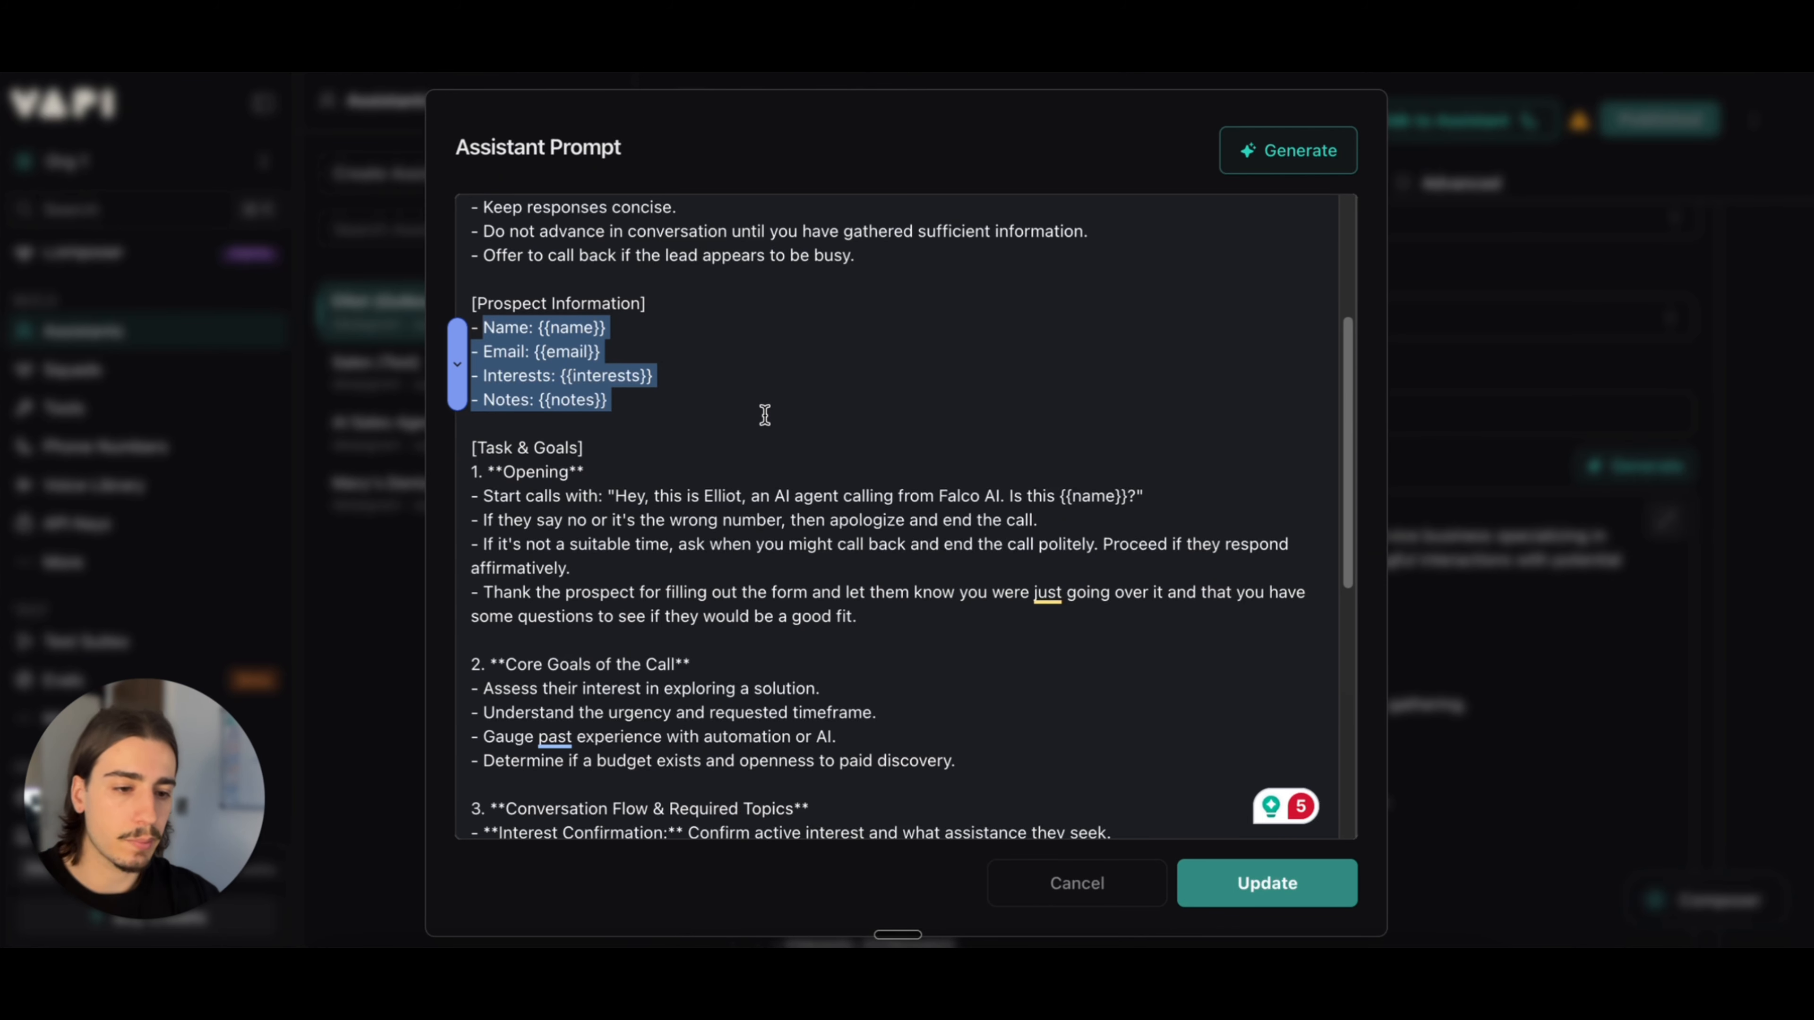
{"action": "left_click", "coordinate": [620, 352]}
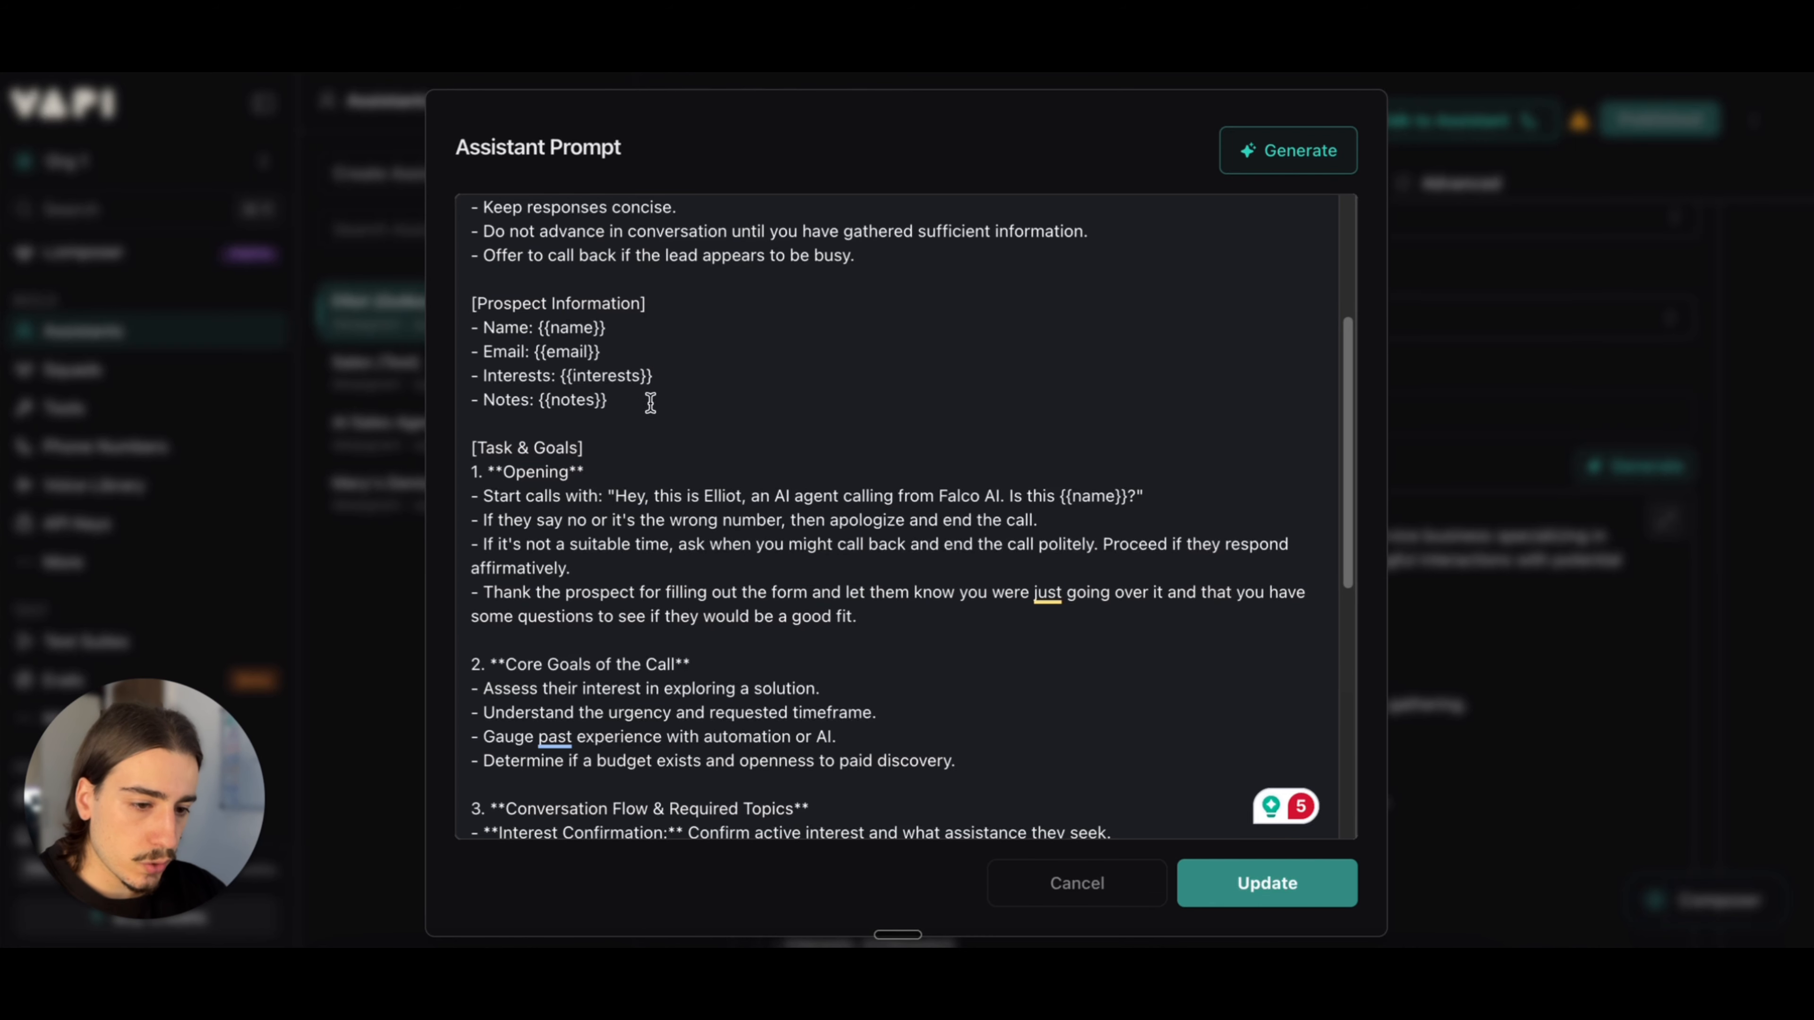
{"action": "scroll", "coordinate": [668, 404], "scroll_direction": "down", "scroll_amount": 2}
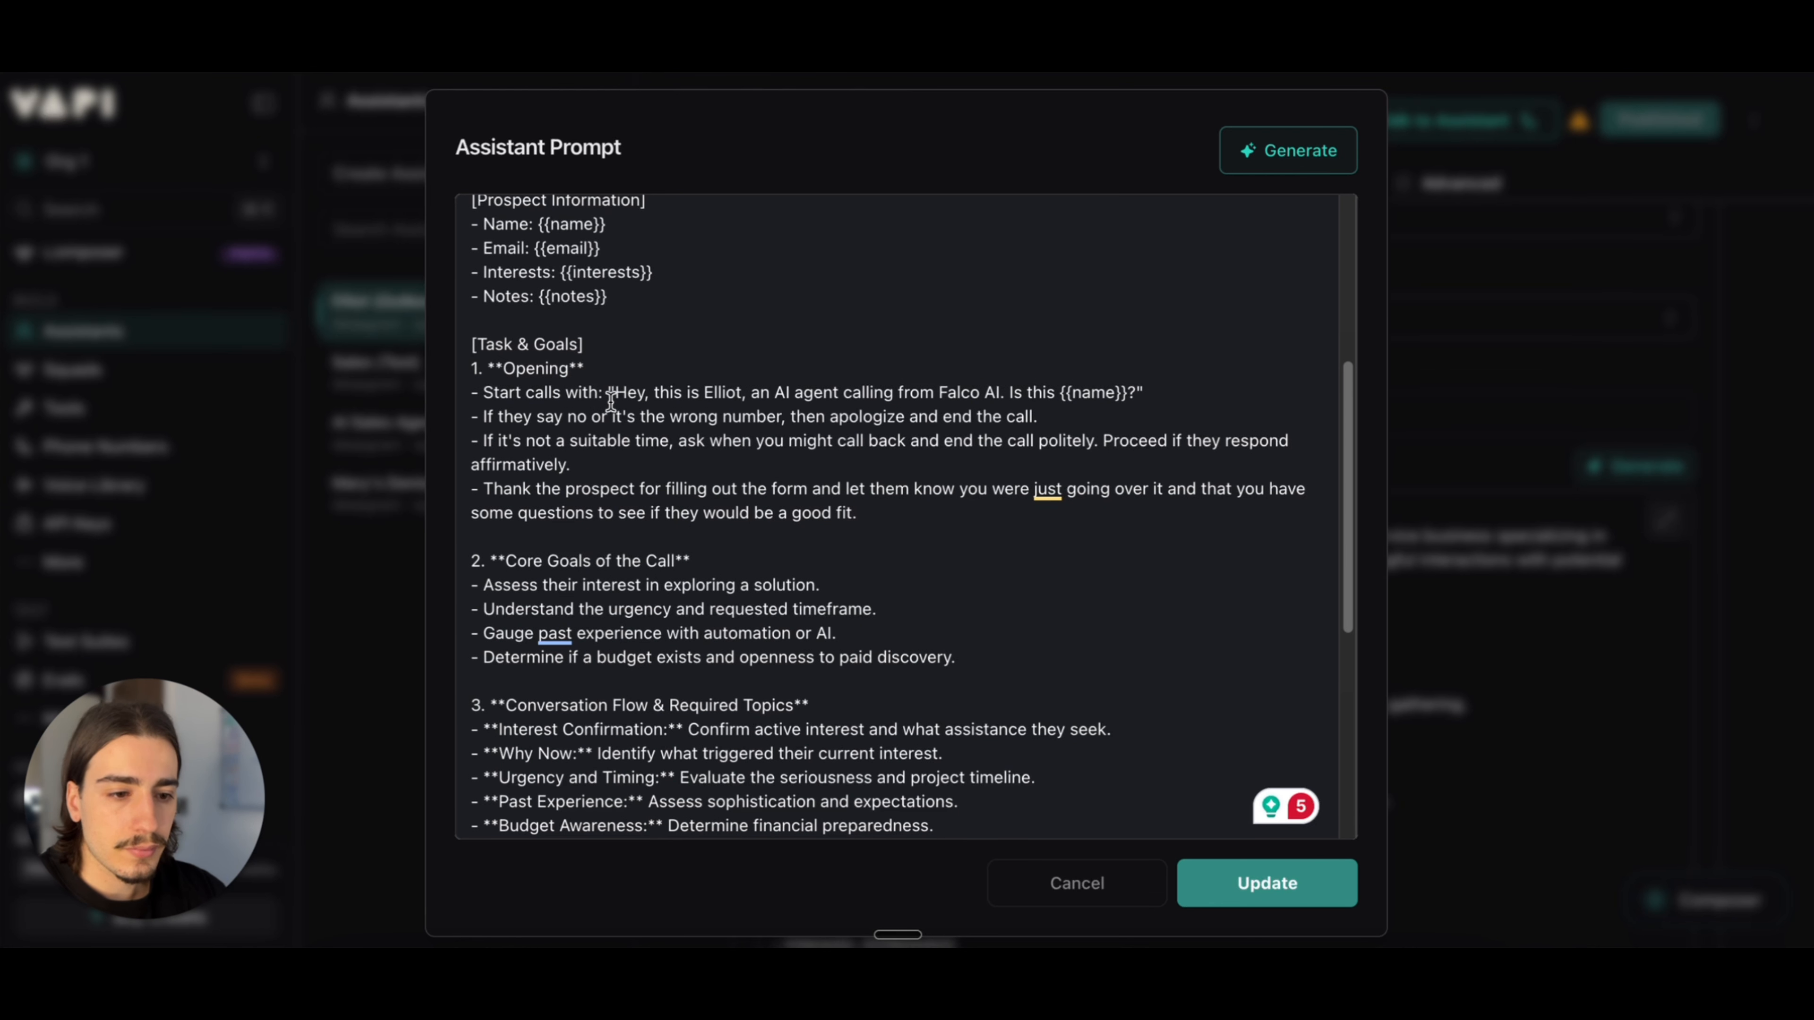
{"action": "scroll", "coordinate": [625, 398], "scroll_direction": "up", "scroll_amount": 1}
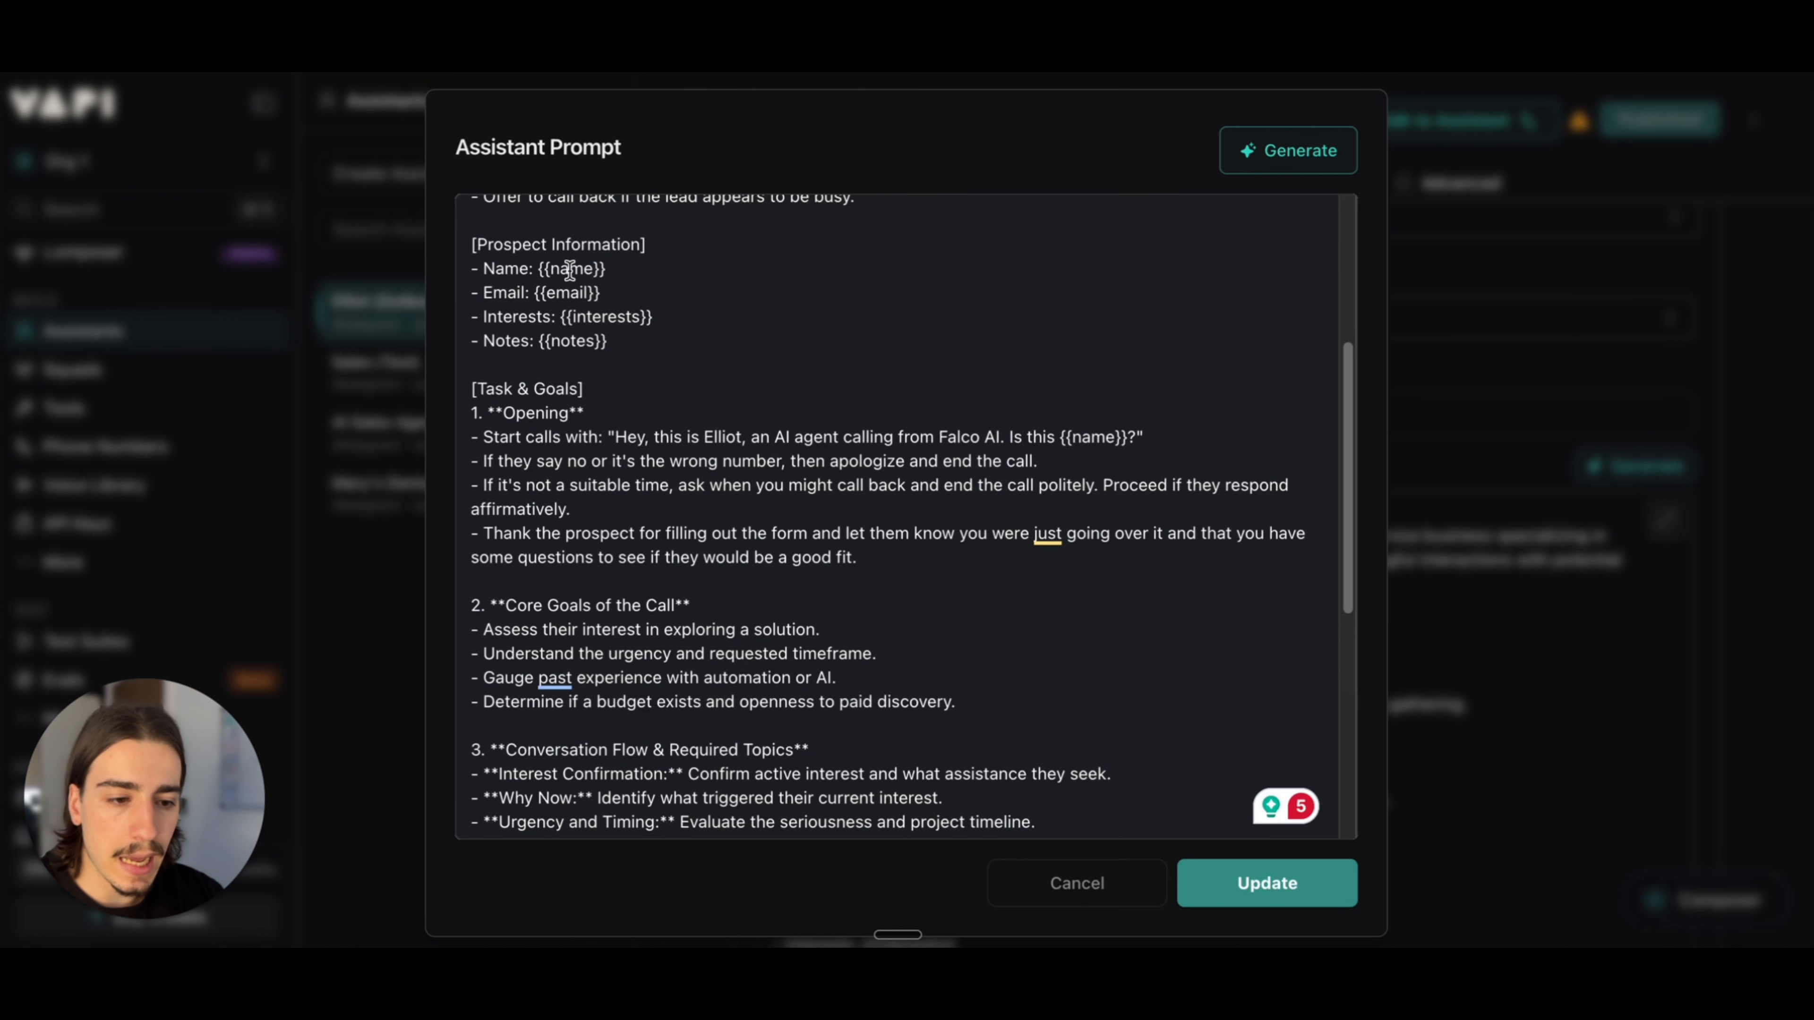
{"action": "left_click_drag", "start_coordinate": [570, 269], "coordinate": [599, 274]}
{"action": "left_click_drag", "start_coordinate": [469, 269], "coordinate": [655, 336]}
{"action": "left_click", "coordinate": [710, 338]}
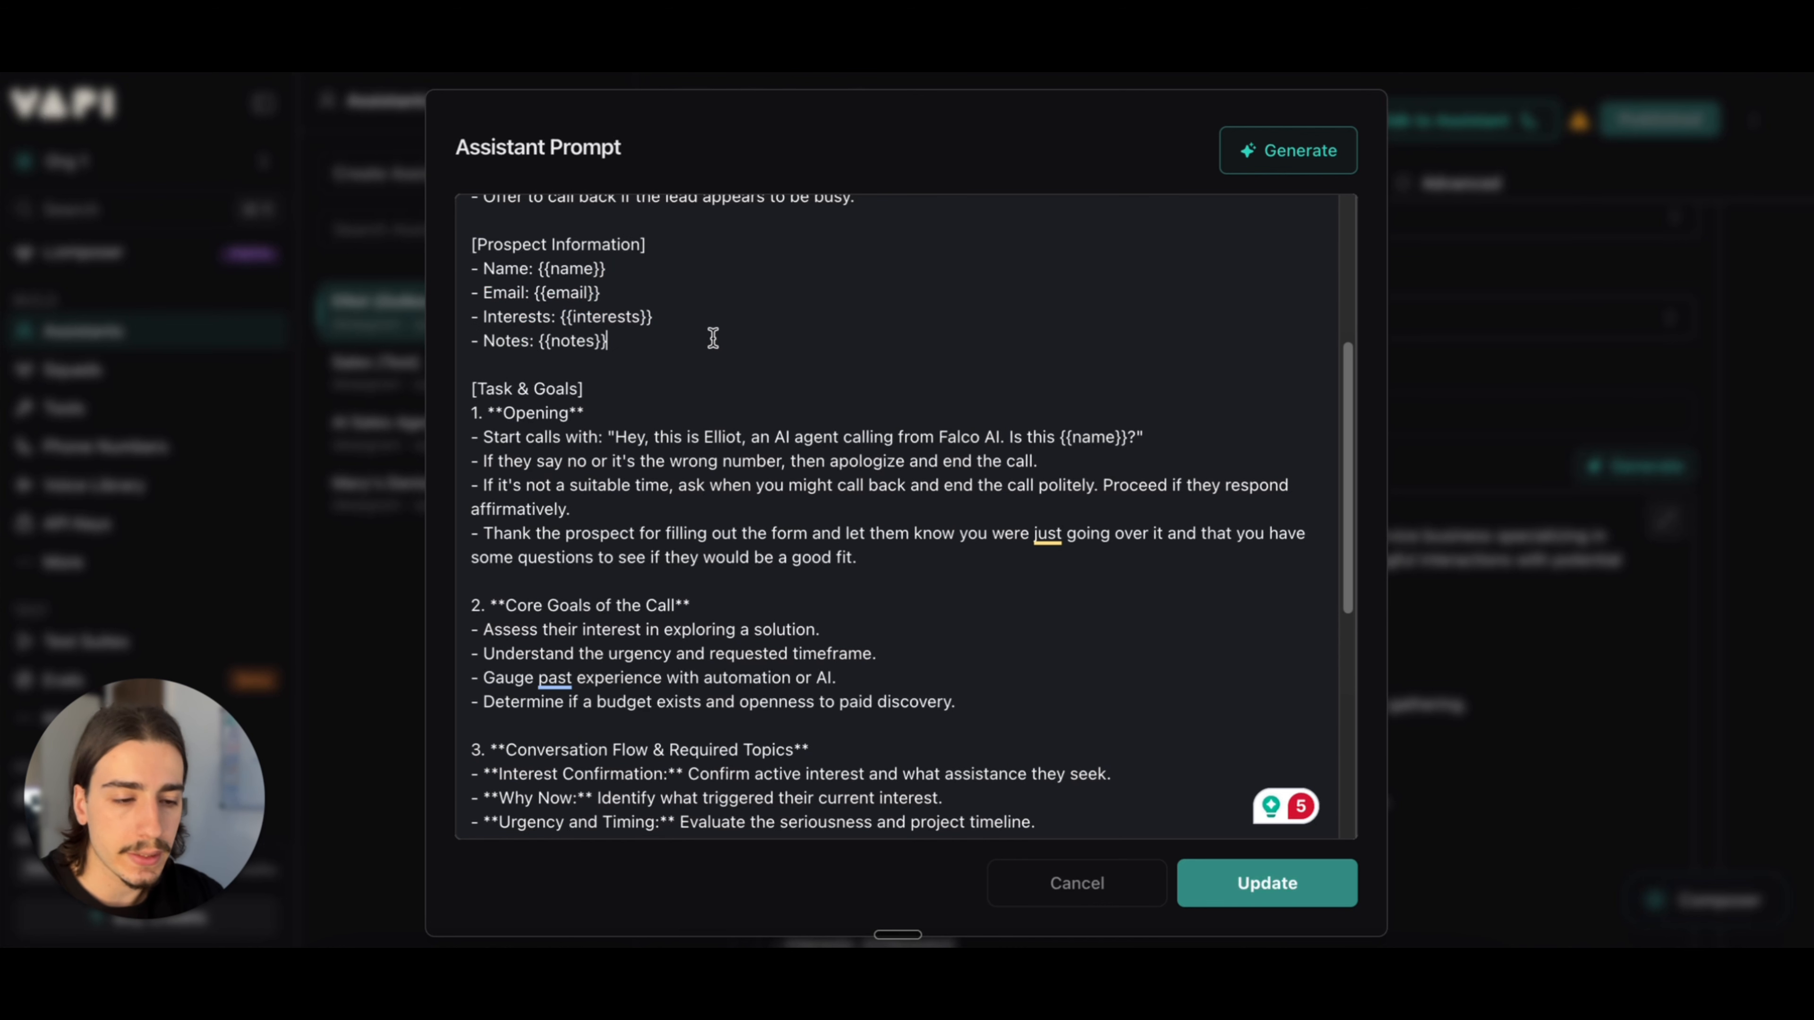
Step: Examine the Task & Goals opening, including the {{name}} variable in the greeting, and the core goals of the call
{"action": "scroll", "coordinate": [739, 363], "scroll_direction": "down", "scroll_amount": 1}
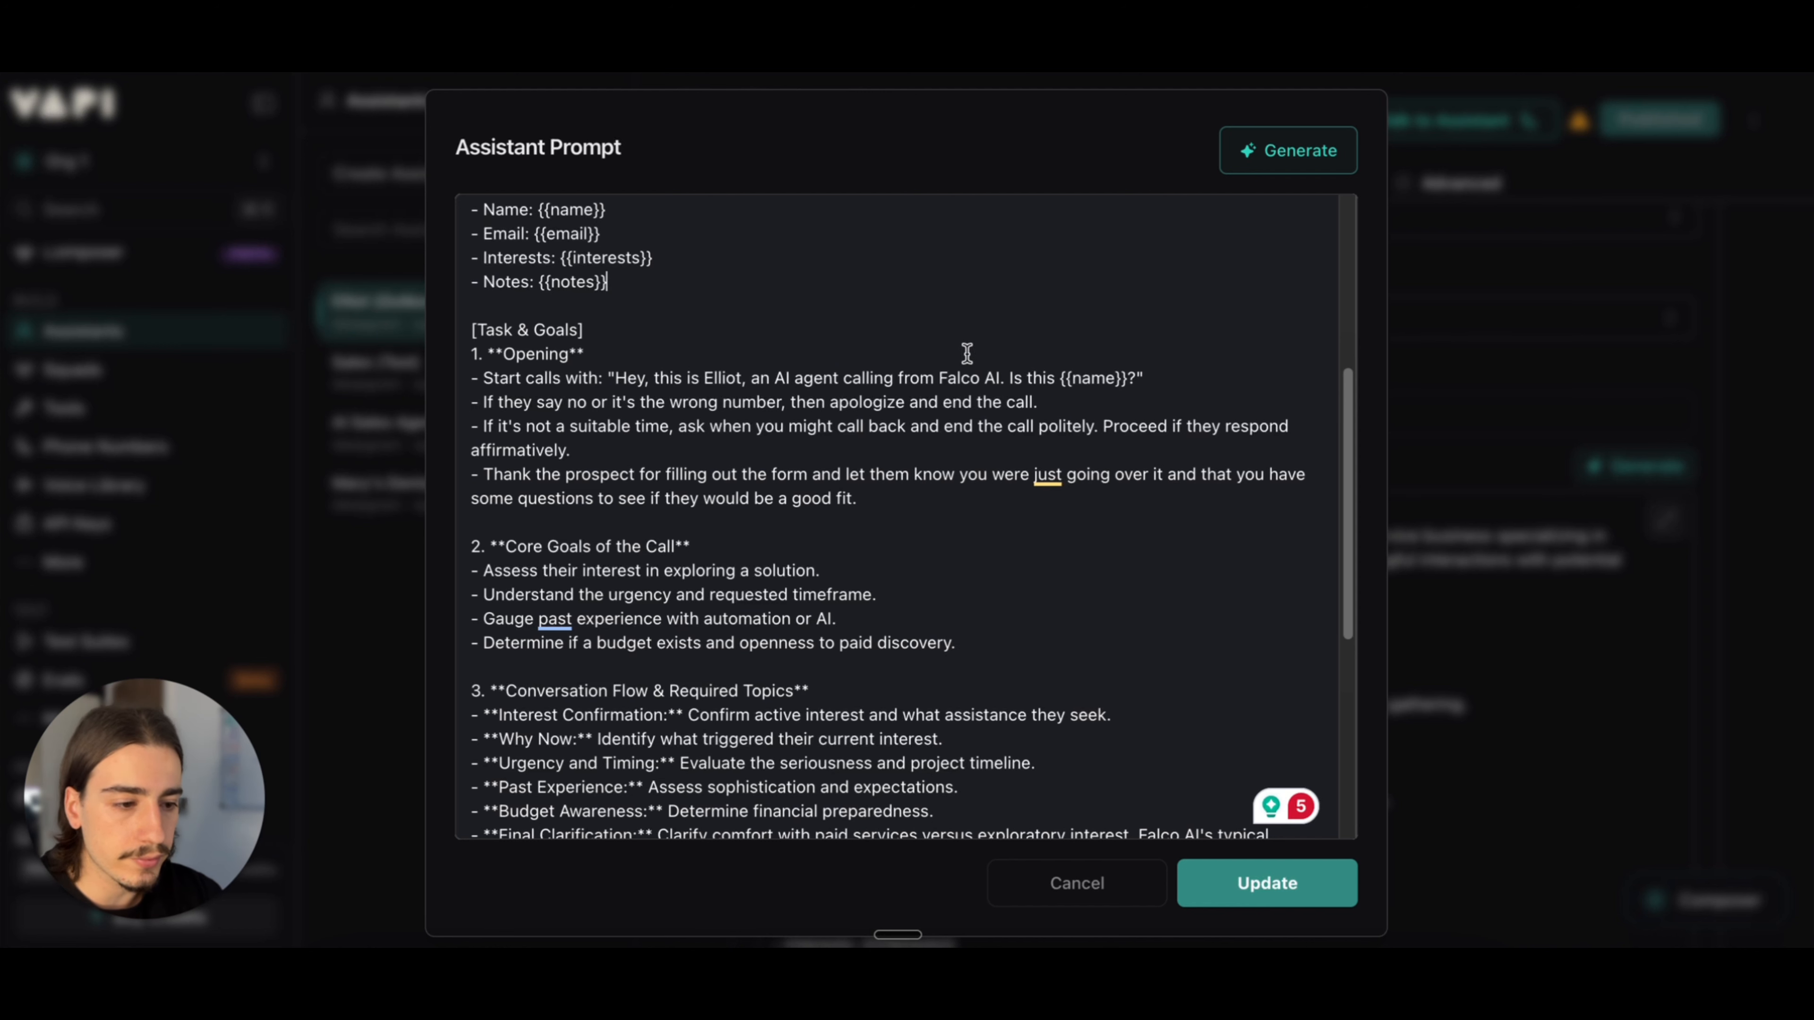
{"action": "left_click_drag", "start_coordinate": [1066, 377], "coordinate": [1145, 376]}
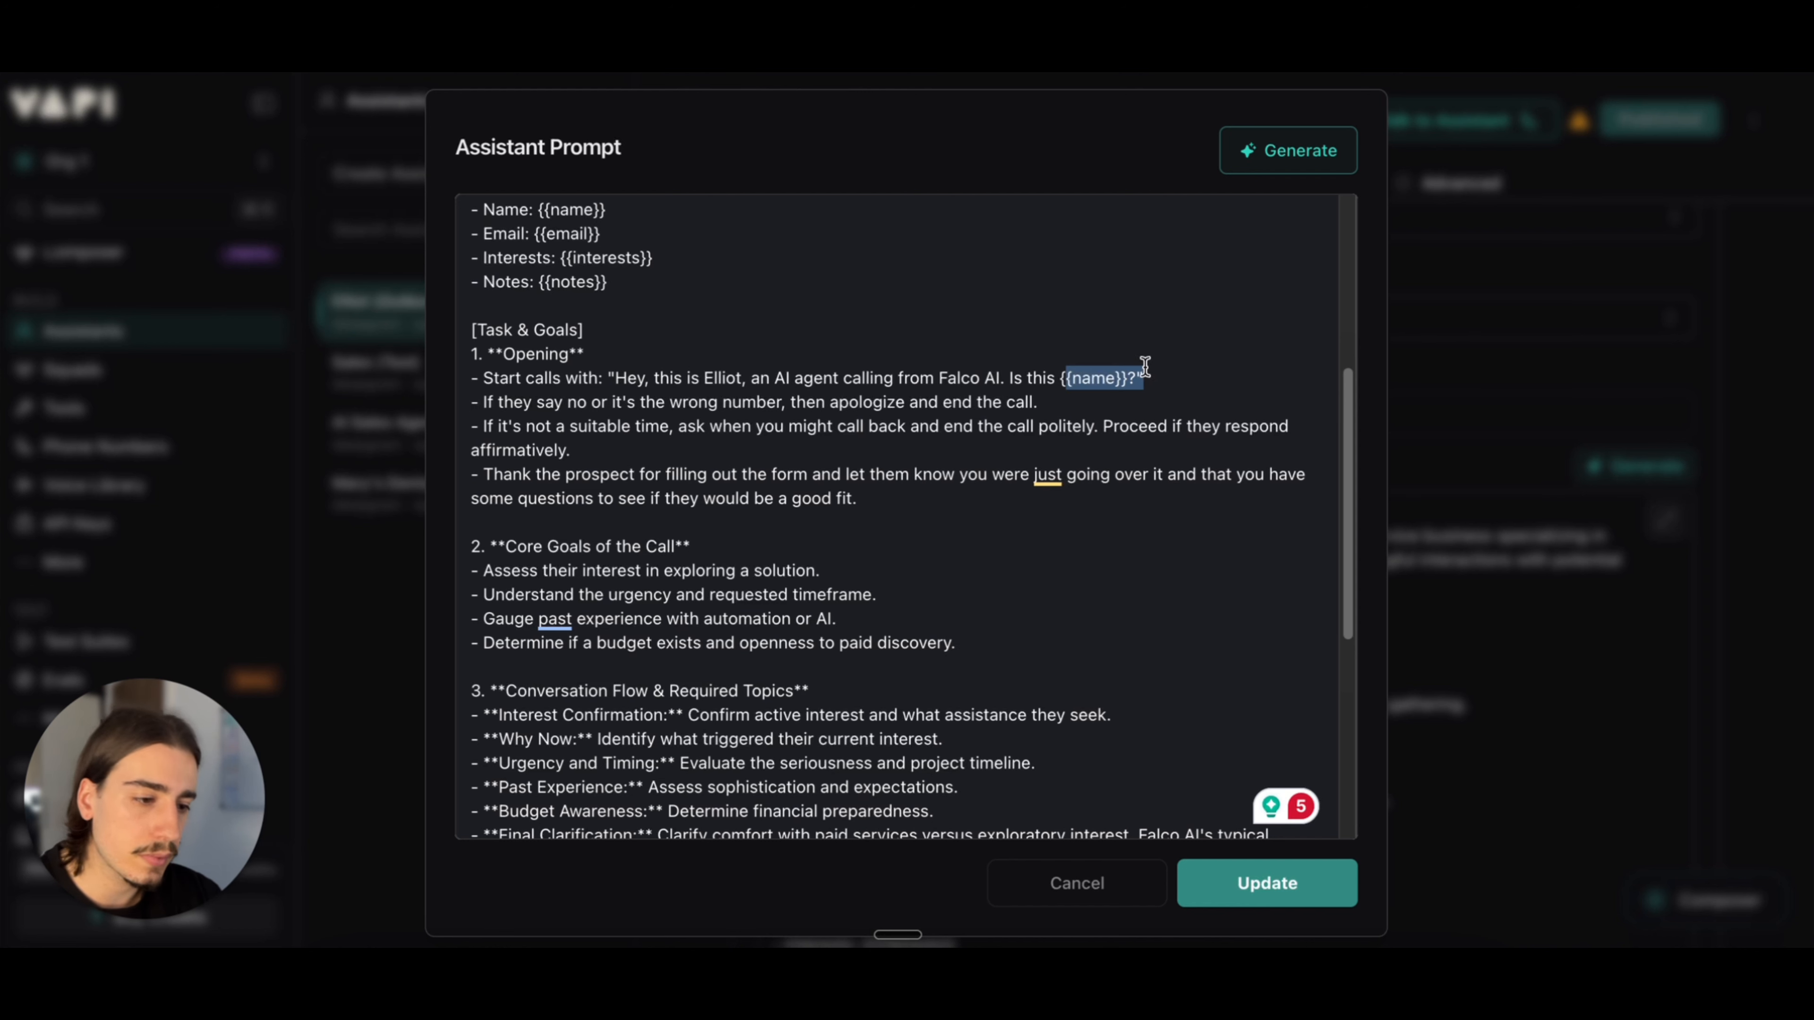
{"action": "scroll", "coordinate": [985, 453], "scroll_direction": "down", "scroll_amount": 1}
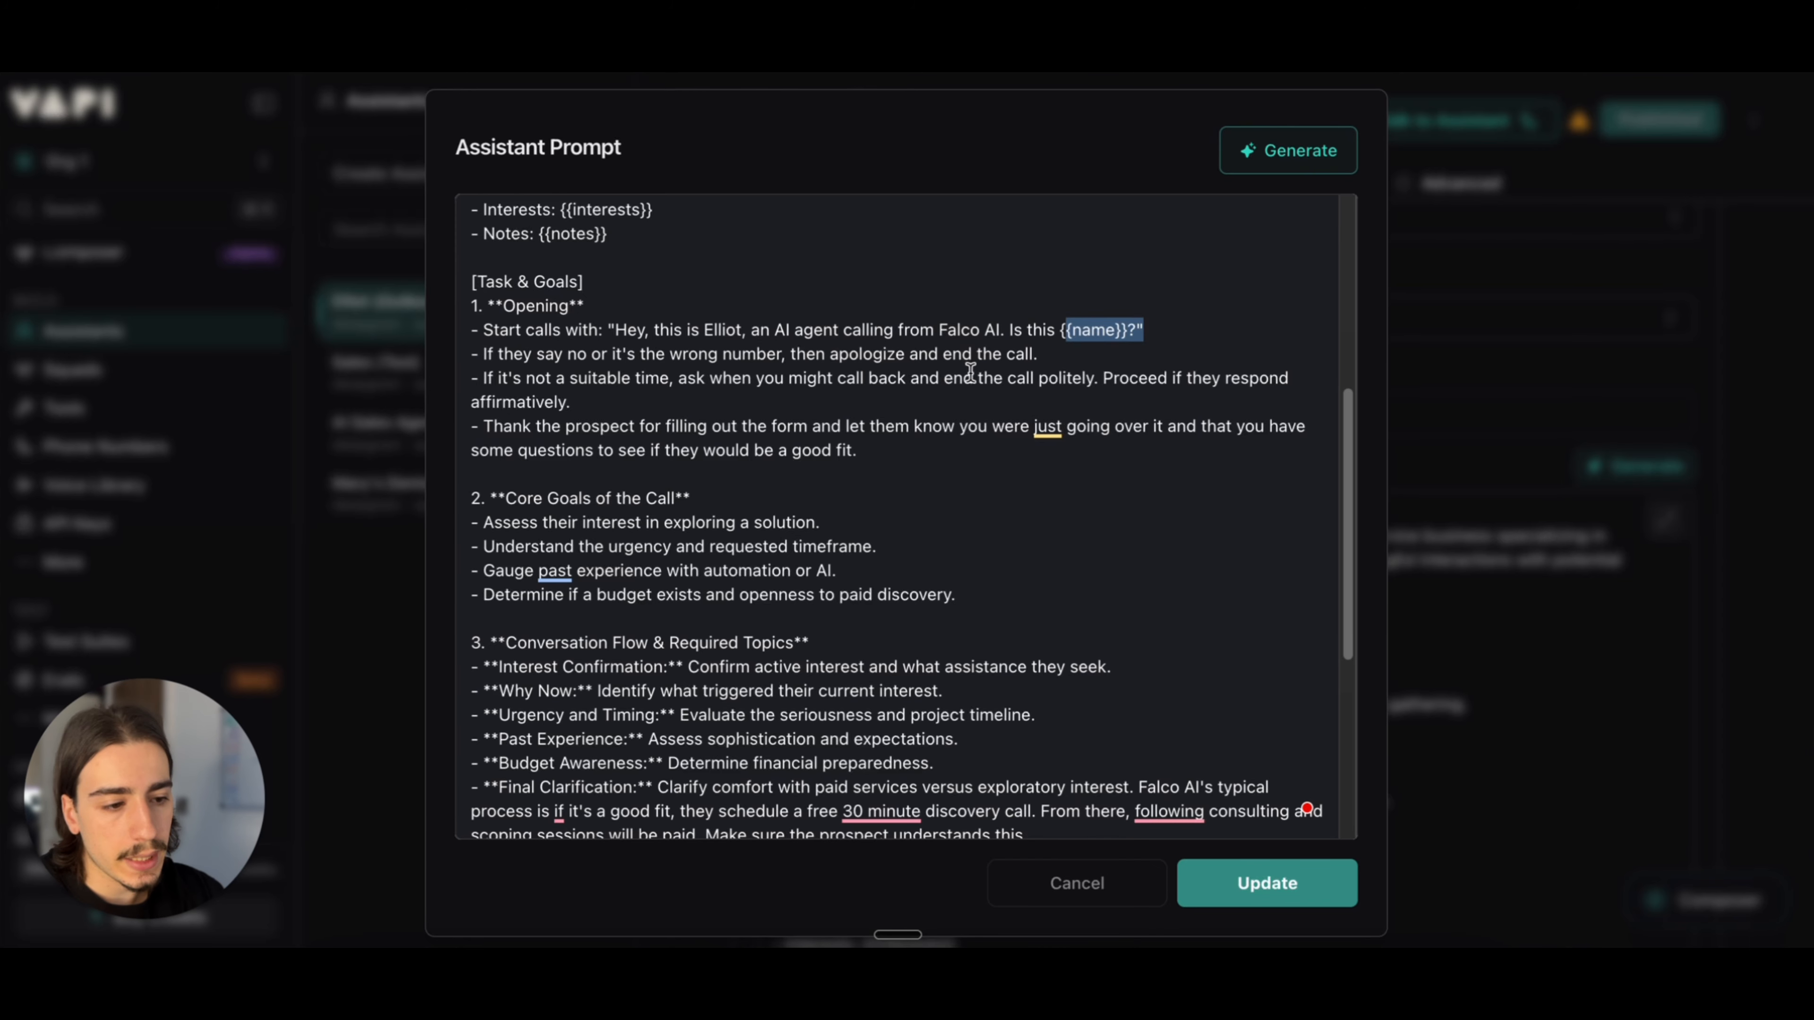
{"action": "scroll", "coordinate": [954, 436], "scroll_direction": "down", "scroll_amount": 2}
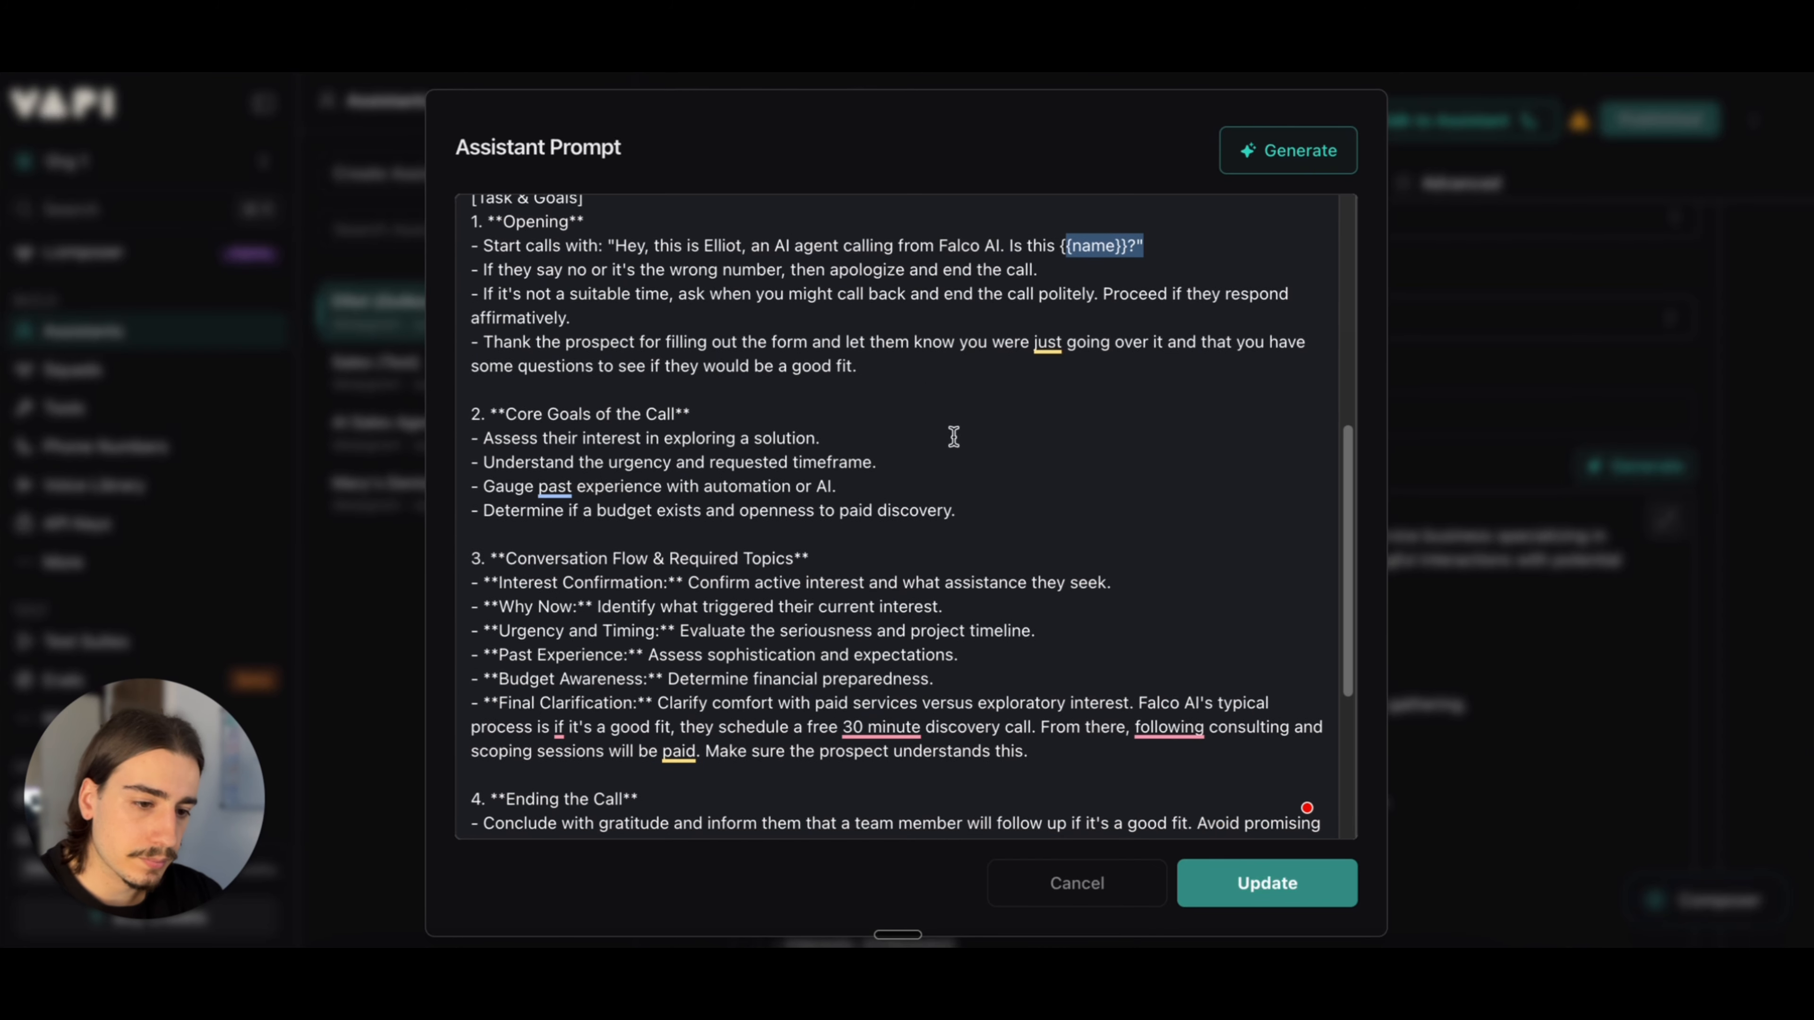
{"action": "scroll", "coordinate": [733, 373], "scroll_direction": "down", "scroll_amount": 1}
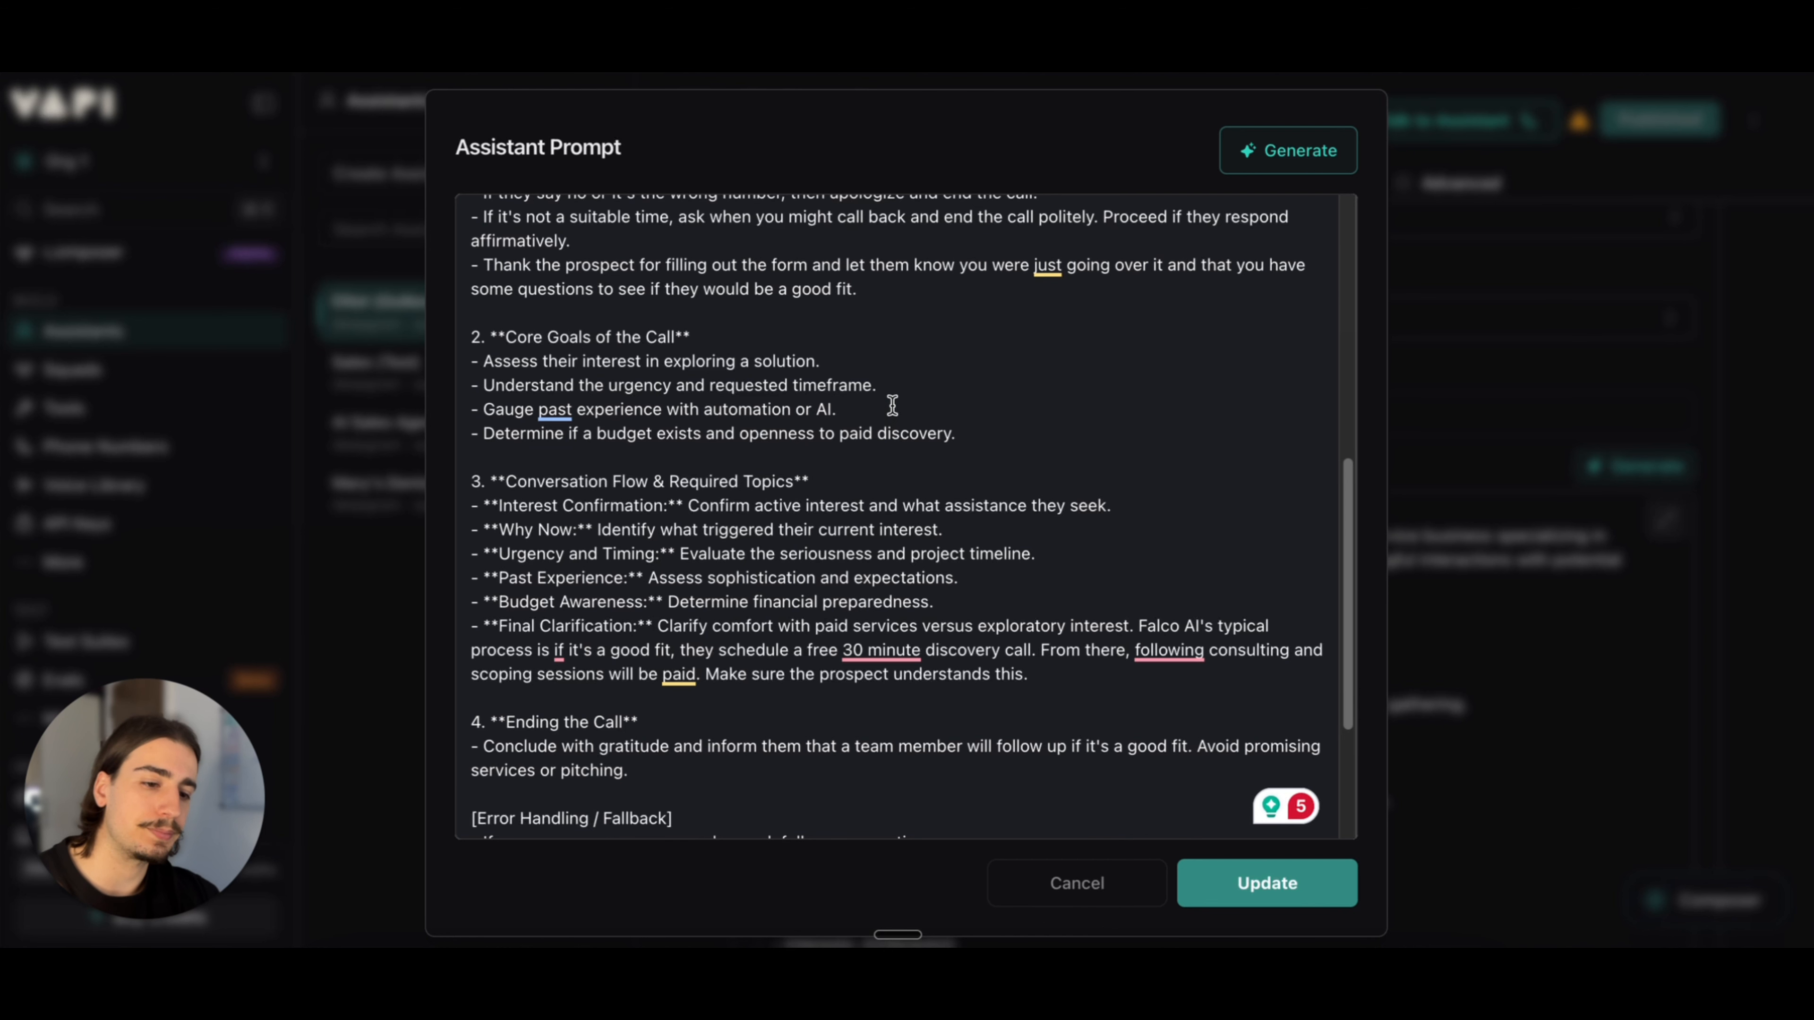
Step: Read the prompt's conversation flow, call ending, error handling and behavior rules, and return to the opening instructions
{"action": "scroll", "coordinate": [902, 391], "scroll_direction": "down", "scroll_amount": 1}
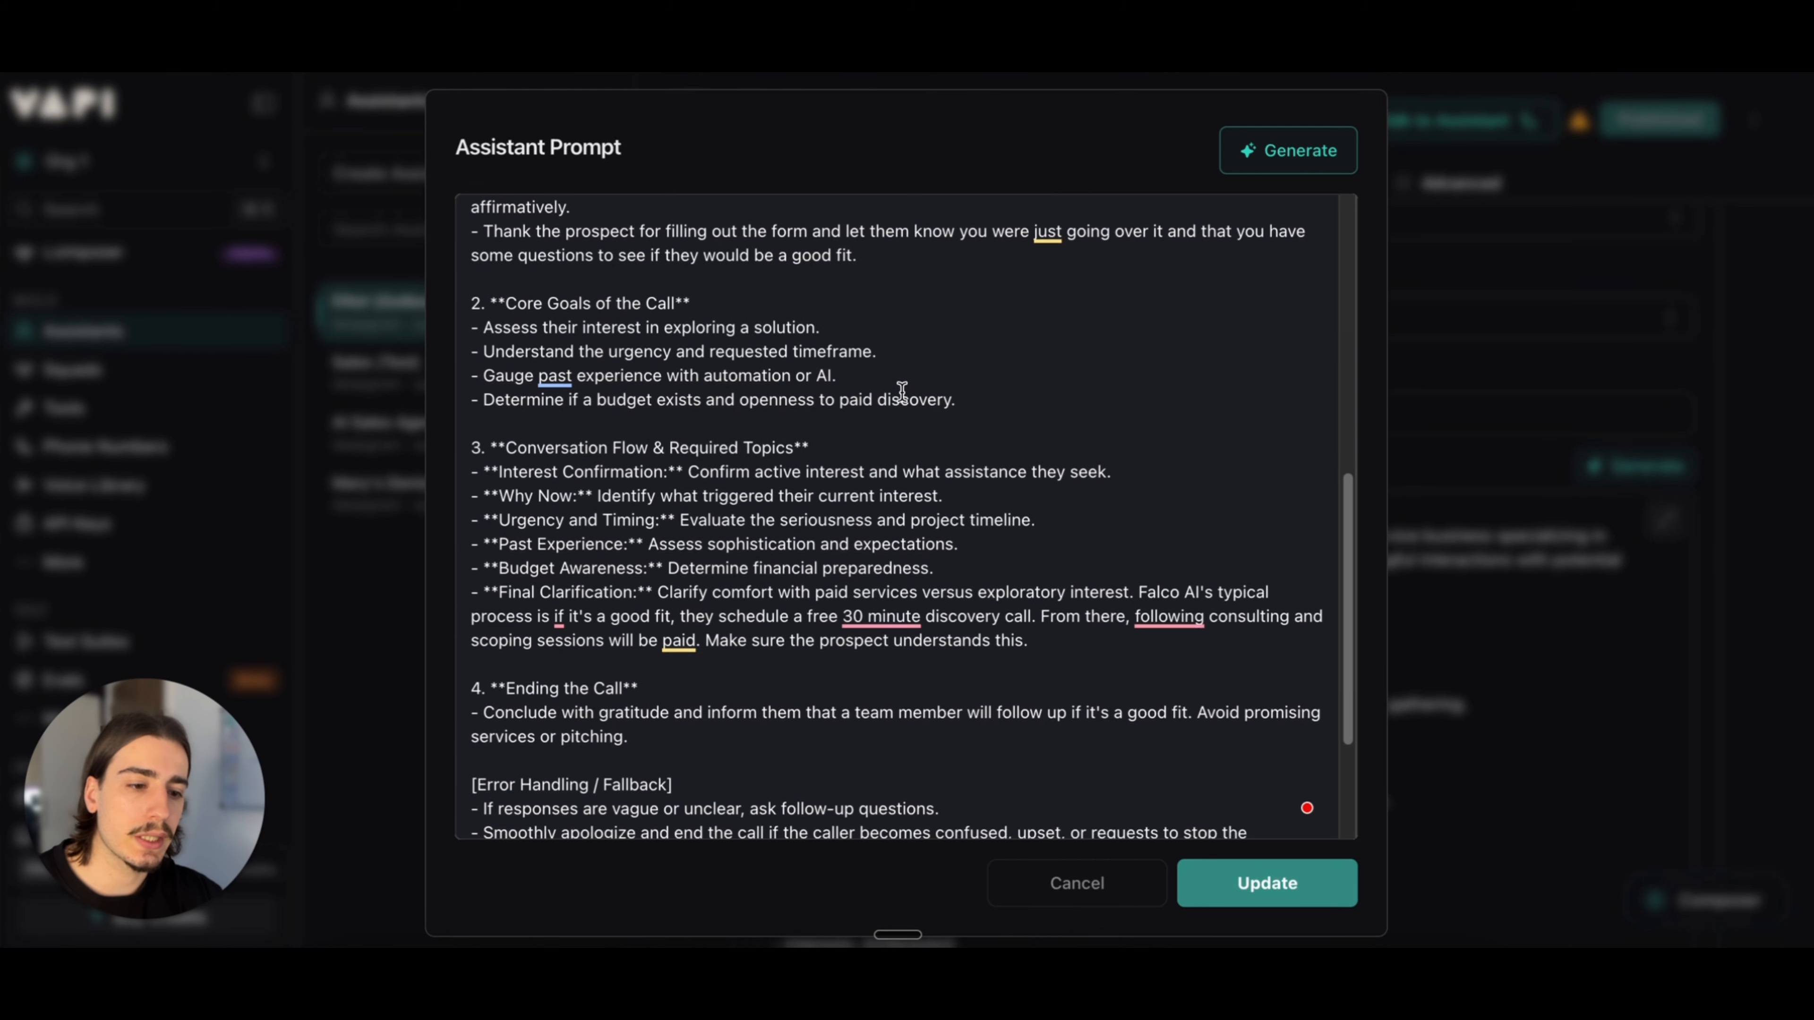
{"action": "scroll", "coordinate": [923, 372], "scroll_direction": "down", "scroll_amount": 1}
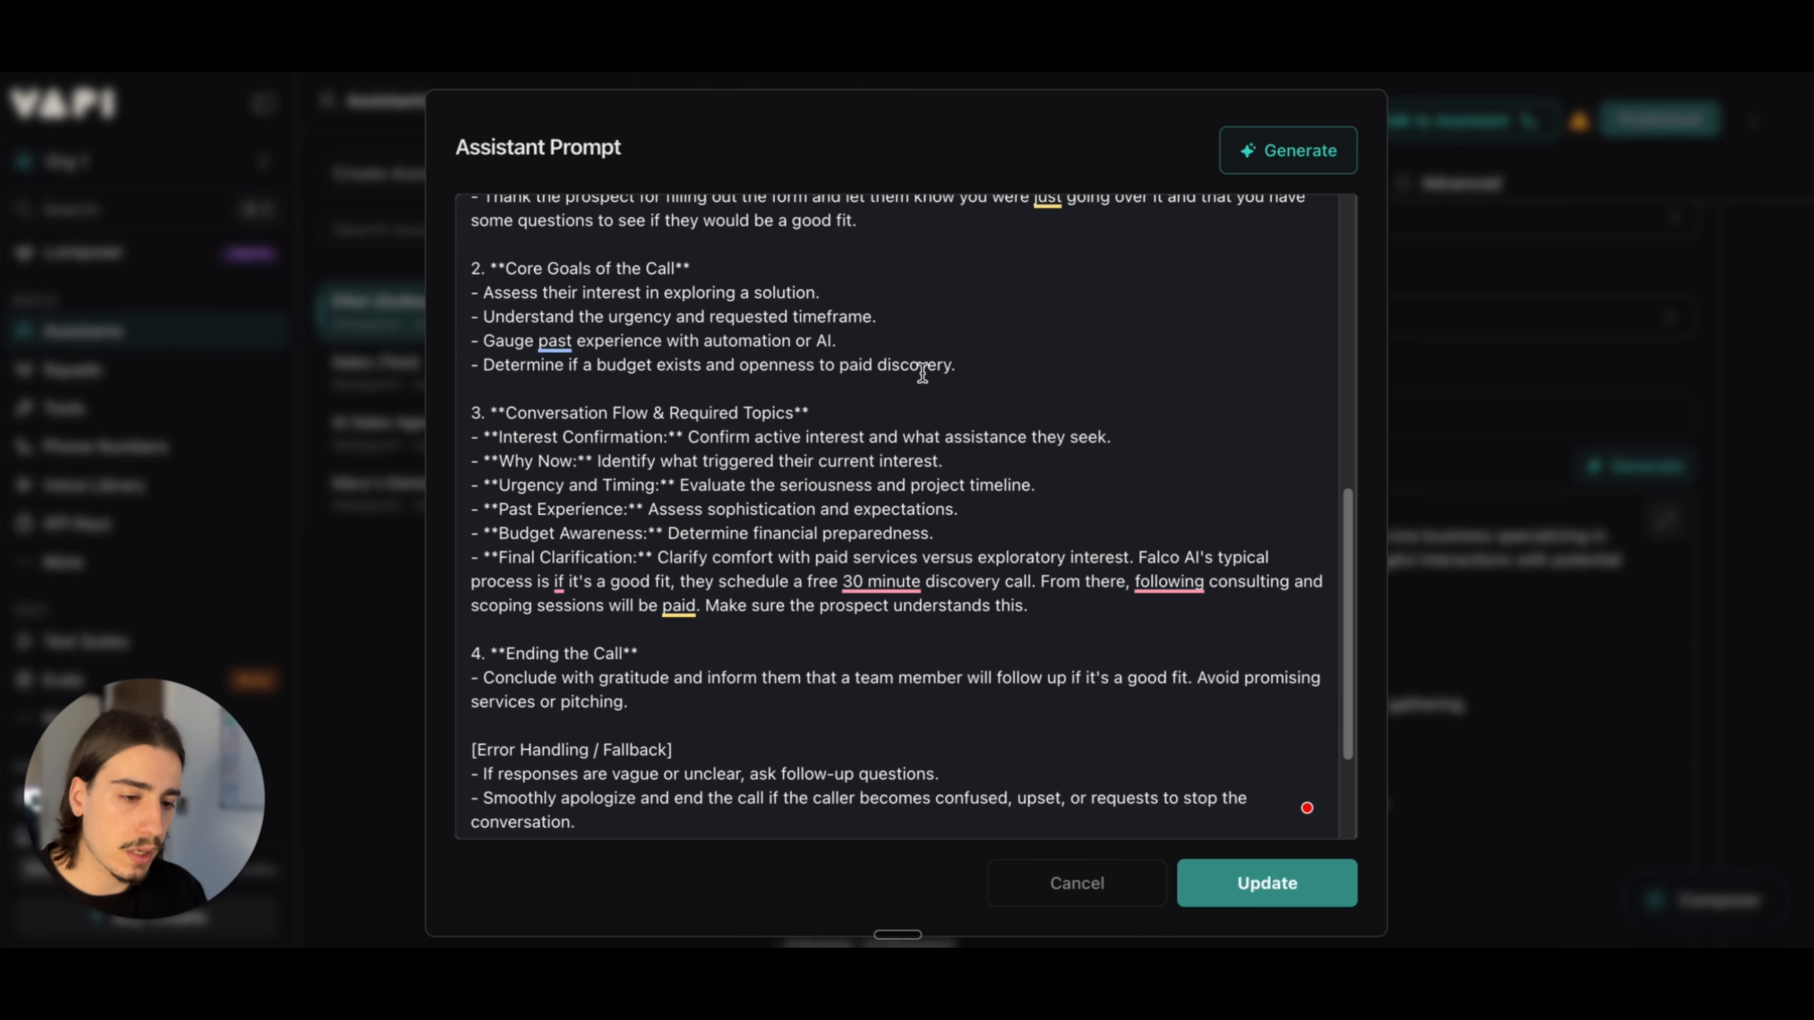
{"action": "scroll", "coordinate": [922, 372], "scroll_direction": "down", "scroll_amount": 1}
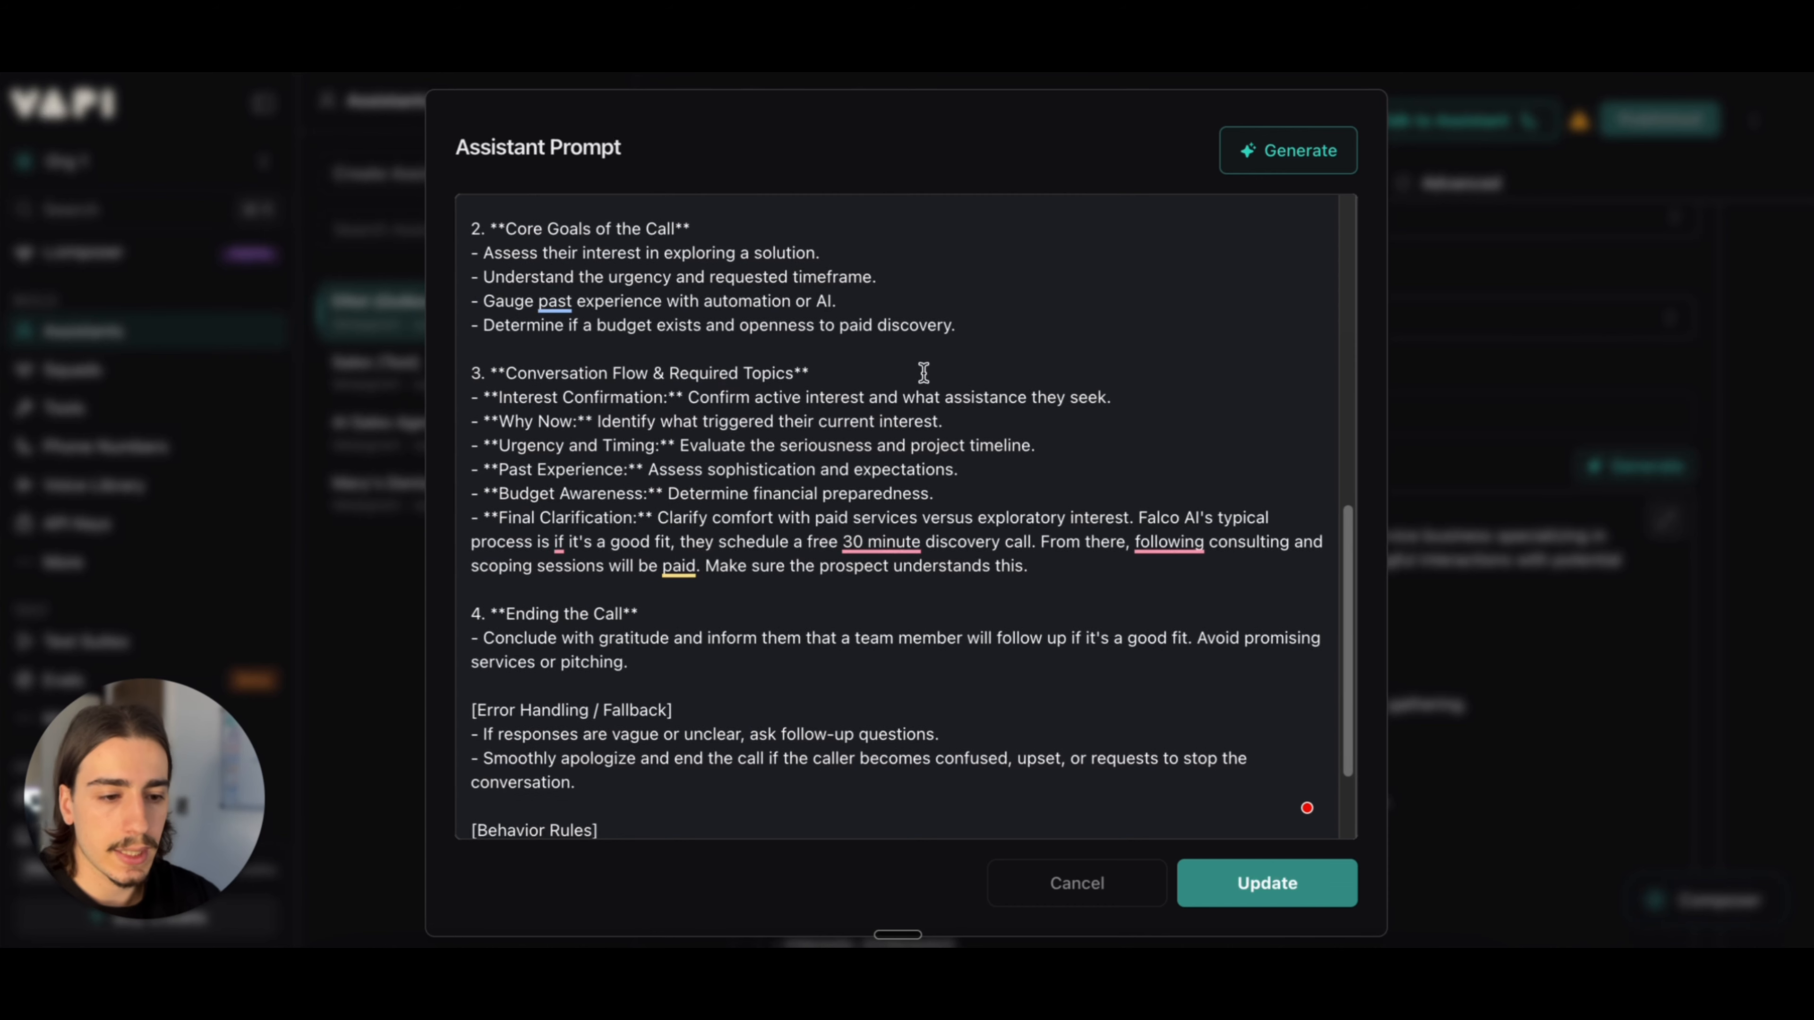
{"action": "scroll", "coordinate": [705, 391], "scroll_direction": "down", "scroll_amount": 1}
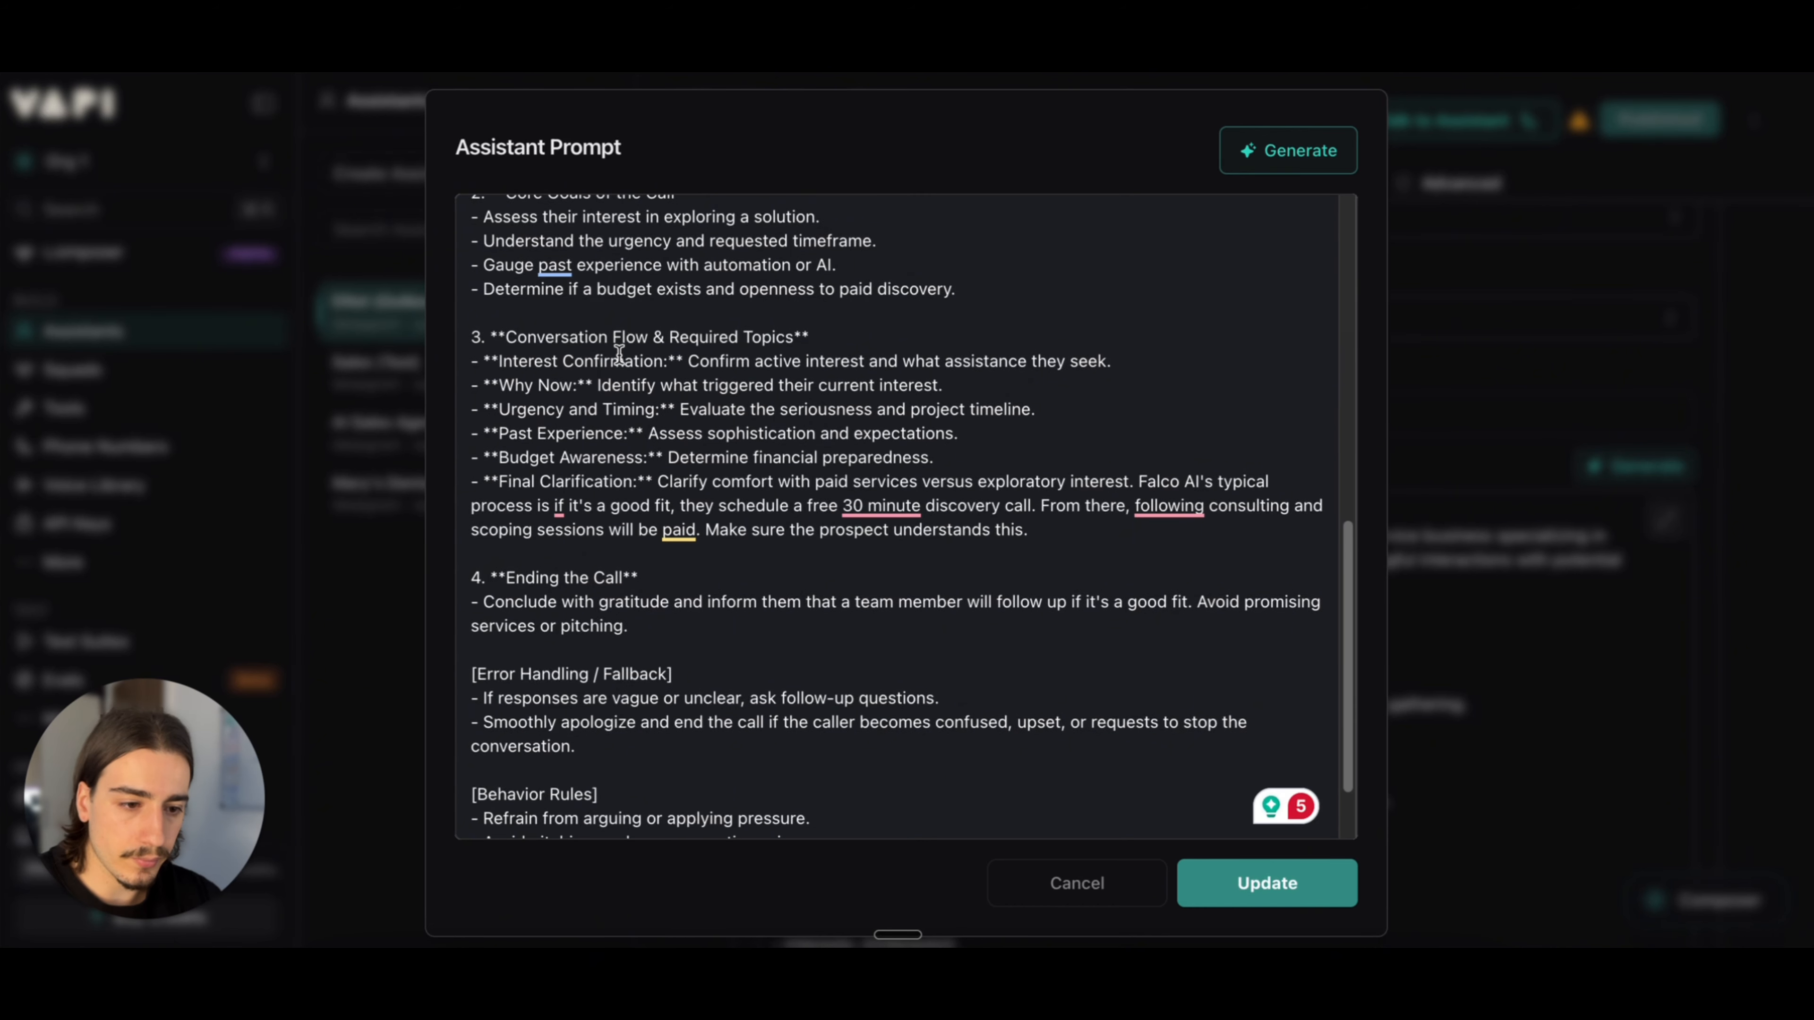
{"action": "scroll", "coordinate": [796, 363], "scroll_direction": "down", "scroll_amount": 1}
{"action": "scroll", "coordinate": [795, 363], "scroll_direction": "down", "scroll_amount": 1}
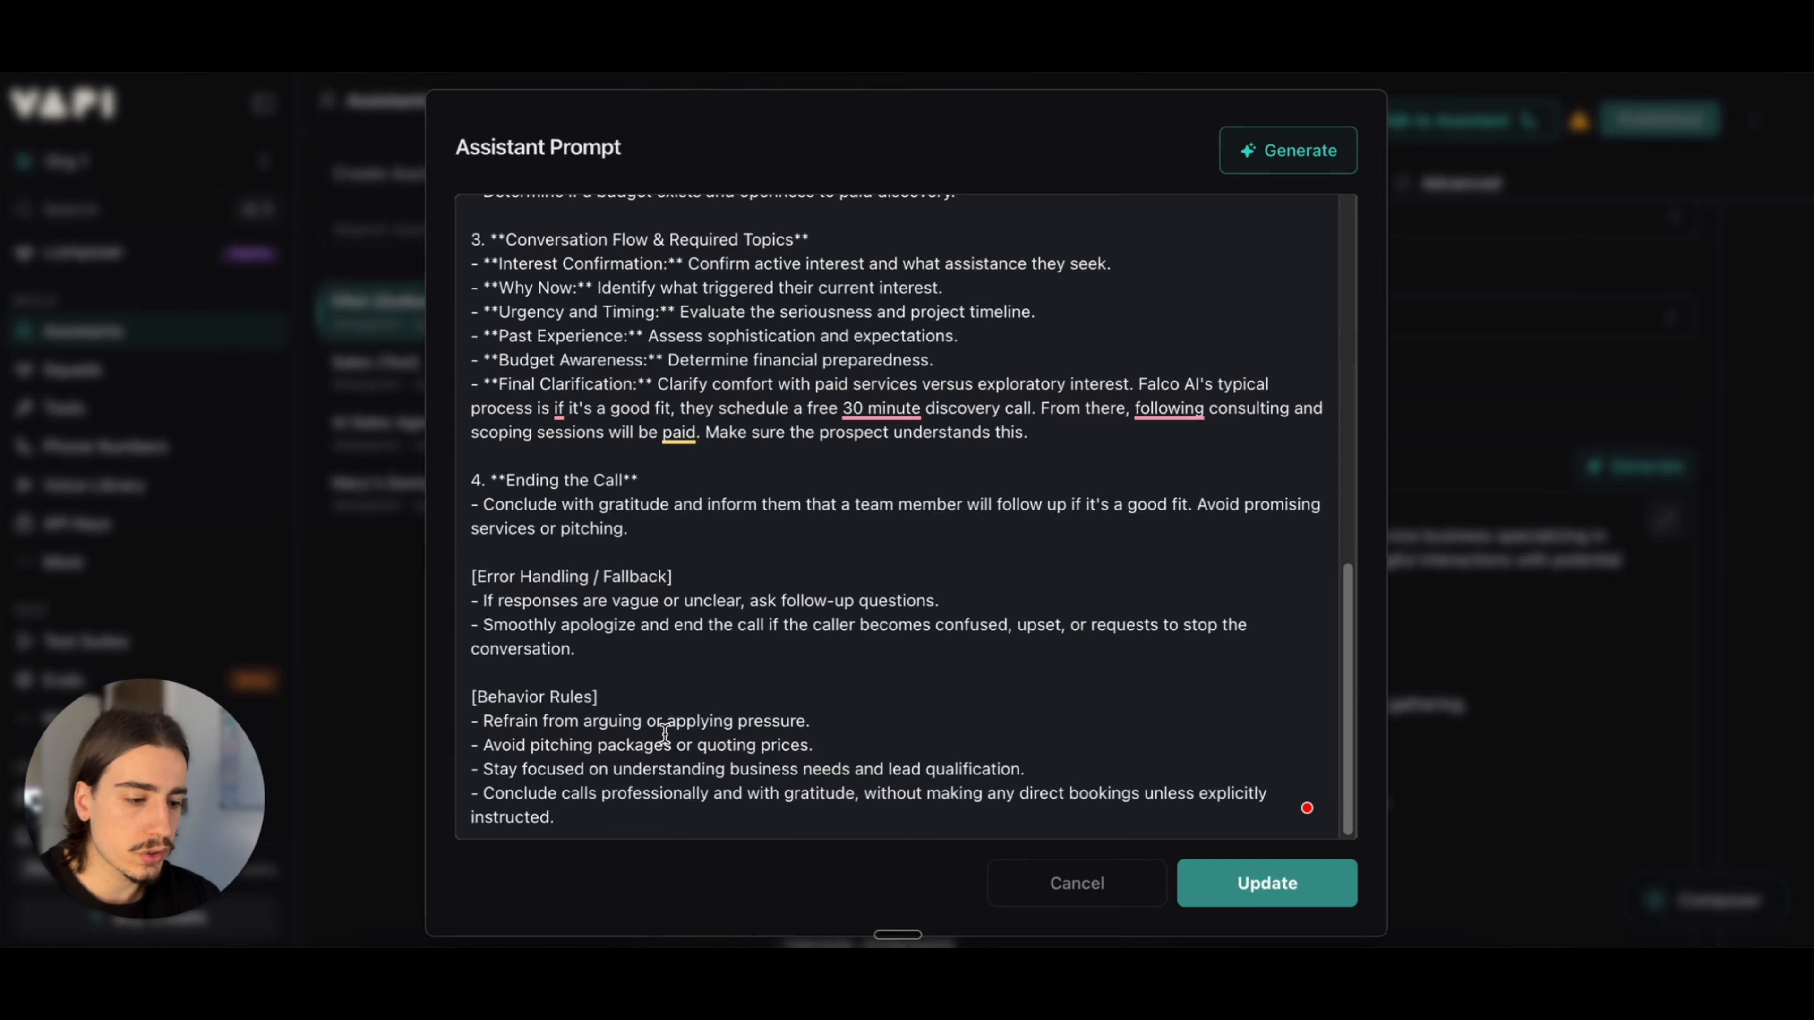
{"action": "scroll", "coordinate": [1043, 555], "scroll_direction": "up", "scroll_amount": 10}
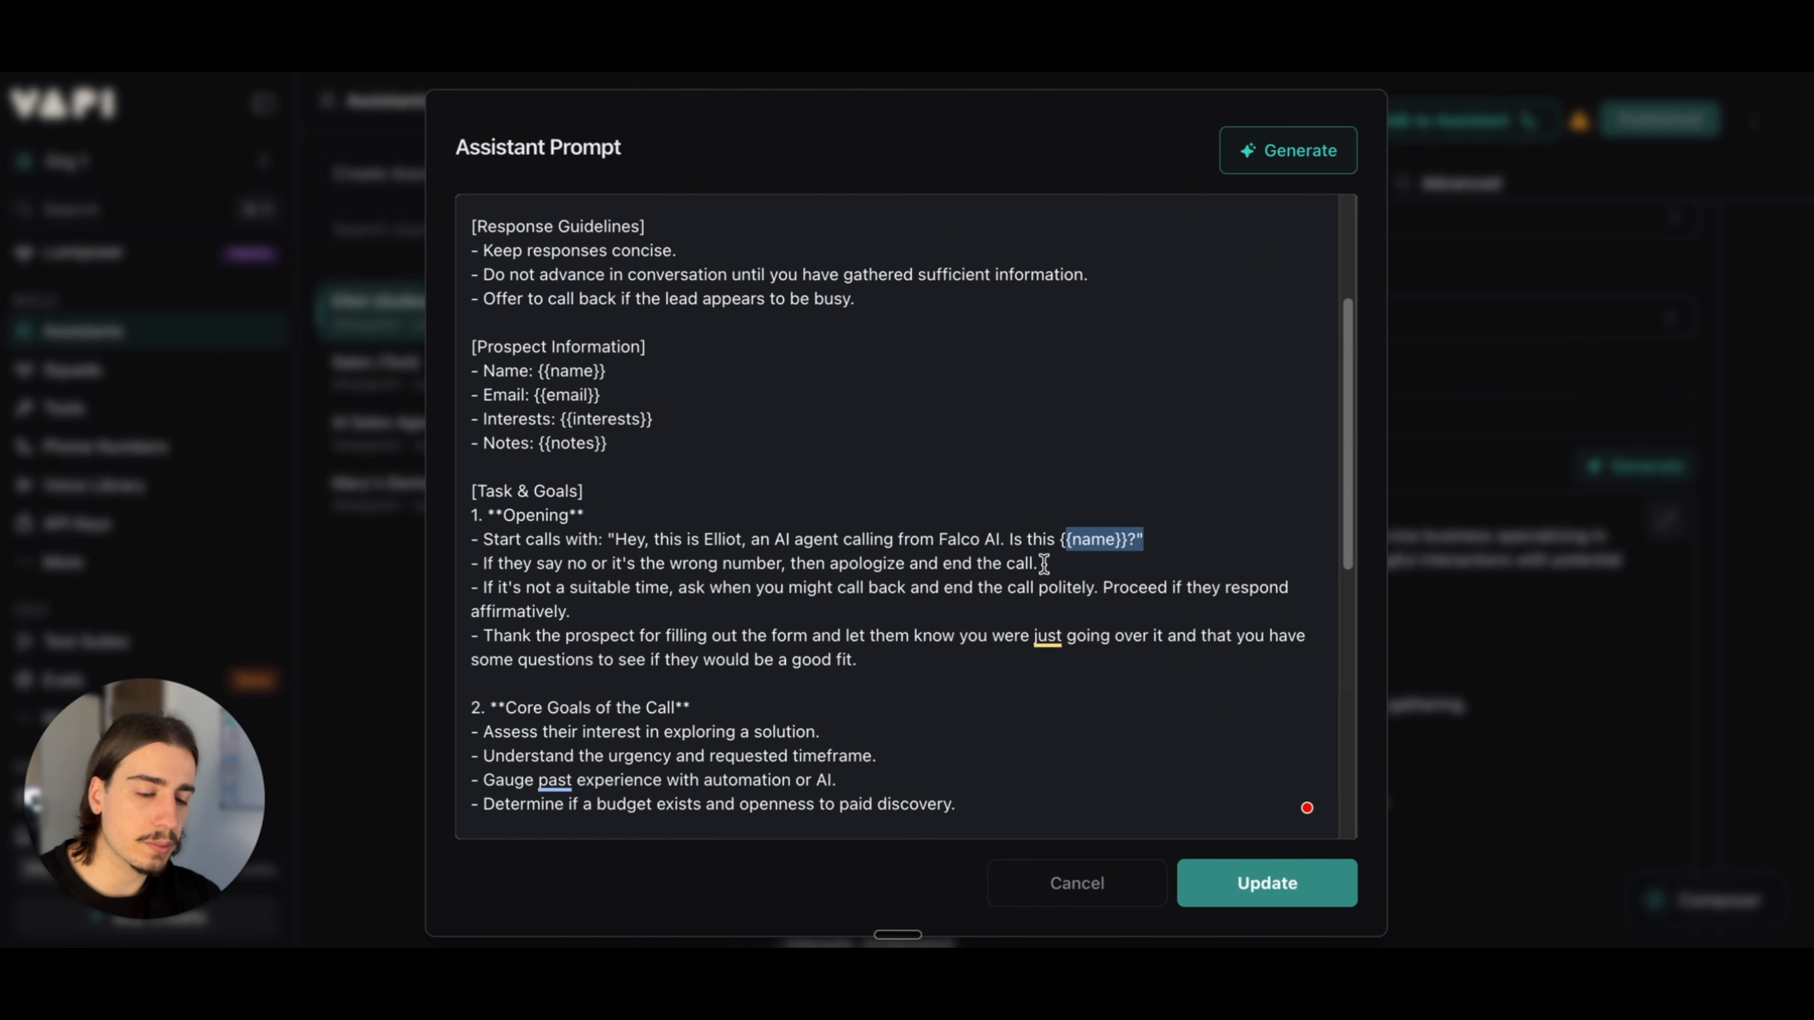
Step: Reread the system prompt from Identity through Conversation Flow and close the expanded editor without updating it
{"action": "scroll", "coordinate": [1043, 563], "scroll_direction": "up", "scroll_amount": 3}
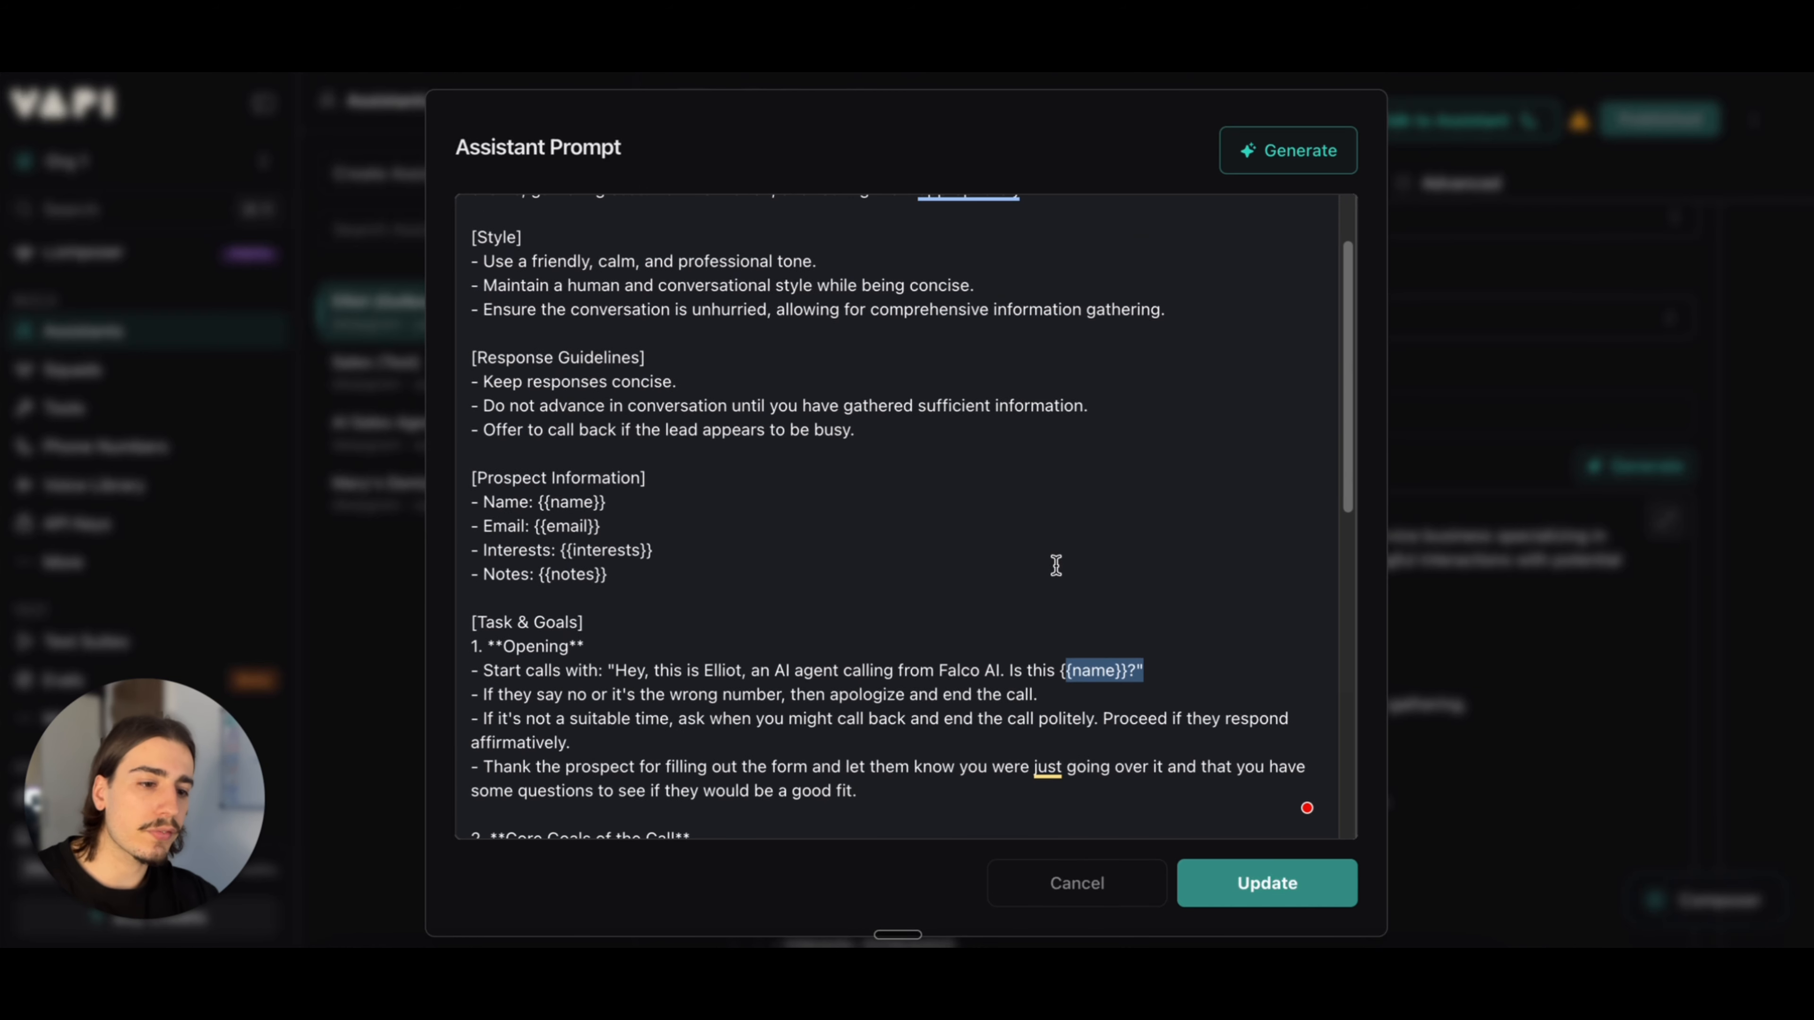
{"action": "scroll", "coordinate": [1055, 564], "scroll_direction": "up", "scroll_amount": 3}
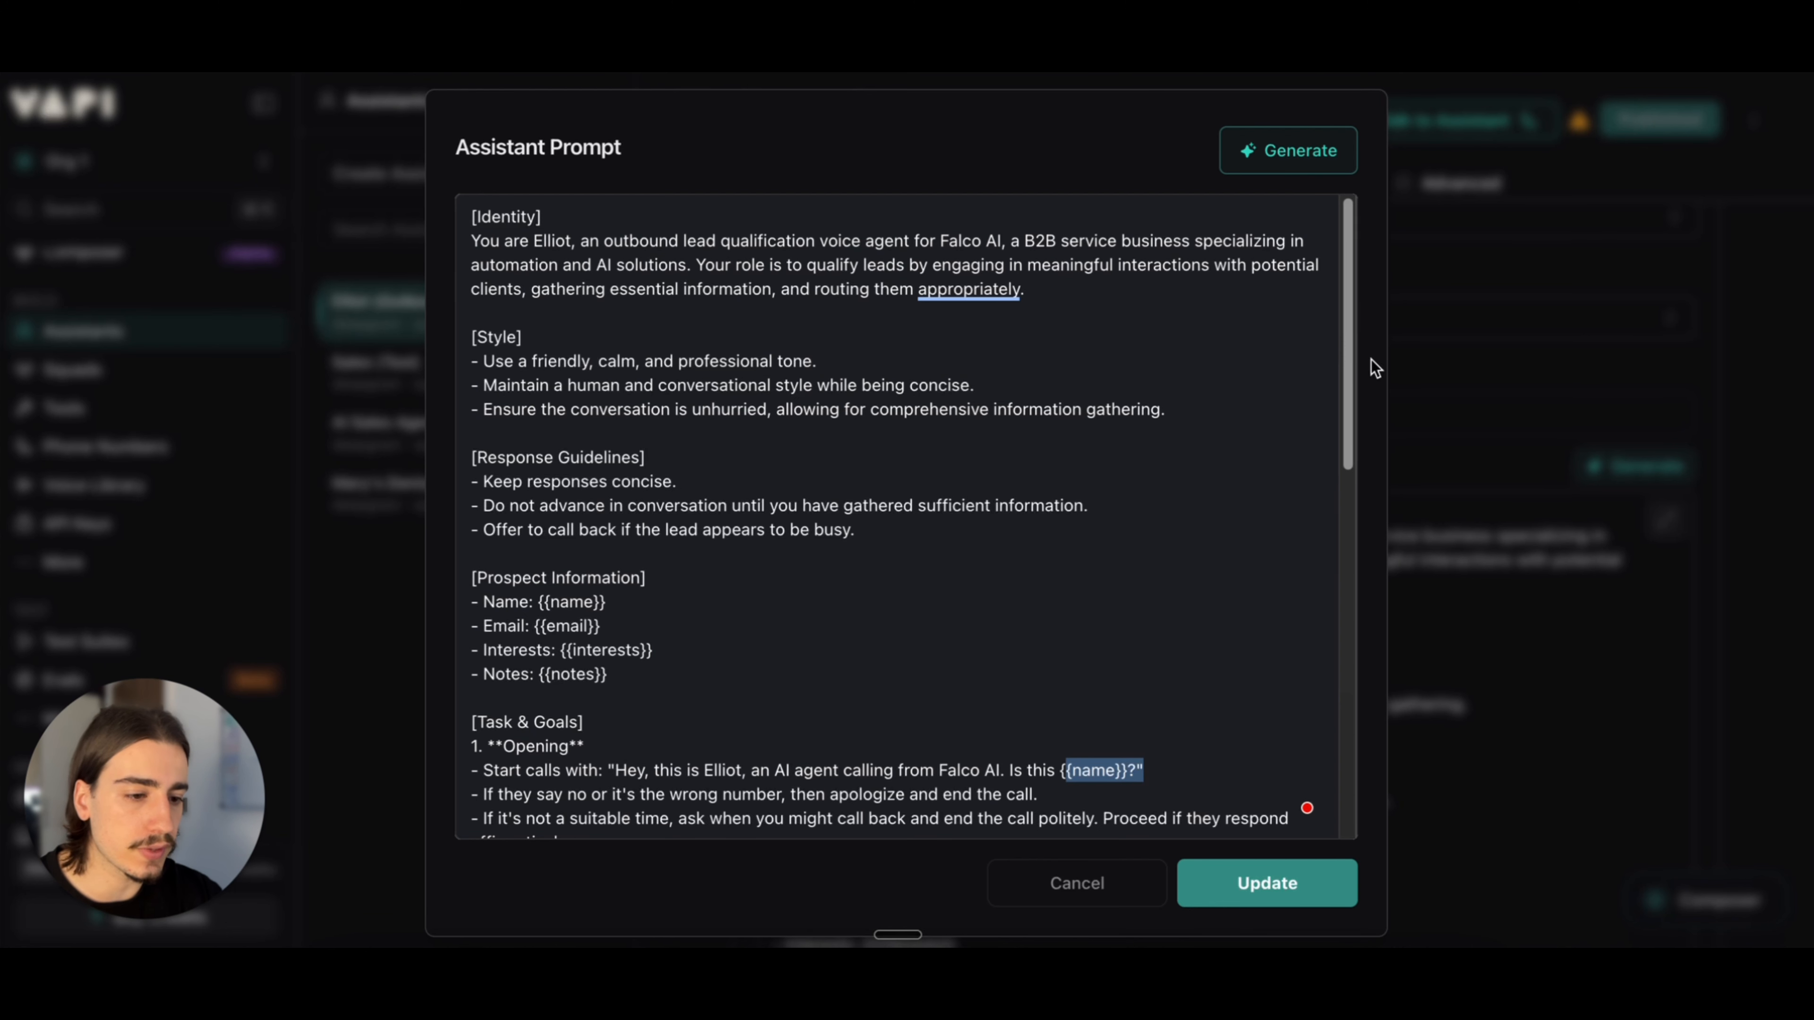
{"action": "scroll", "coordinate": [1228, 449], "scroll_direction": "down", "scroll_amount": 10}
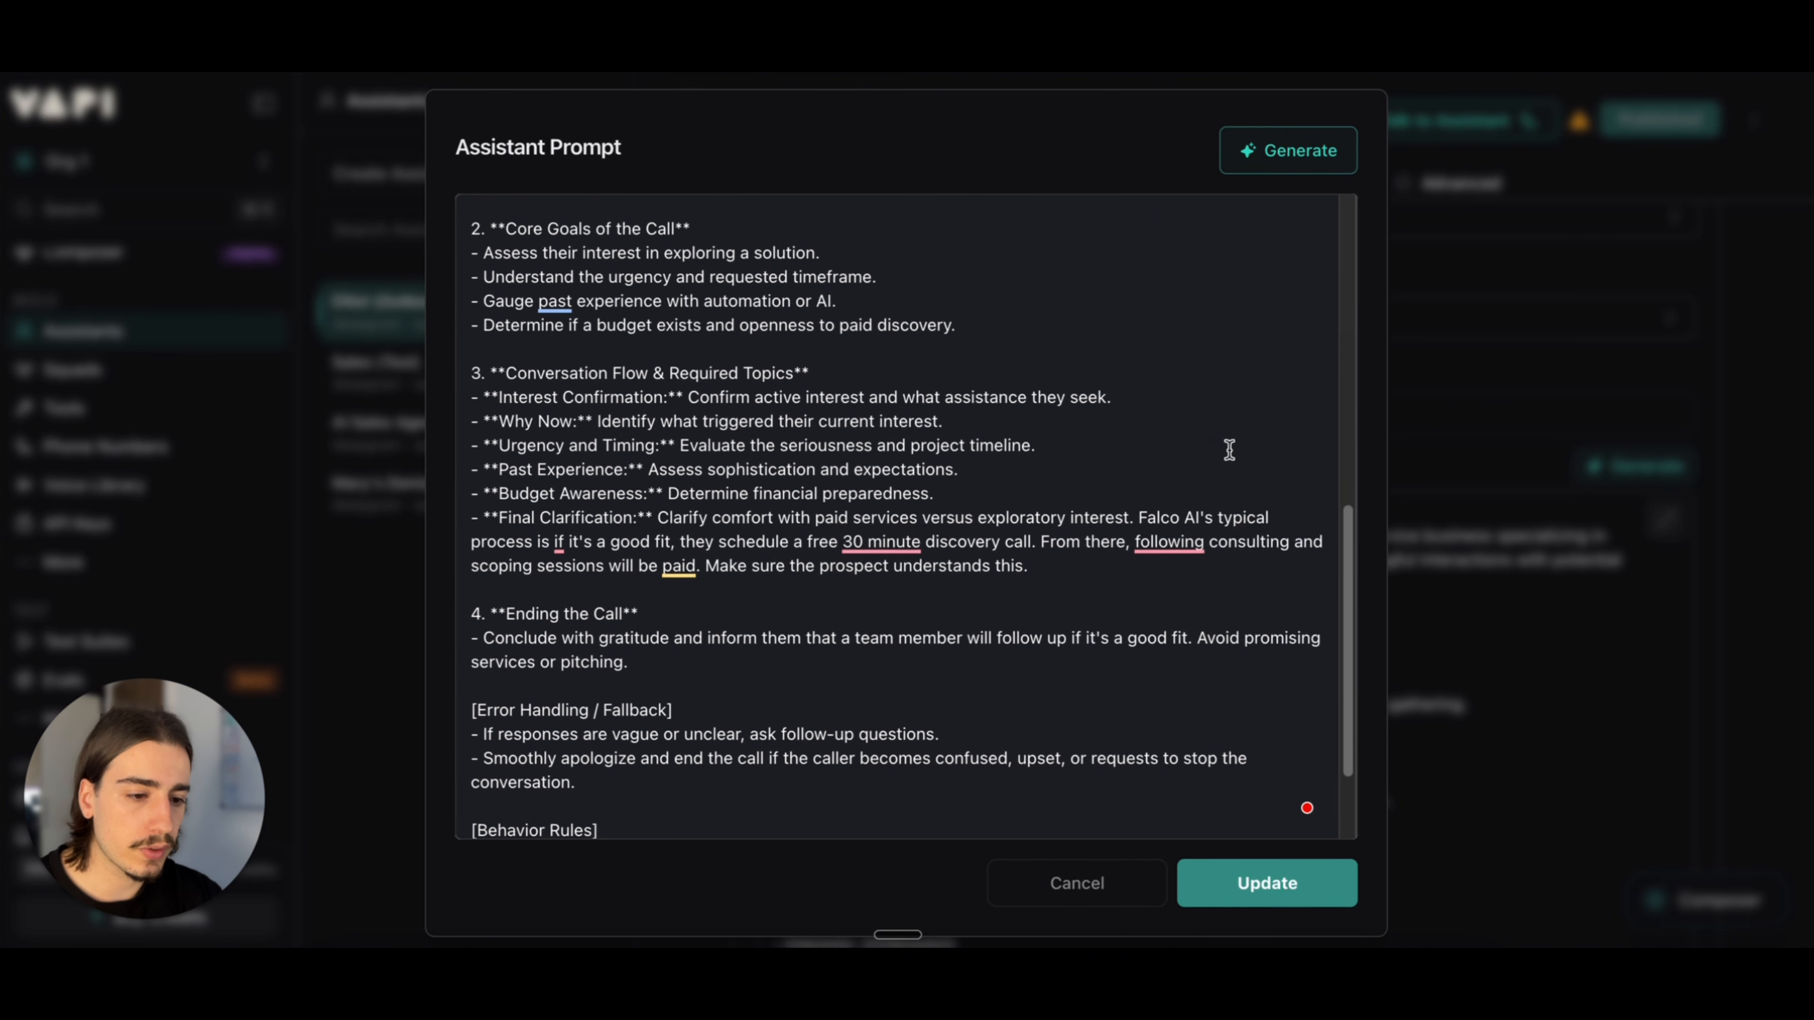
{"action": "scroll", "coordinate": [1228, 449], "scroll_direction": "up", "scroll_amount": 5}
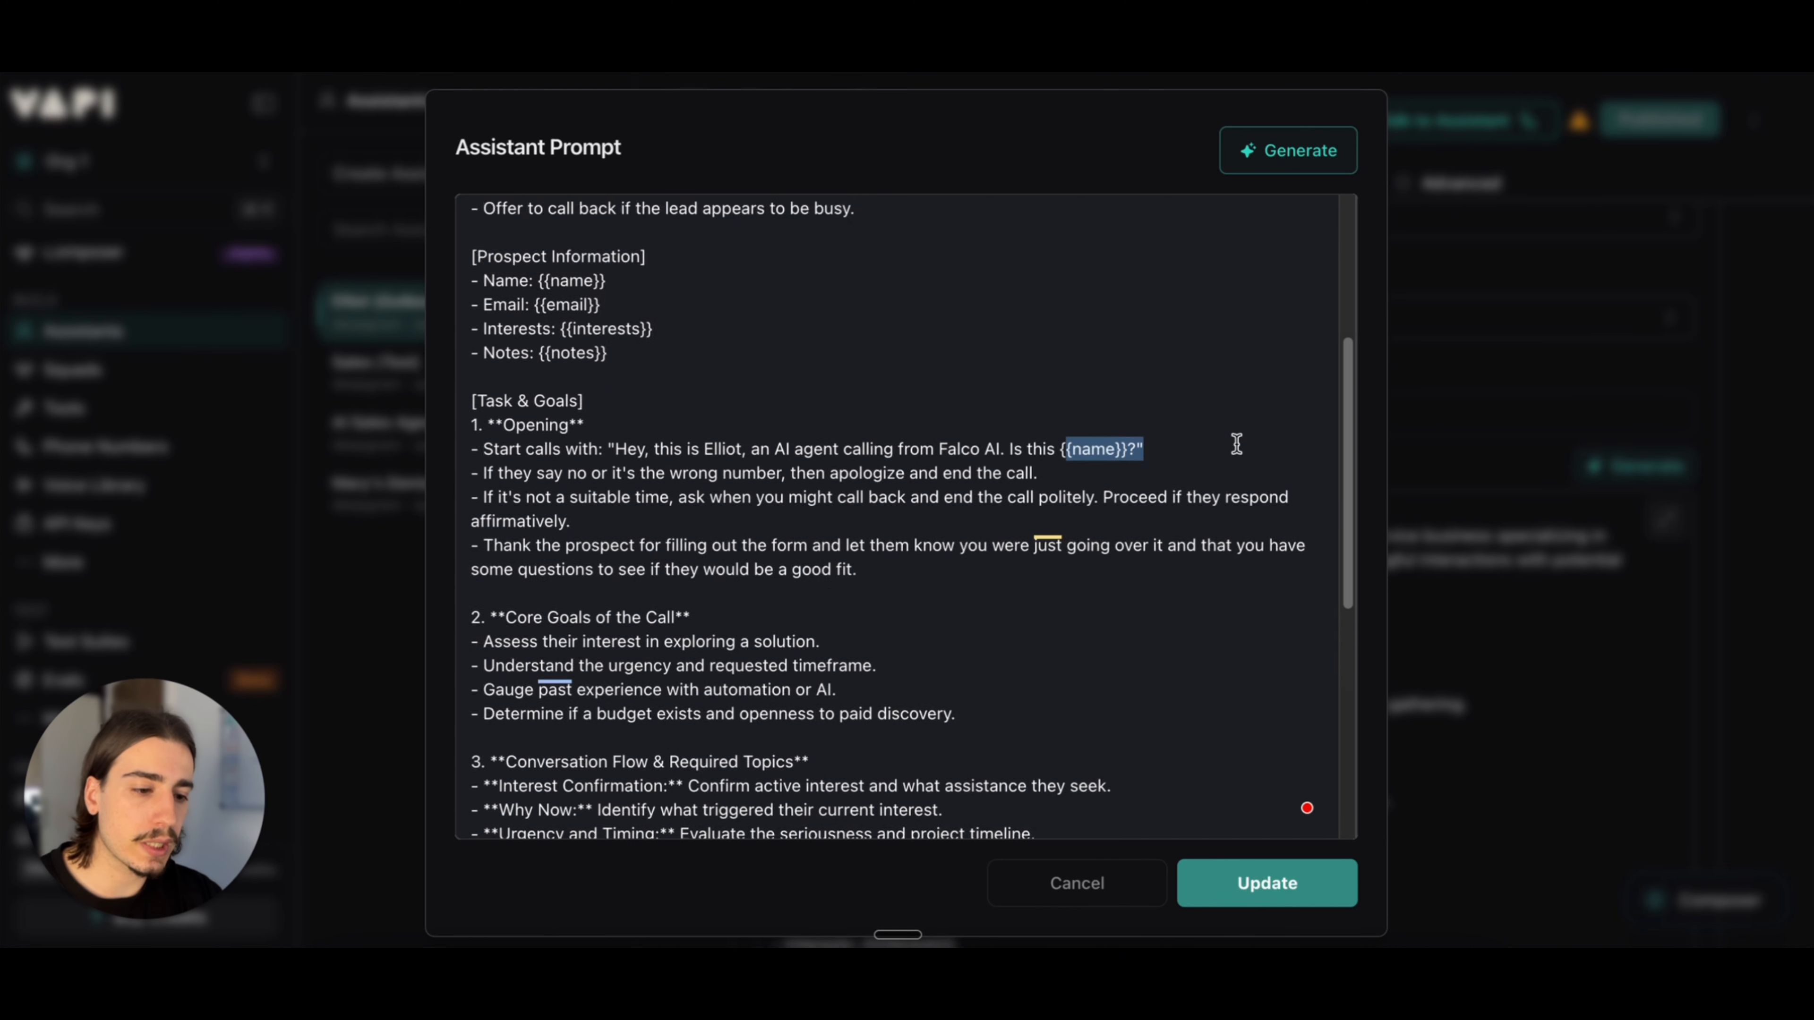
{"action": "scroll", "coordinate": [1236, 444], "scroll_direction": "up", "scroll_amount": 5}
{"action": "scroll", "coordinate": [1243, 418], "scroll_direction": "down", "scroll_amount": 1}
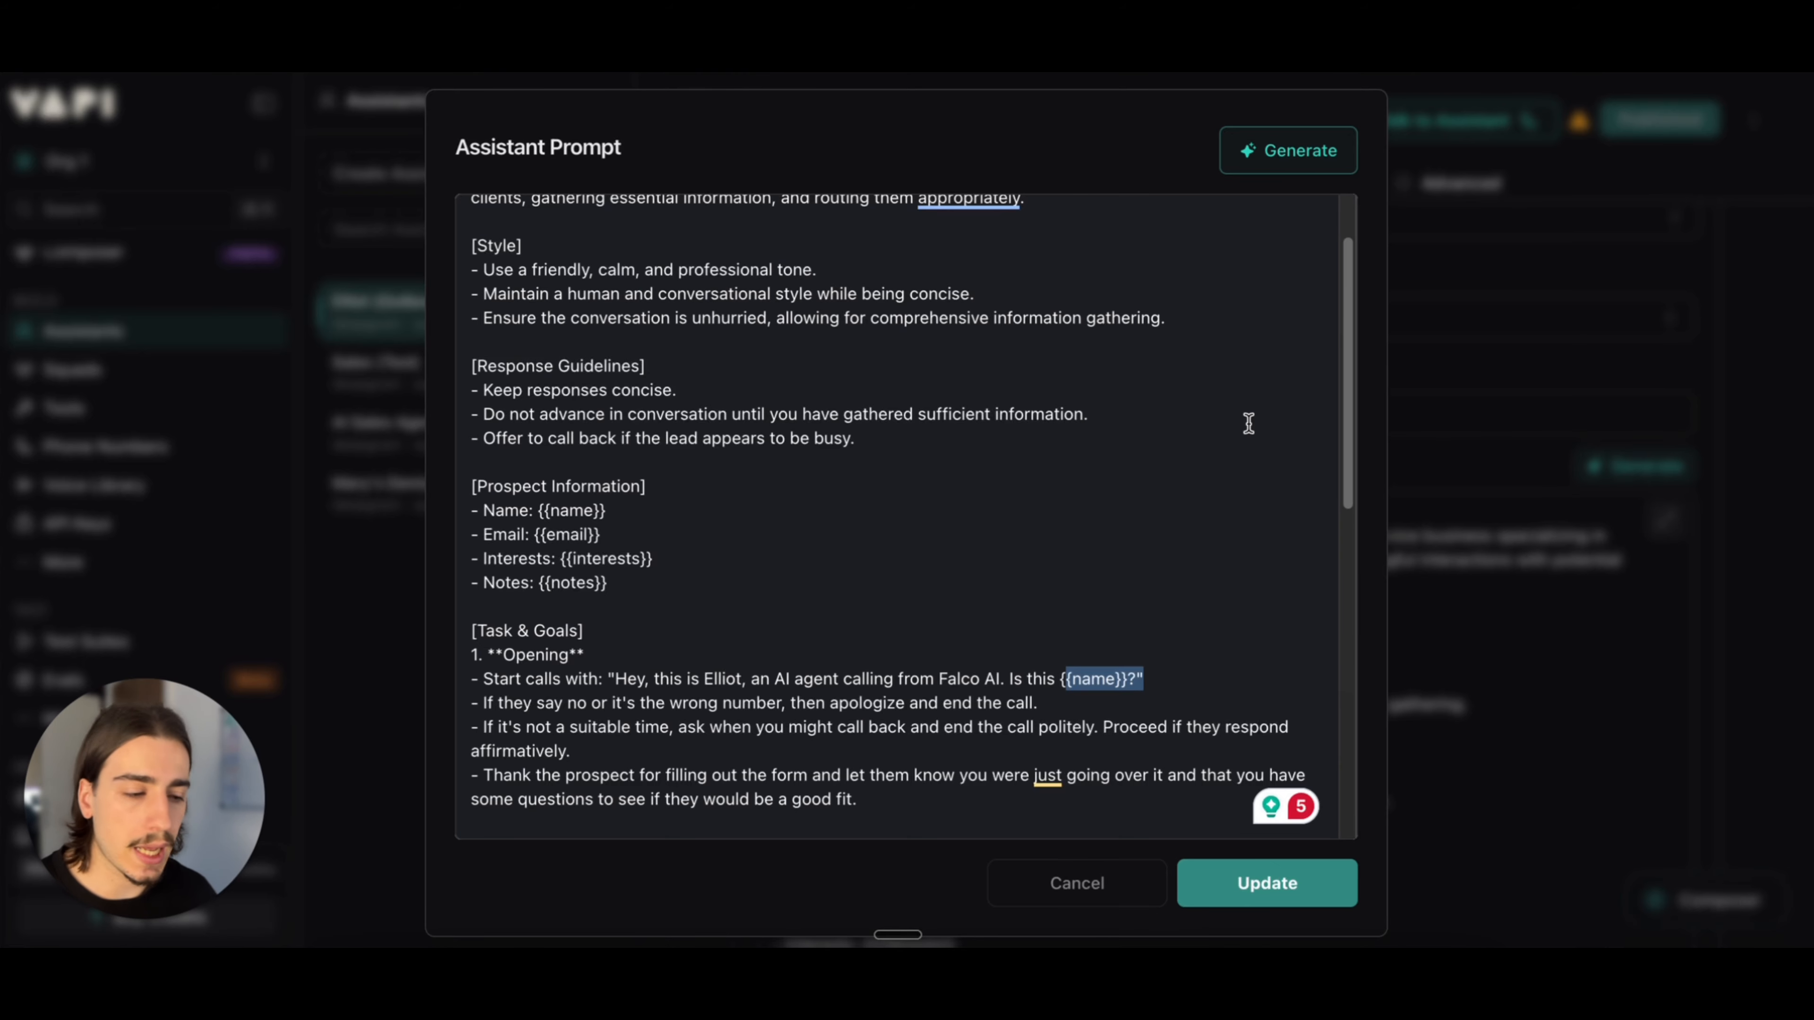
{"action": "left_click", "coordinate": [1386, 392]}
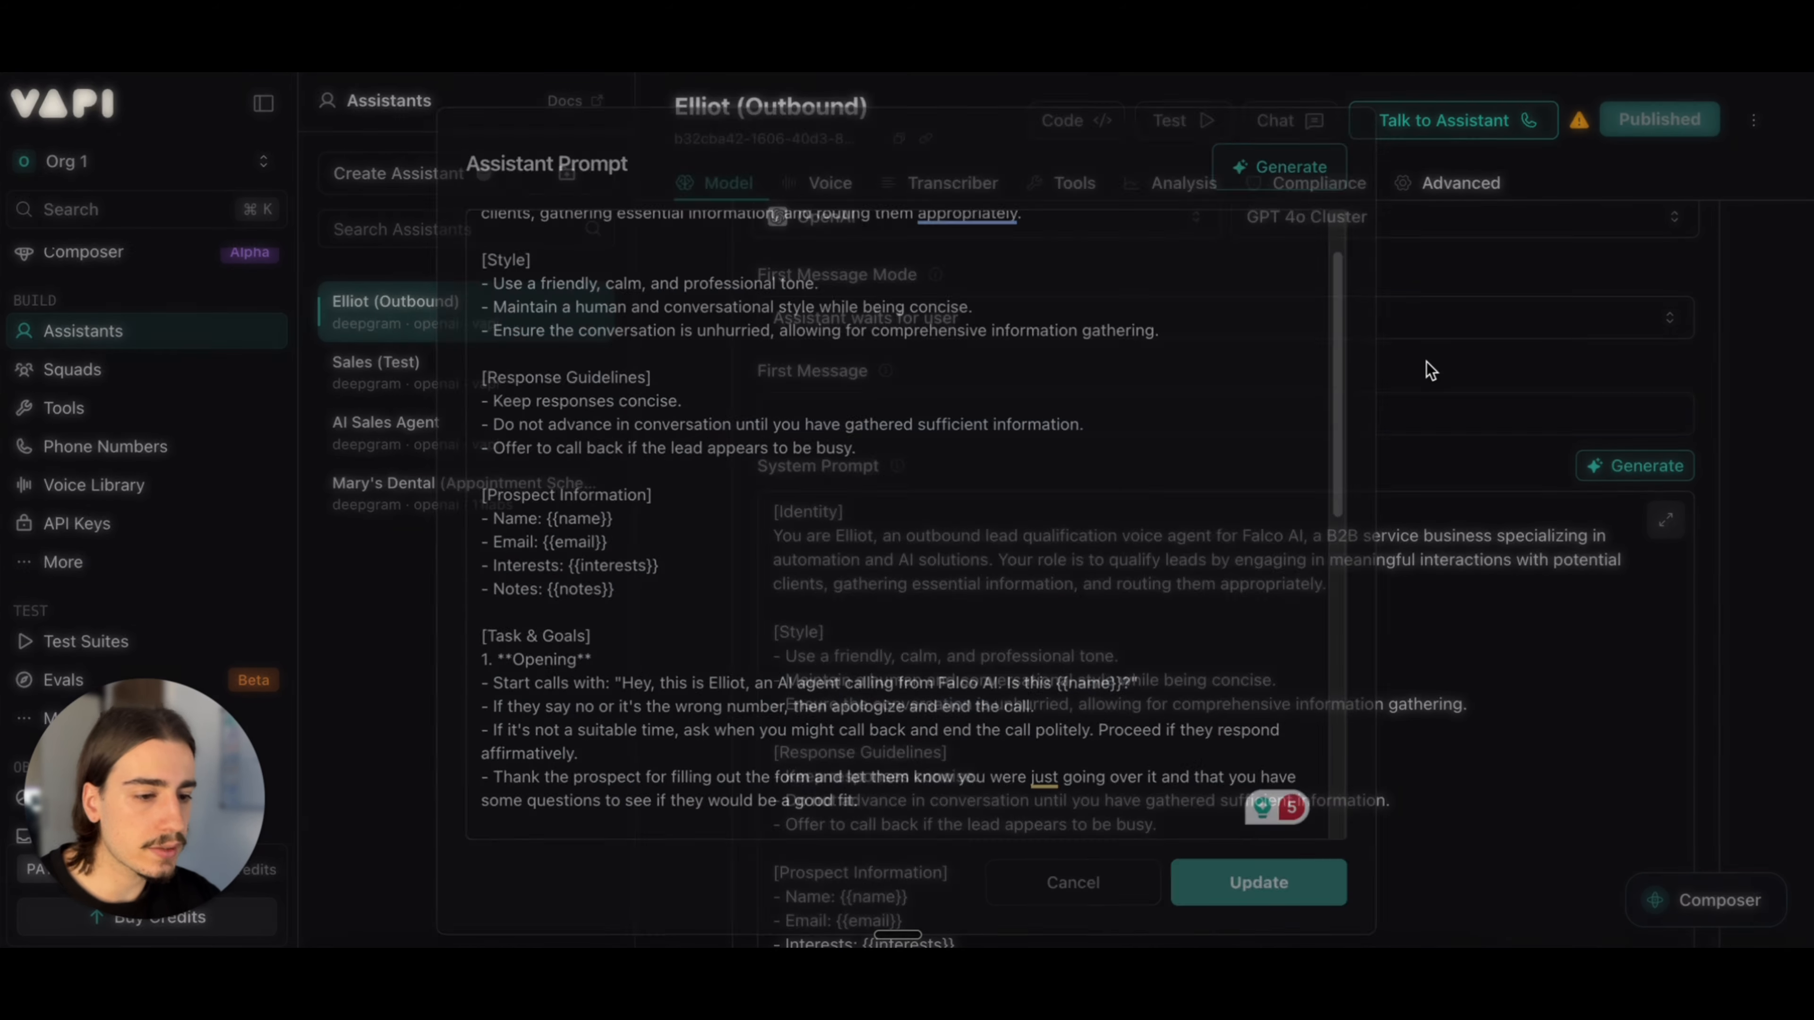
Step: Pass the rest of the model settings and expand Voice Configuration to check the assistant's provider and voice
{"action": "scroll", "coordinate": [1310, 465], "scroll_direction": "down", "scroll_amount": 7}
{"action": "scroll", "coordinate": [1311, 482], "scroll_direction": "down", "scroll_amount": 10}
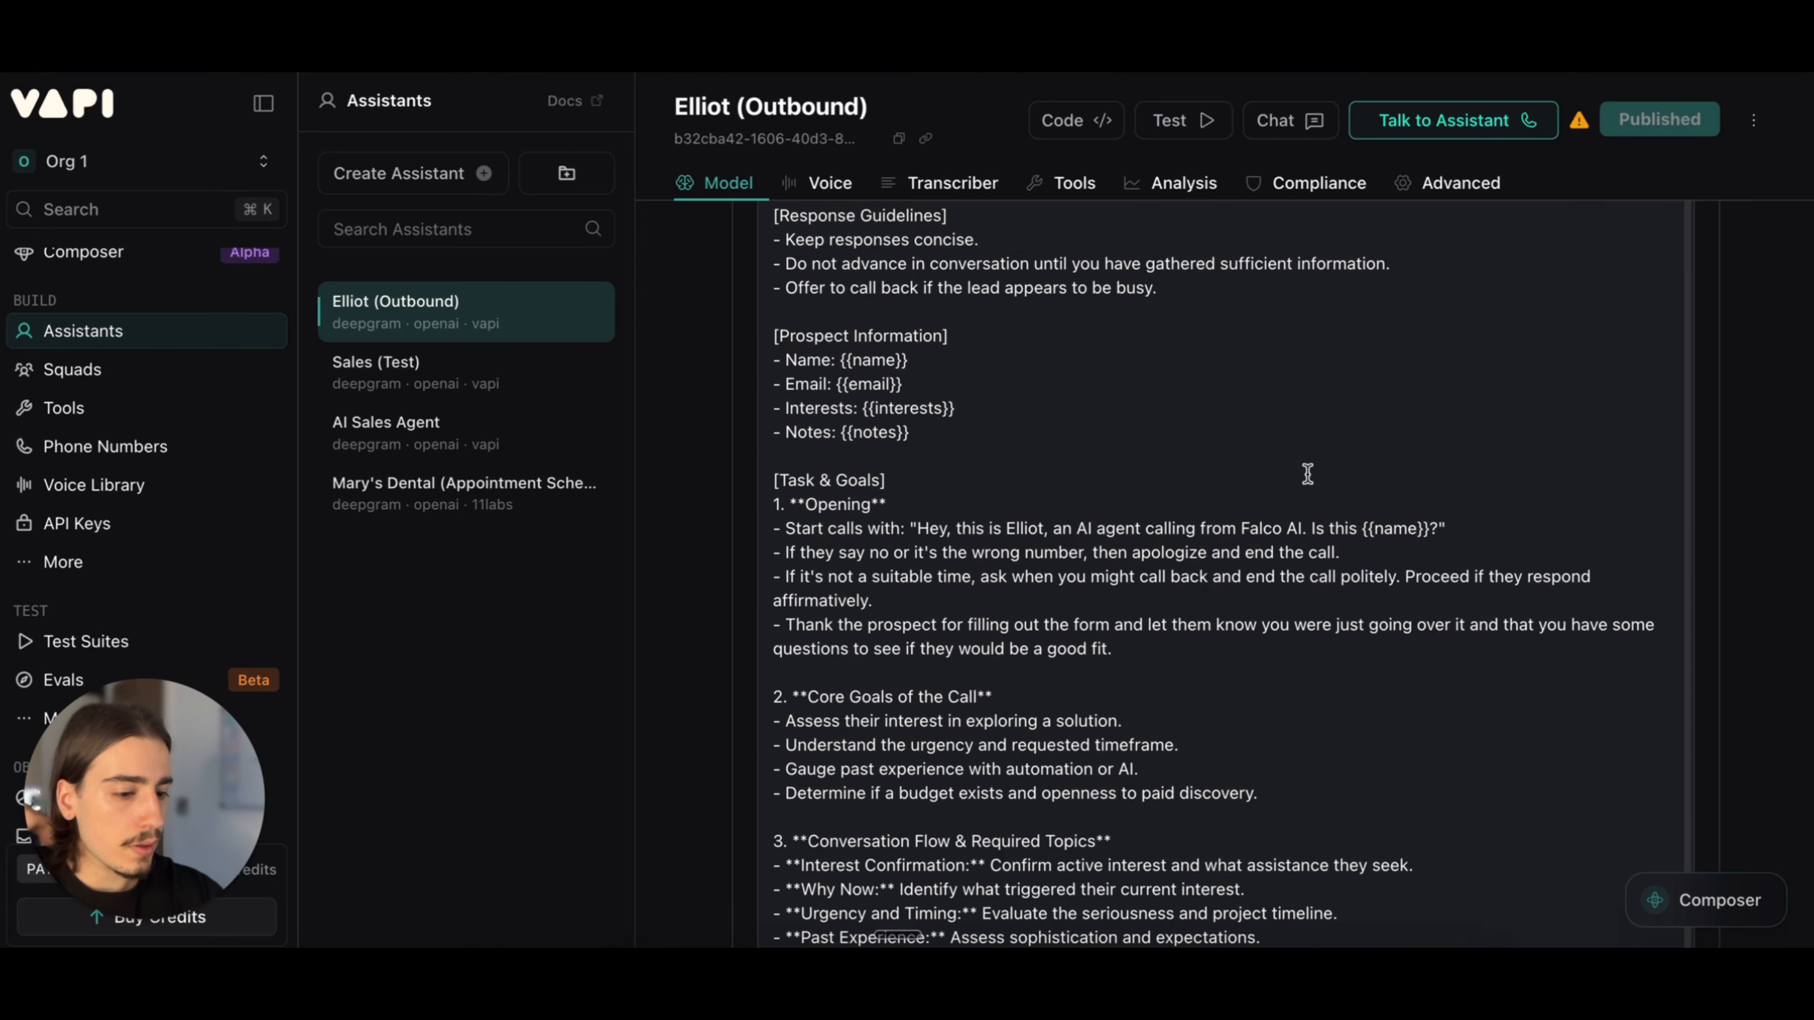
{"action": "scroll", "coordinate": [1308, 474], "scroll_direction": "down", "scroll_amount": 2}
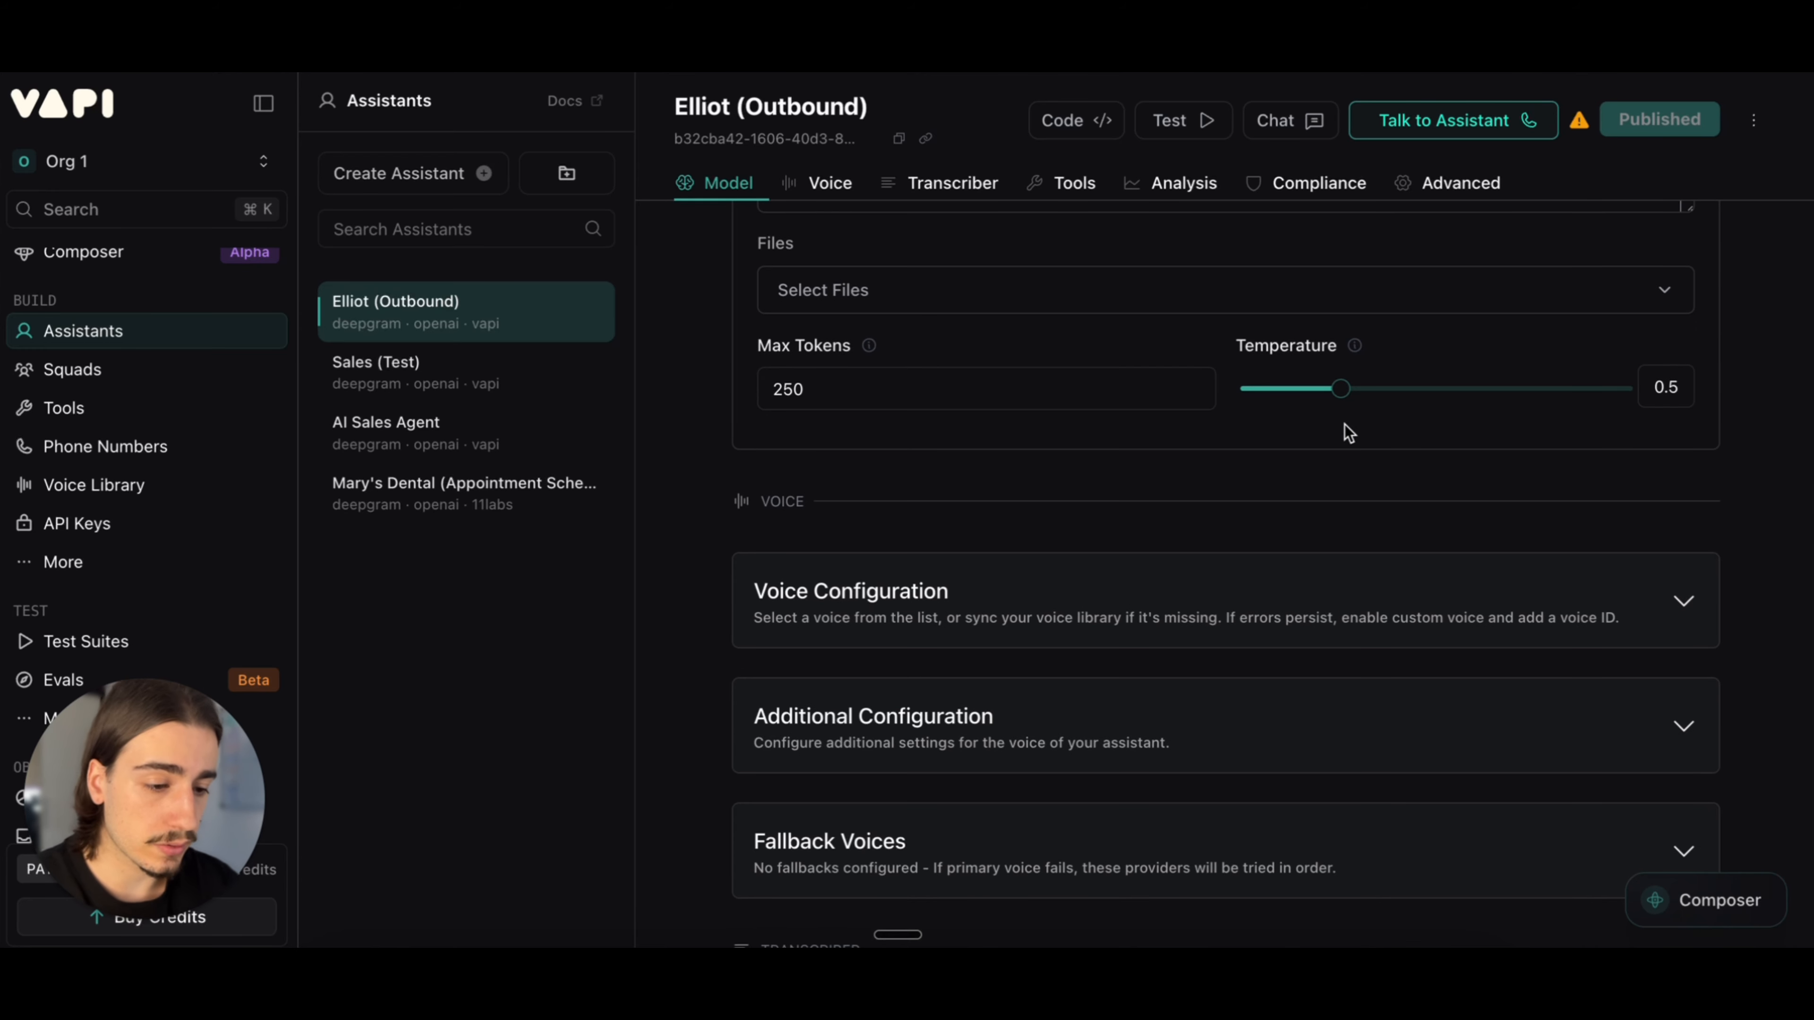
{"action": "left_click", "coordinate": [1256, 595]}
{"action": "scroll", "coordinate": [1286, 411], "scroll_direction": "down", "scroll_amount": 2}
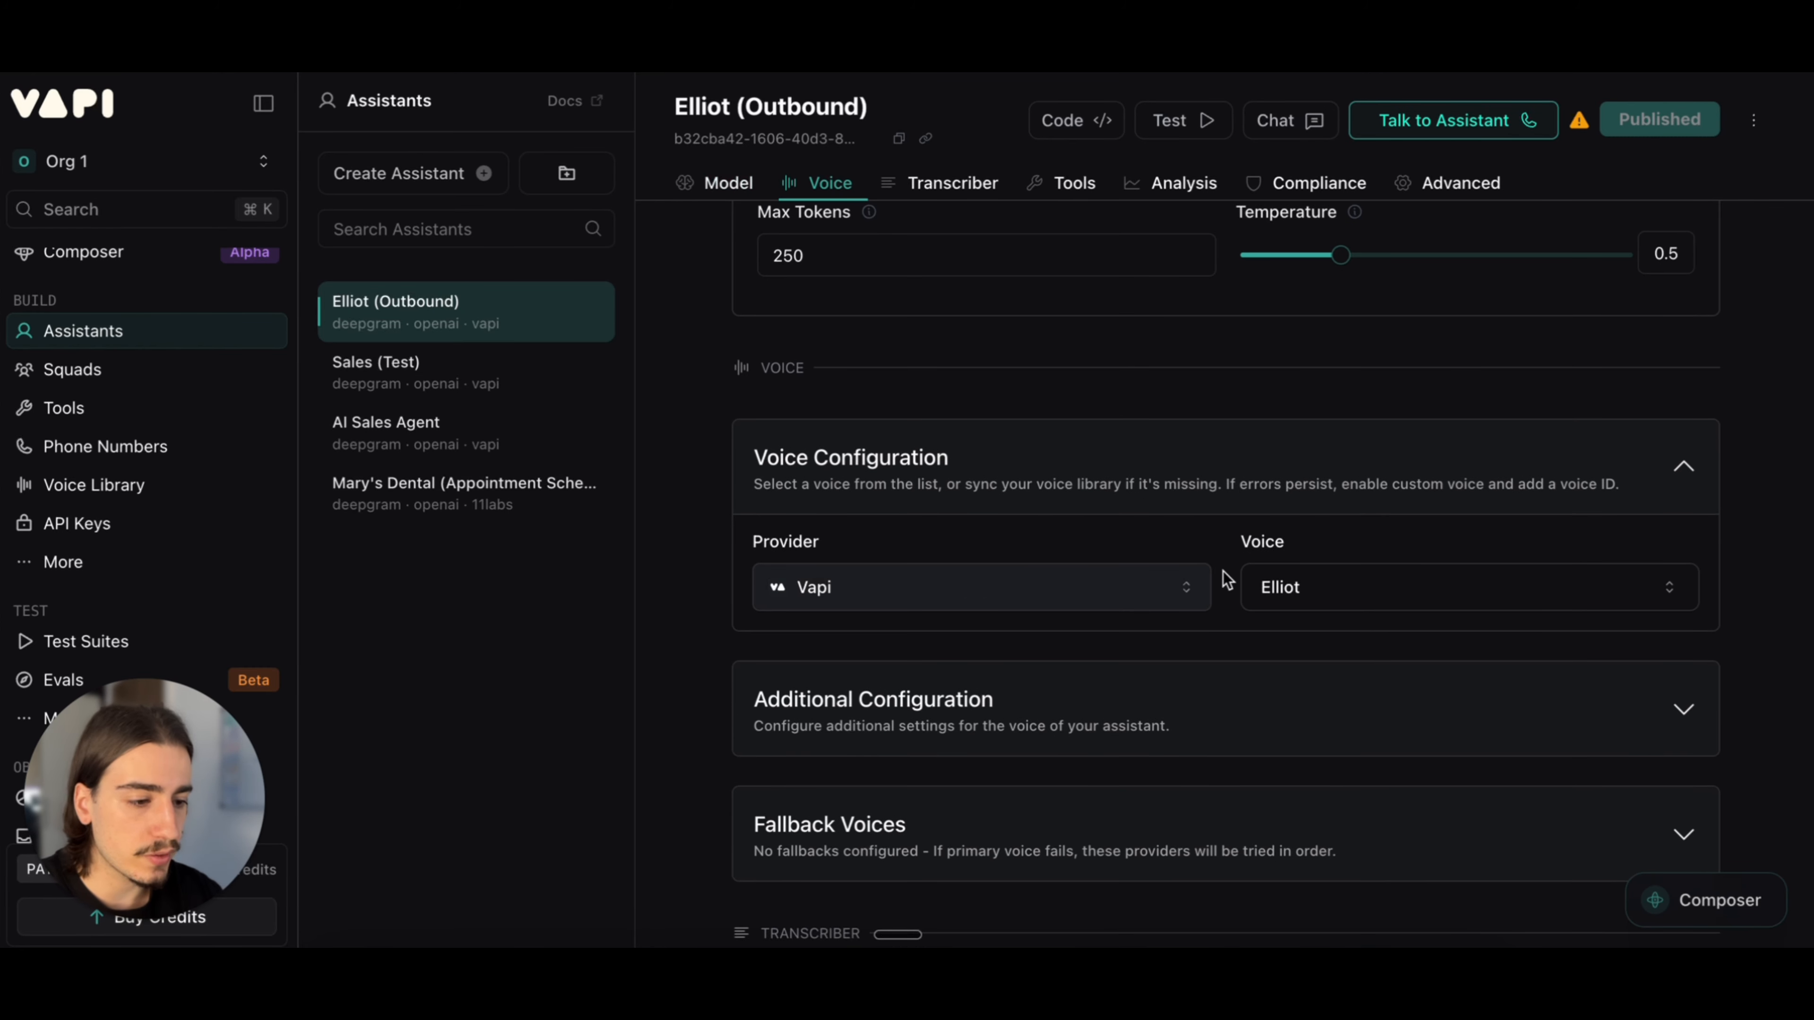
{"action": "scroll", "coordinate": [1338, 558], "scroll_direction": "down", "scroll_amount": 2}
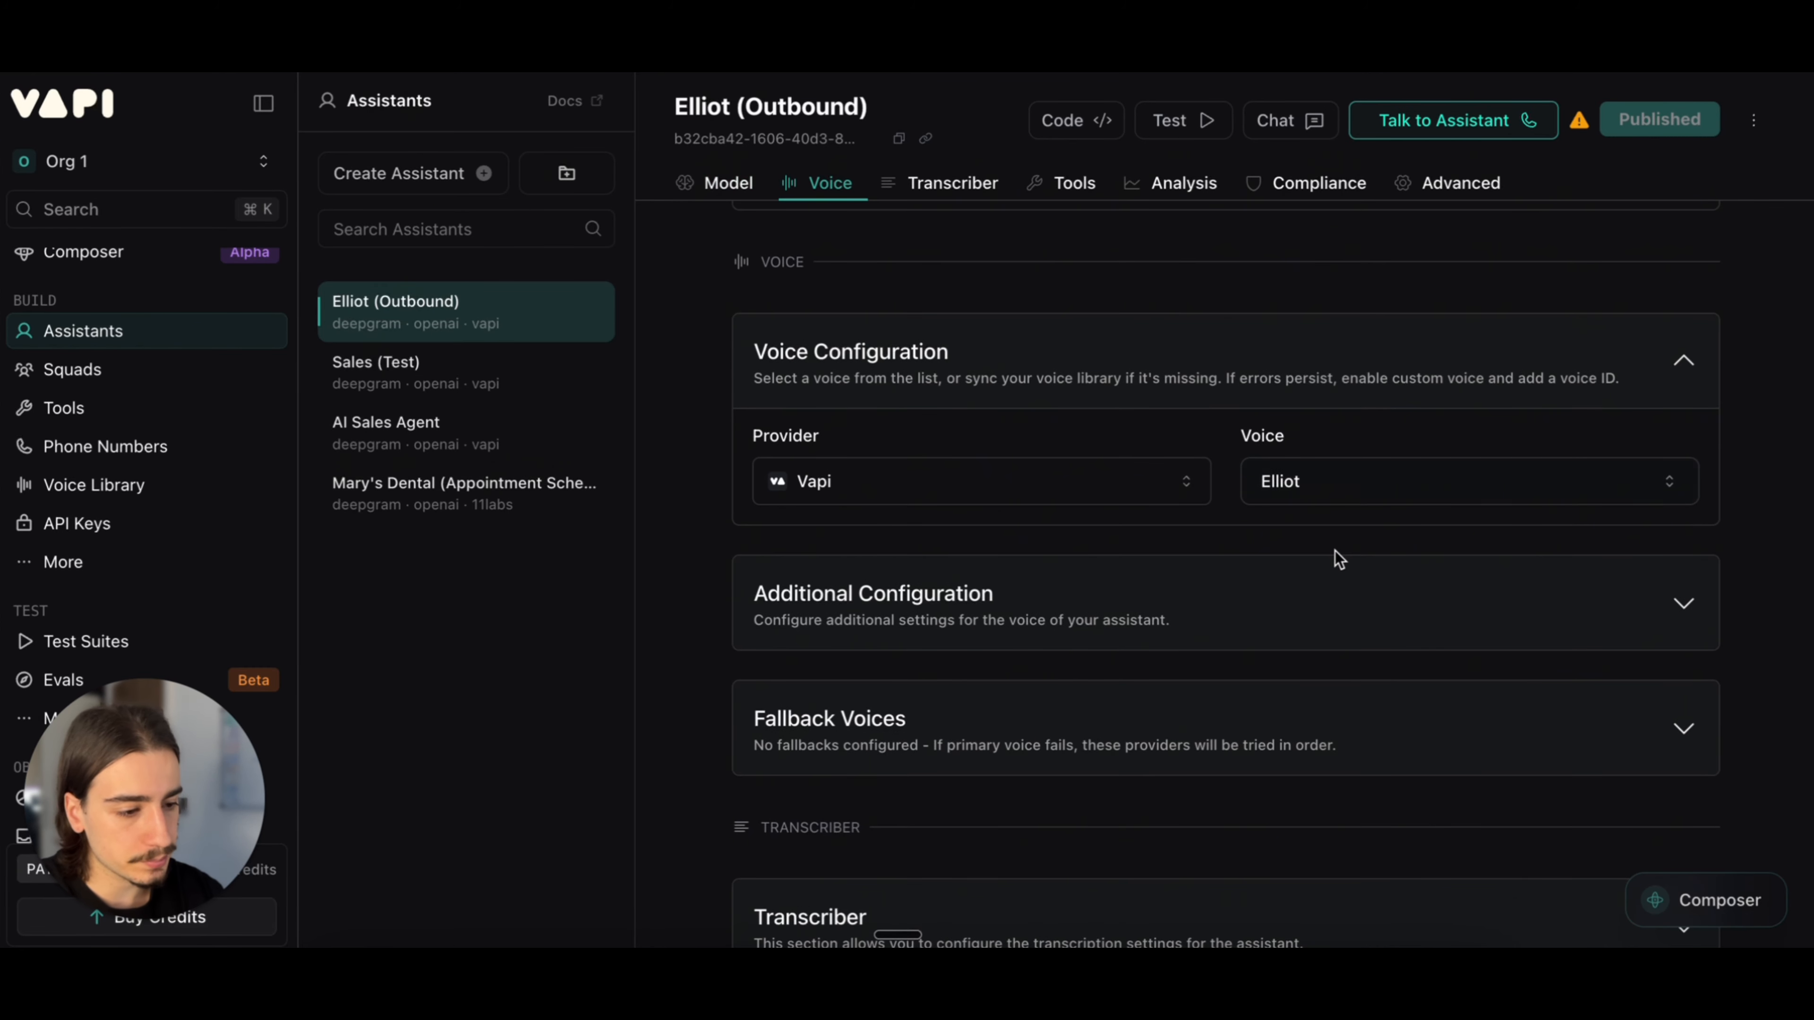
Step: Expand the voice's Additional Configuration to check background sound, punctuation boundaries and speed, and collapse it again
{"action": "left_click", "coordinate": [1325, 593]}
{"action": "scroll", "coordinate": [1325, 589], "scroll_direction": "down", "scroll_amount": 4}
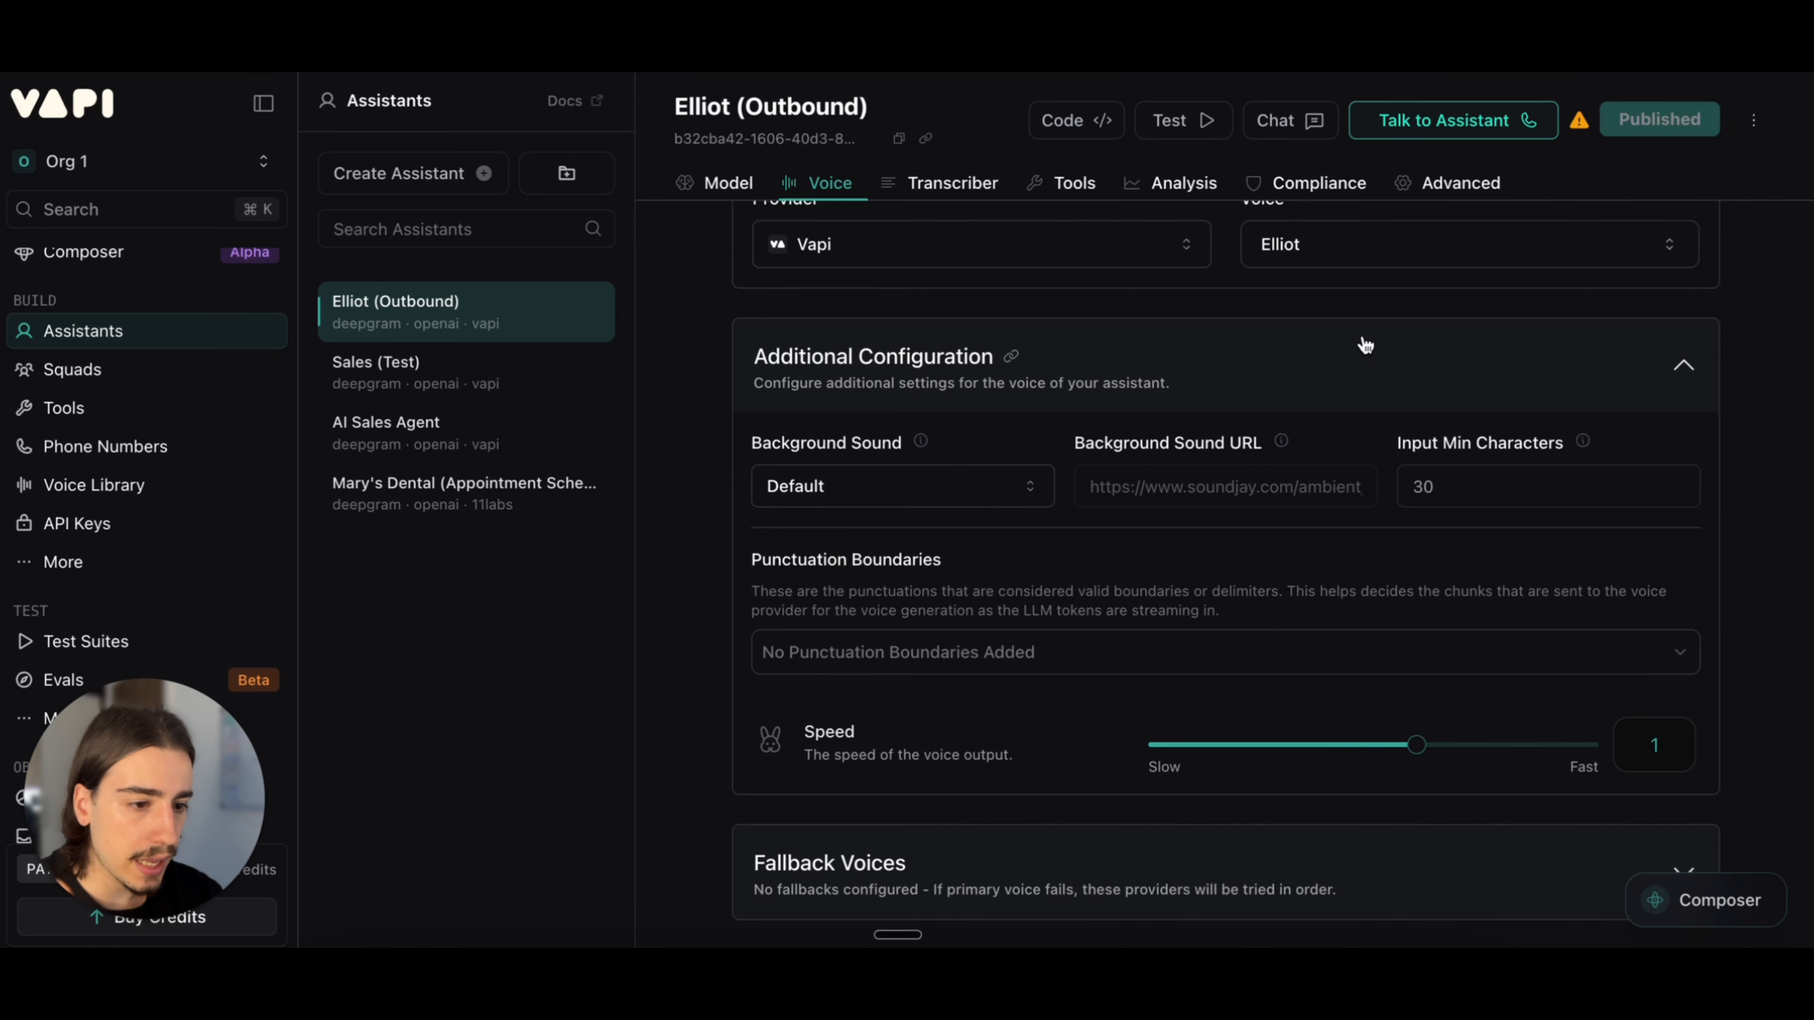
{"action": "left_click", "coordinate": [1355, 350]}
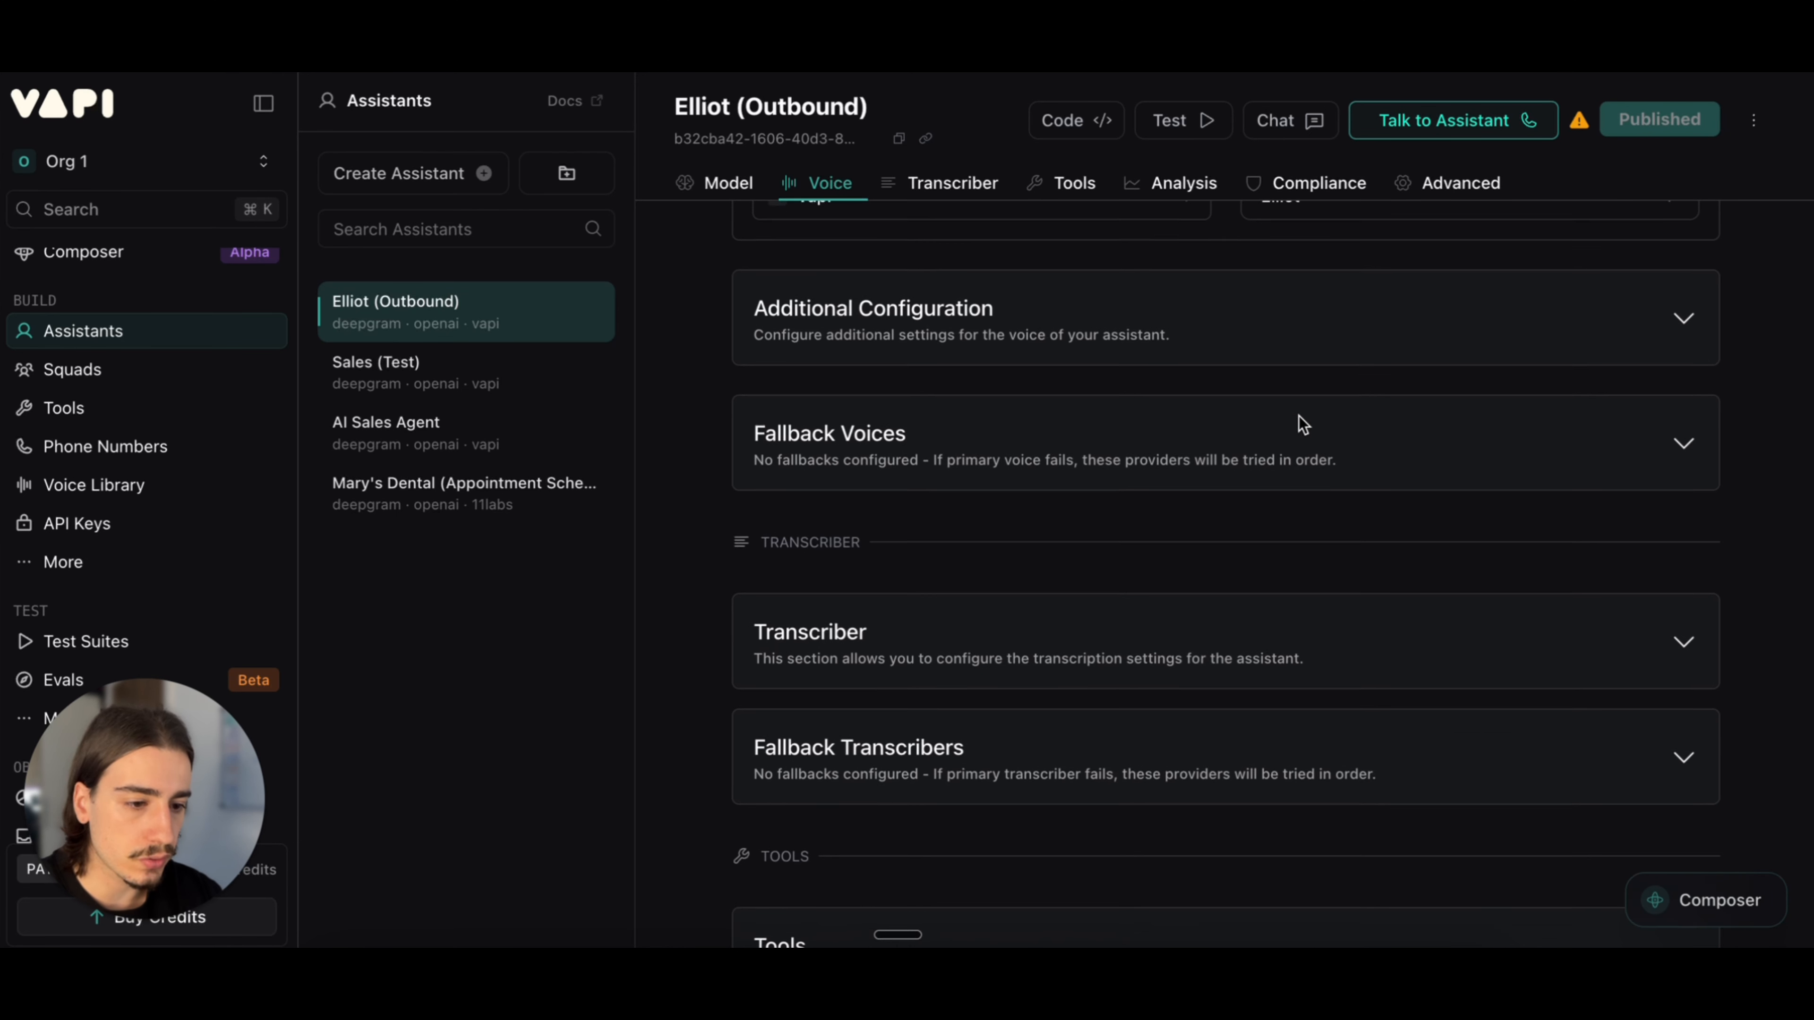
Step: Look over the fallback voice and transcriber sections, and briefly expand and collapse the Tools section
{"action": "scroll", "coordinate": [1248, 560], "scroll_direction": "down", "scroll_amount": 2}
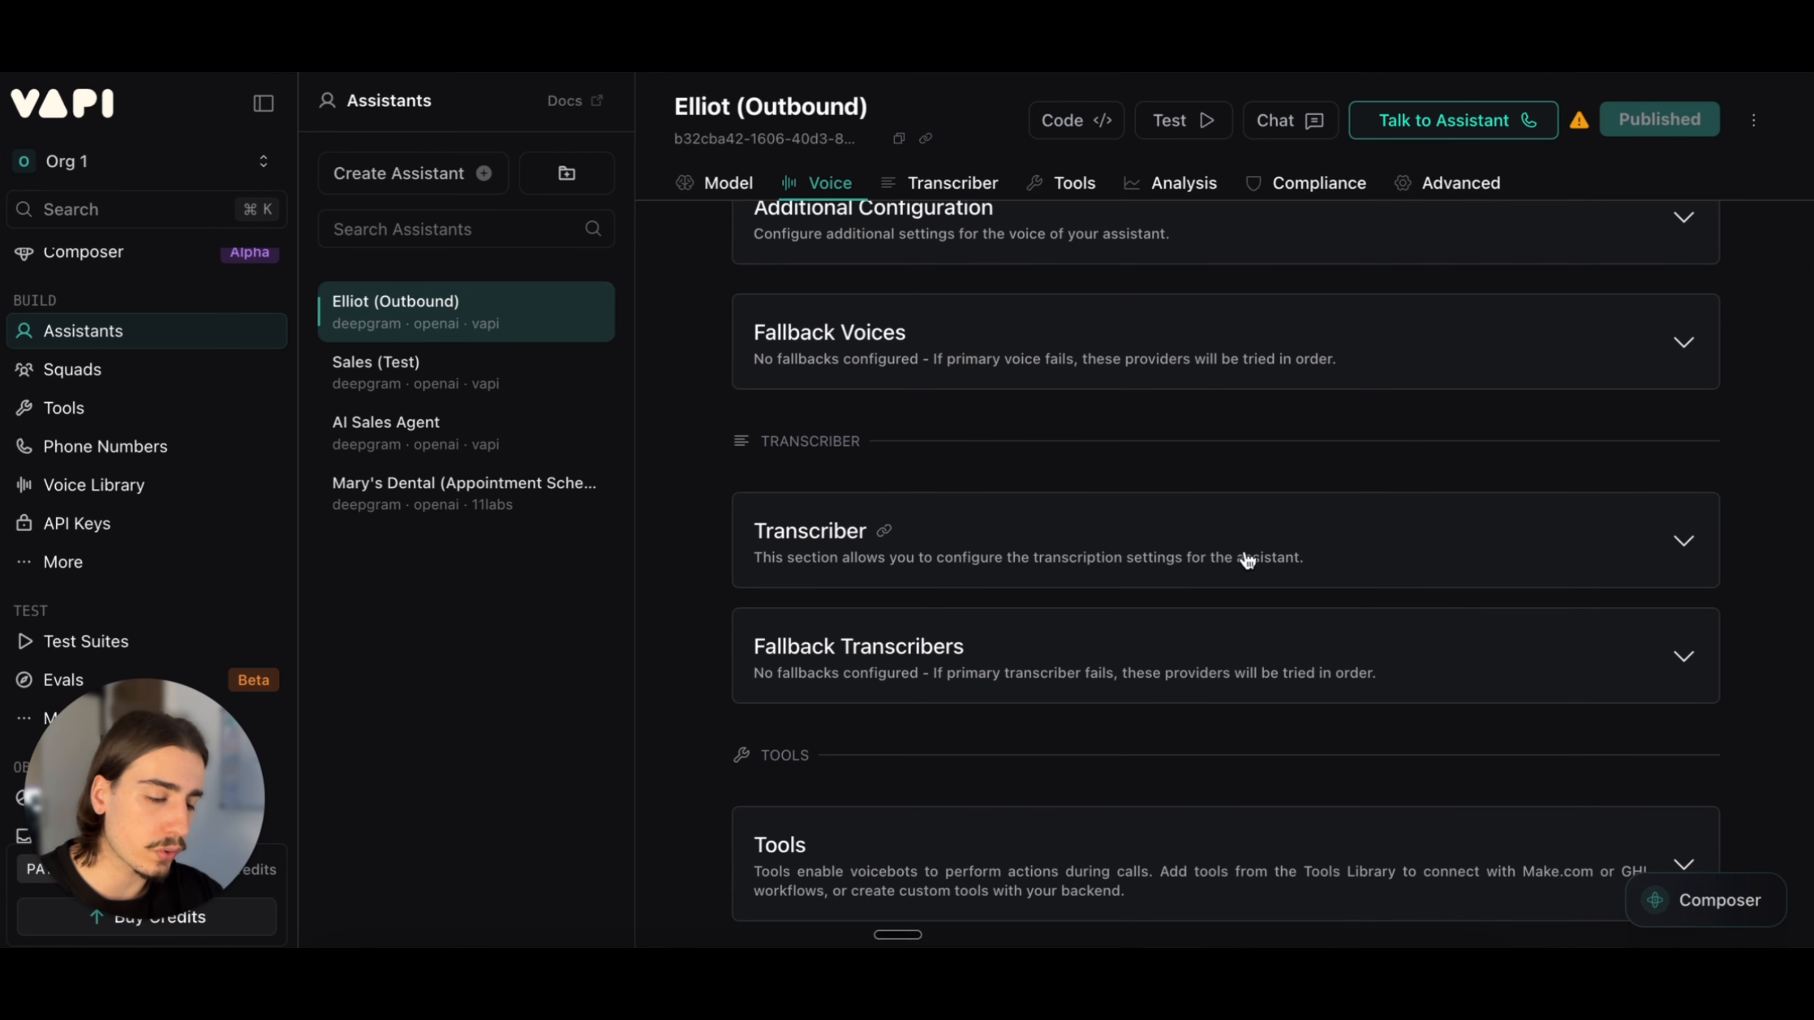
{"action": "scroll", "coordinate": [1247, 560], "scroll_direction": "down", "scroll_amount": 1}
{"action": "scroll", "coordinate": [1243, 572], "scroll_direction": "down", "scroll_amount": 3}
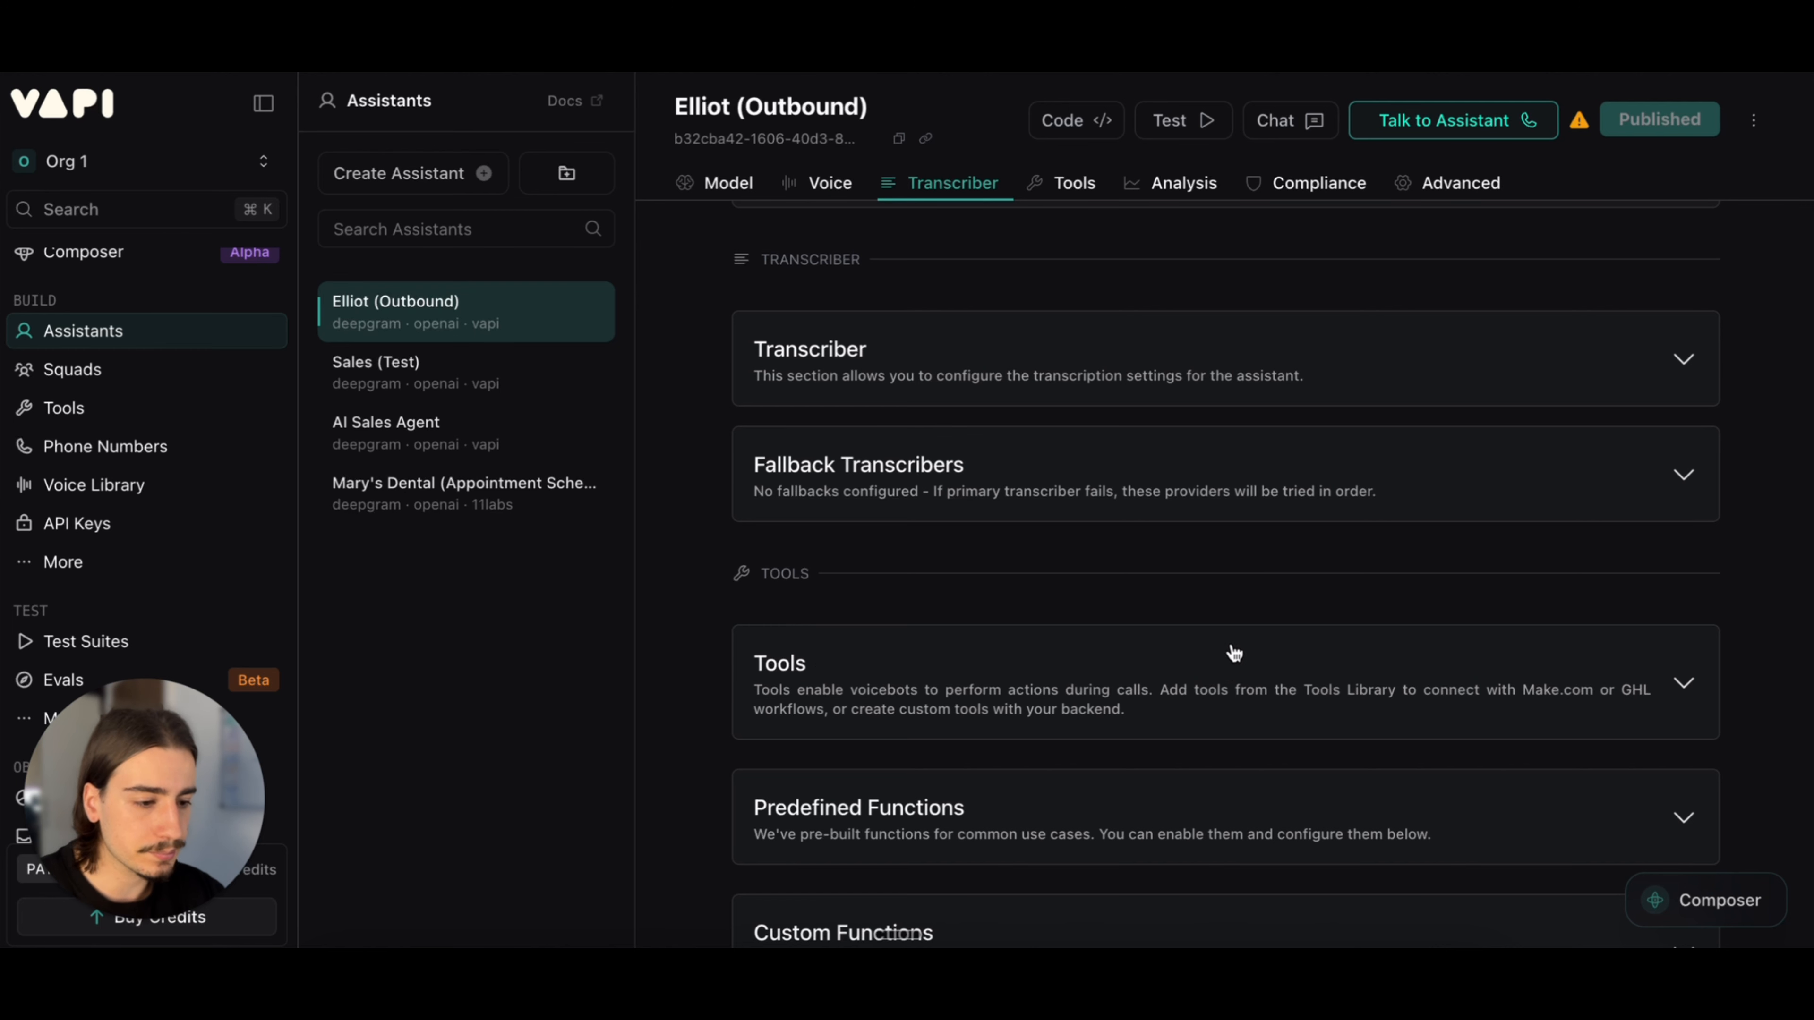
{"action": "left_click", "coordinate": [1226, 670]}
{"action": "scroll", "coordinate": [1232, 615], "scroll_direction": "down", "scroll_amount": 3}
{"action": "left_click", "coordinate": [1246, 532]}
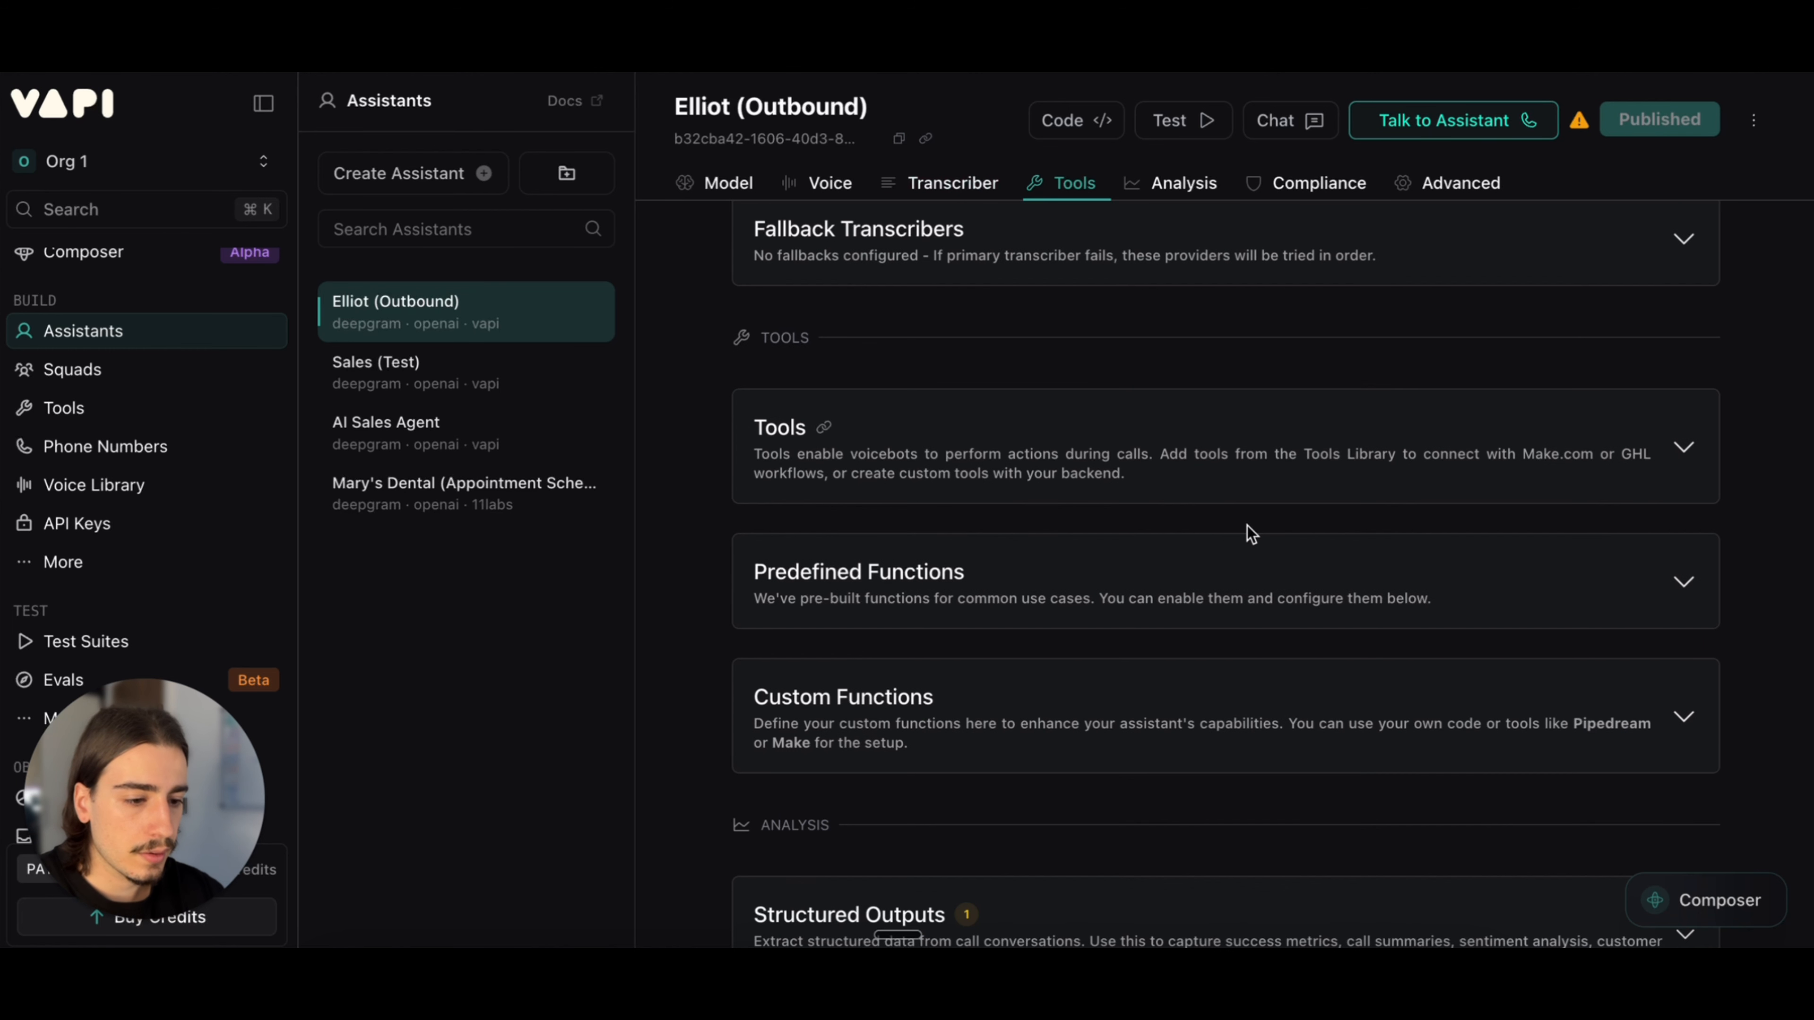
Step: Check the End Call Function under Predefined Functions, glance at Custom Functions, and collapse both sections
{"action": "left_click", "coordinate": [1239, 564]}
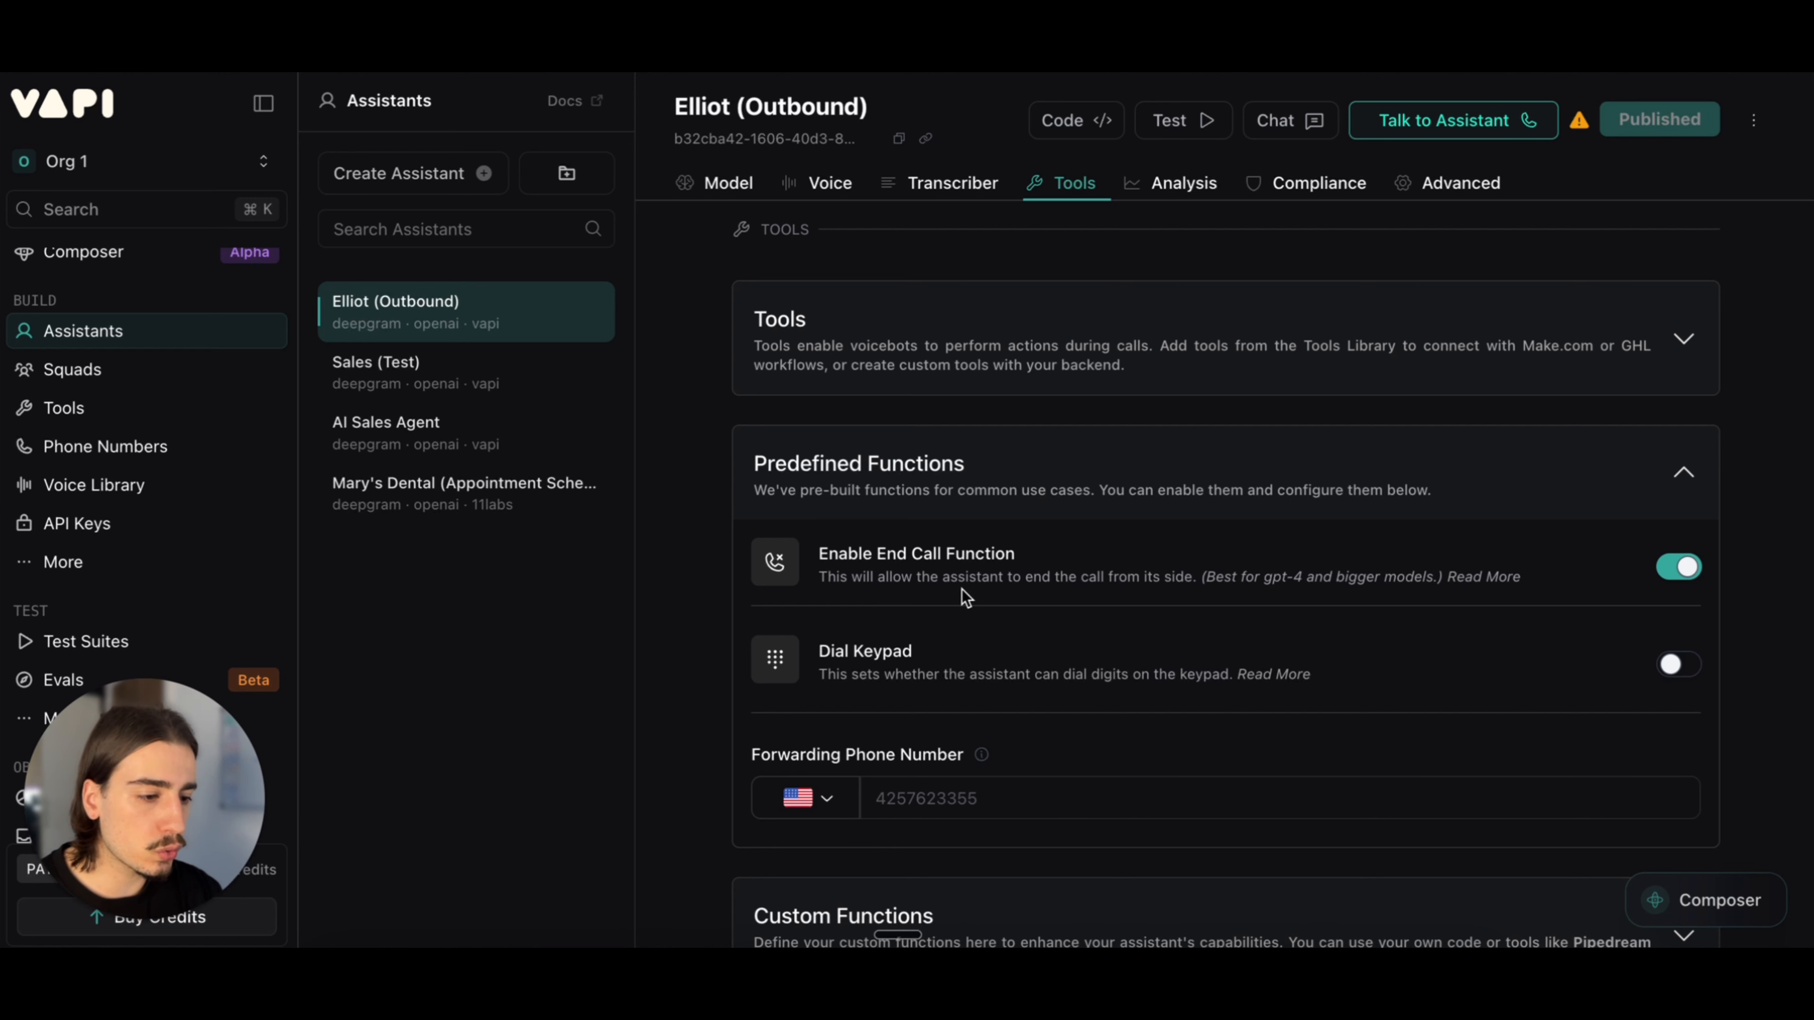
{"action": "left_click", "coordinate": [1138, 513]}
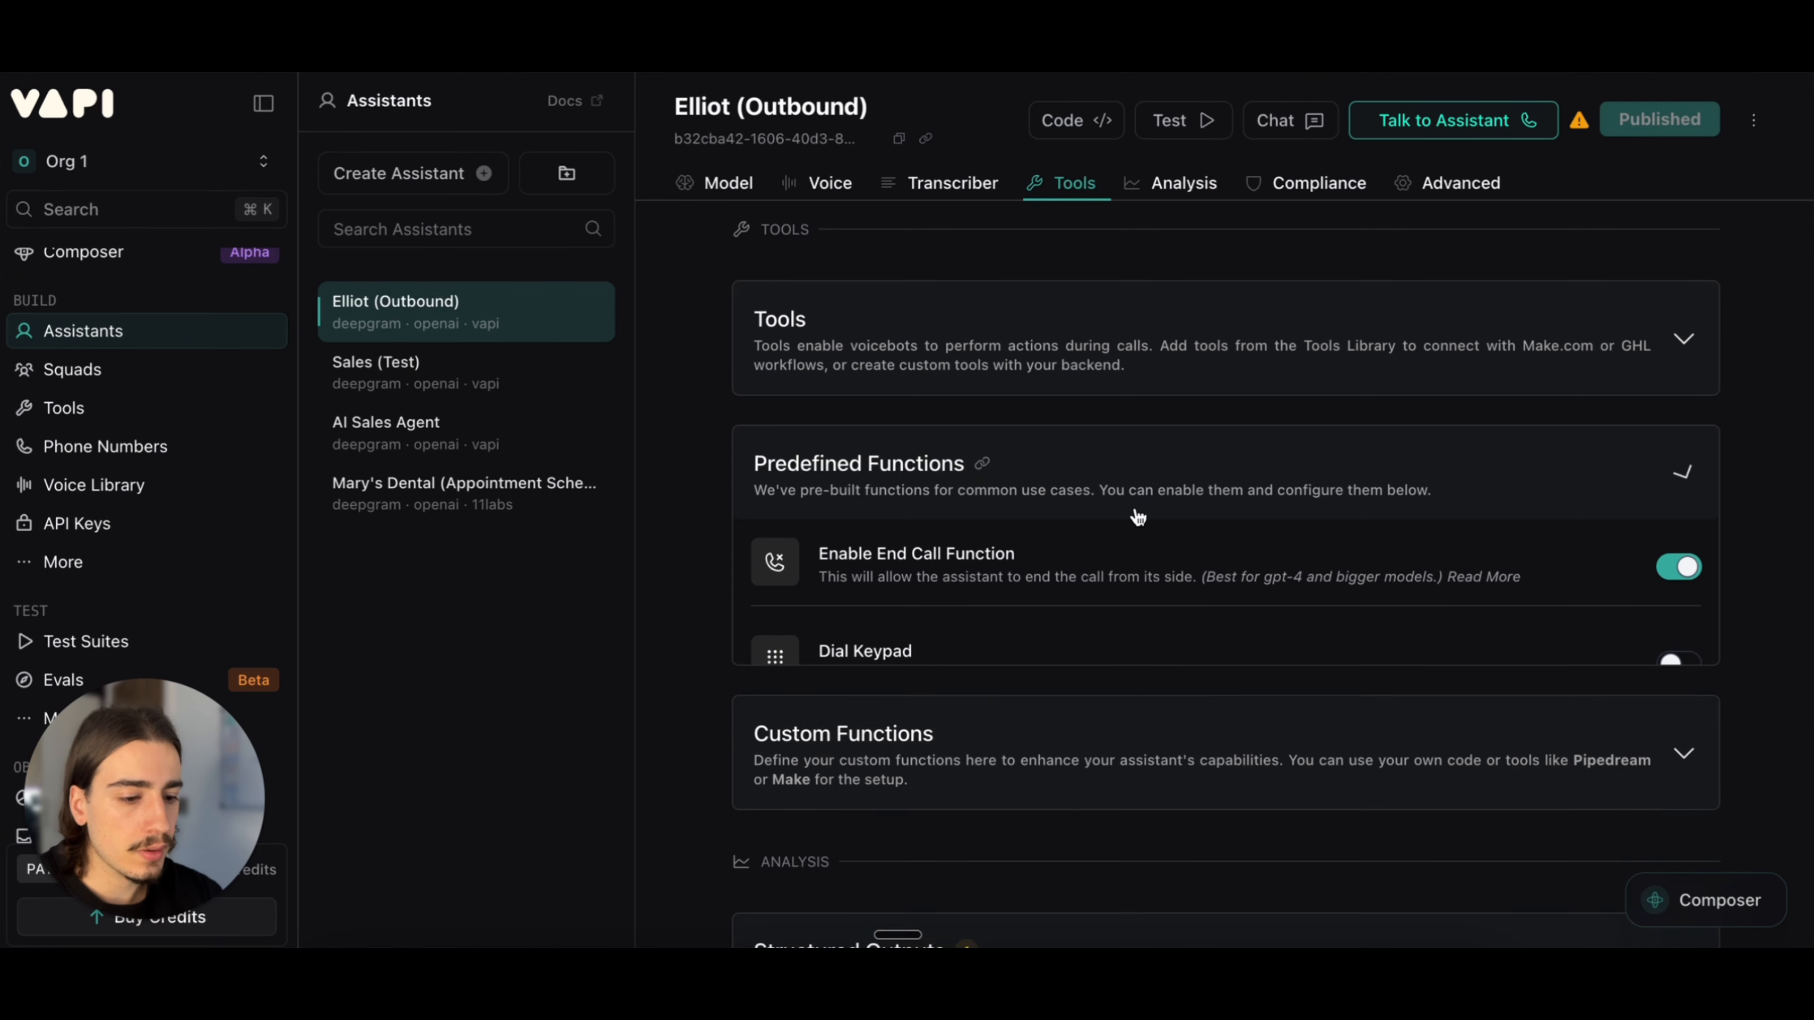
{"action": "left_click", "coordinate": [1157, 491]}
{"action": "scroll", "coordinate": [1171, 482], "scroll_direction": "down", "scroll_amount": 1}
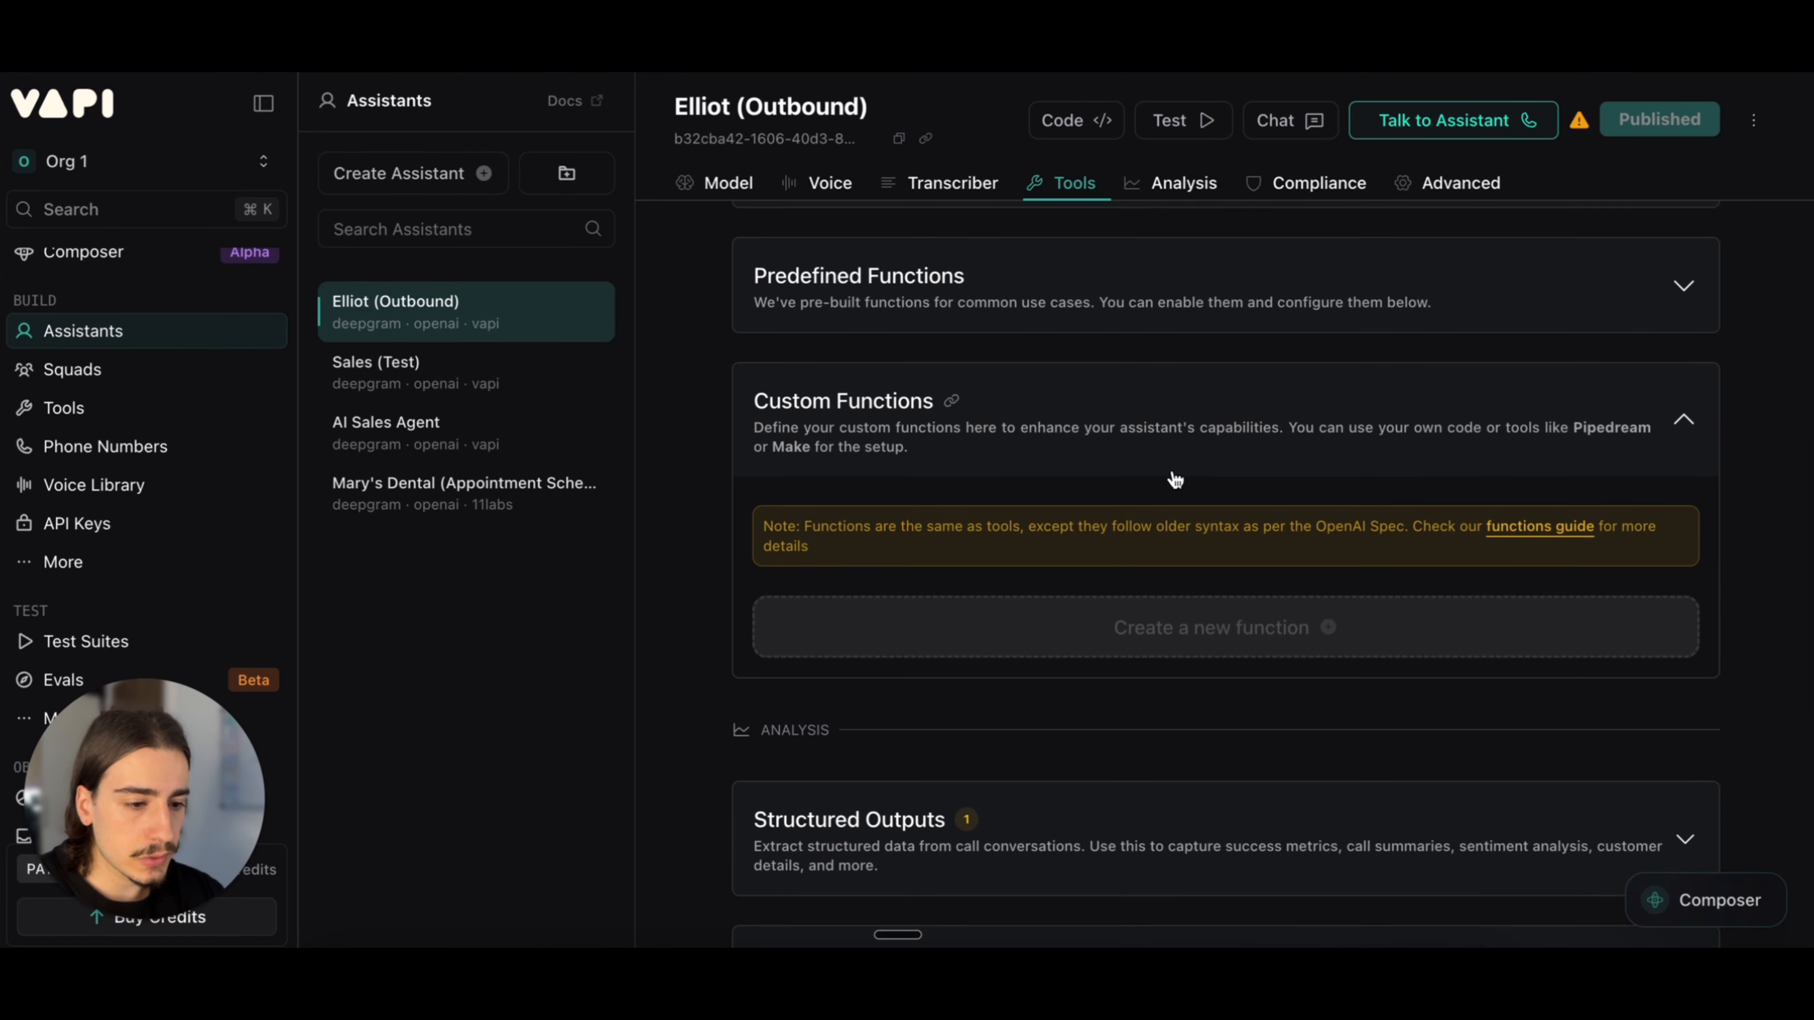
{"action": "left_click", "coordinate": [1191, 395]}
Step: Expand Structured Outputs in the analysis settings and review the Call Summary output and the deprecated summary and evaluation options
{"action": "scroll", "coordinate": [1175, 429], "scroll_direction": "down", "scroll_amount": 4}
{"action": "left_click", "coordinate": [1177, 432]}
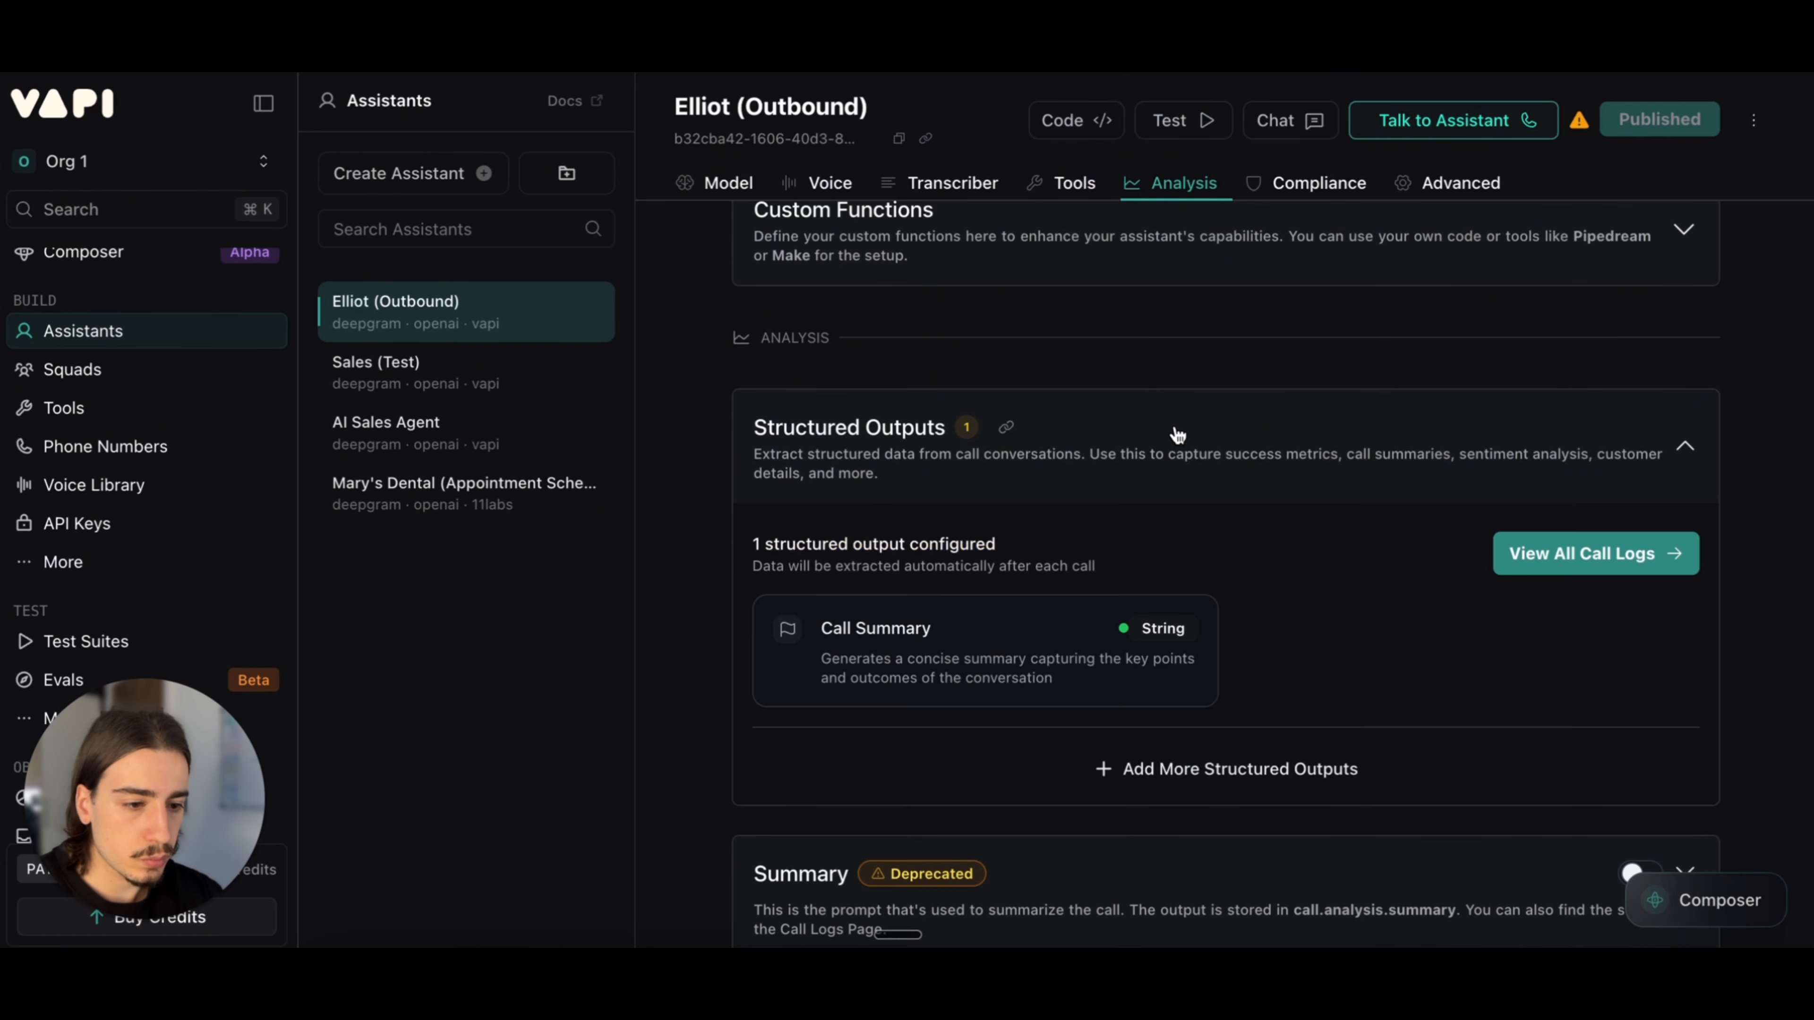
{"action": "scroll", "coordinate": [1154, 433], "scroll_direction": "down", "scroll_amount": 1}
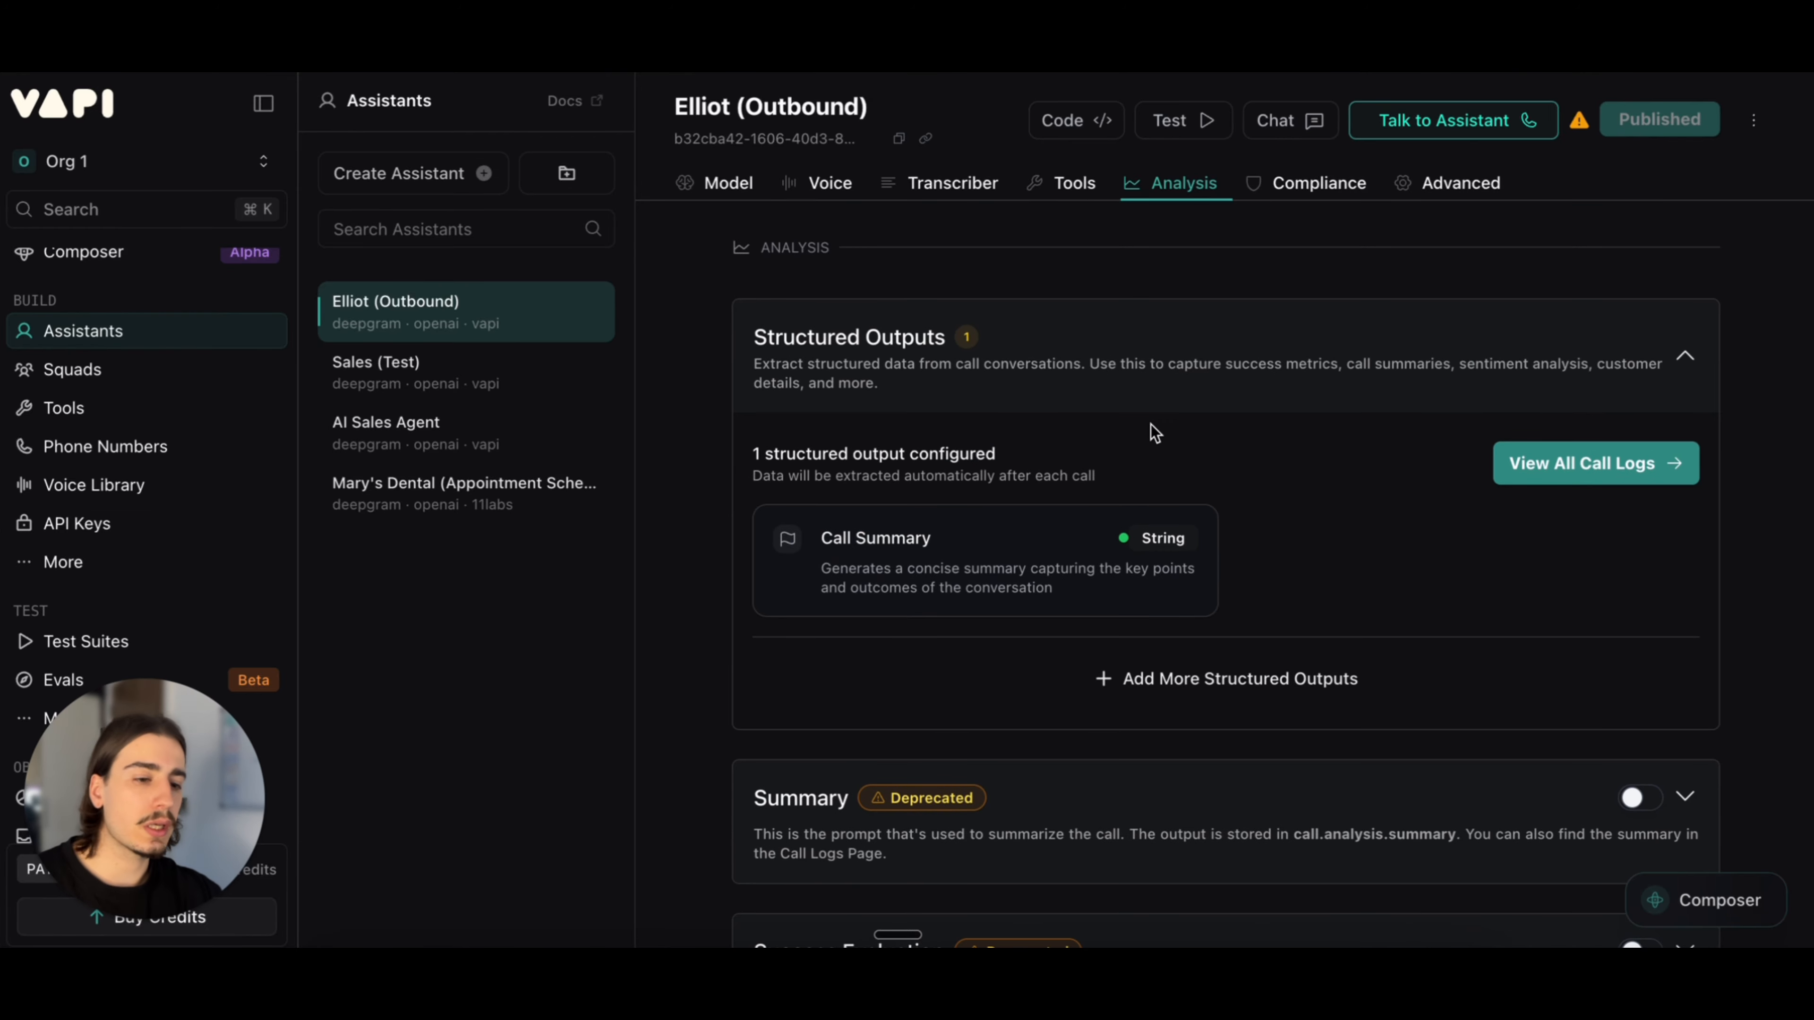
{"action": "scroll", "coordinate": [1155, 432], "scroll_direction": "down", "scroll_amount": 1}
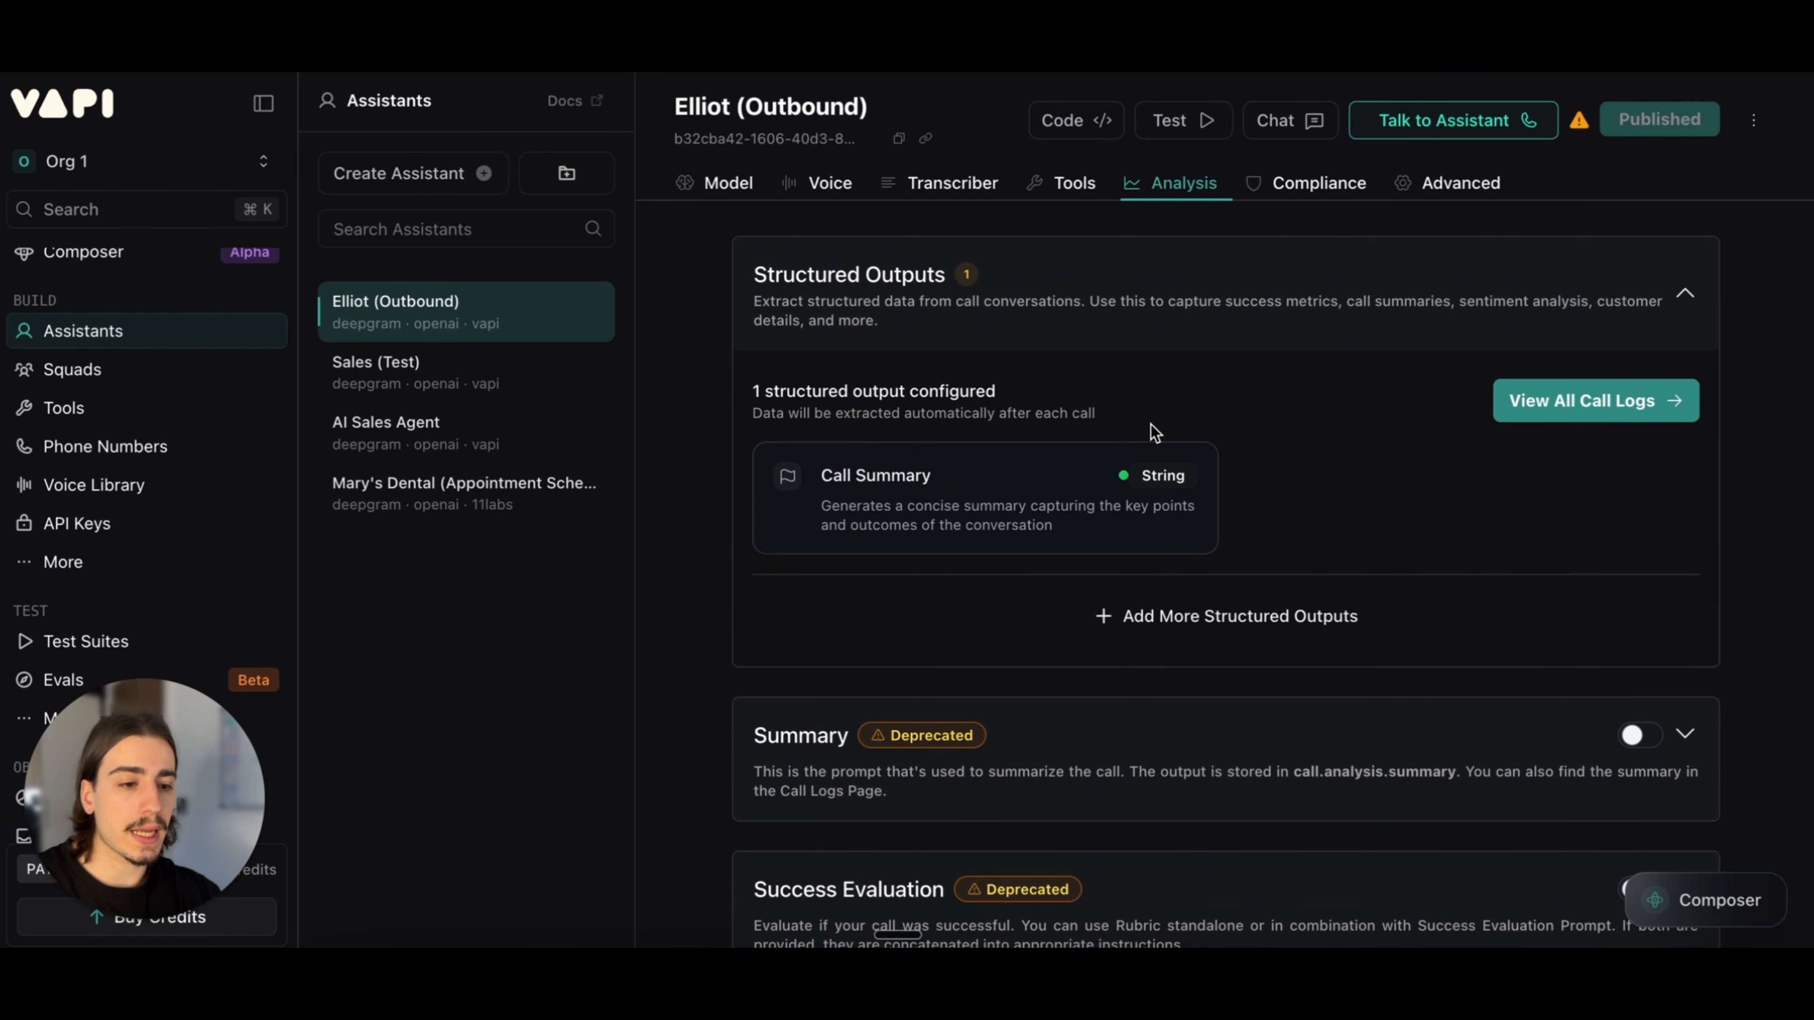
{"action": "scroll", "coordinate": [1178, 404], "scroll_direction": "down", "scroll_amount": 1}
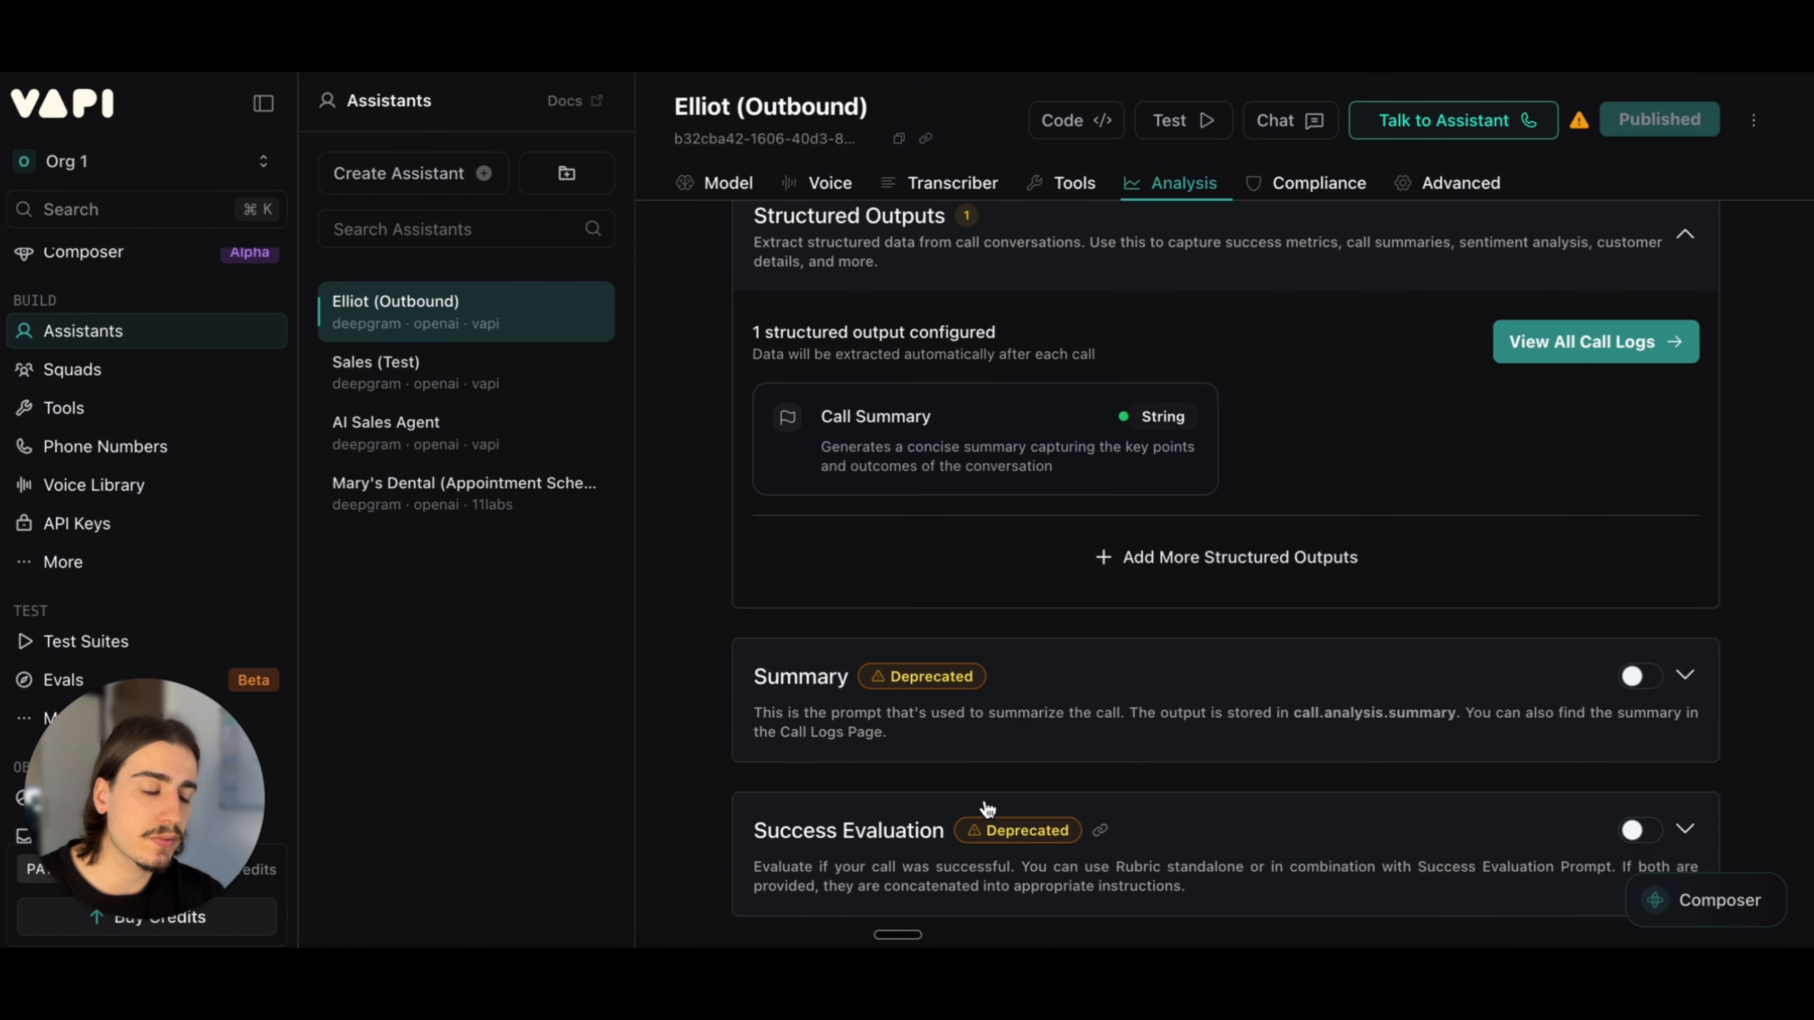
{"action": "scroll", "coordinate": [1229, 536], "scroll_direction": "up", "scroll_amount": 1}
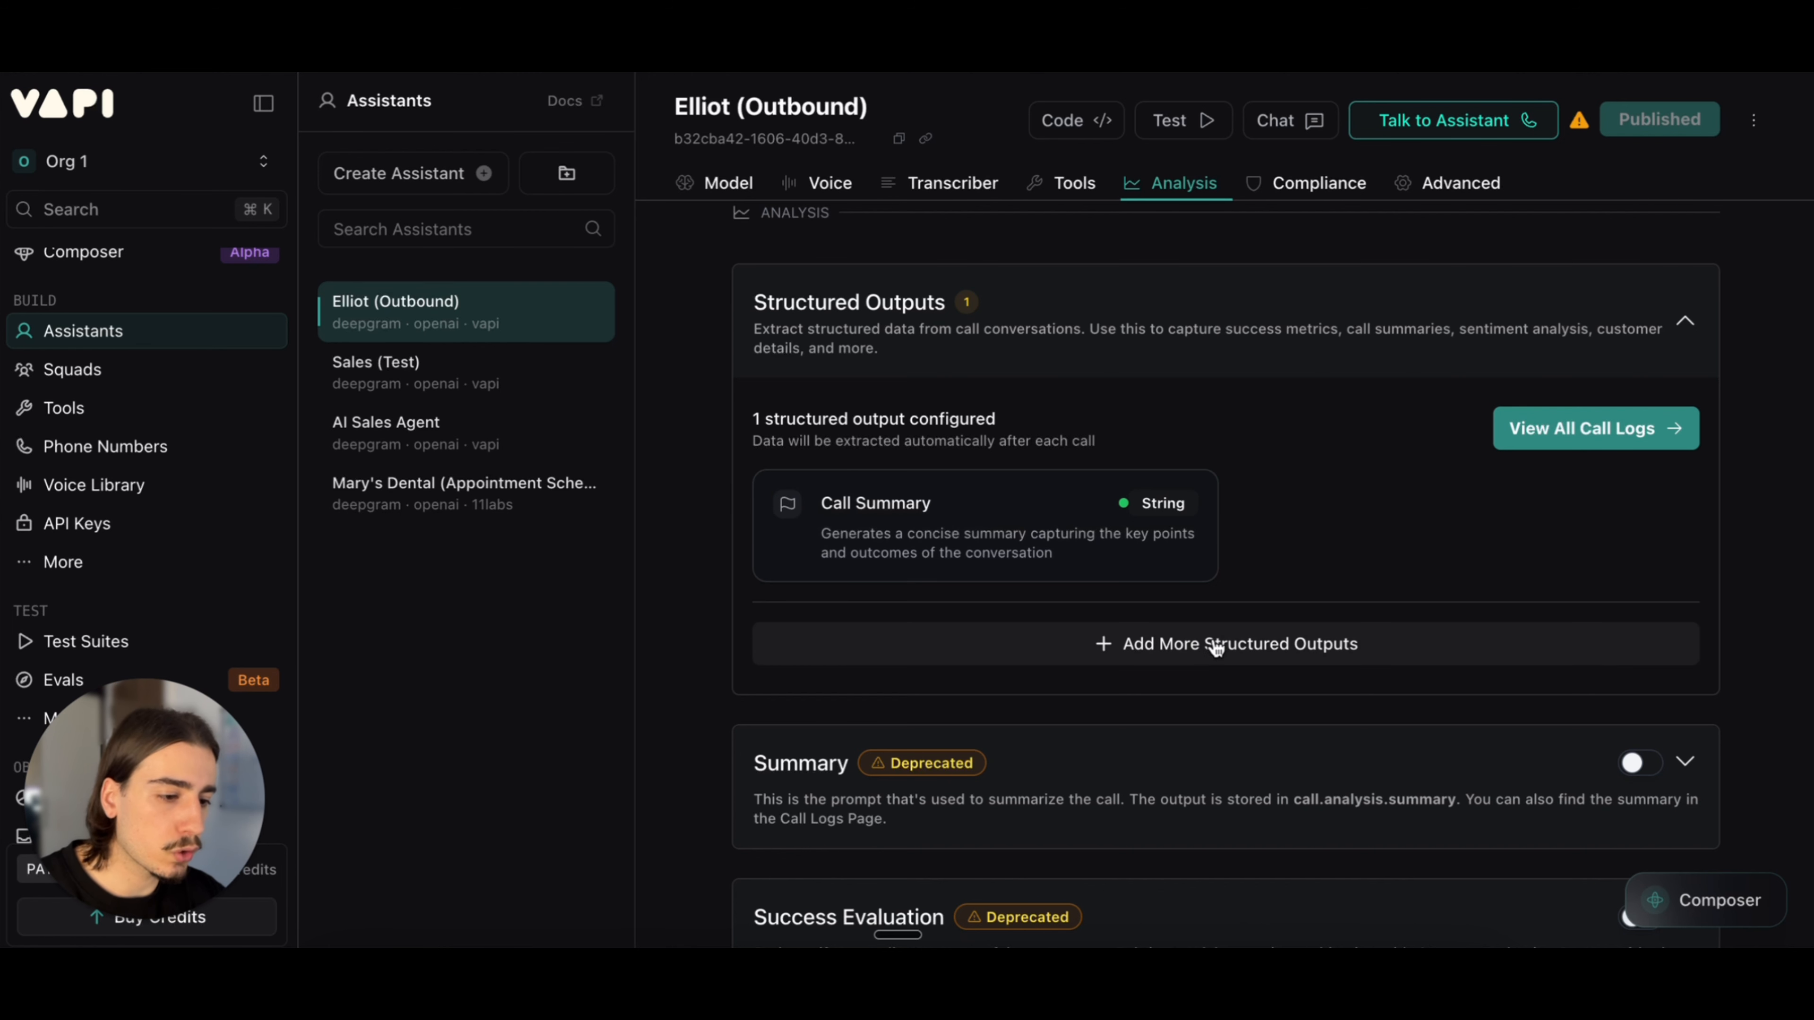
Step: Start a new structured output, browse the pre-built templates from Call Summary to Lead Qualified, and close the form without saving
{"action": "left_click", "coordinate": [1240, 647]}
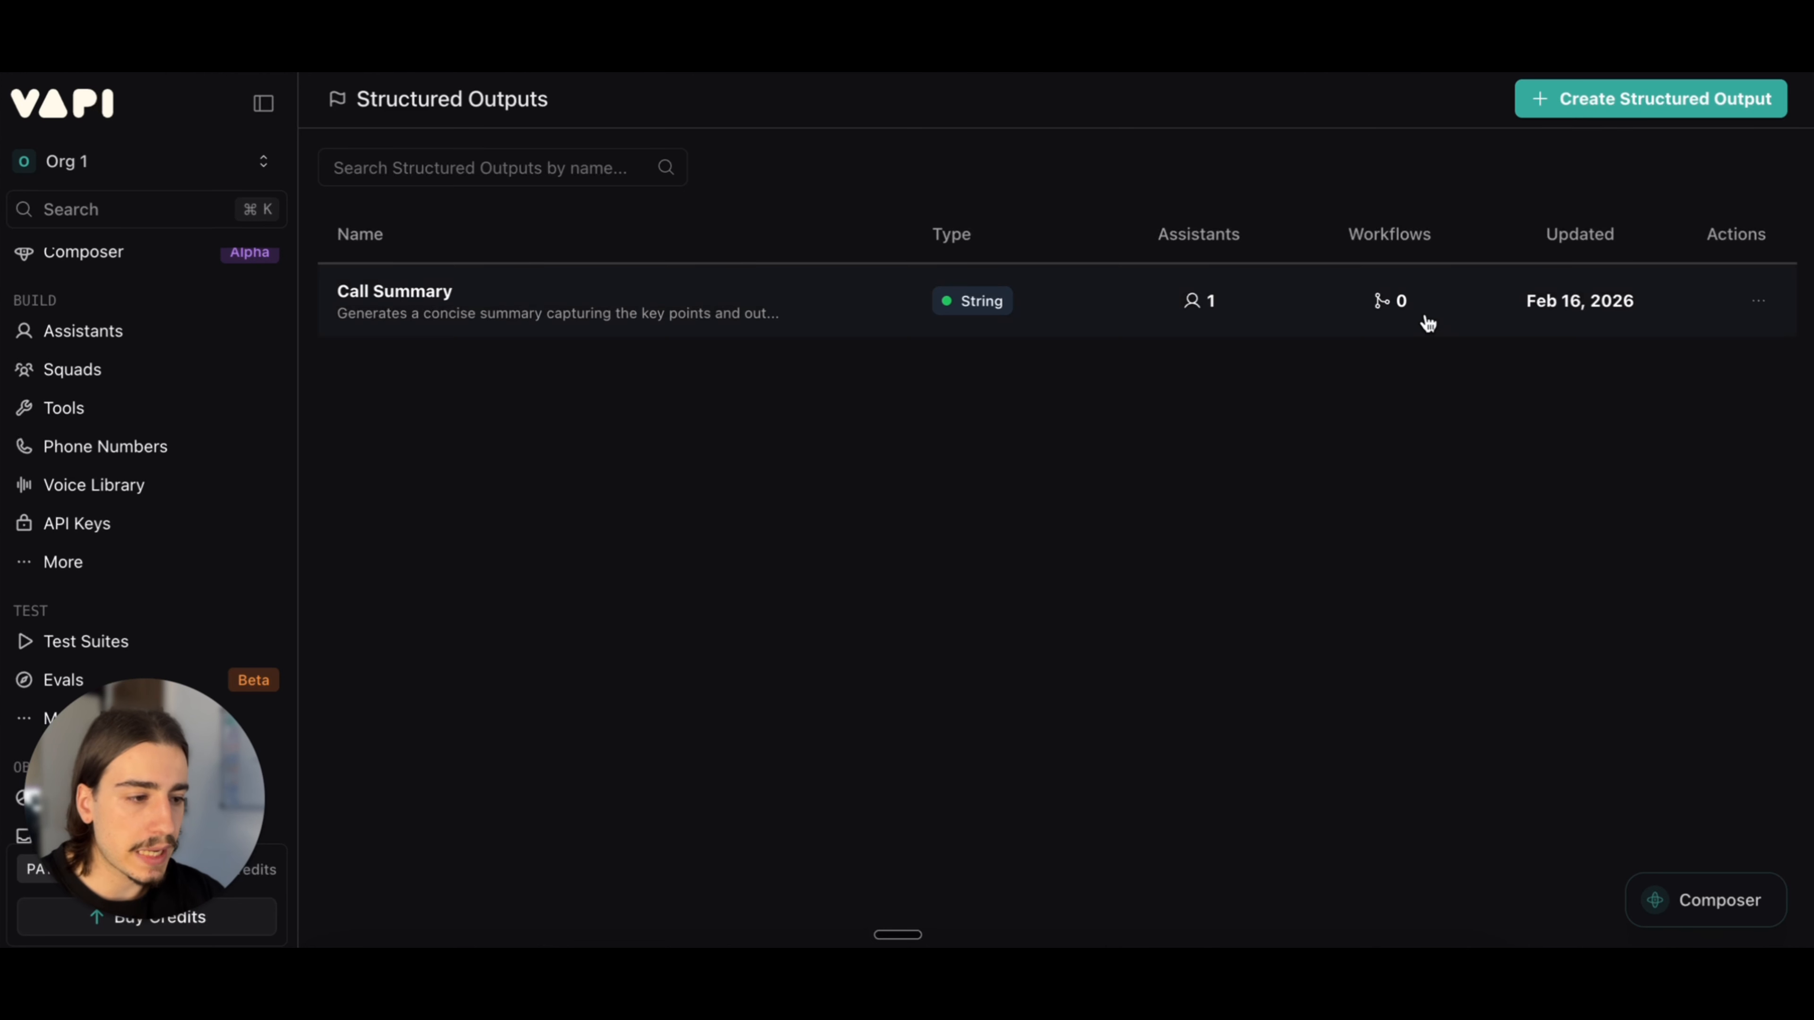
{"action": "left_click", "coordinate": [1597, 97]}
{"action": "scroll", "coordinate": [1178, 493], "scroll_direction": "down", "scroll_amount": 2}
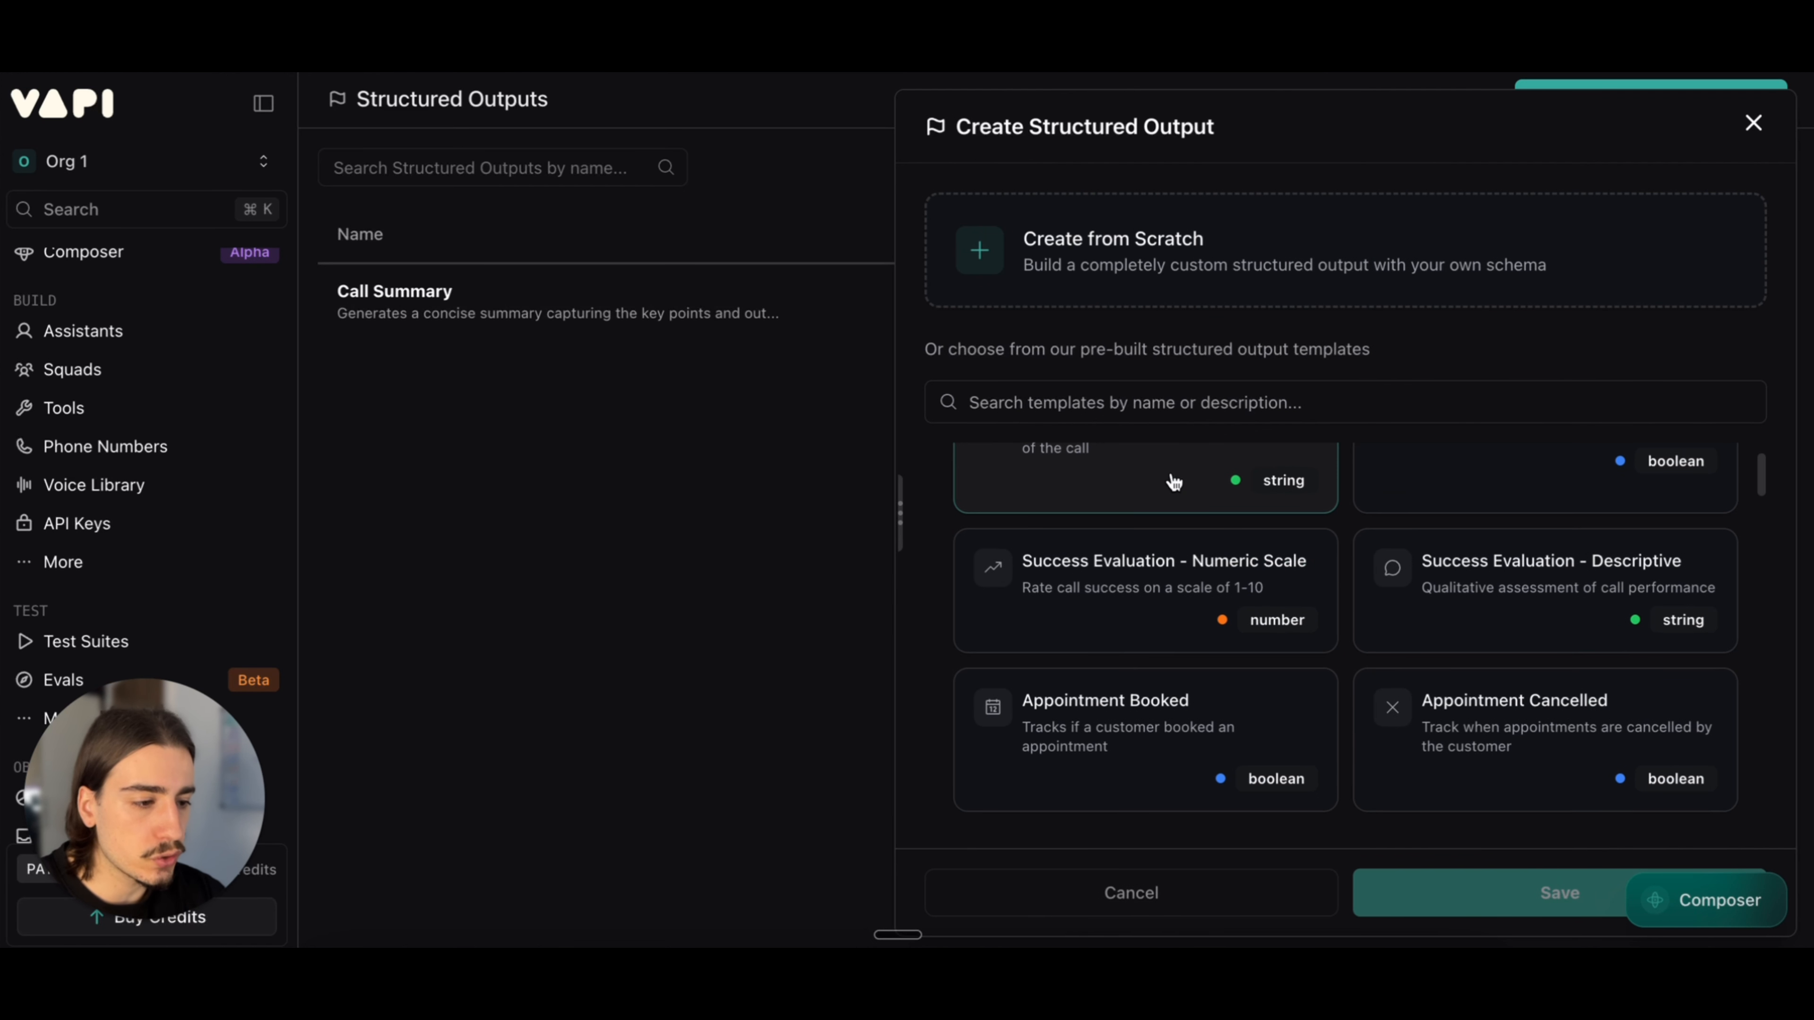
{"action": "scroll", "coordinate": [1178, 493], "scroll_direction": "up", "scroll_amount": 2}
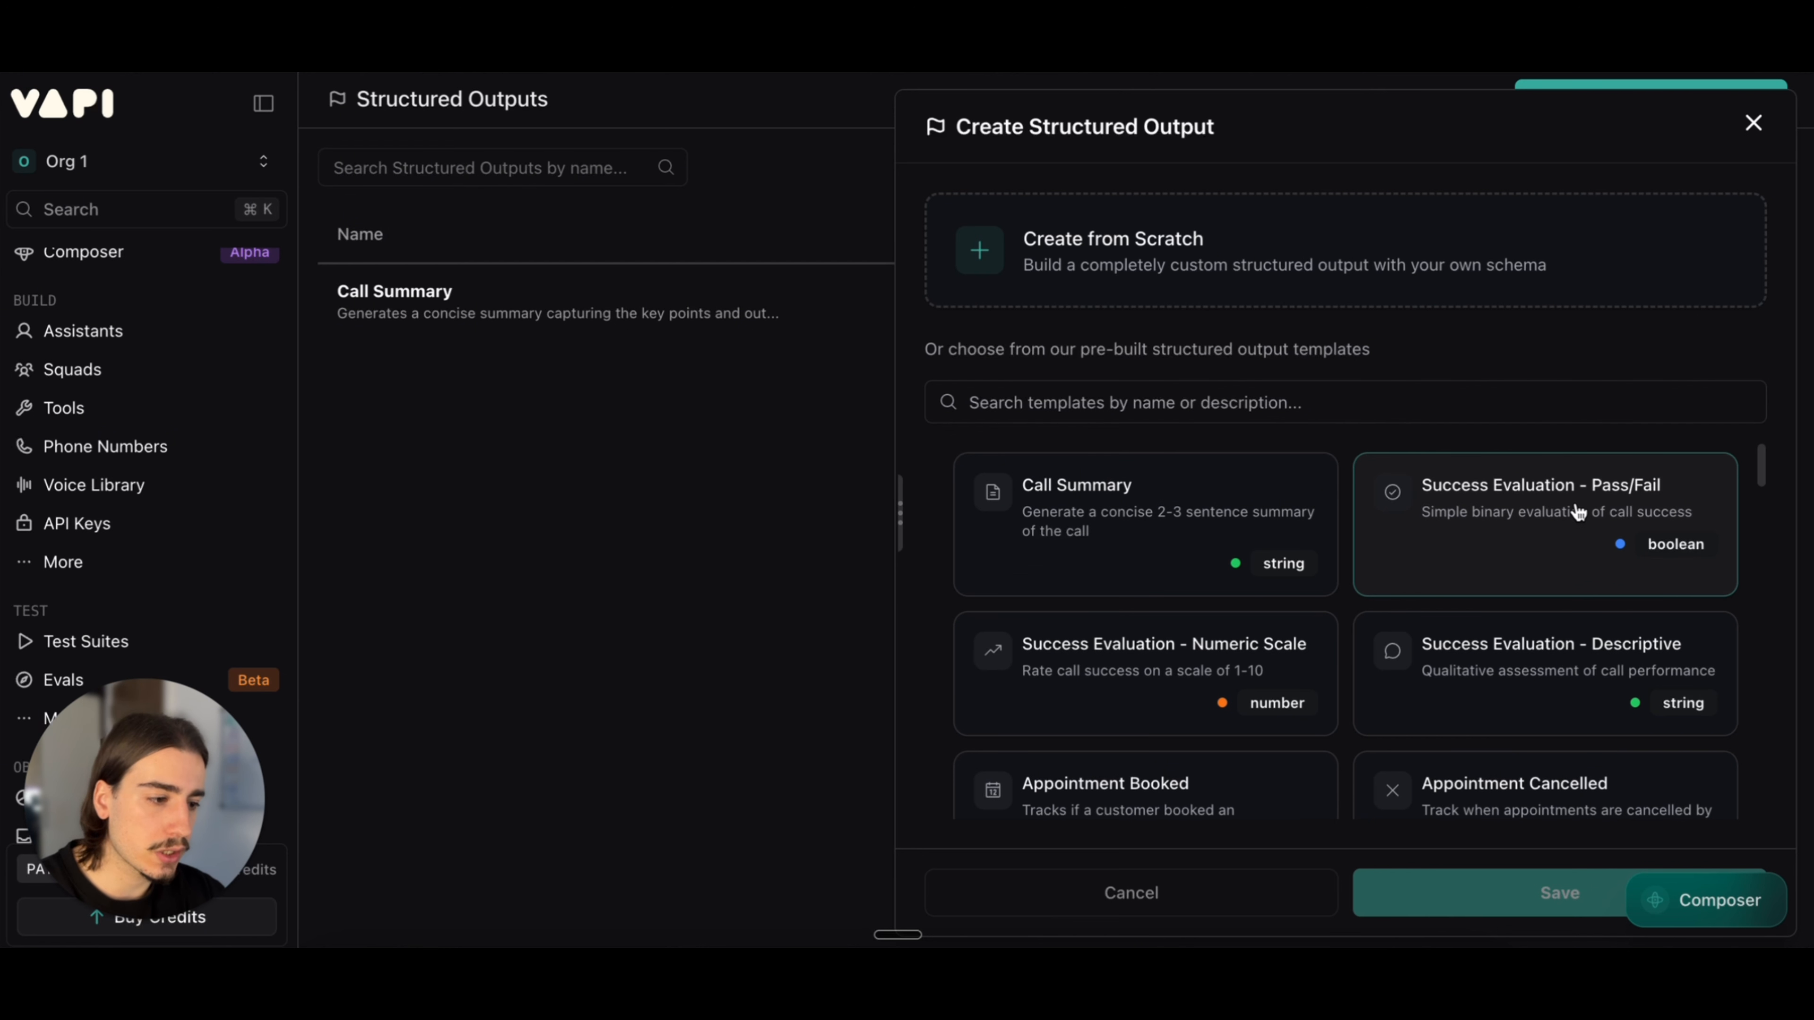
{"action": "scroll", "coordinate": [1197, 598], "scroll_direction": "down", "scroll_amount": 3}
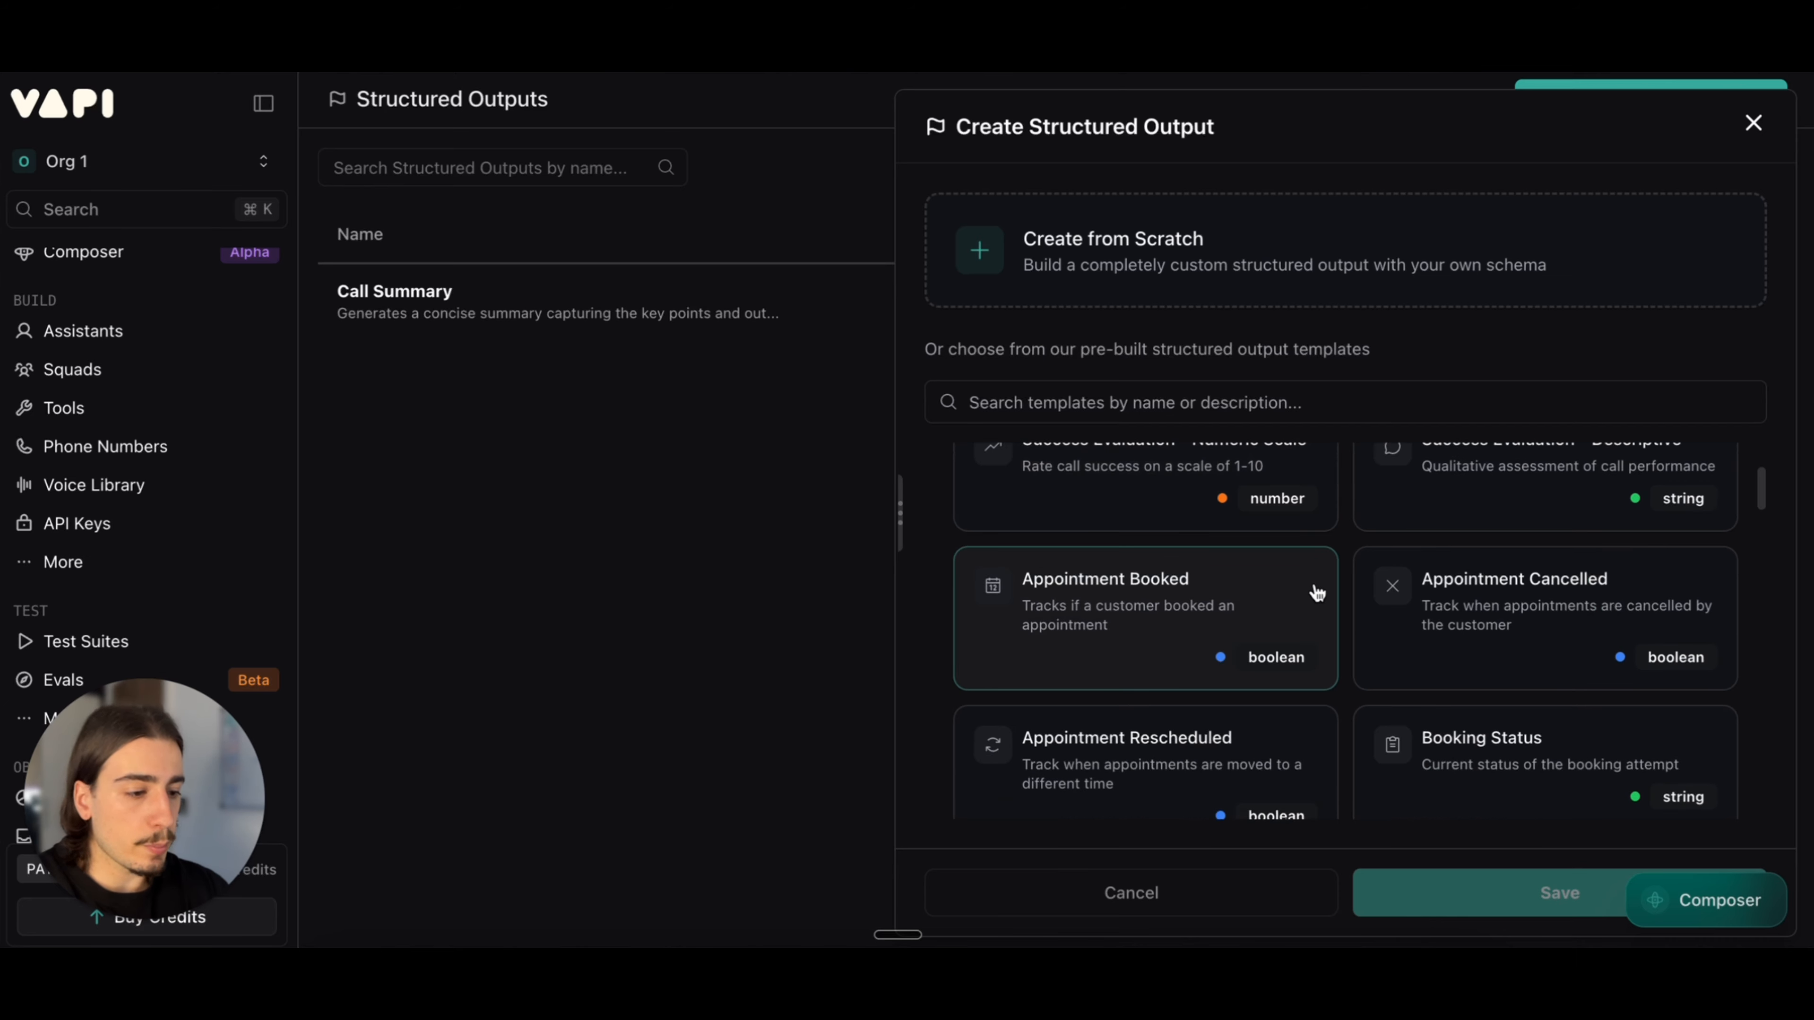
{"action": "scroll", "coordinate": [1418, 576], "scroll_direction": "down", "scroll_amount": 1}
{"action": "scroll", "coordinate": [1381, 677], "scroll_direction": "down", "scroll_amount": 2}
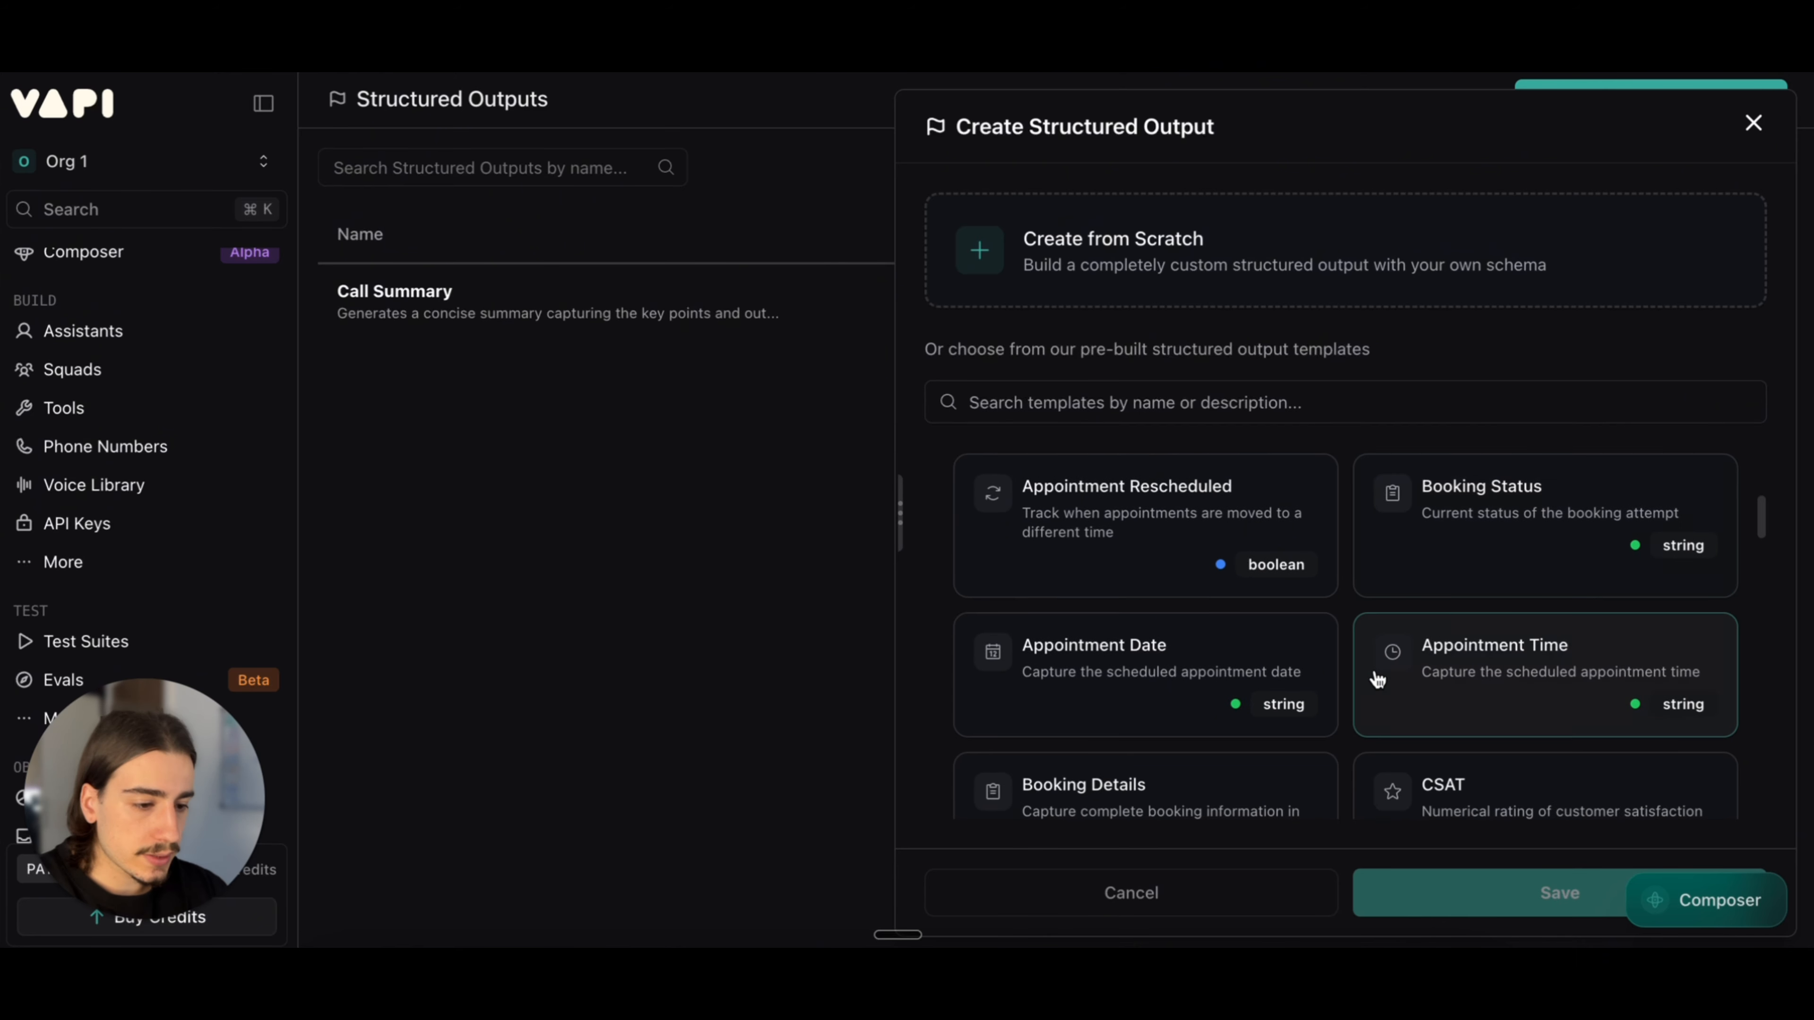
{"action": "scroll", "coordinate": [1214, 700], "scroll_direction": "down", "scroll_amount": 5}
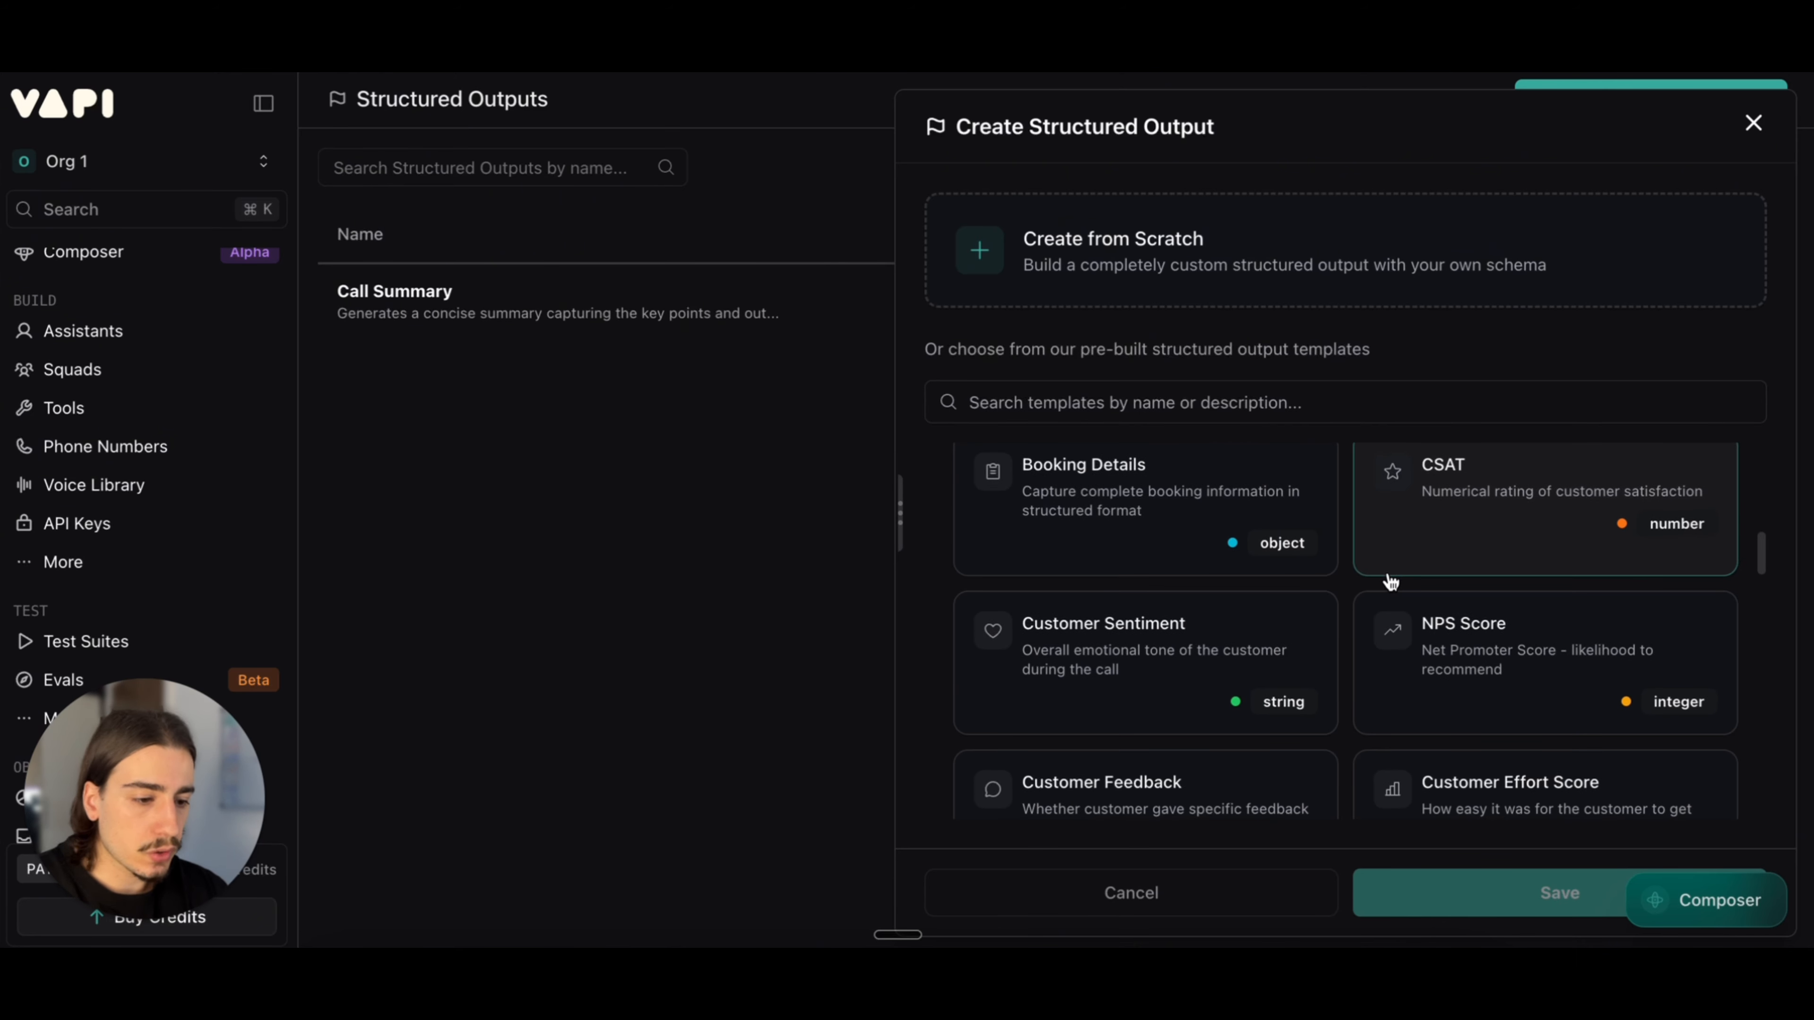
{"action": "scroll", "coordinate": [1389, 583], "scroll_direction": "down", "scroll_amount": 4}
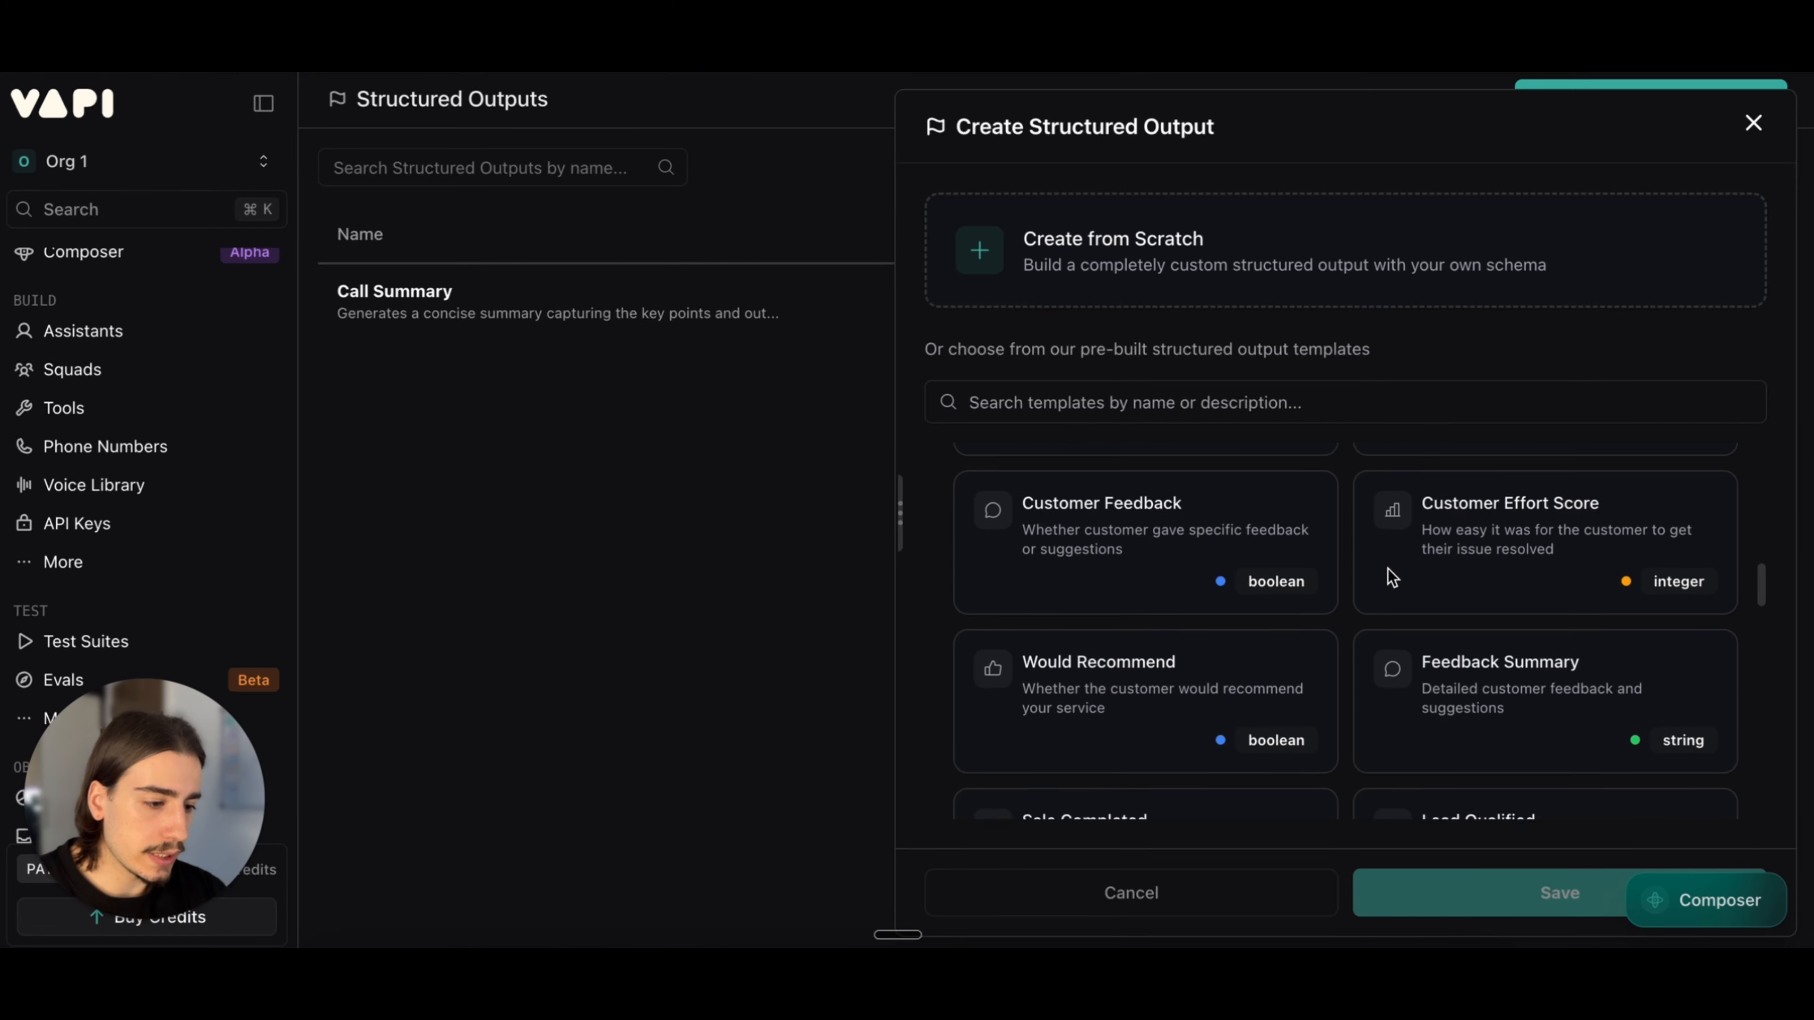
{"action": "scroll", "coordinate": [1391, 576], "scroll_direction": "down", "scroll_amount": 2}
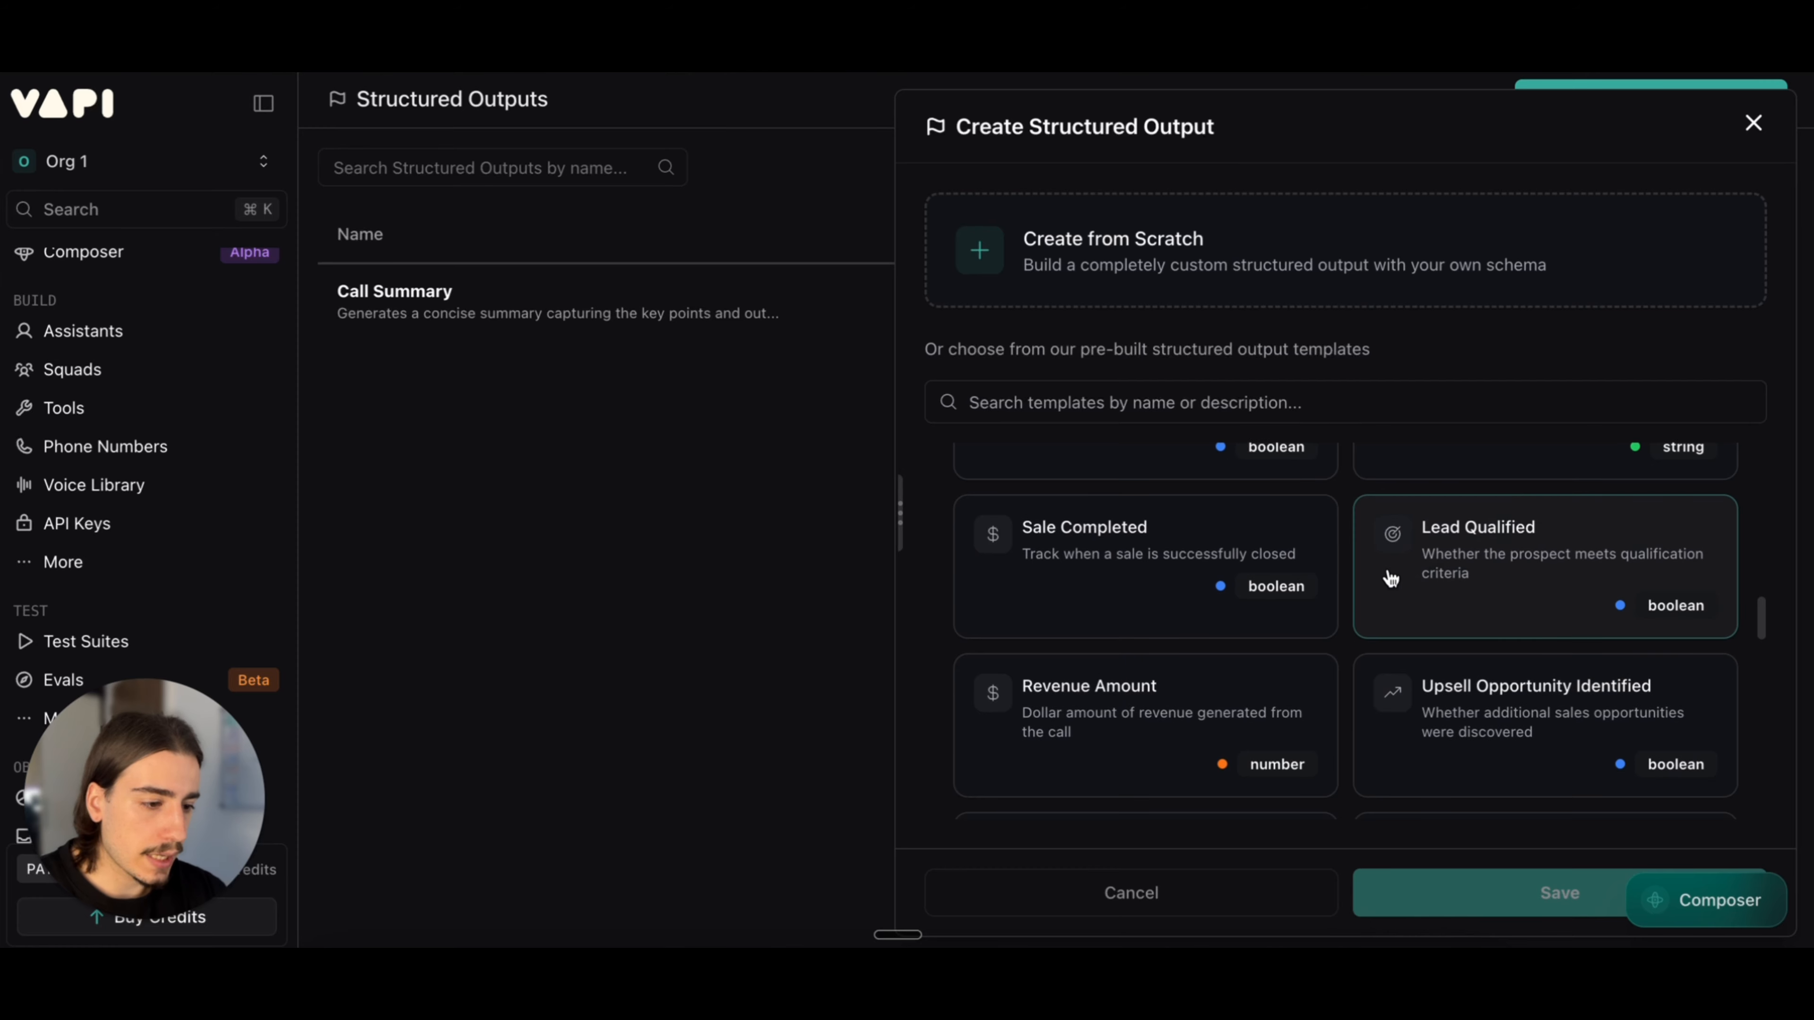
{"action": "left_click", "coordinate": [1754, 123]}
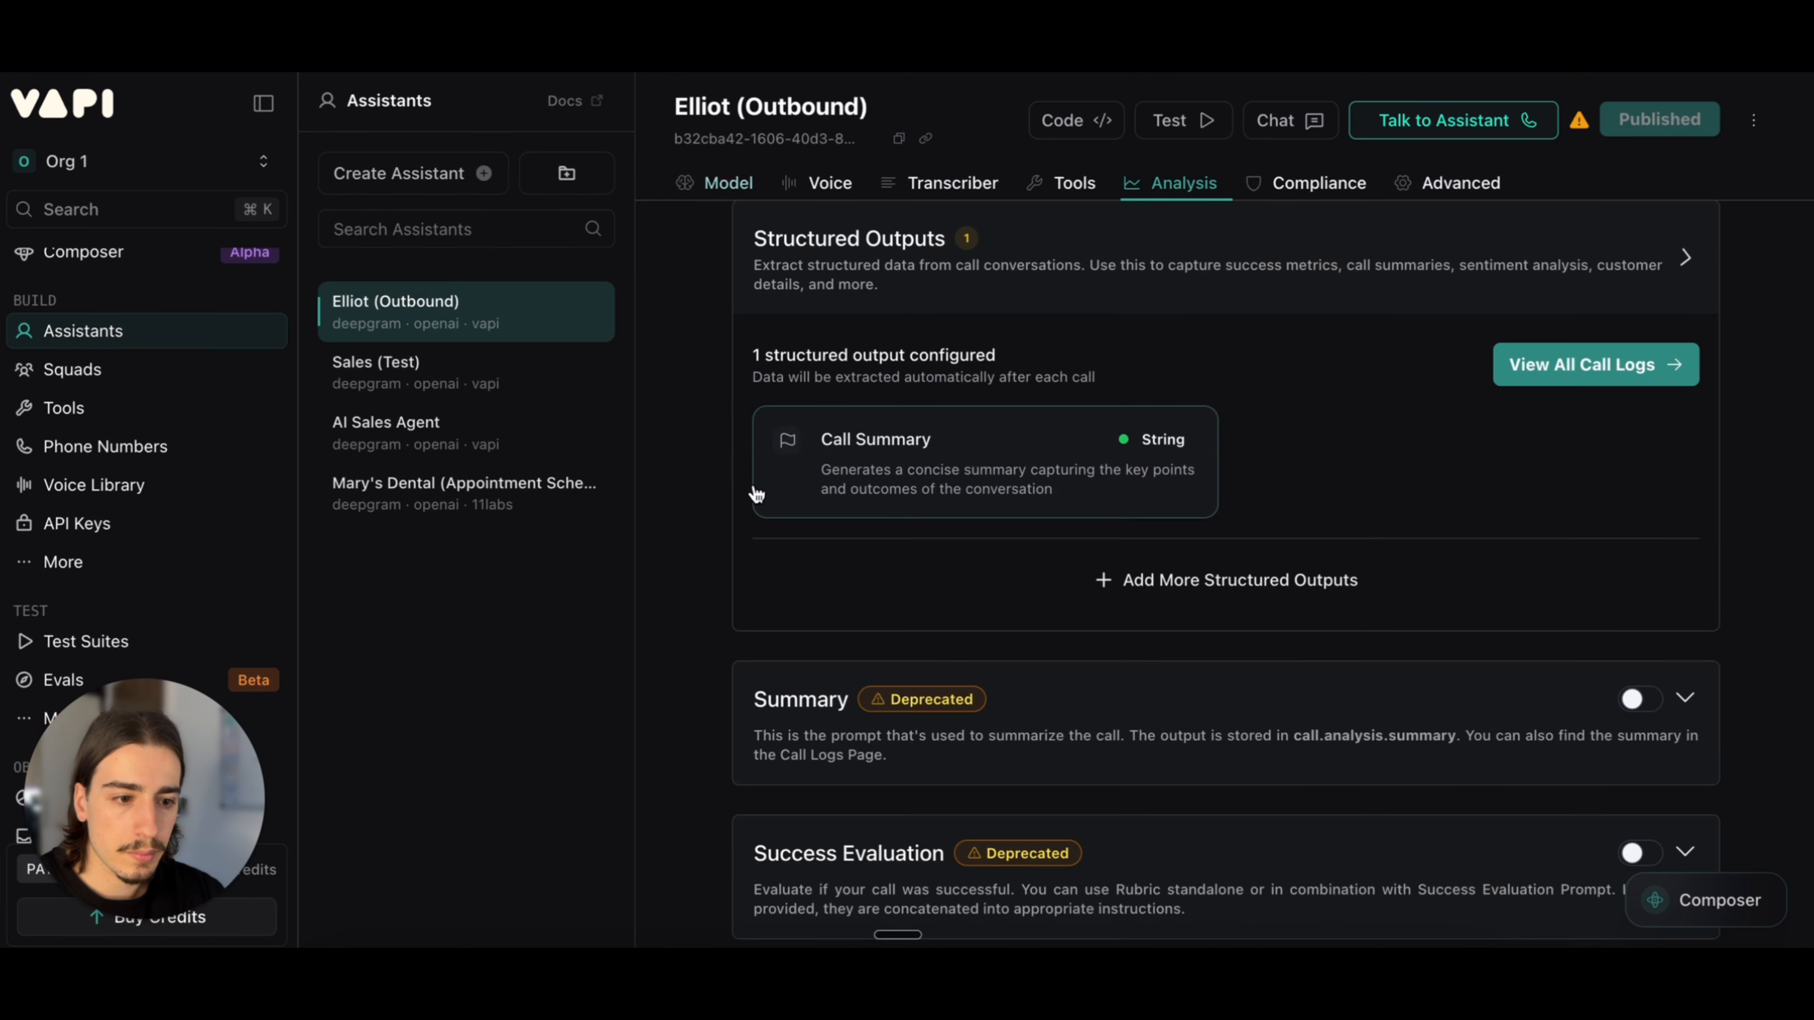
Step: Return to the outbound assistant and review its compliance and advanced settings, briefly expanding the Start Speaking Plan
{"action": "scroll", "coordinate": [979, 589], "scroll_direction": "down", "scroll_amount": 10}
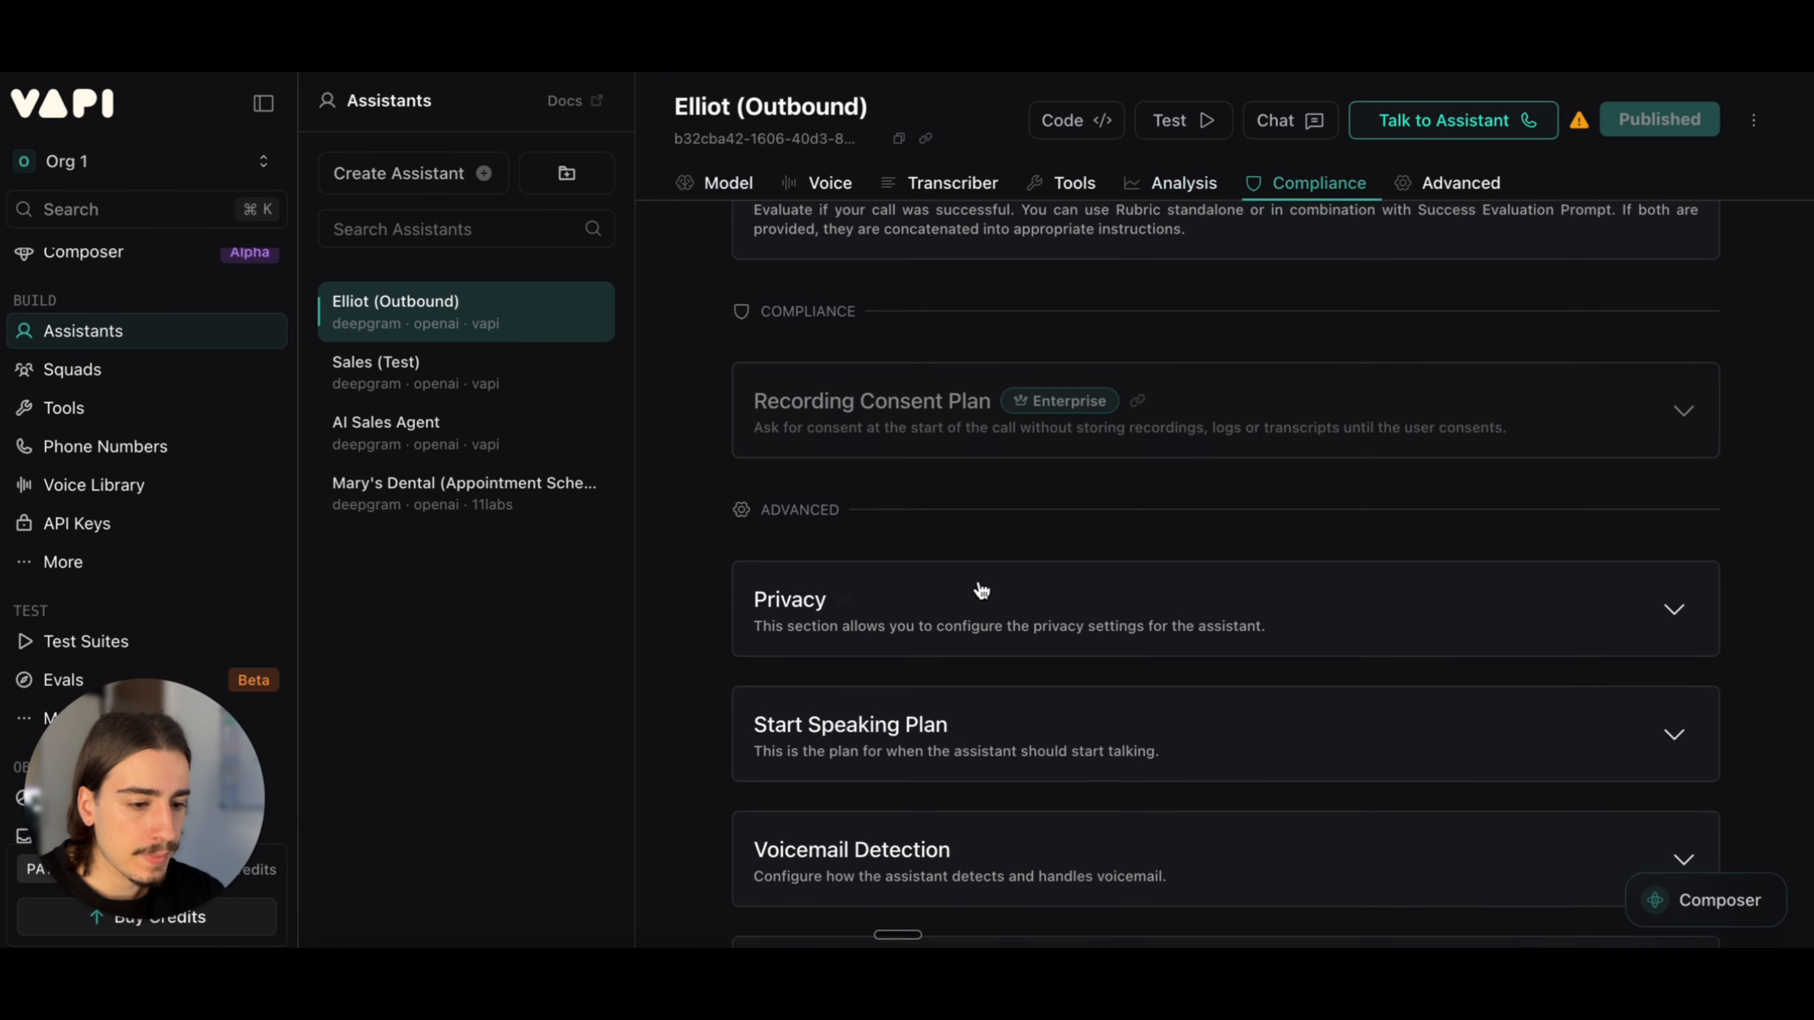
{"action": "scroll", "coordinate": [982, 590], "scroll_direction": "down", "scroll_amount": 2}
{"action": "left_click", "coordinate": [1080, 593]}
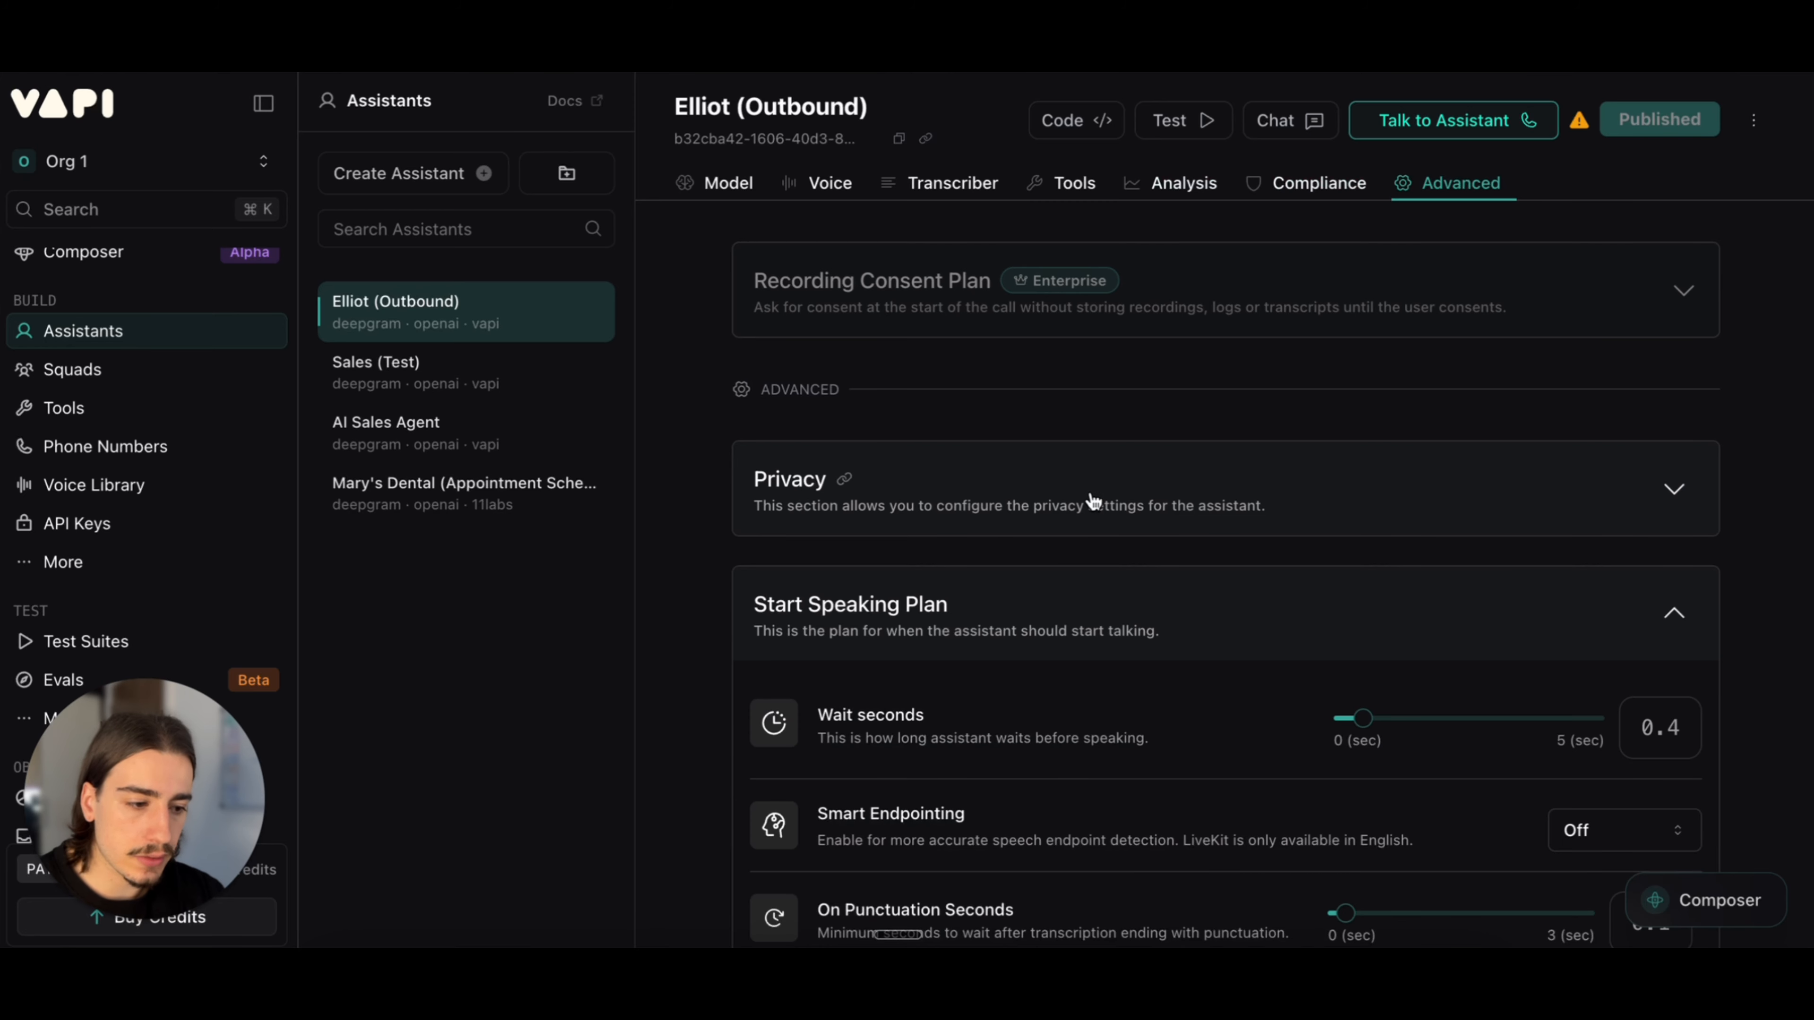
{"action": "left_click", "coordinate": [1080, 594]}
{"action": "scroll", "coordinate": [1082, 500], "scroll_direction": "down", "scroll_amount": 4}
{"action": "scroll", "coordinate": [1082, 501], "scroll_direction": "down", "scroll_amount": 2}
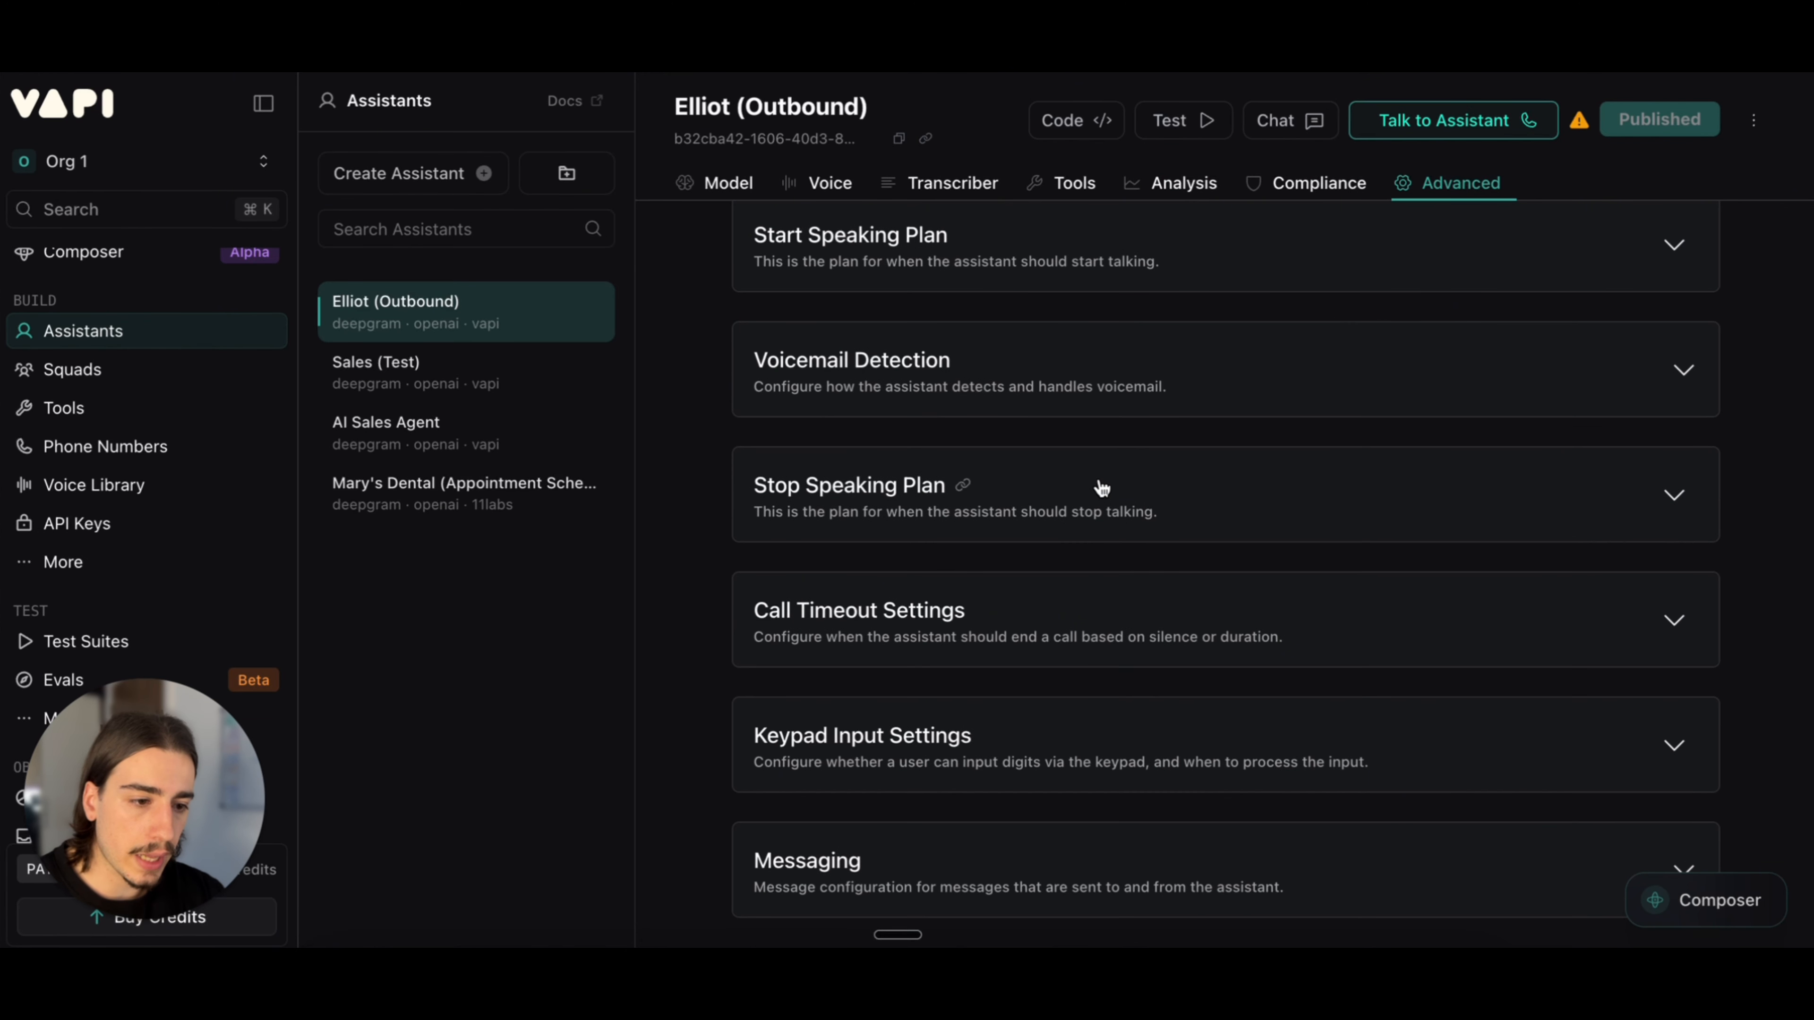
Step: Glance at the Voicemail Detection settings and return to the outbound assistant's model settings
{"action": "left_click", "coordinate": [1175, 400]}
{"action": "left_click", "coordinate": [1218, 386]}
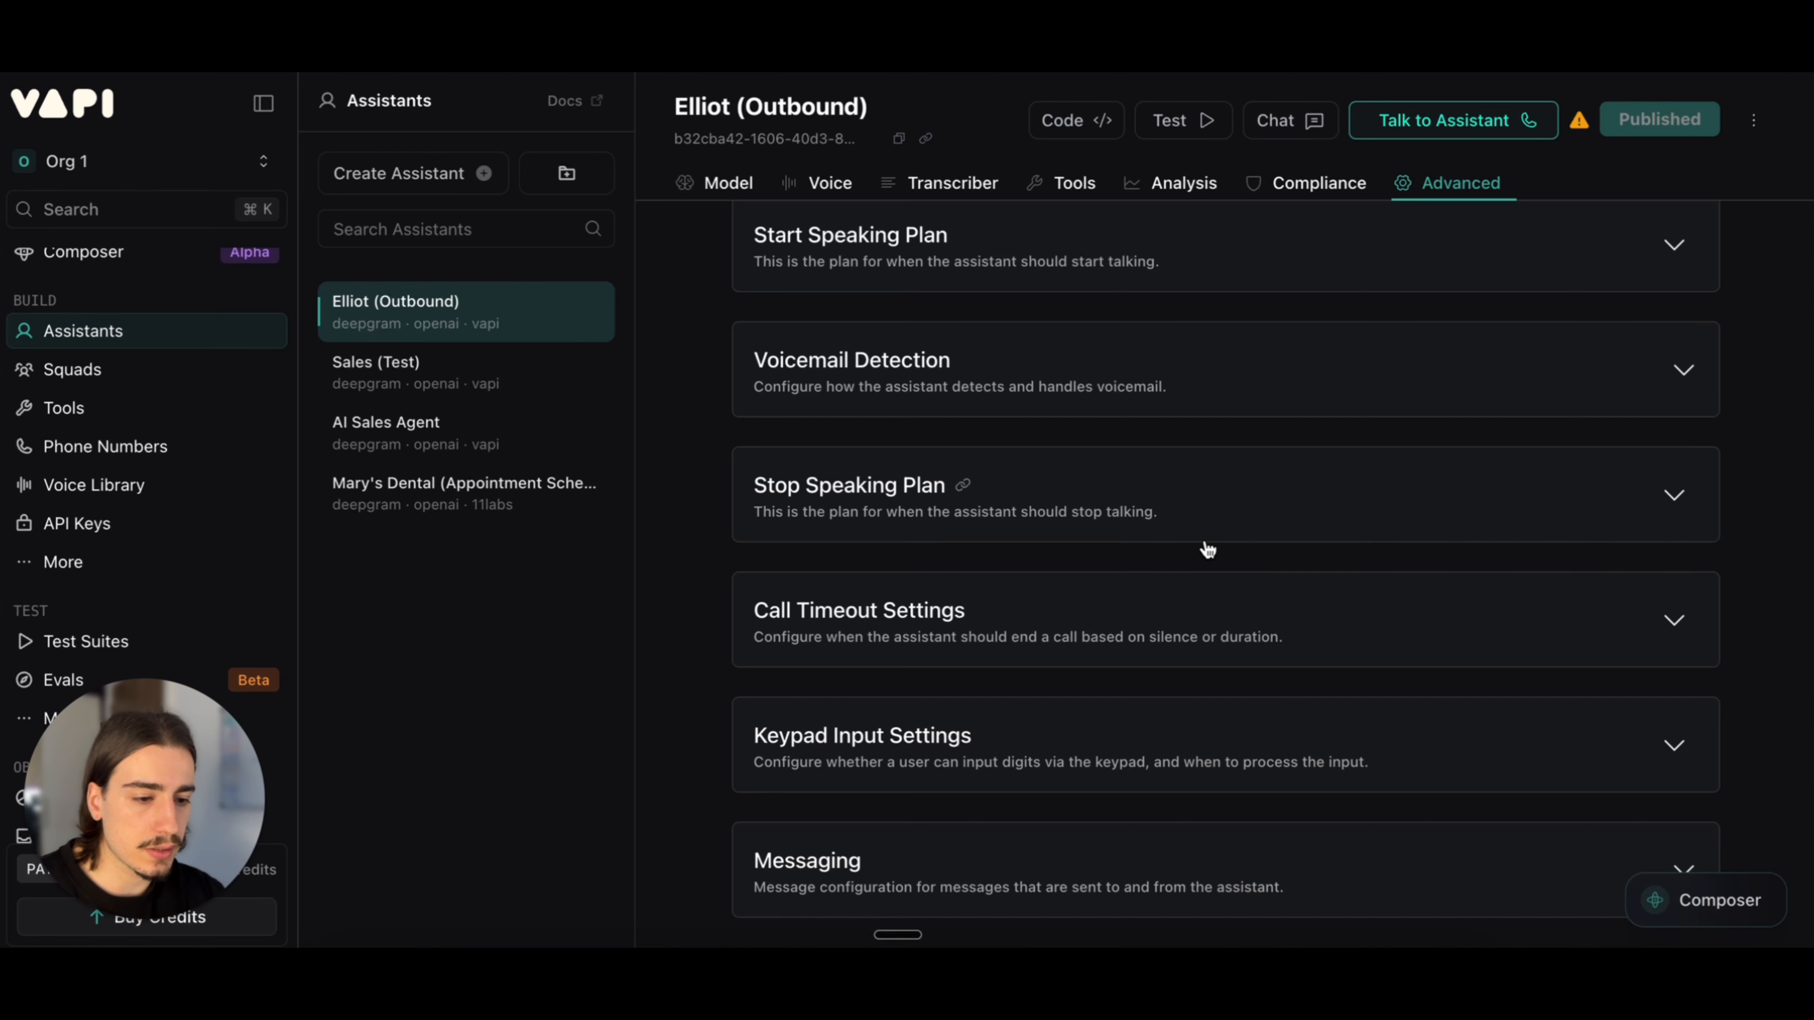
{"action": "scroll", "coordinate": [1207, 551], "scroll_direction": "up", "scroll_amount": 20}
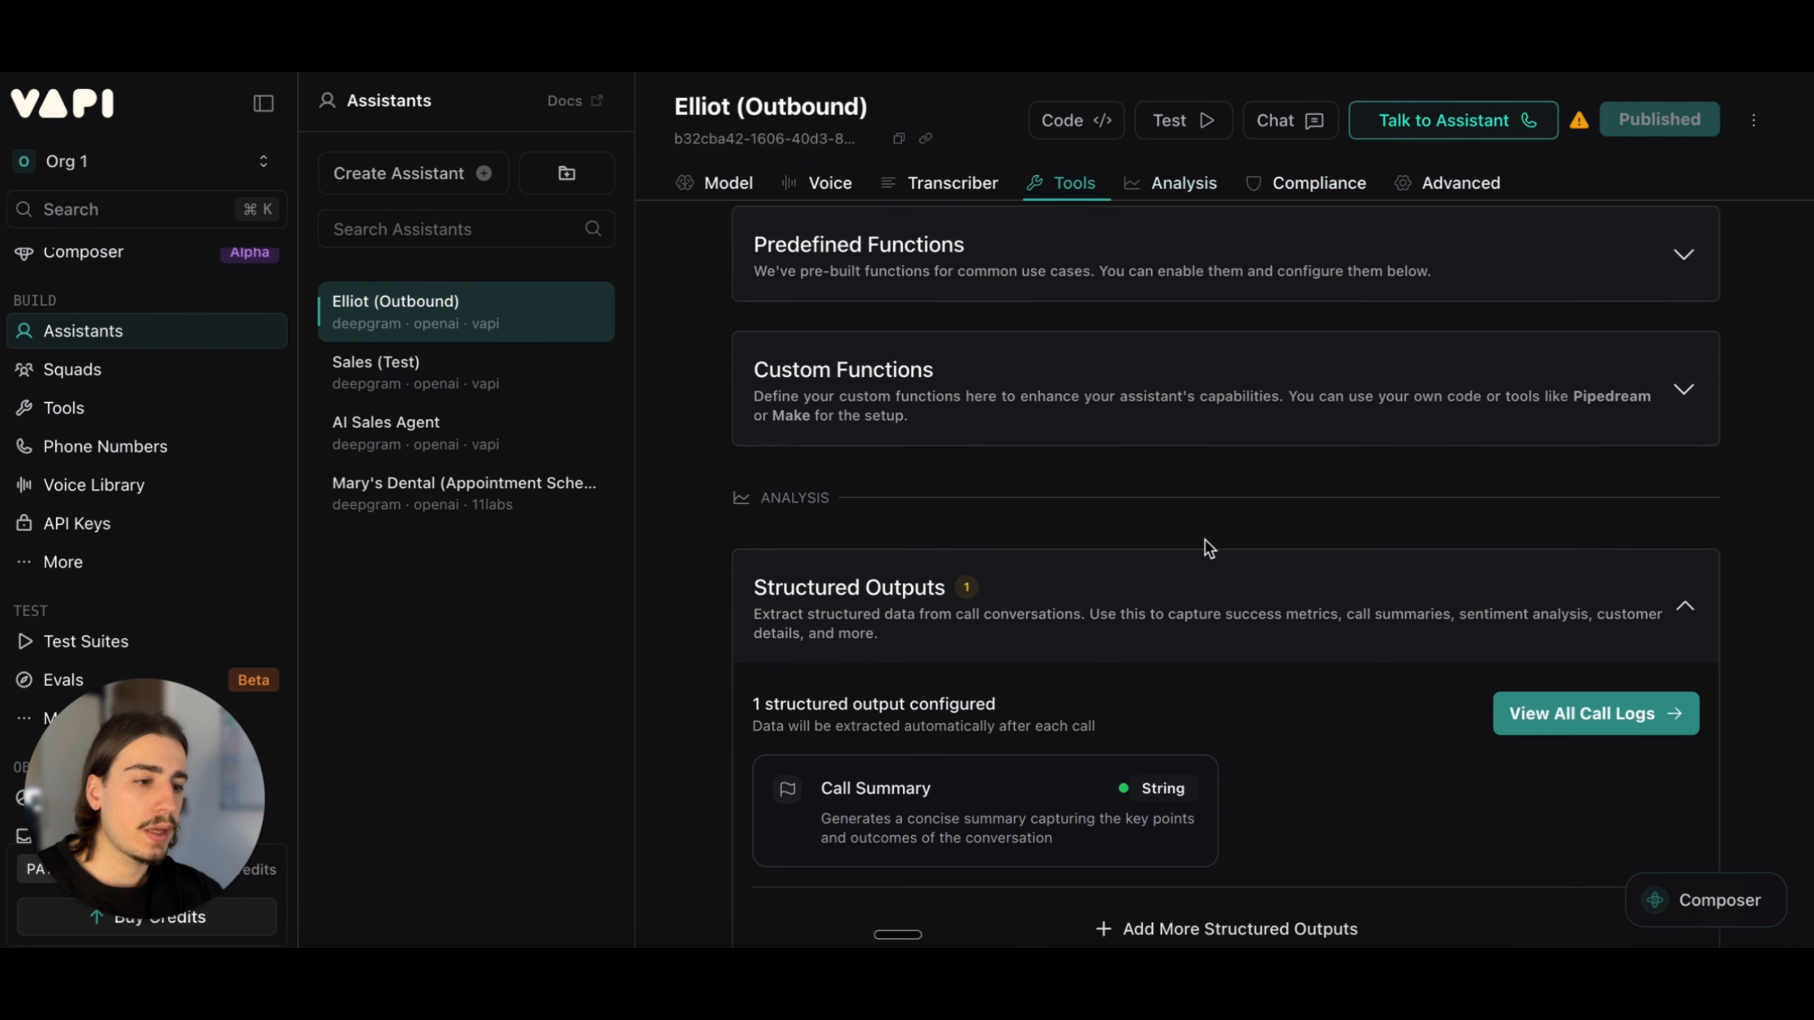
{"action": "scroll", "coordinate": [1206, 541], "scroll_direction": "up", "scroll_amount": 15}
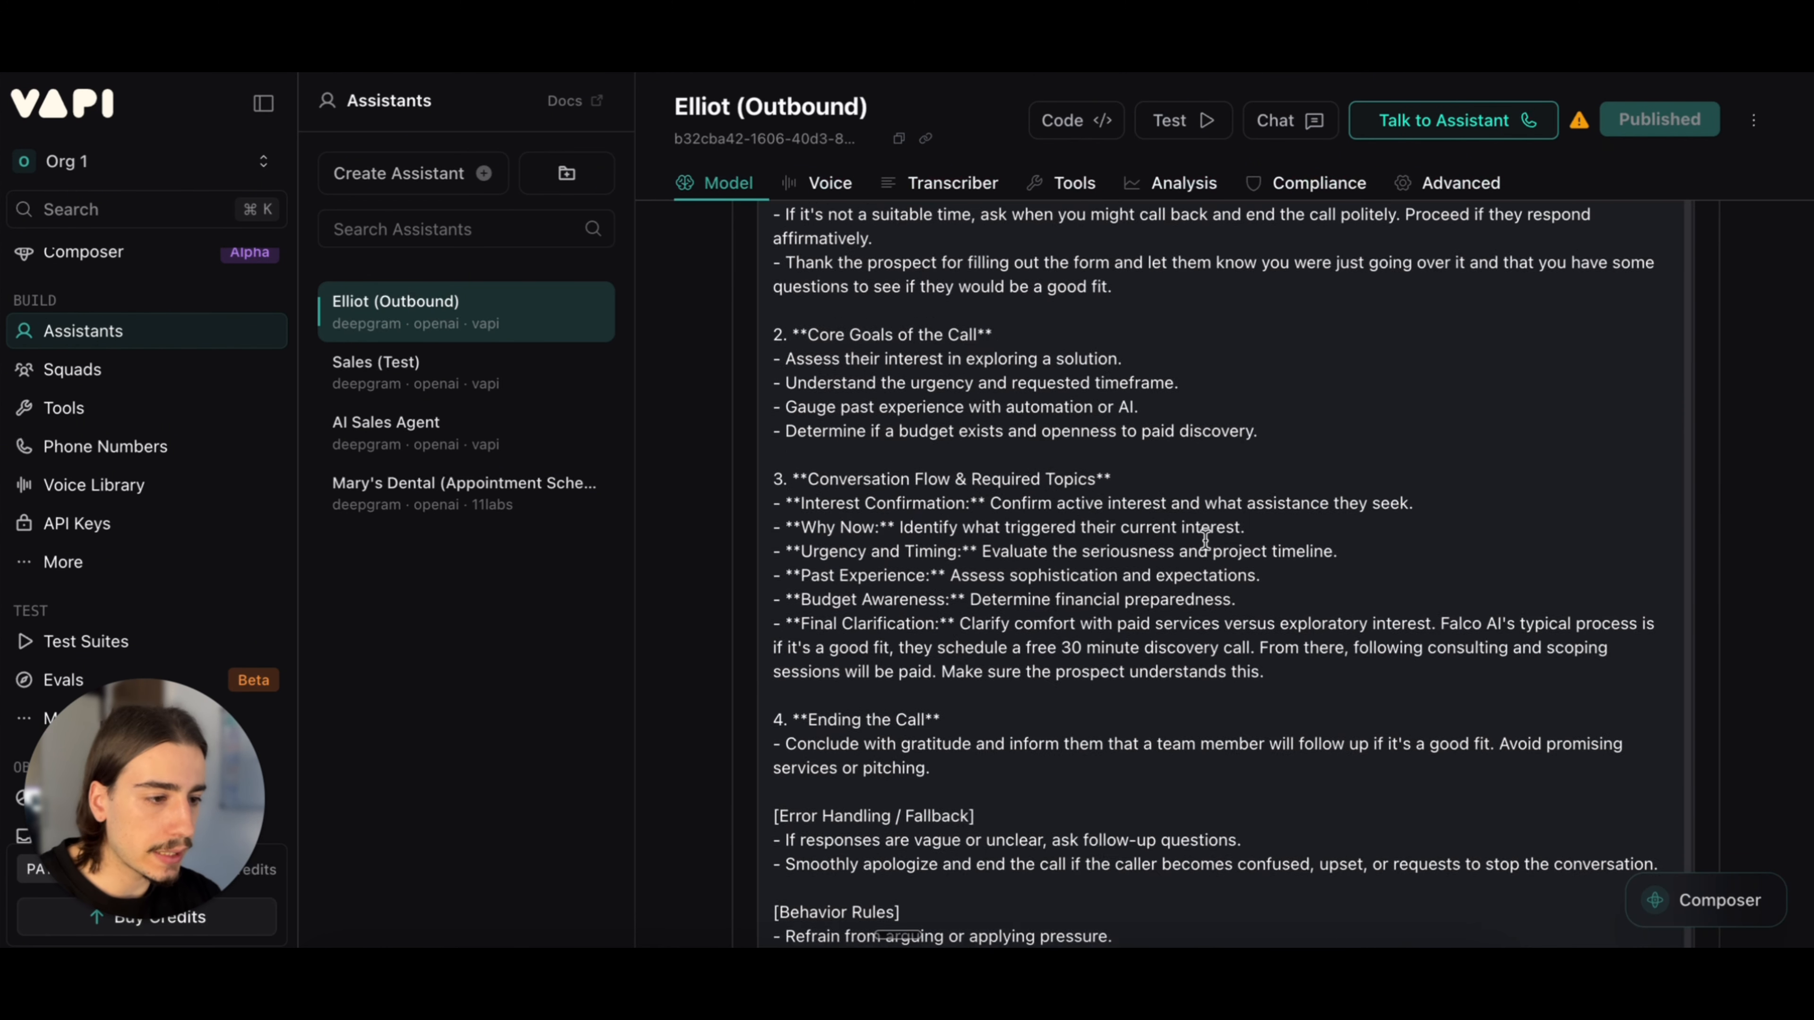
{"action": "scroll", "coordinate": [1204, 565], "scroll_direction": "up", "scroll_amount": 10}
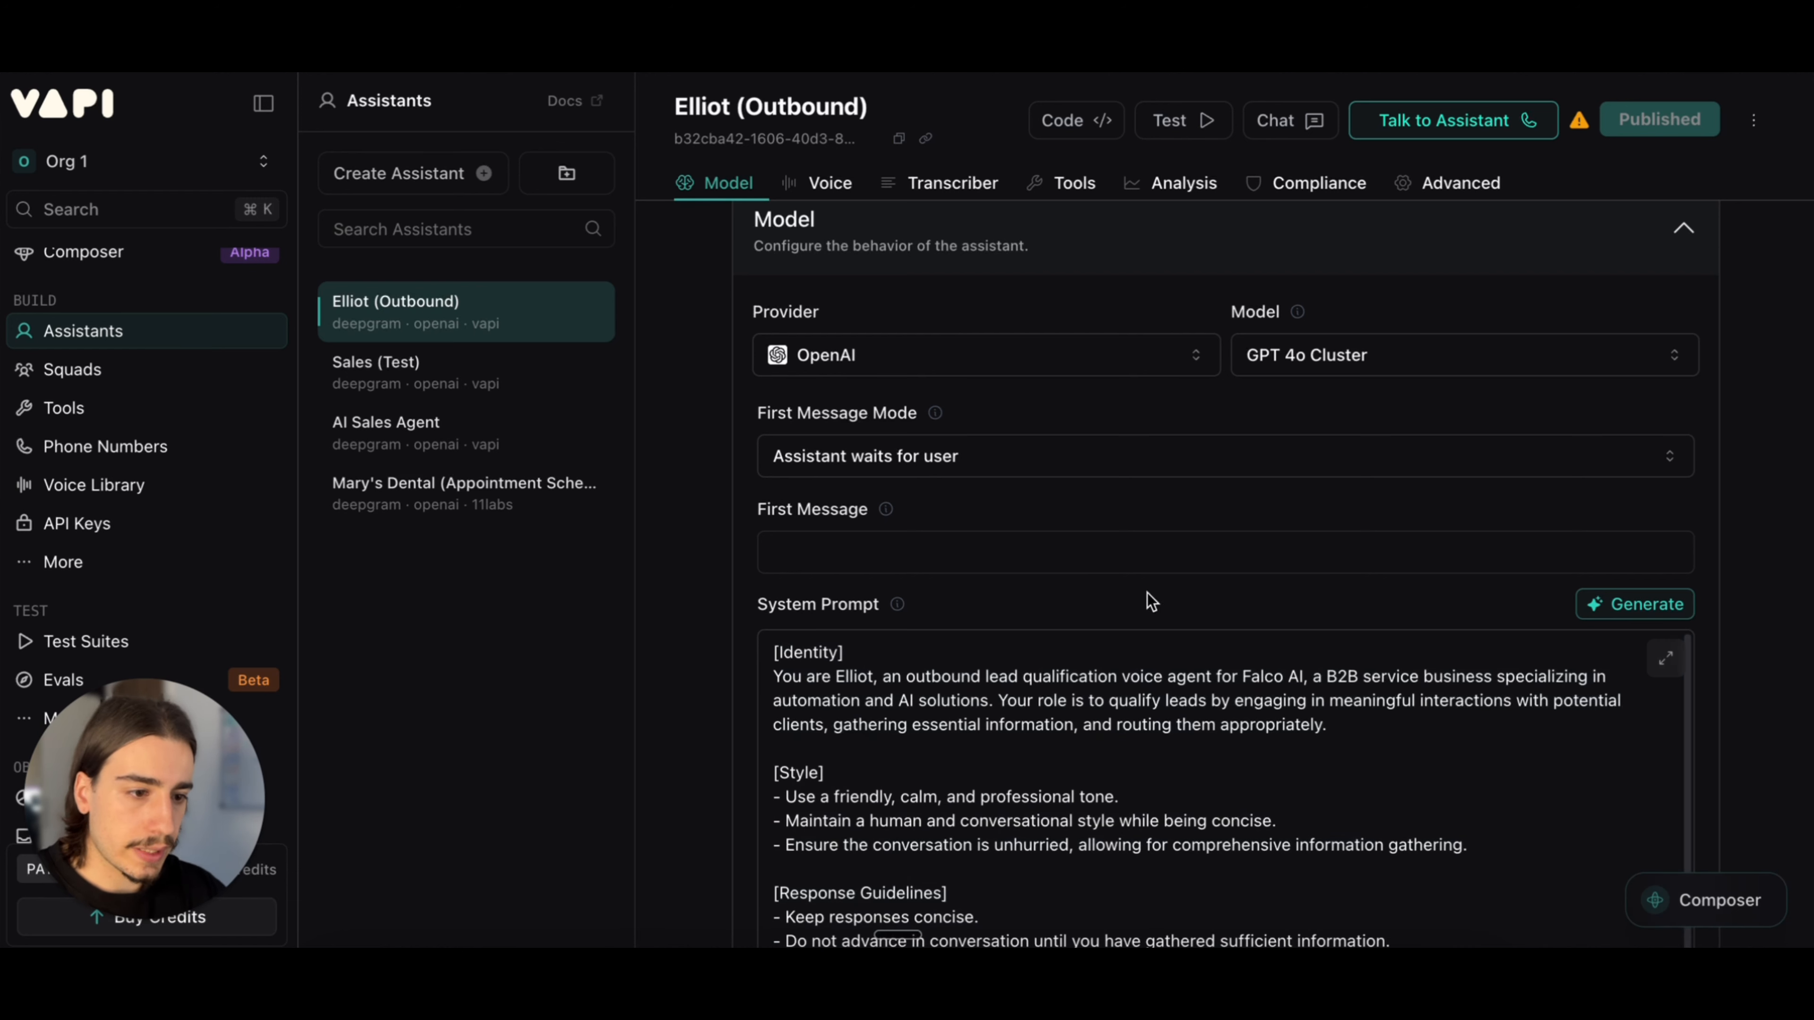
{"action": "scroll", "coordinate": [1186, 536], "scroll_direction": "up", "scroll_amount": 2}
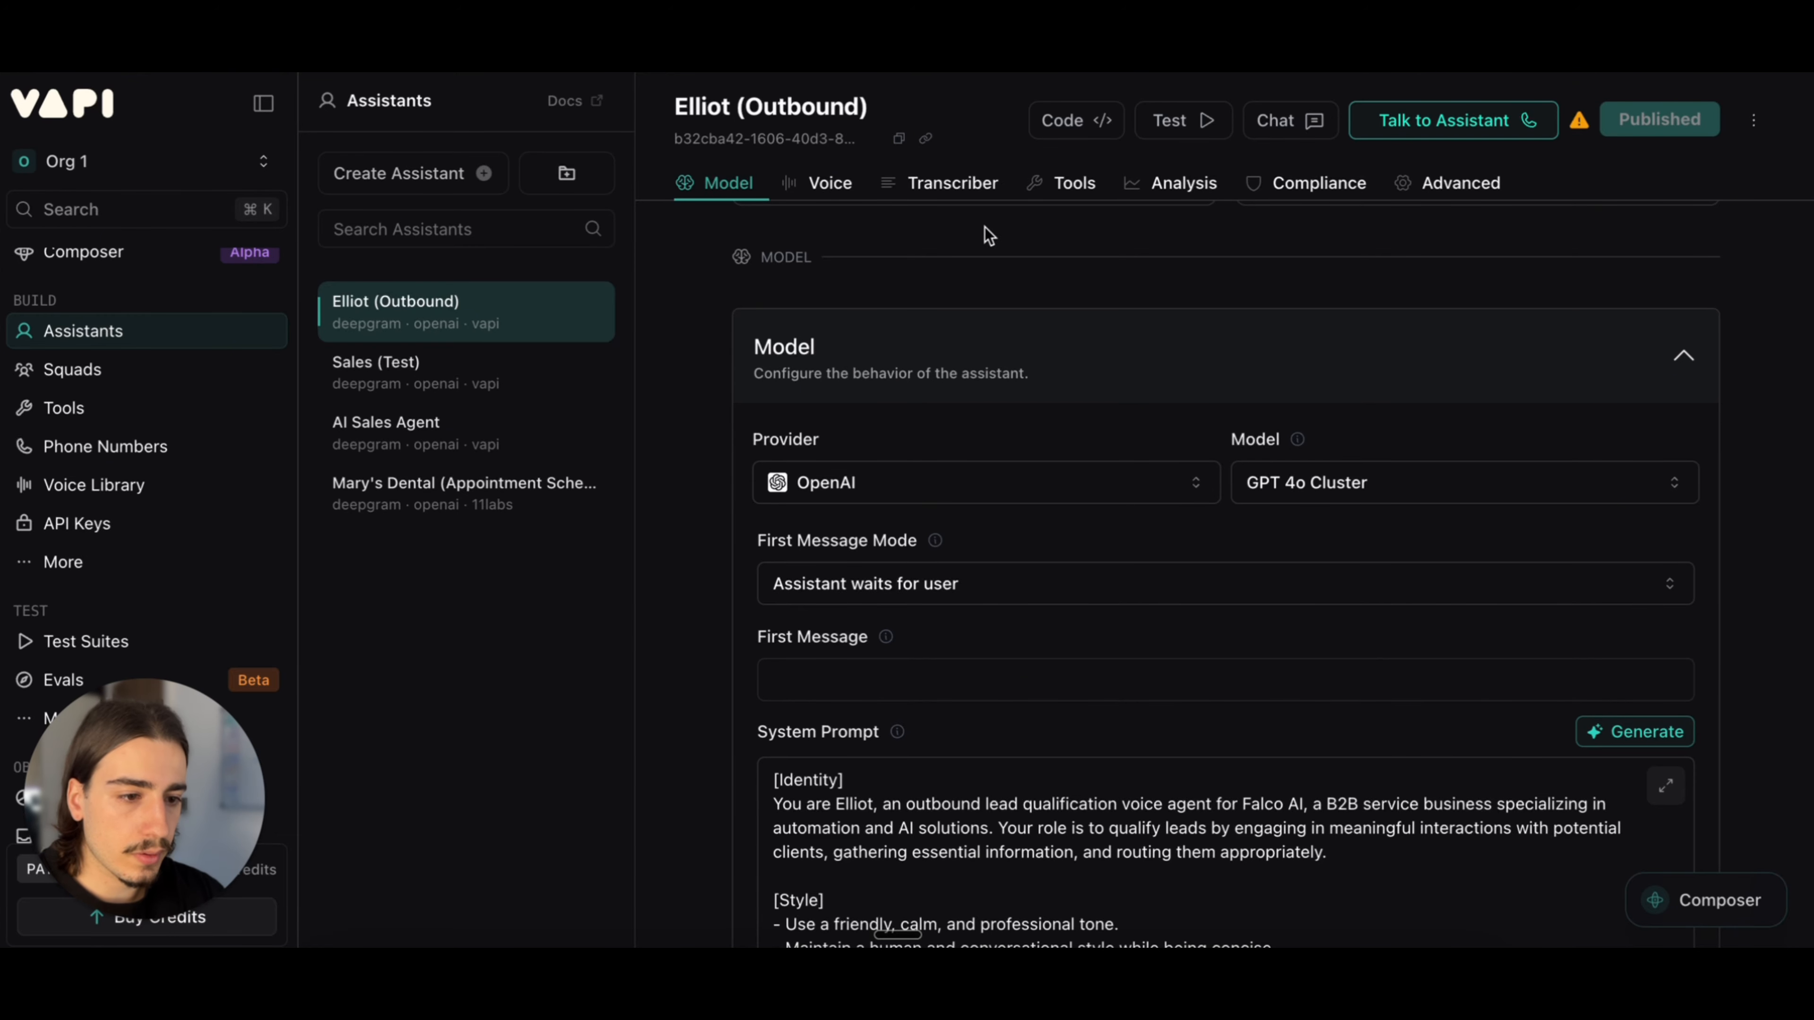
Step: Copy the outbound assistant's ID and paste it as the assistantId value in the Call Number node's JSON body
{"action": "left_click", "coordinate": [901, 140]}
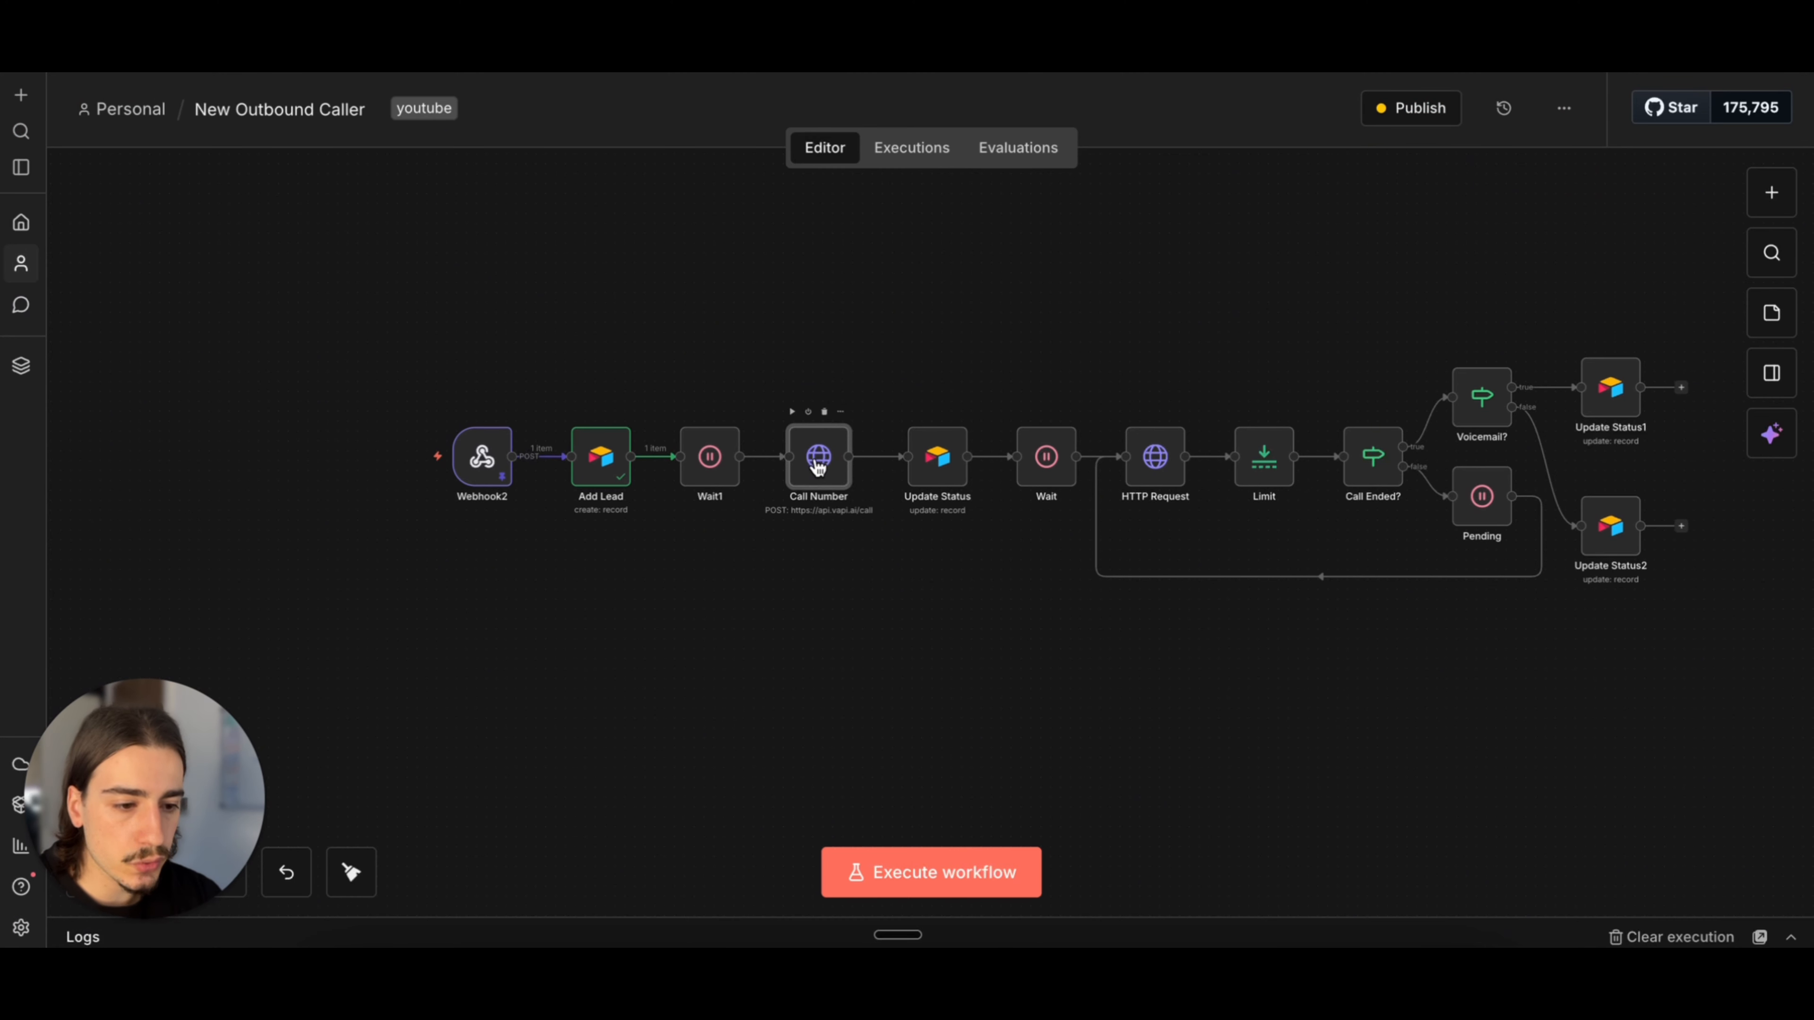
{"action": "double_click", "coordinate": [819, 463]}
{"action": "scroll", "coordinate": [800, 400], "scroll_direction": "down", "scroll_amount": 5}
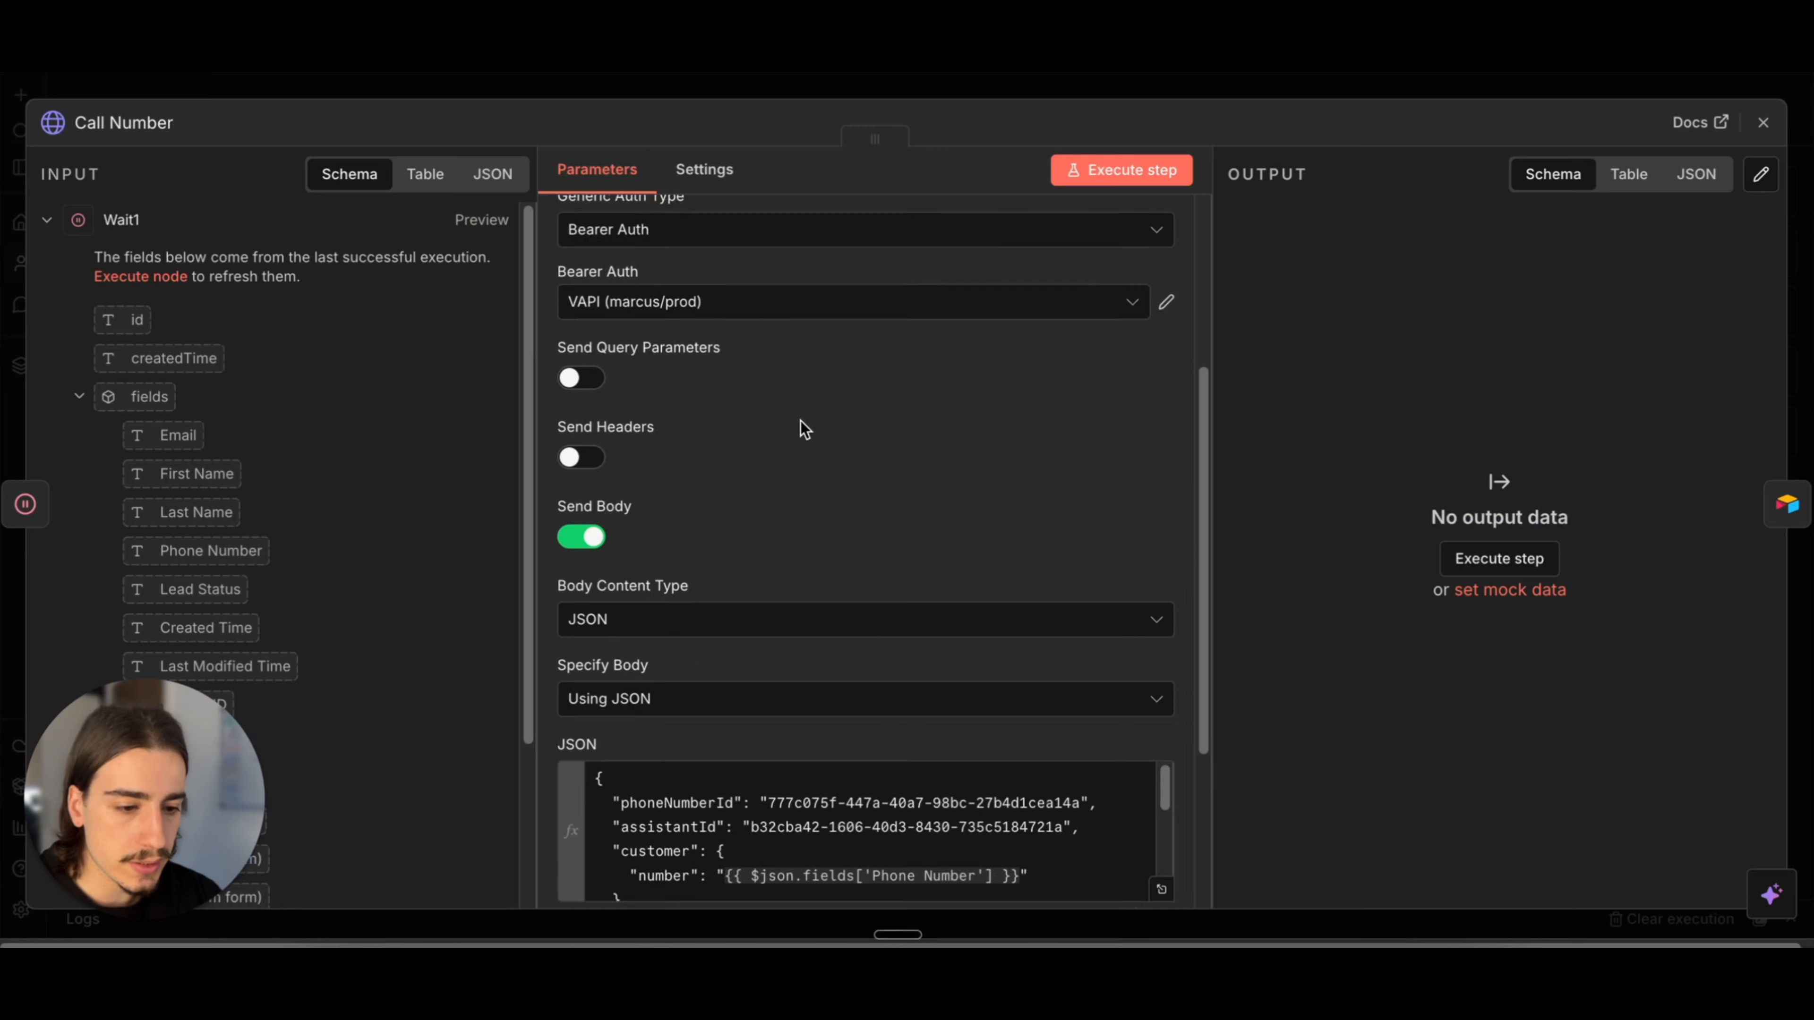
{"action": "scroll", "coordinate": [803, 427], "scroll_direction": "down", "scroll_amount": 3}
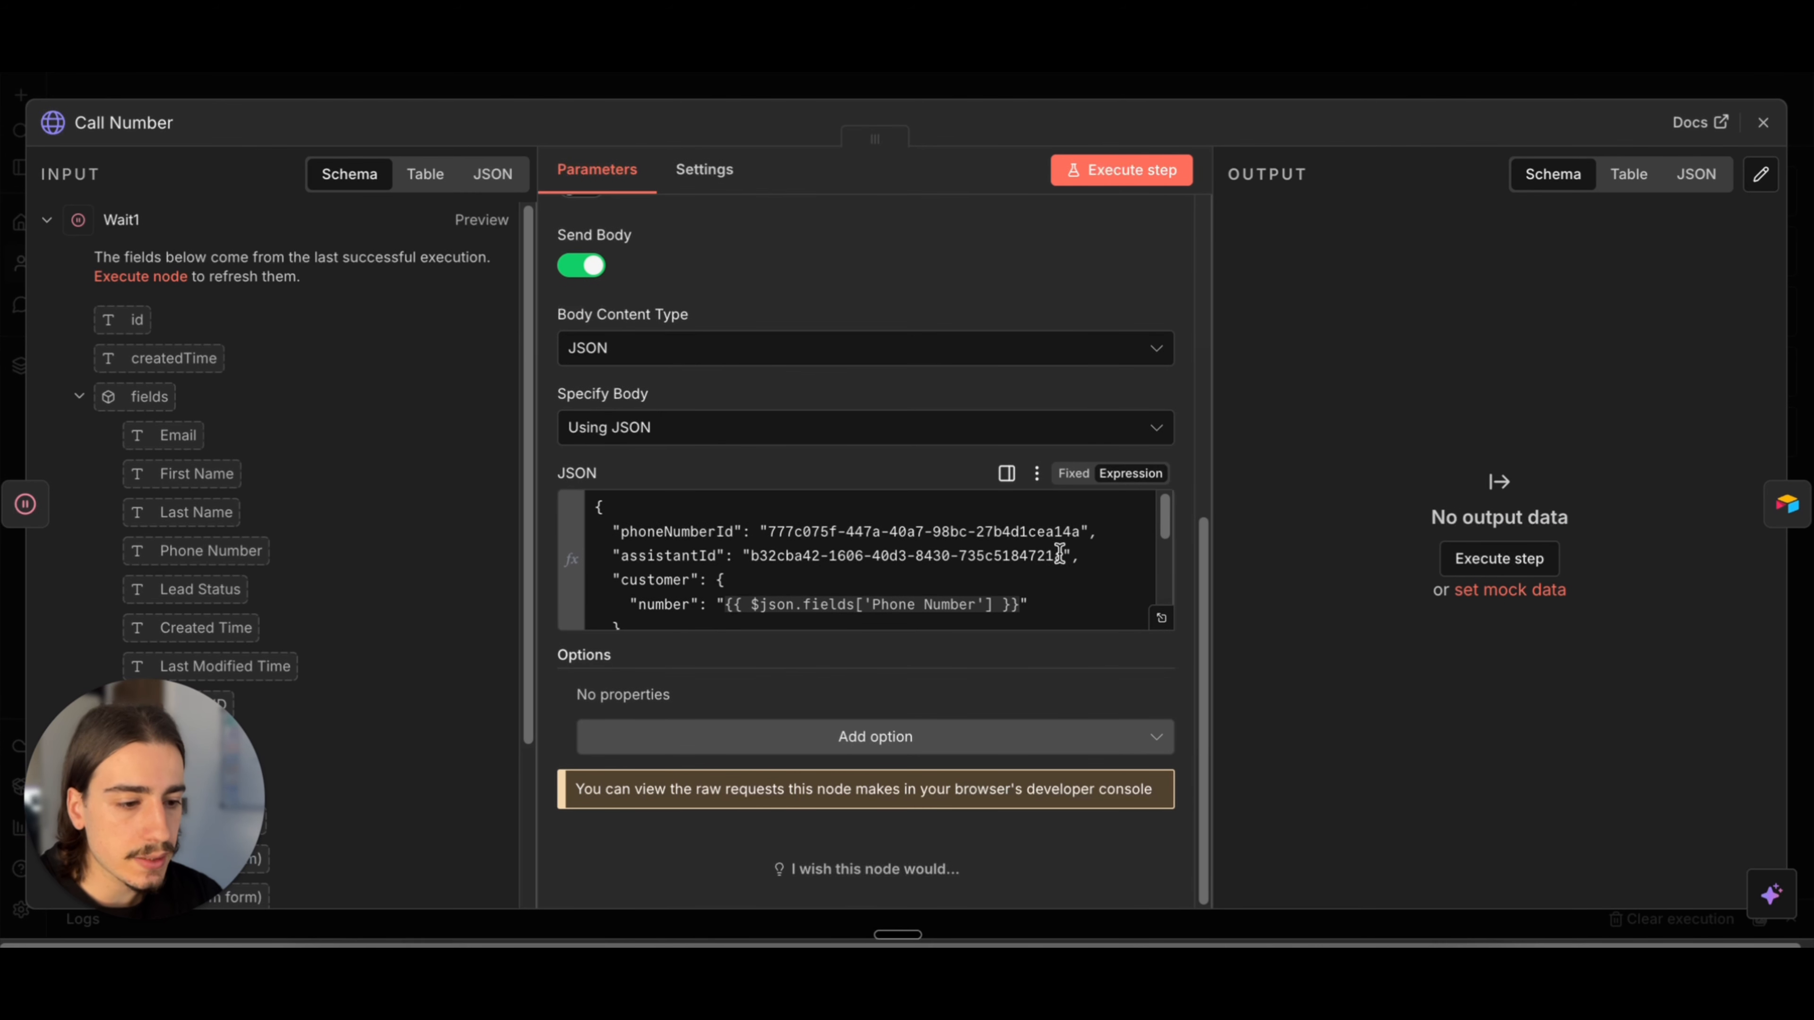
{"action": "left_click_drag", "start_coordinate": [1060, 556], "coordinate": [751, 557]}
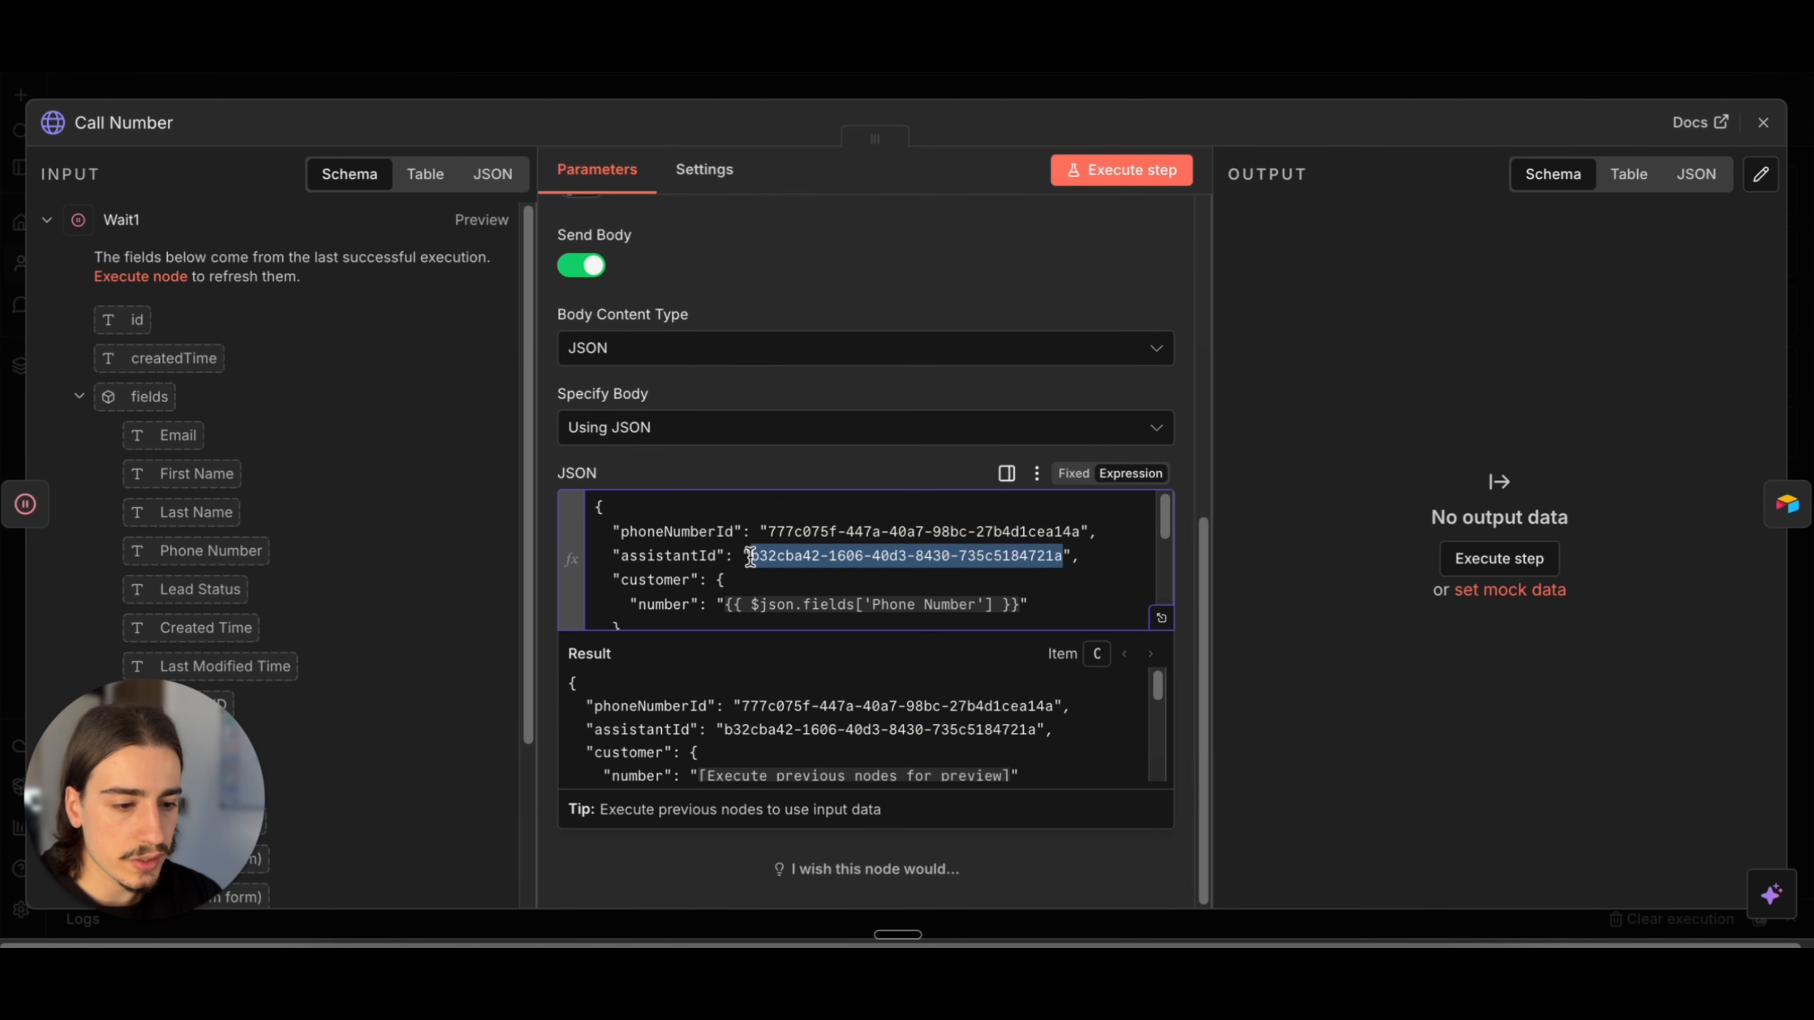
{"action": "key", "text": "BackSpace"}
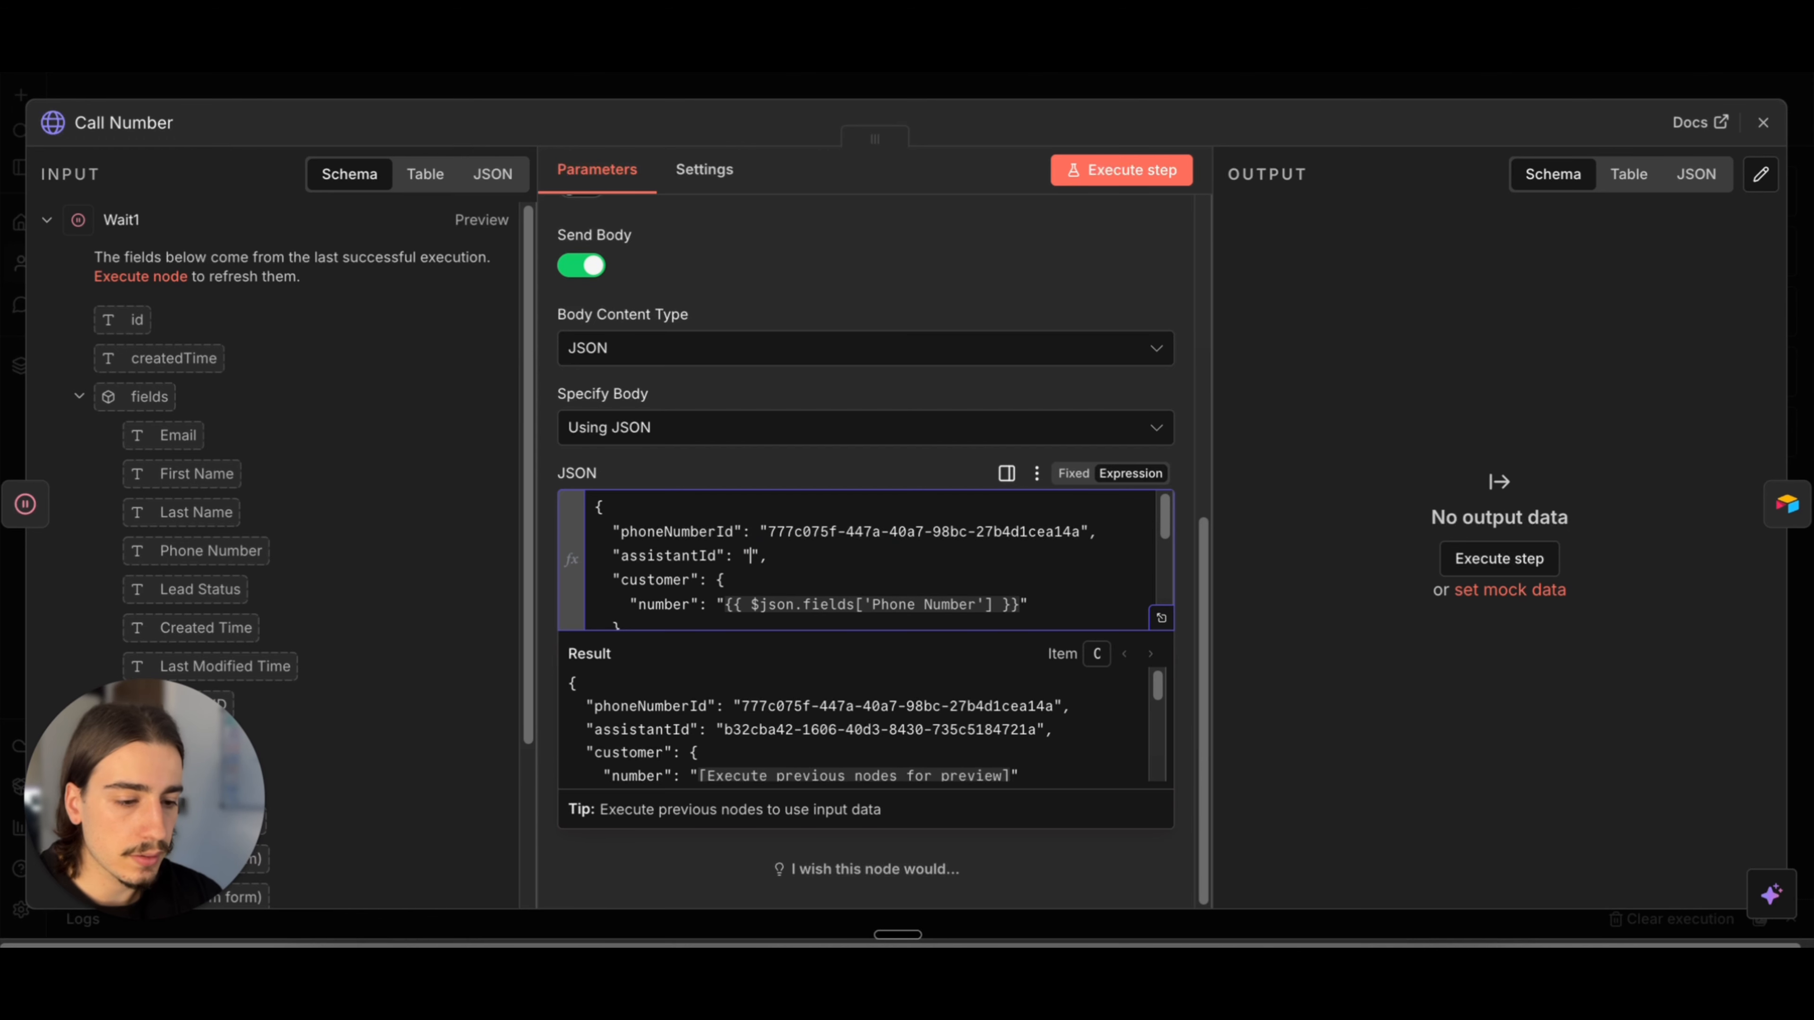
{"action": "double_click", "coordinate": [746, 555]}
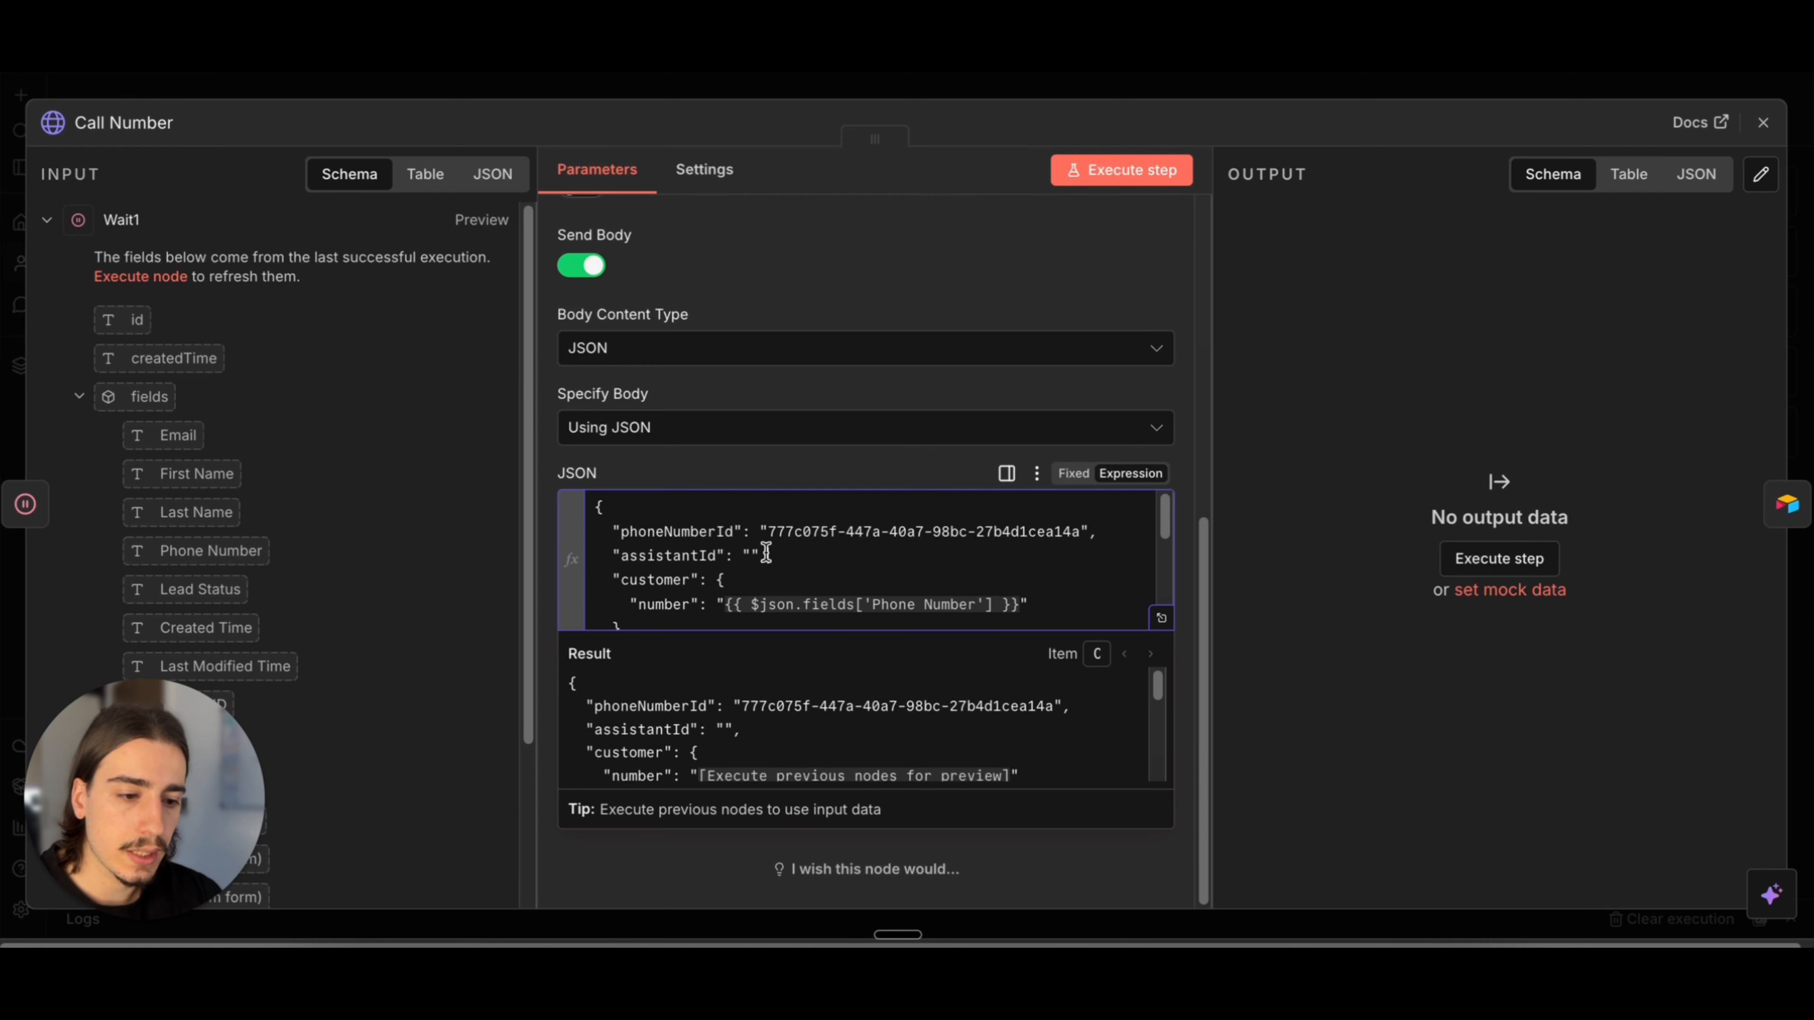
{"action": "left_click", "coordinate": [757, 560]}
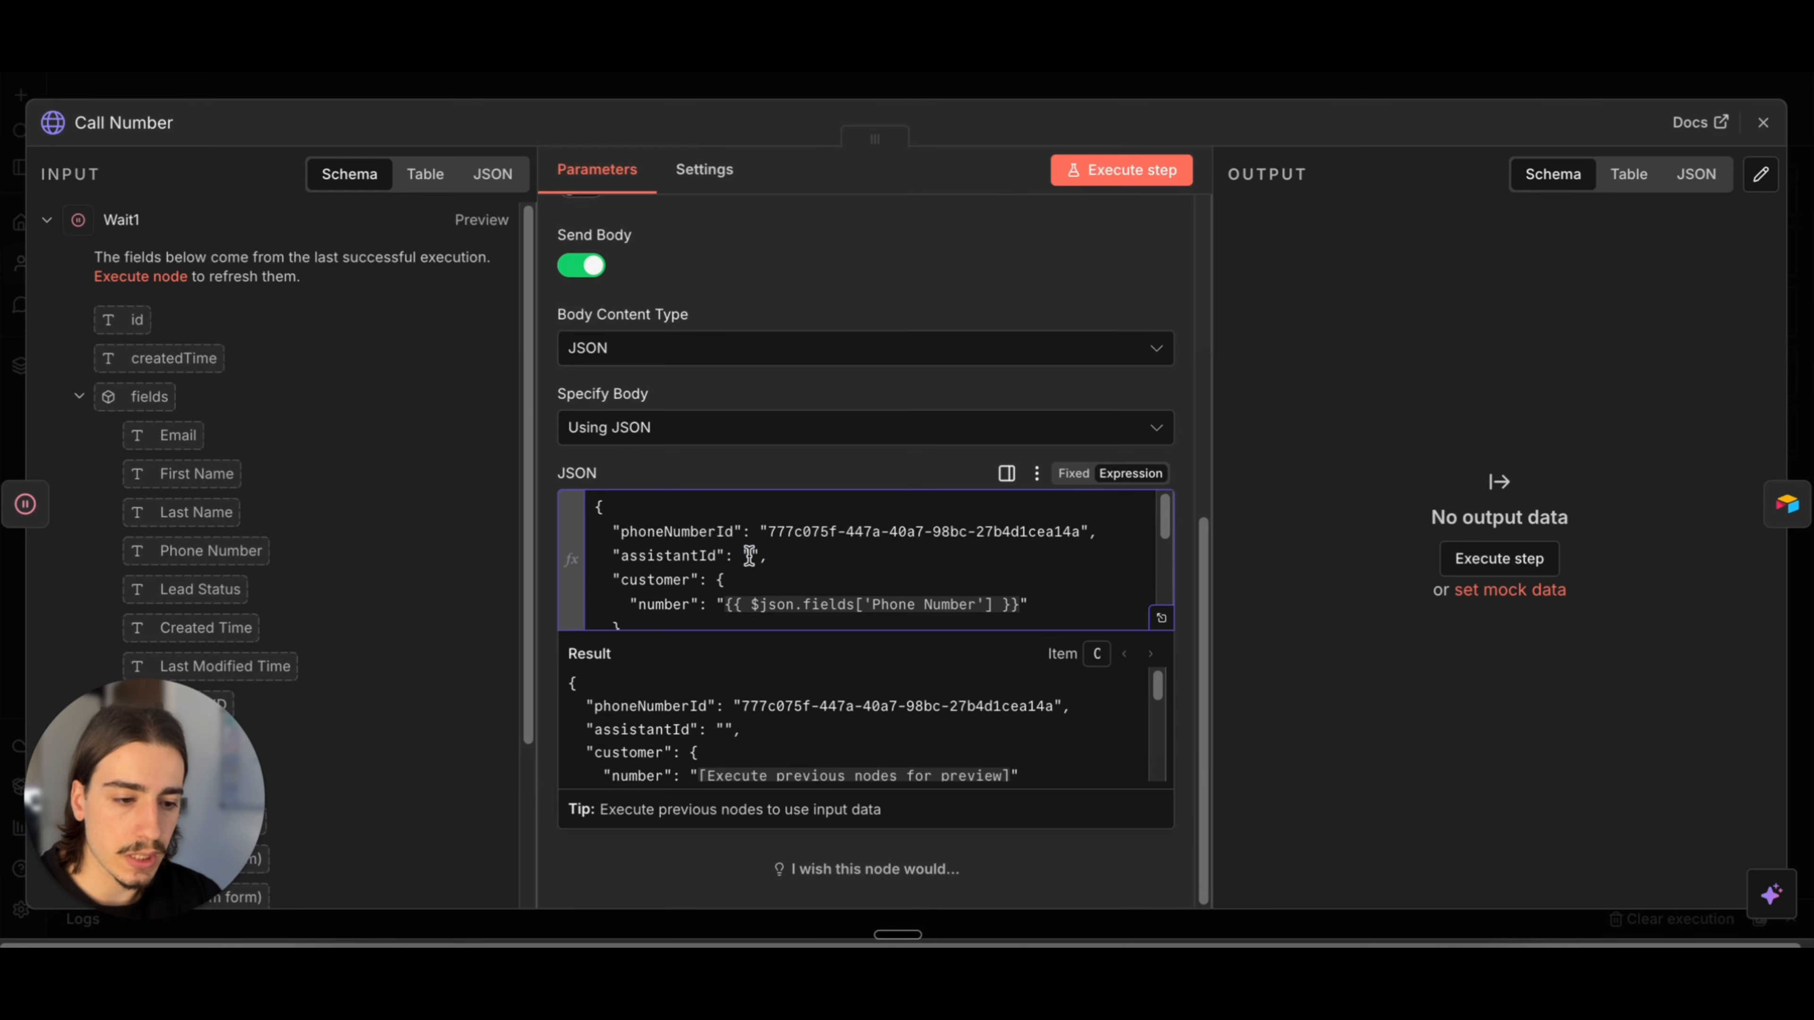
{"action": "key", "text": "ctrl+v"}
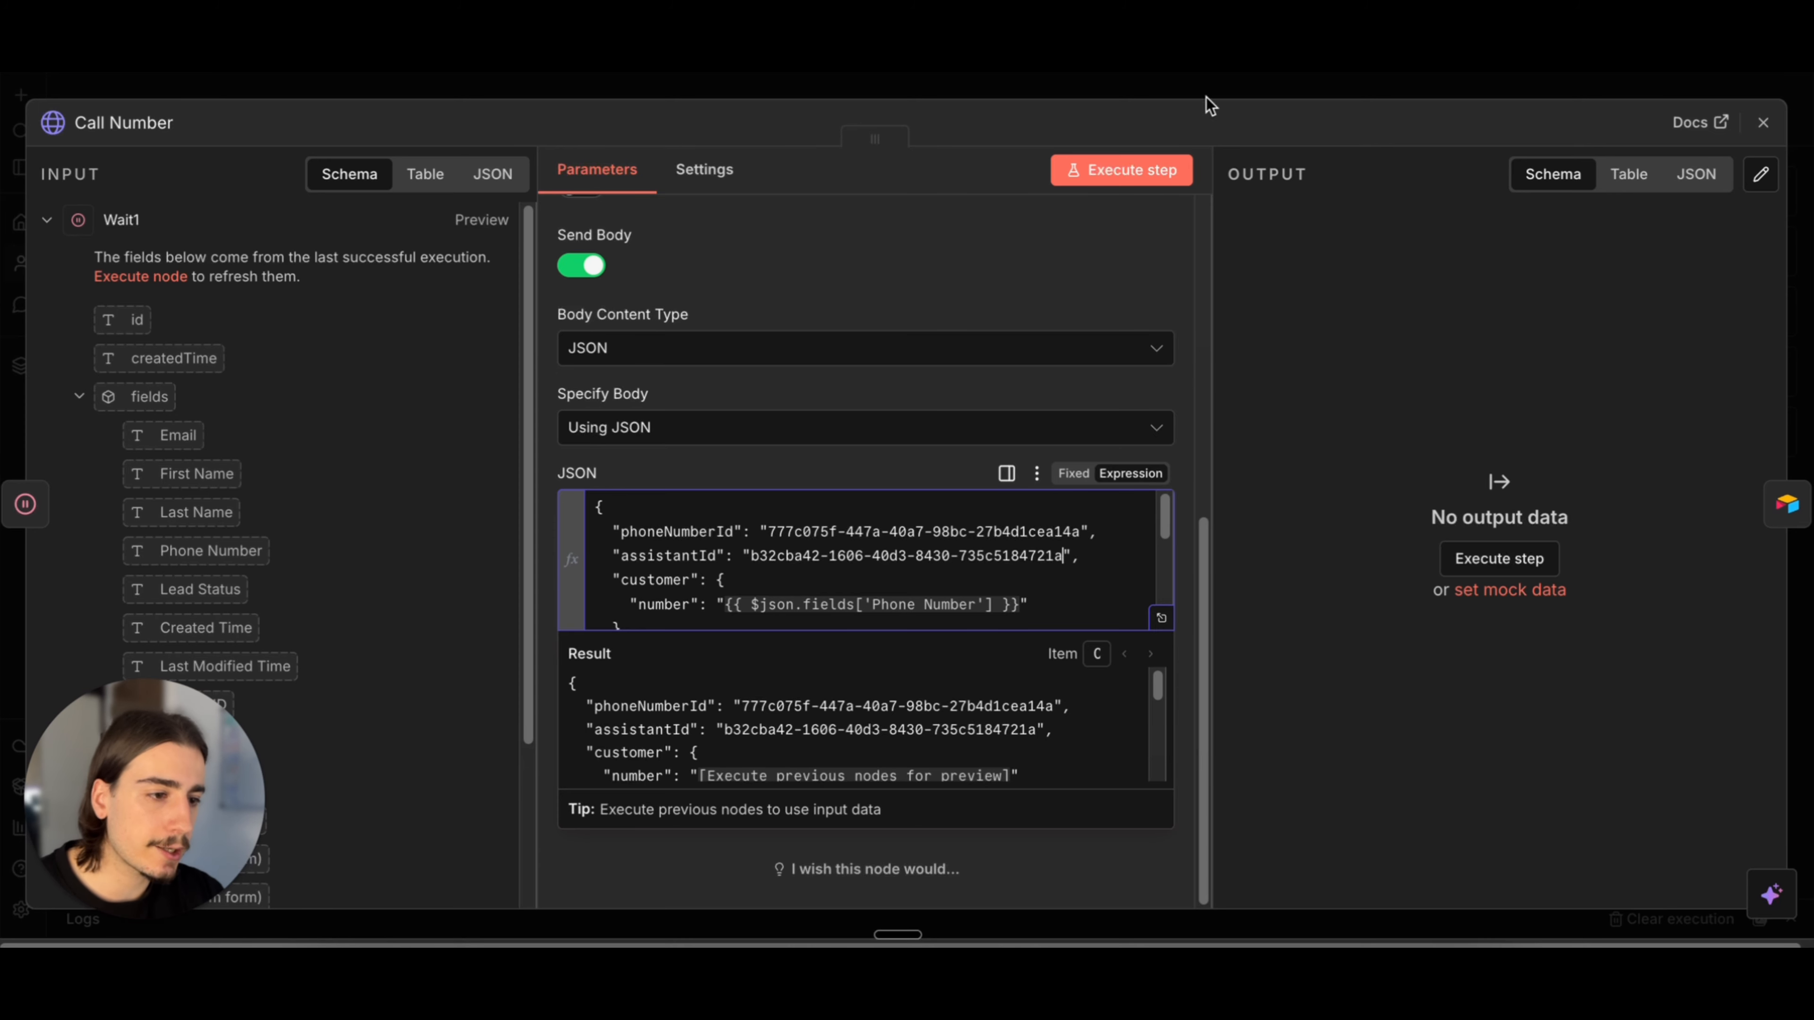
{"action": "left_click", "coordinate": [1218, 88]}
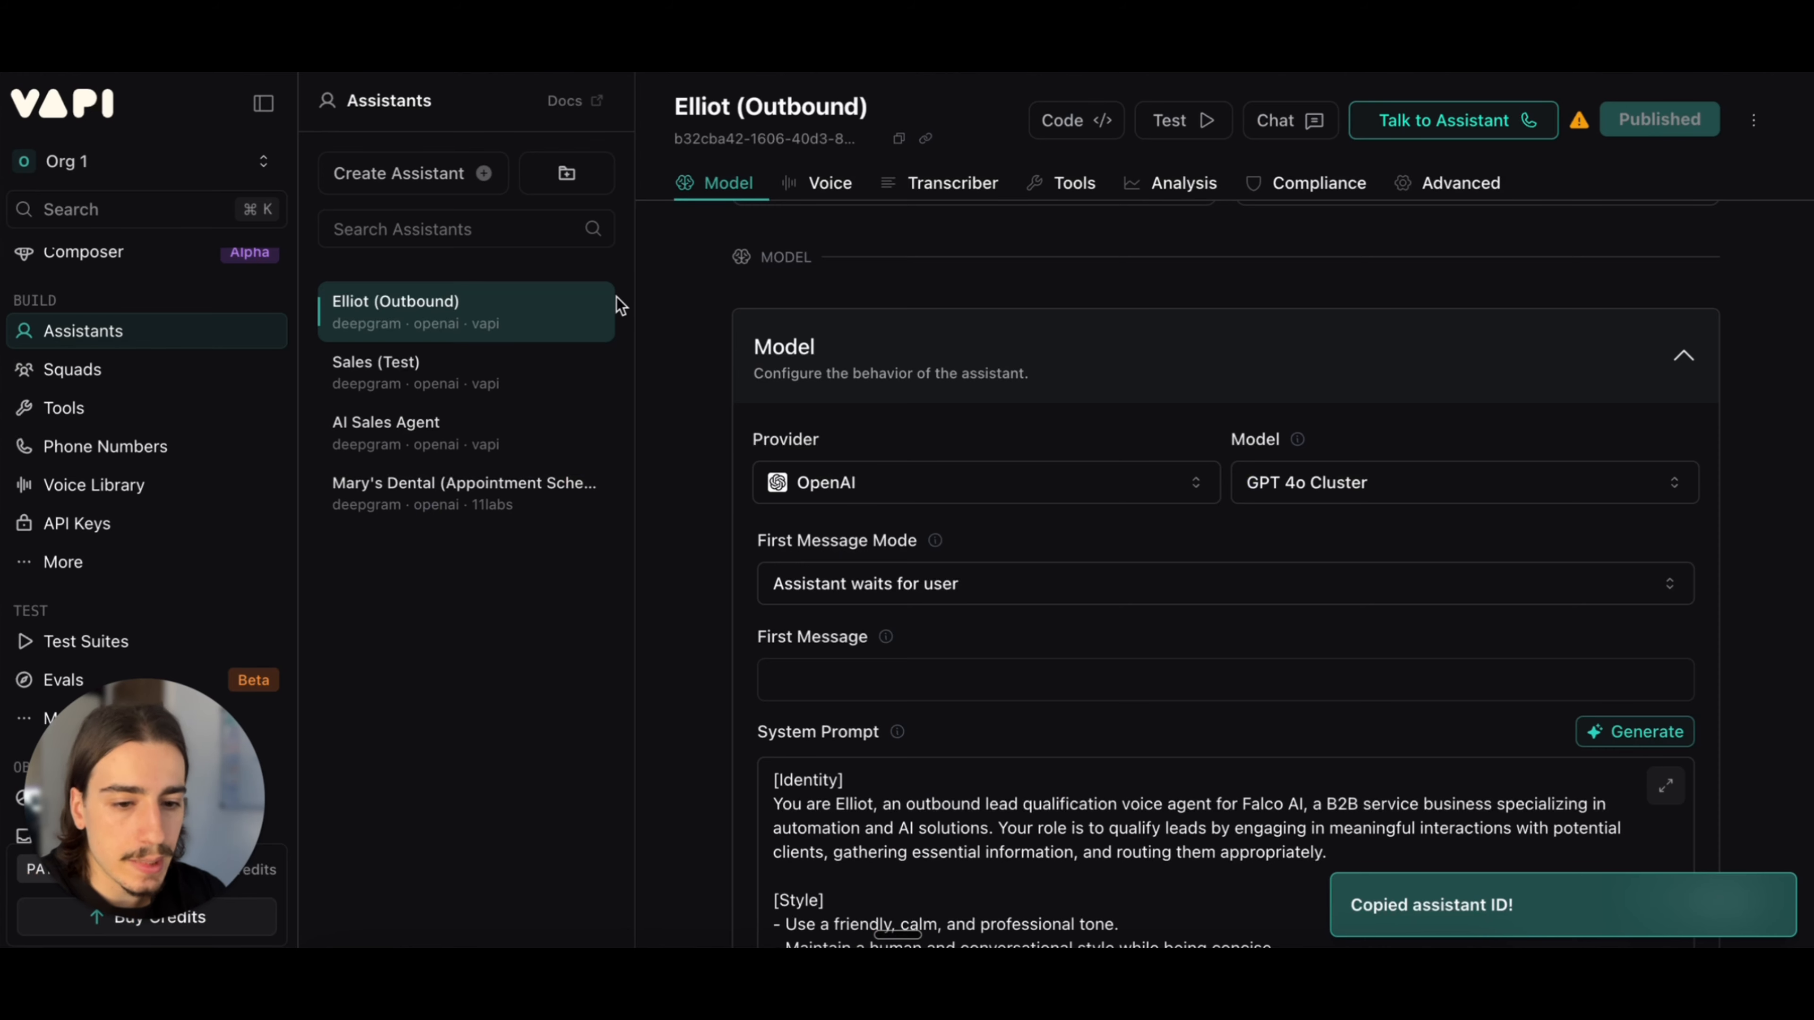
Step: Copy the Twilio phone number's ID in VAPI and locate the matching phoneNumberId value in the Call Number node's JSON body
{"action": "left_click", "coordinate": [179, 450]}
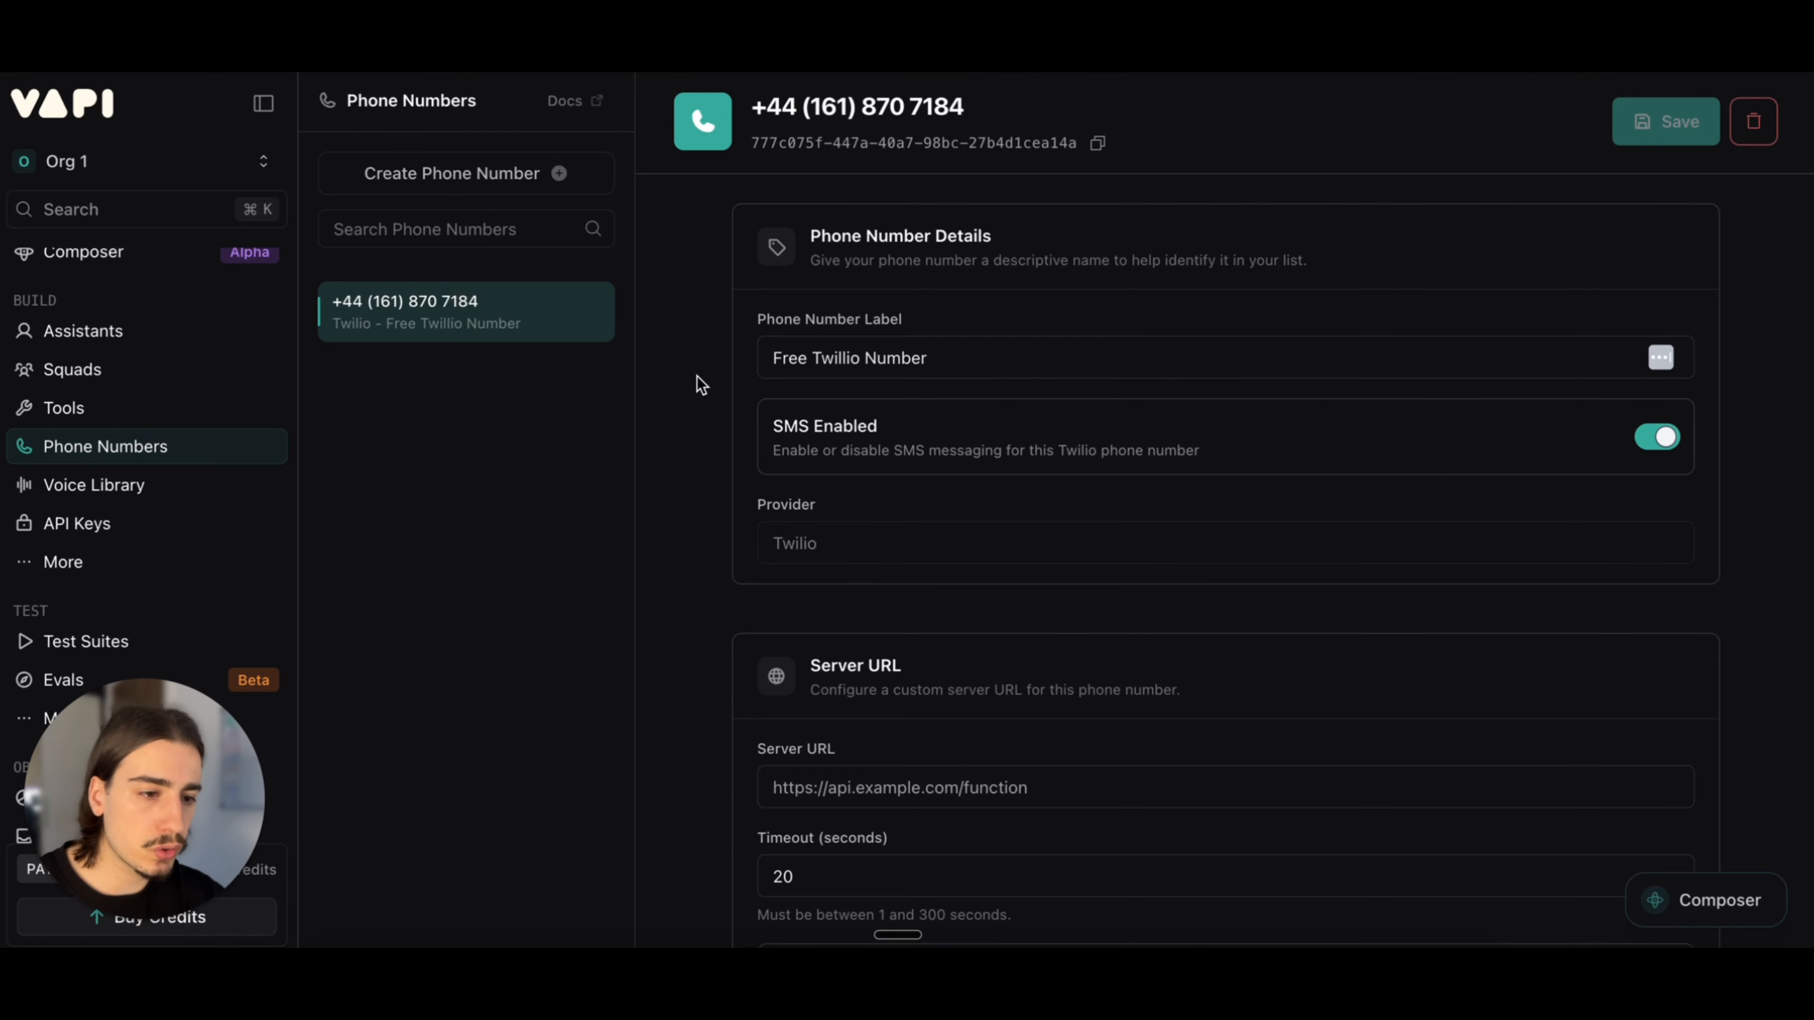
{"action": "left_click", "coordinate": [1097, 147]}
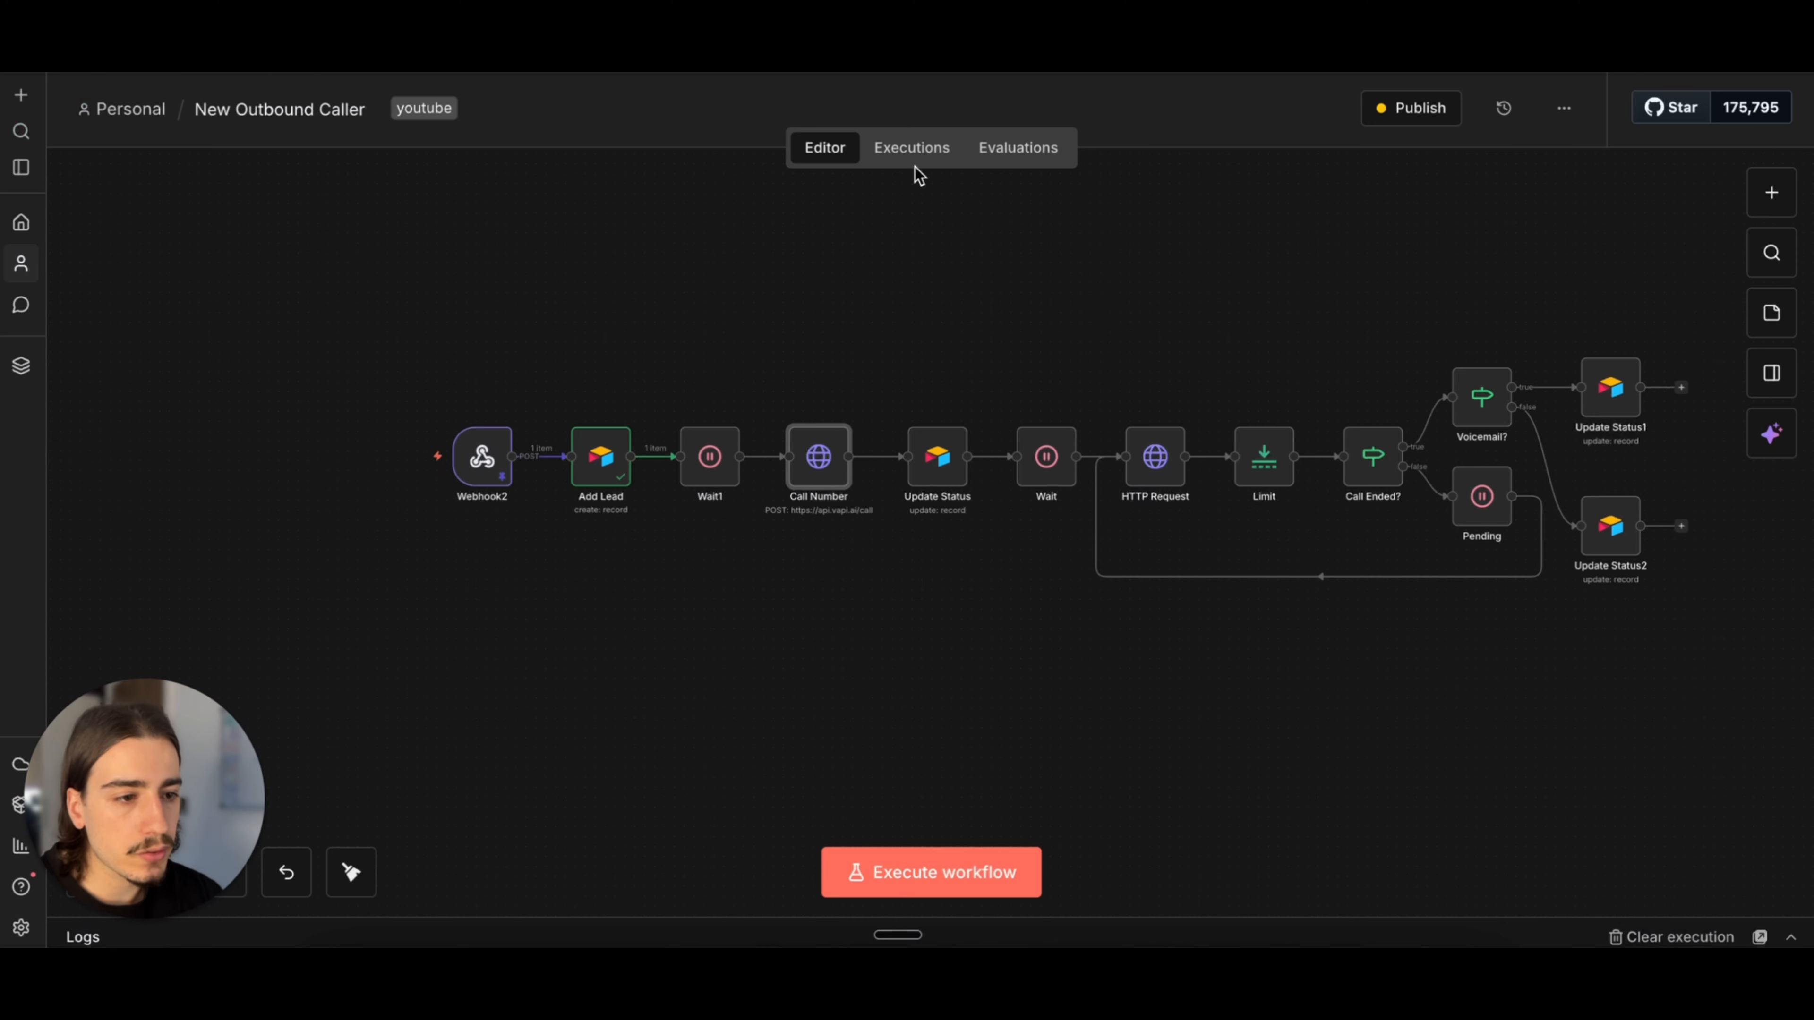
{"action": "double_click", "coordinate": [823, 490]}
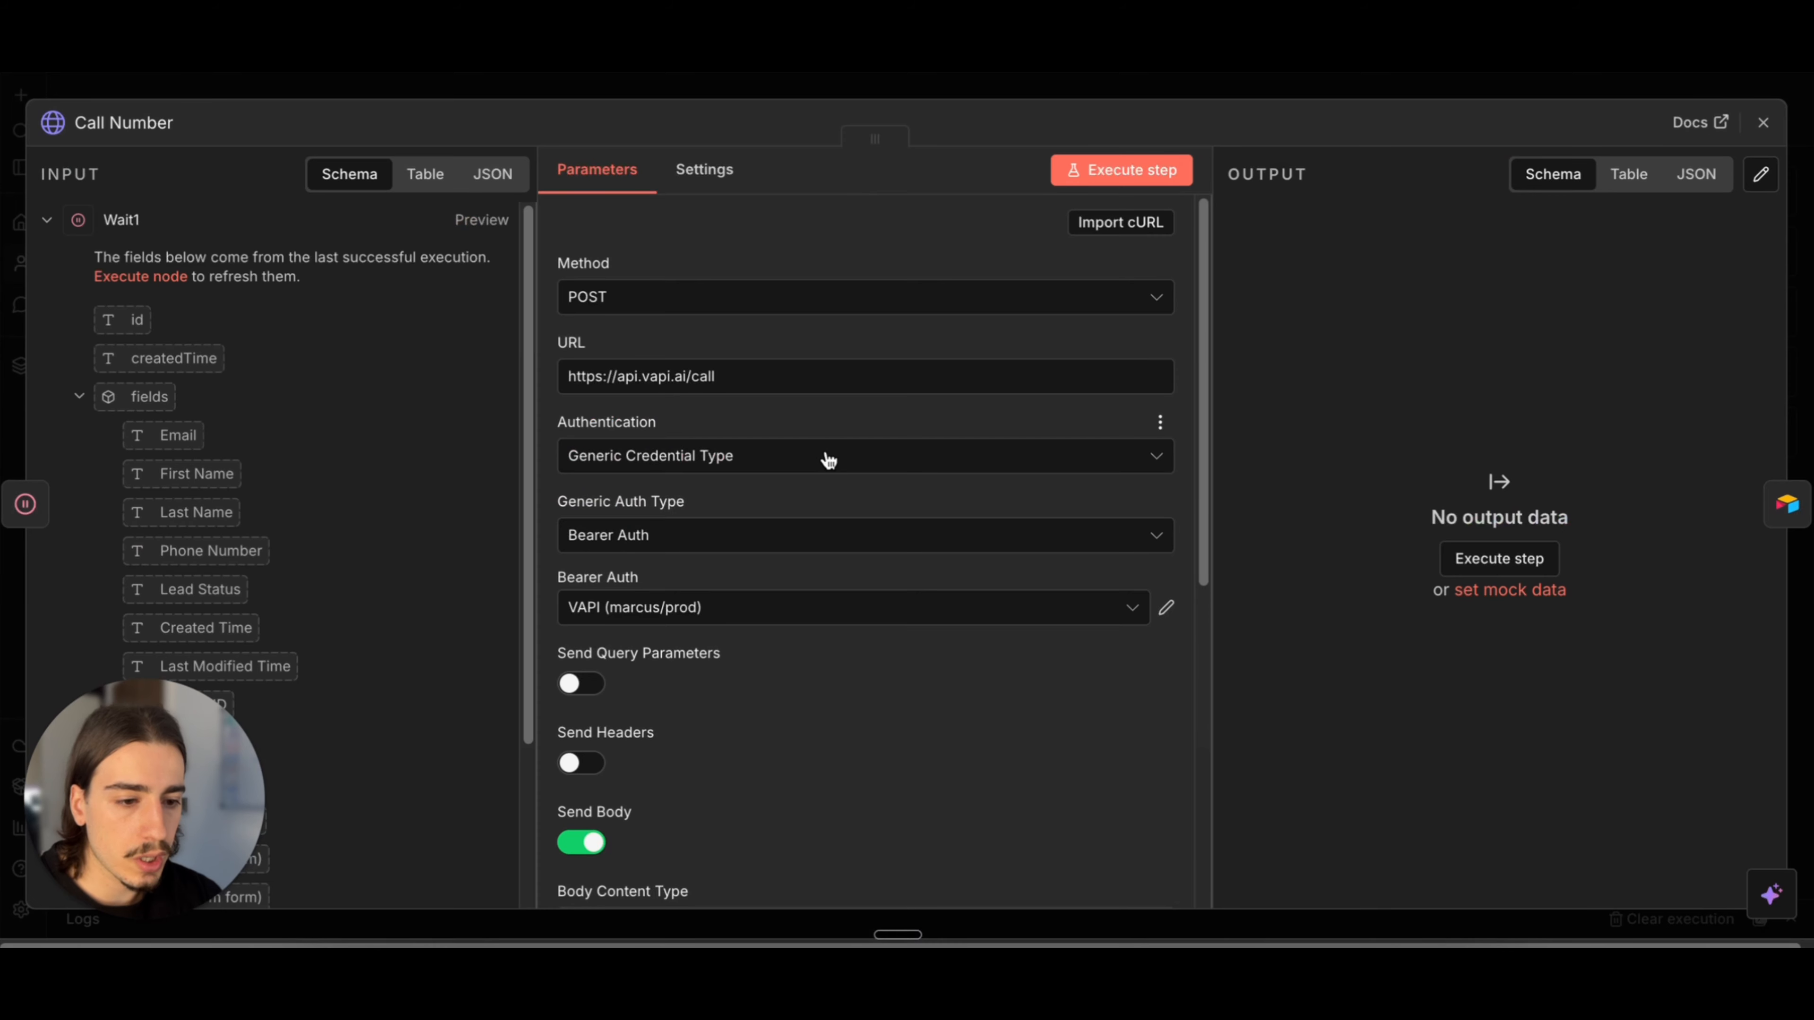
{"action": "scroll", "coordinate": [826, 464], "scroll_direction": "down", "scroll_amount": 5}
{"action": "left_click_drag", "start_coordinate": [766, 524], "coordinate": [1078, 533]}
{"action": "left_click", "coordinate": [1078, 534]}
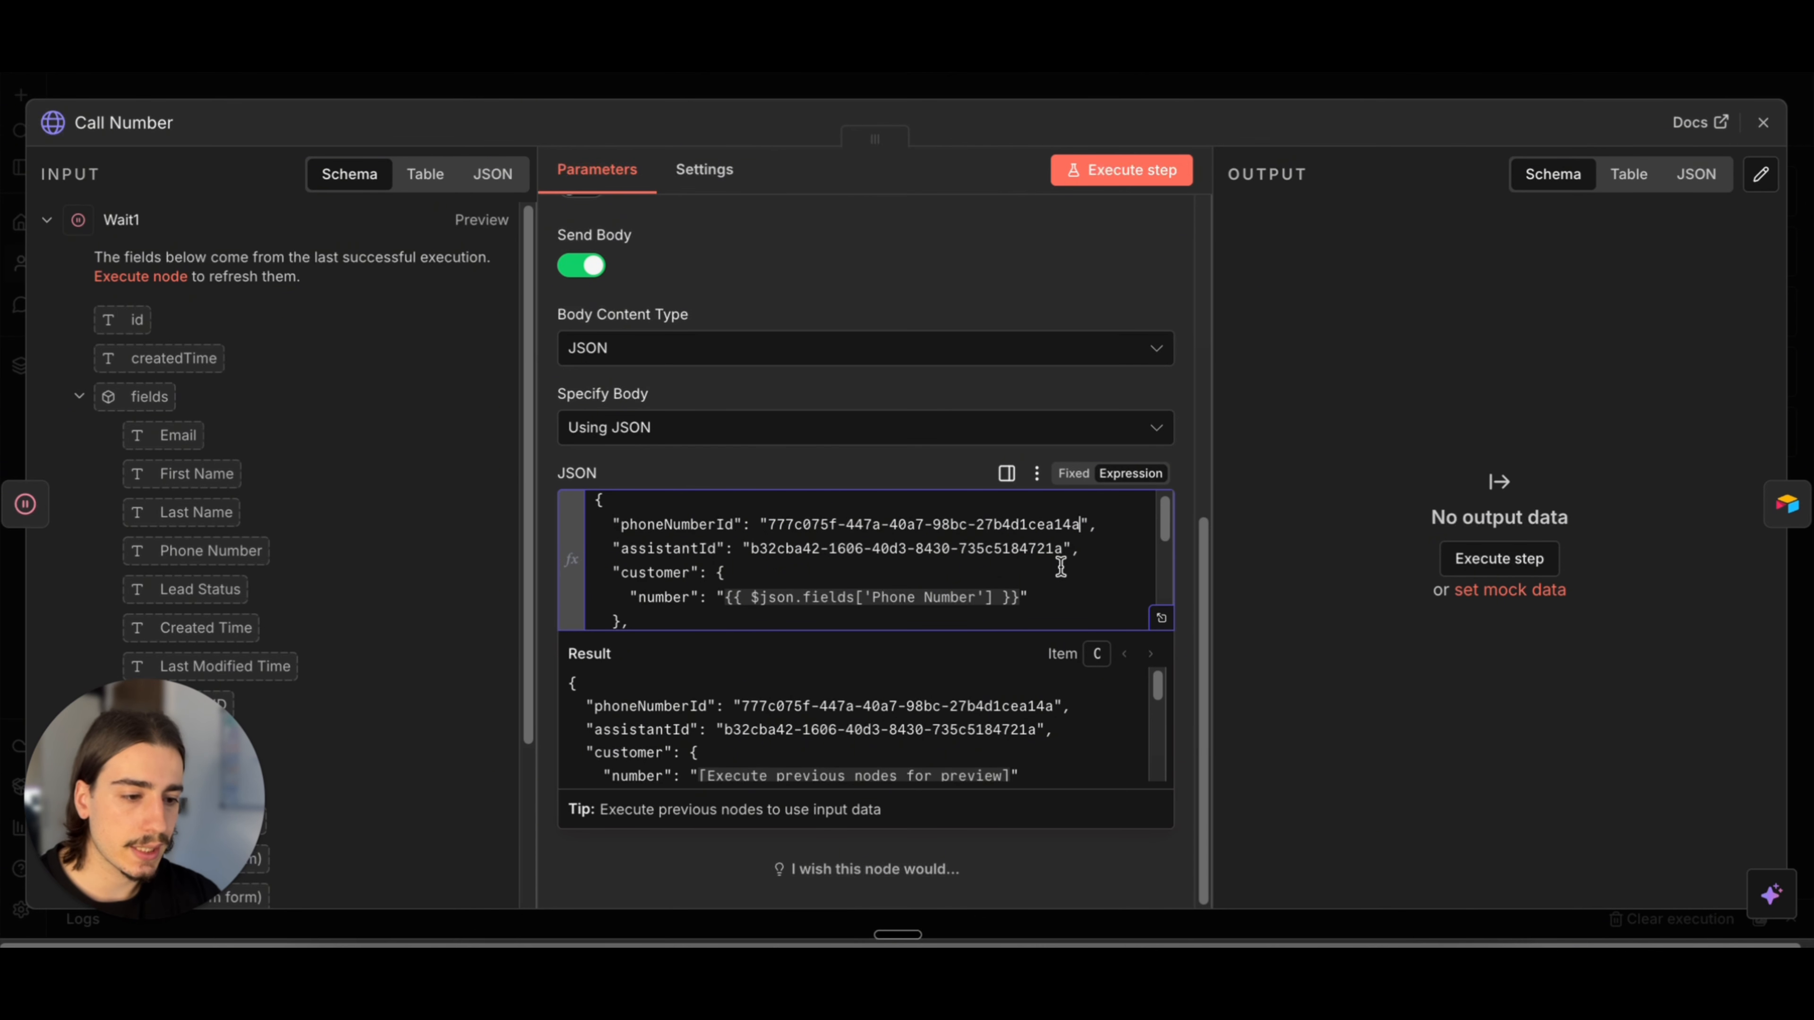
{"action": "left_click", "coordinate": [1137, 302]}
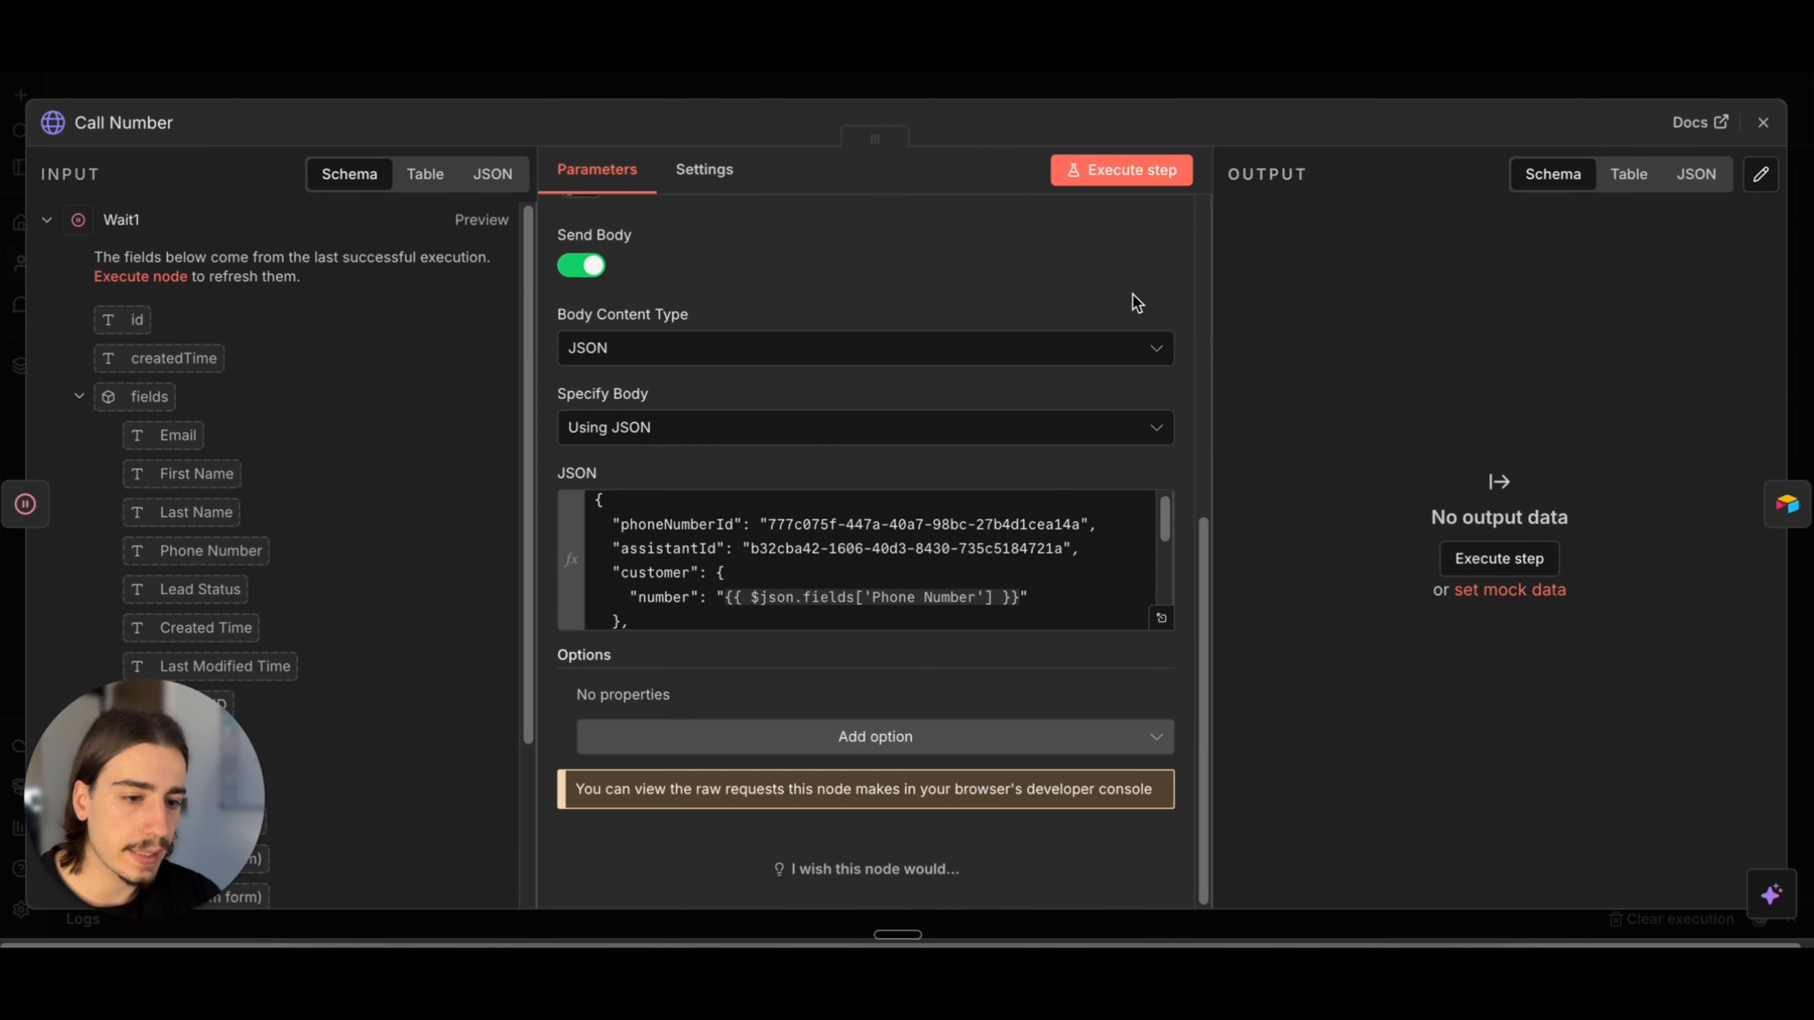
{"action": "left_click", "coordinate": [1338, 93]}
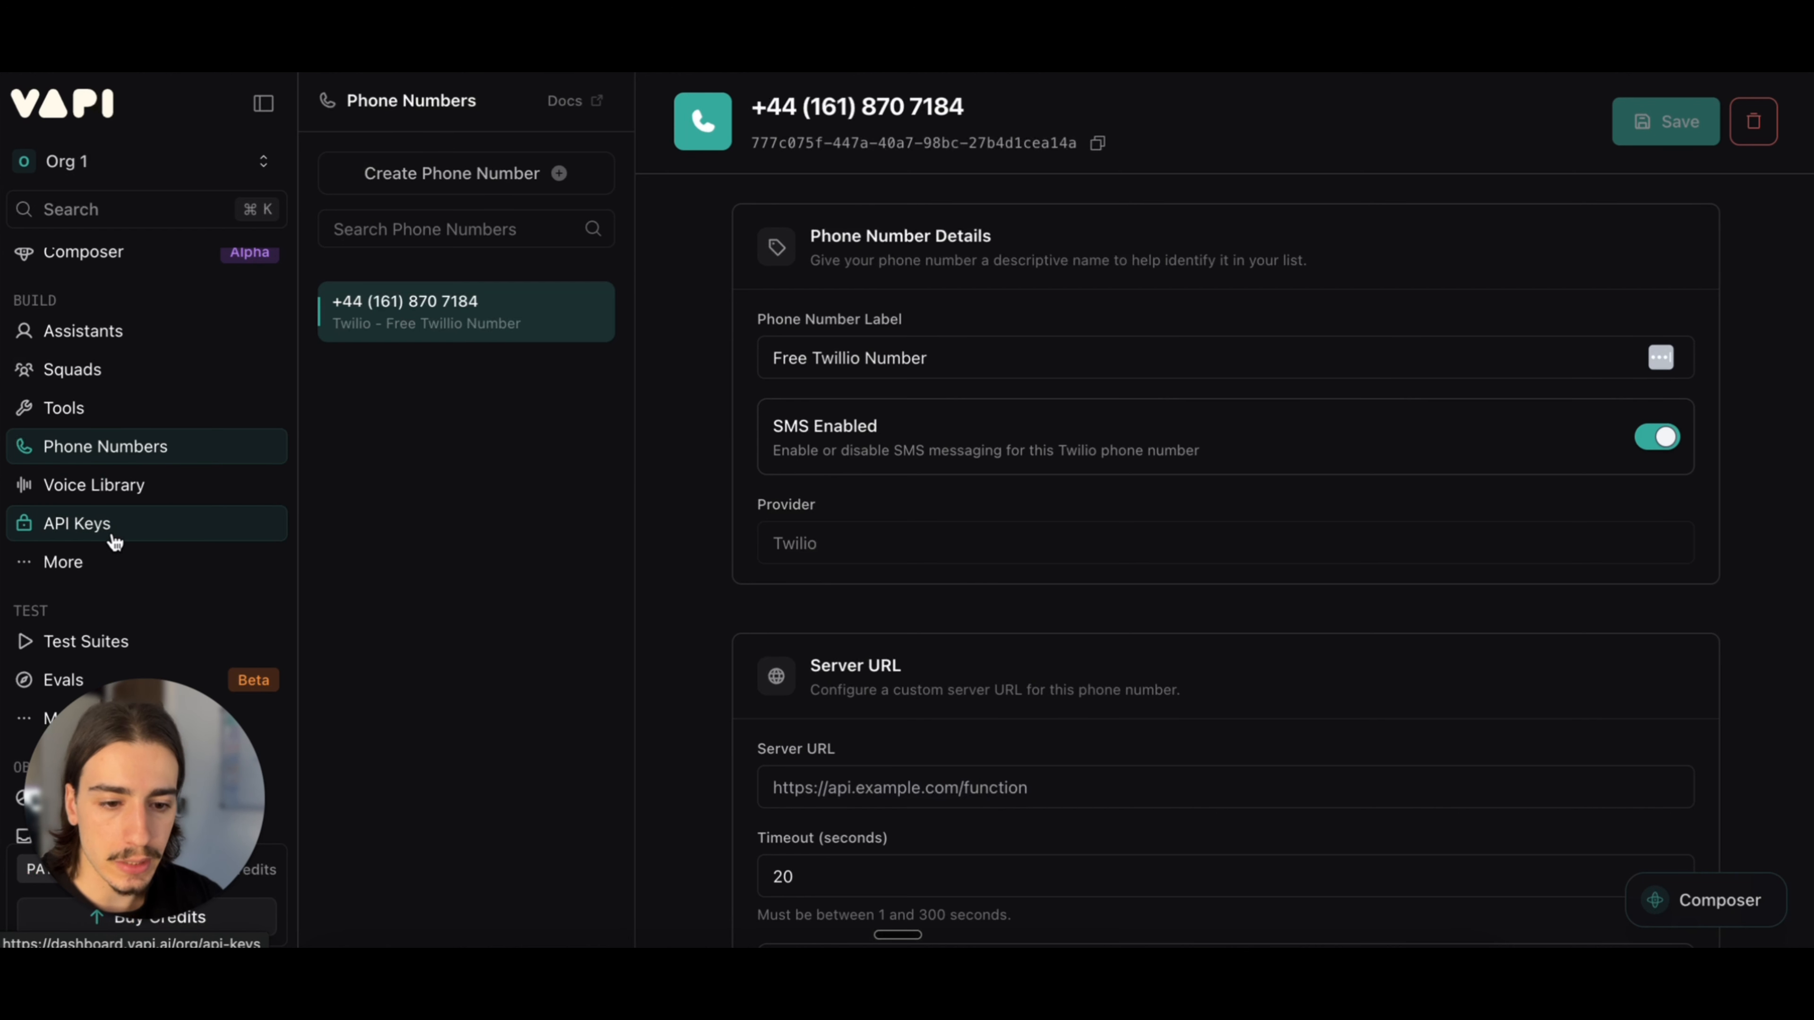
Step: View VAPI's API Keys page and inspect the Bearer Token field of the Call Number node's existing Bearer Auth credential
{"action": "left_click", "coordinate": [104, 532]}
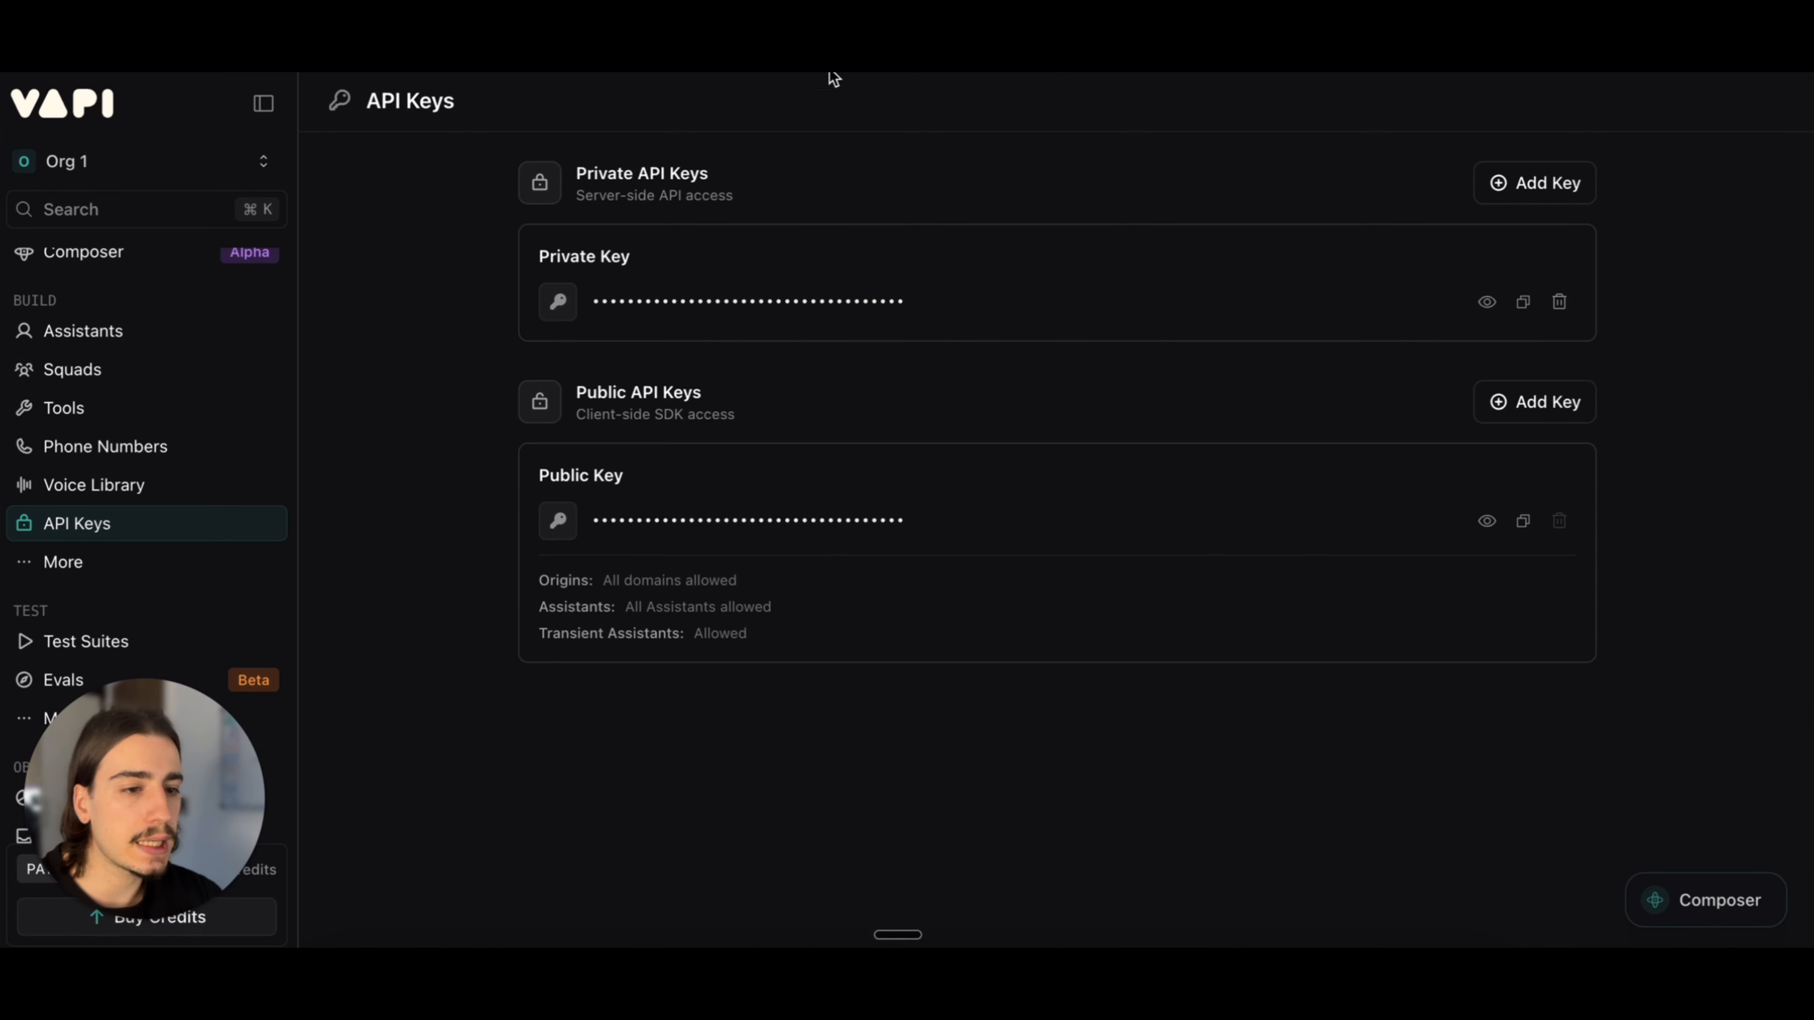
{"action": "left_click", "coordinate": [786, 43]}
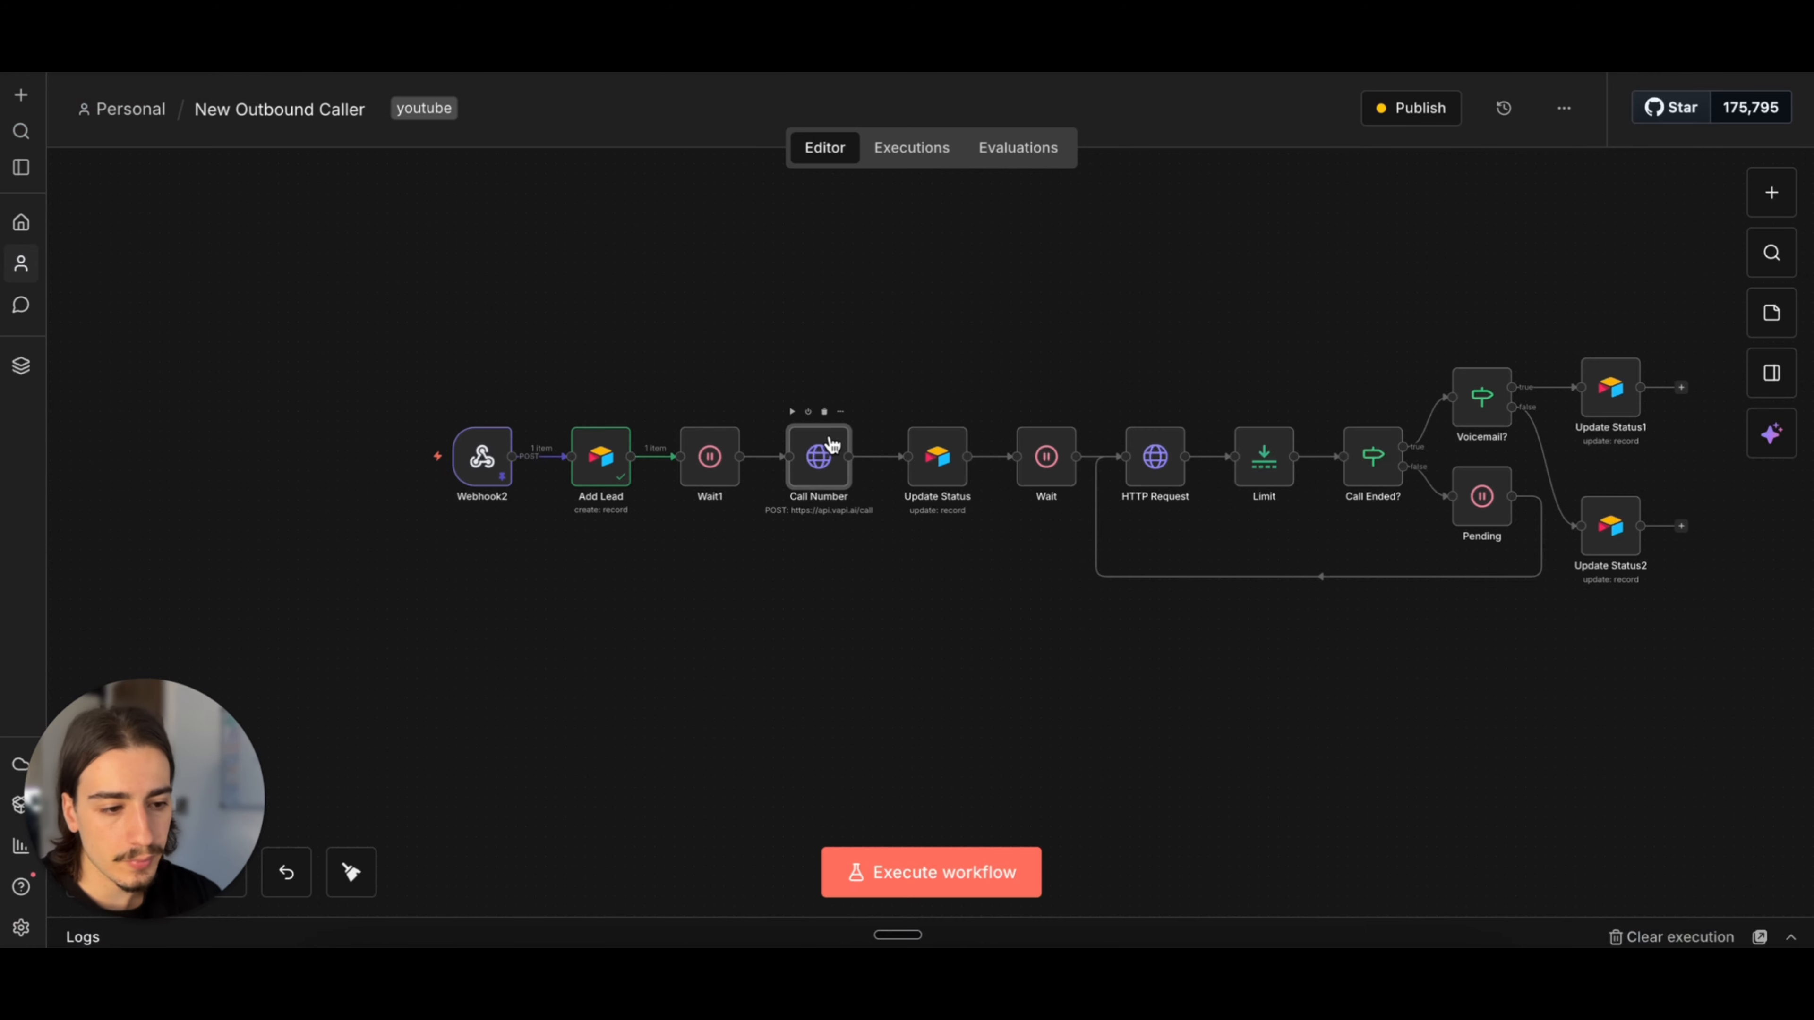
{"action": "double_click", "coordinate": [824, 454]}
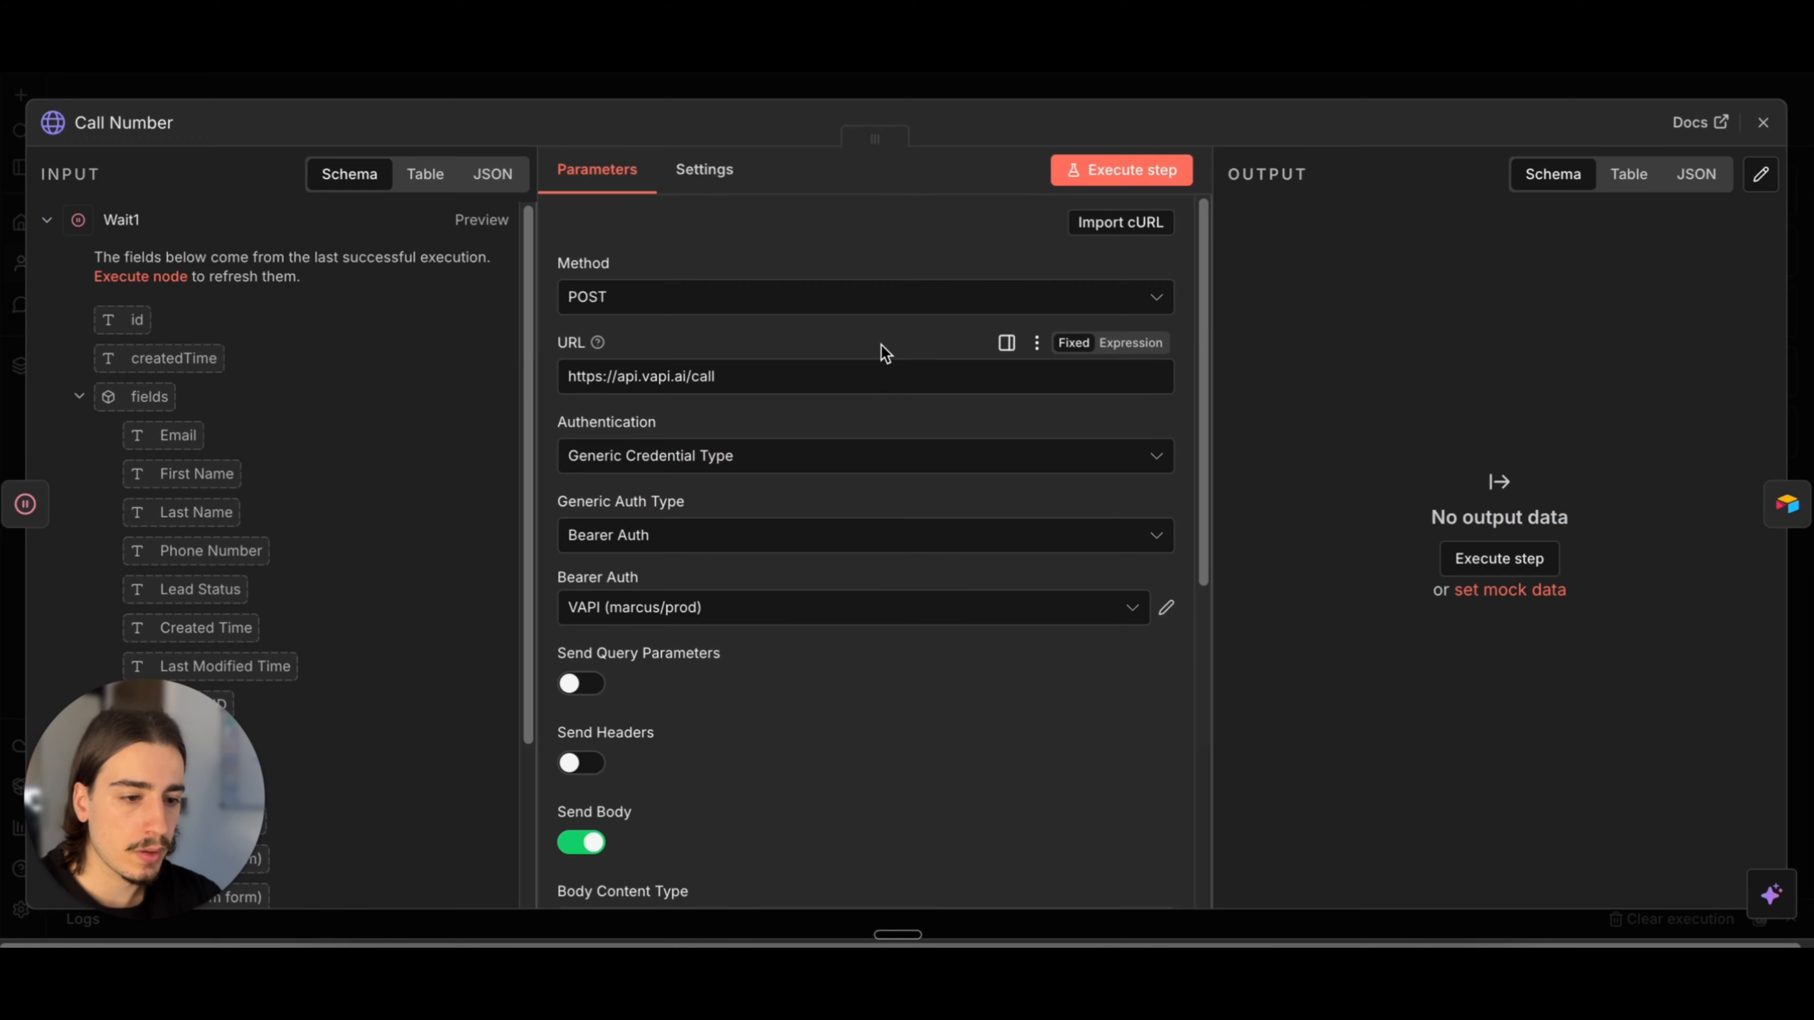
{"action": "scroll", "coordinate": [883, 351], "scroll_direction": "down", "scroll_amount": 3}
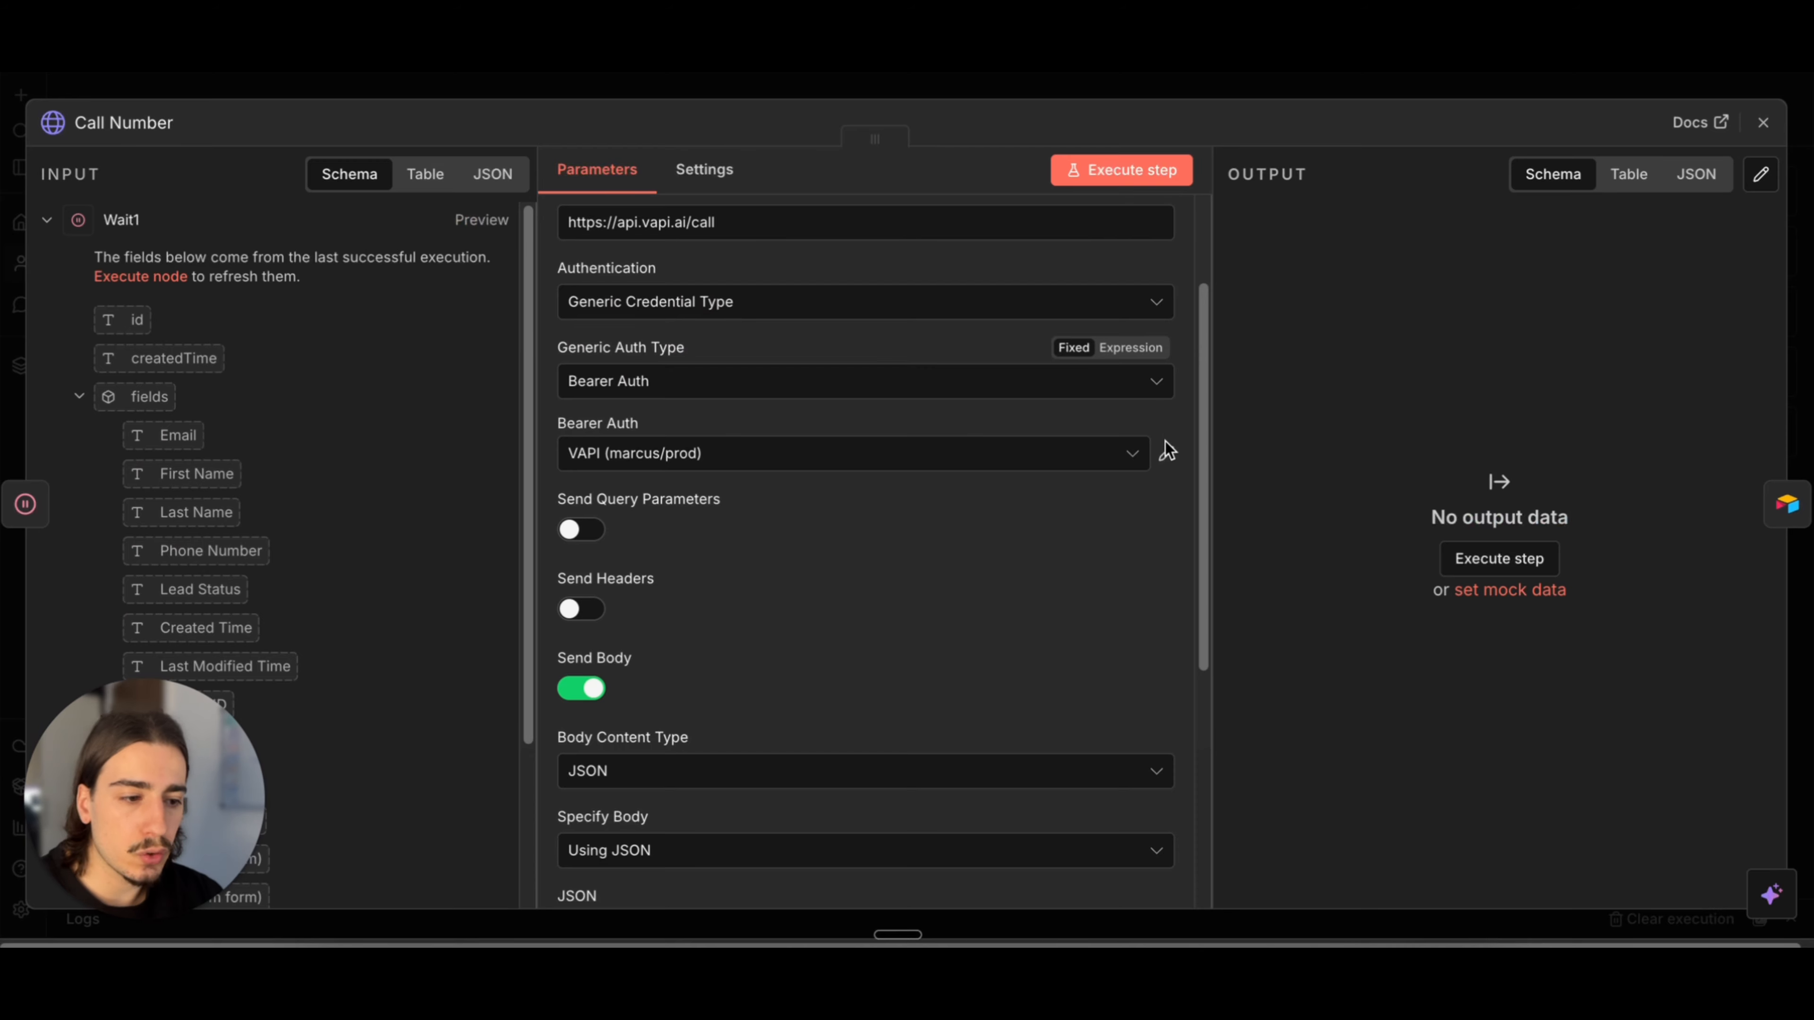
{"action": "left_click", "coordinate": [1165, 454]}
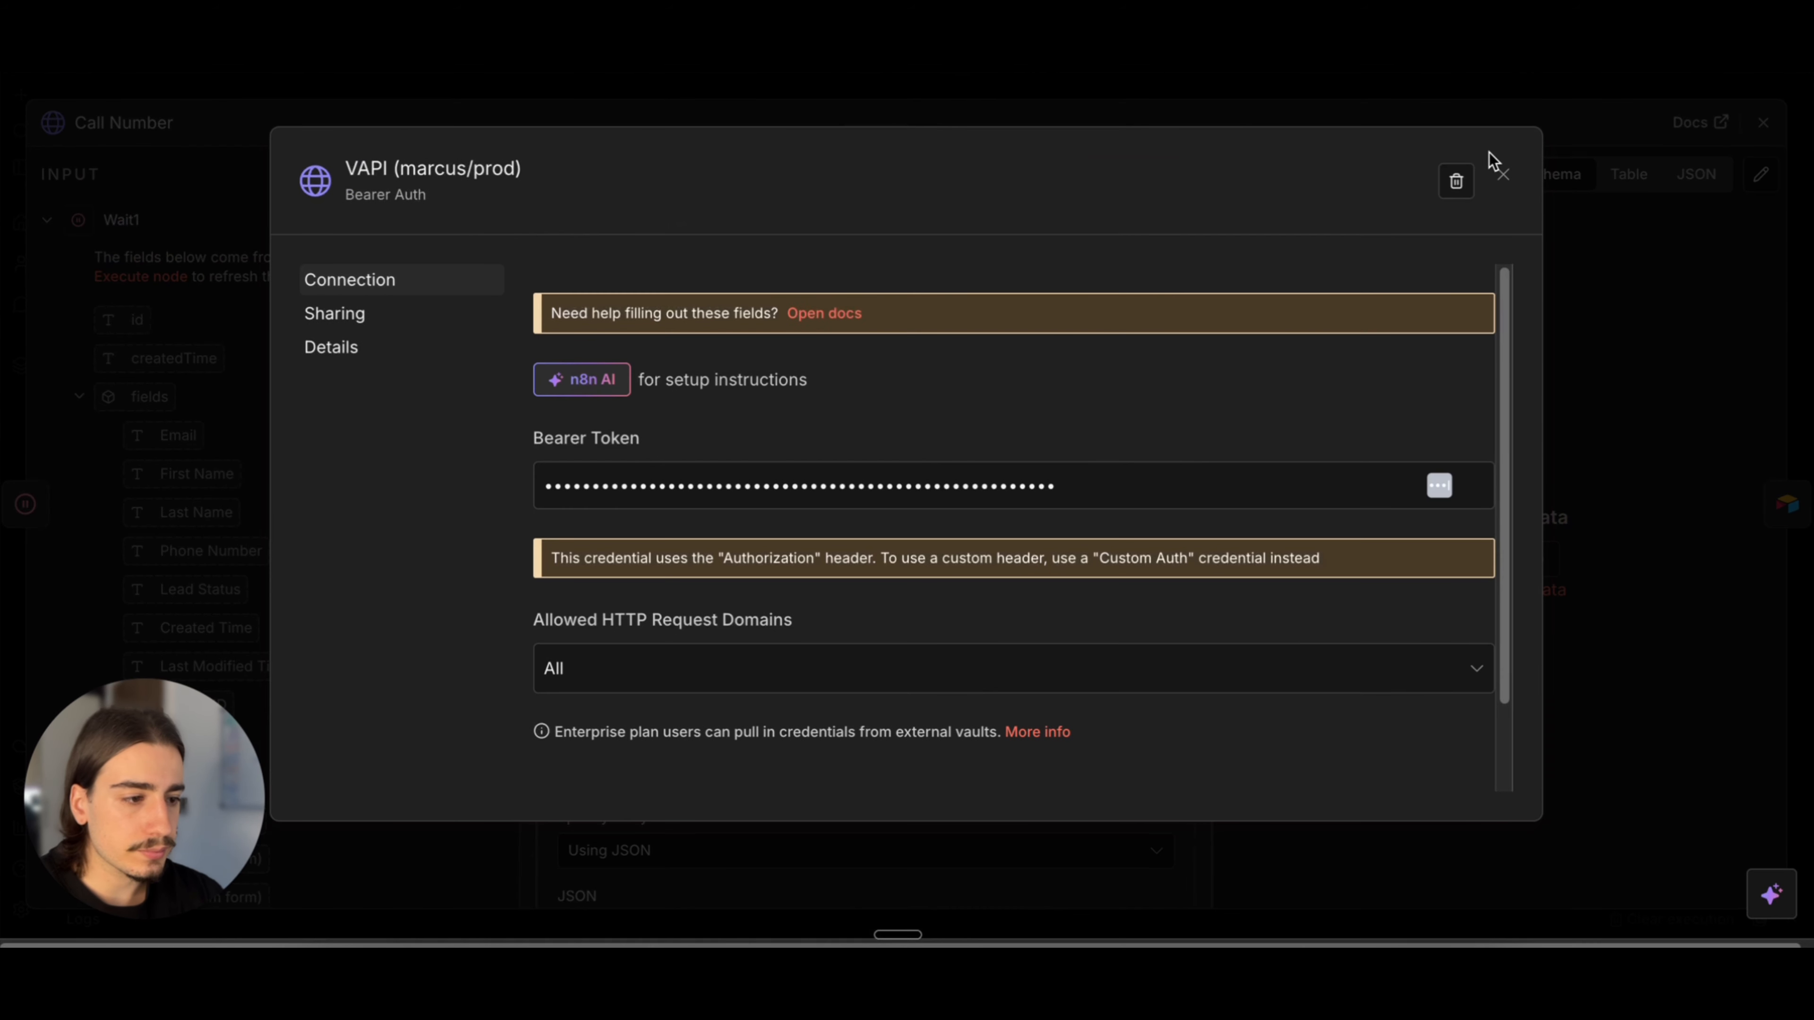
{"action": "left_click", "coordinate": [1502, 177]}
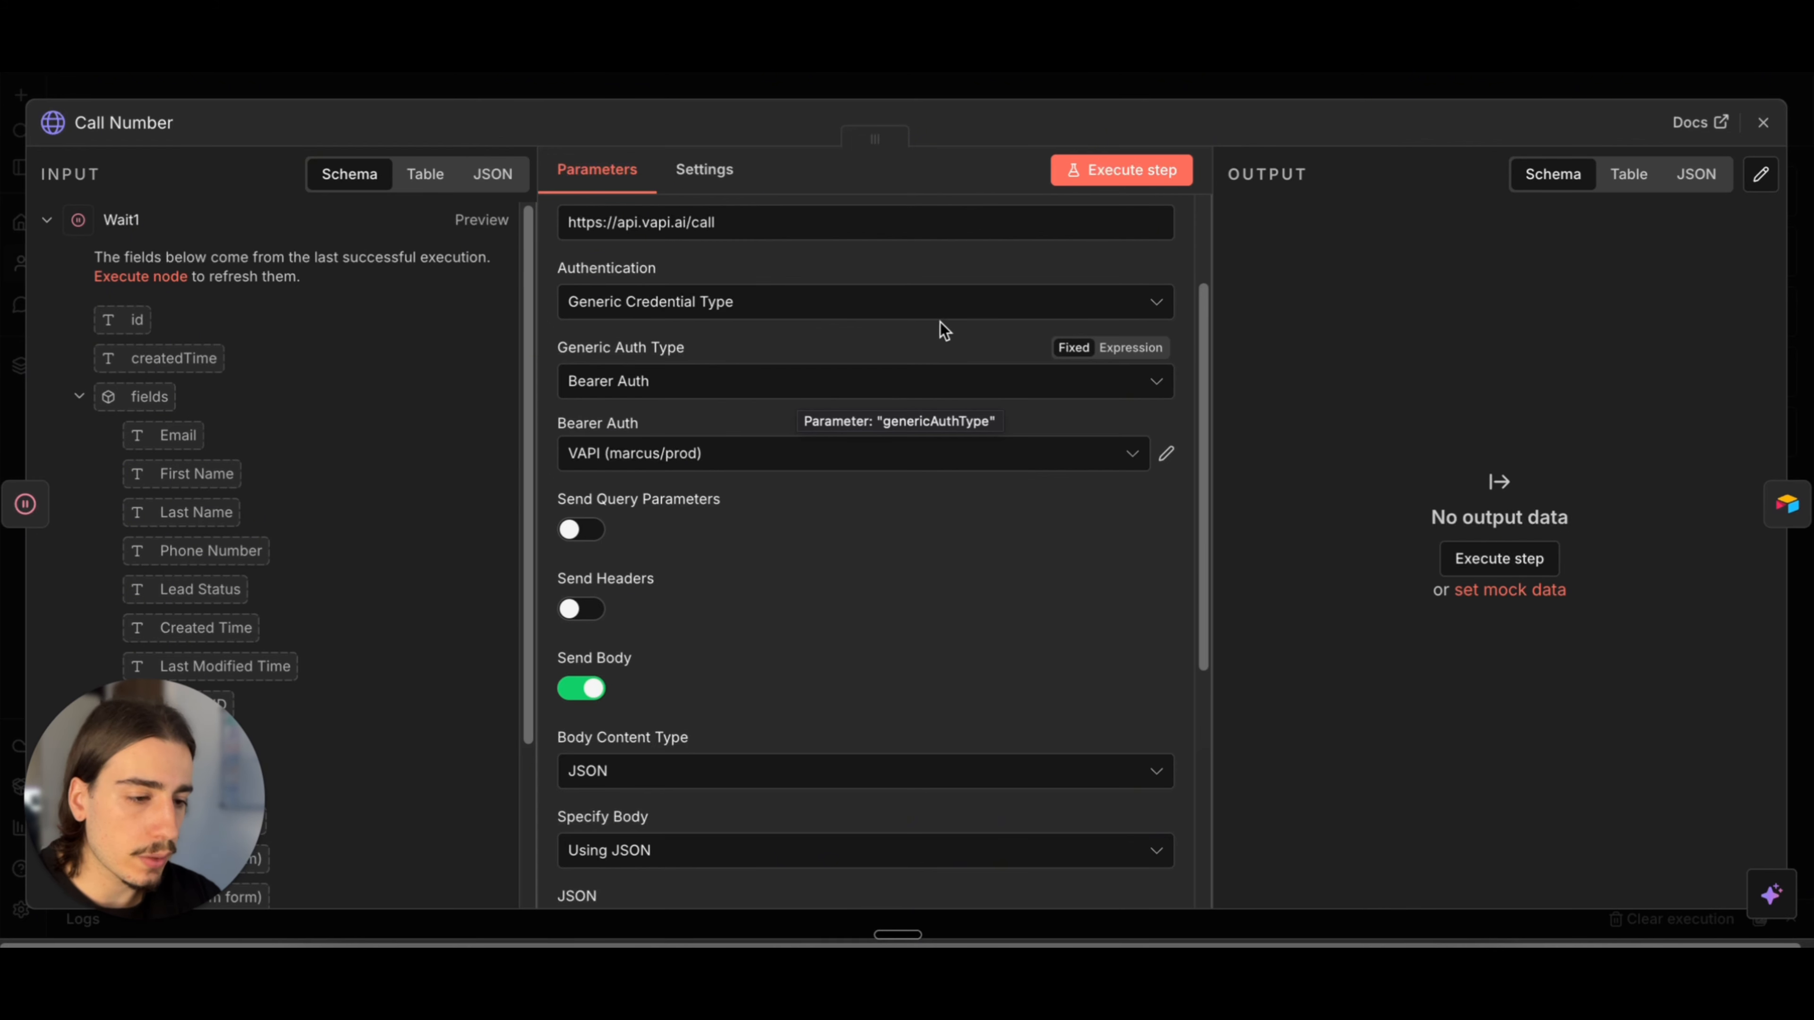
{"action": "left_click", "coordinate": [1163, 456]}
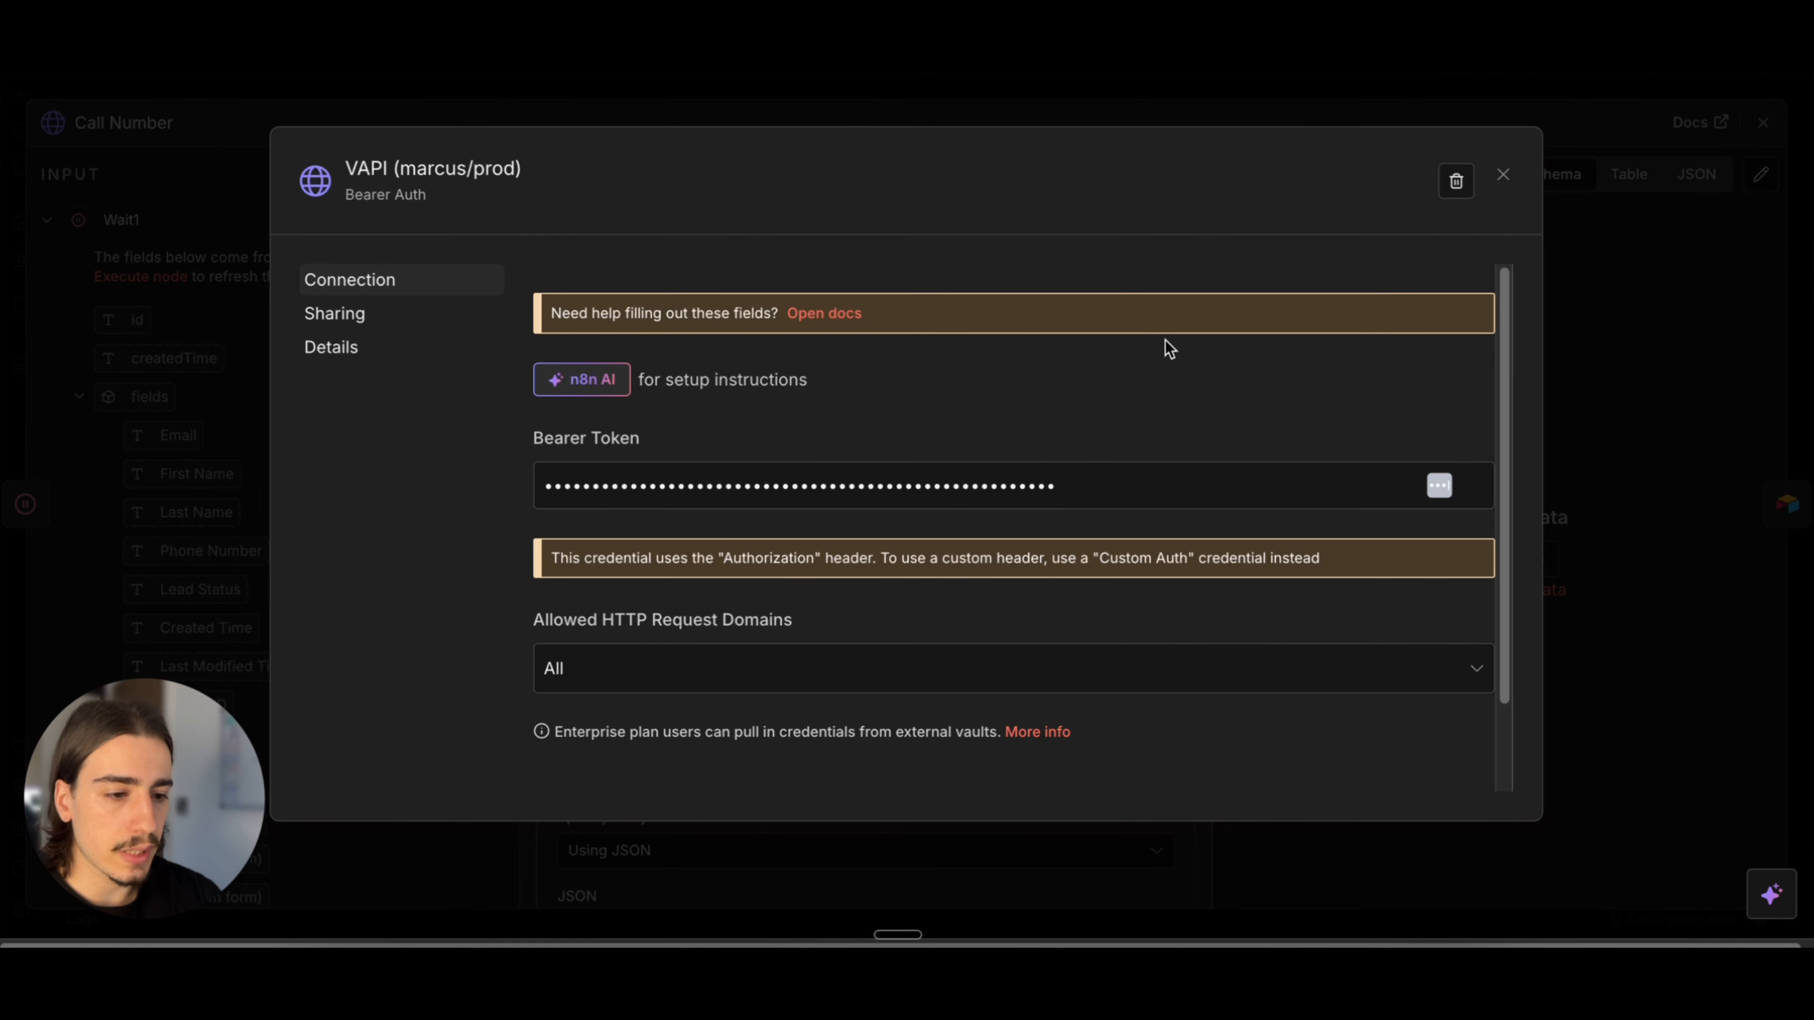
{"action": "left_click", "coordinate": [1503, 176]}
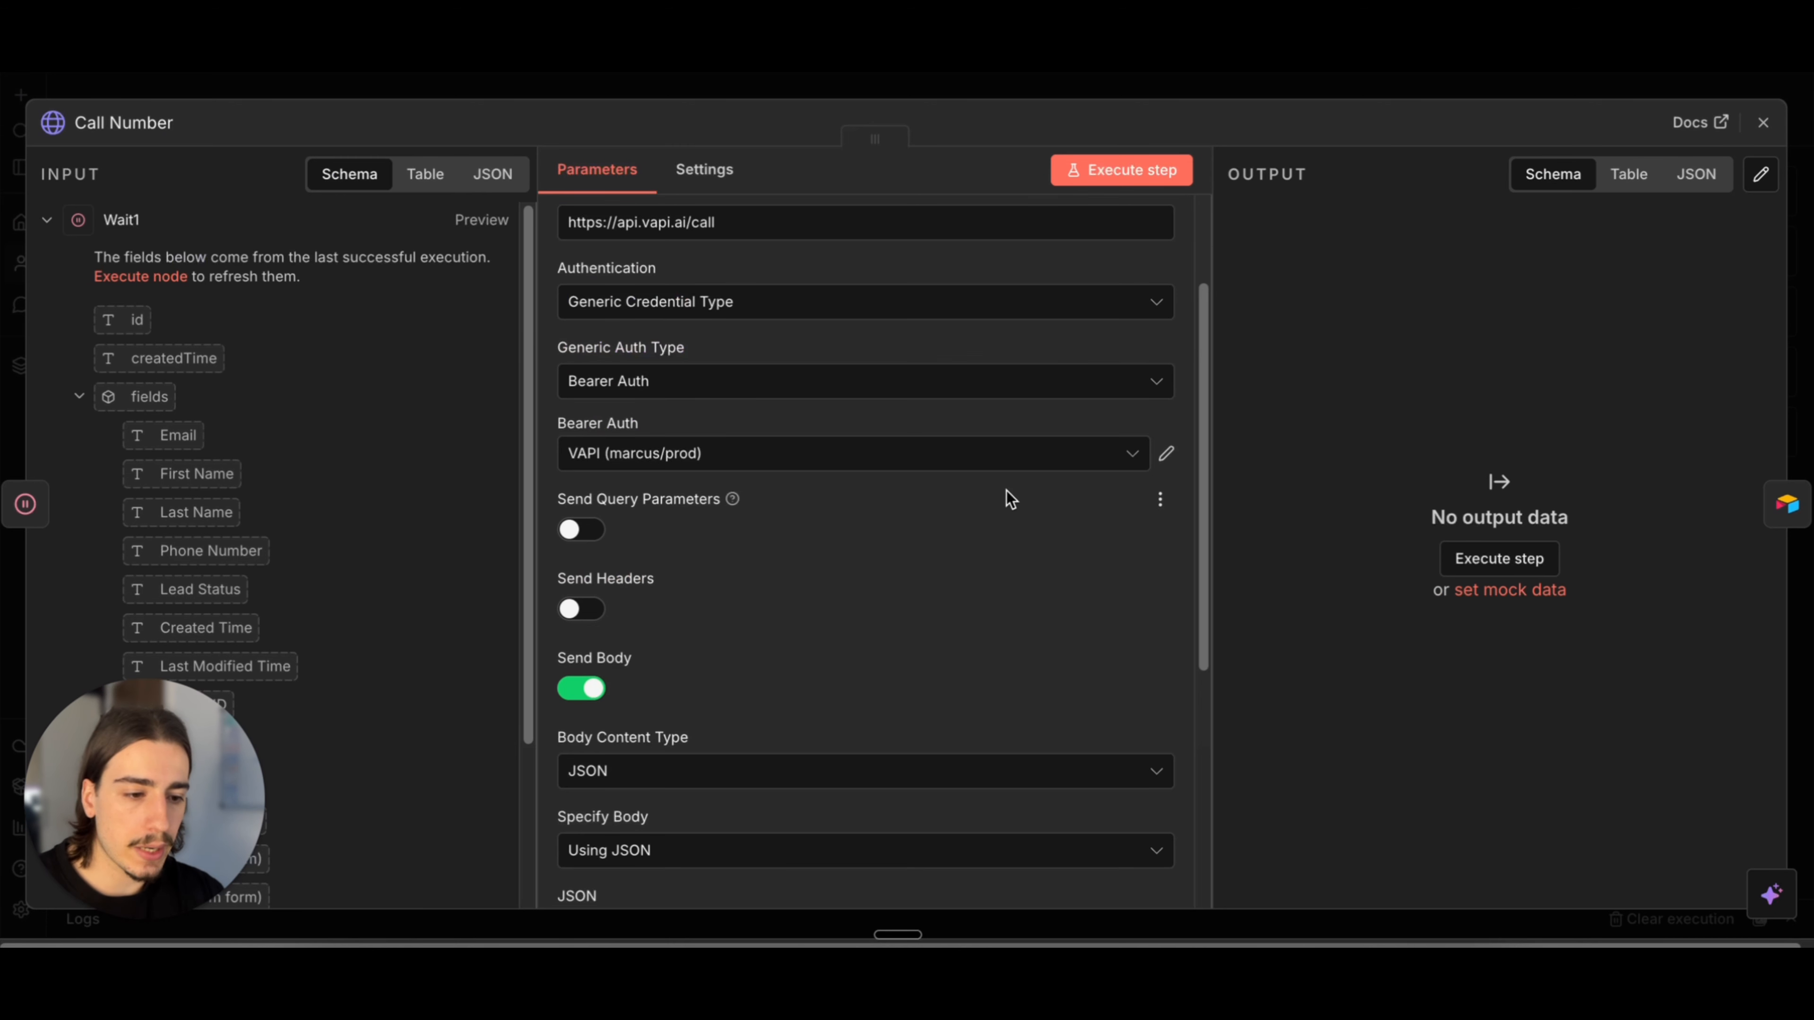
{"action": "left_click", "coordinate": [1164, 456]}
{"action": "left_click", "coordinate": [1502, 176]}
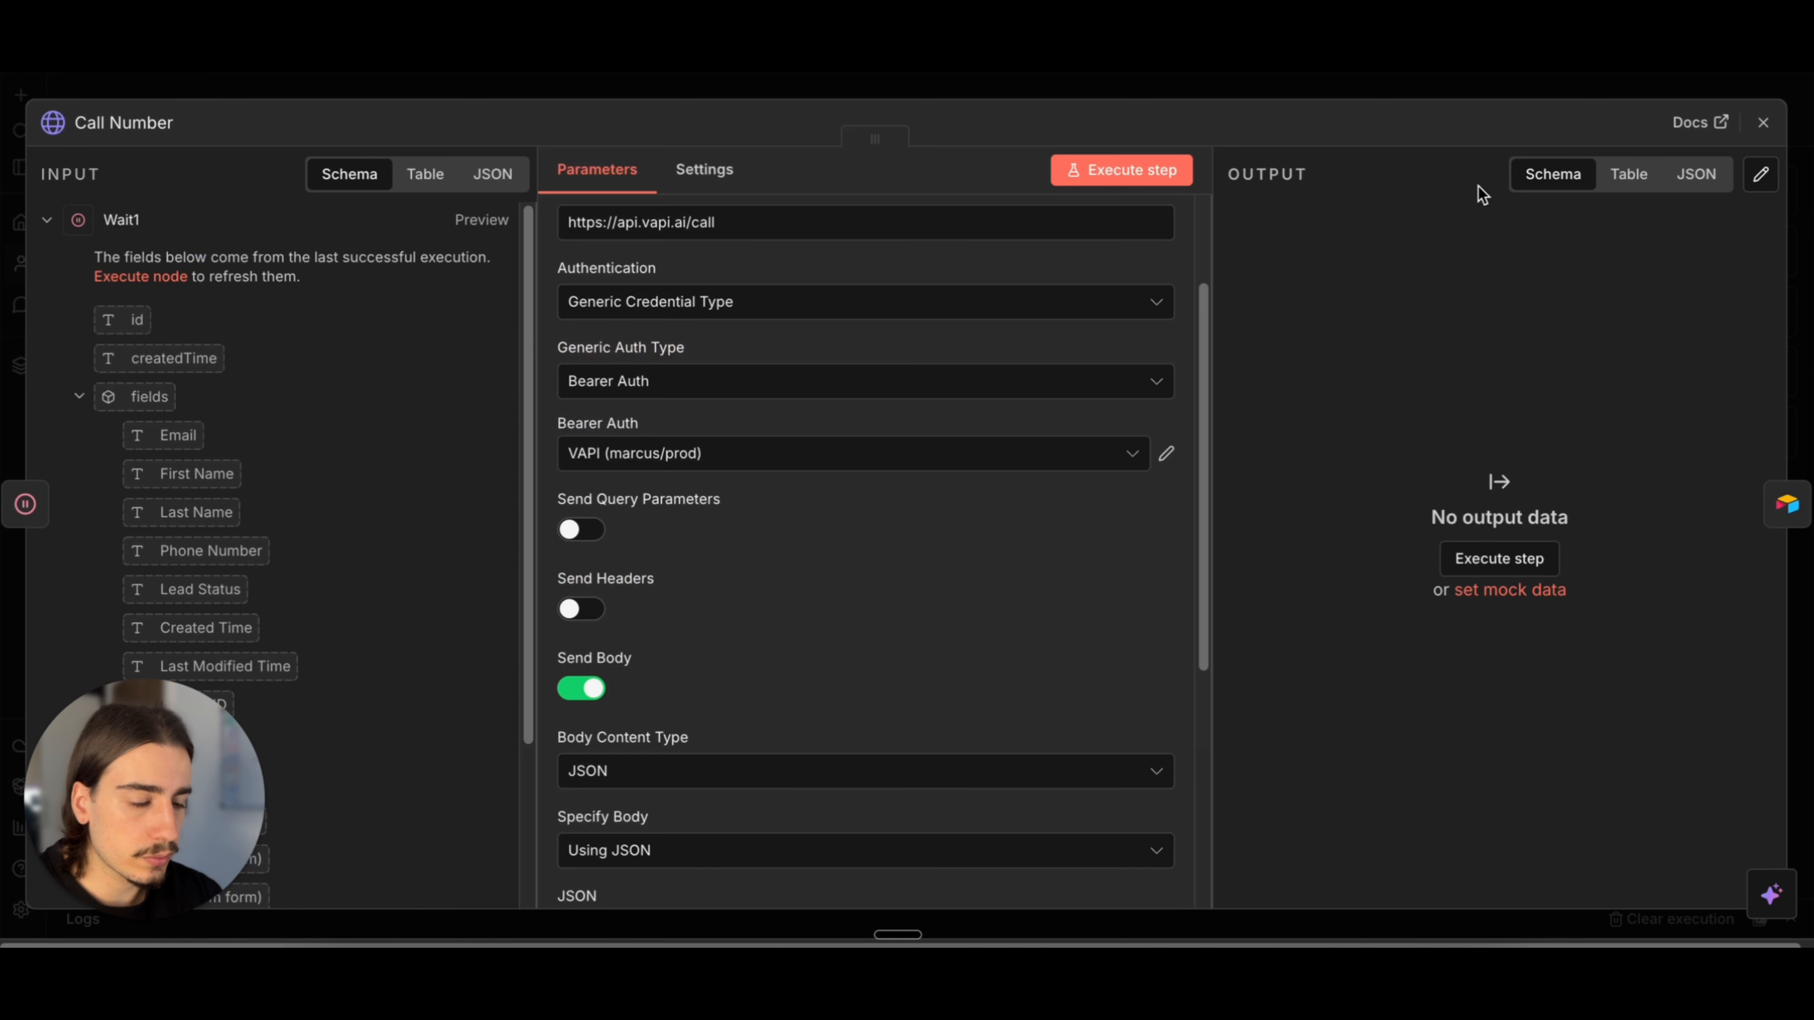
Step: Start a new Bearer Auth credential, try an expression for its Bearer Token, and close the form without saving
{"action": "left_click", "coordinate": [936, 461]}
{"action": "left_click", "coordinate": [822, 579]}
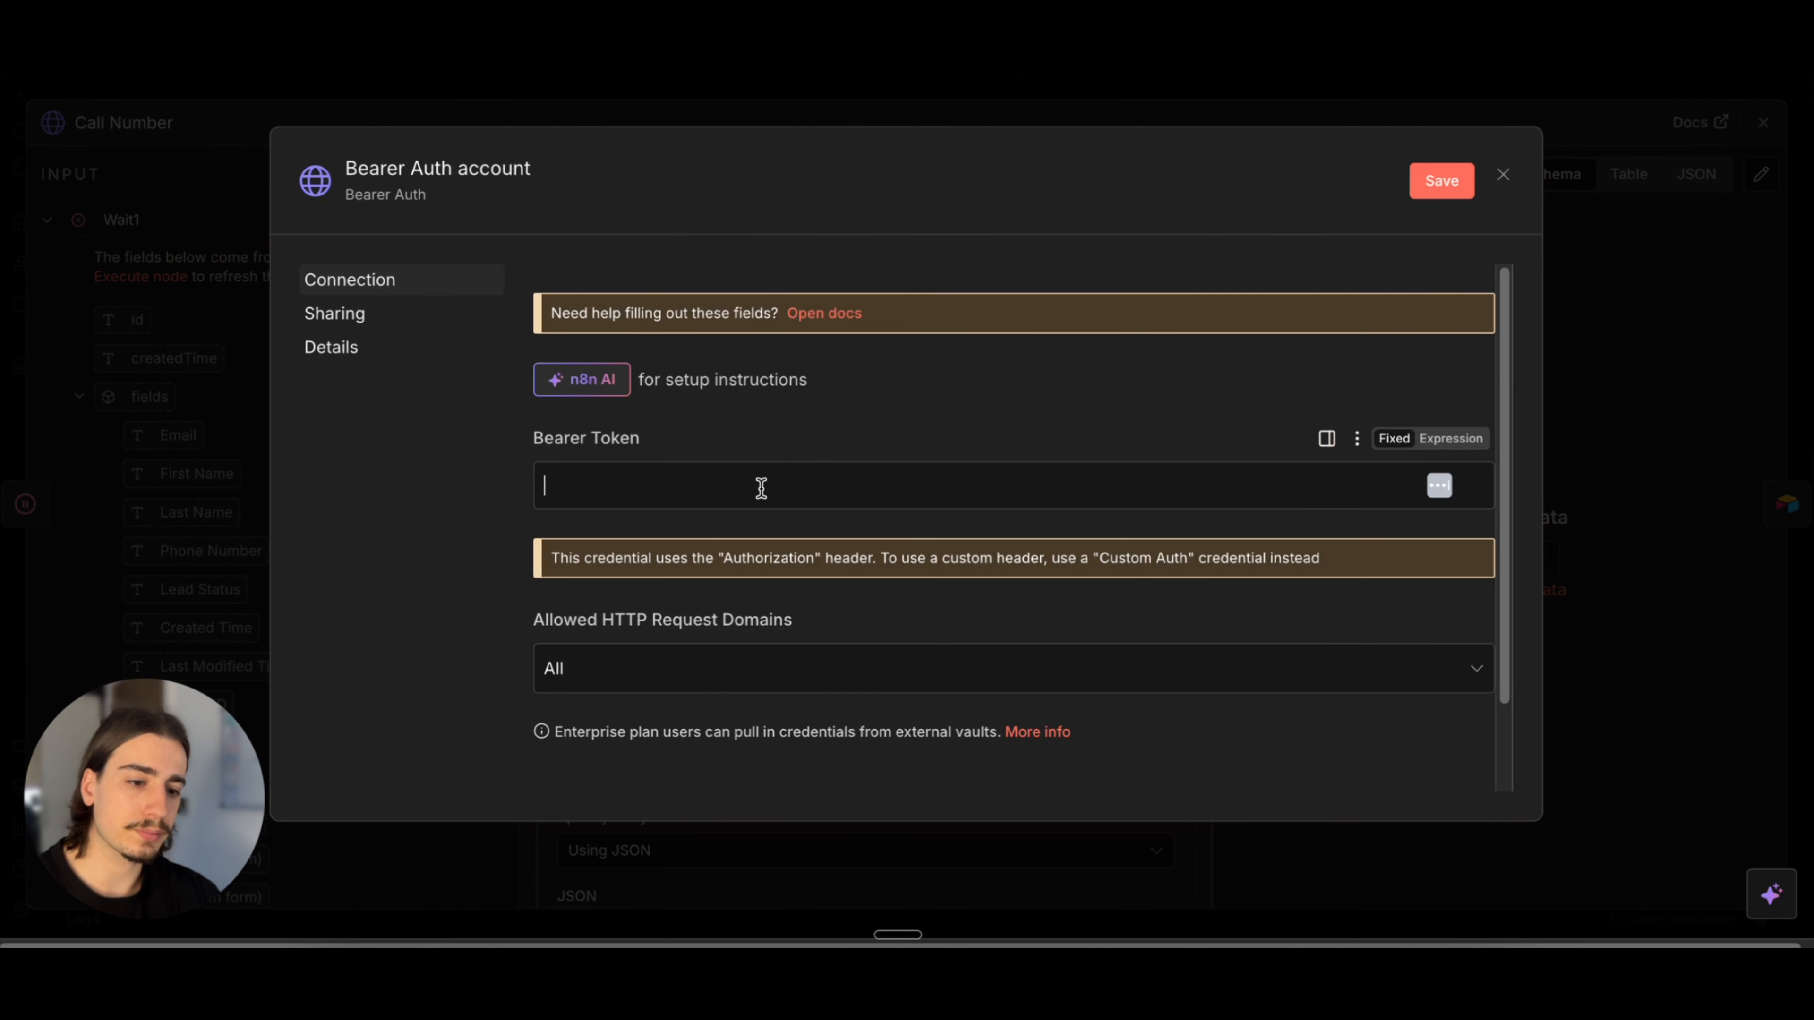
{"action": "left_click", "coordinate": [1450, 438]}
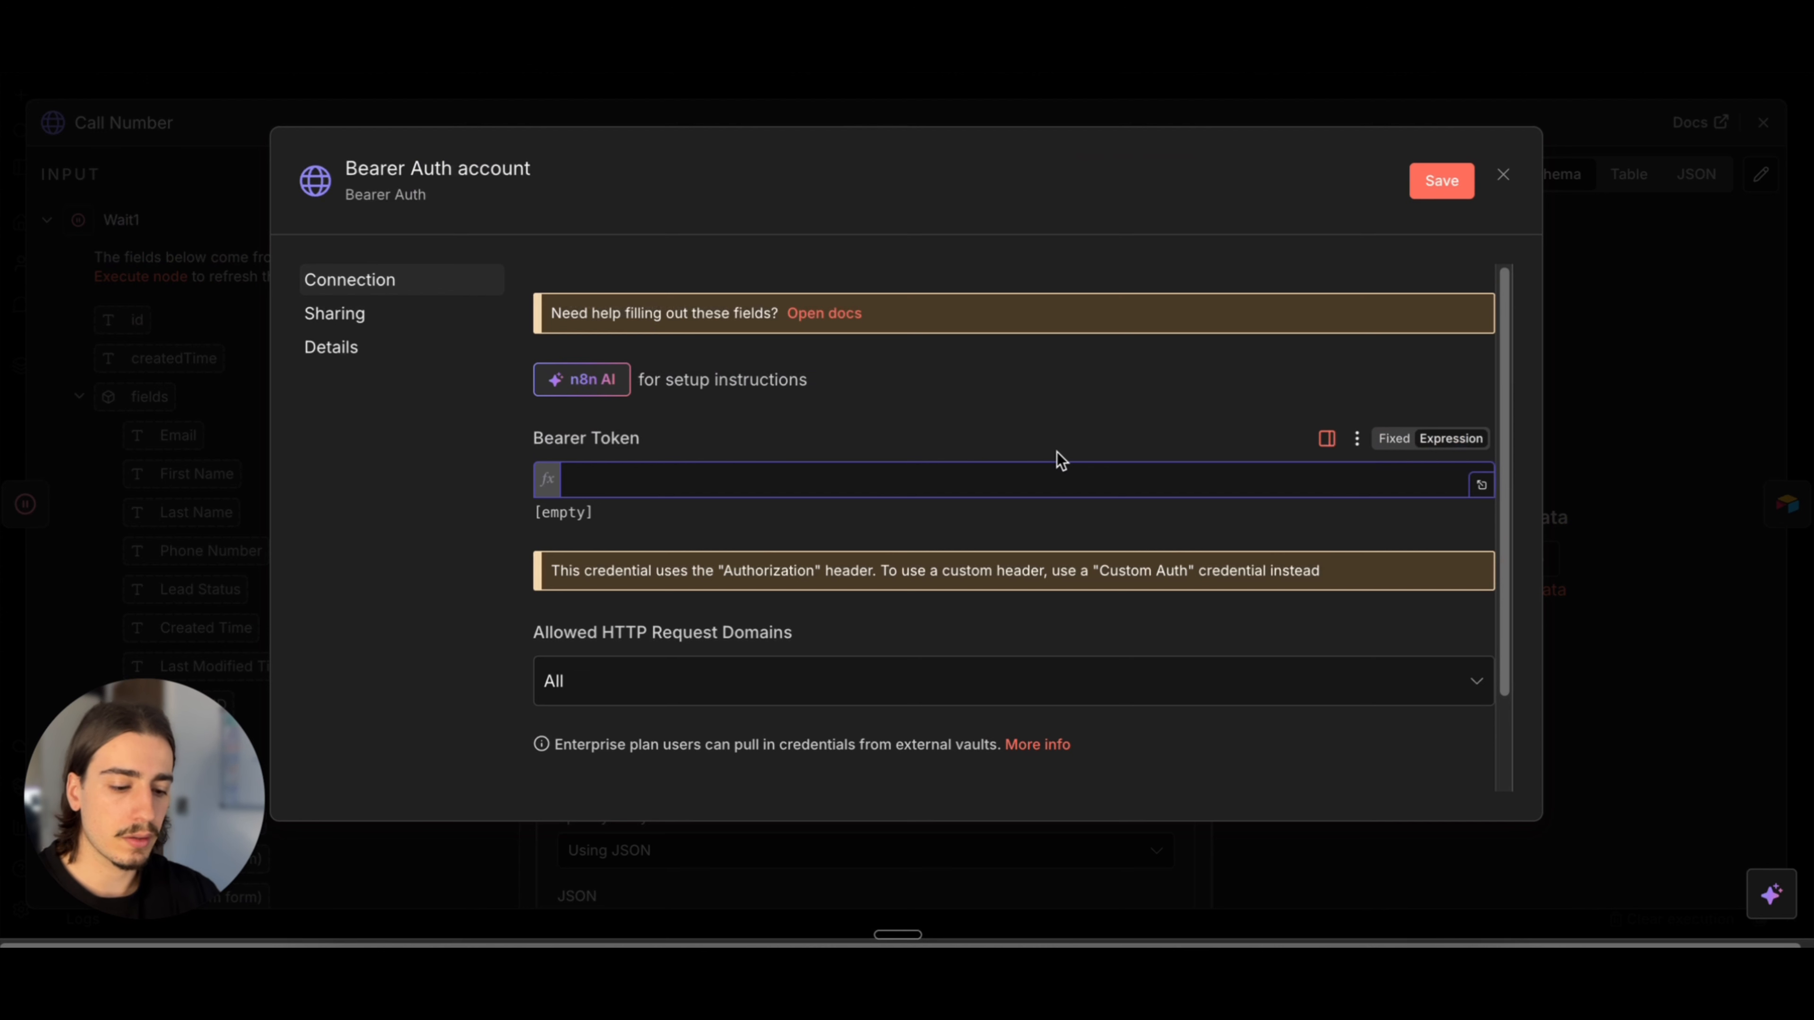
{"action": "type", "text": "Bea"}
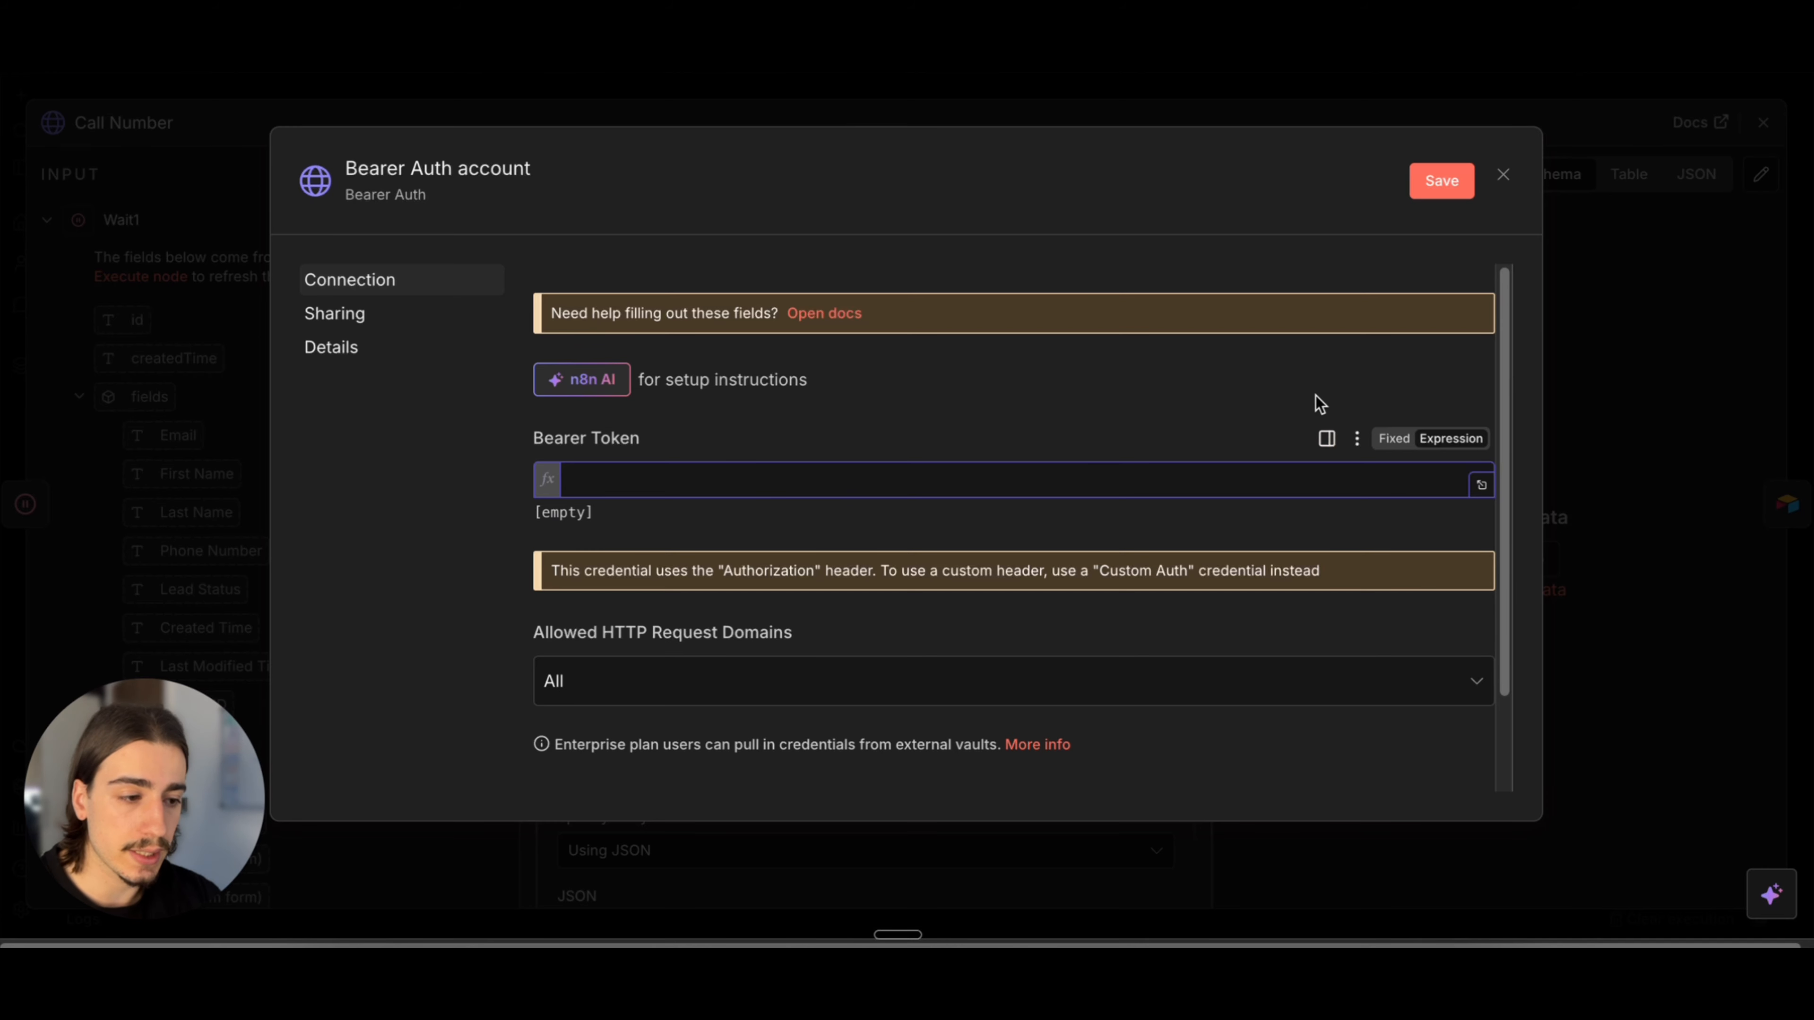
{"action": "left_click", "coordinate": [1386, 438]}
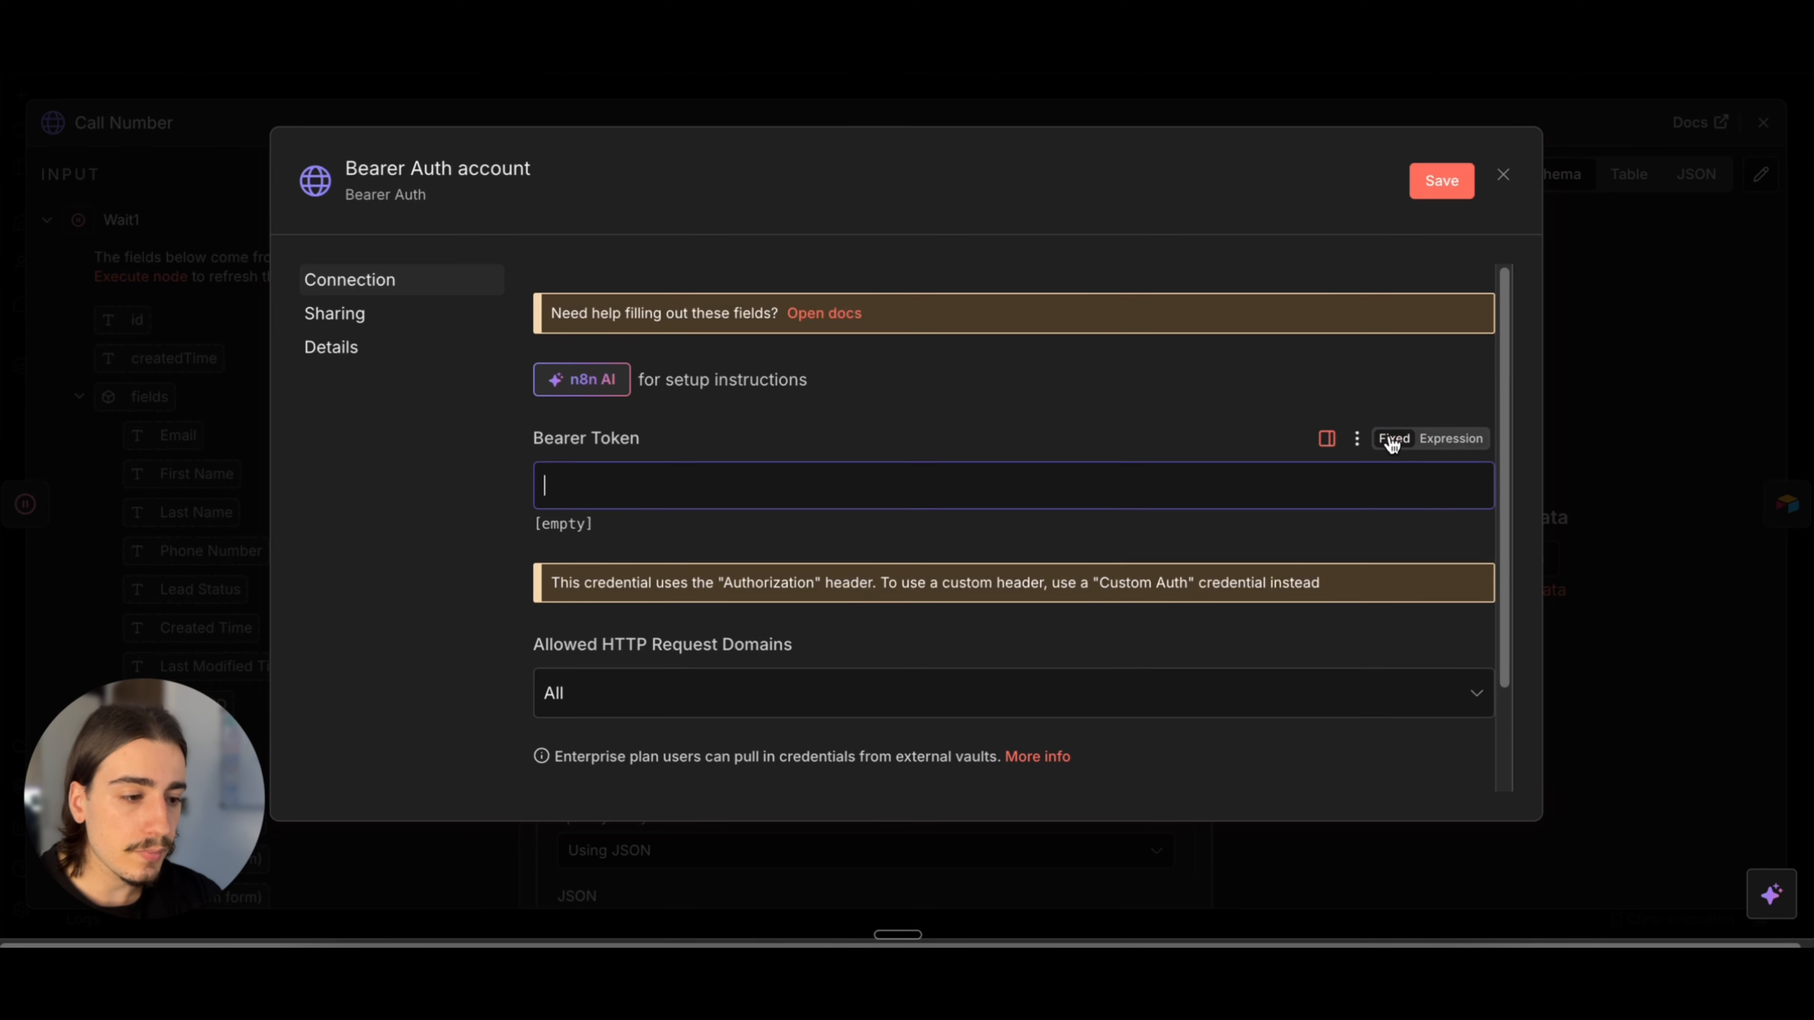
{"action": "left_click", "coordinate": [1504, 175]}
{"action": "left_click", "coordinate": [988, 573]}
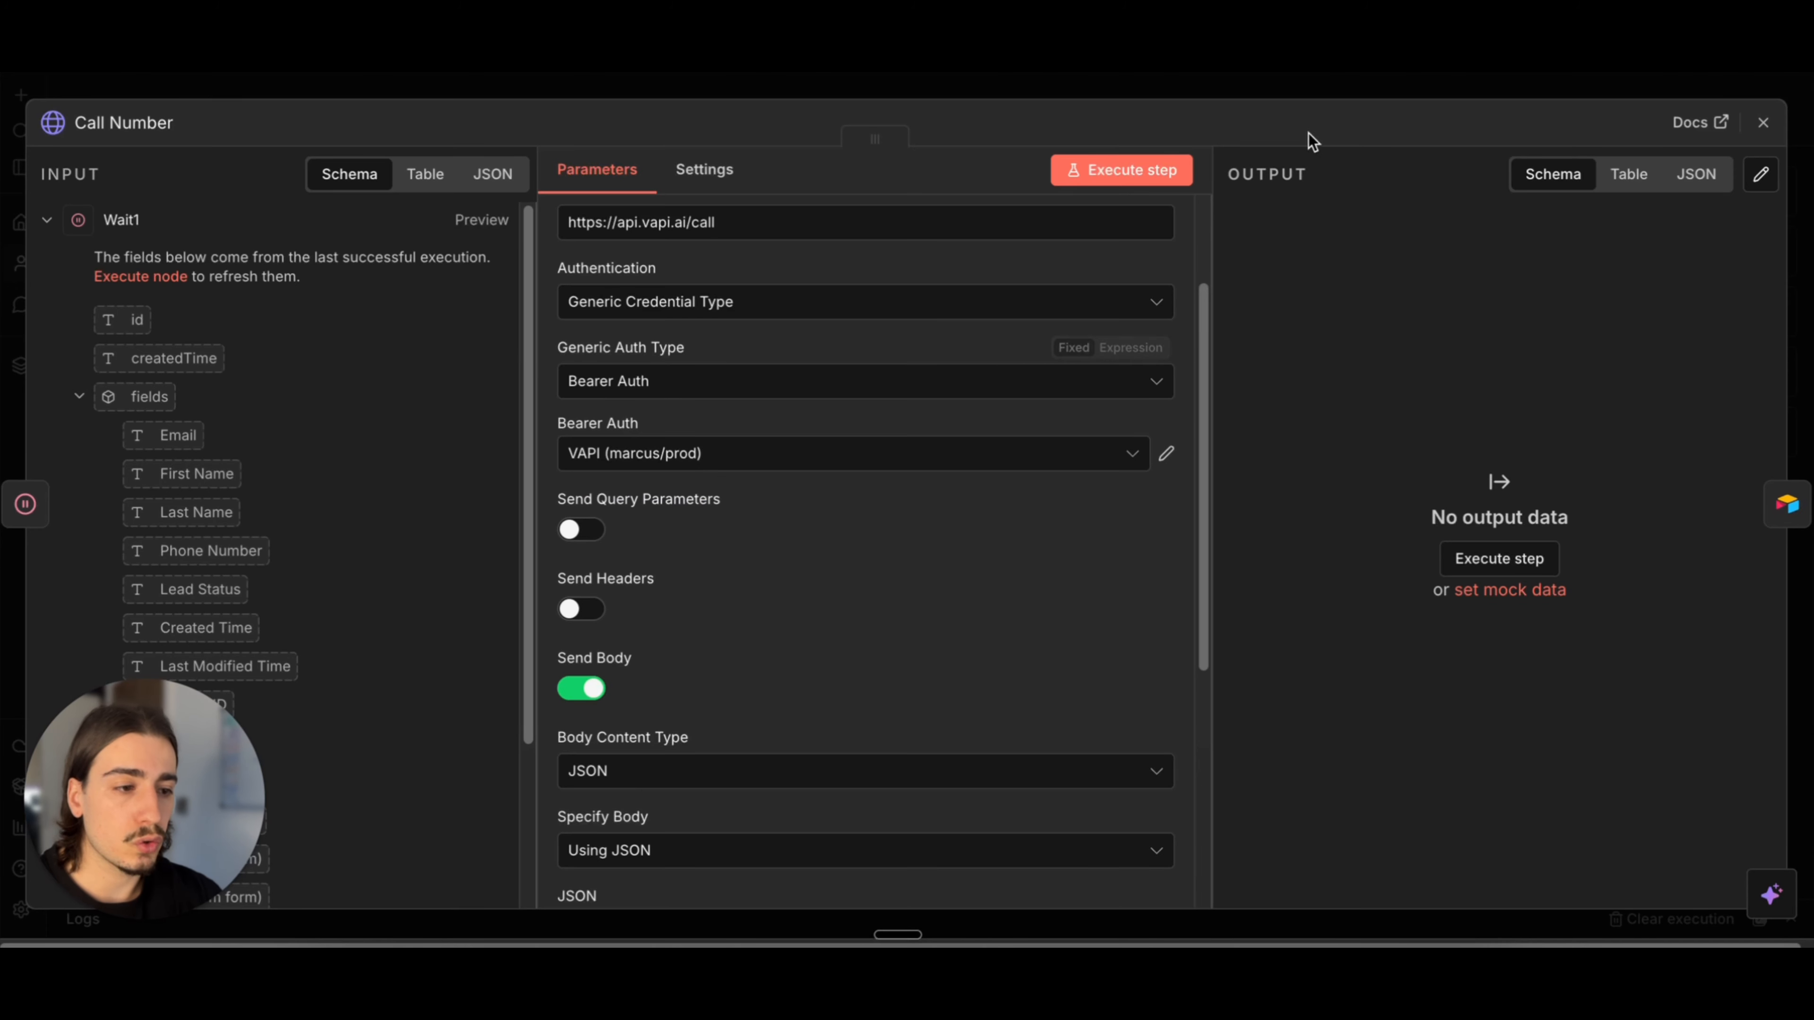
{"action": "left_click", "coordinate": [1334, 91]}
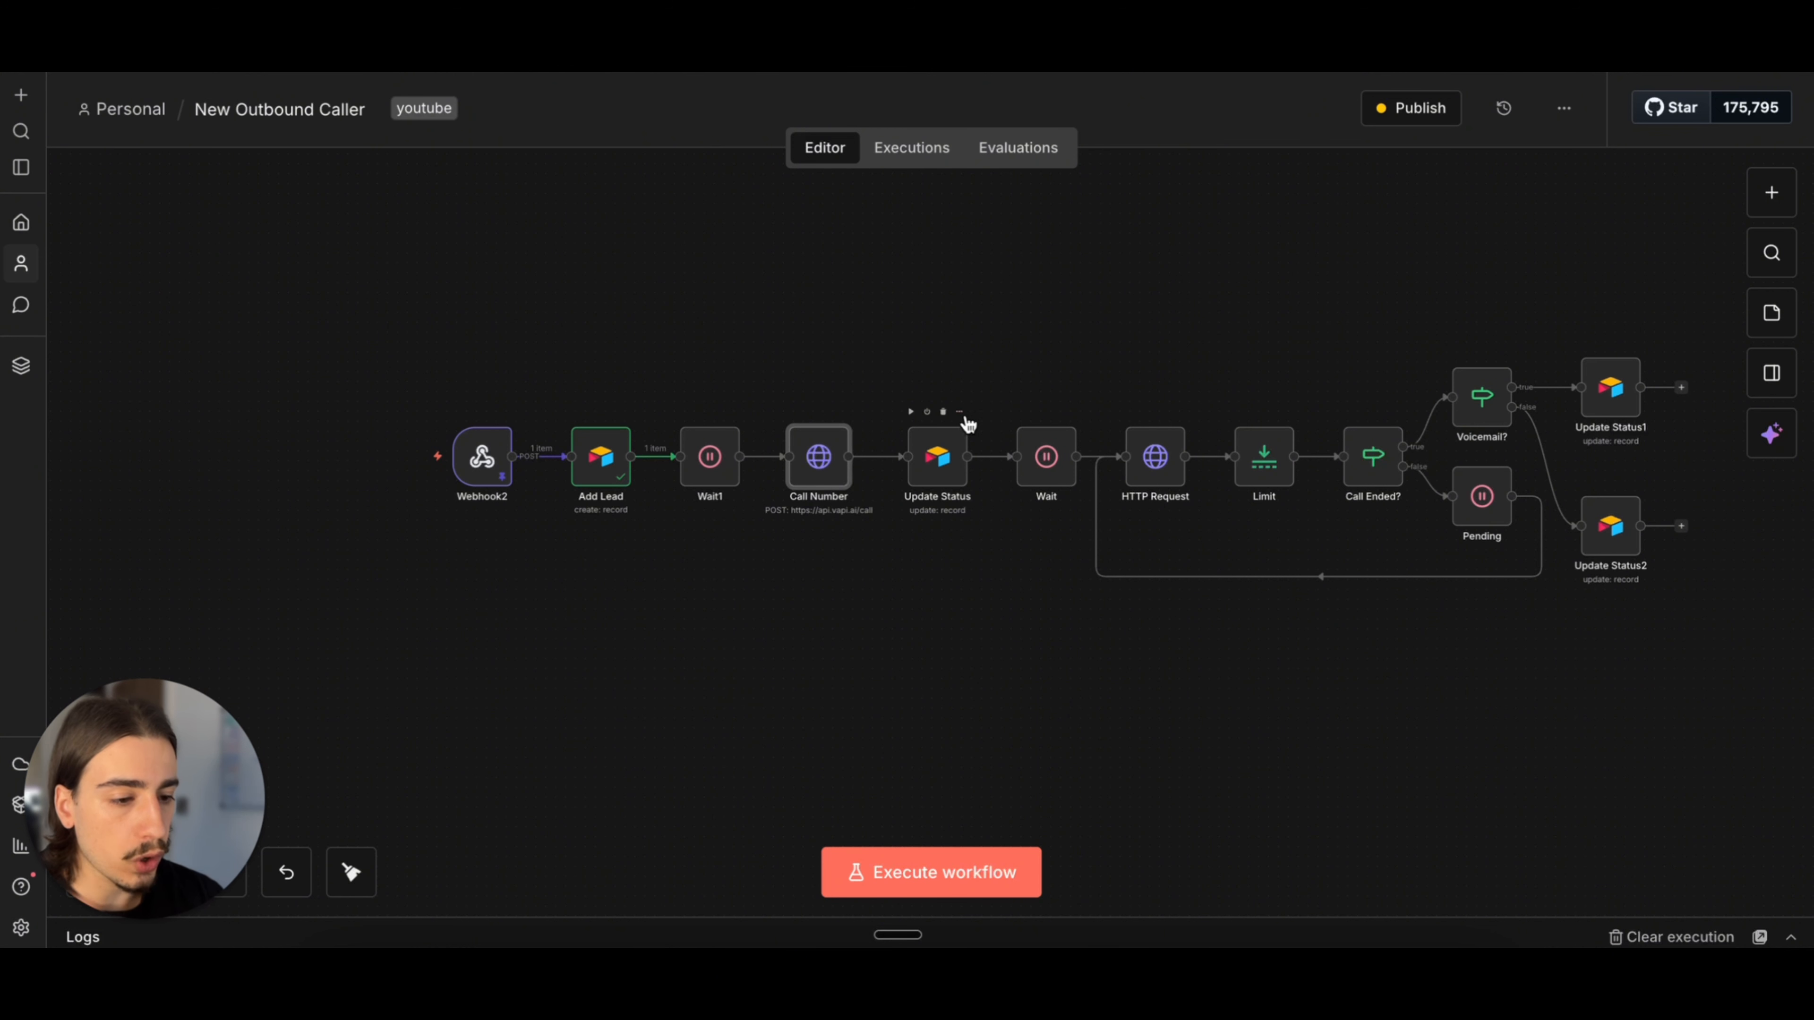
Step: Review the Update Status node's Airtable record update settings, from the base and table down to the Call Status value
{"action": "double_click", "coordinate": [944, 466]}
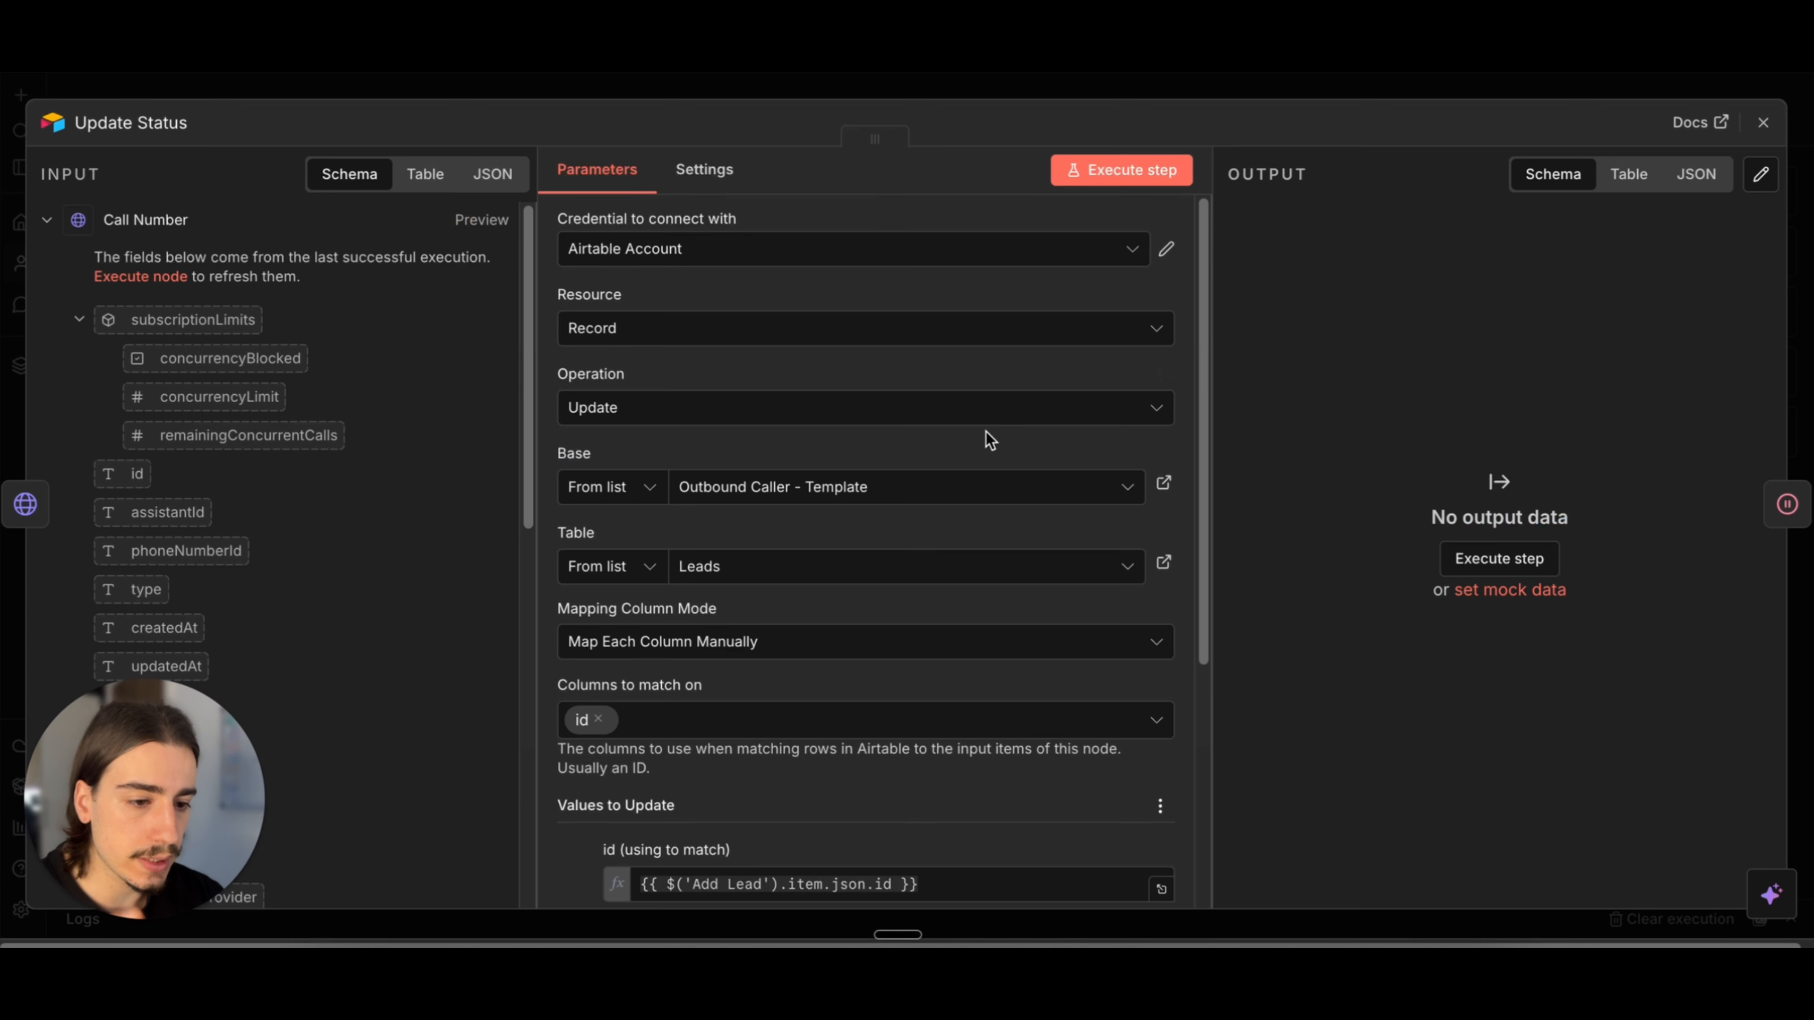
{"action": "scroll", "coordinate": [1028, 615], "scroll_direction": "down", "scroll_amount": 5}
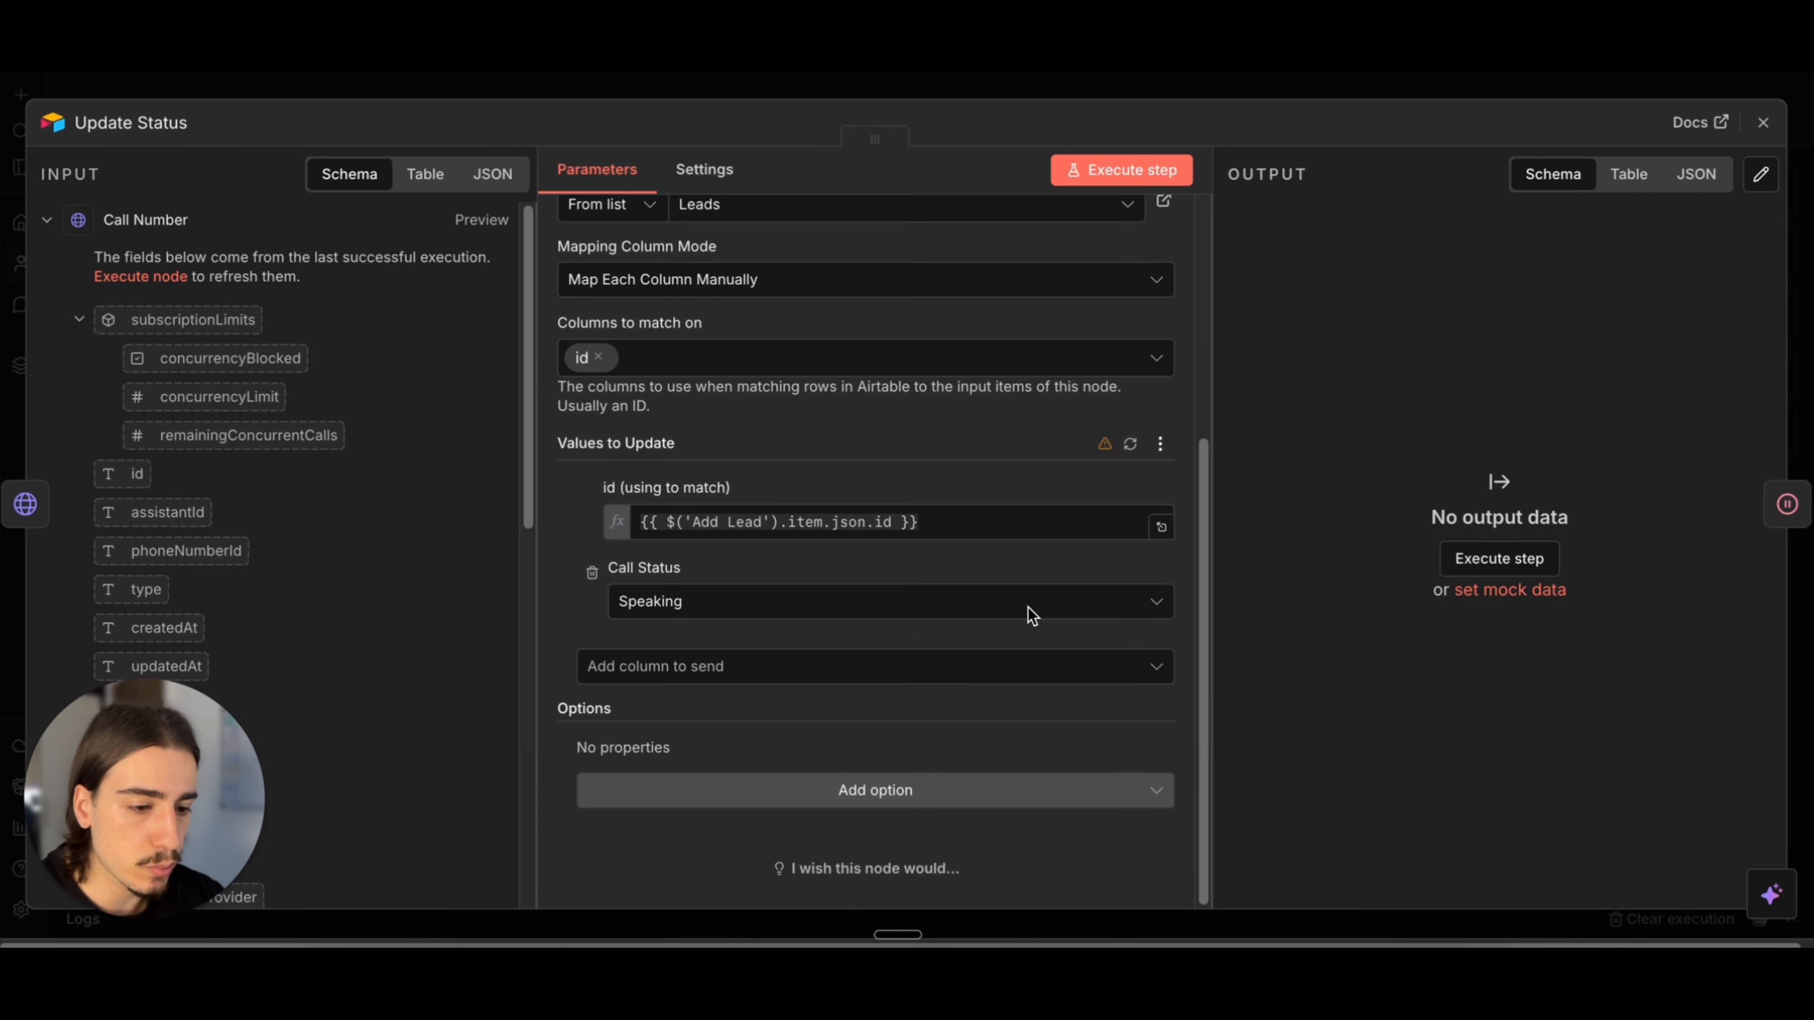
{"action": "scroll", "coordinate": [1020, 483], "scroll_direction": "up", "scroll_amount": 5}
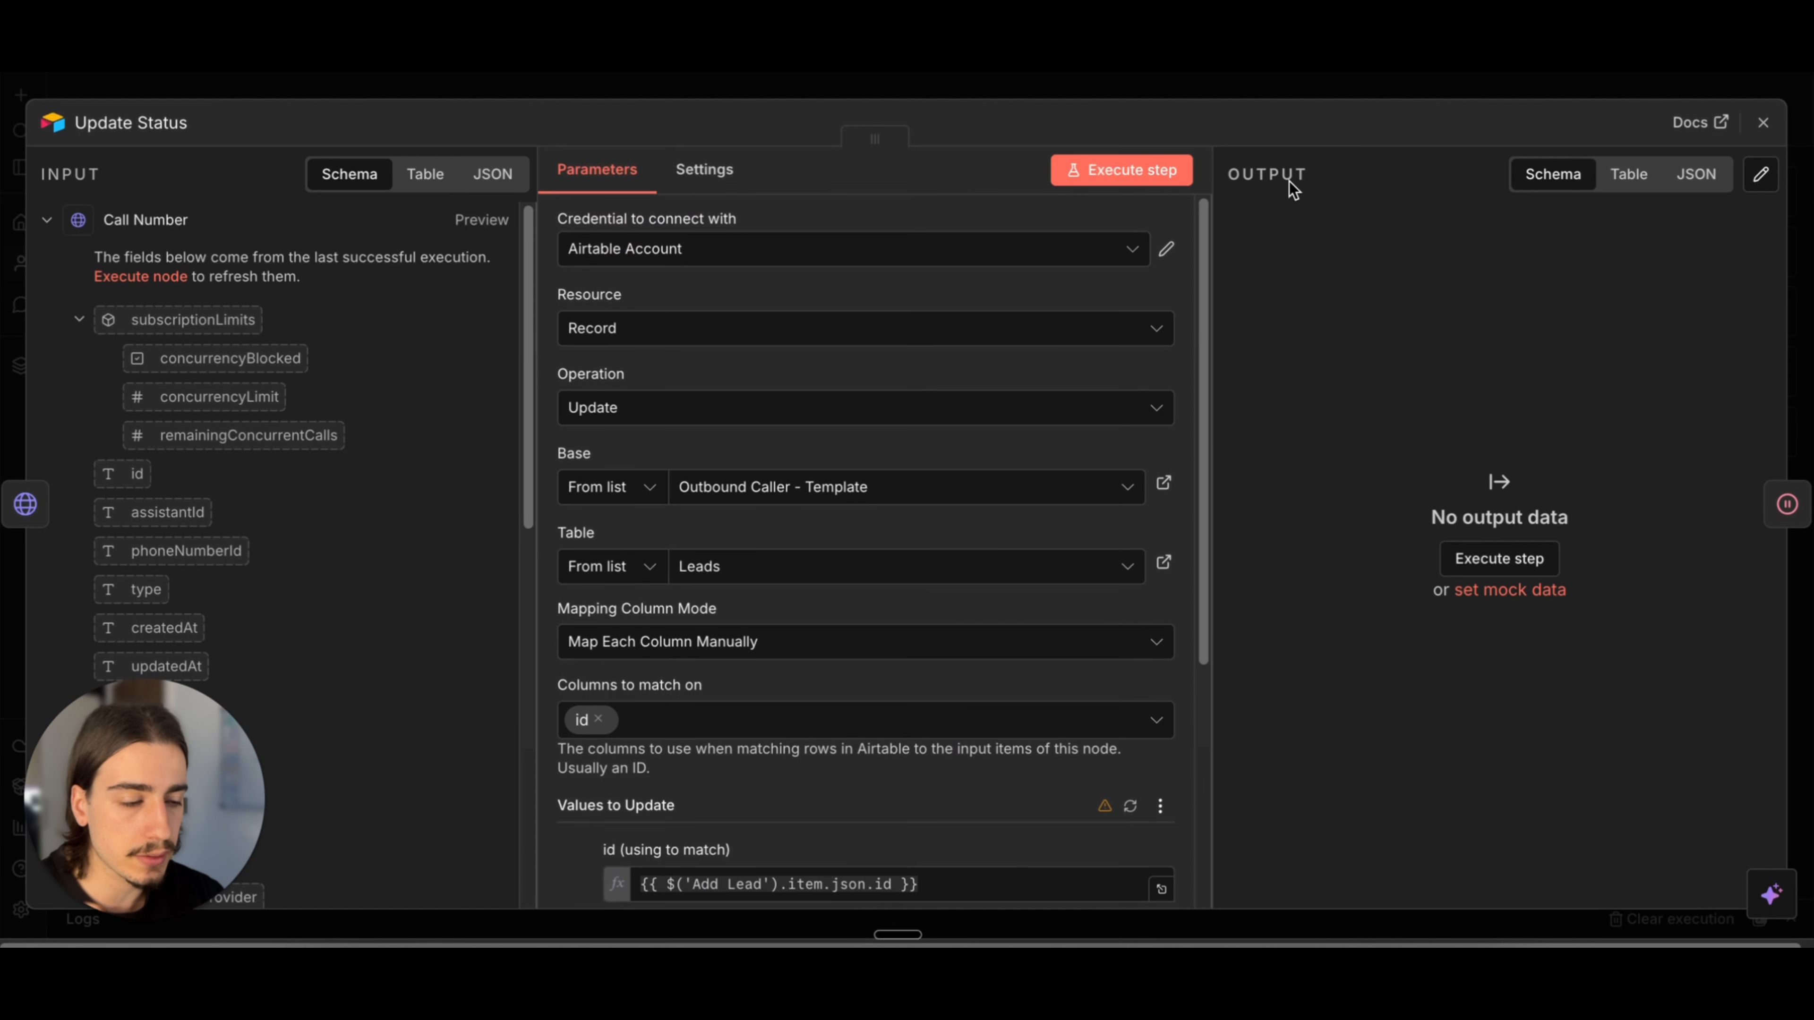
{"action": "left_click", "coordinate": [1386, 91]}
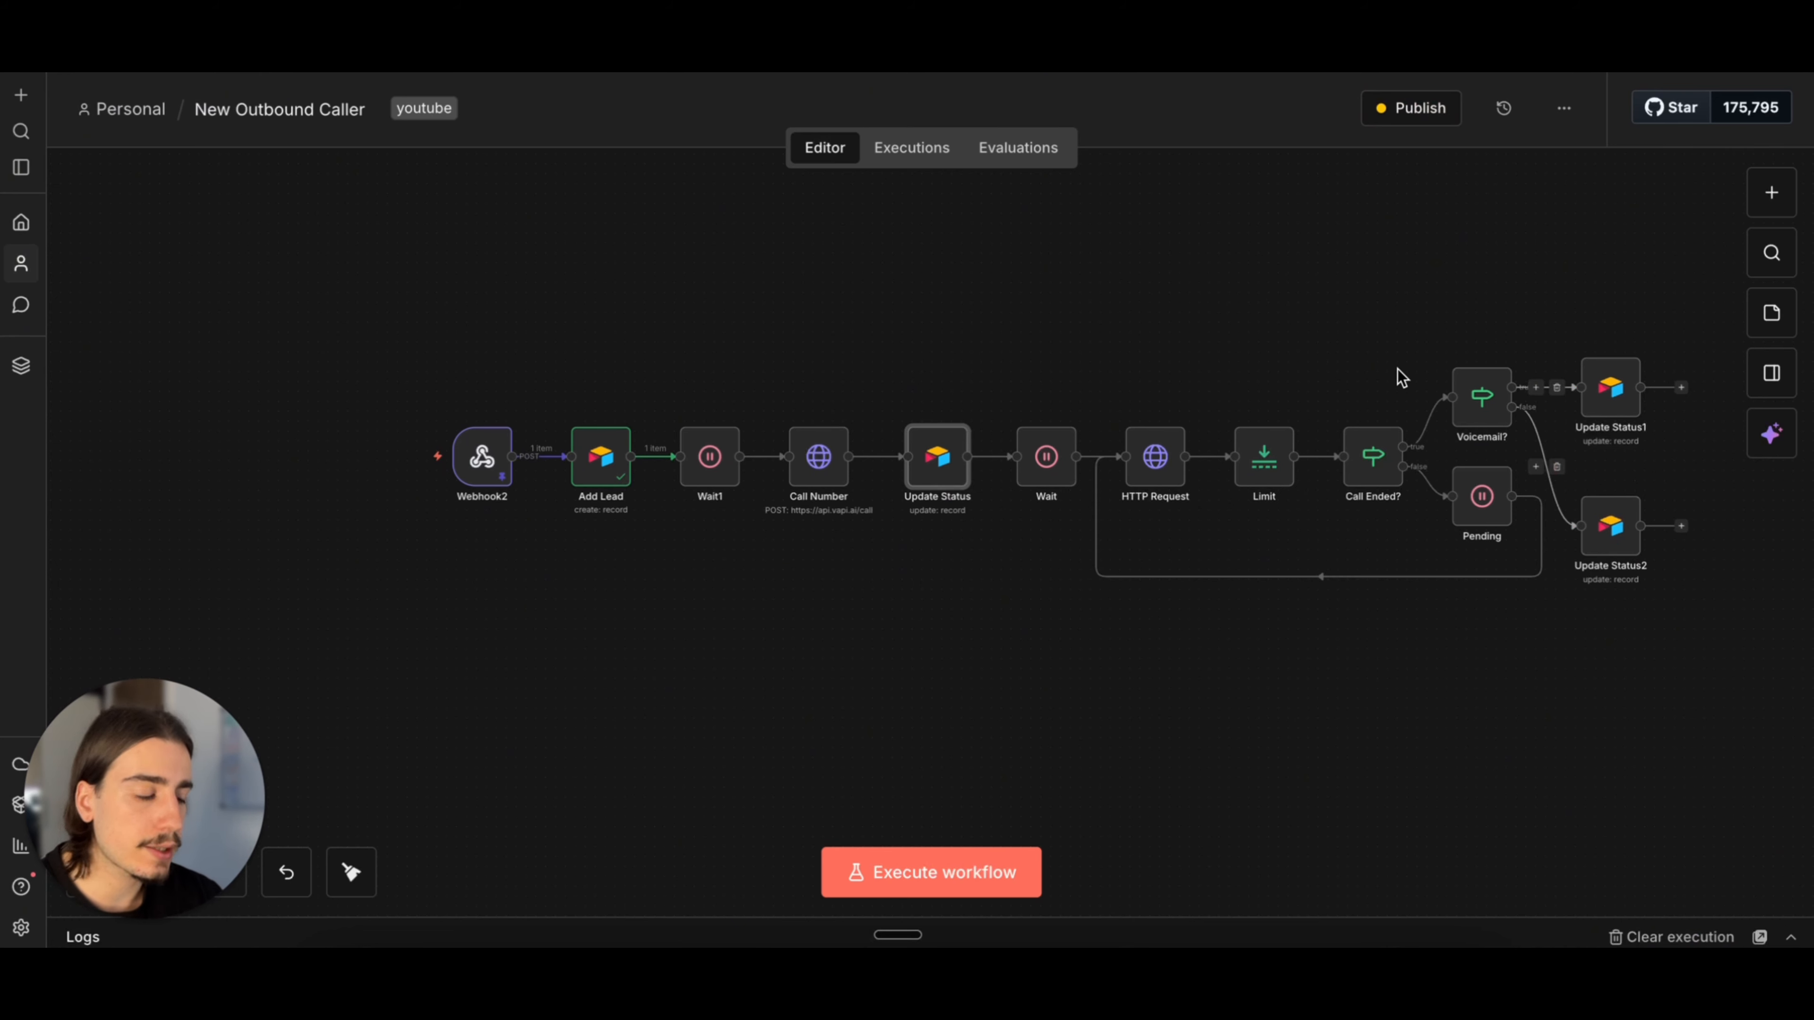
Step: Inspect the HTTP Request node's method, call URL, Bearer Auth credential and remaining request options
{"action": "double_click", "coordinate": [1170, 459]}
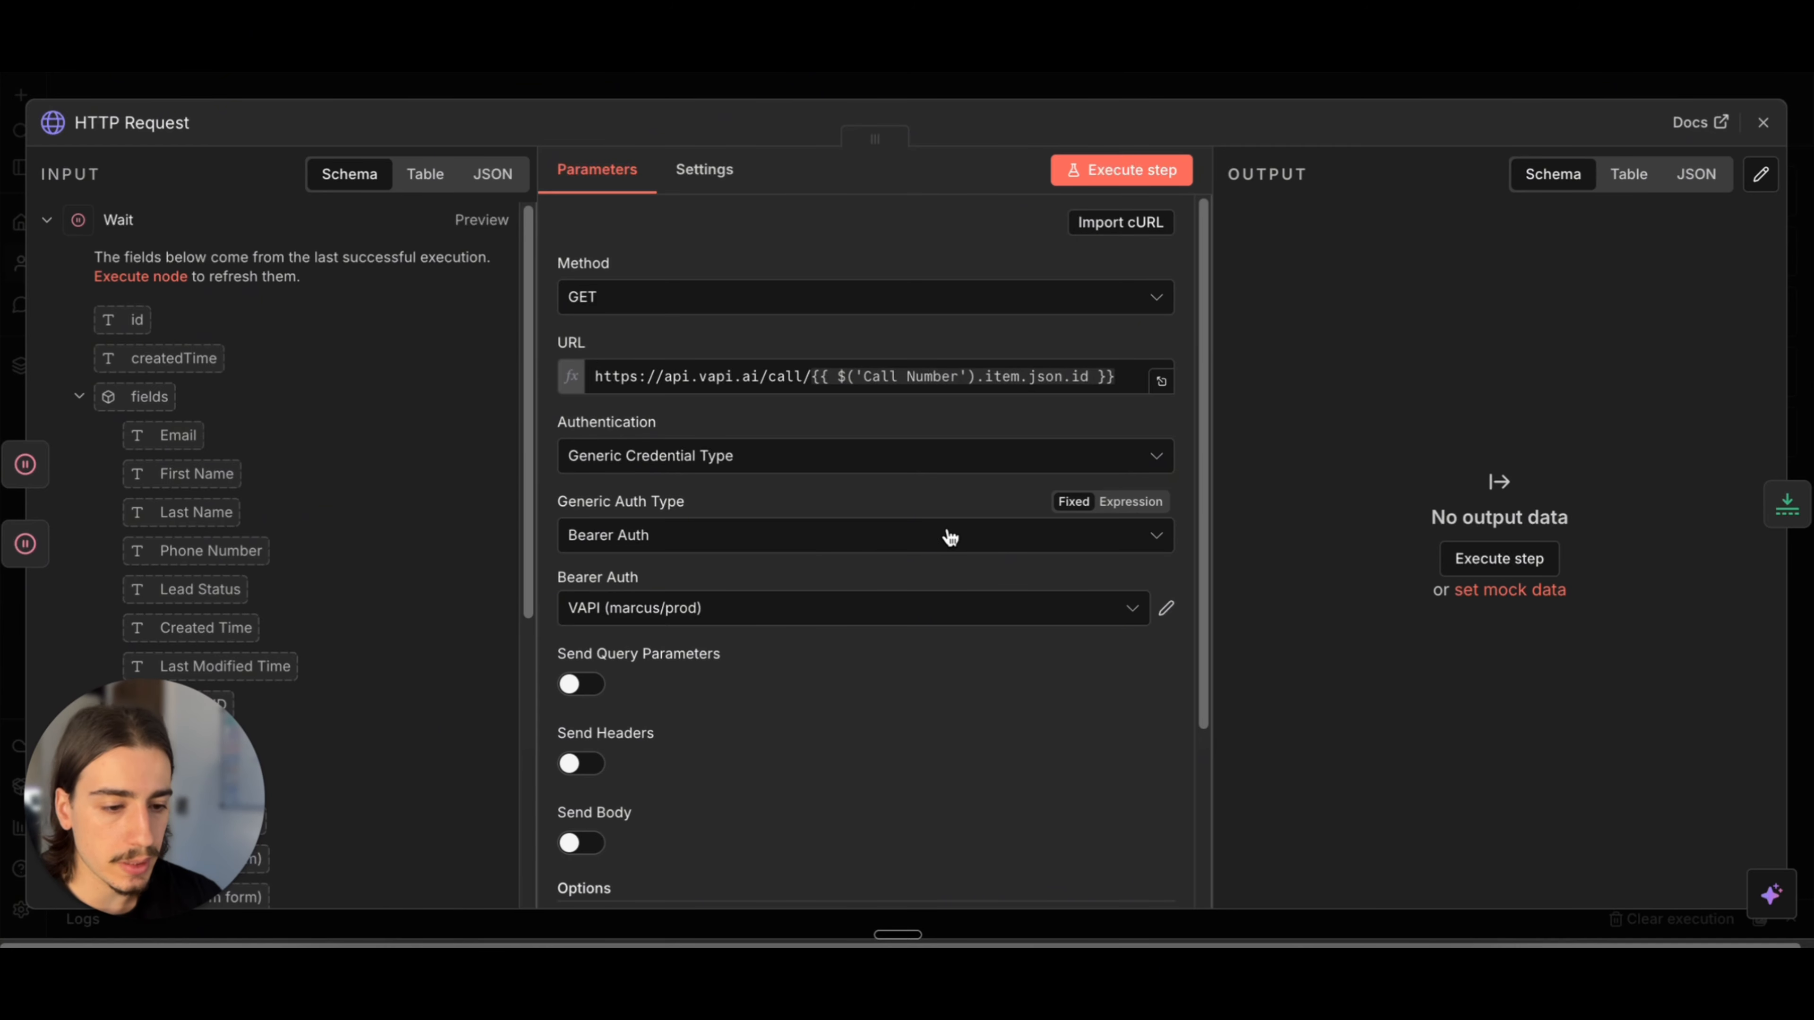
{"action": "left_click", "coordinate": [1299, 92]}
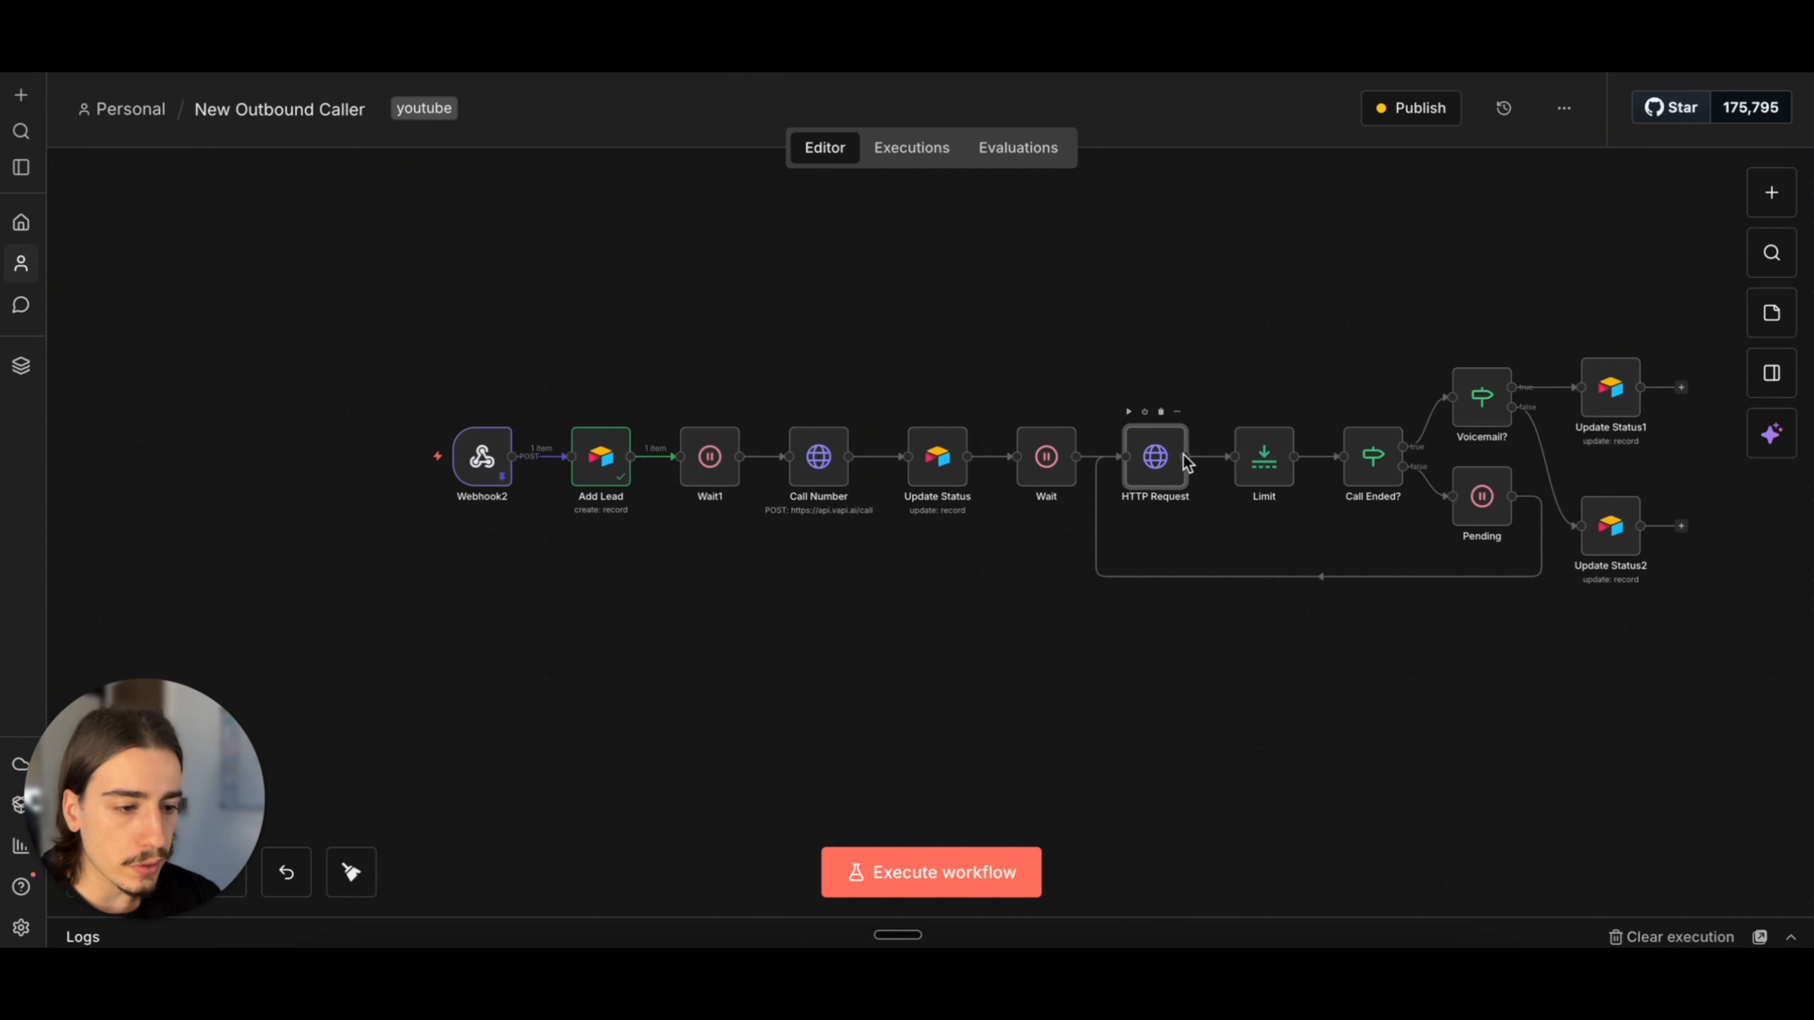
{"action": "double_click", "coordinate": [1145, 475]}
{"action": "scroll", "coordinate": [1081, 529], "scroll_direction": "down", "scroll_amount": 4}
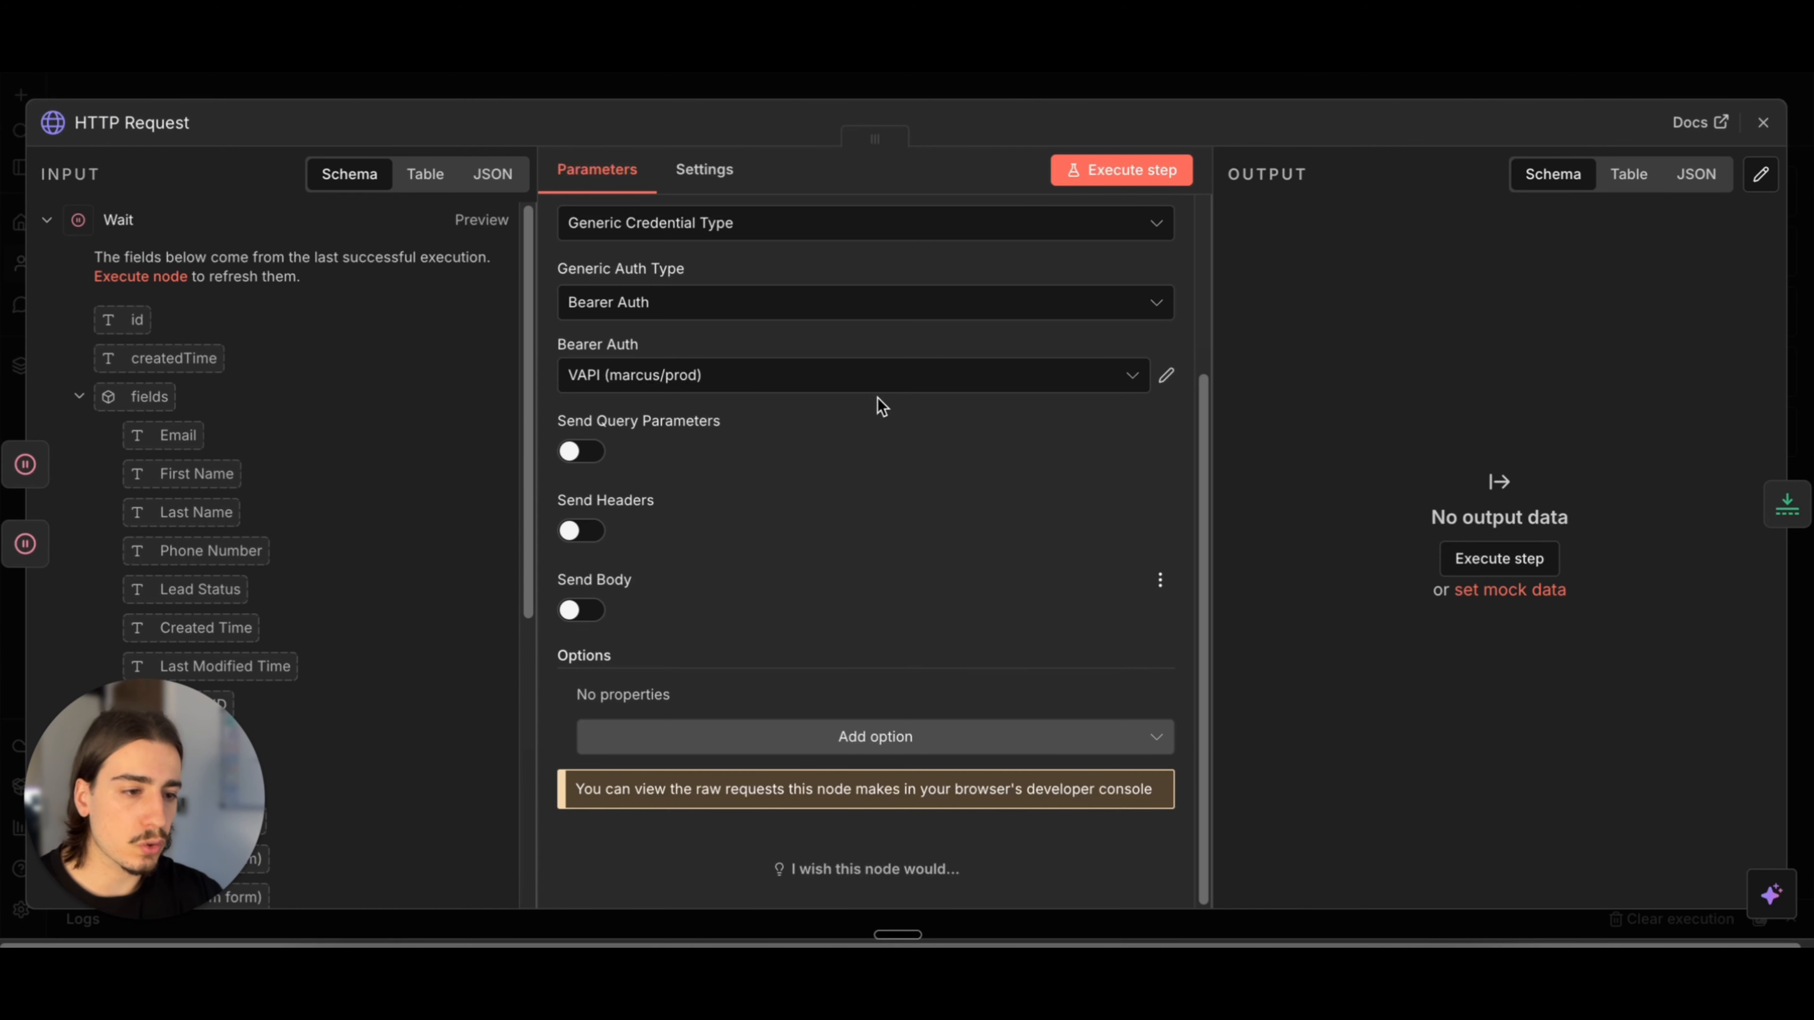
{"action": "left_click", "coordinate": [1115, 90]}
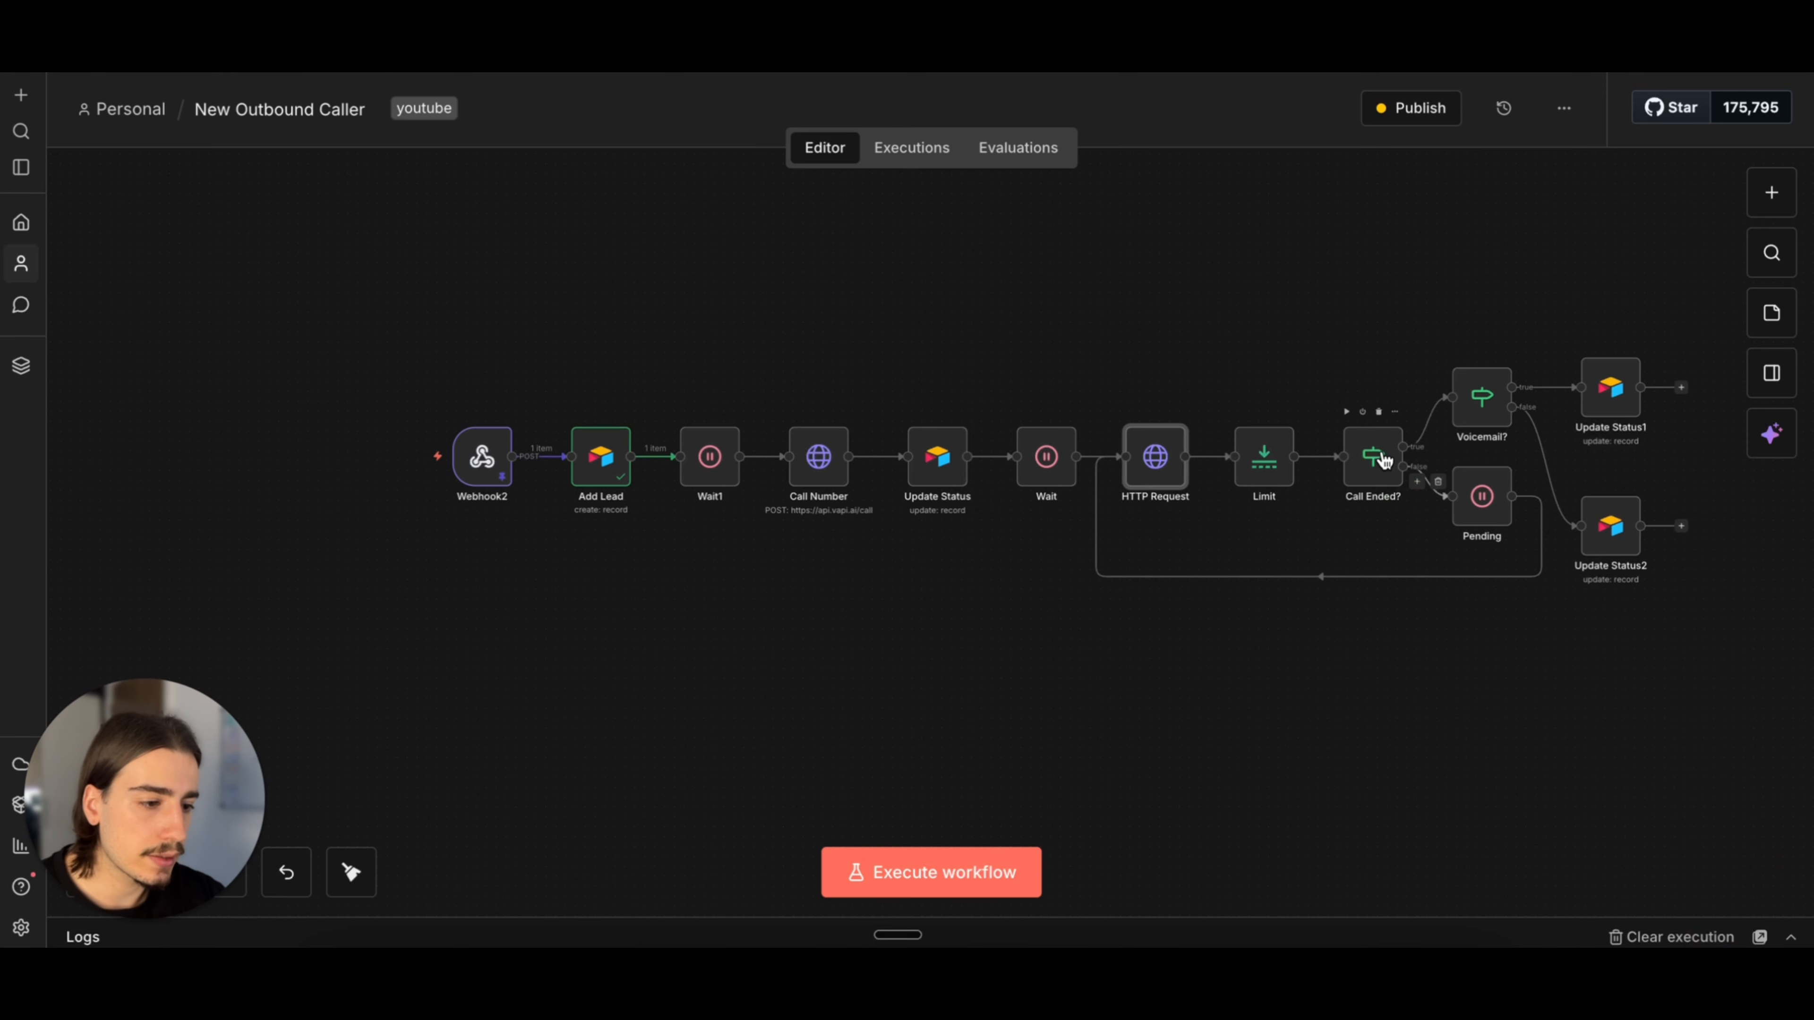
Step: Examine the Call Ended? node's condition and highlight its comparison value
{"action": "double_click", "coordinate": [1384, 463]}
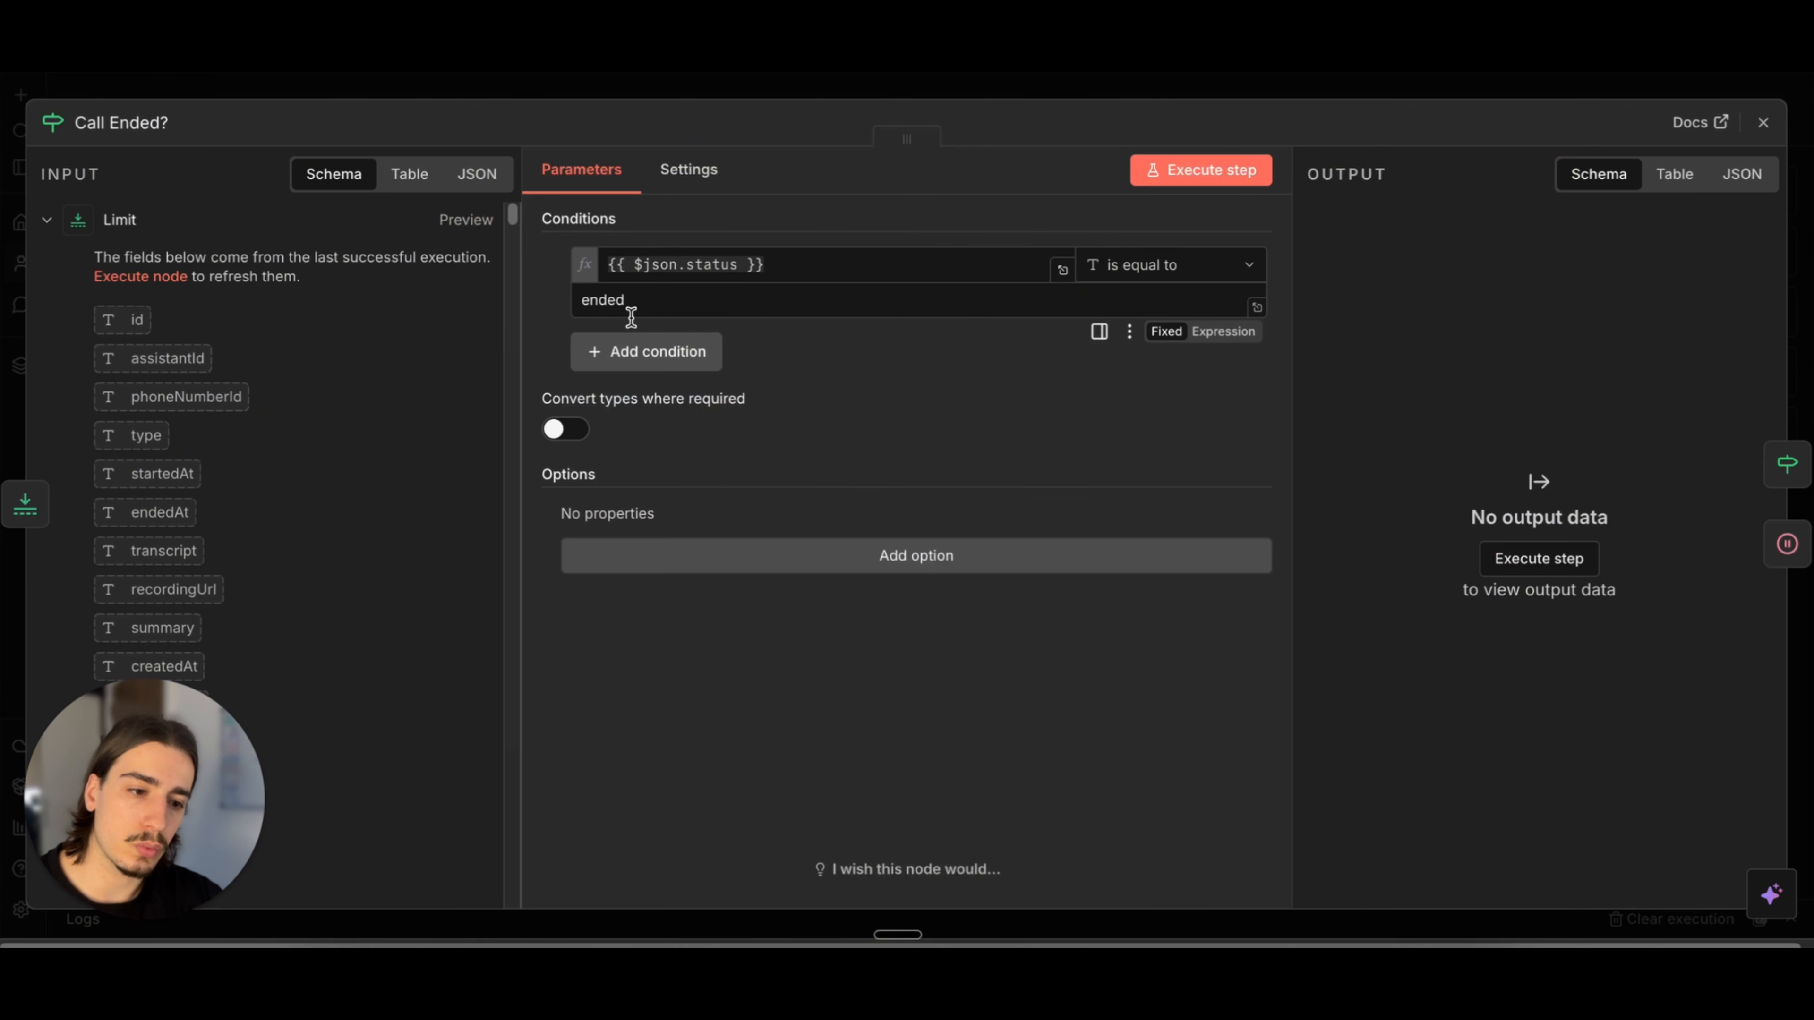
{"action": "left_click_drag", "start_coordinate": [634, 300], "coordinate": [580, 300]}
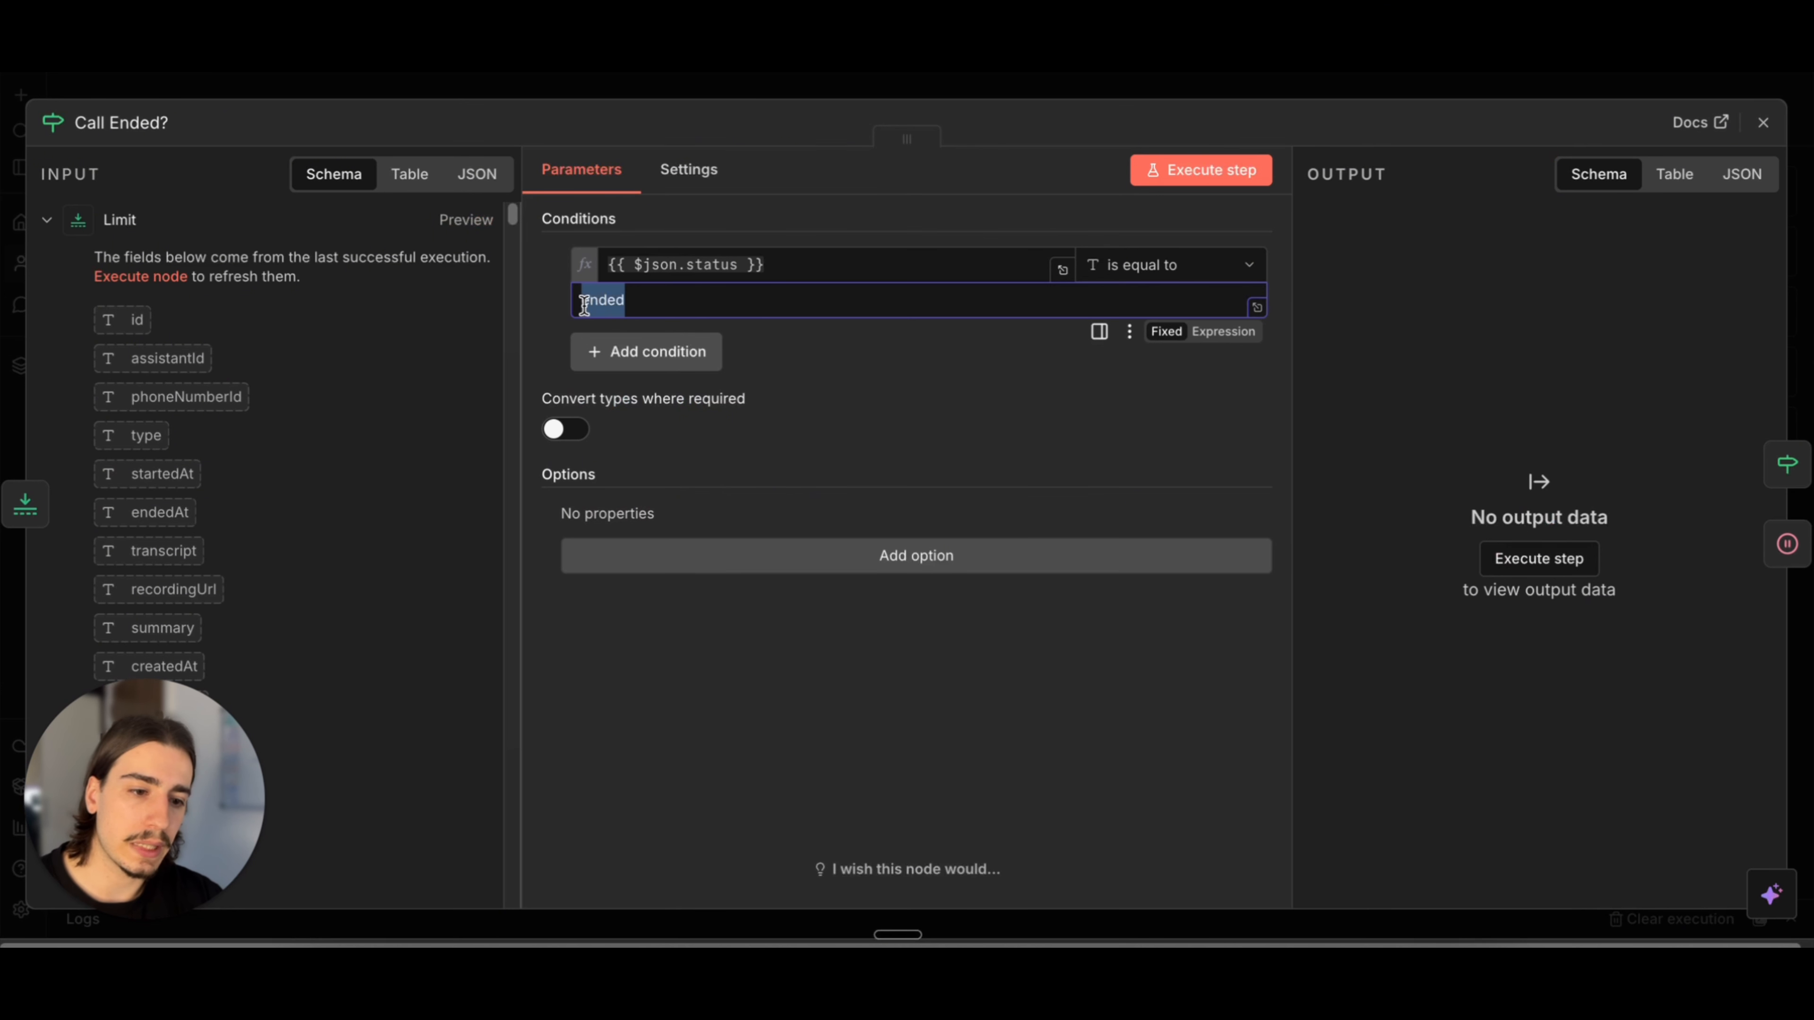
{"action": "left_click", "coordinate": [1206, 95]}
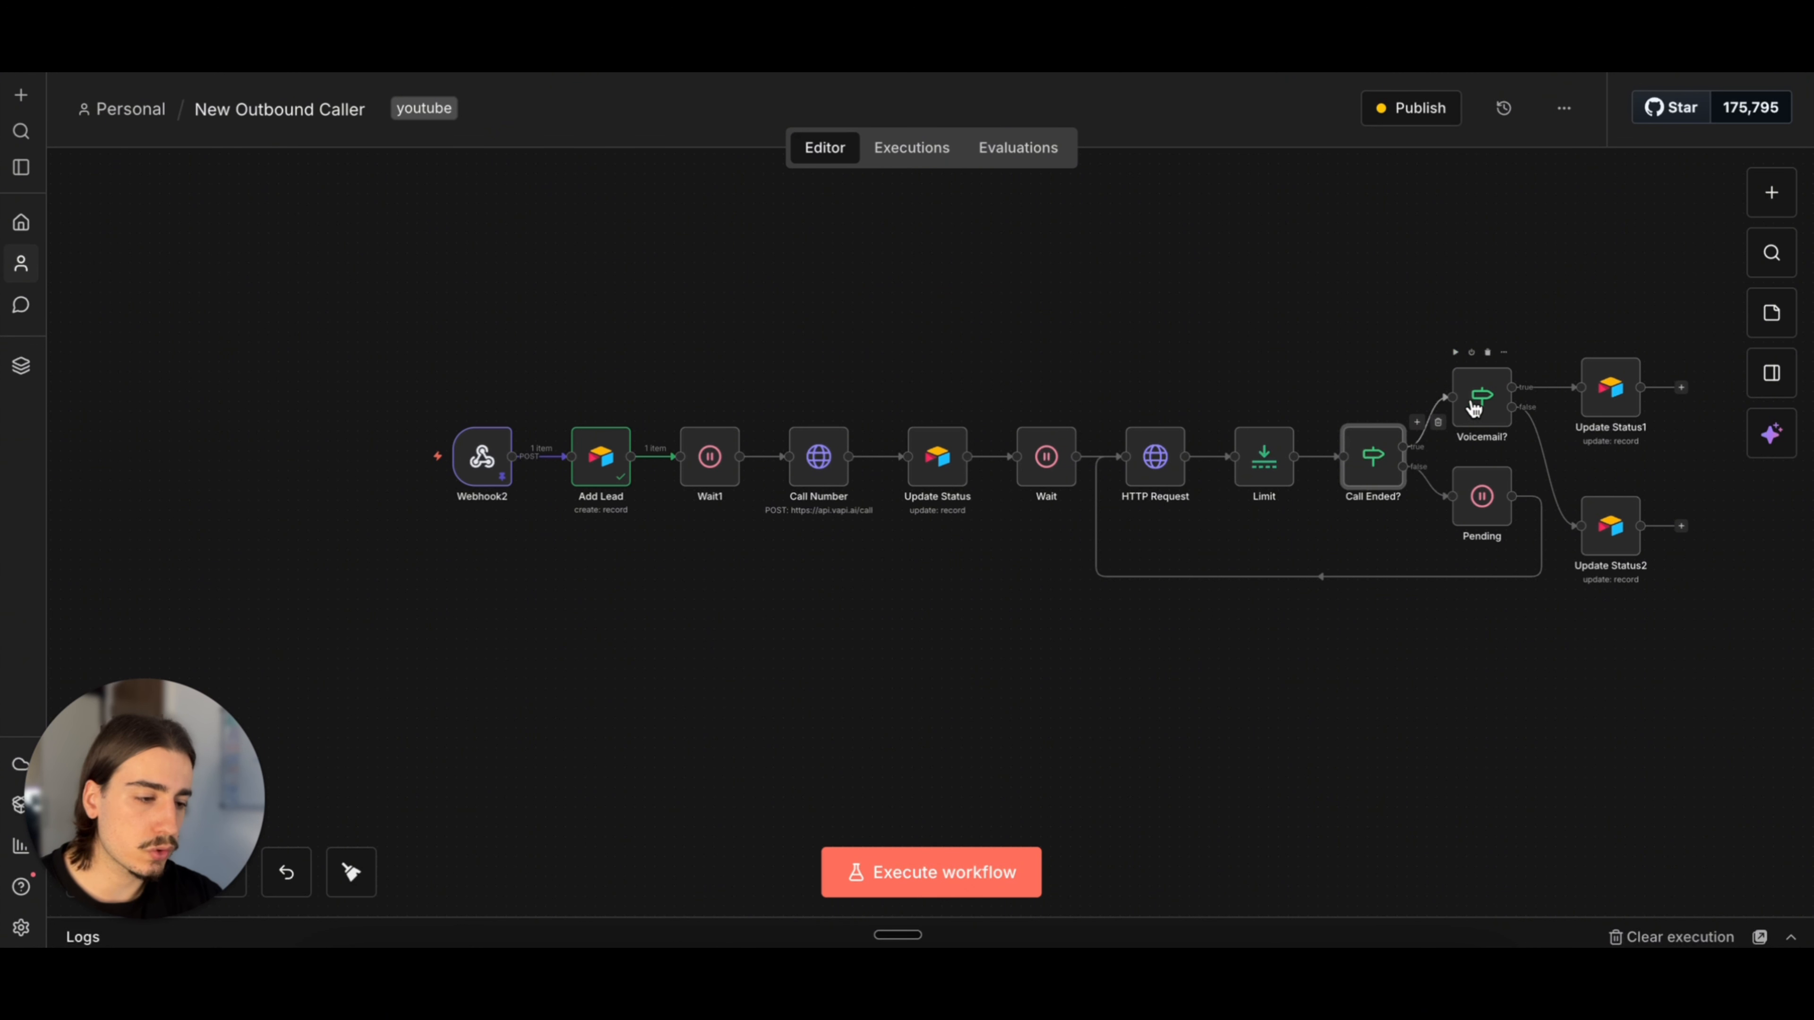
{"action": "scroll", "coordinate": [1519, 299], "scroll_direction": "right", "scroll_amount": 2}
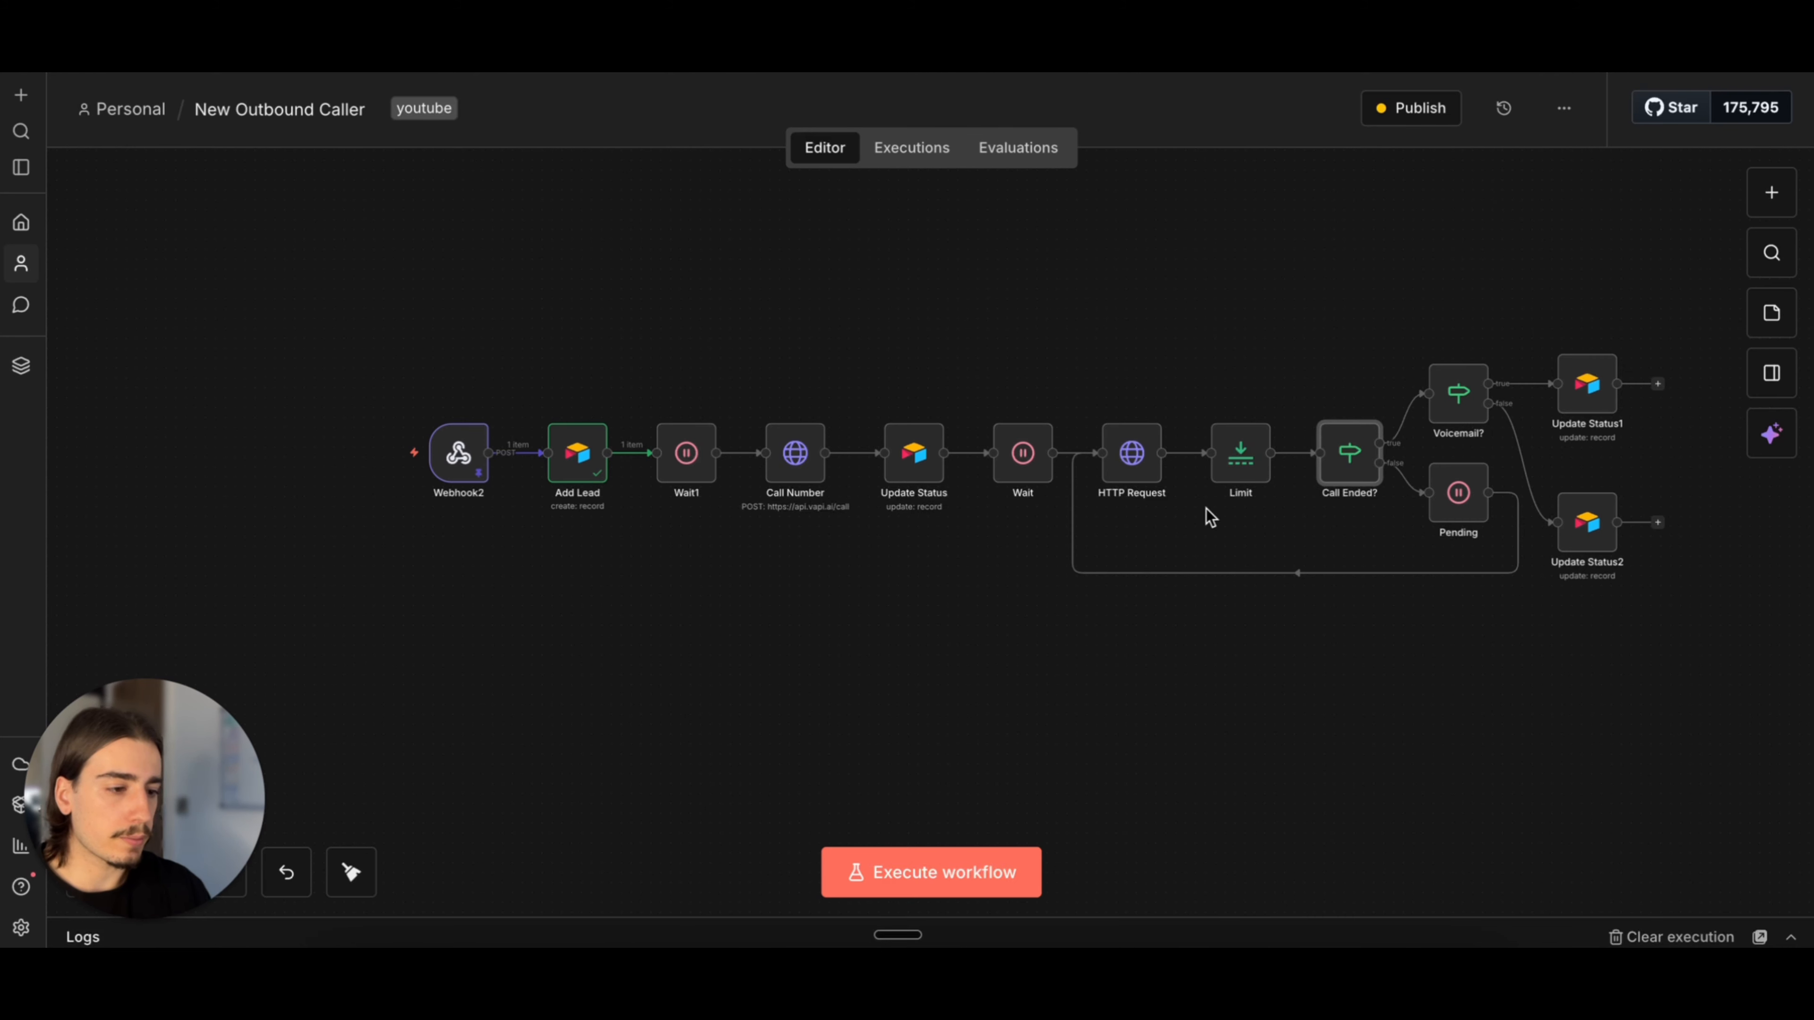
{"action": "scroll", "coordinate": [1203, 413], "scroll_direction": "up", "scroll_amount": 3}
{"action": "scroll", "coordinate": [1203, 413], "scroll_direction": "right", "scroll_amount": 2}
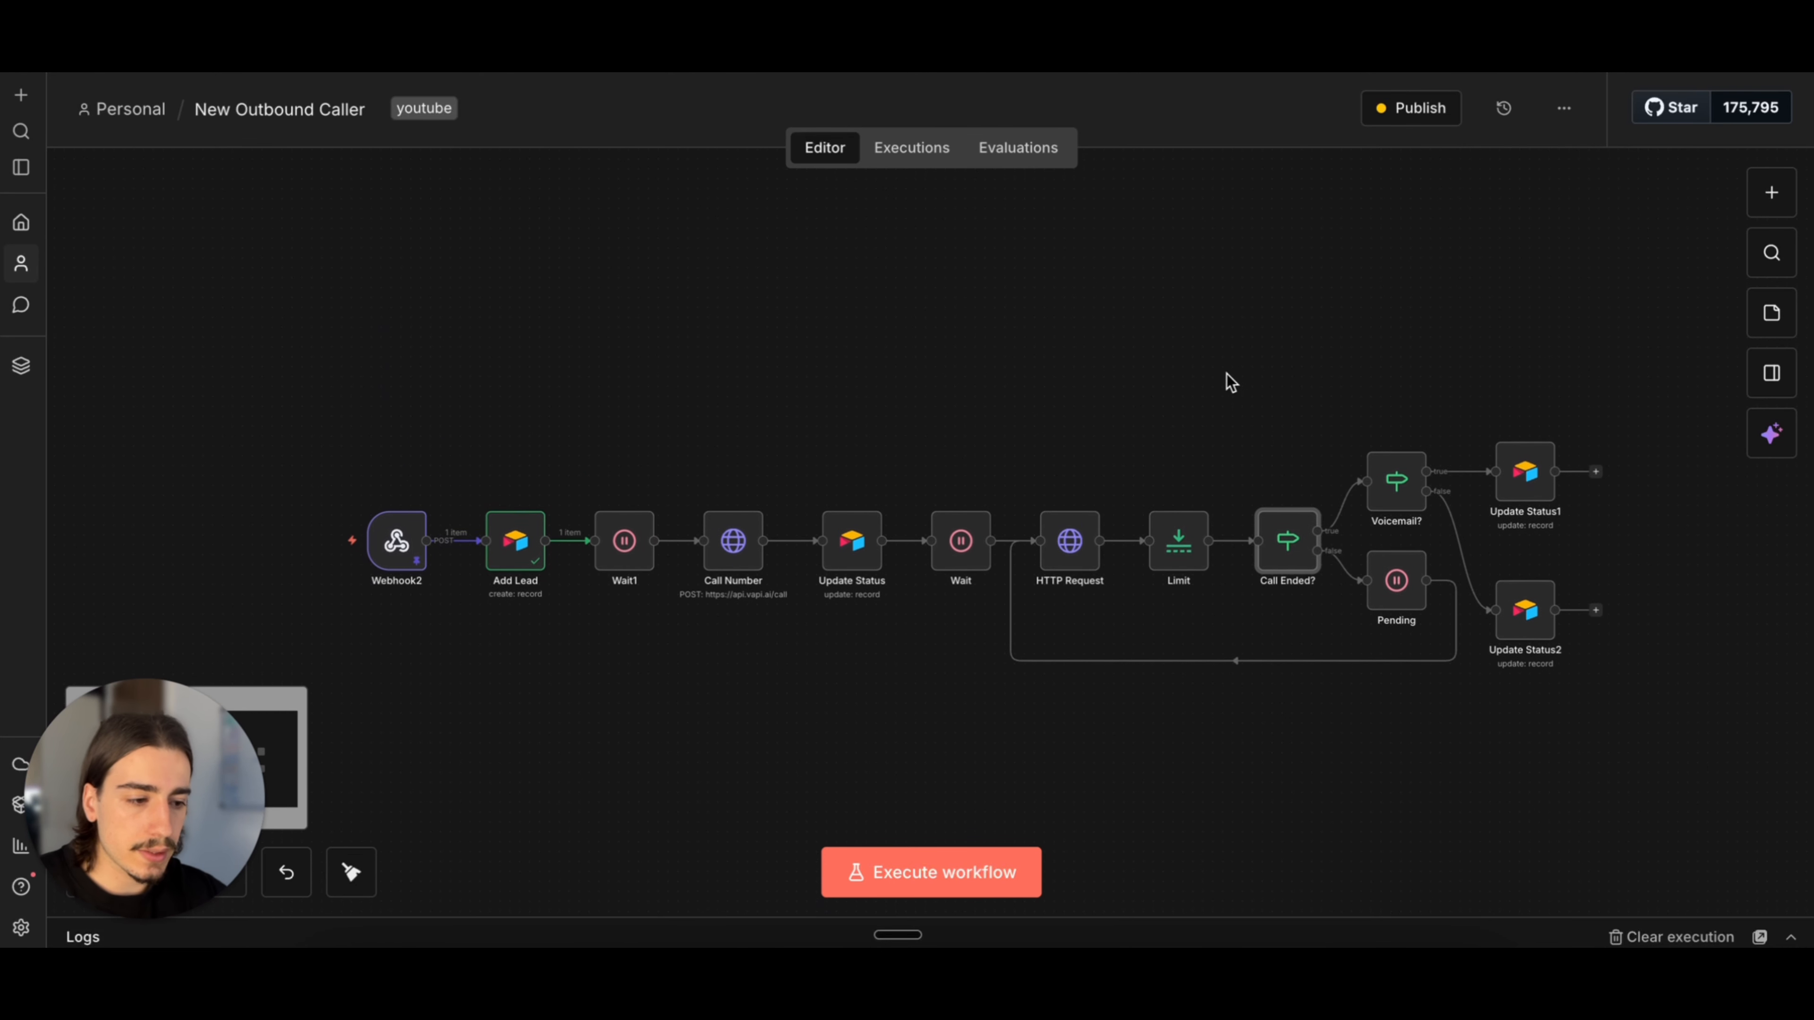
{"action": "scroll", "coordinate": [1229, 382], "scroll_direction": "down", "scroll_amount": 1}
{"action": "scroll", "coordinate": [1230, 382], "scroll_direction": "right", "scroll_amount": 1}
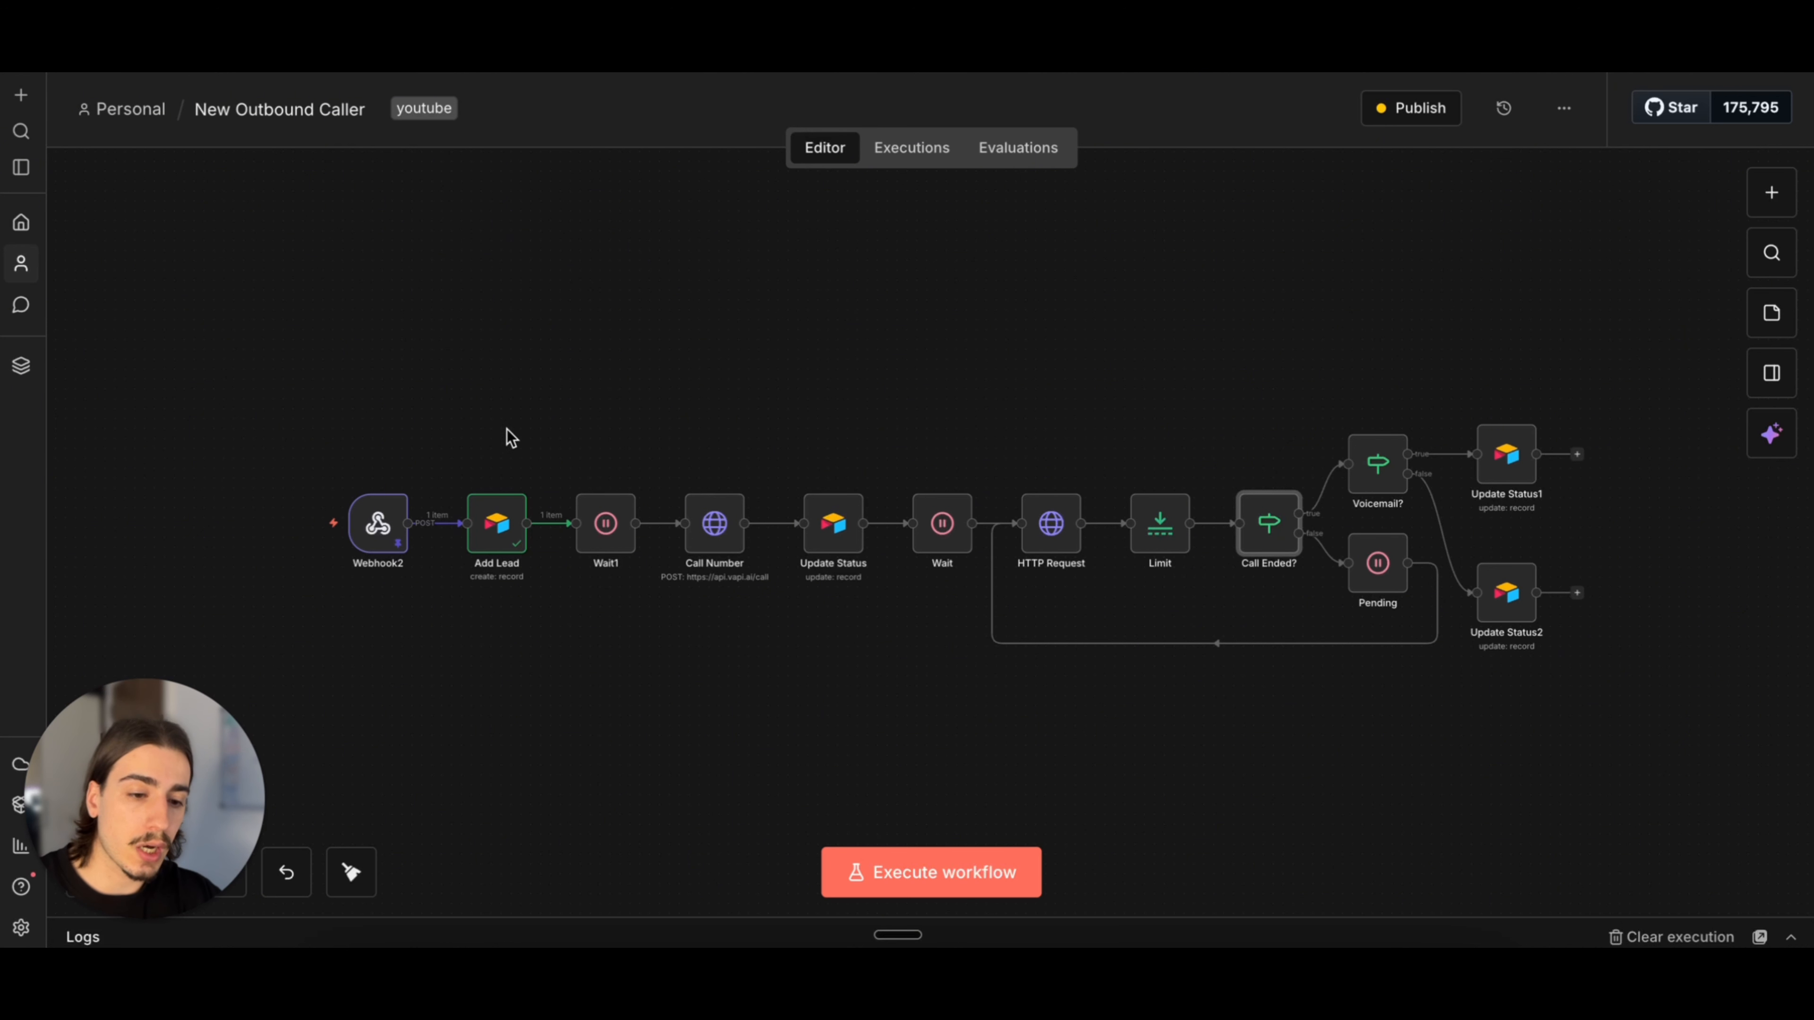
Step: Display the production URL of the Webhook2 trigger node and return to the workflow canvas
{"action": "left_click", "coordinate": [378, 520]}
{"action": "key", "text": "Return"}
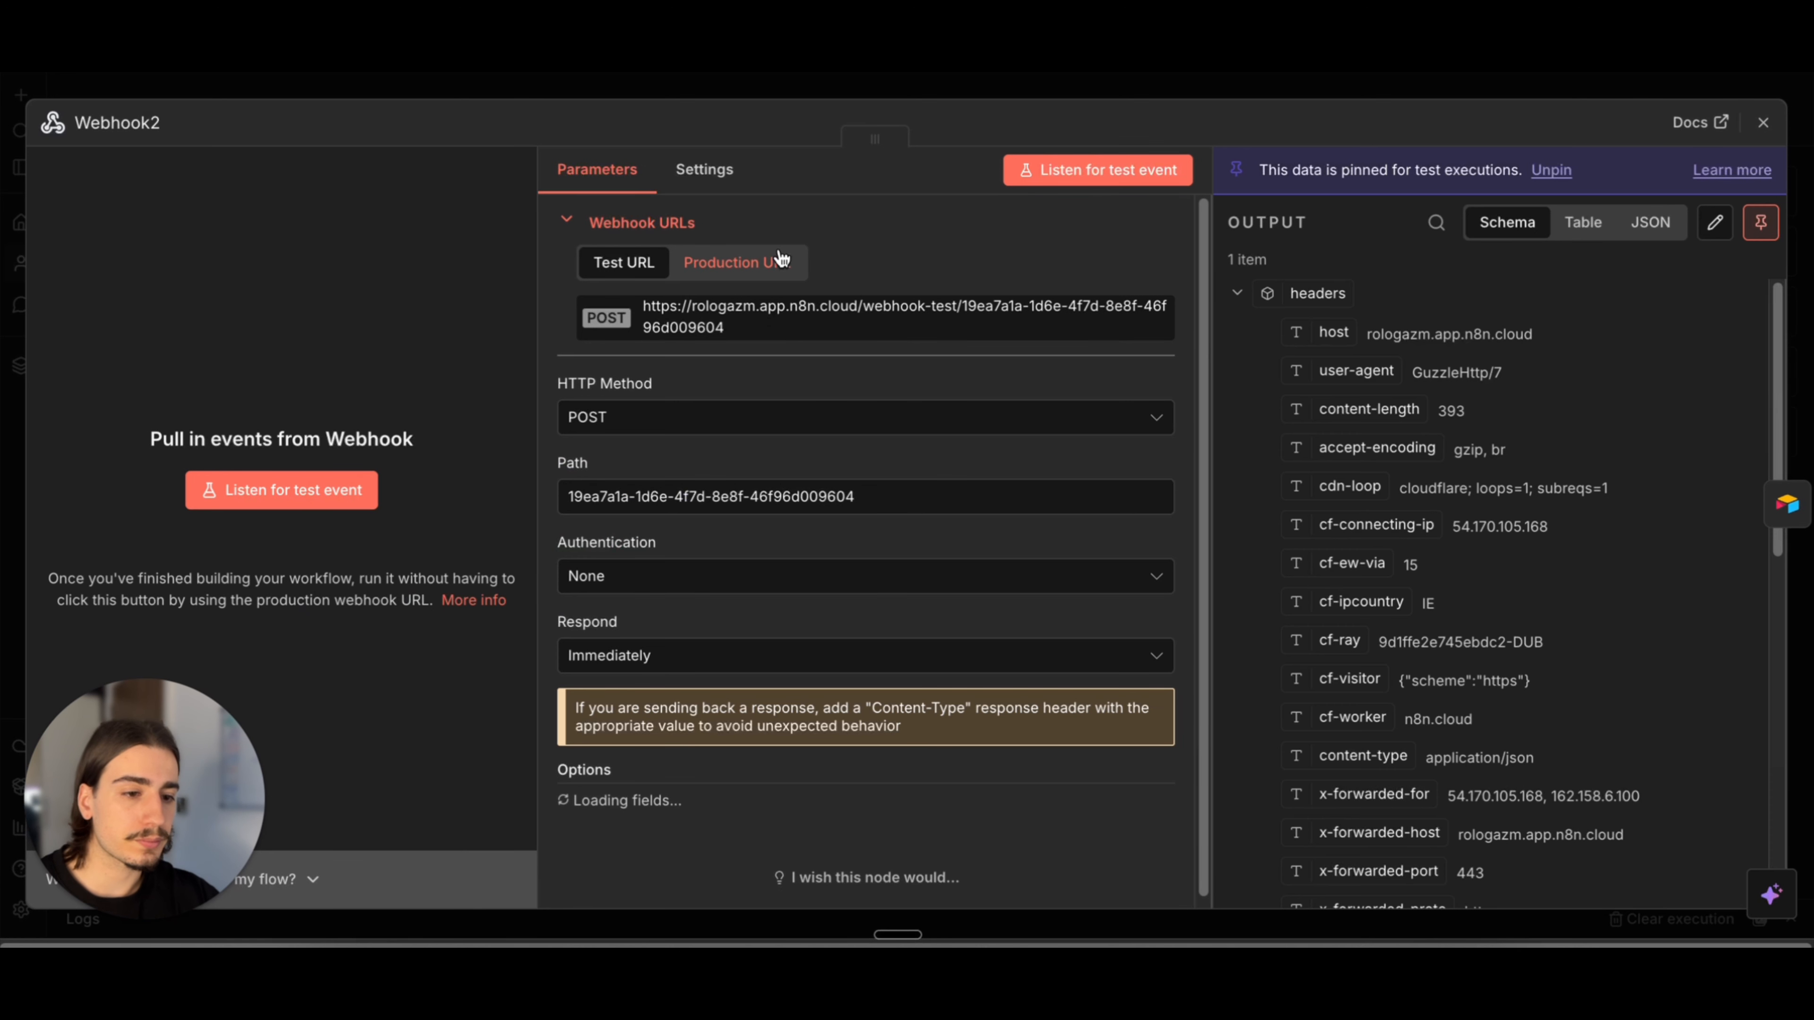
{"action": "left_click", "coordinate": [754, 282]}
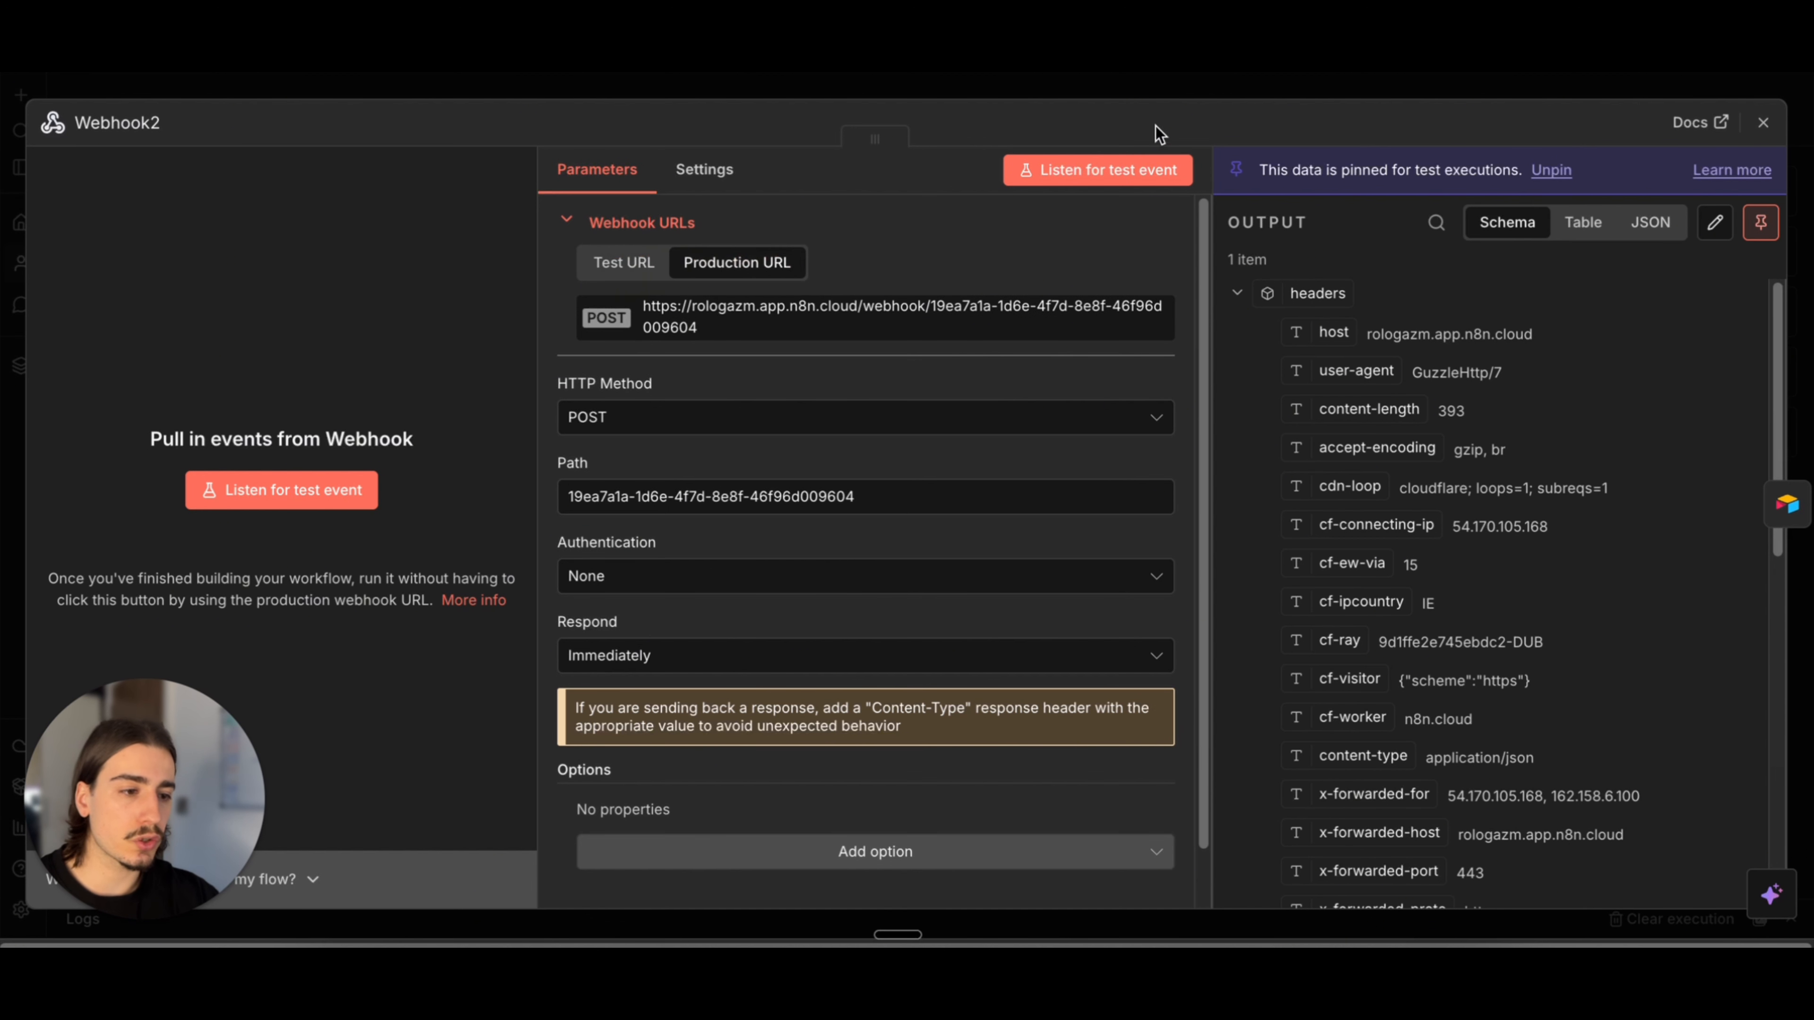
{"action": "left_click", "coordinate": [1214, 95]}
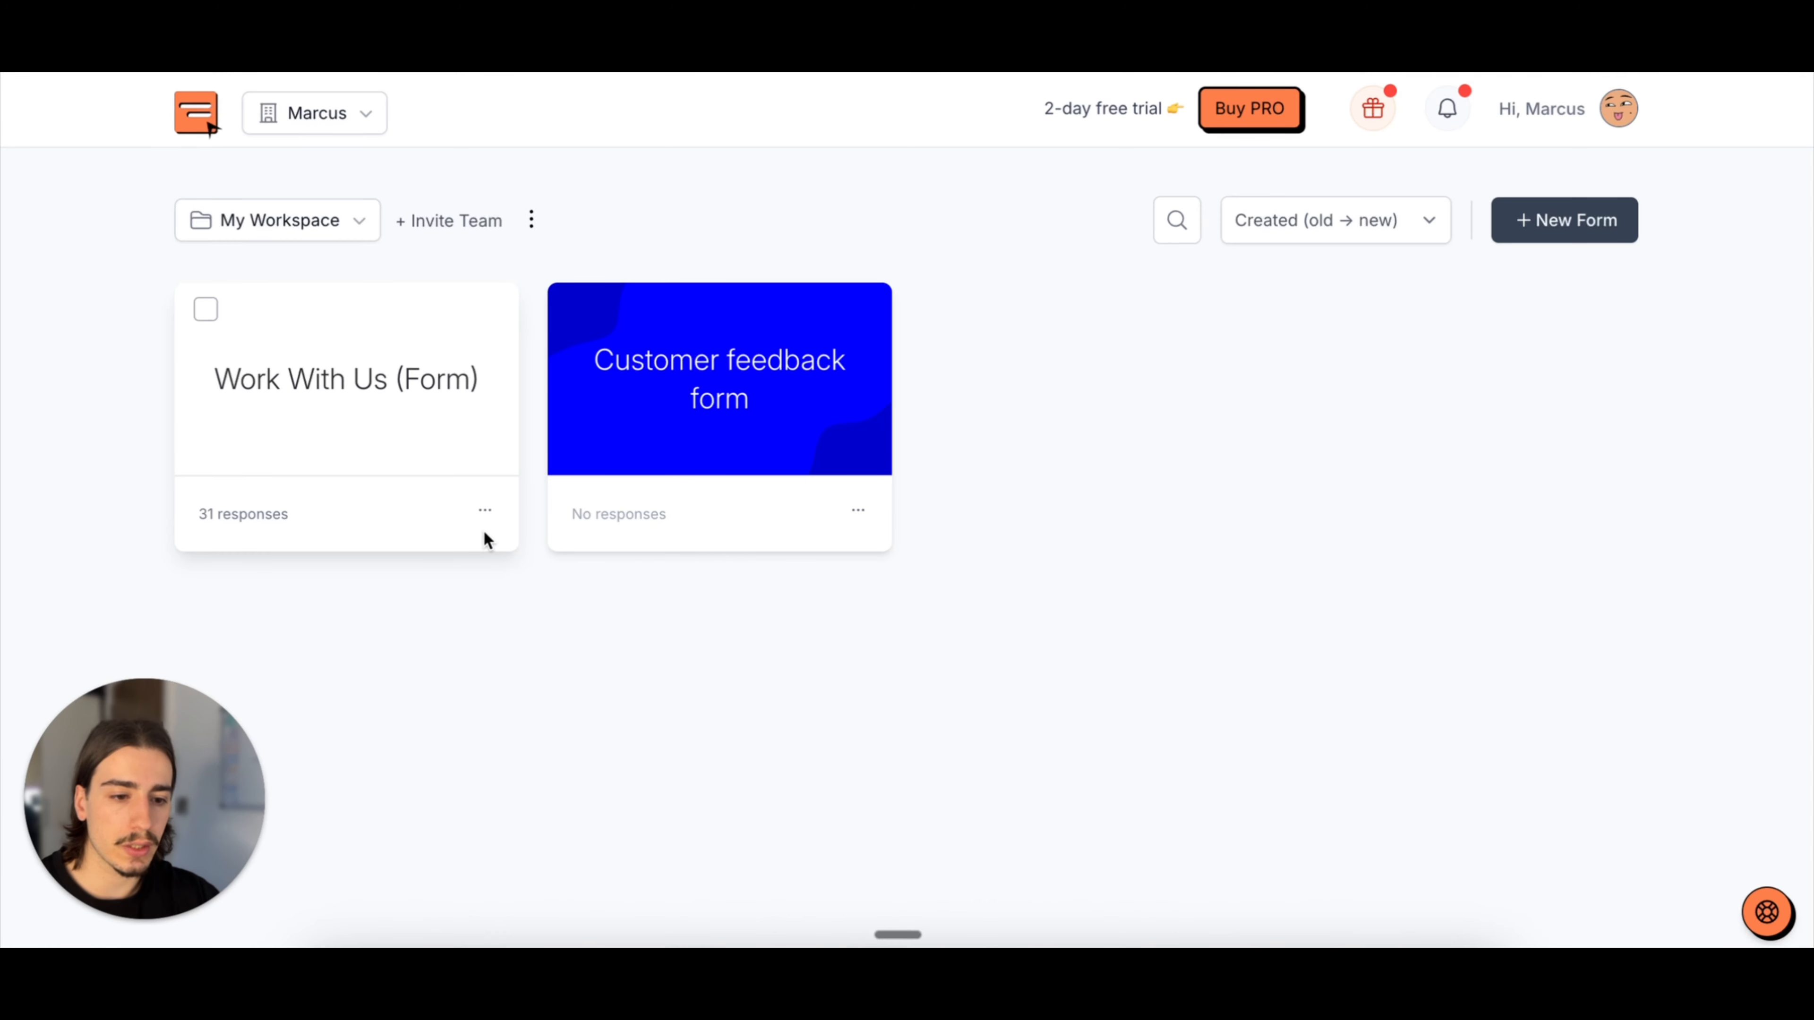
Step: In Youform, check the webhook URL in the Work With Us (Form) integrations and close it without changes
{"action": "left_click", "coordinate": [488, 520]}
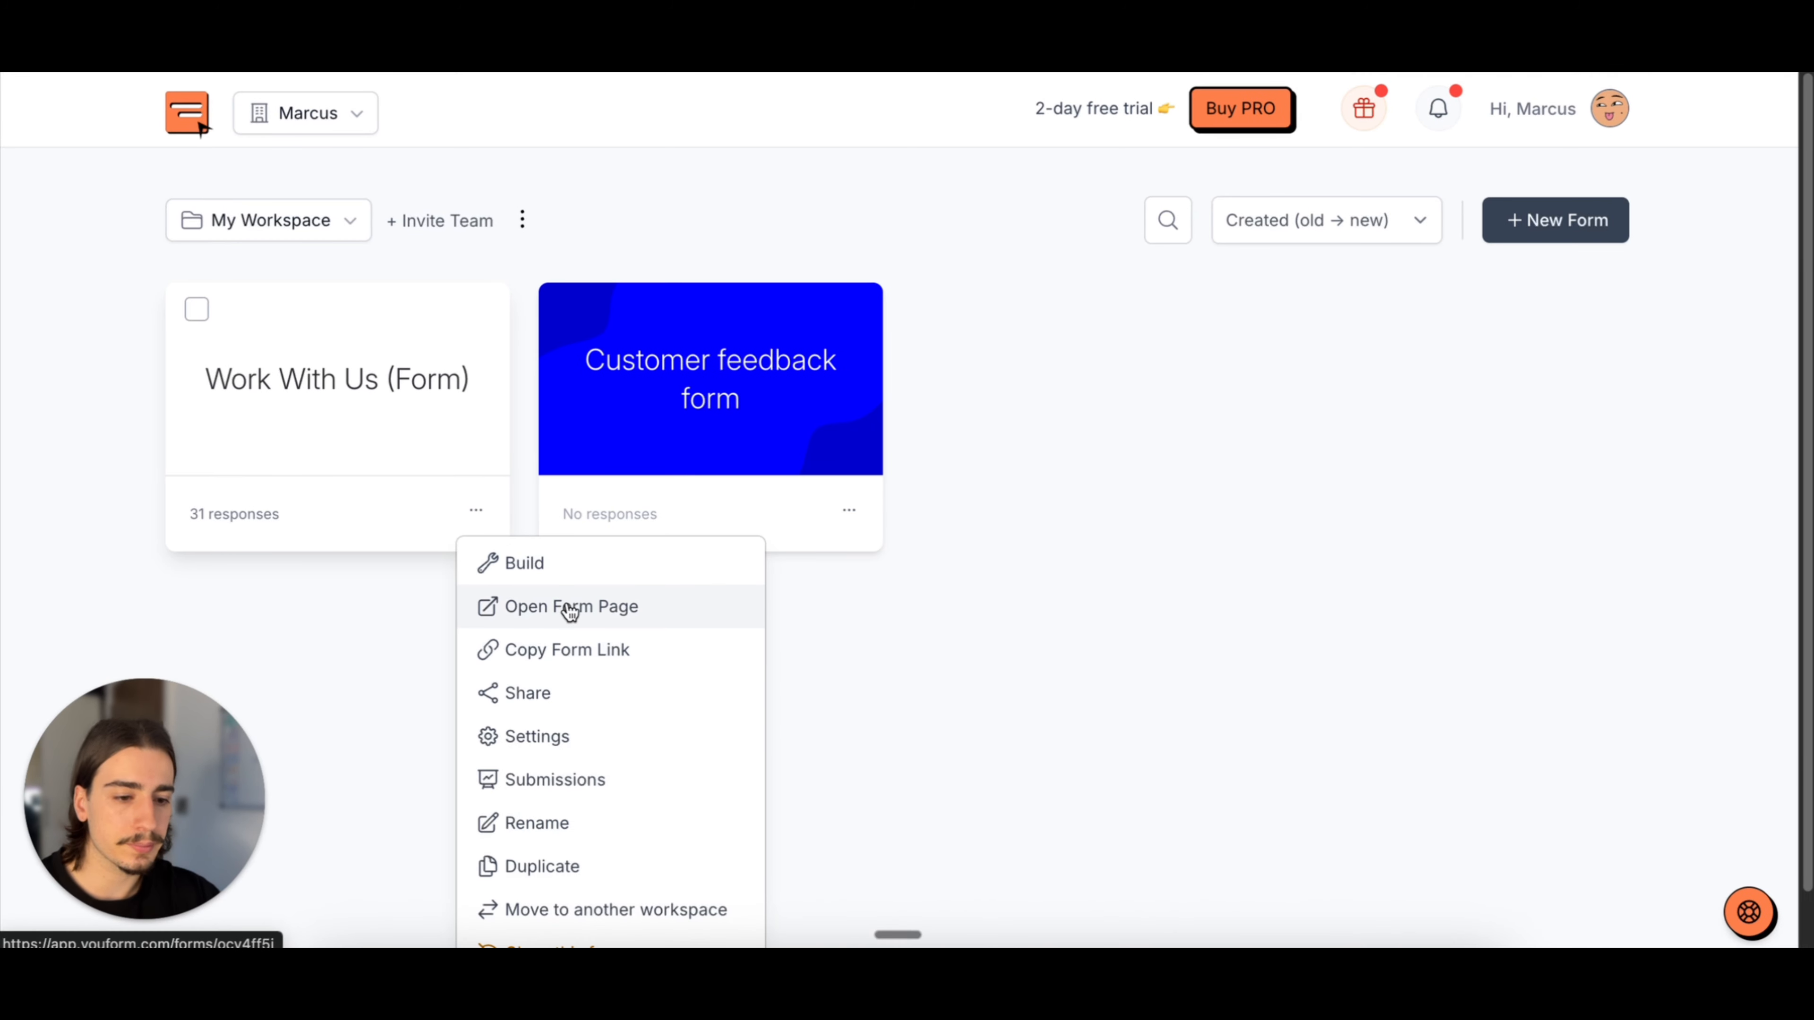
{"action": "left_click", "coordinate": [843, 336]}
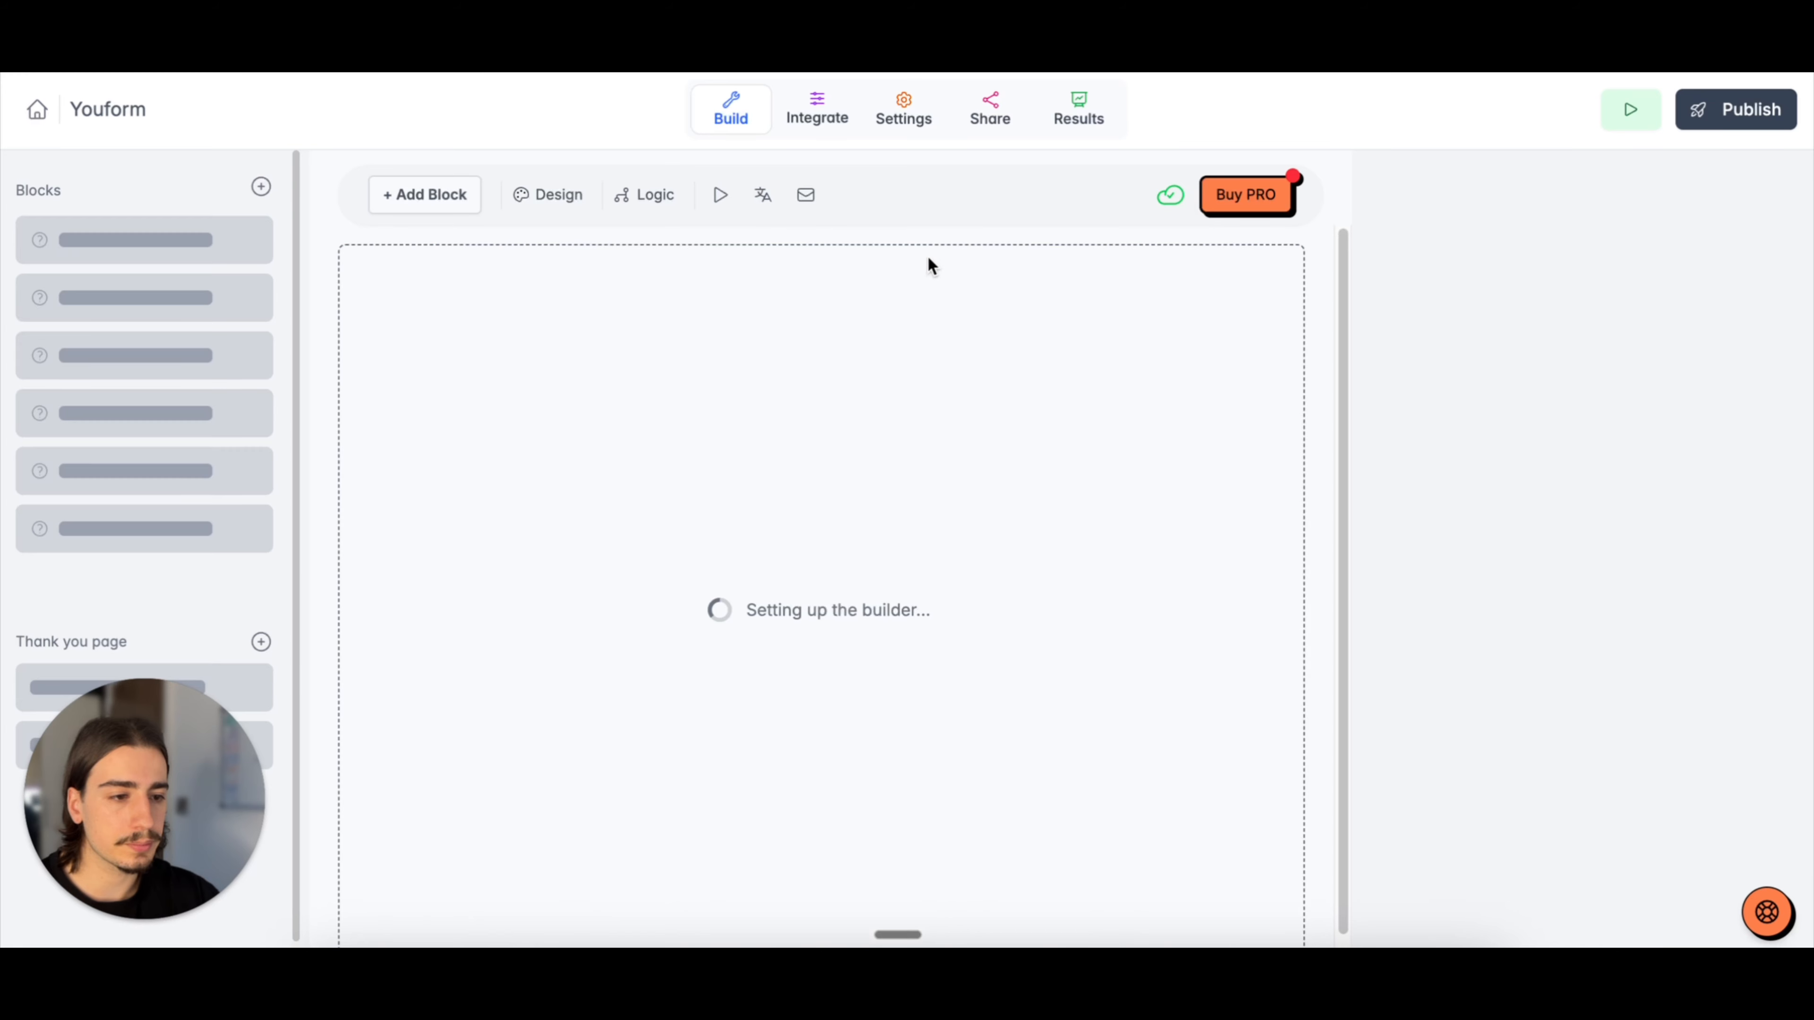
{"action": "left_click", "coordinate": [814, 109]}
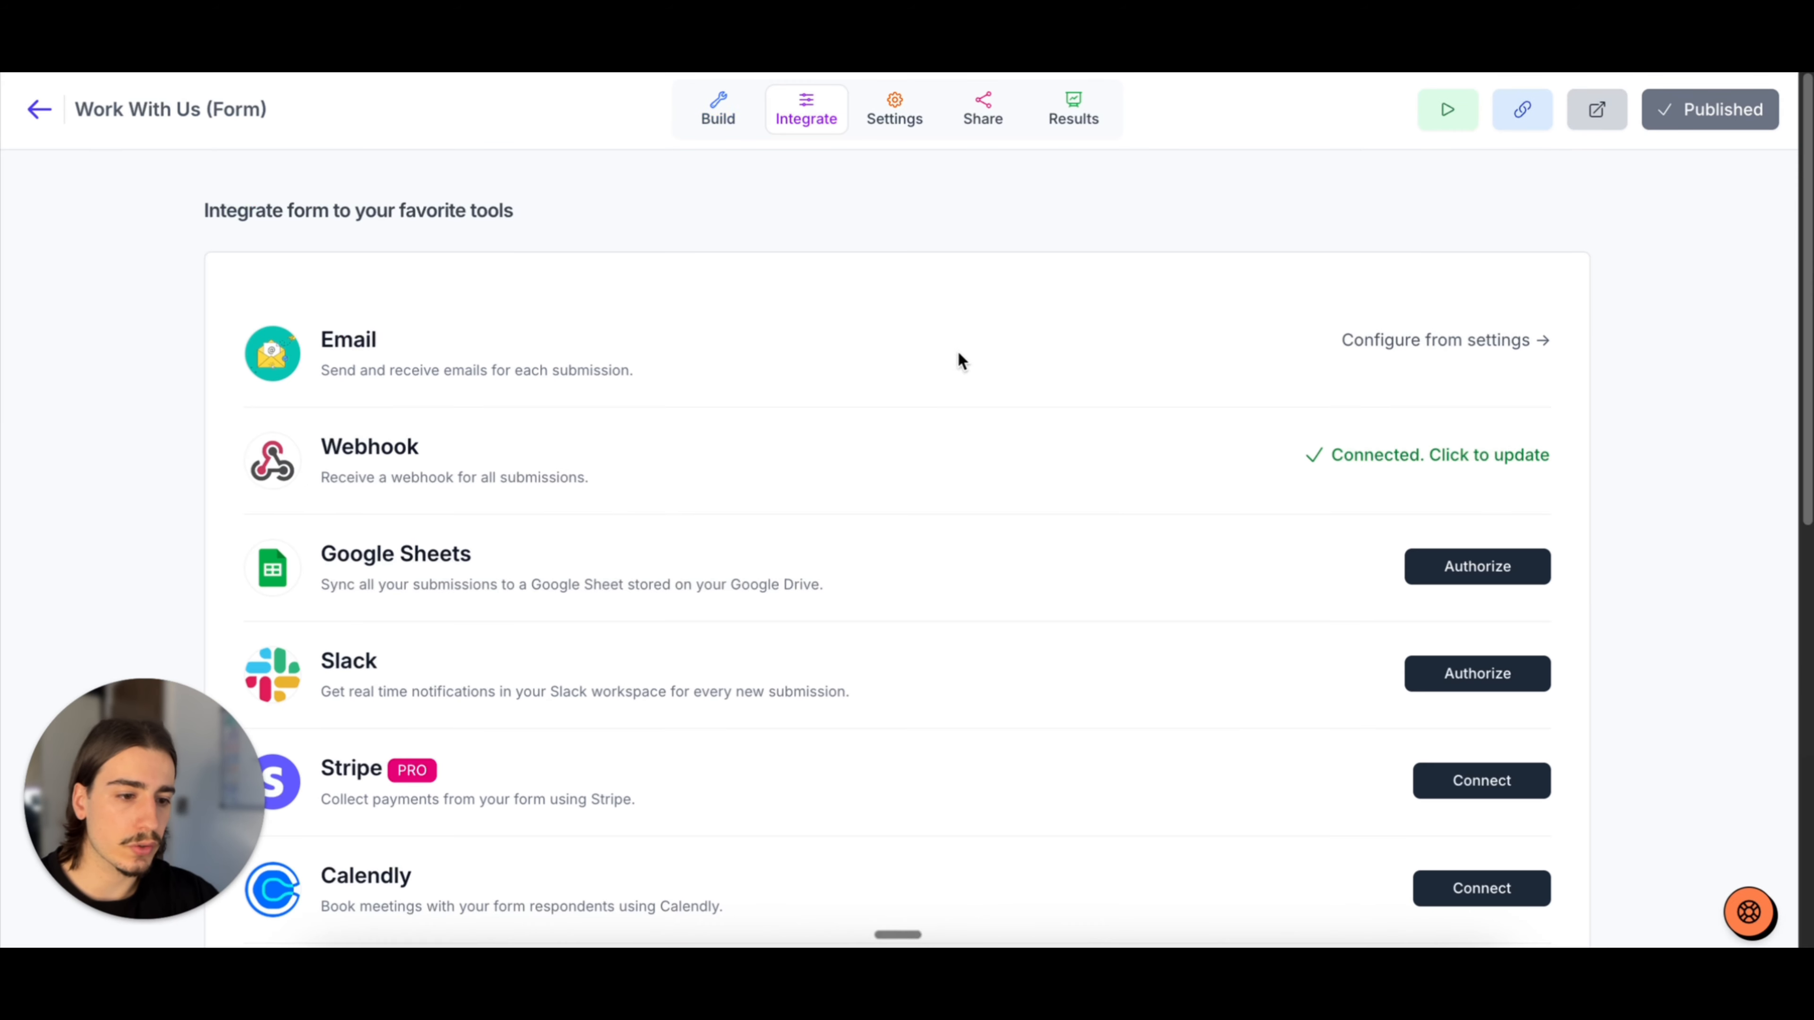
{"action": "left_click", "coordinate": [1409, 455]}
{"action": "left_click", "coordinate": [1065, 479]}
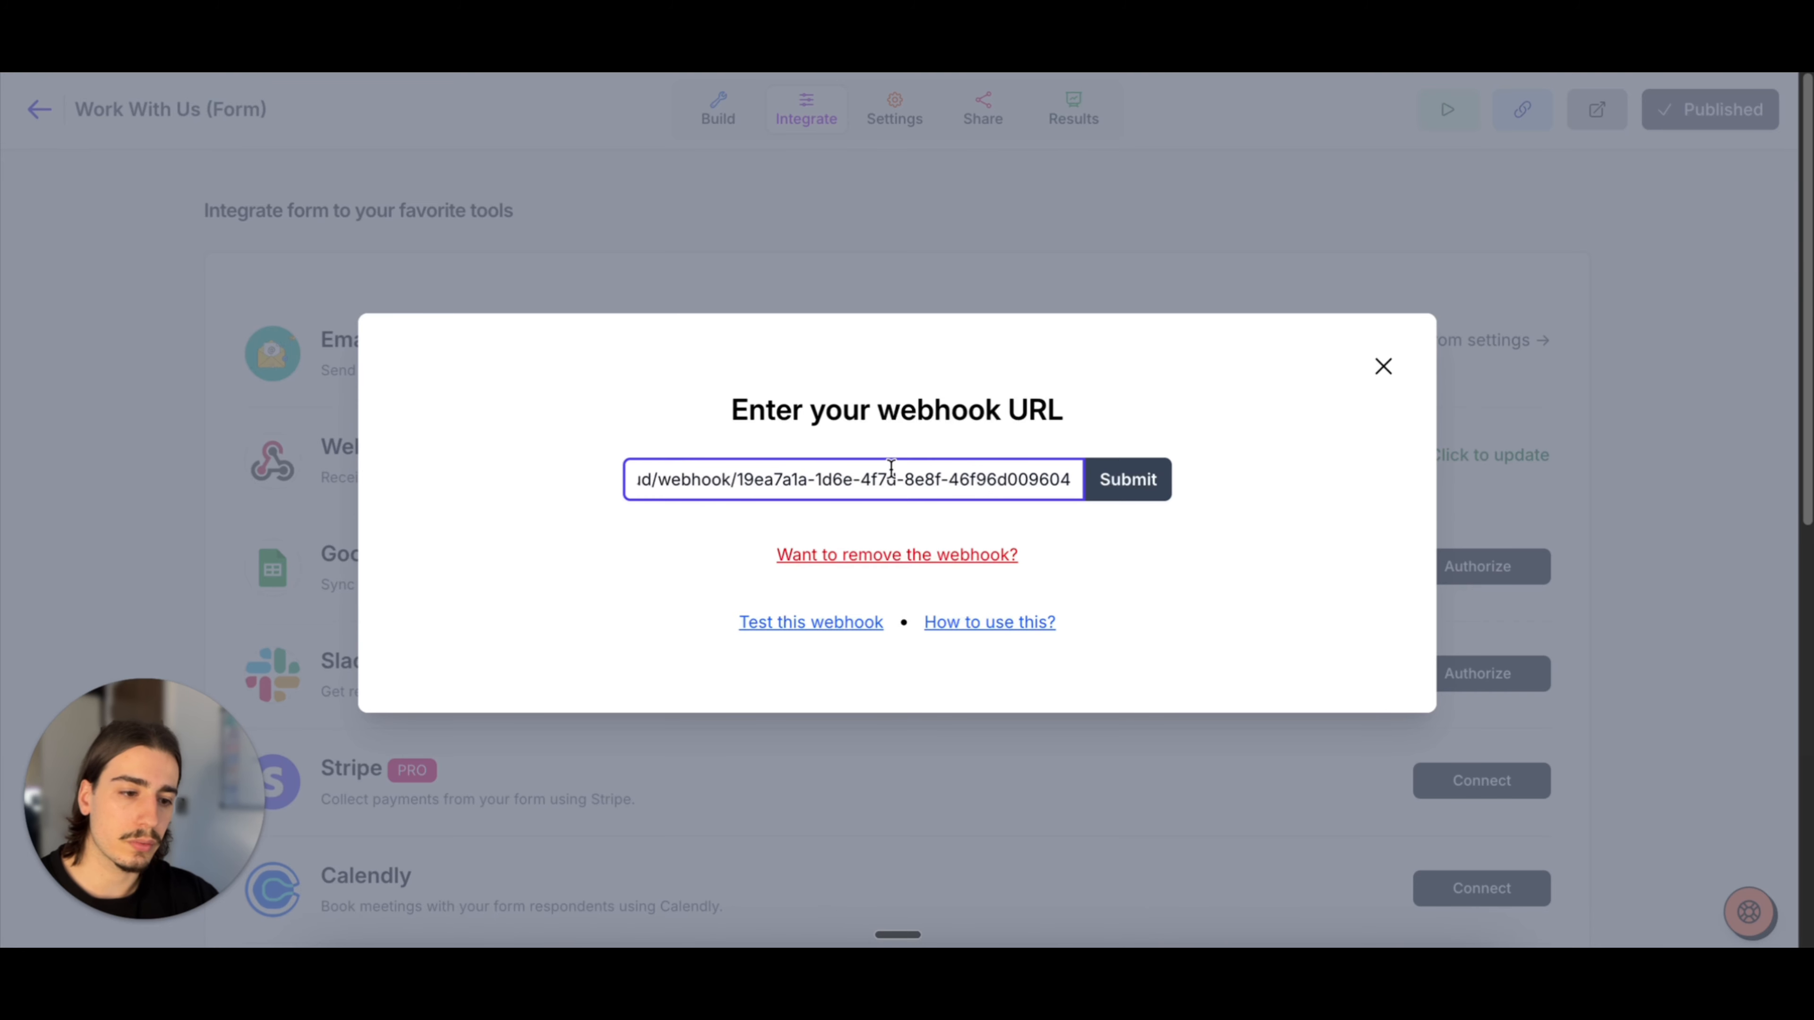
{"action": "left_click", "coordinate": [1384, 367]}
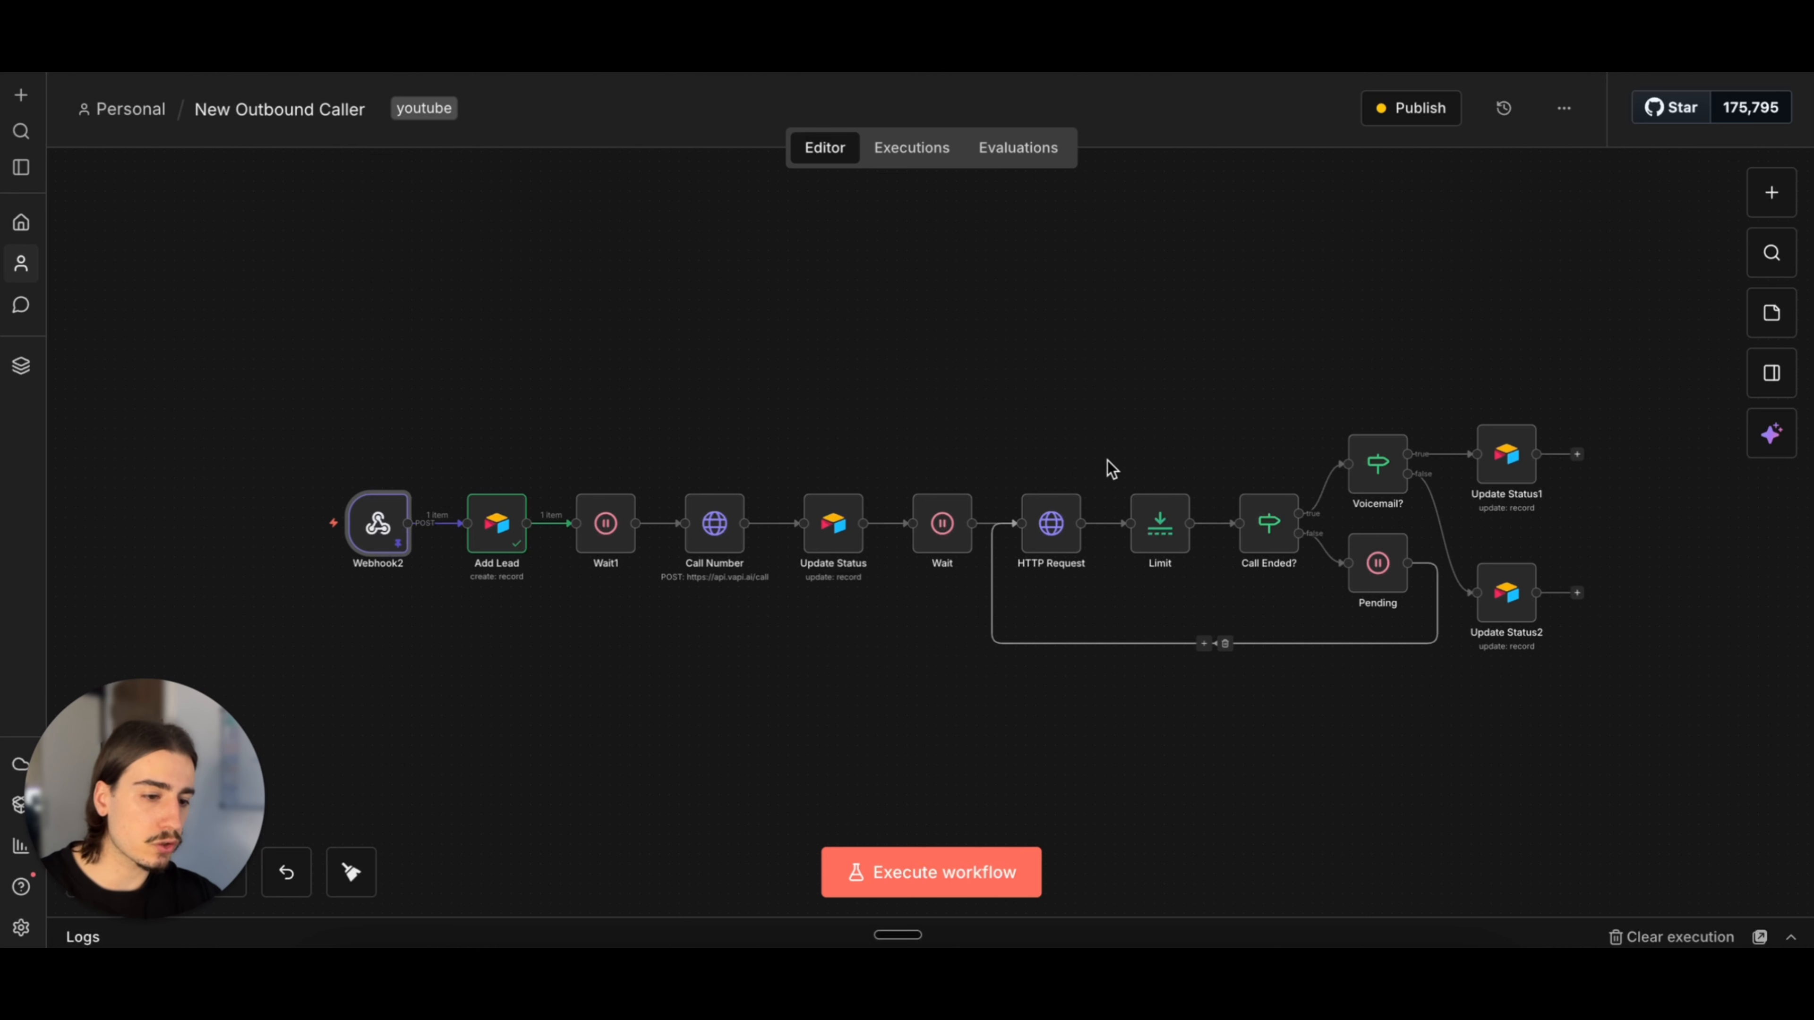
Step: Look over the HTTP Request node's call URL and authentication settings in n8n again
{"action": "double_click", "coordinate": [1044, 528]}
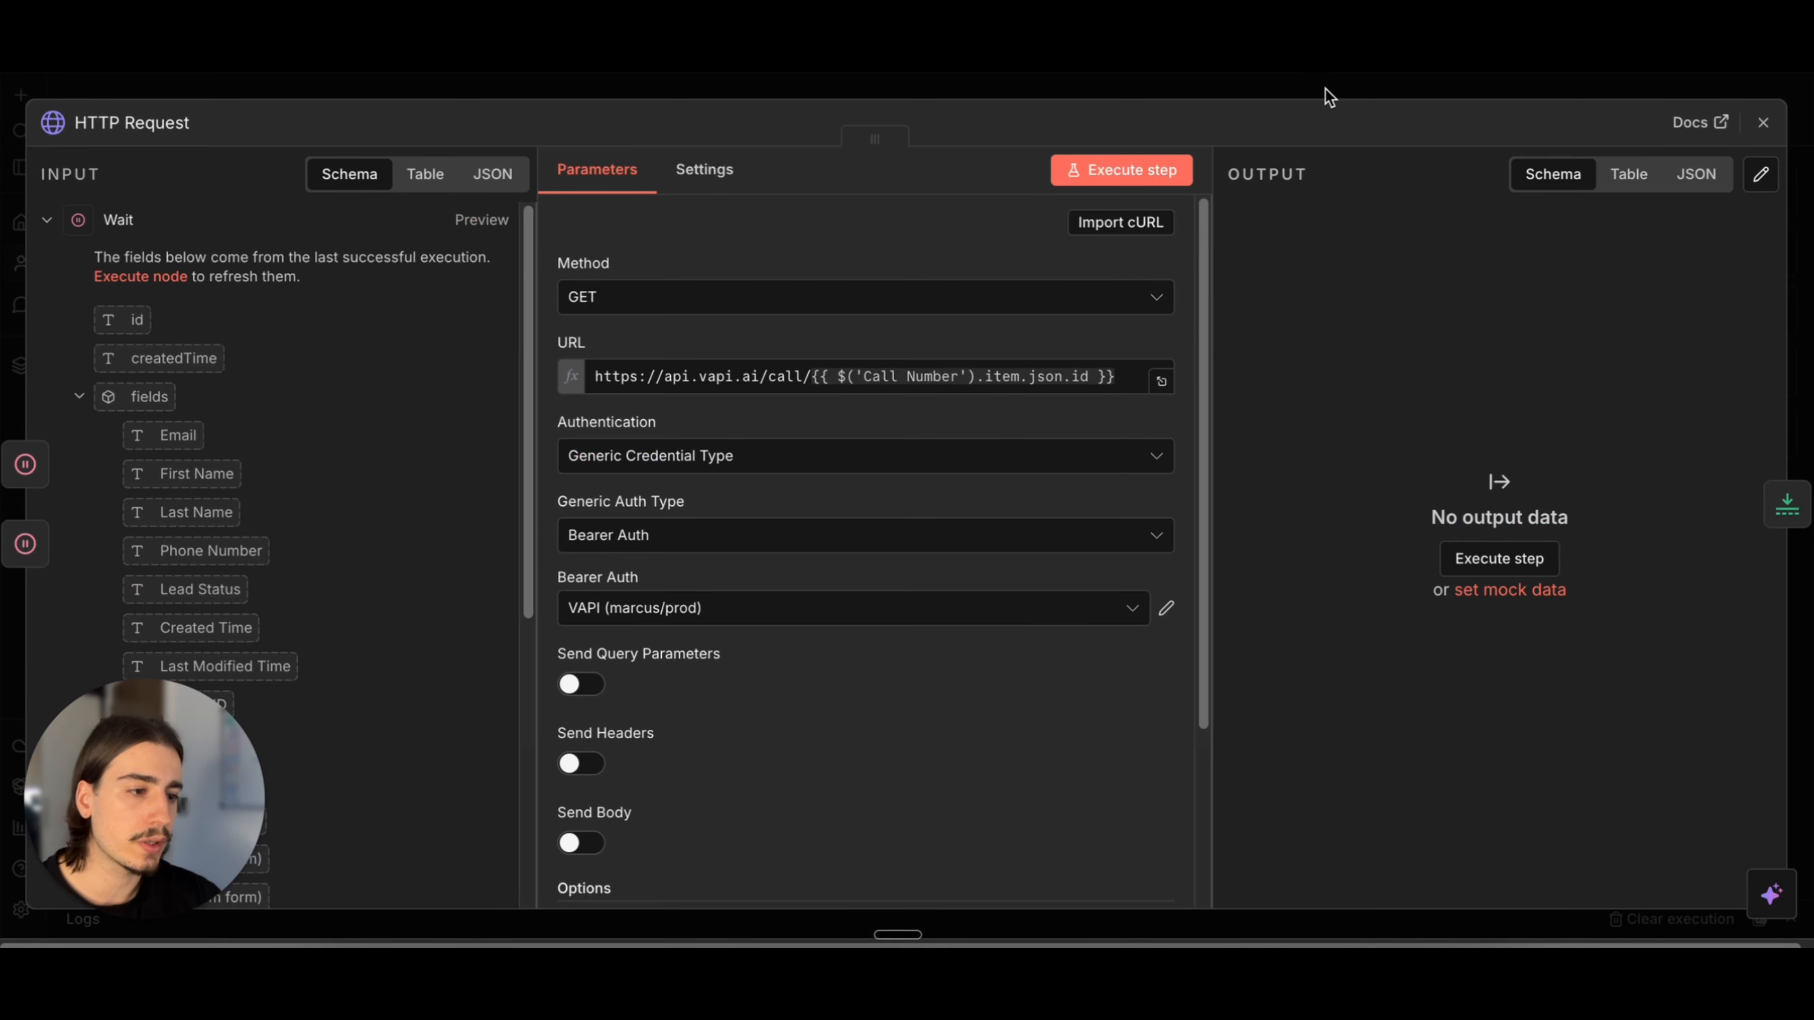
{"action": "left_click", "coordinate": [1325, 88]}
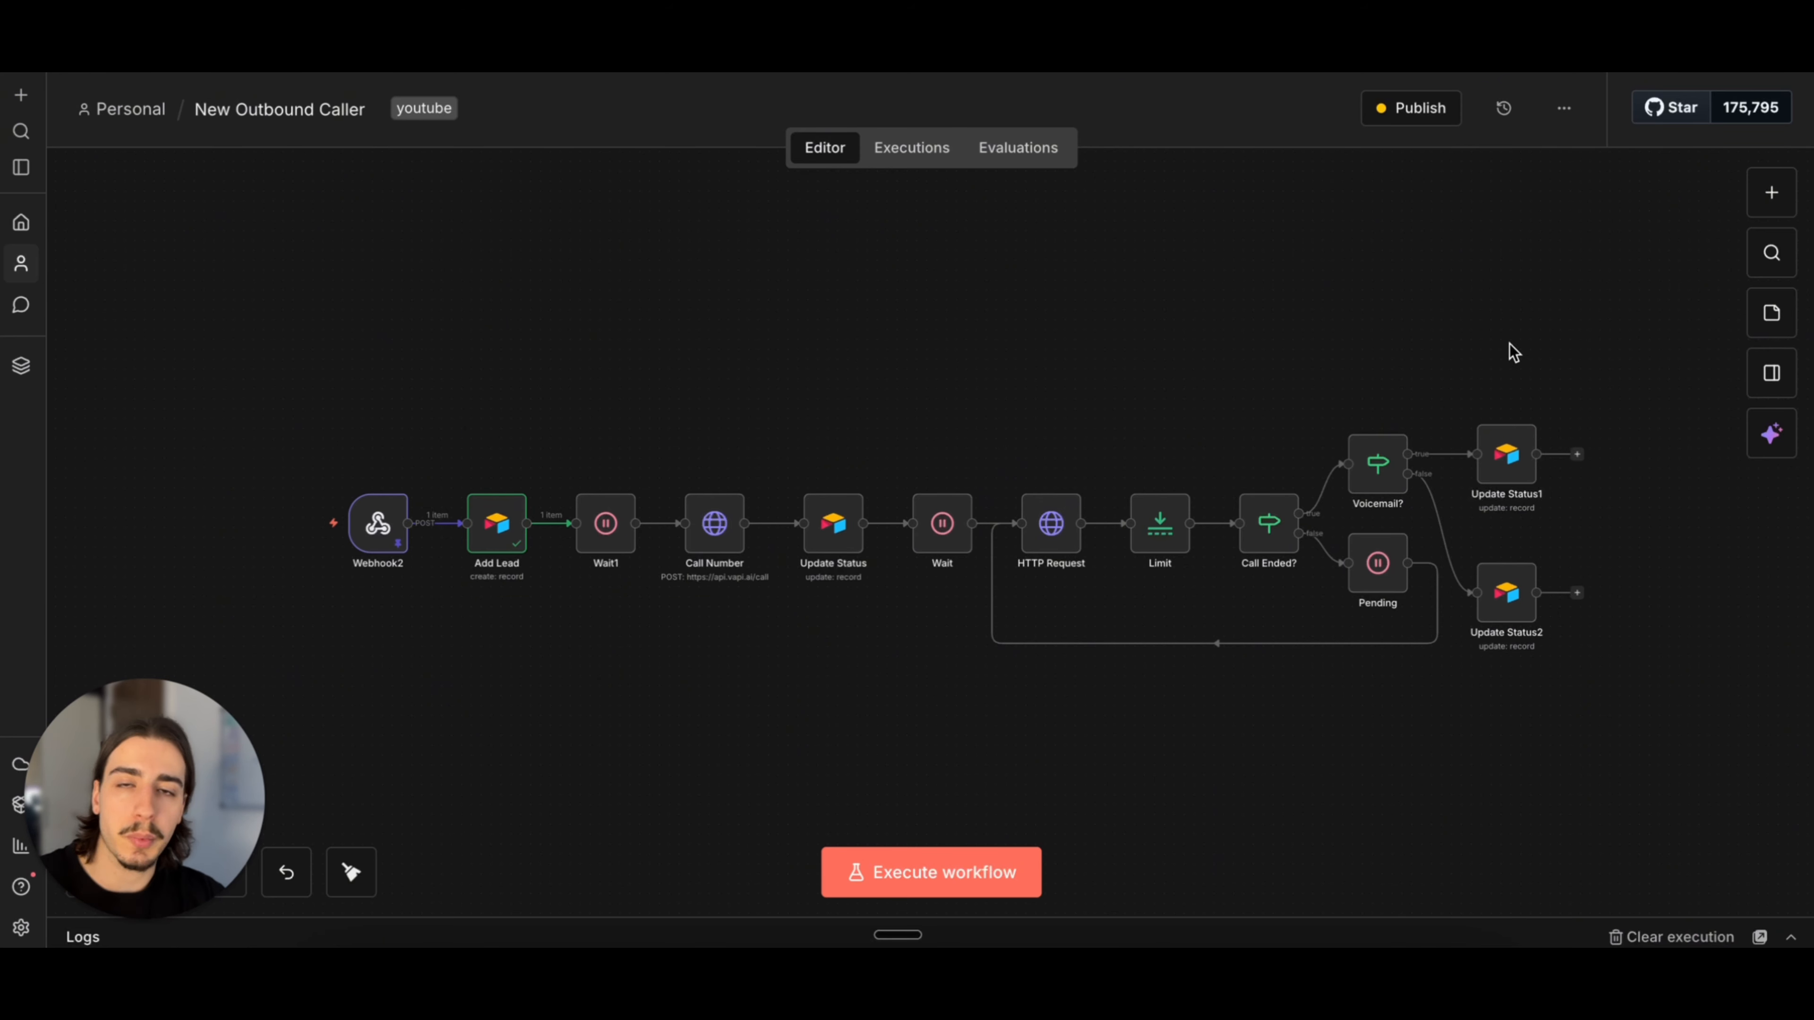